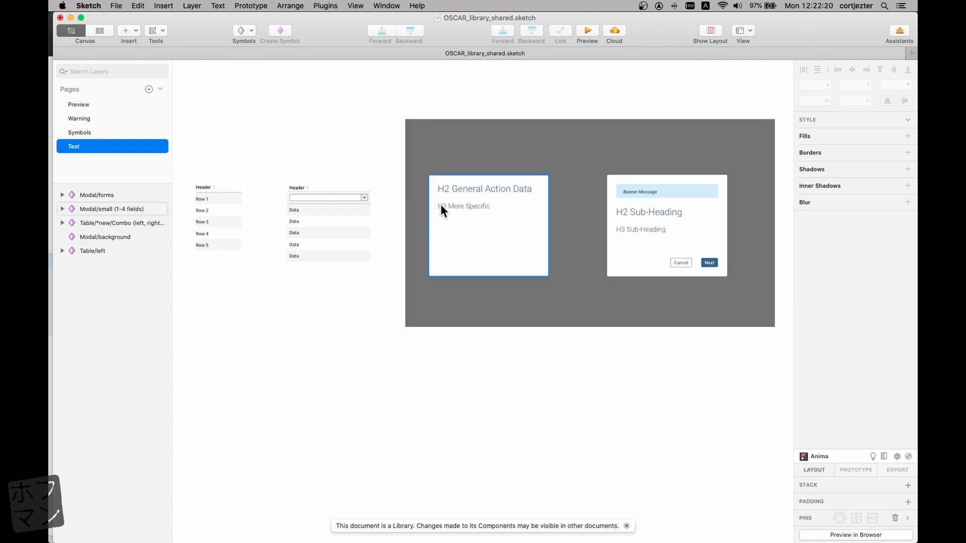
# - Select the left-aligned table and review the Table symbols available as replacements
pyautogui.click(230, 209)
pyautogui.hscroll(-2, 230, 208)
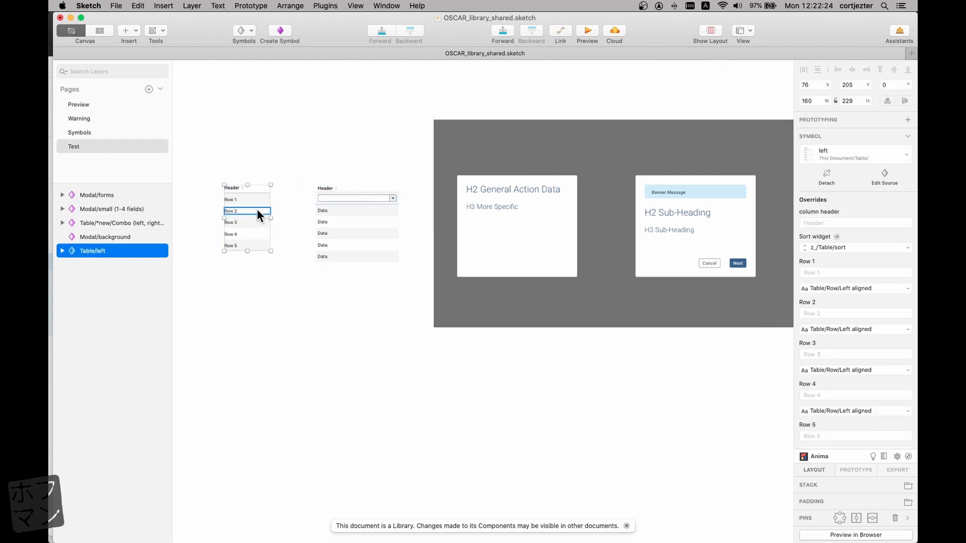
pyautogui.scroll(-2, 257, 209)
pyautogui.scroll(5, 257, 210)
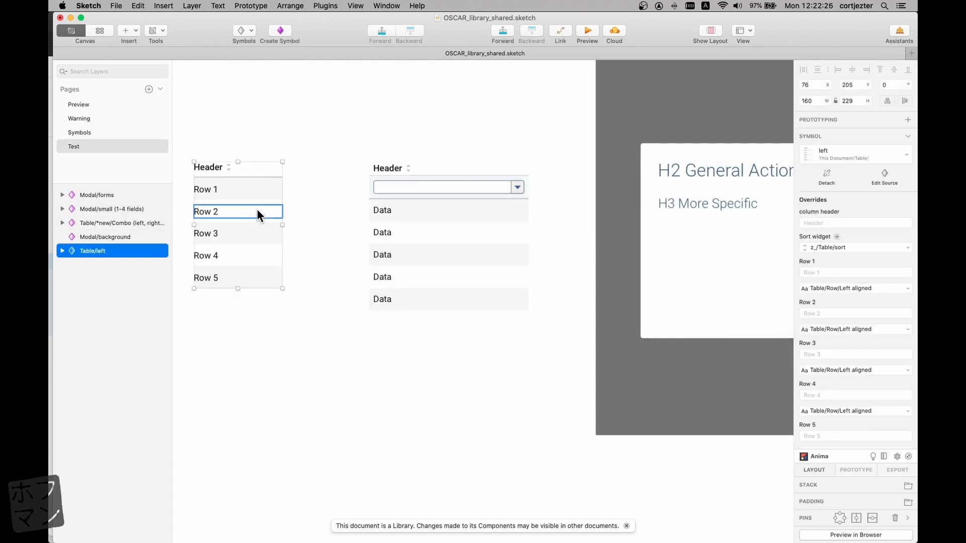
pyautogui.click(838, 152)
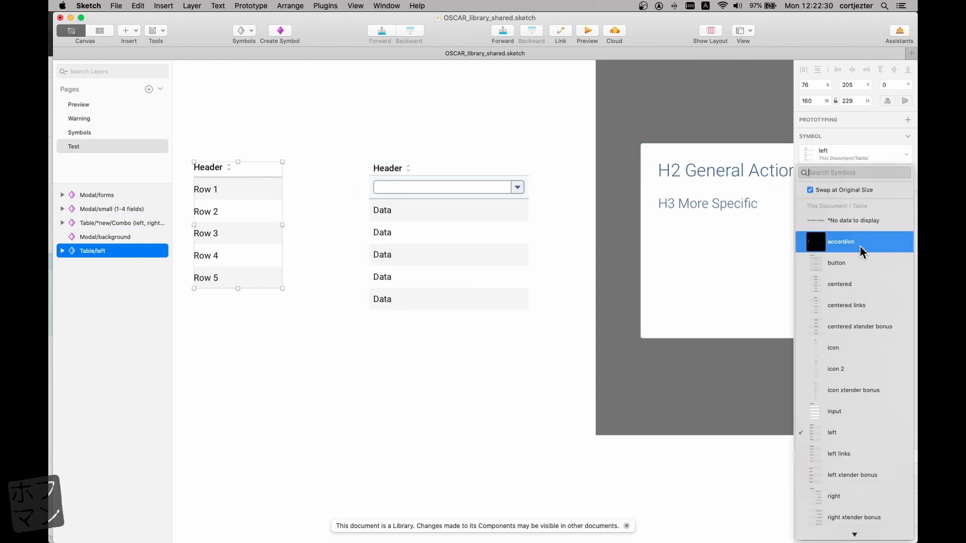
pyautogui.scroll(-3, 860, 287)
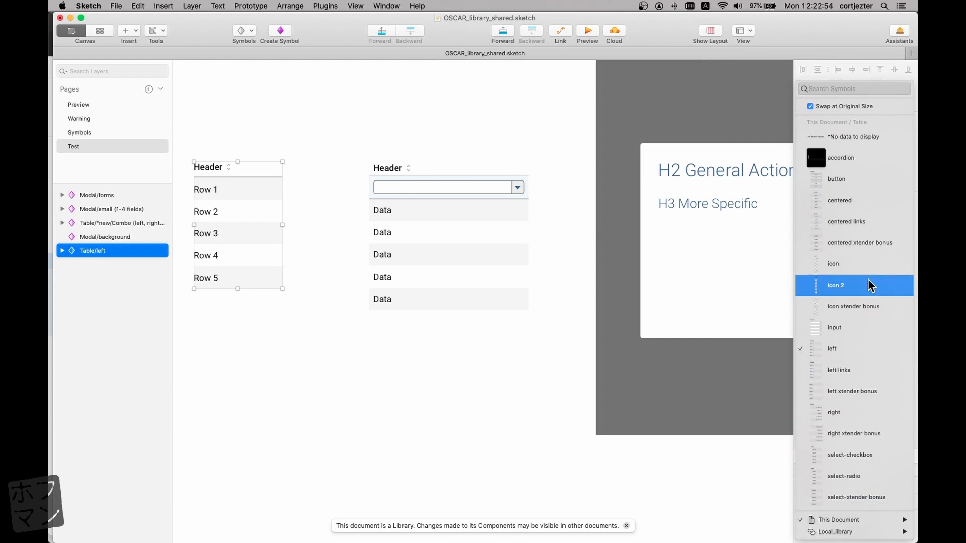
pyautogui.click(374, 145)
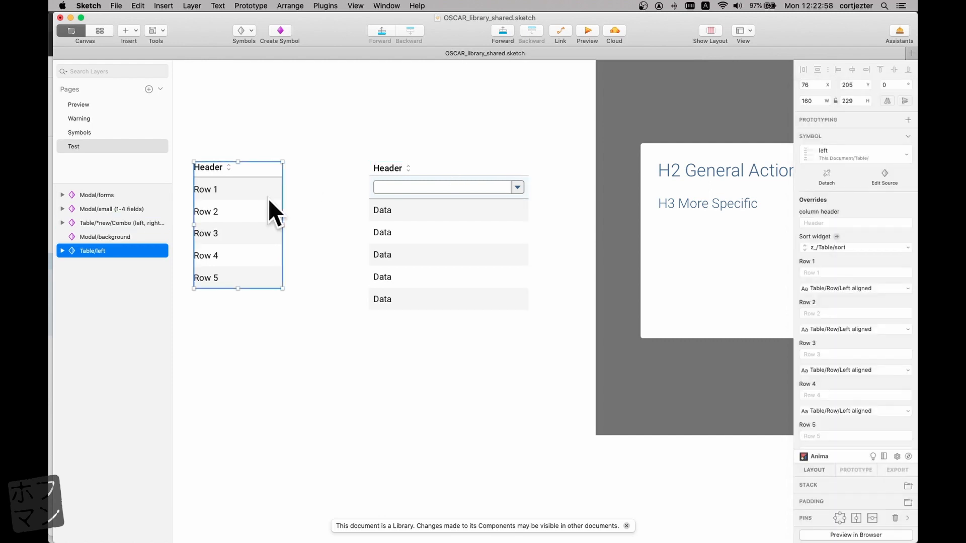
# - Swap the left-aligned table's symbol to the right version, and after that to the centered version
pyautogui.click(877, 157)
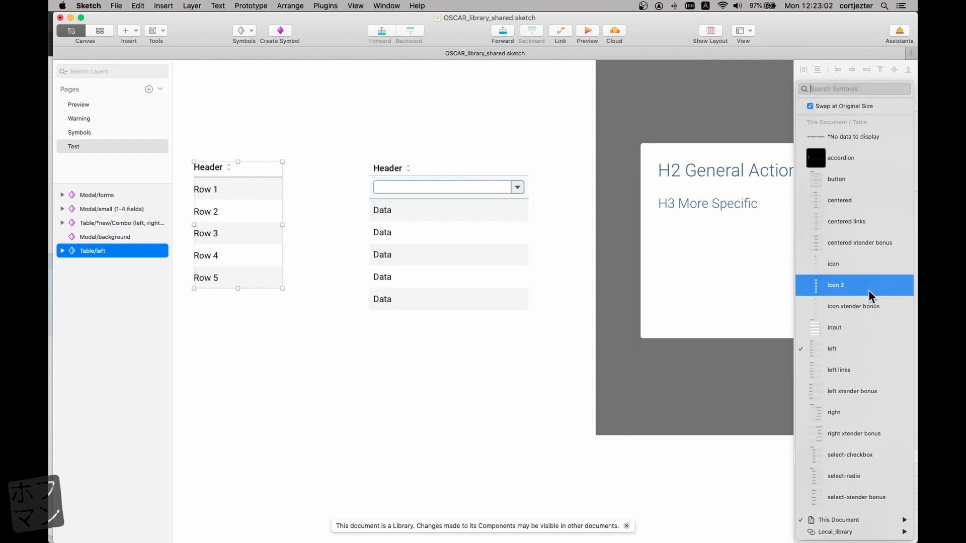
pyautogui.click(851, 421)
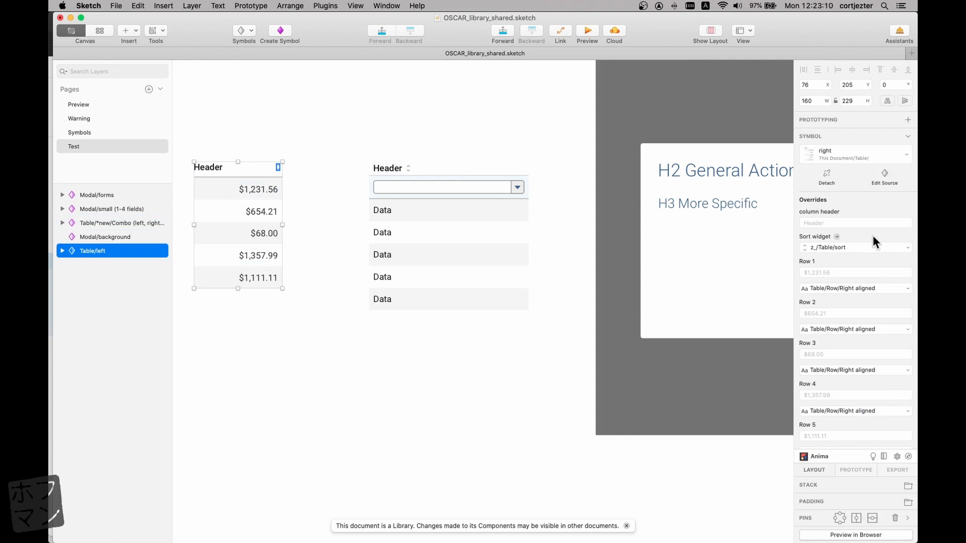
pyautogui.click(837, 153)
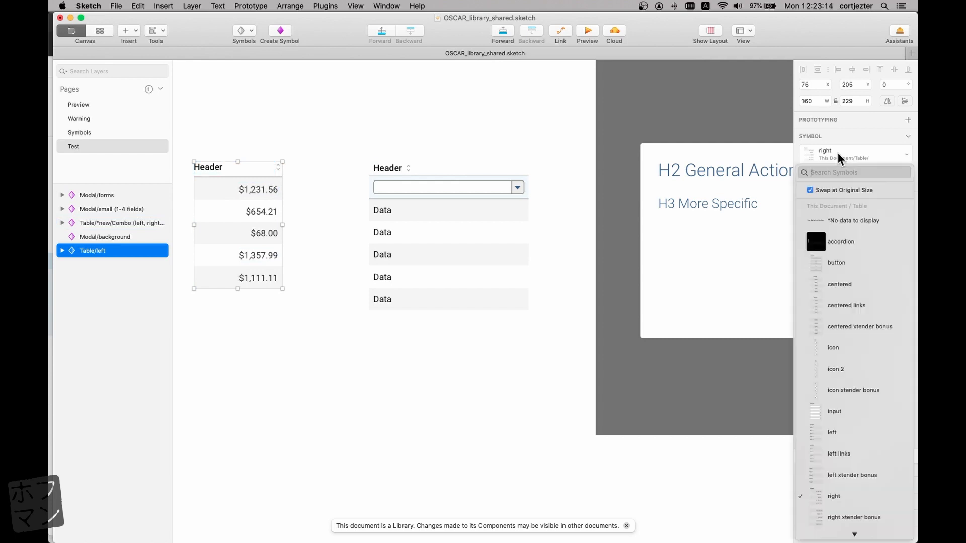
pyautogui.click(842, 292)
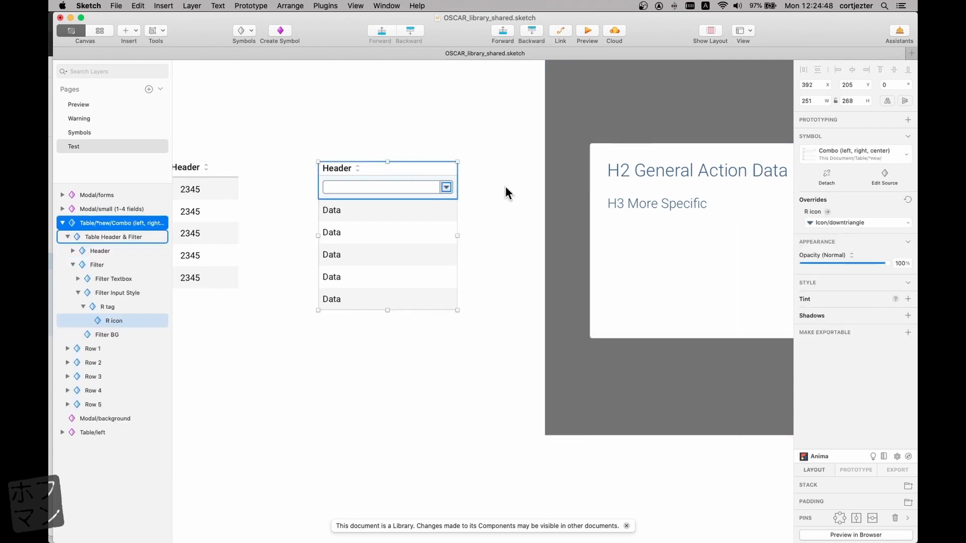
# - Select the small modal headed "H2 General Action Data" on the grey background and examine its overrides
pyautogui.hscroll(5, 505, 186)
pyautogui.hscroll(2, 506, 185)
pyautogui.scroll(-4, 535, 199)
pyautogui.scroll(2, 535, 198)
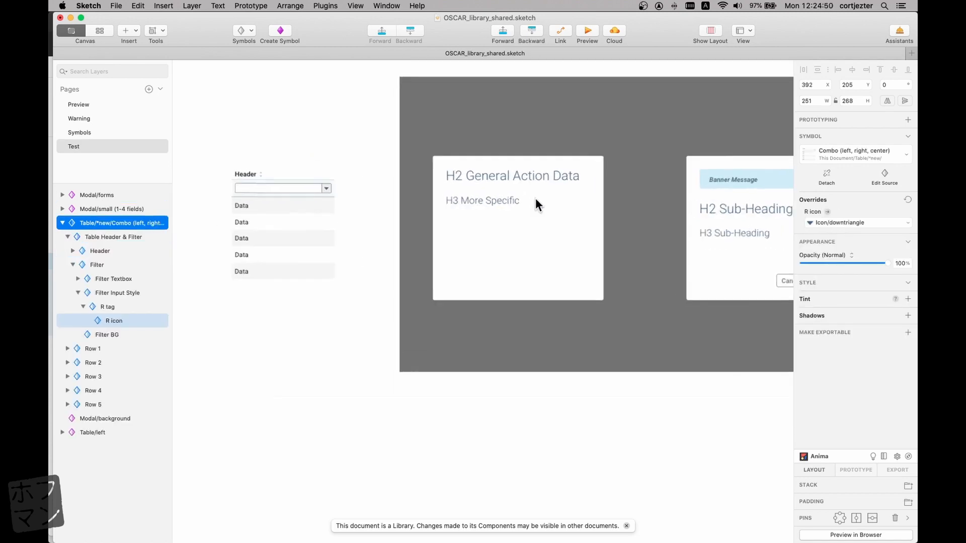
pyautogui.scroll(-1, 536, 198)
pyautogui.hscroll(4, 535, 198)
pyautogui.scroll(-2, 535, 198)
pyautogui.scroll(3, 535, 198)
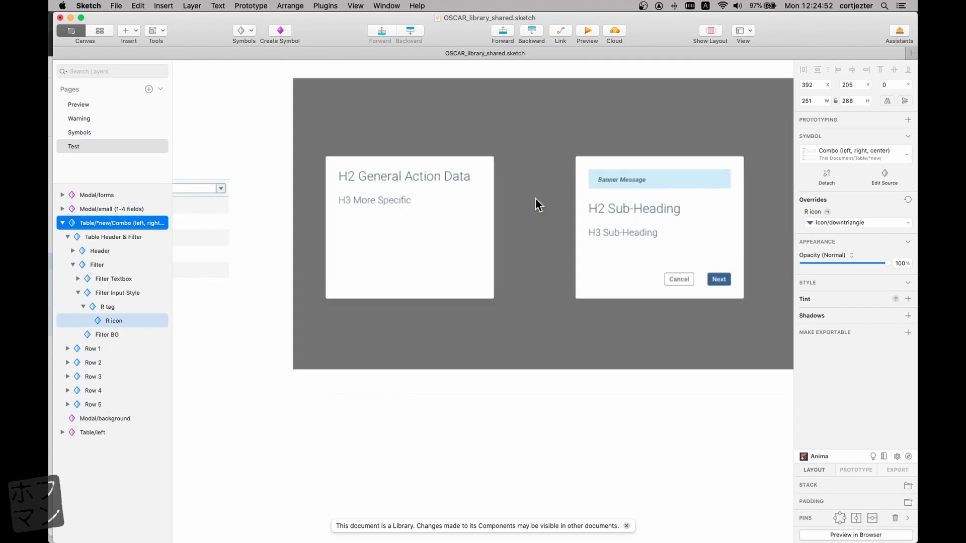
pyautogui.click(446, 224)
pyautogui.hscroll(2, 455, 229)
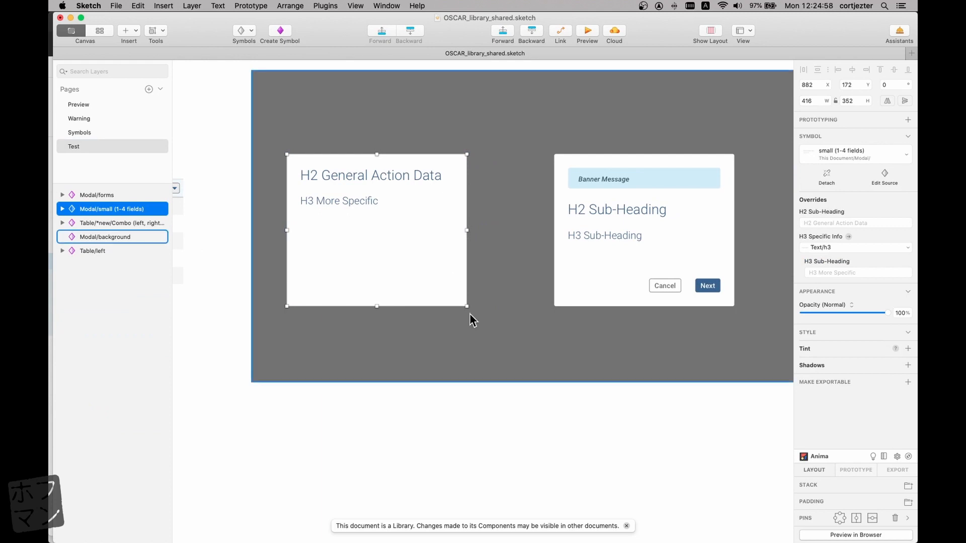
pyautogui.hscroll(-1, 470, 314)
pyautogui.hscroll(2, 479, 310)
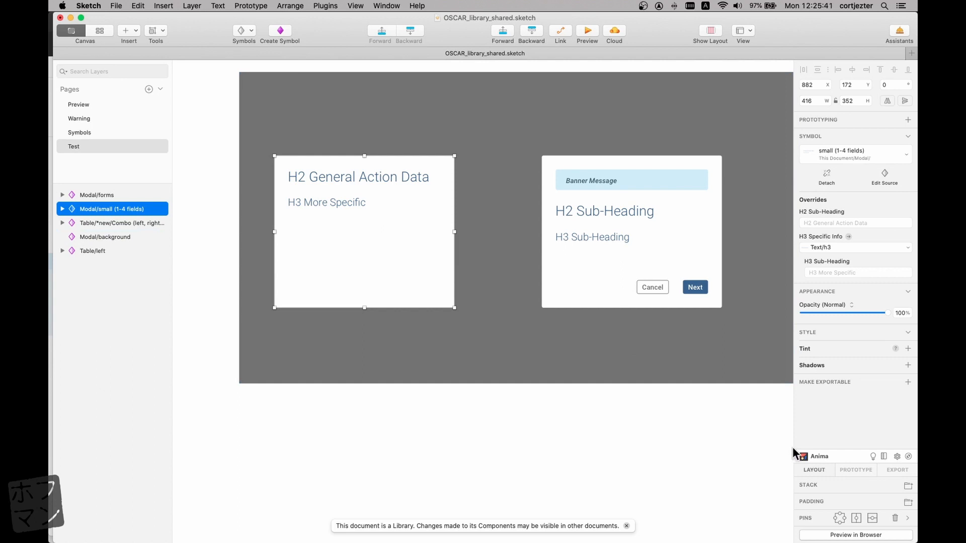
# - Enlarge the forms modal with the banner message to about 503 × 382
pyautogui.click(480, 245)
pyautogui.click(657, 271)
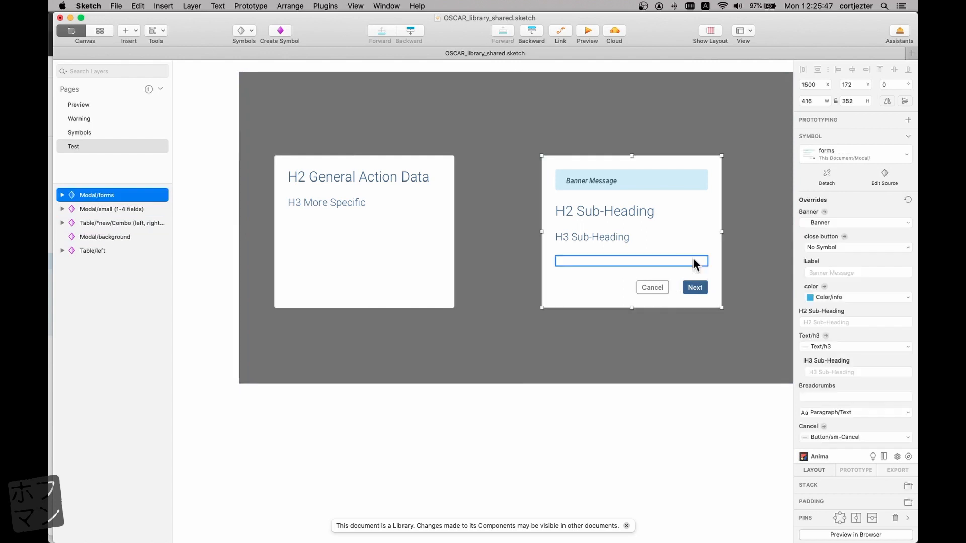
pyautogui.moveTo(659, 308); pyautogui.dragTo(697, 320)
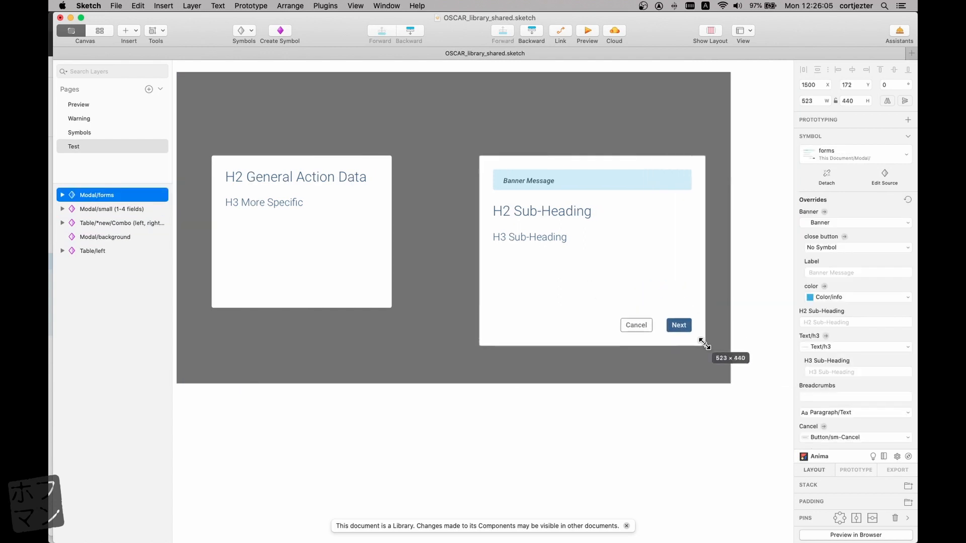
# - Override the forms modal's Next button with the Color/success background and the Button/sm black type symbol
pyautogui.doubleClick(661, 302)
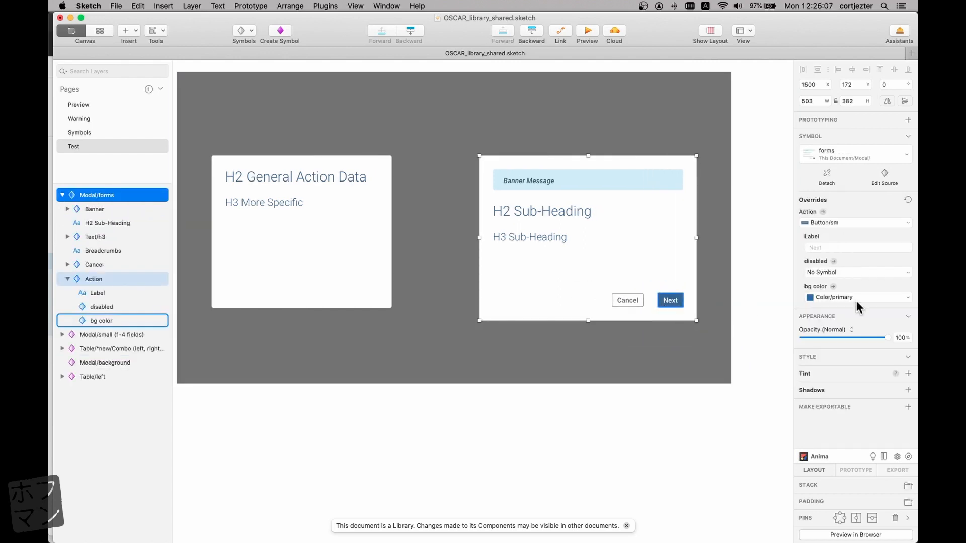
pyautogui.click(855, 297)
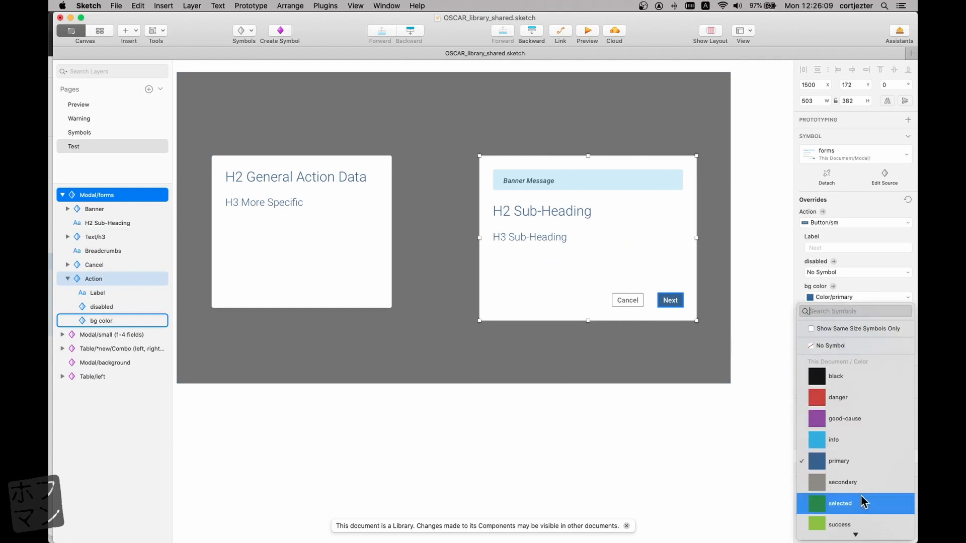
pyautogui.click(858, 521)
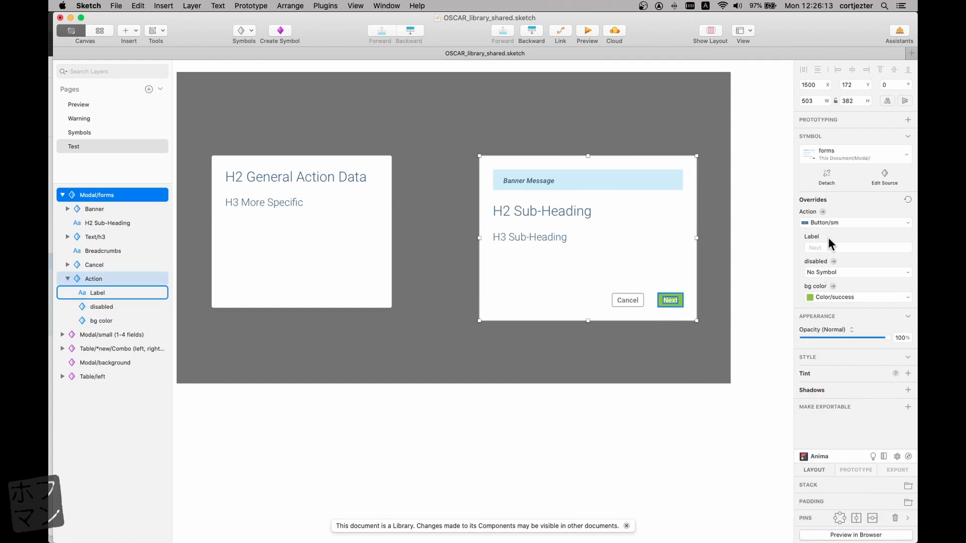
pyautogui.click(828, 222)
pyautogui.click(851, 360)
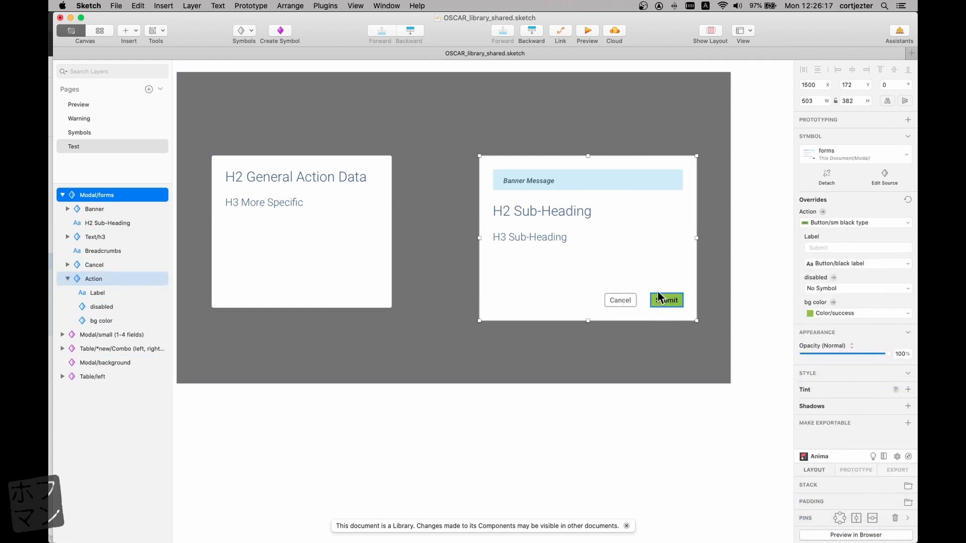
# - Change the green action button's label in the forms modal to "Don't Submit"
pyautogui.doubleClick(665, 299)
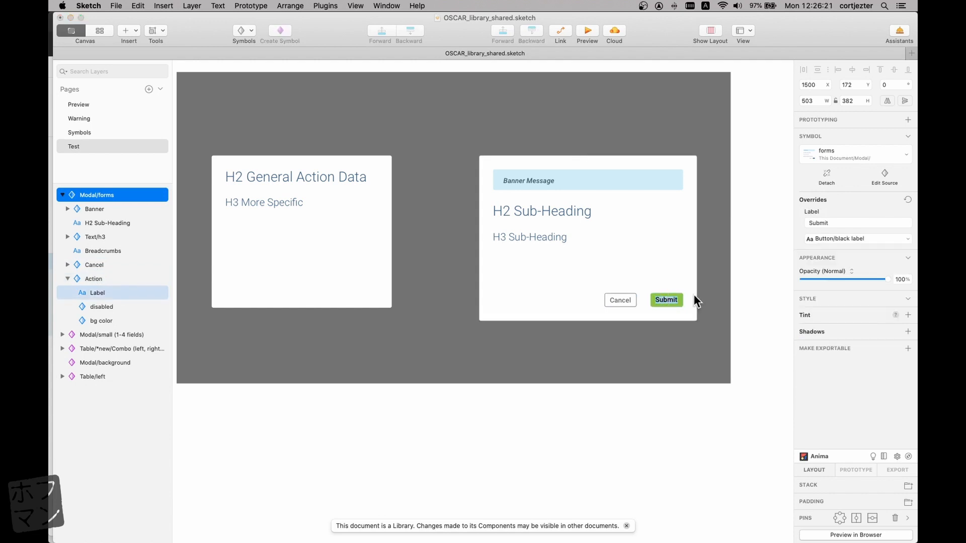
pyautogui.write("Don't Submit")
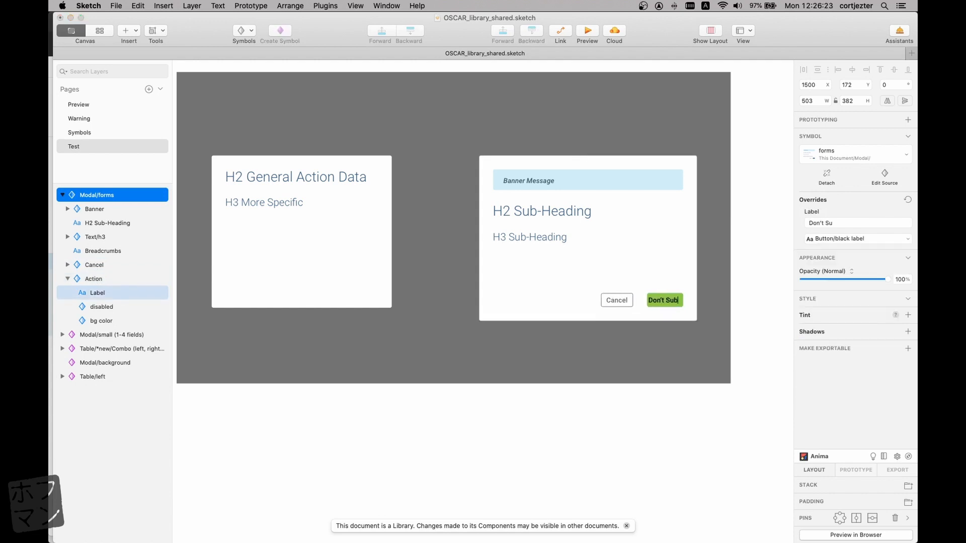
pyautogui.click(661, 414)
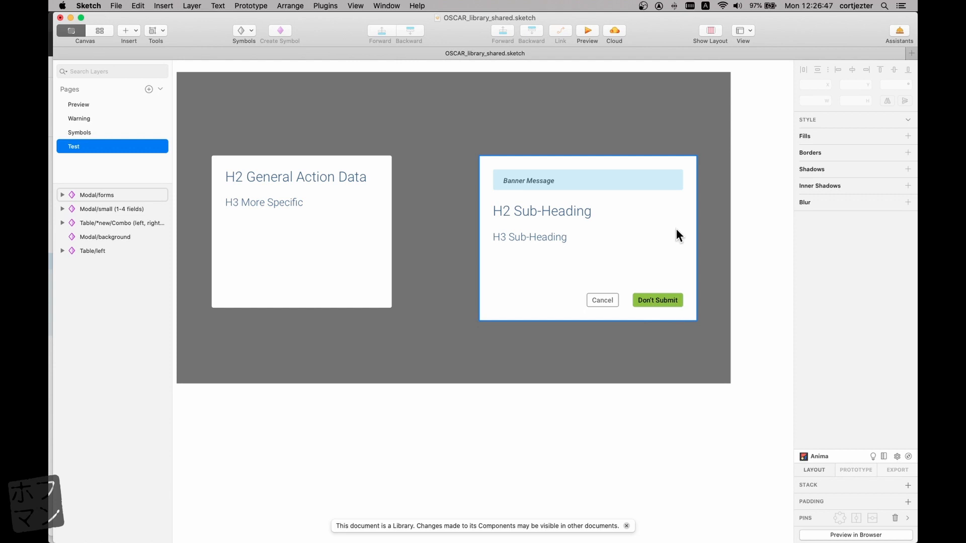
# - Remove the banner from the forms modal by setting its Banner override to No Symbol
pyautogui.click(632, 191)
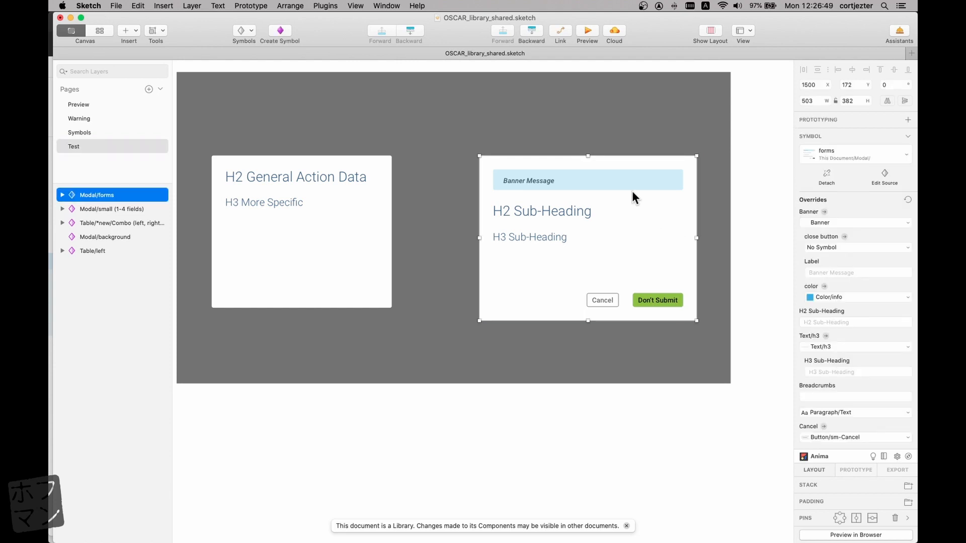
pyautogui.click(838, 222)
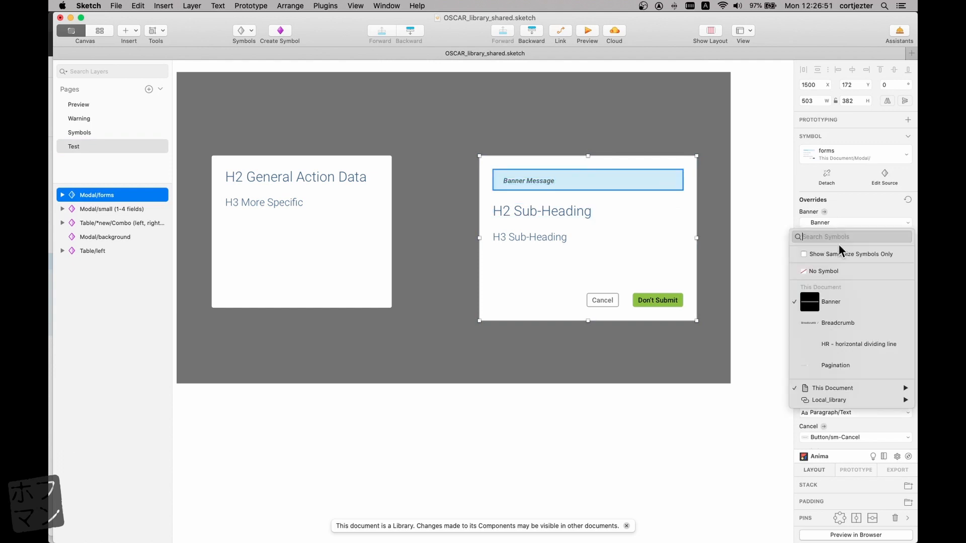
pyautogui.click(838, 272)
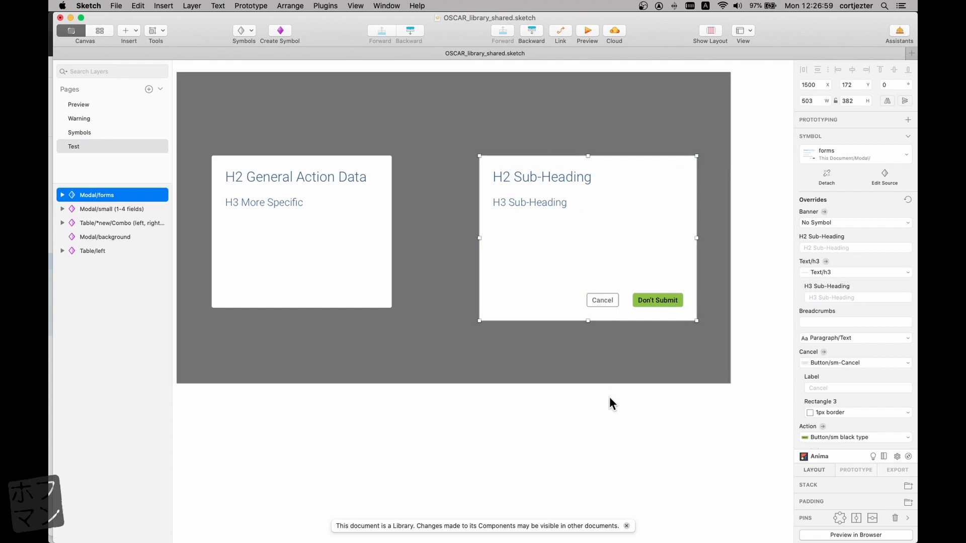
# - Deselect the modal, switch to the Symbols page and look through the column of Table symbols
pyautogui.scroll(-3, 613, 401)
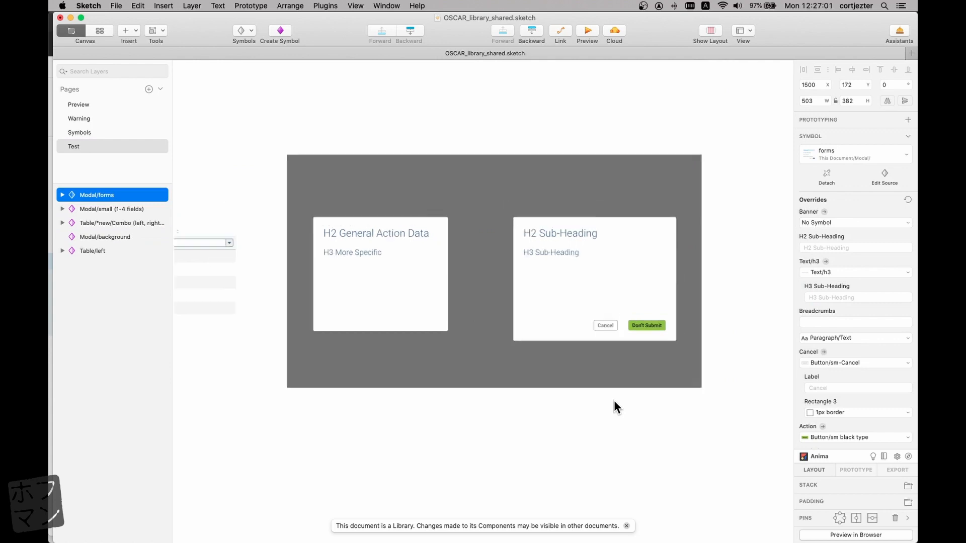
pyautogui.hscroll(-3, 614, 400)
pyautogui.hscroll(-5, 614, 400)
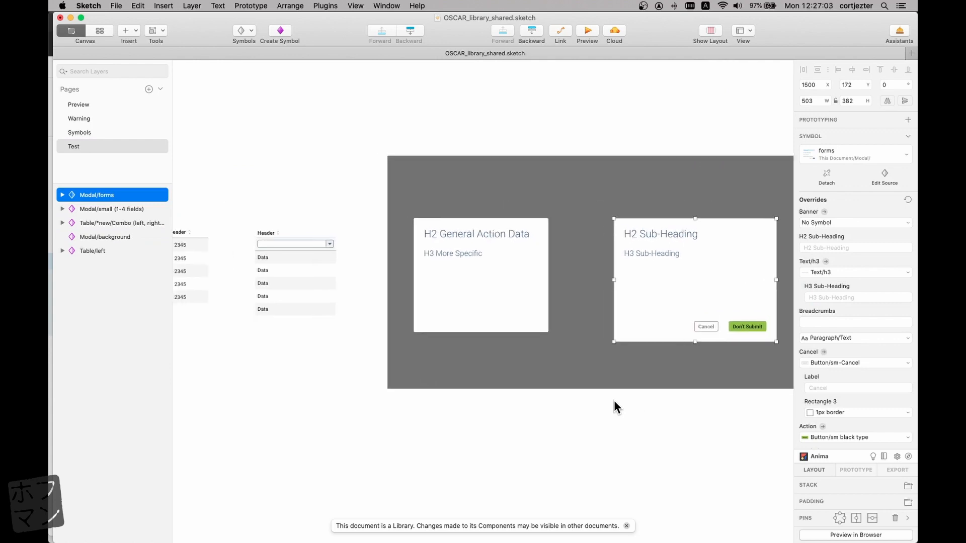
pyautogui.scroll(-2, 613, 400)
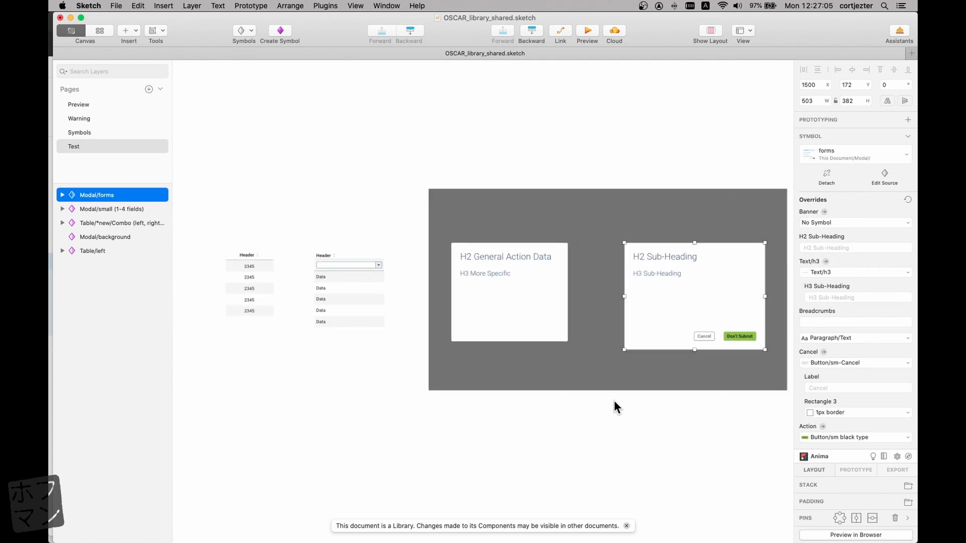
pyautogui.hscroll(2, 589, 394)
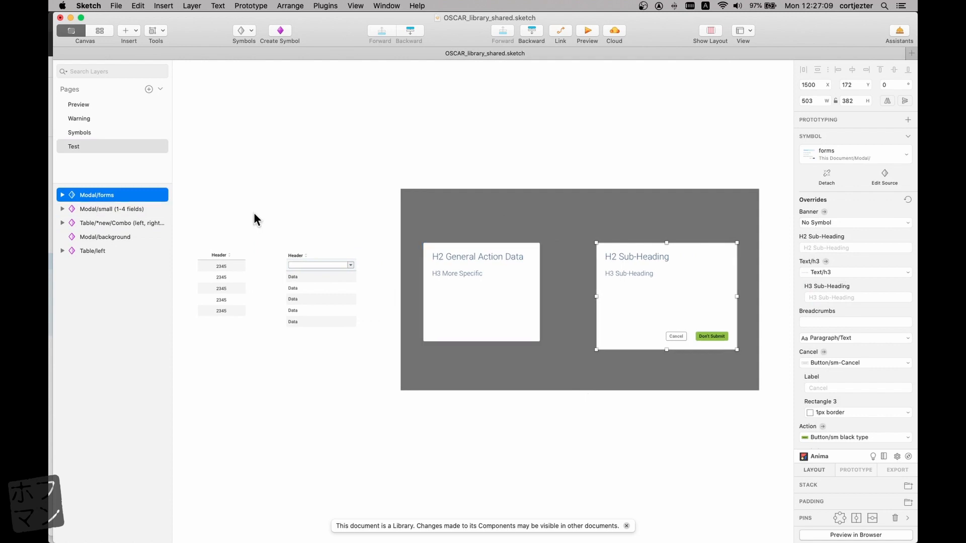
pyautogui.click(271, 200)
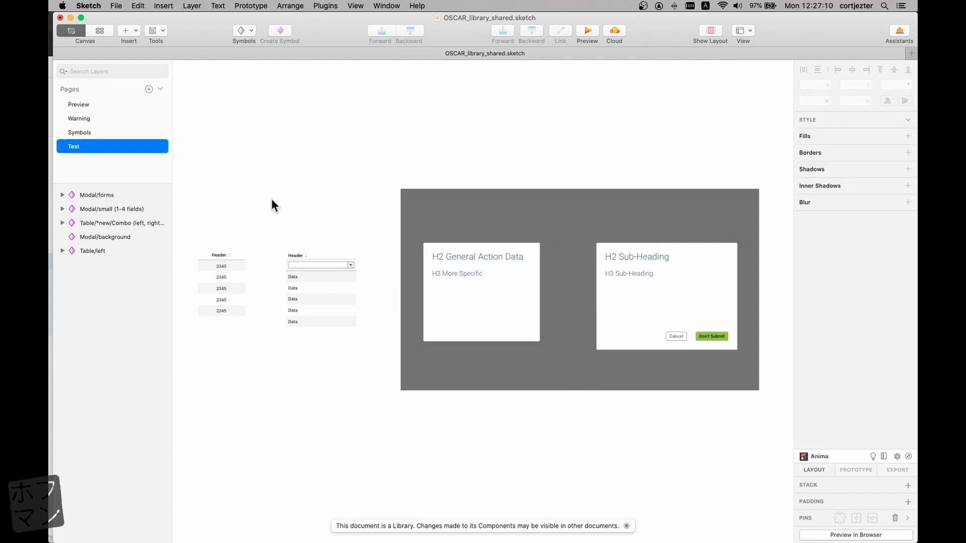
pyautogui.click(97, 132)
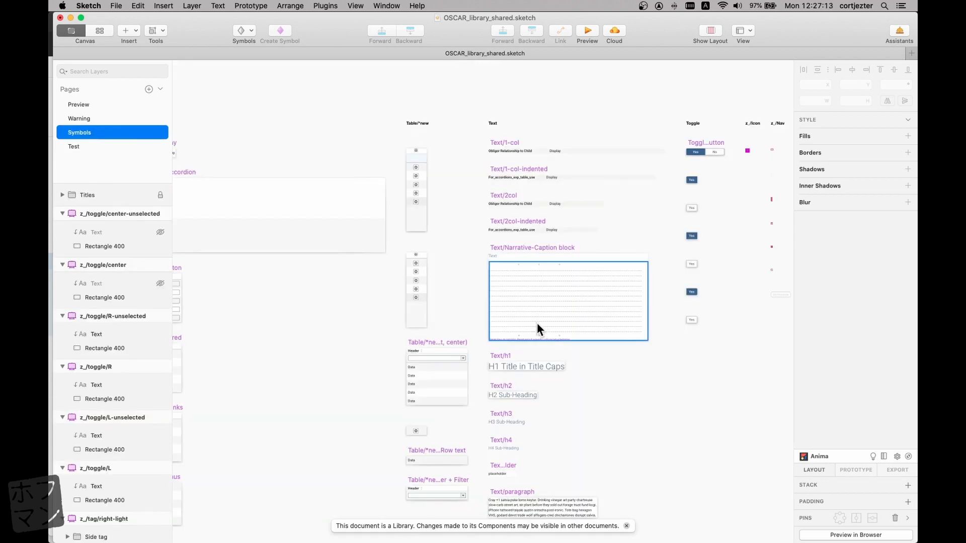
pyautogui.hscroll(-6, 447, 340)
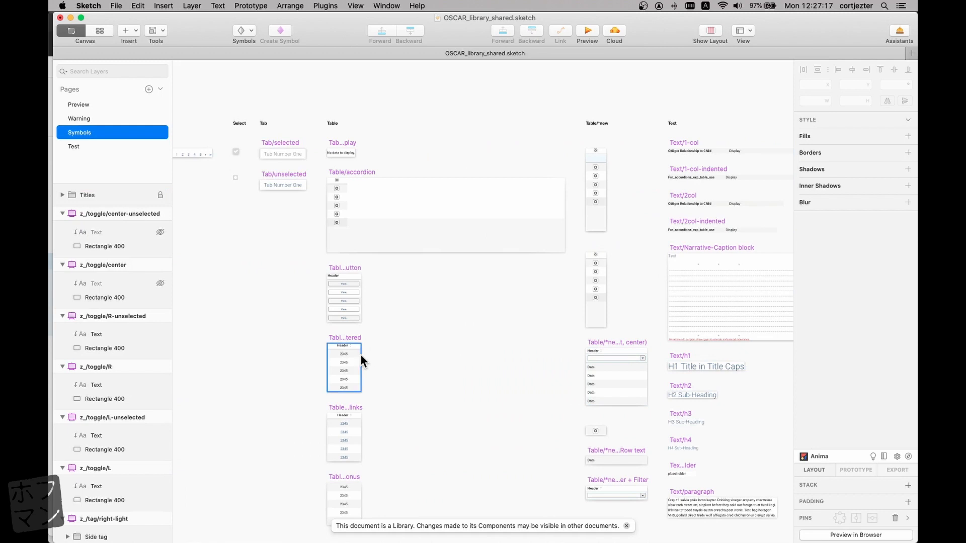
pyautogui.scroll(-10, 352, 353)
pyautogui.scroll(-10, 352, 352)
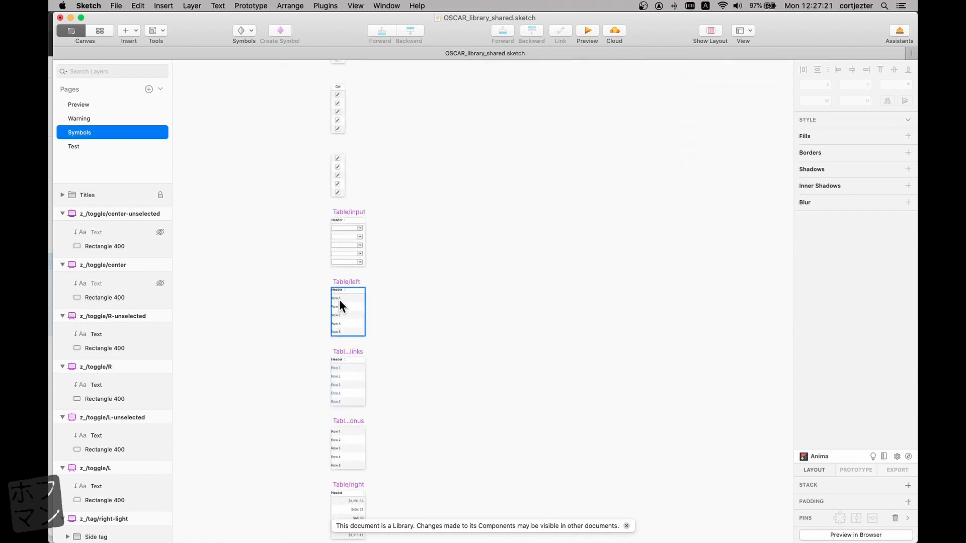
pyautogui.scroll(-3, 351, 266)
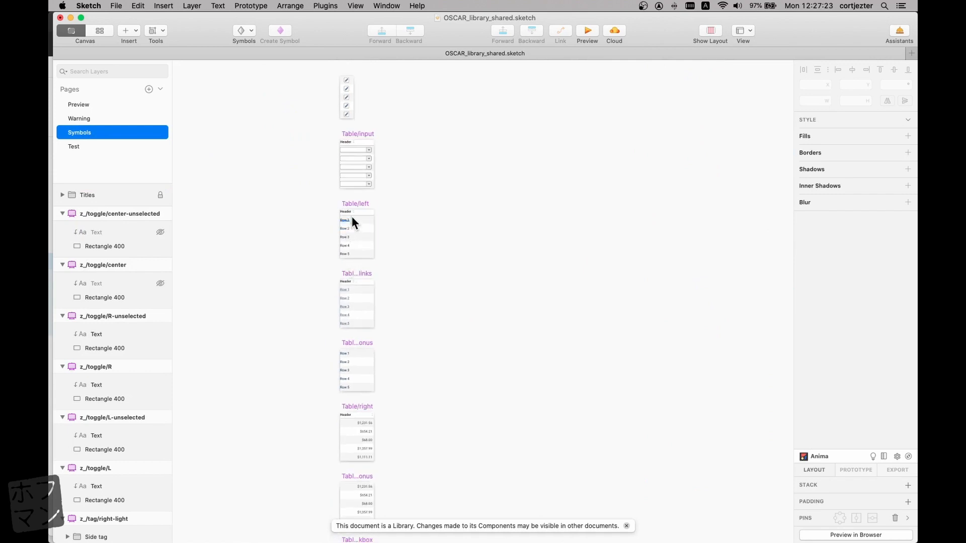
pyautogui.scroll(5, 346, 225)
pyautogui.scroll(-5, 346, 225)
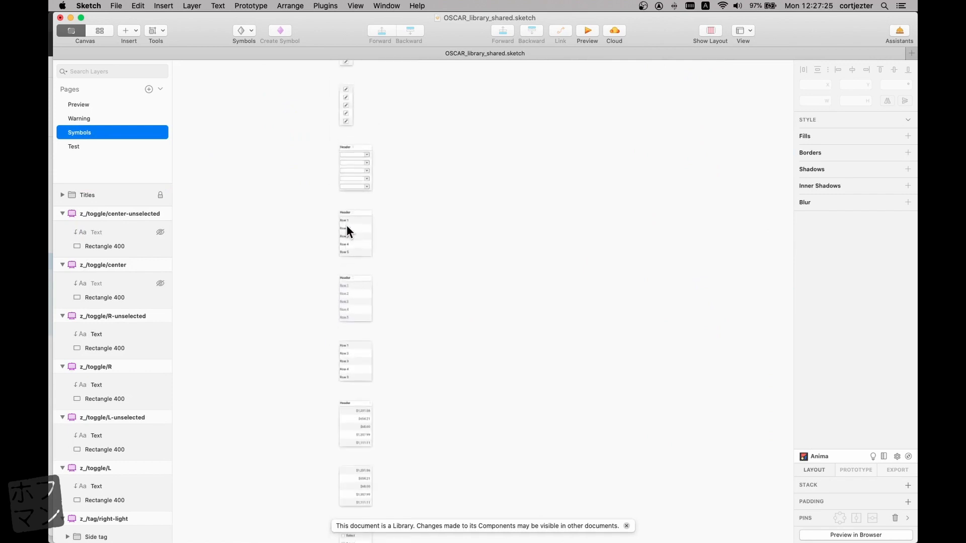
# - Compare the Table symbol variants on the Symbols page, including the select, right, left, left links and input versions
pyautogui.scroll(-8, 347, 225)
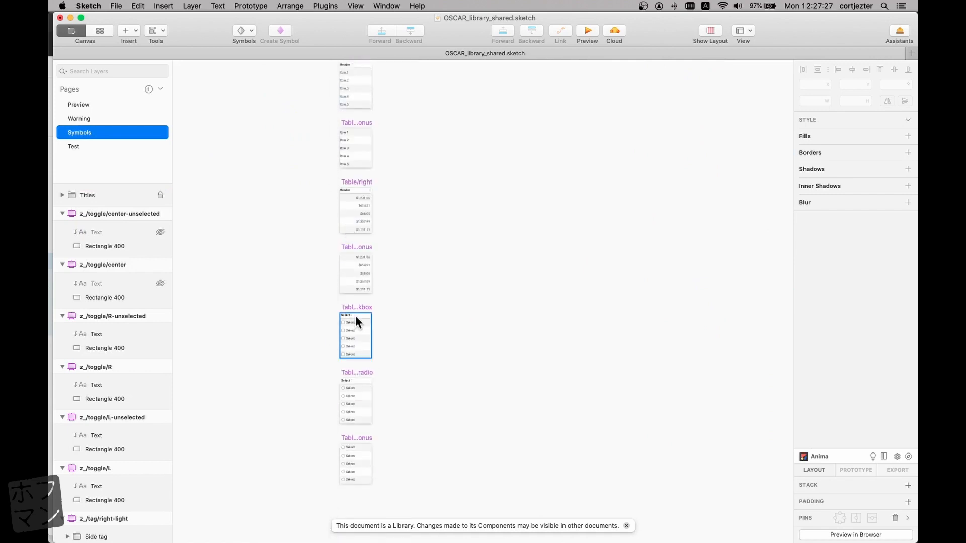
pyautogui.scroll(6, 354, 334)
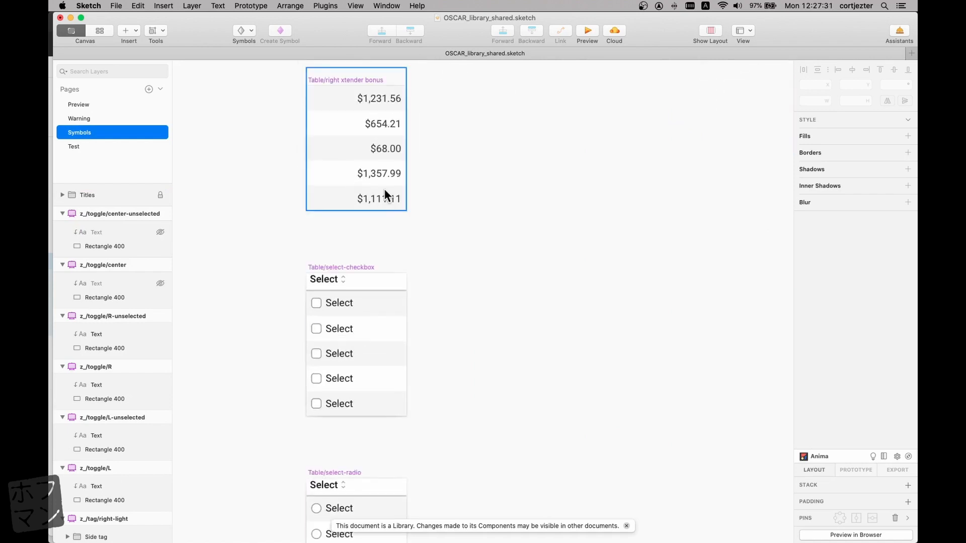
pyautogui.scroll(-12, 381, 193)
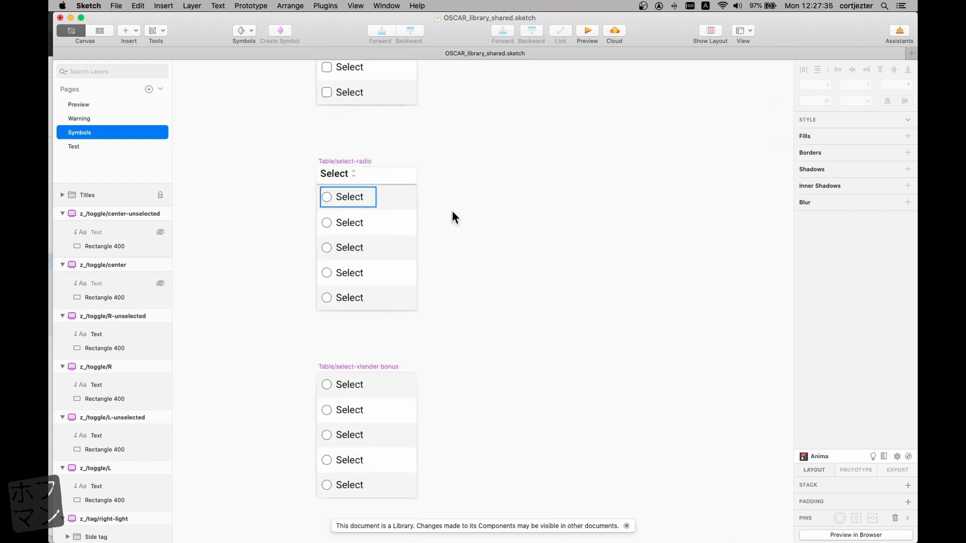
pyautogui.scroll(-5, 421, 225)
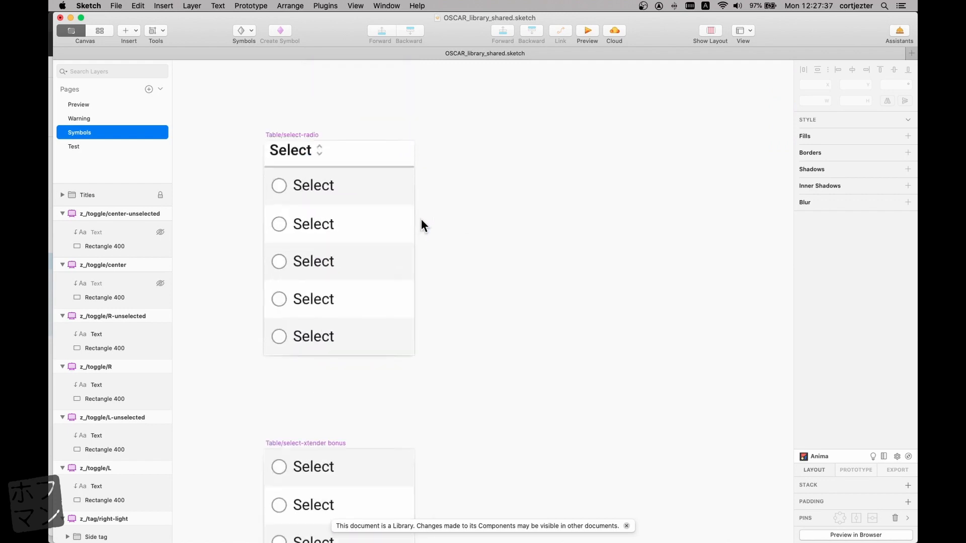
pyautogui.scroll(12, 421, 221)
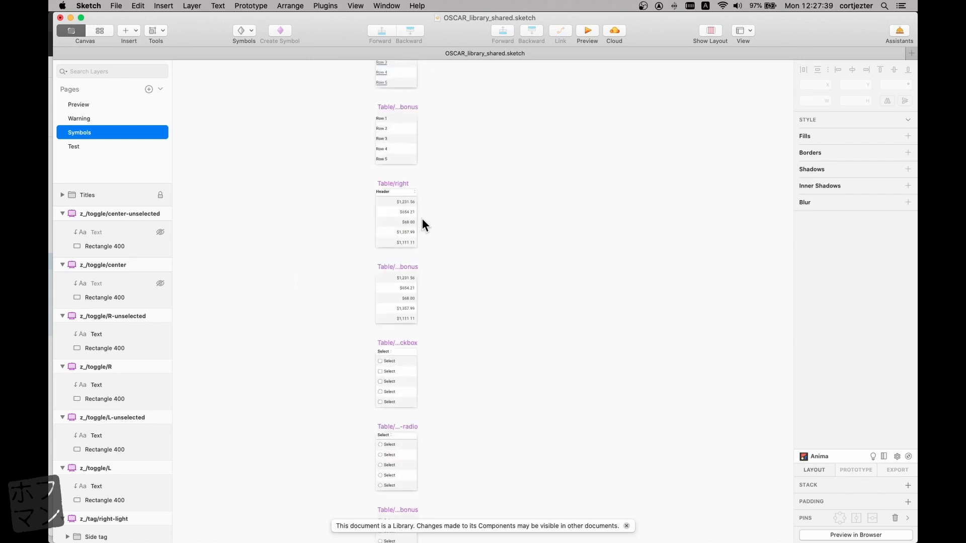
pyautogui.scroll(1, 422, 224)
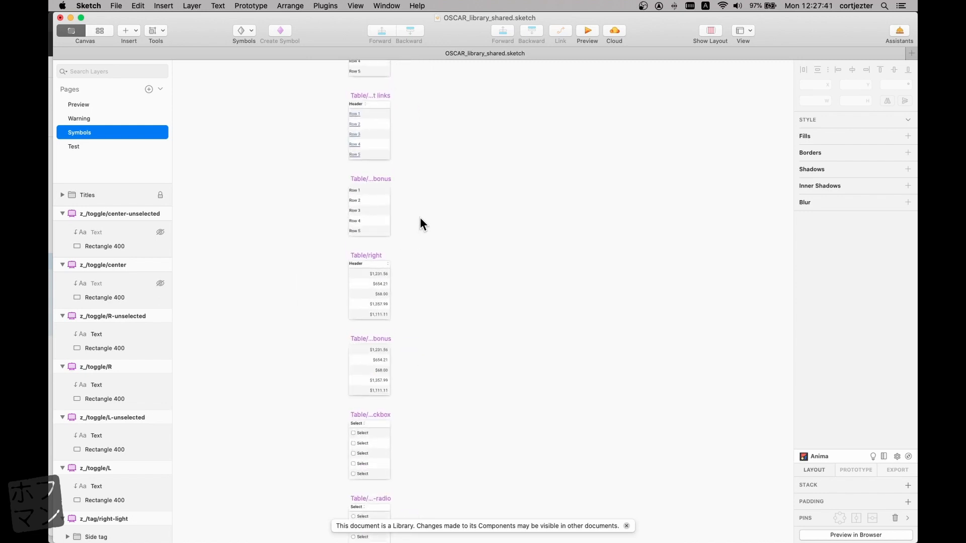
pyautogui.scroll(6, 412, 222)
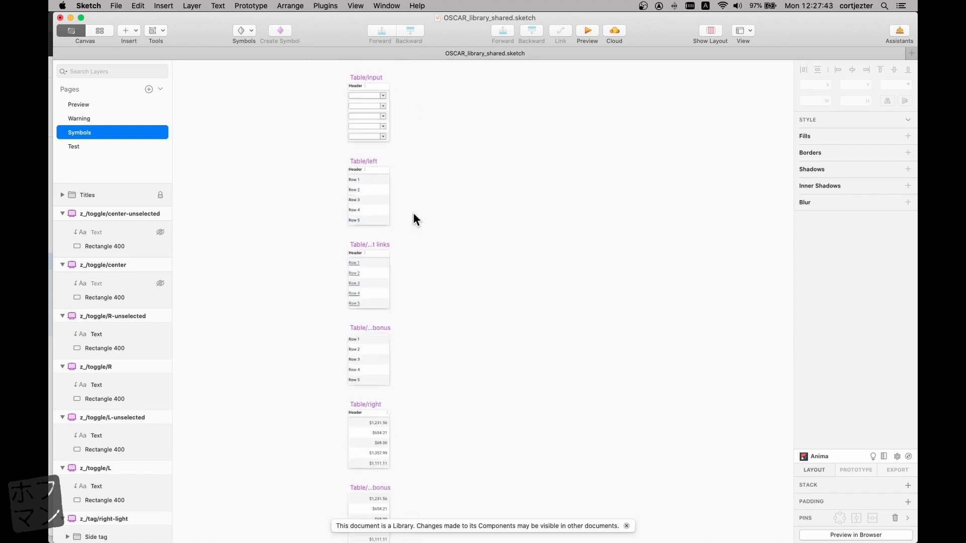
pyautogui.scroll(3, 402, 260)
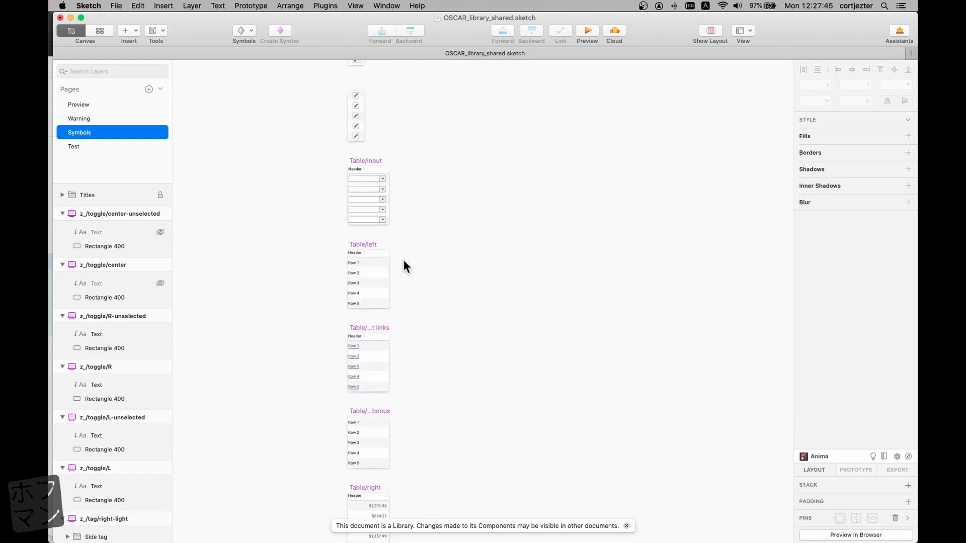
pyautogui.scroll(6, 403, 261)
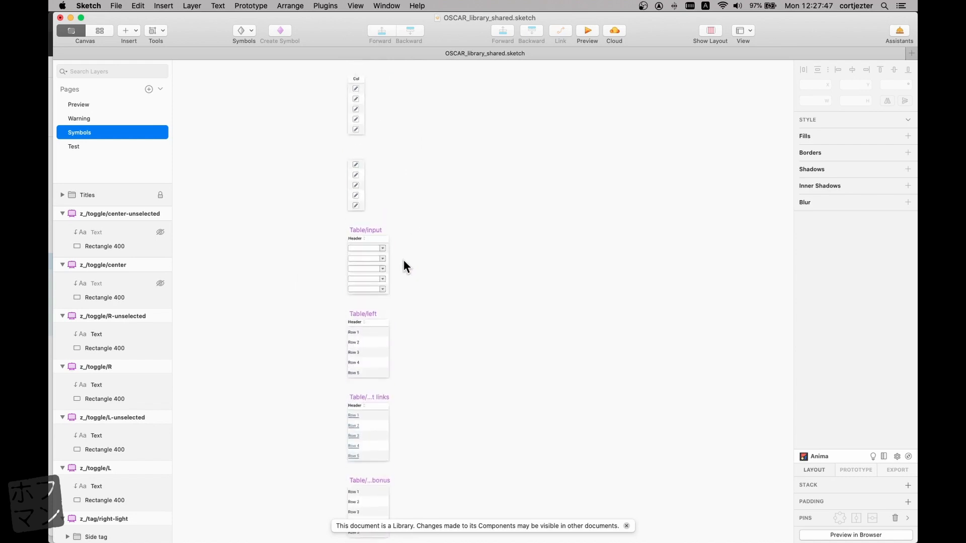
pyautogui.scroll(-8, 403, 261)
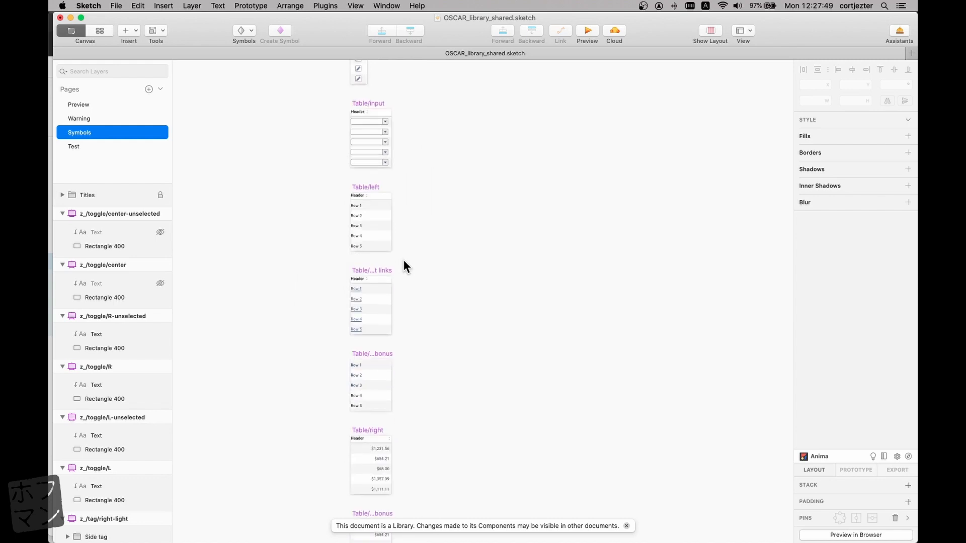
pyautogui.scroll(5, 363, 290)
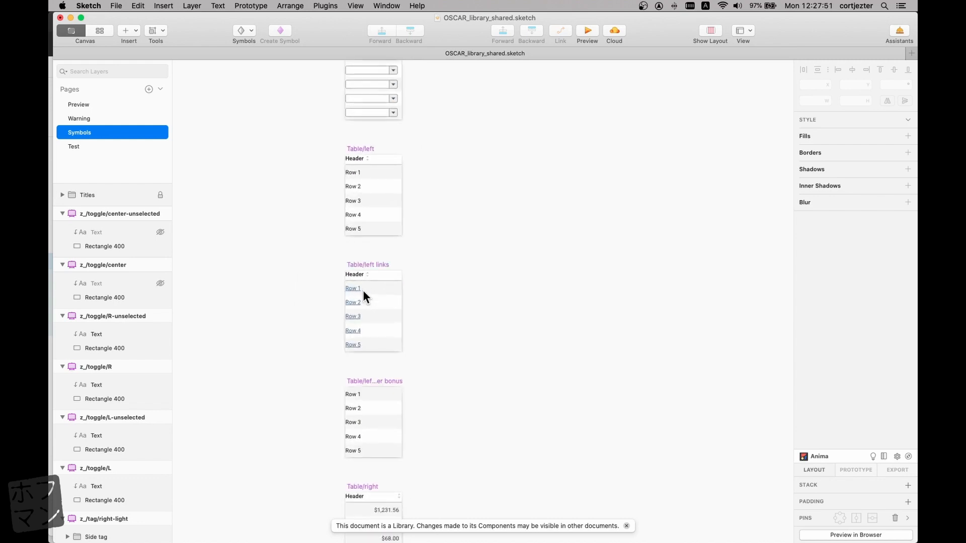
# - Inspect the Table/left symbol source by expanding its Group and selecting the Rectangle layer below it
pyautogui.scroll(8, 365, 186)
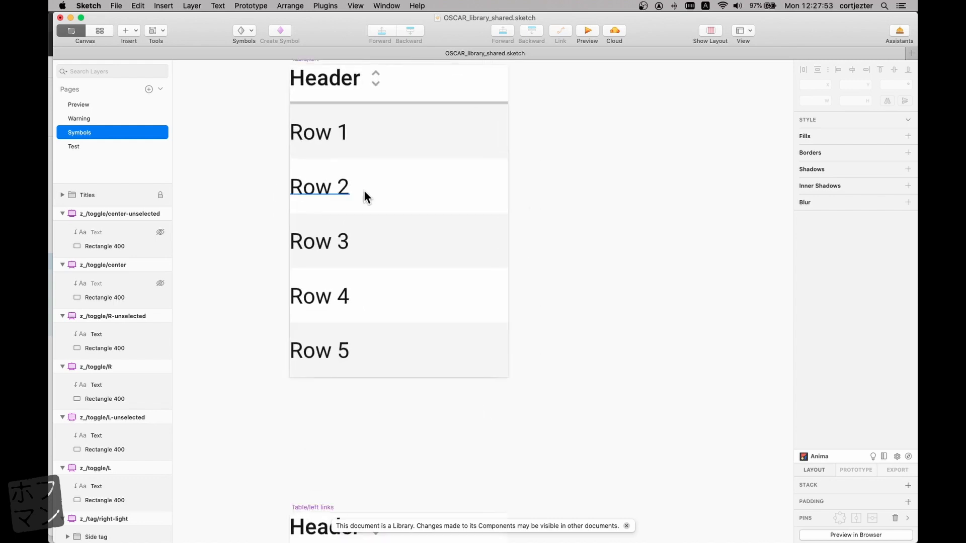
pyautogui.scroll(3, 363, 203)
pyautogui.hscroll(1, 363, 203)
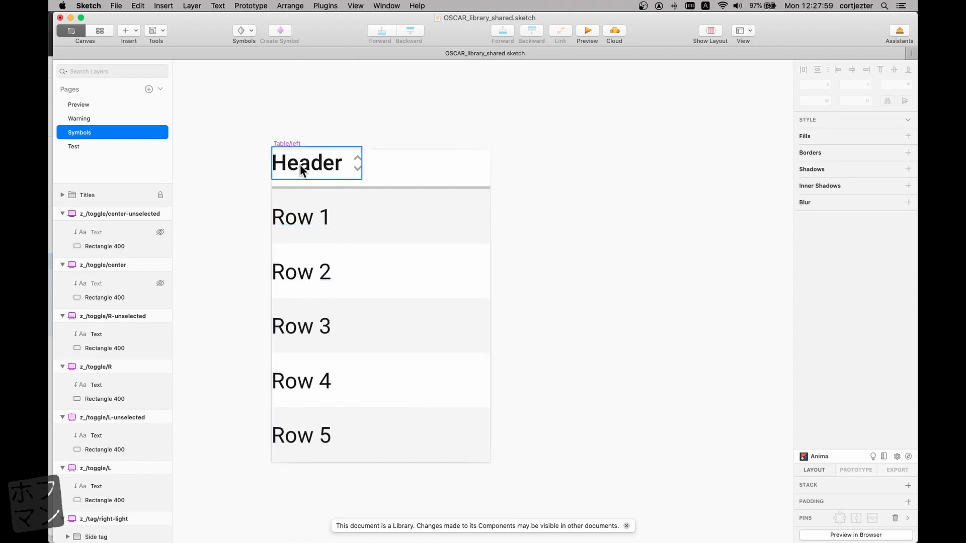
pyautogui.click(288, 144)
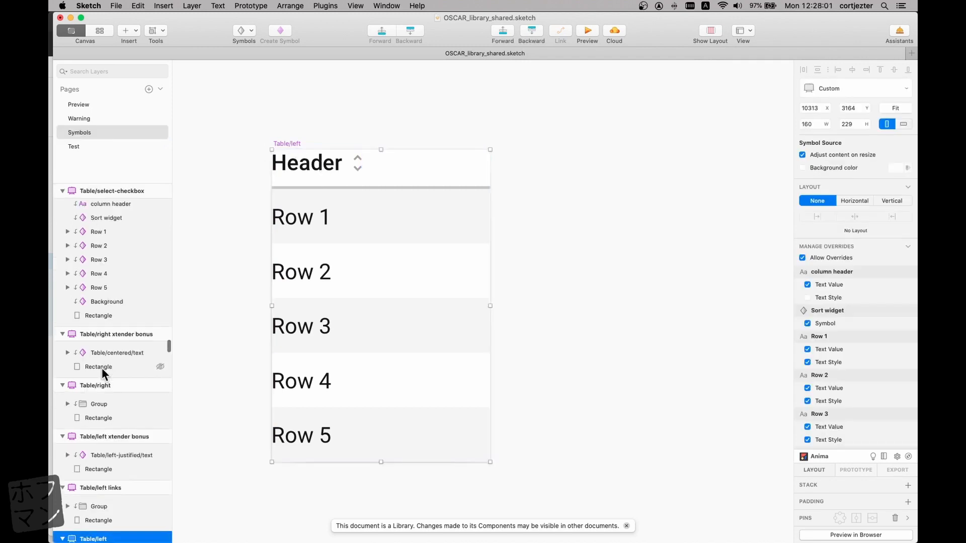
pyautogui.scroll(-3, 101, 367)
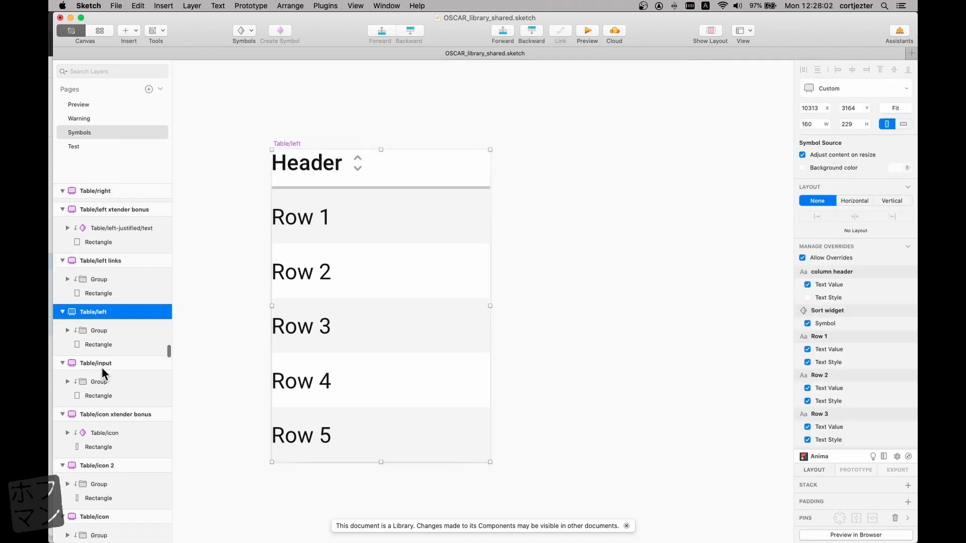
pyautogui.click(65, 329)
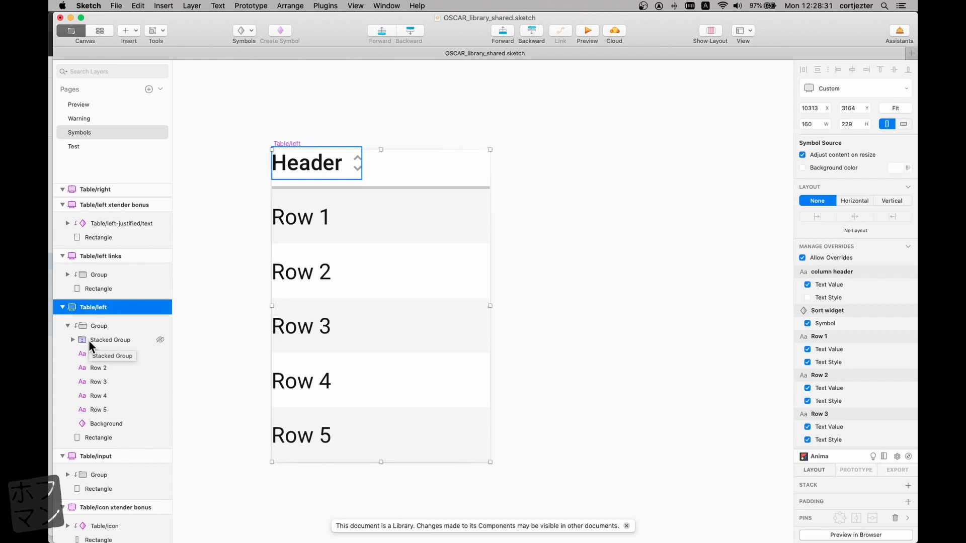
pyautogui.click(105, 439)
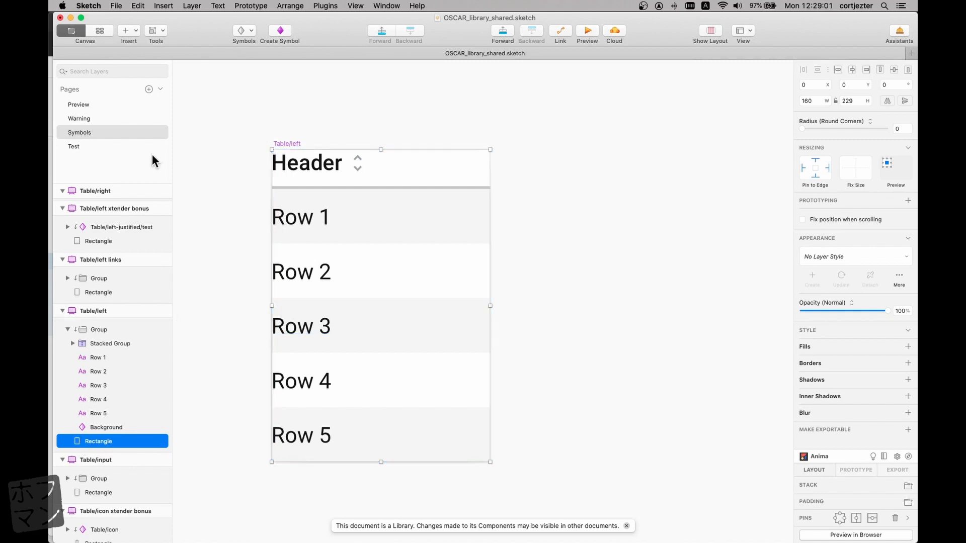
# - On the Test page, shorten the centered table to its header and one row, and extend it to three rows, 153 high
pyautogui.click(76, 147)
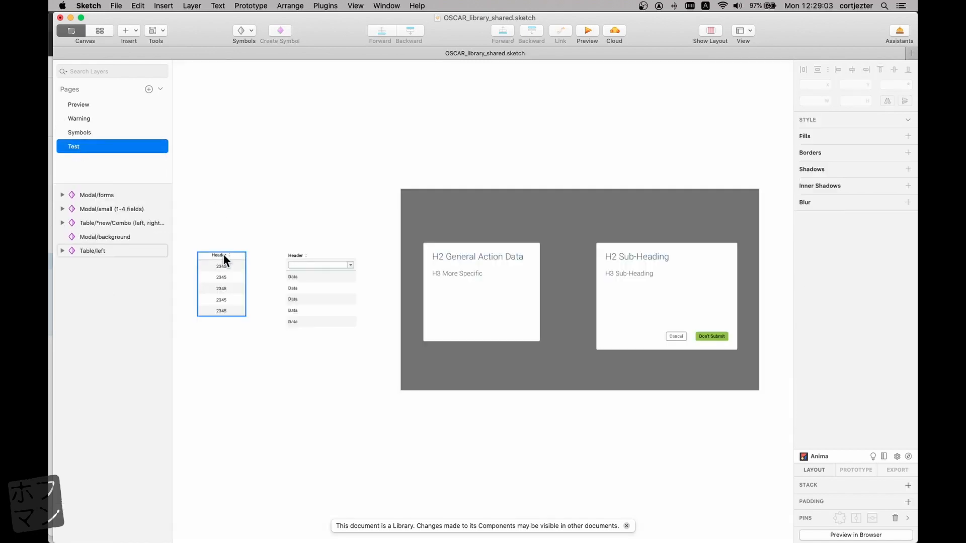
pyautogui.click(219, 253)
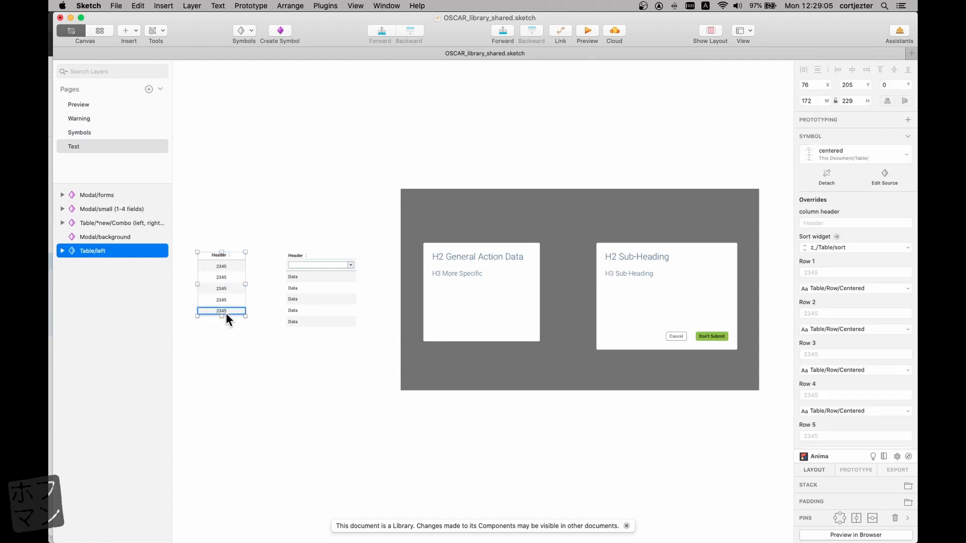
pyautogui.scroll(-2, 223, 311)
pyautogui.scroll(6, 223, 311)
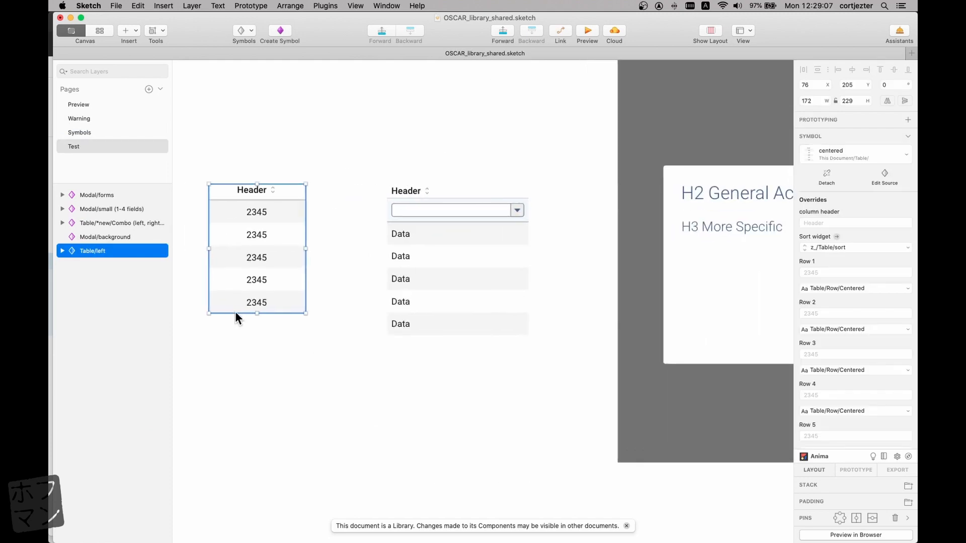
pyautogui.moveTo(257, 313); pyautogui.dragTo(257, 222)
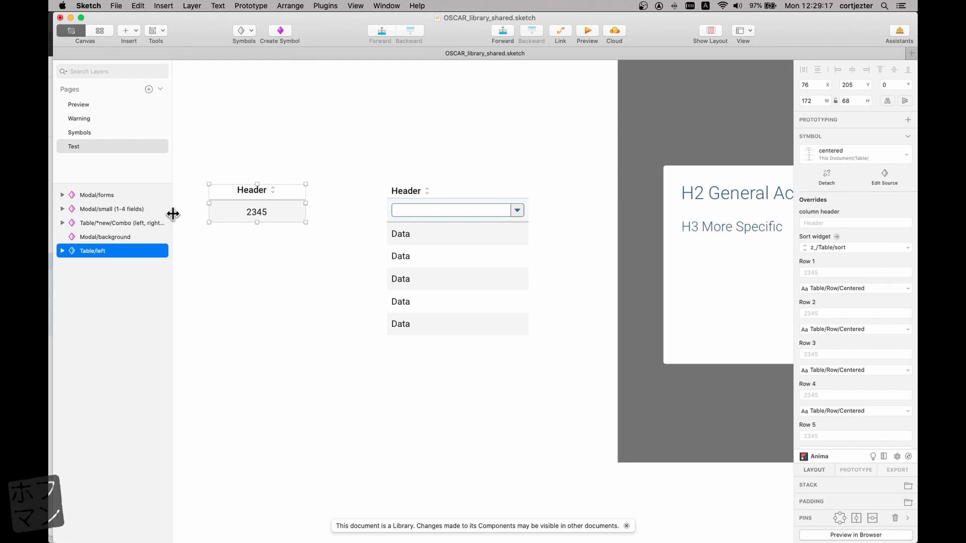
pyautogui.moveTo(255, 222); pyautogui.dragTo(256, 271)
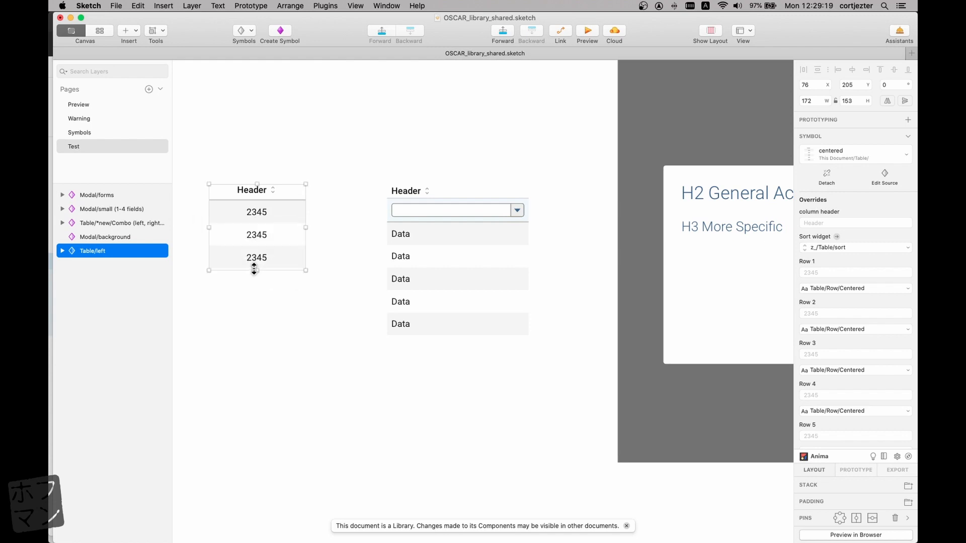
# - Return to the Symbols page and examine the Background layer inside the Table/left symbol
pyautogui.click(85, 132)
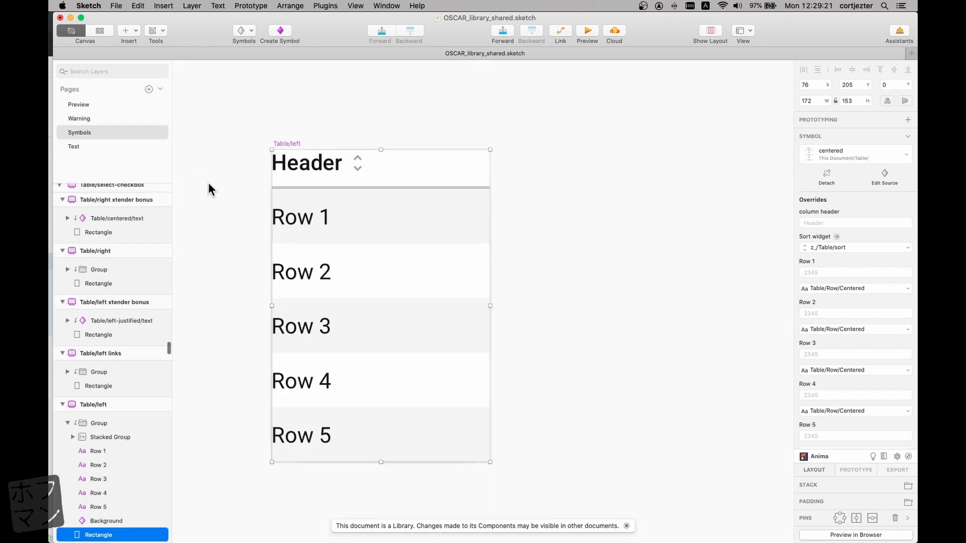
pyautogui.click(272, 295)
pyautogui.scroll(-4, 77, 414)
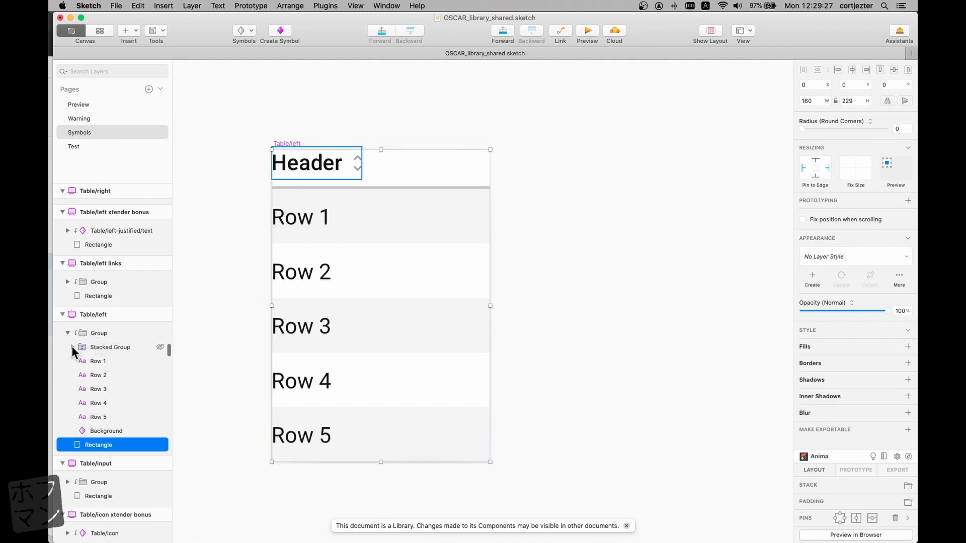
pyautogui.click(101, 430)
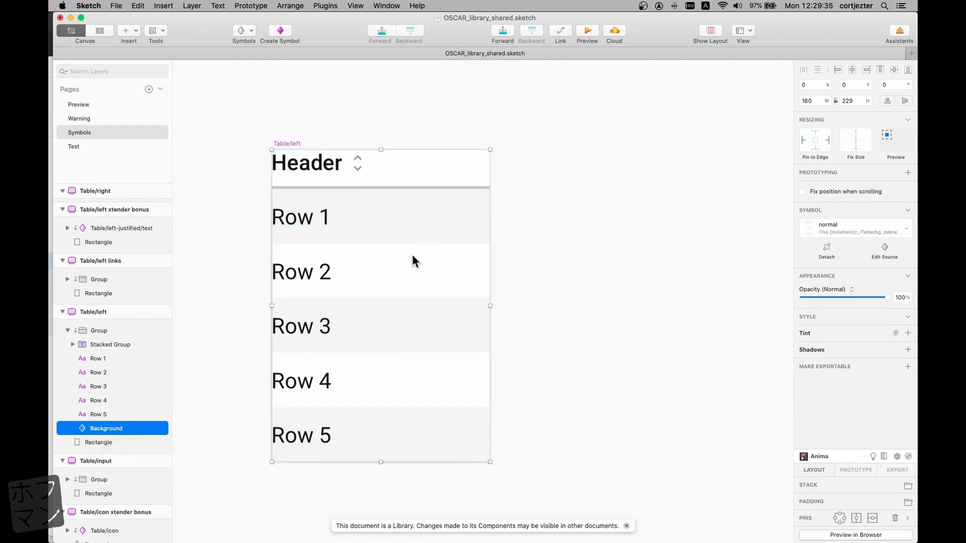
pyautogui.scroll(-2, 410, 256)
pyautogui.scroll(5, 410, 256)
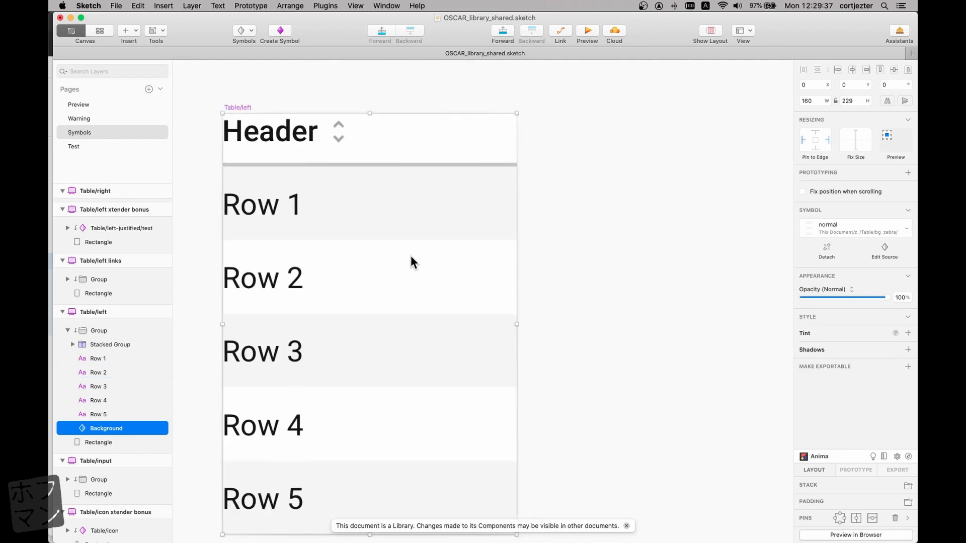
pyautogui.scroll(-2, 411, 256)
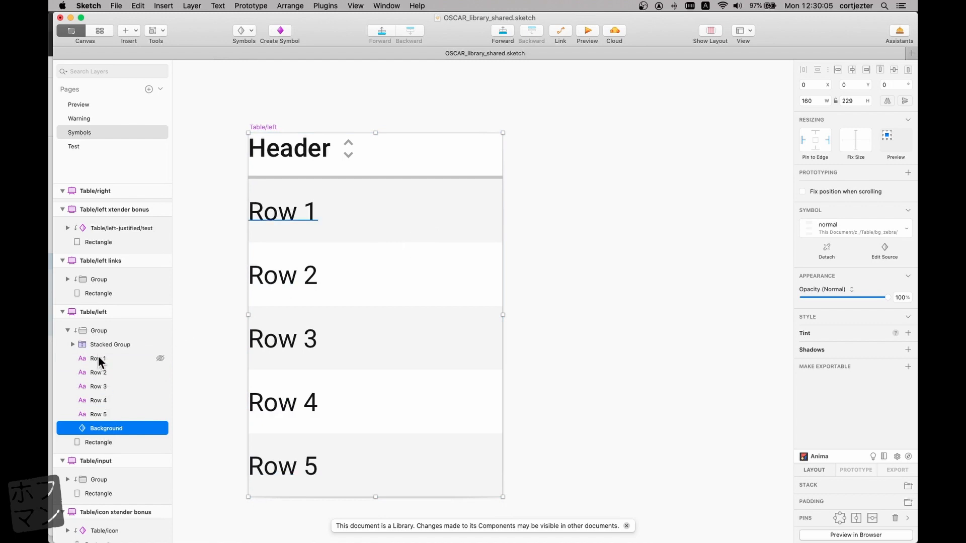
# - Expand the Stacked Group in Table/left and examine the resizing settings of Row 4 and the Sort widget
pyautogui.click(72, 344)
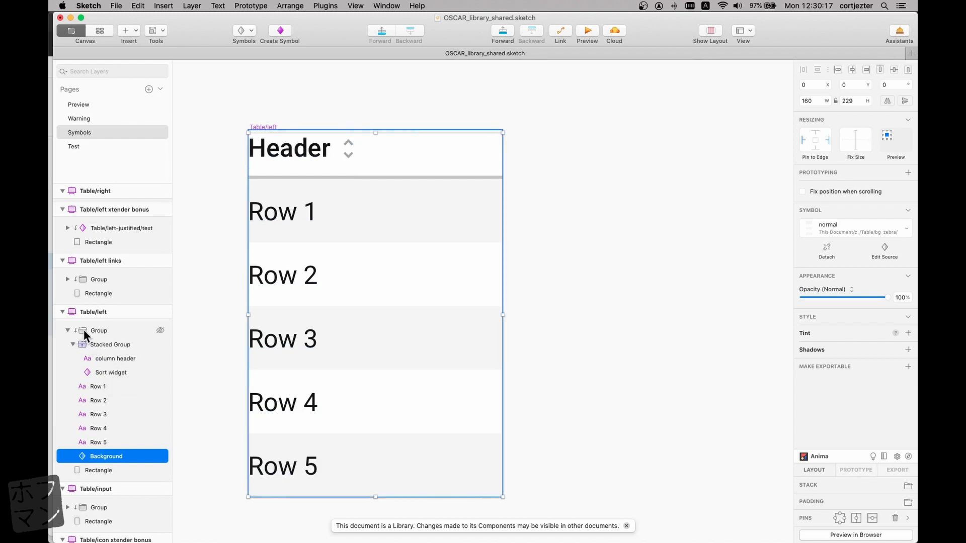
pyautogui.click(100, 428)
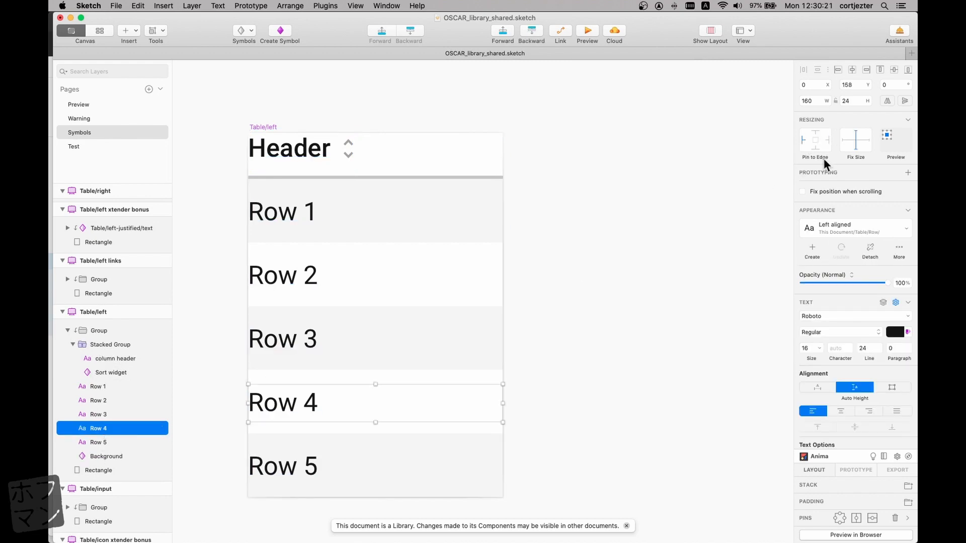
pyautogui.click(805, 137)
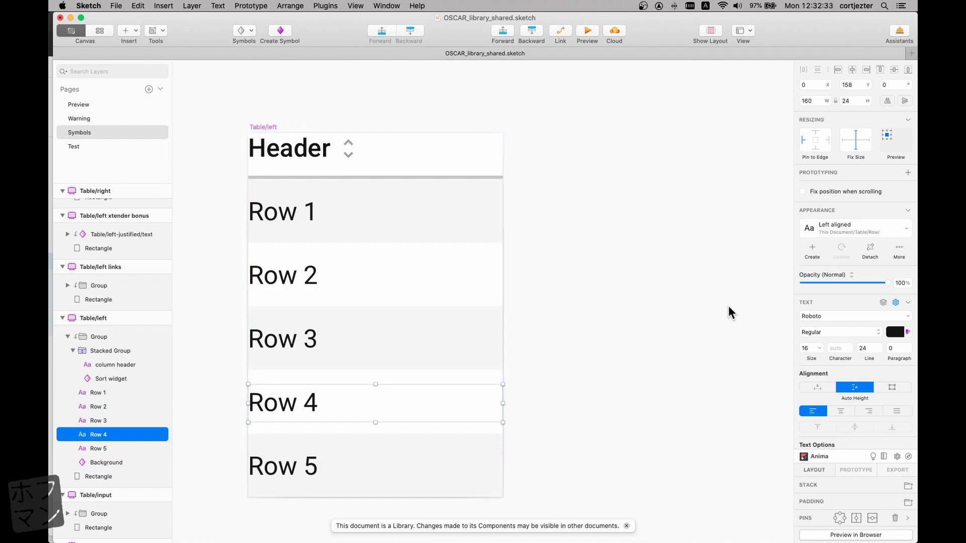
pyautogui.click(349, 152)
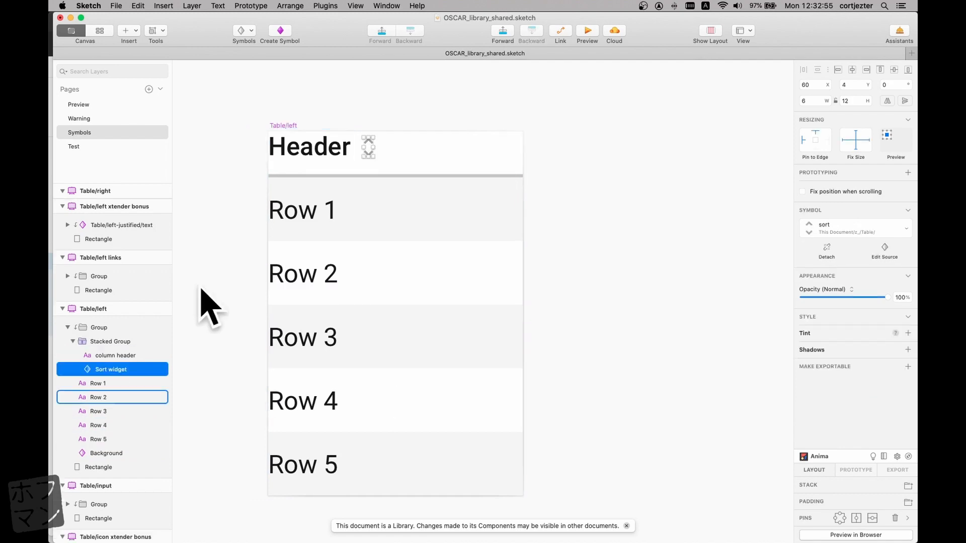
# - Select the outer Group and the Rectangle of Table/left together and check their Mask option
pyautogui.click(109, 326)
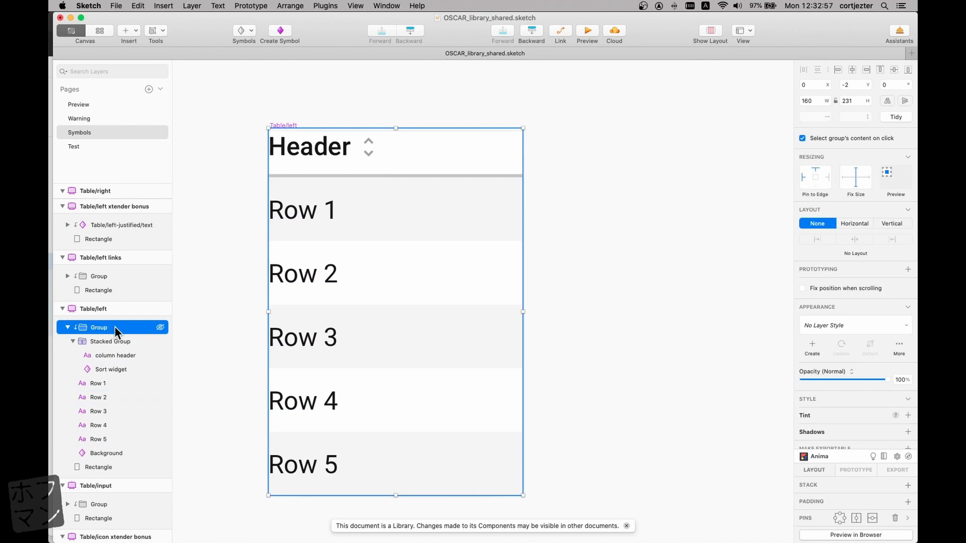
pyautogui.keyDown('shift'); pyautogui.click(110, 467); pyautogui.keyUp('shift')
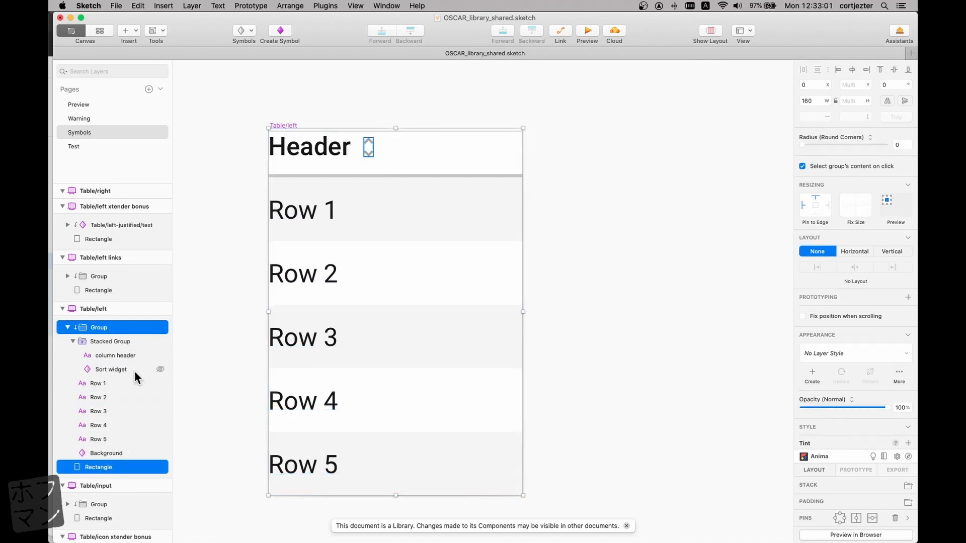
pyautogui.rightClick(129, 331)
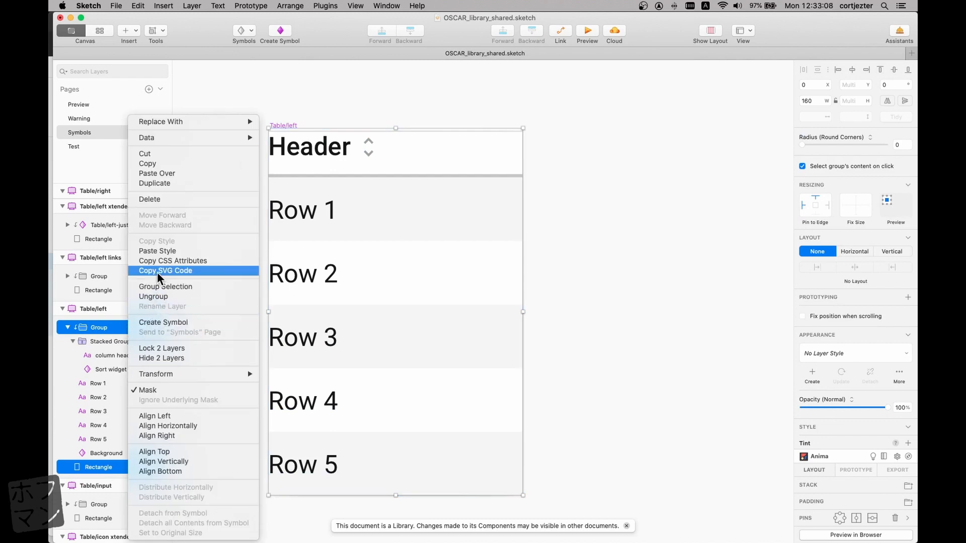
pyautogui.click(157, 273)
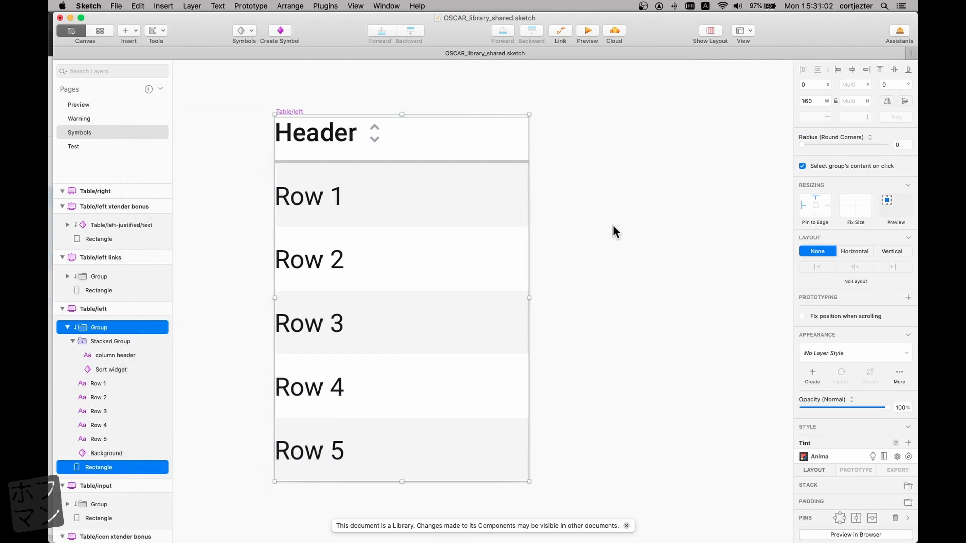
# - Switch to Figma and open the component playground page of the Untitled file
pyautogui.press('super+Tab')
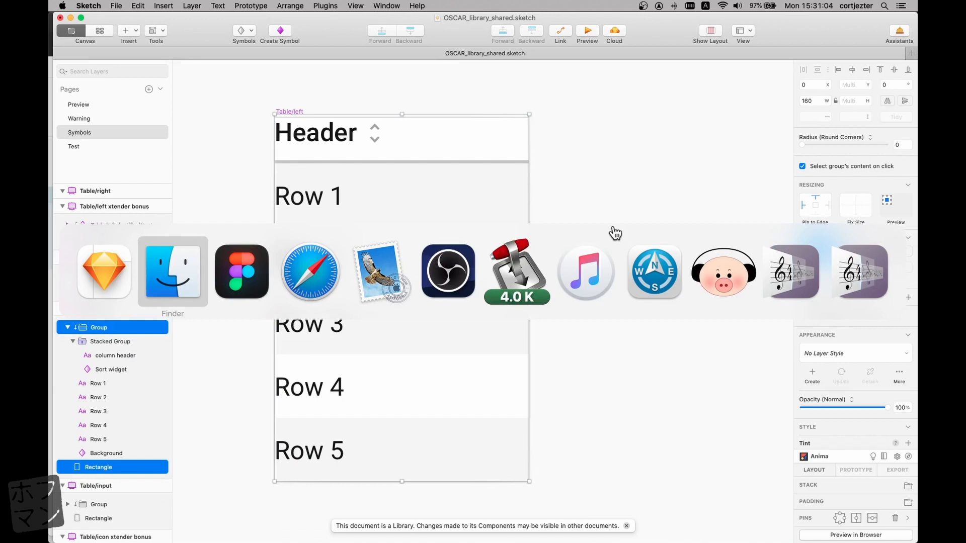
pyautogui.press('super+Tab')
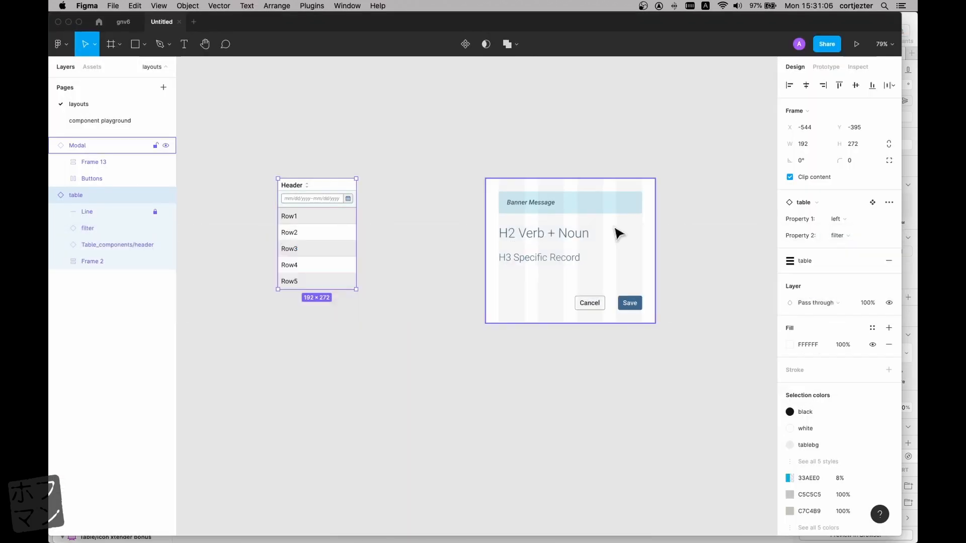
pyautogui.click(429, 221)
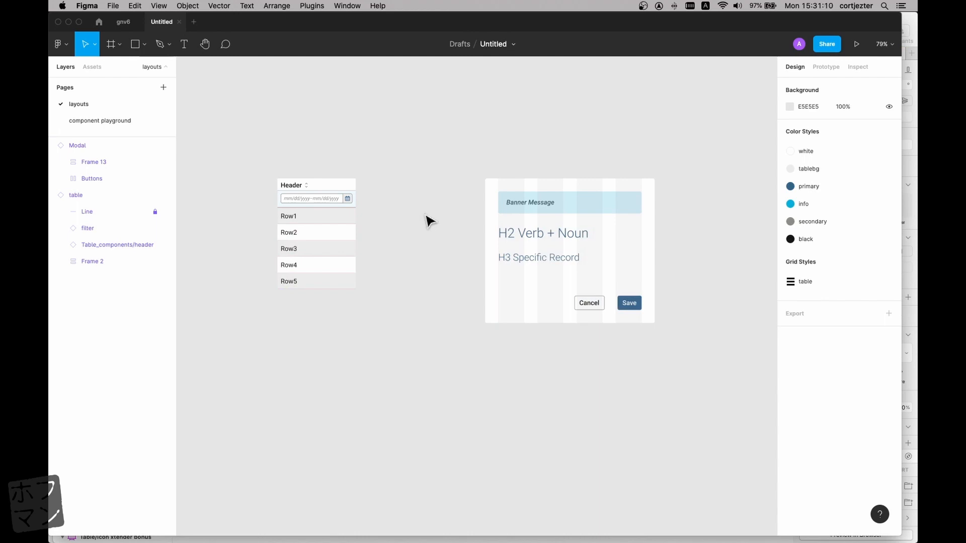
pyautogui.click(138, 119)
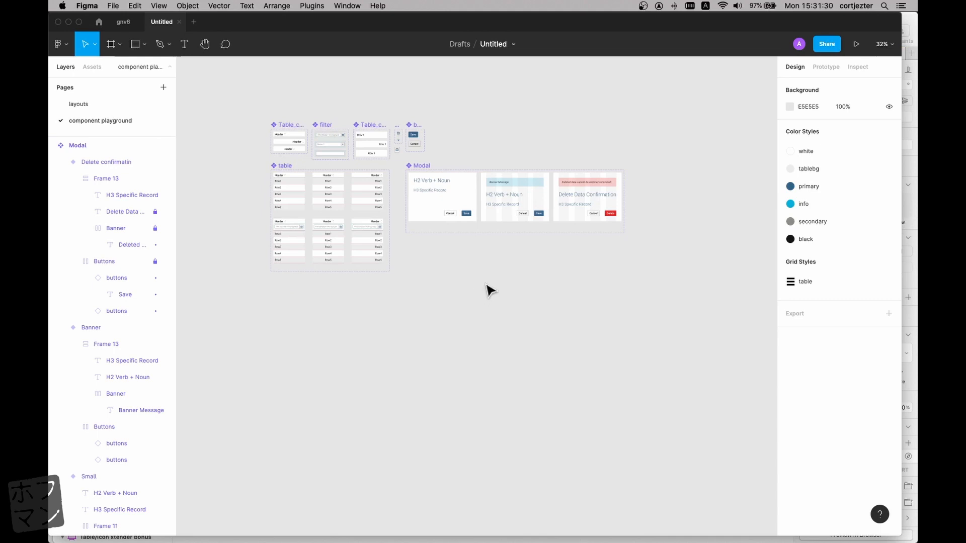
# - Examine the header, filter, row, icon and button components and the variants of the table component set
pyautogui.hscroll(-2, 487, 290)
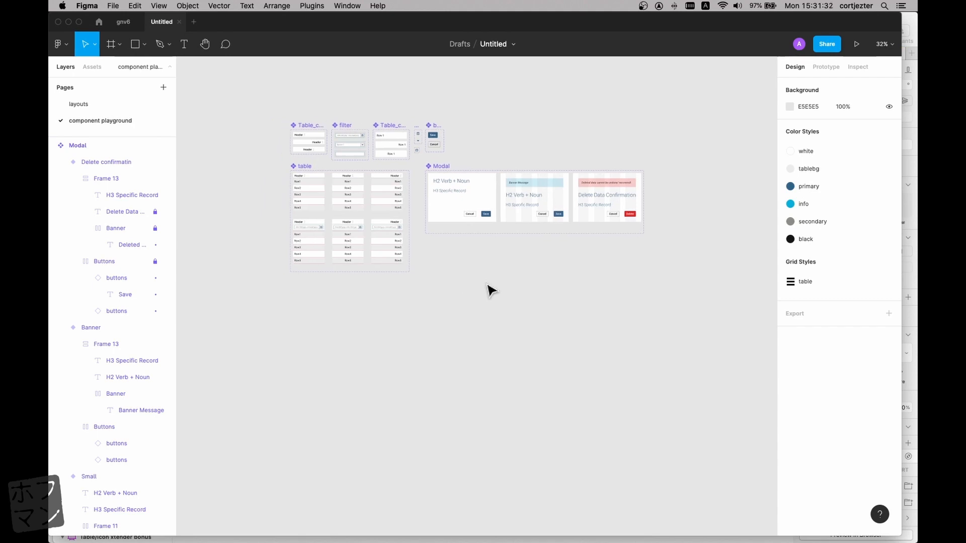
pyautogui.hscroll(-5, 289, 130)
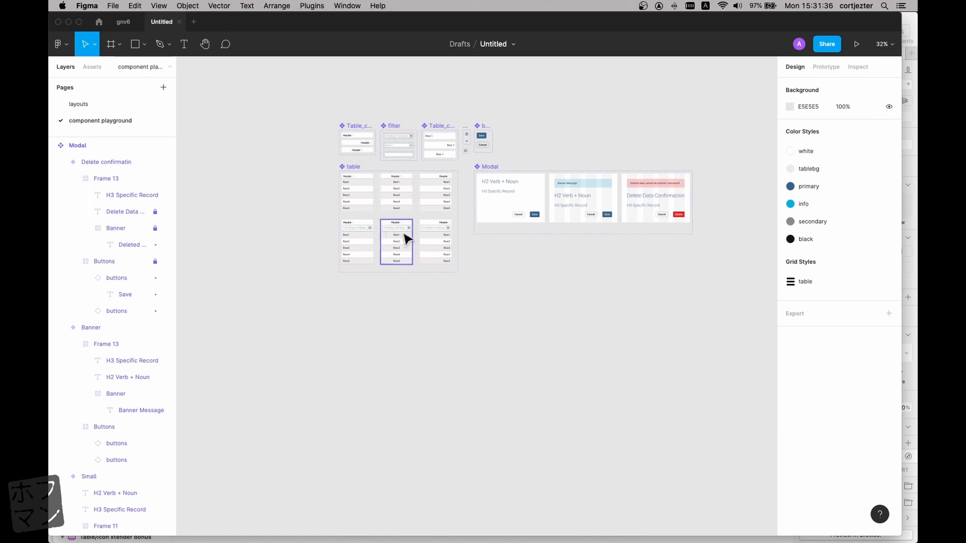
pyautogui.scroll(2, 411, 164)
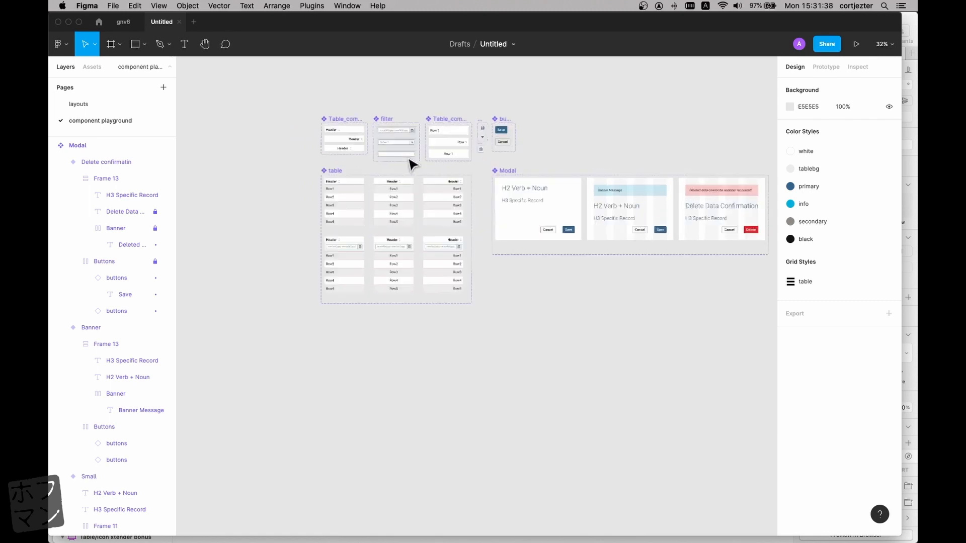
pyautogui.scroll(5, 412, 163)
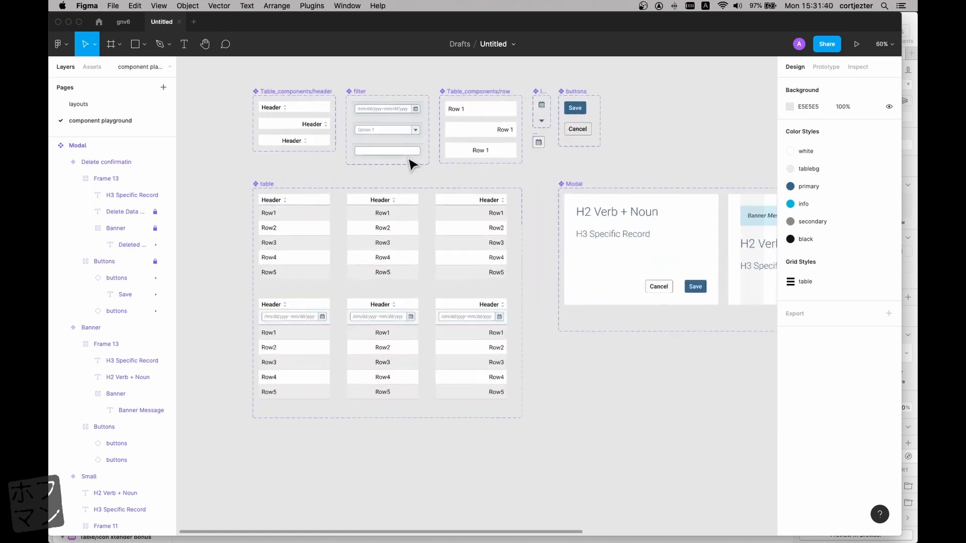
pyautogui.scroll(1, 411, 163)
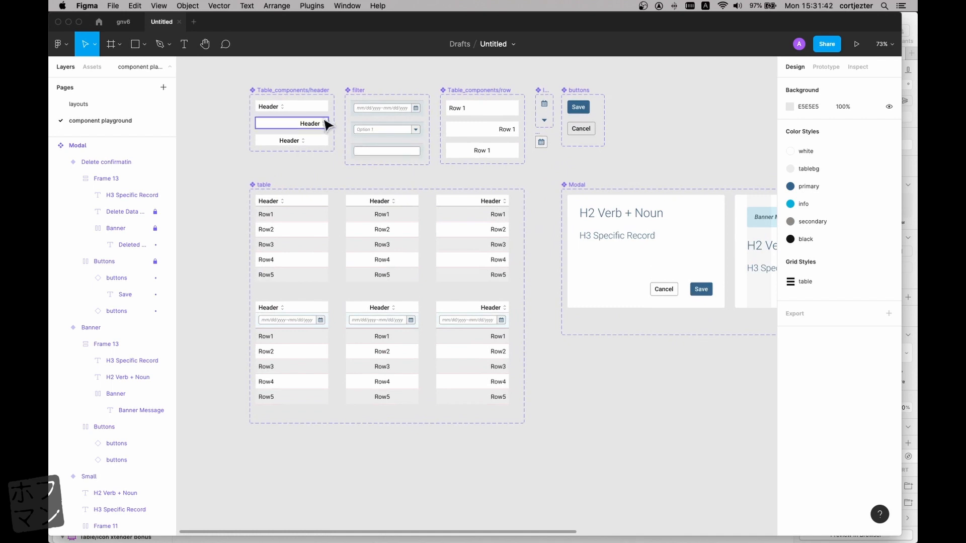
pyautogui.scroll(2, 327, 124)
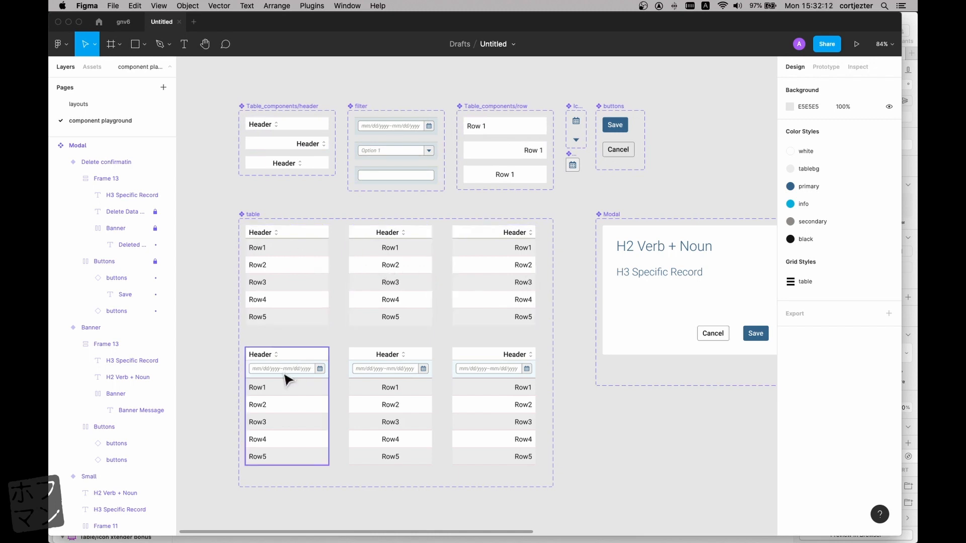
pyautogui.hscroll(5, 500, 384)
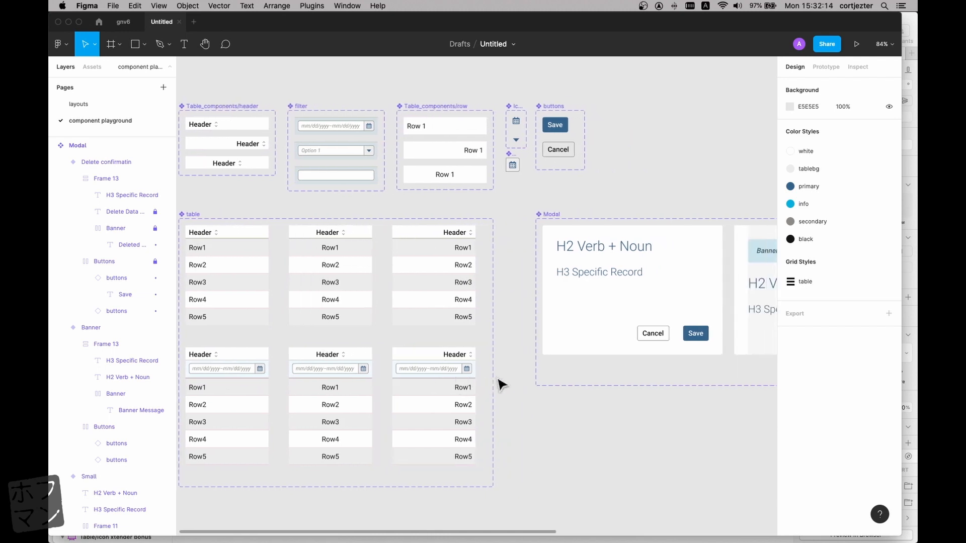
pyautogui.scroll(3, 500, 384)
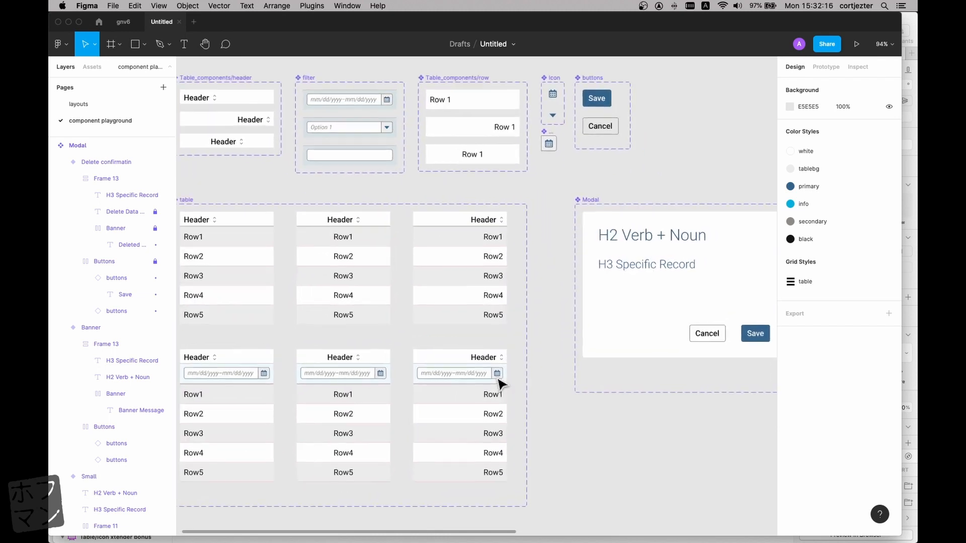
pyautogui.scroll(-8, 501, 384)
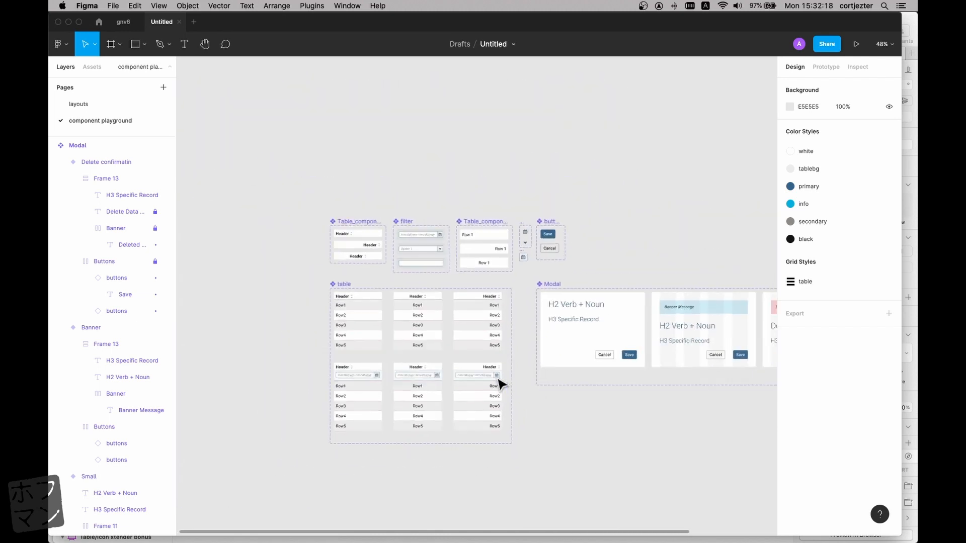
# - Paste the copied Table/left symbol onto the empty canvas beside the Modal component set
pyautogui.hscroll(15, 501, 384)
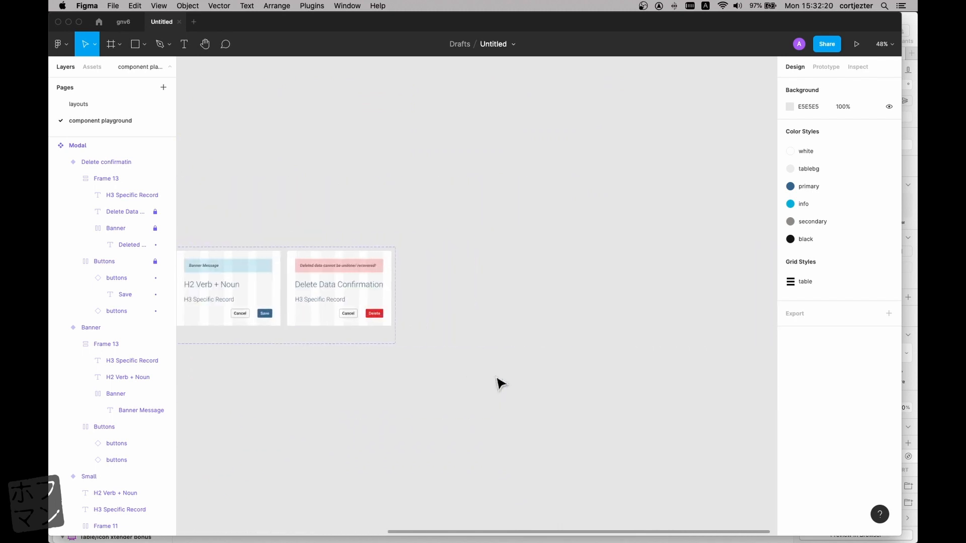
pyautogui.hscroll(4, 501, 383)
pyautogui.rightClick(401, 215)
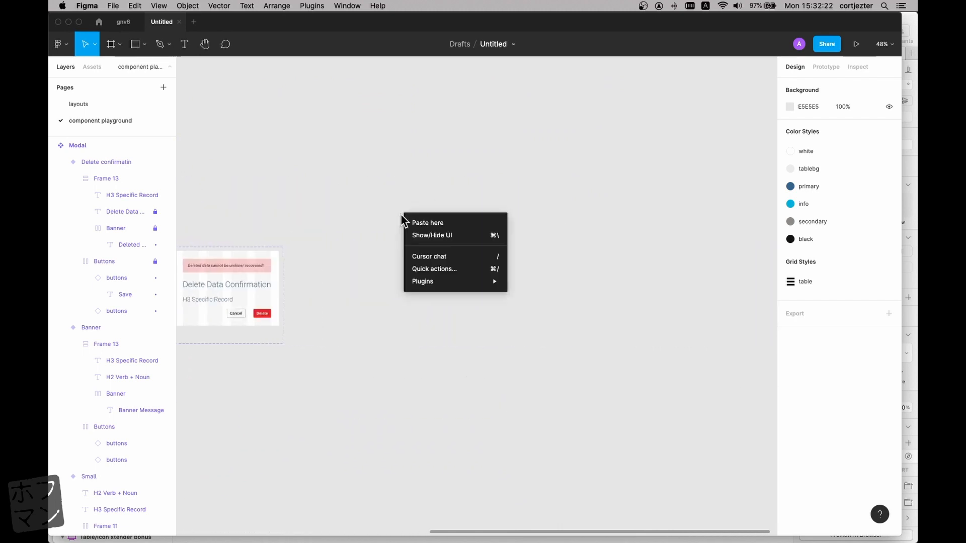
pyautogui.click(361, 226)
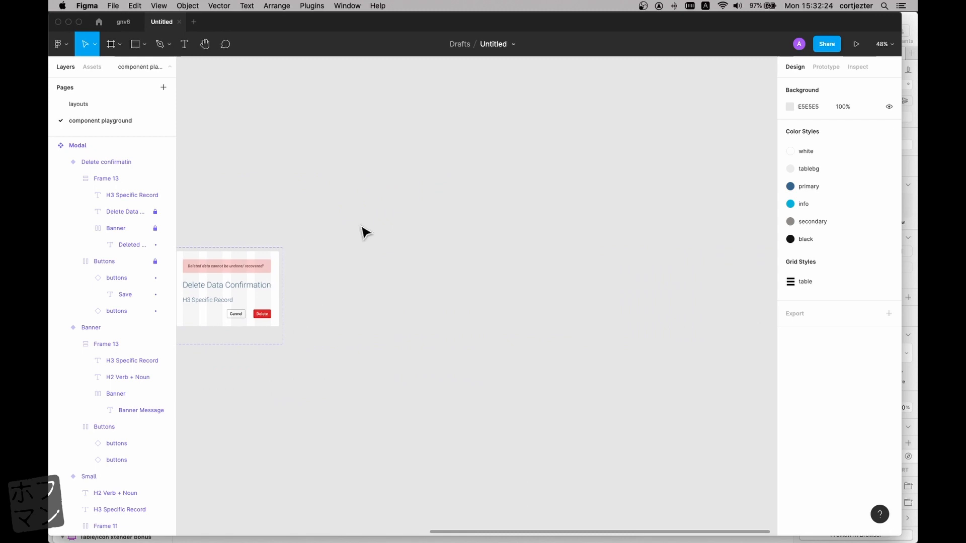
pyautogui.press('super+v')
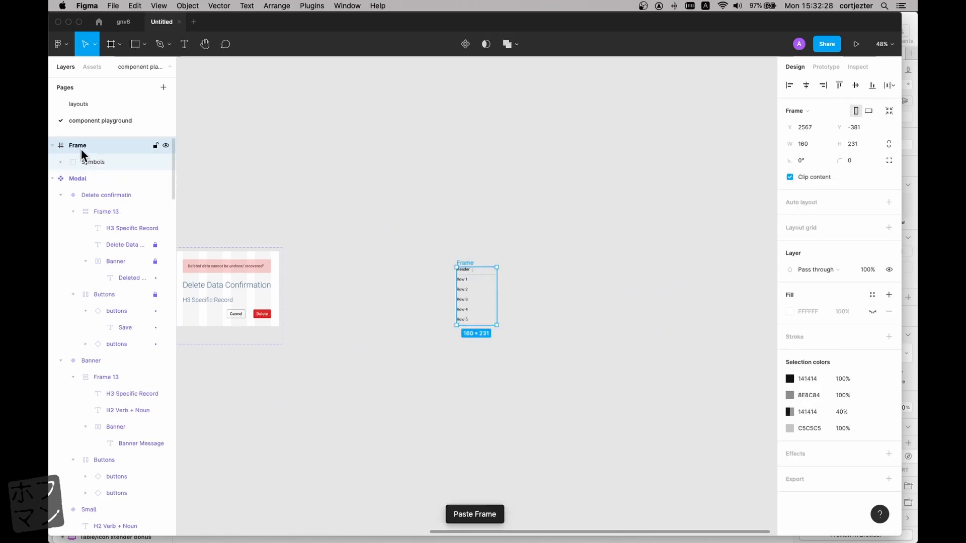
# - Expand the pasted frame's Symbols, Table/left, nested groups and mask layers, and examine the imported layer structure
pyautogui.scroll(3, 498, 285)
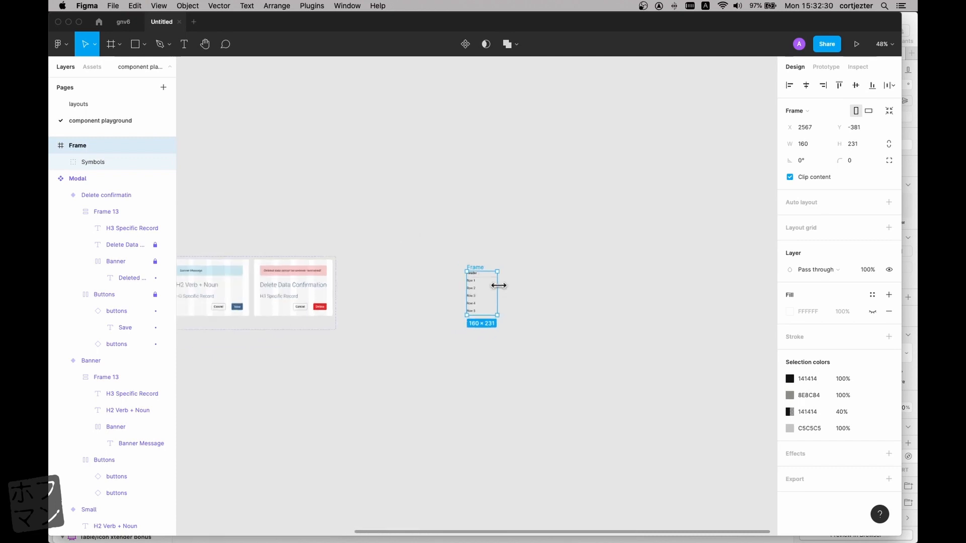
pyautogui.scroll(10, 499, 288)
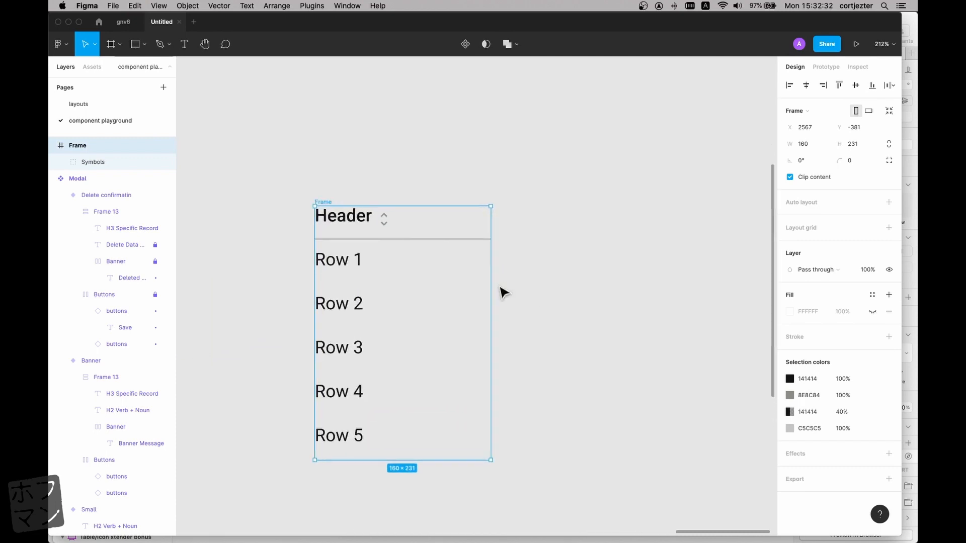
pyautogui.scroll(-1, 503, 292)
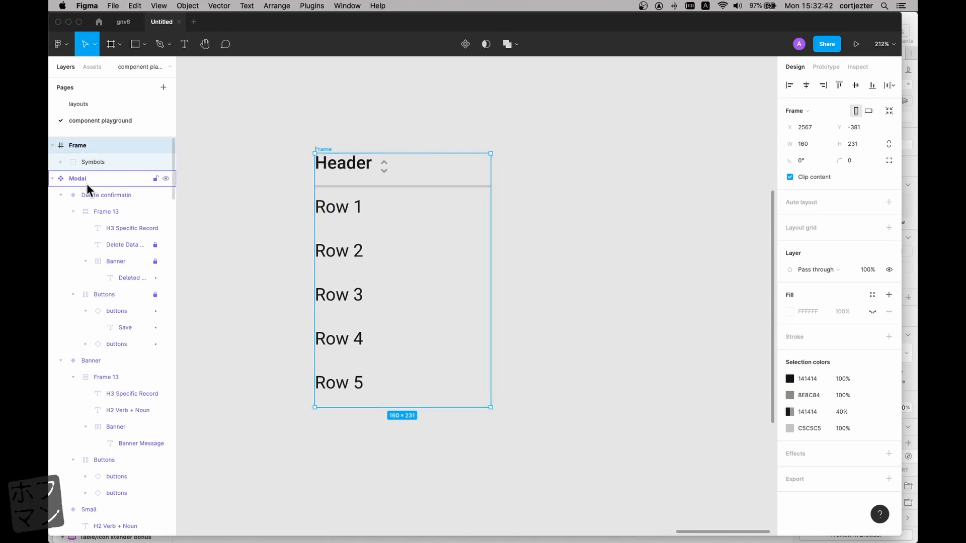
pyautogui.click(60, 162)
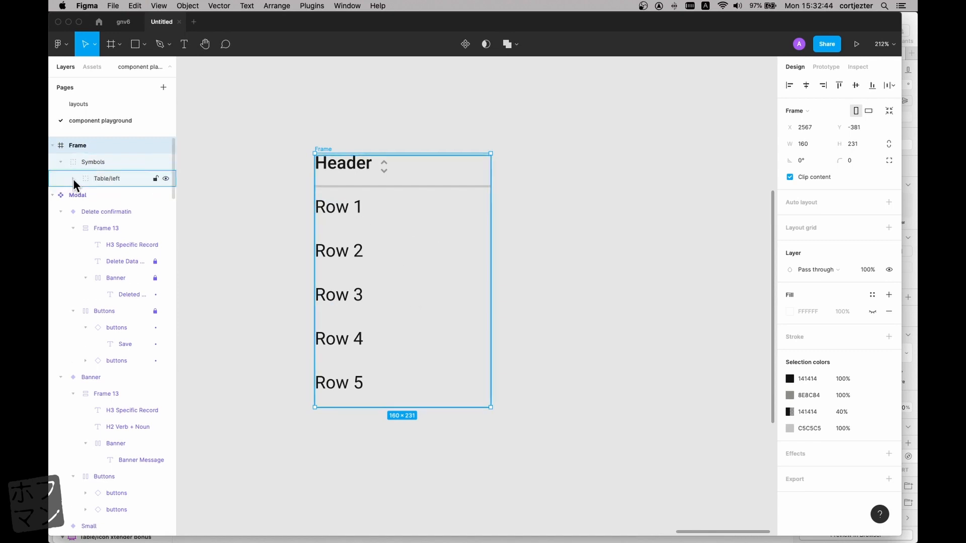
pyautogui.click(73, 178)
pyautogui.click(86, 195)
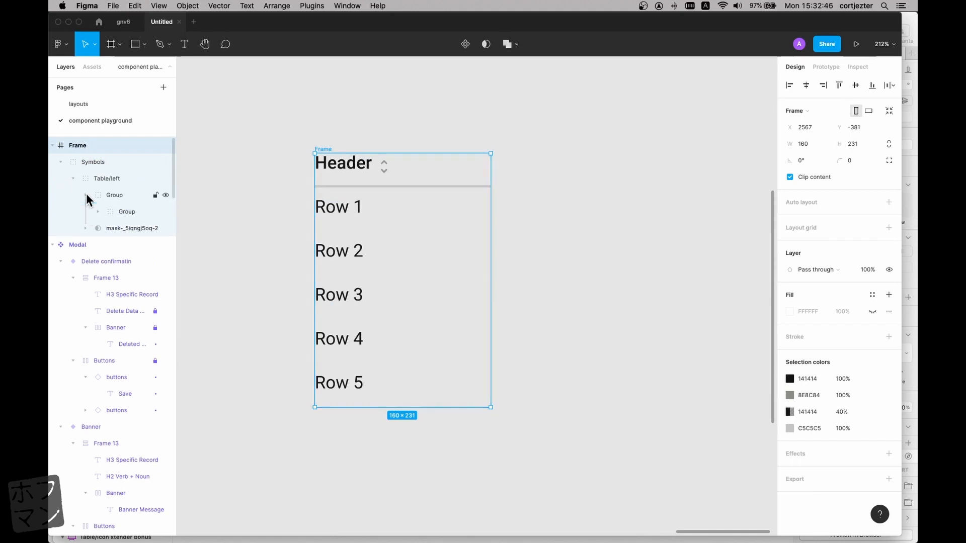
pyautogui.click(86, 228)
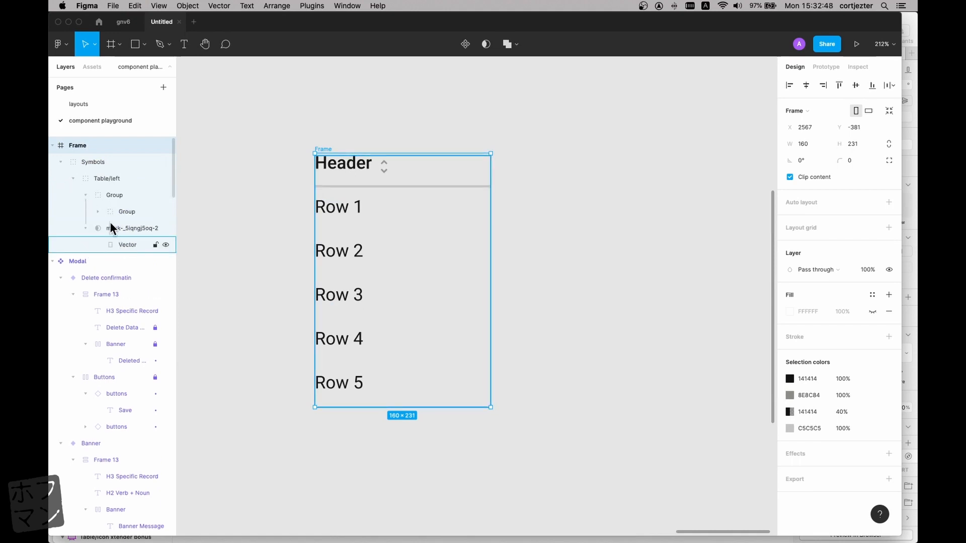
pyautogui.click(98, 212)
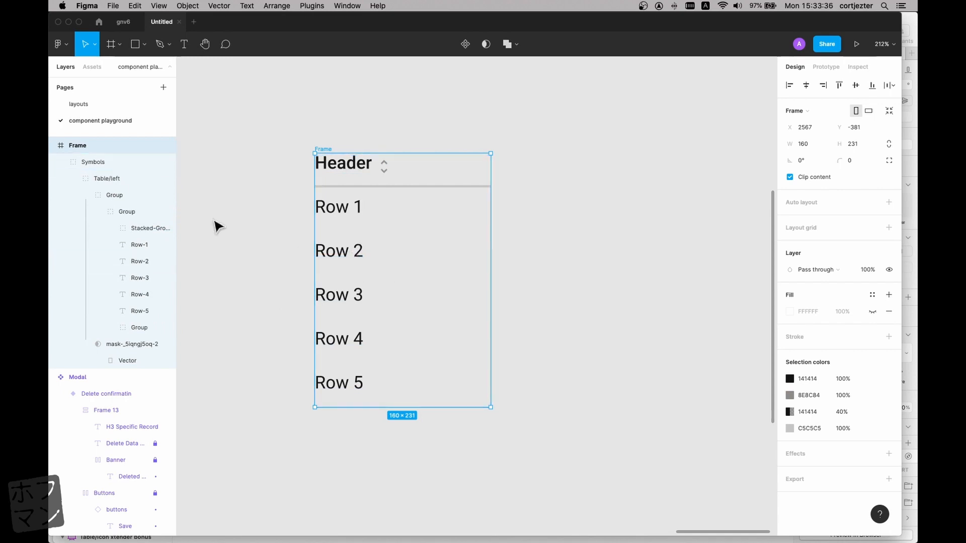
# - Ungroup the Symbols group and its nested wrapper groups so the header stack, rows, background group and Vector sit directly in the frame
pyautogui.click(104, 162)
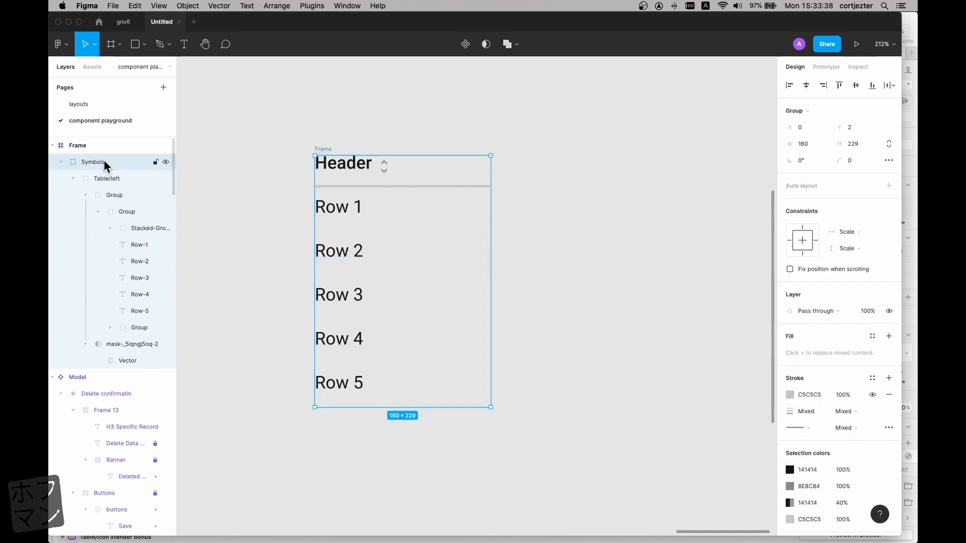
pyautogui.press('super+shift+g')
pyautogui.press('super+shift+g')
pyautogui.press('super+shift+g')
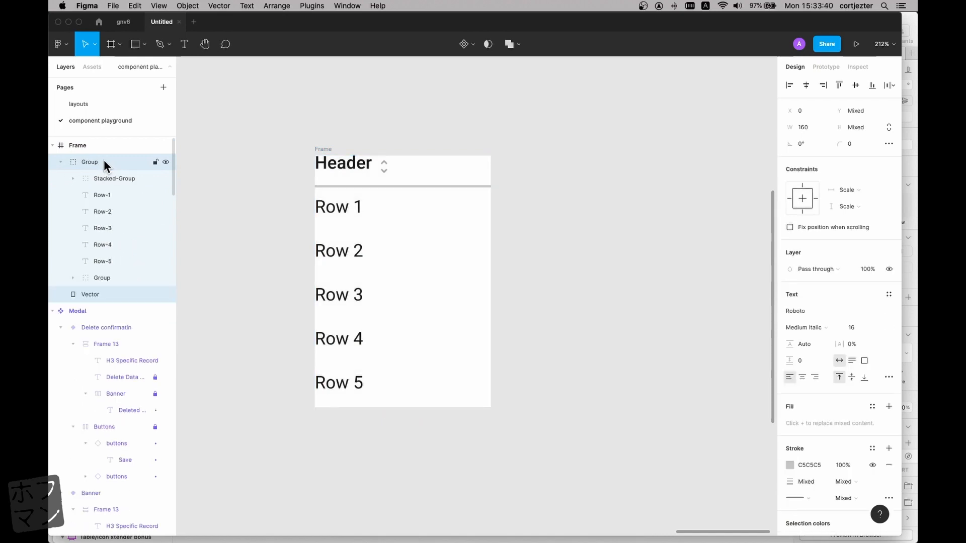
pyautogui.press('super+shift+g')
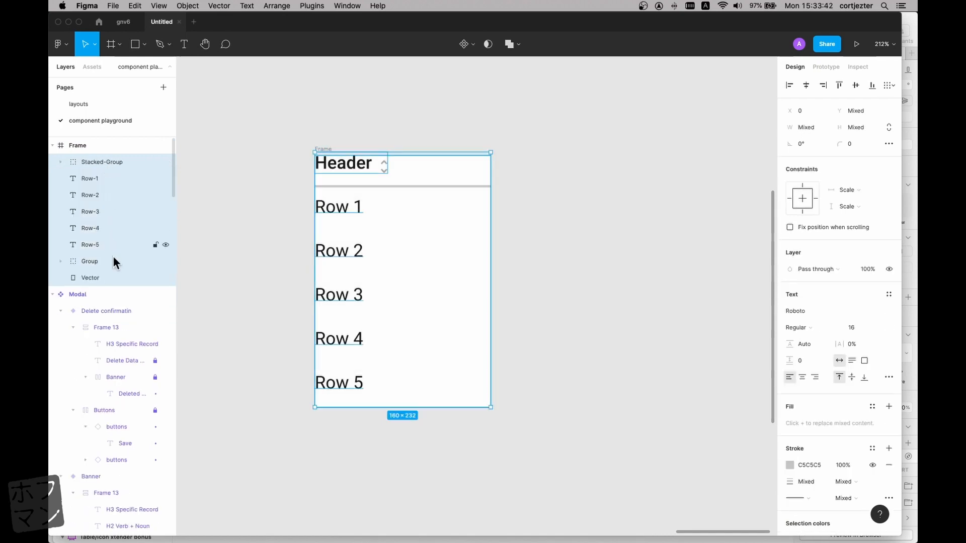
# - Expand the group holding the Background layer, then ungroup it and Background and dissolve the mask into a plain Vector
pyautogui.click(60, 262)
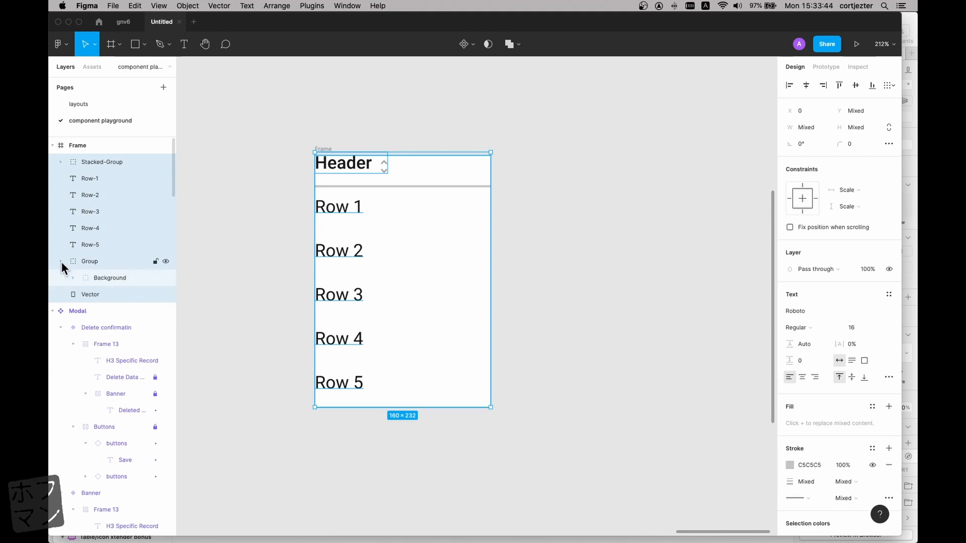
pyautogui.click(74, 279)
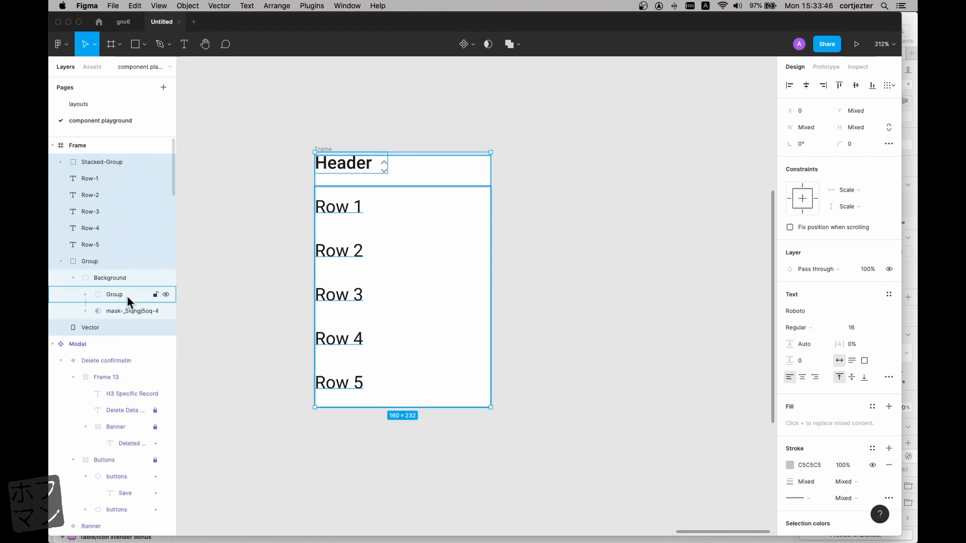
pyautogui.click(124, 311)
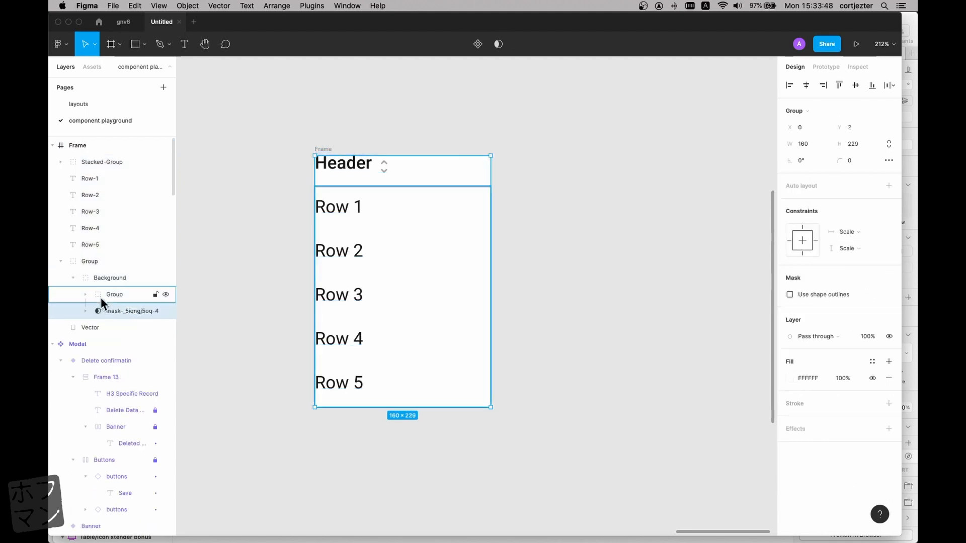
pyautogui.click(97, 264)
pyautogui.press('shift+super+g')
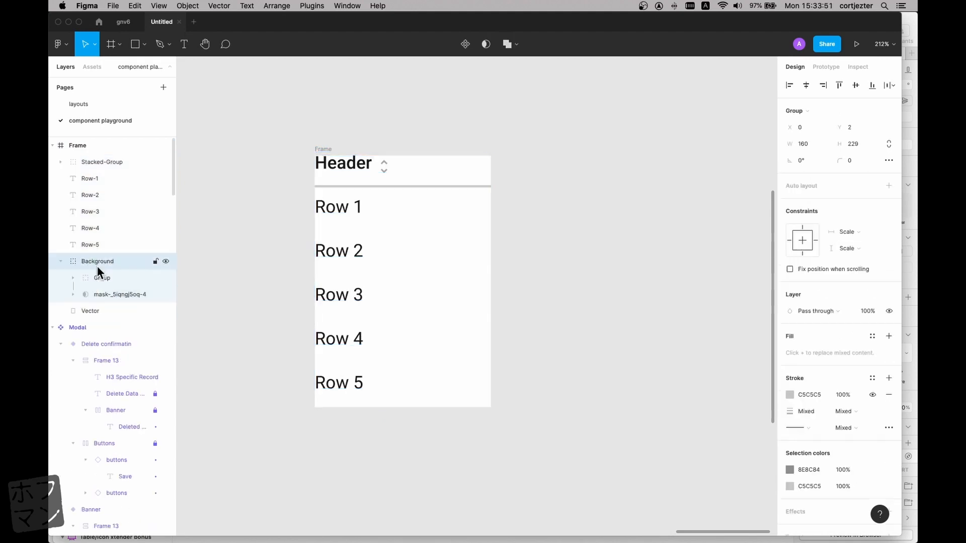
pyautogui.press('shift+super+g')
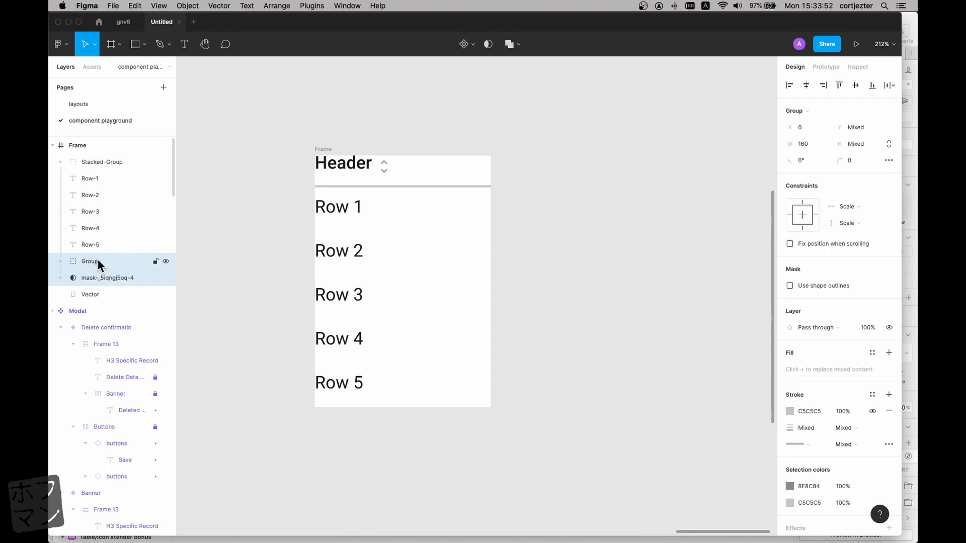
pyautogui.press('ctrl+super+m')
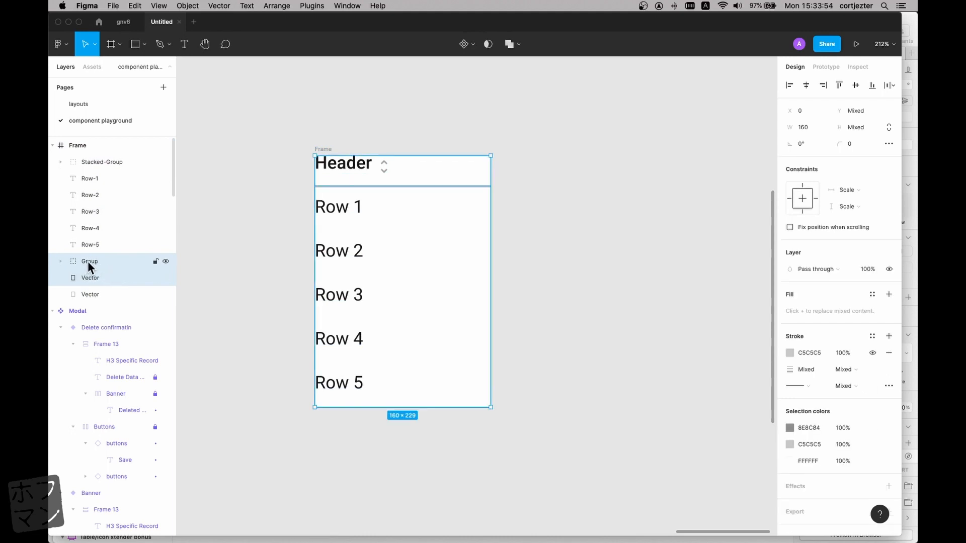
# - Ungroup the remaining background group into its Line and three separate groups, and clear the selection
pyautogui.click(88, 261)
pyautogui.press('shift+super+g')
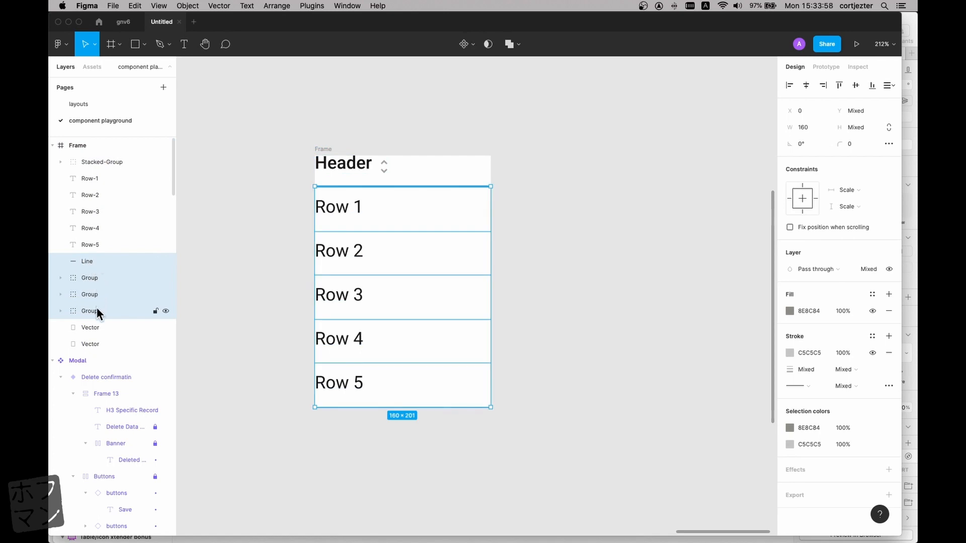
pyautogui.click(269, 299)
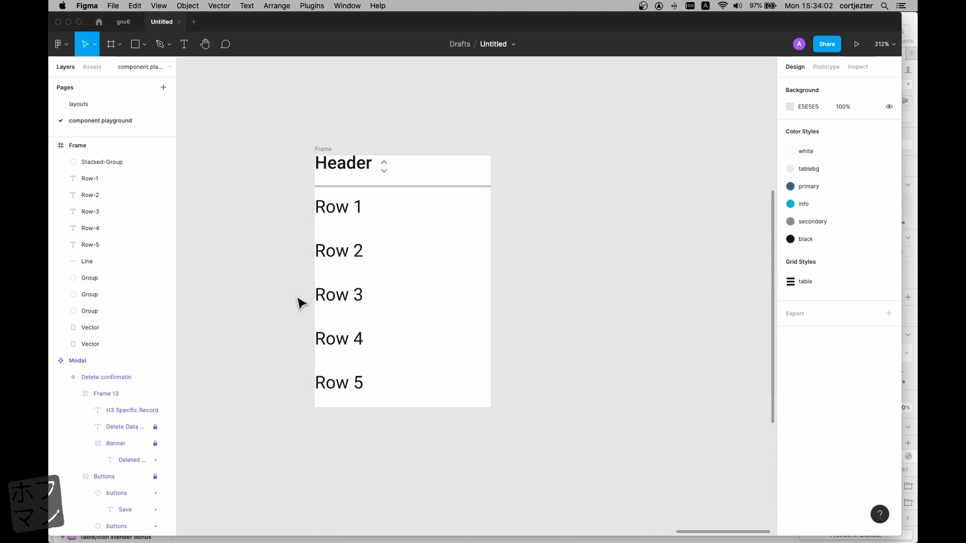
# - Examine the group behind Row 1 down to its color/secondary and Rectangle-4 layers, and the Row 1 text's properties
pyautogui.click(393, 221)
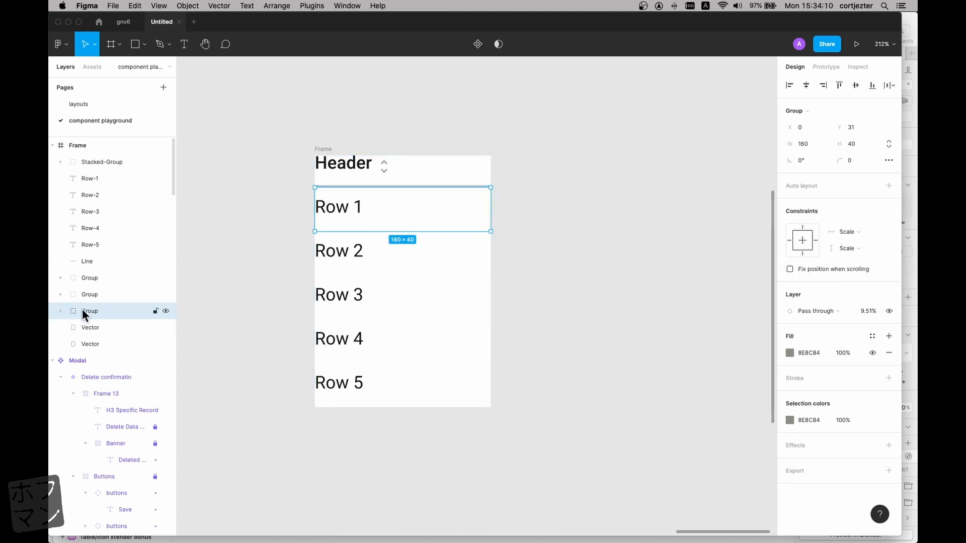
pyautogui.click(60, 311)
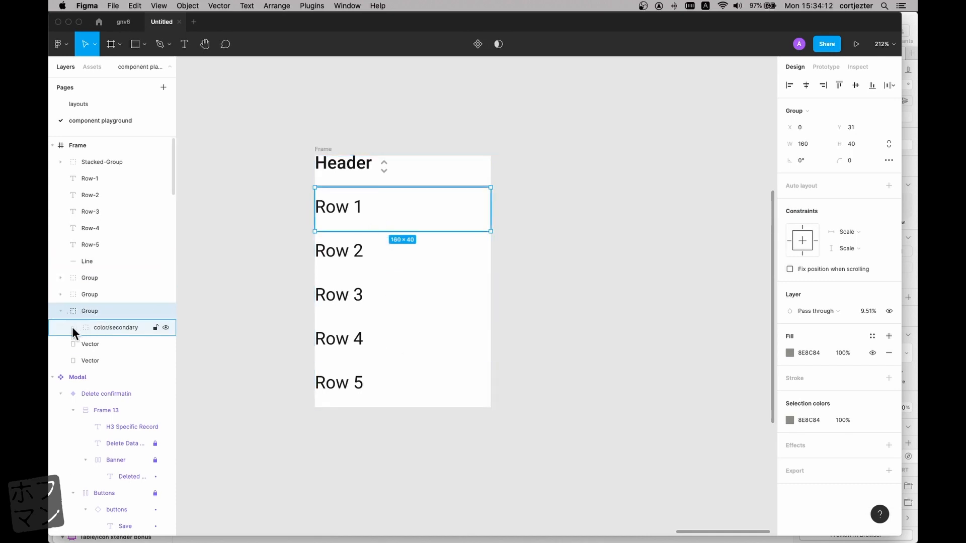
pyautogui.click(73, 327)
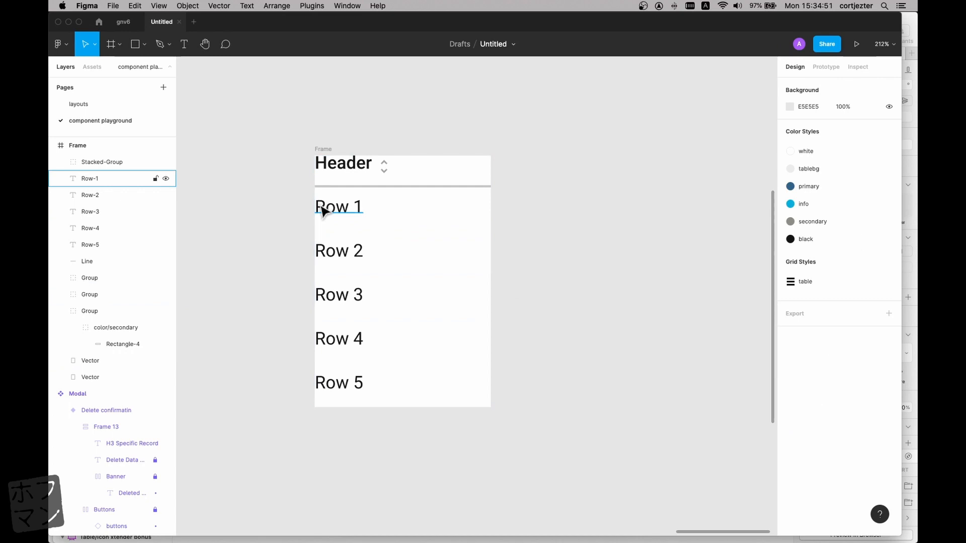
pyautogui.click(321, 206)
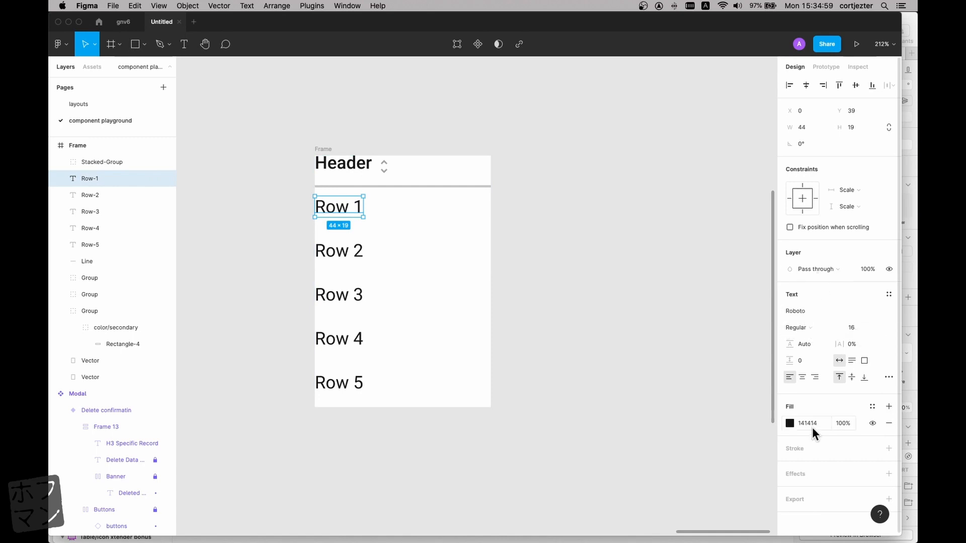
pyautogui.scroll(-1, 811, 424)
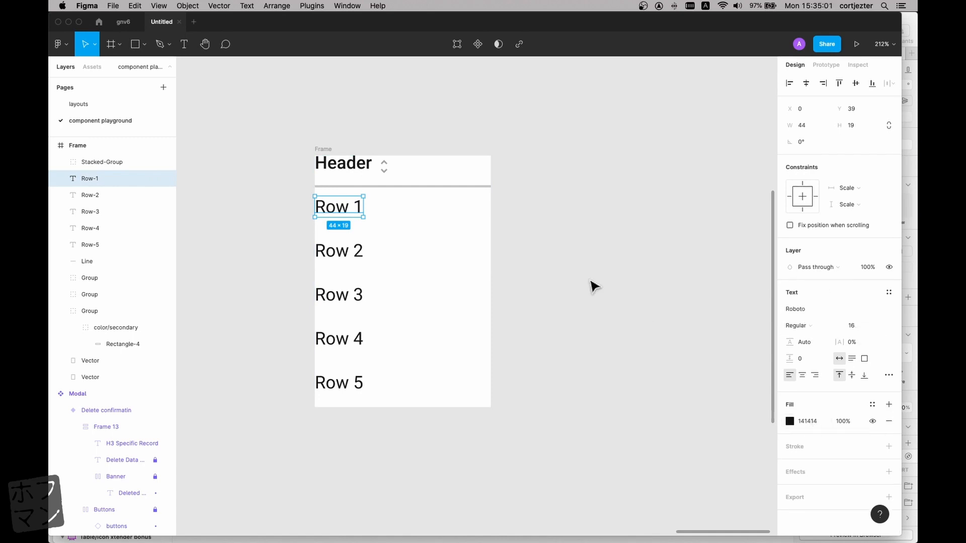
pyautogui.click(578, 250)
pyautogui.click(430, 209)
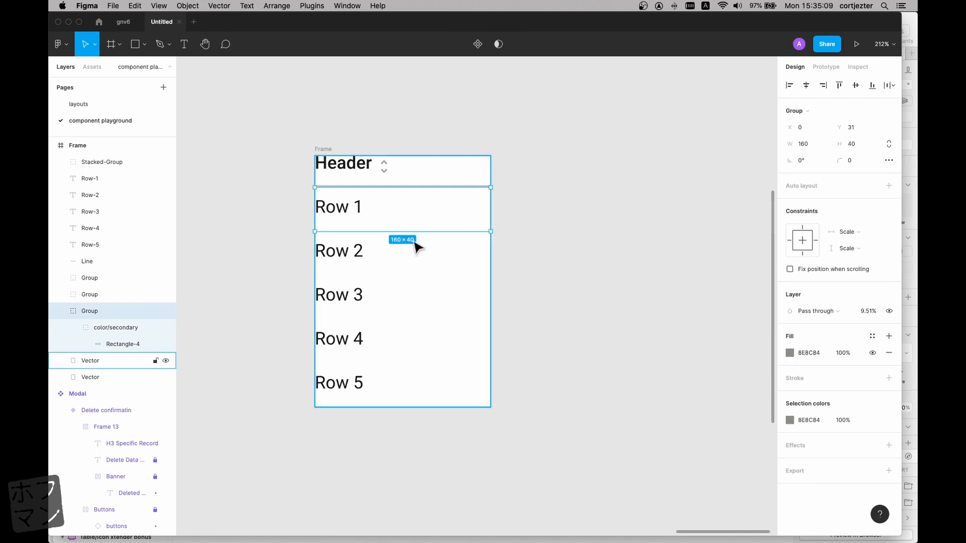
pyautogui.click(574, 244)
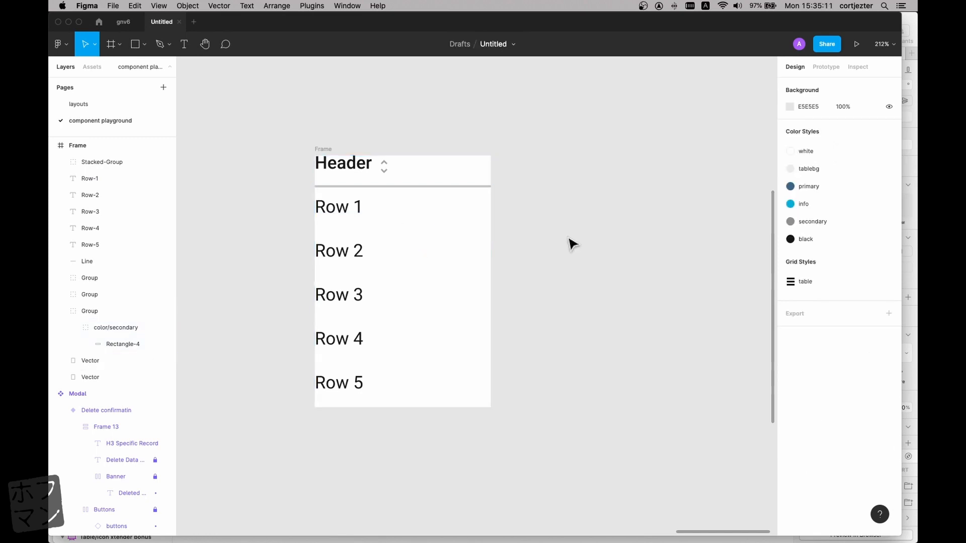
# - Draw a new 160 × 40 frame beside the table frame
pyautogui.hscroll(3, 511, 207)
pyautogui.click(116, 46)
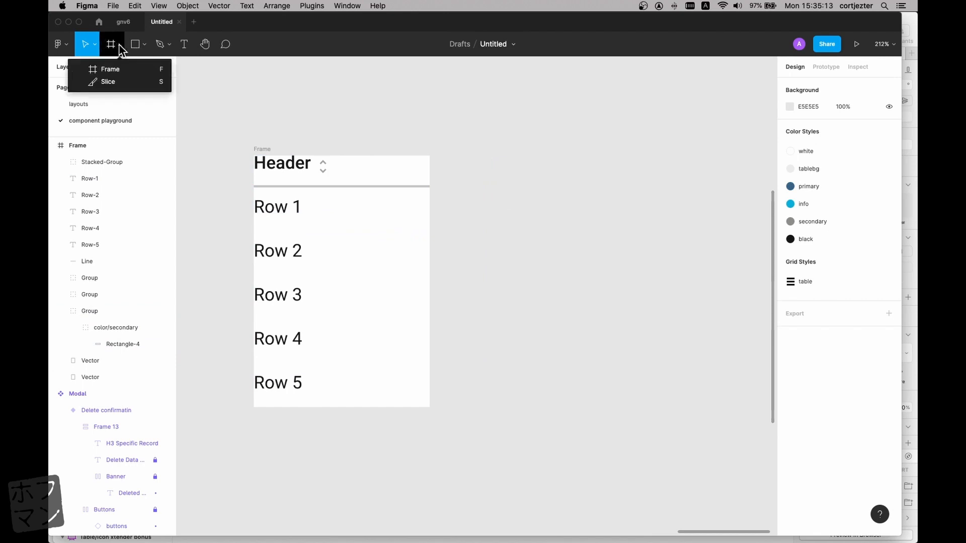
pyautogui.click(111, 65)
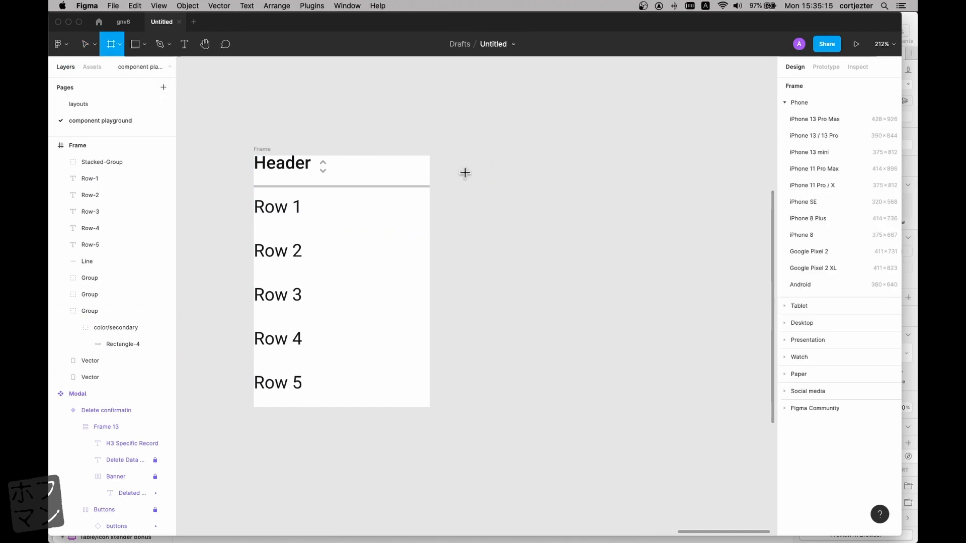
pyautogui.moveTo(464, 172); pyautogui.dragTo(641, 215)
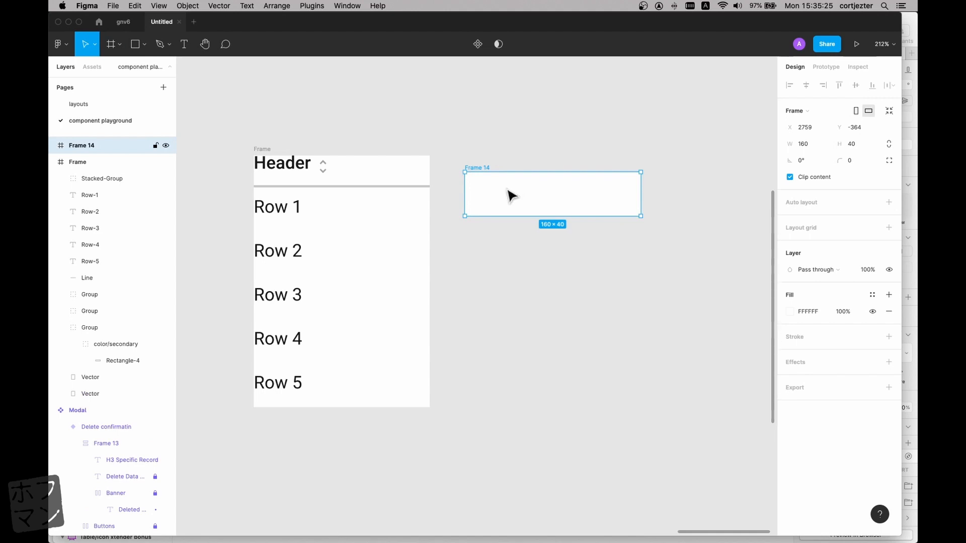
# - Paste the Row 1 text into the new frame and position it at X 8, Y 11
pyautogui.write('Row 1')
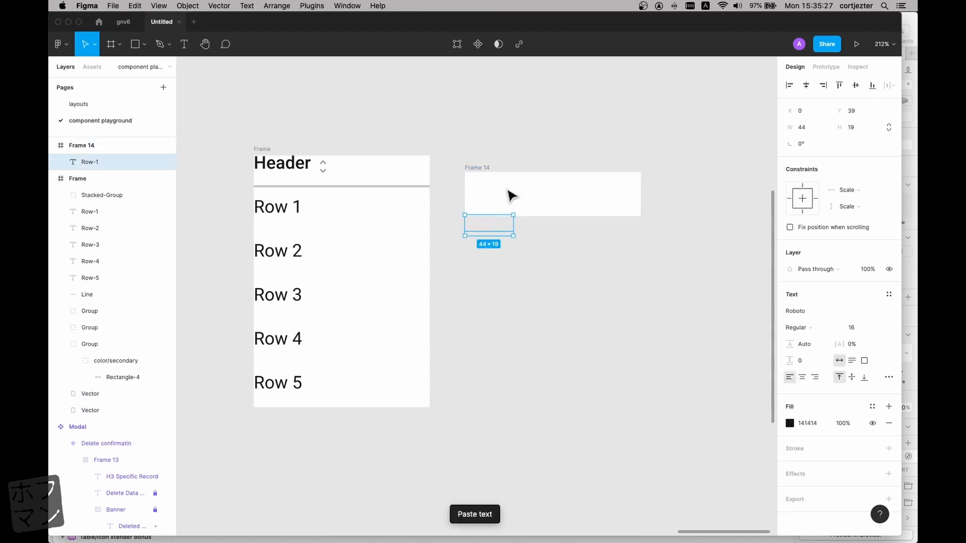
pyautogui.moveTo(492, 230); pyautogui.dragTo(493, 201)
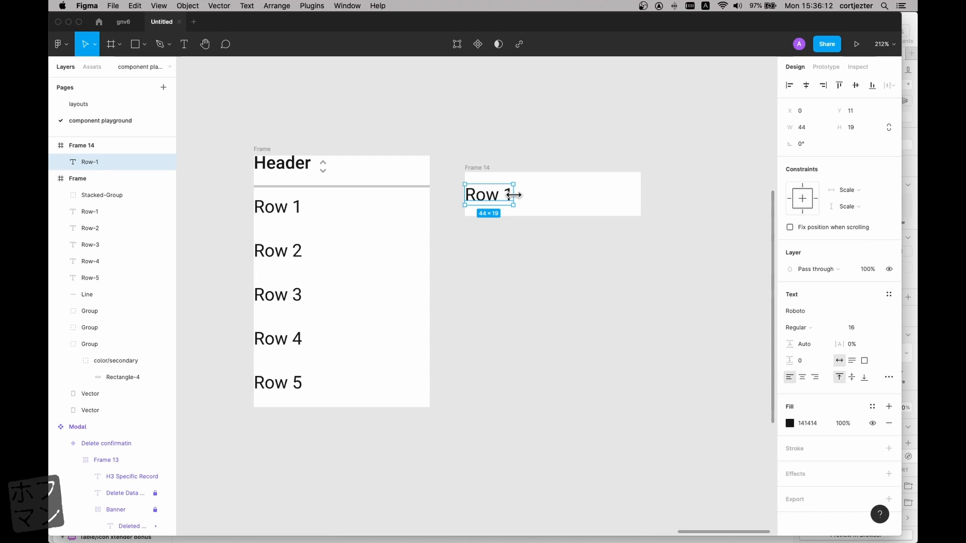
pyautogui.hotkey('shift', 'Right')
# - Add auto layout to the new row frame and stretch it to a fixed width of about 160
pyautogui.hscroll(-1, 516, 198)
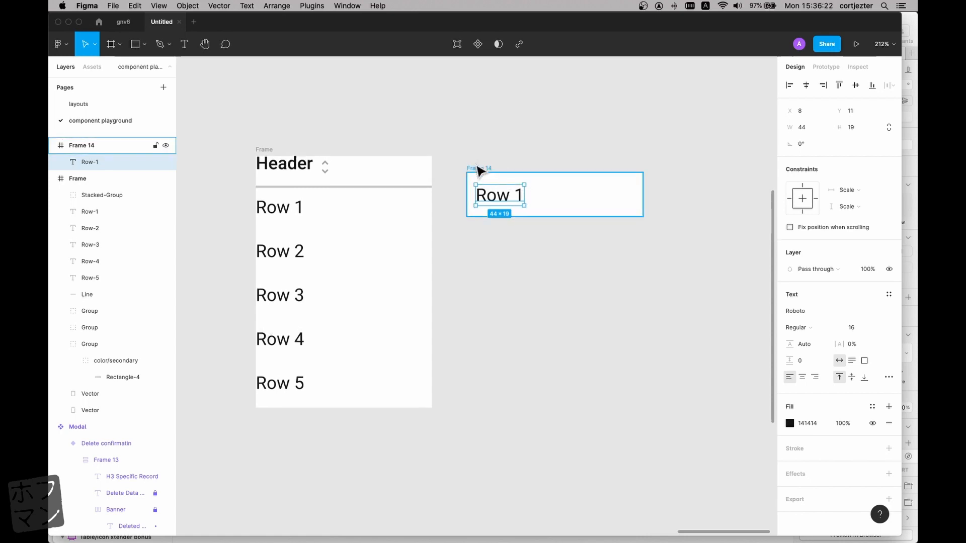
pyautogui.click(480, 168)
pyautogui.scroll(-1, 477, 166)
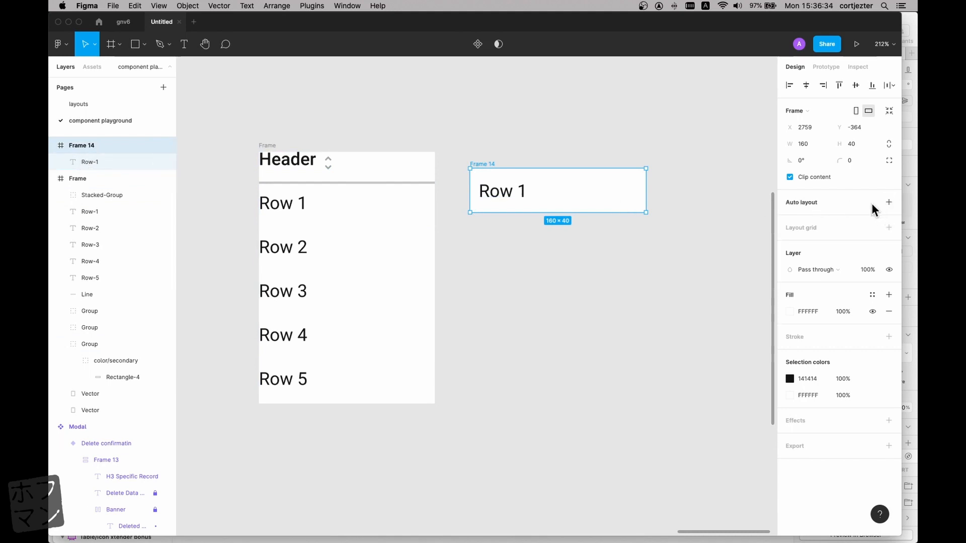
pyautogui.click(888, 202)
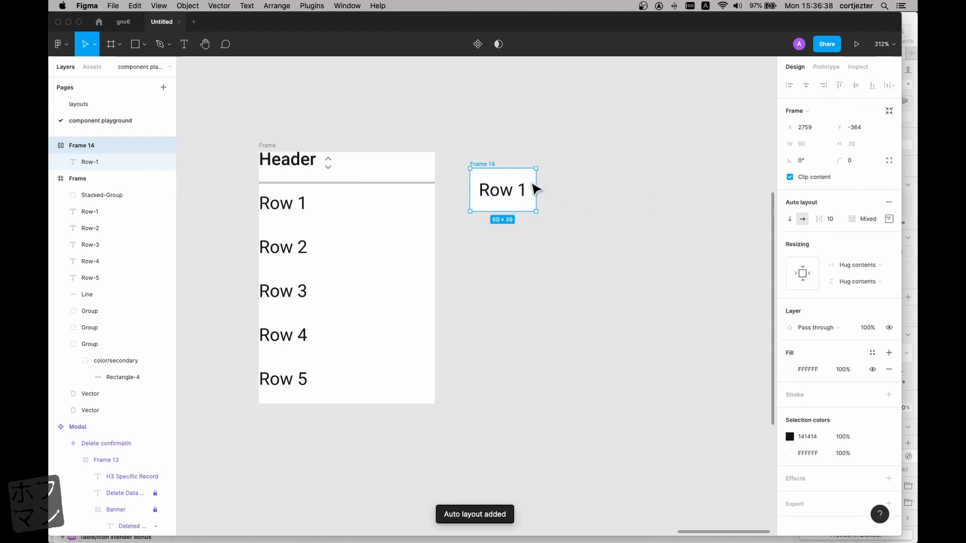
pyautogui.moveTo(537, 186); pyautogui.dragTo(646, 190)
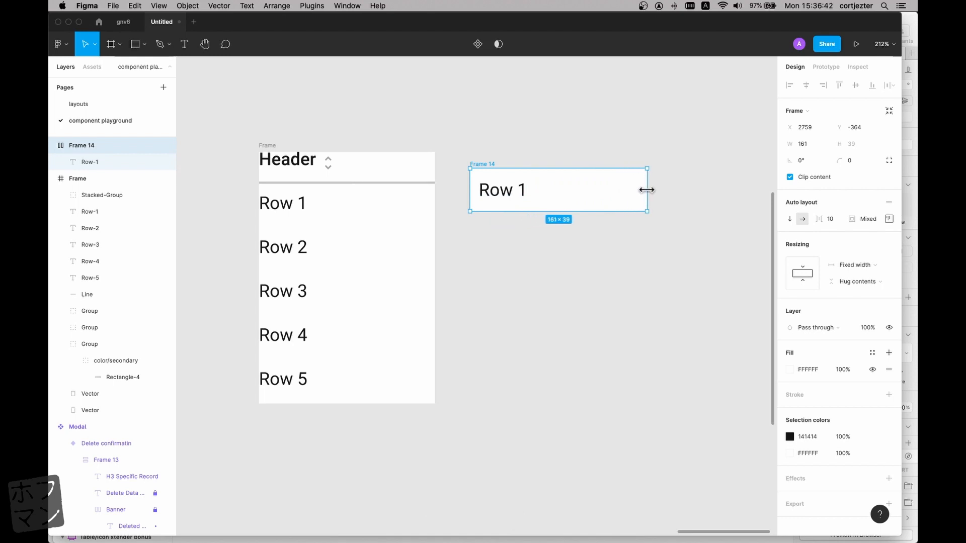
# - Set the Row 1 text's width to 144 in the row frame and its horizontal resizing to Fill container
pyautogui.click(515, 195)
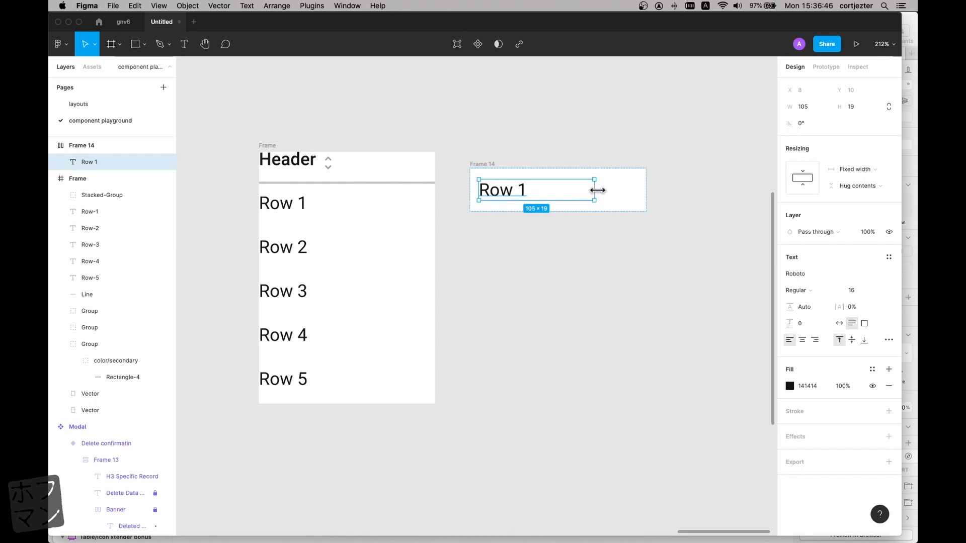
pyautogui.moveTo(596, 189); pyautogui.dragTo(644, 190)
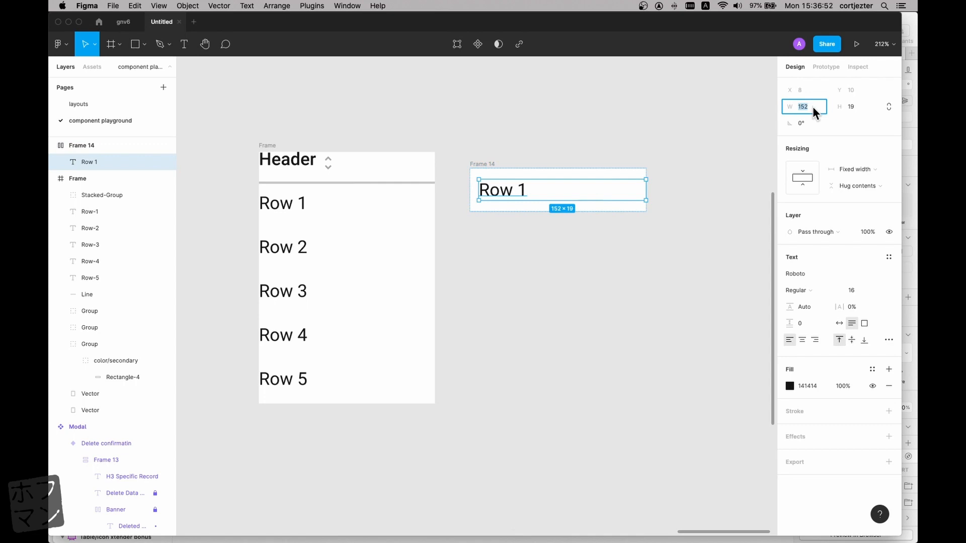
pyautogui.write('144')
pyautogui.press('Return')
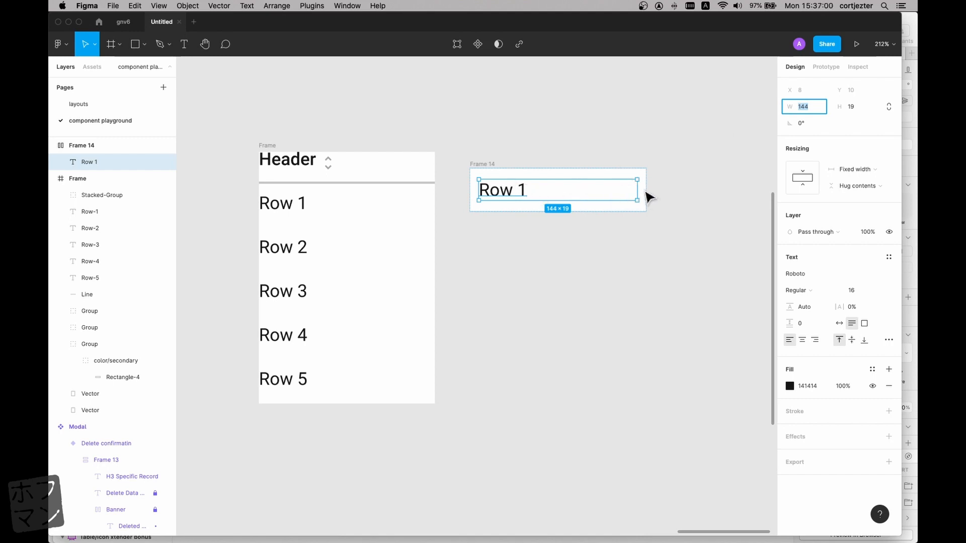
pyautogui.click(622, 153)
pyautogui.click(524, 192)
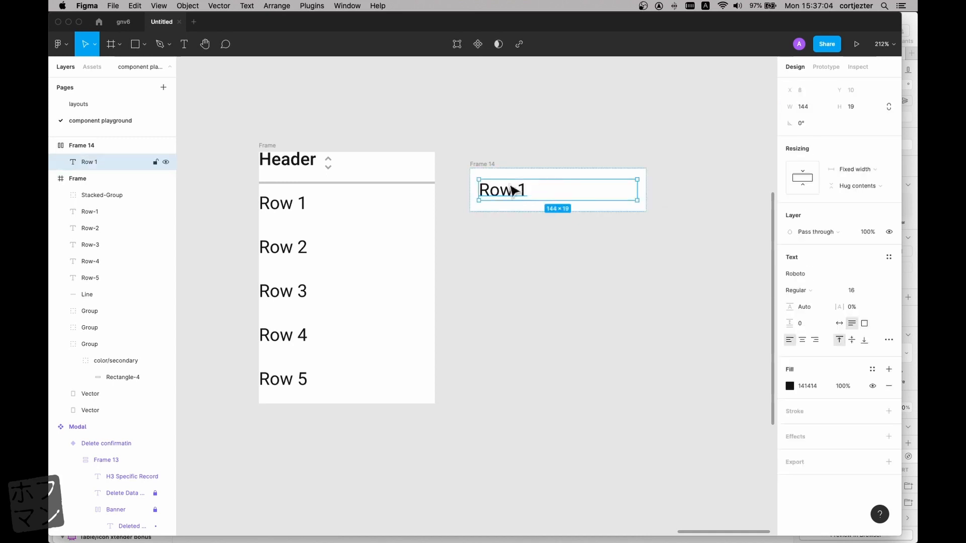
pyautogui.click(855, 169)
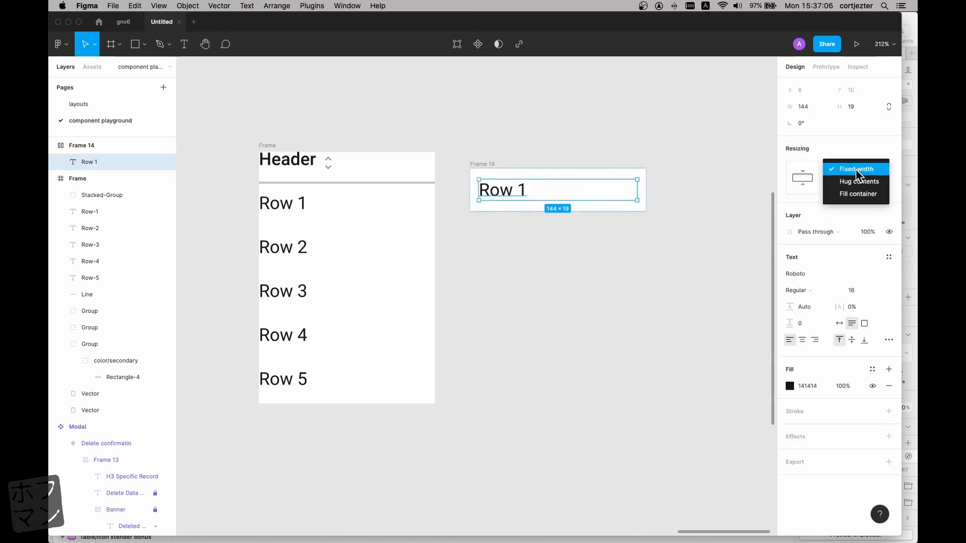
pyautogui.click(857, 194)
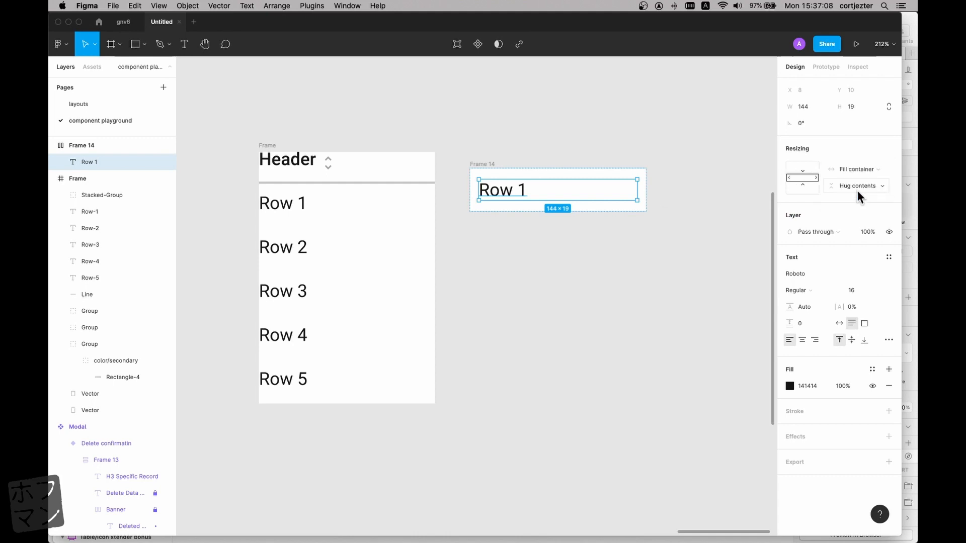
# - Apply the white color style to the row frame's fill and the black color style to its text
pyautogui.click(489, 167)
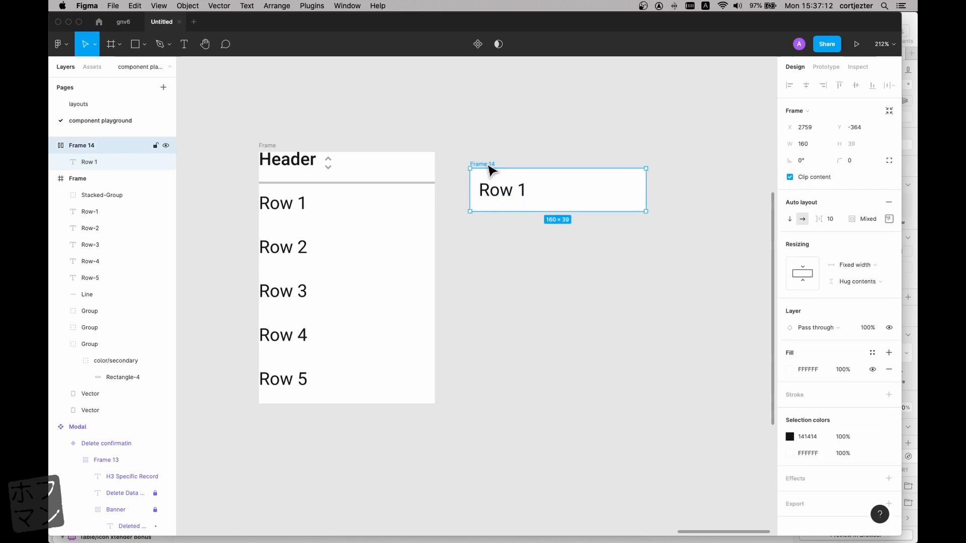
pyautogui.click(873, 354)
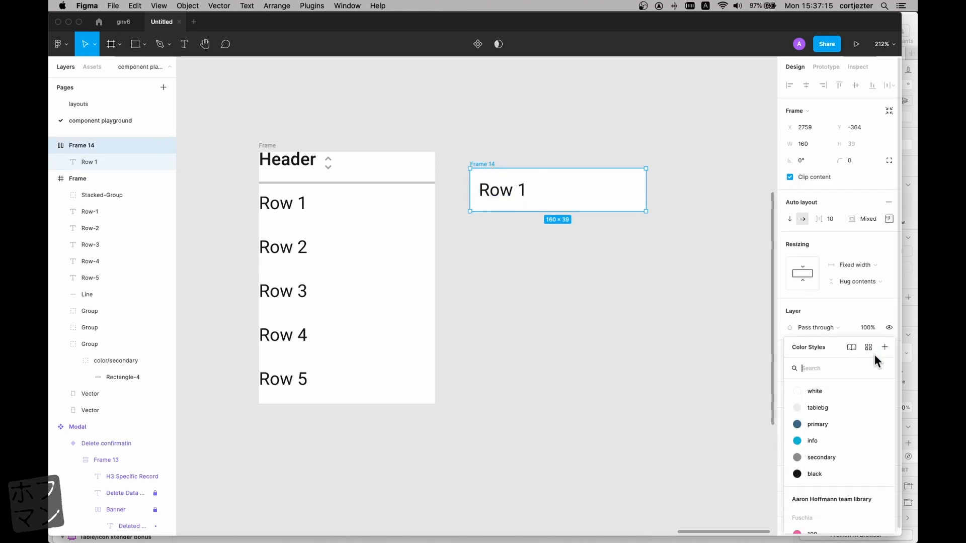
pyautogui.click(831, 390)
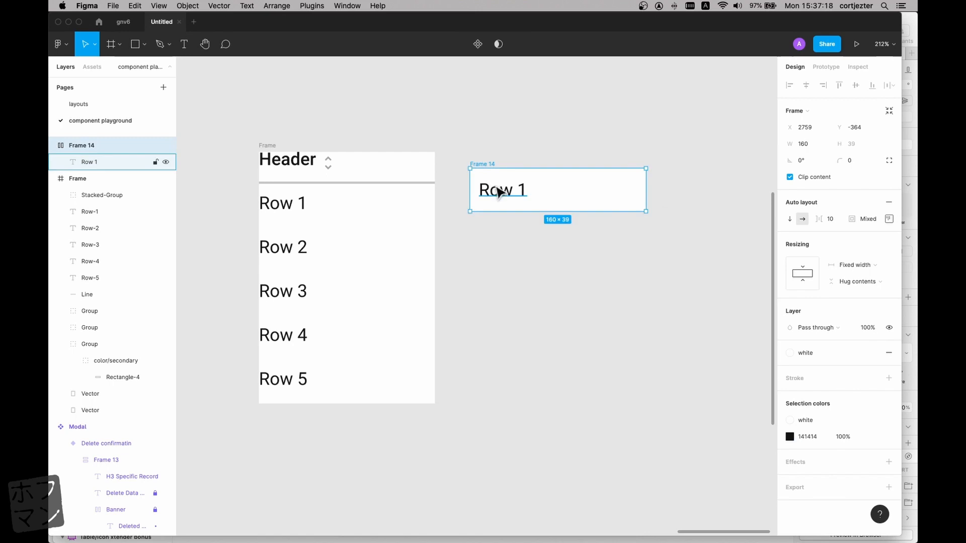
pyautogui.click(500, 191)
pyautogui.click(875, 369)
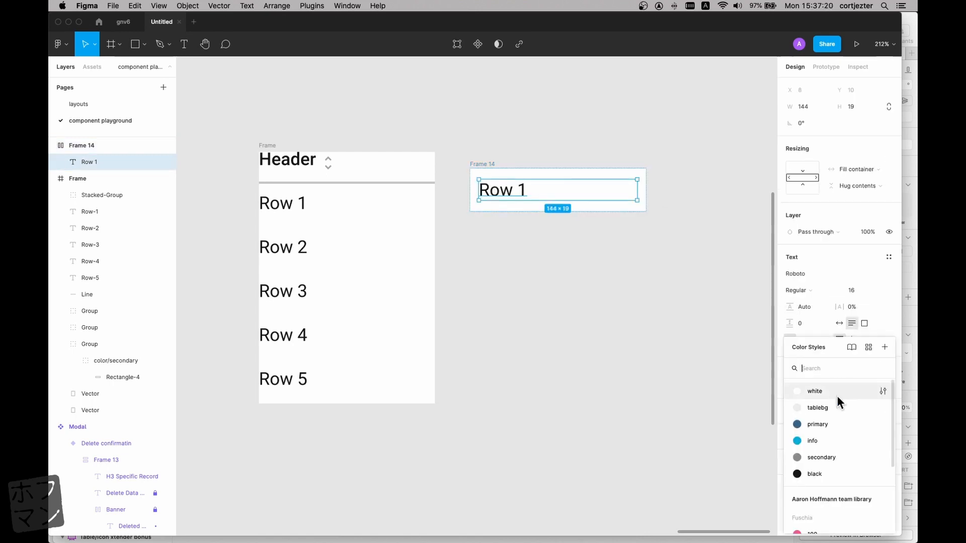
pyautogui.click(817, 472)
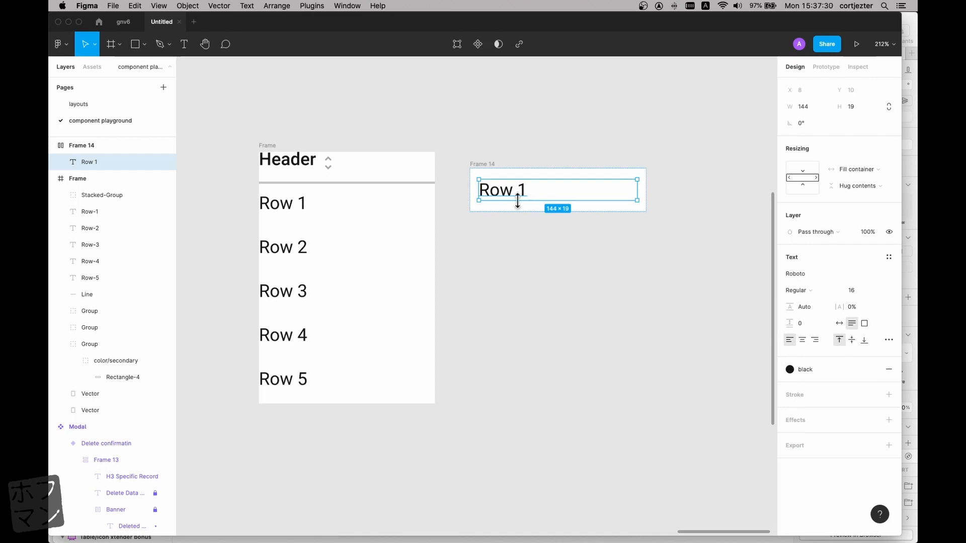
# - Move the row frame level with the table frame and turn it into a component named Table_component/row_test
pyautogui.moveTo(491, 166); pyautogui.dragTo(487, 149)
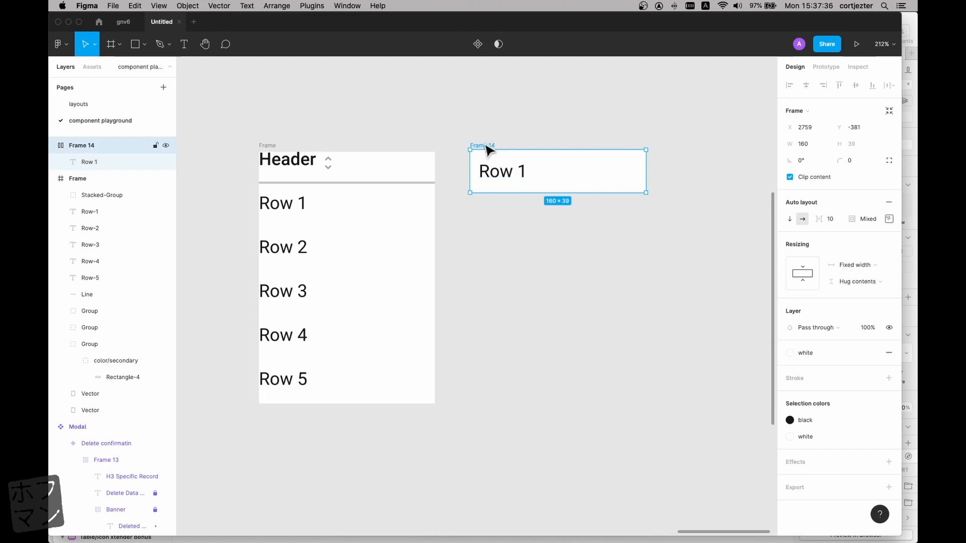
pyautogui.click(477, 45)
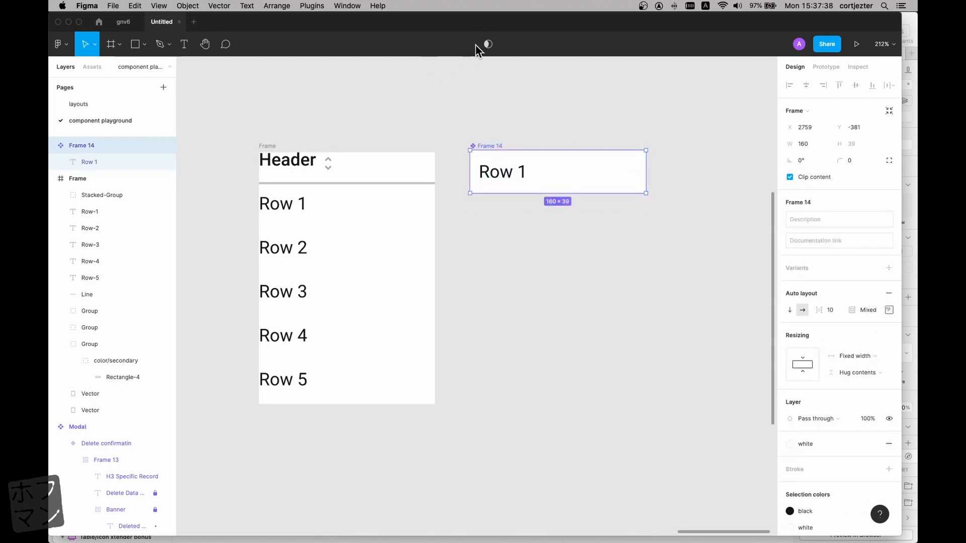
pyautogui.doubleClick(492, 146)
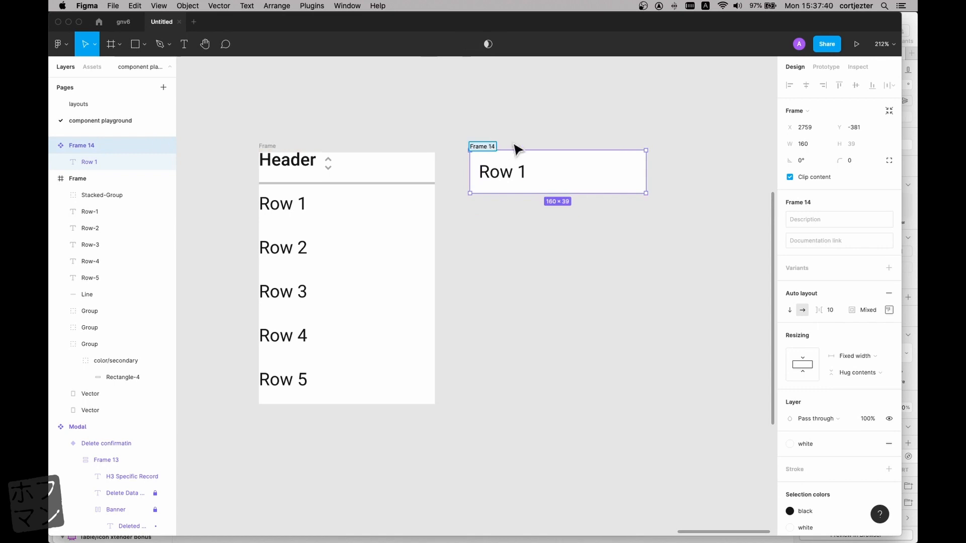
pyautogui.write('Row')
pyautogui.press('BackSpace')
pyautogui.press('BackSpace')
pyautogui.press('BackSpace')
pyautogui.write('Table_component/')
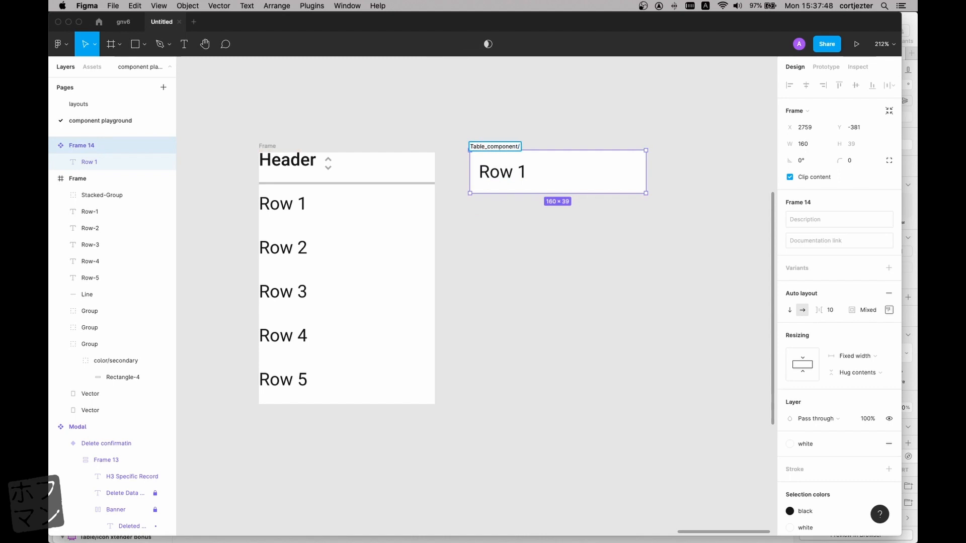
pyautogui.write('row_test')
pyautogui.press('Return')
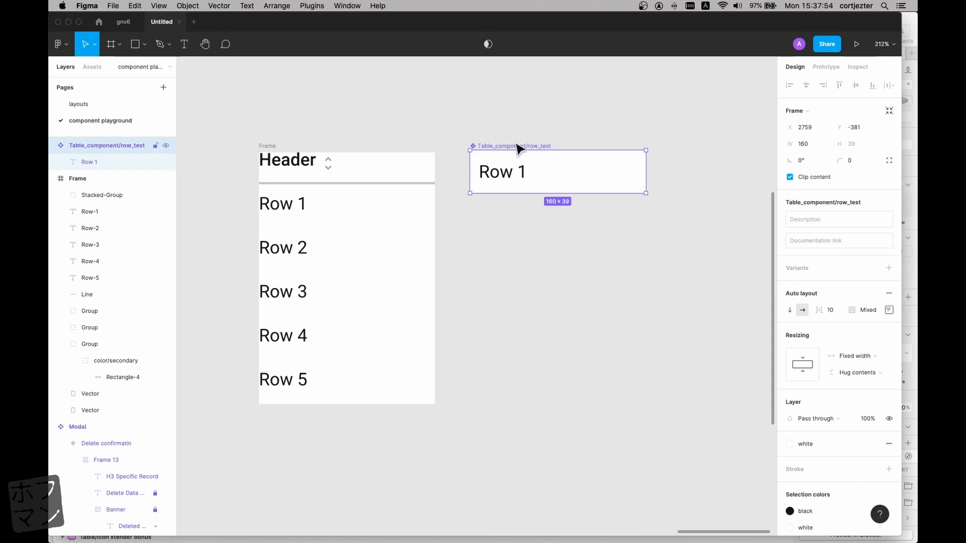
pyautogui.click(503, 123)
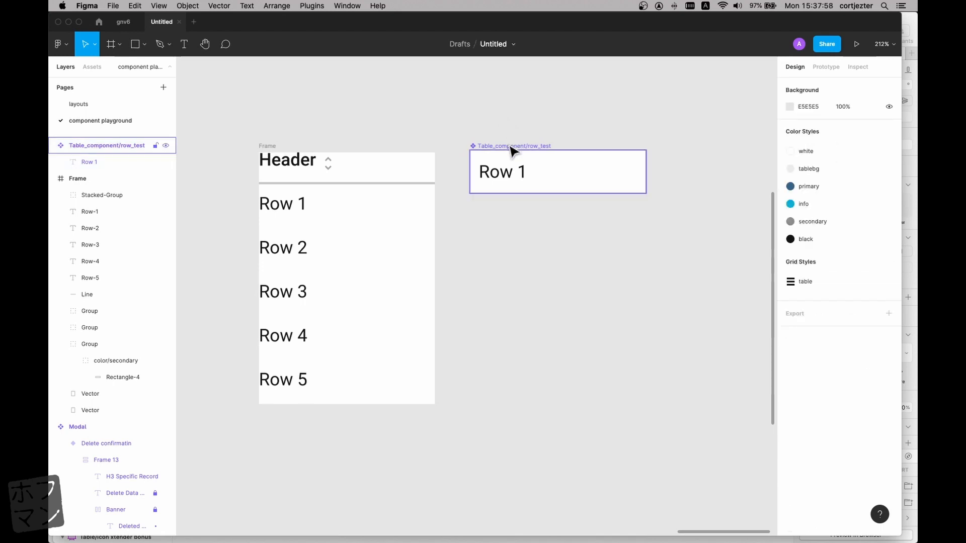
# - Ungroup the nested Group and sorting-widget layers around the header's sorting icon, leaving its Vector directly in Stacked-Group
pyautogui.click(511, 147)
pyautogui.hscroll(-2, 511, 148)
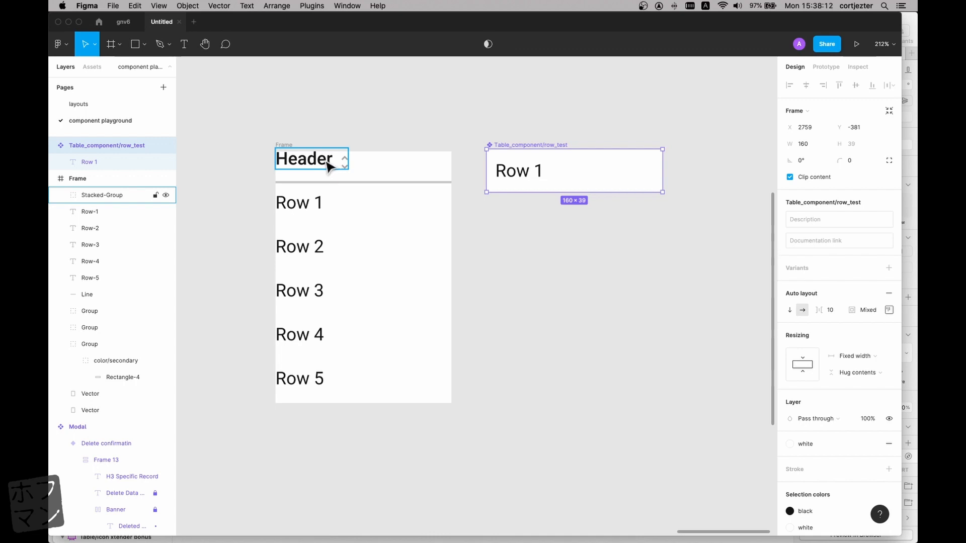
pyautogui.click(327, 166)
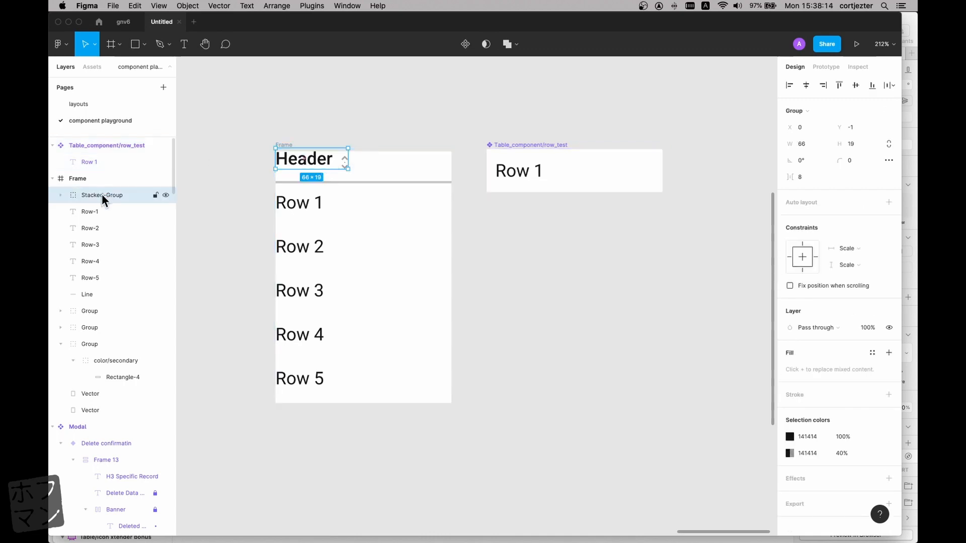
pyautogui.click(61, 194)
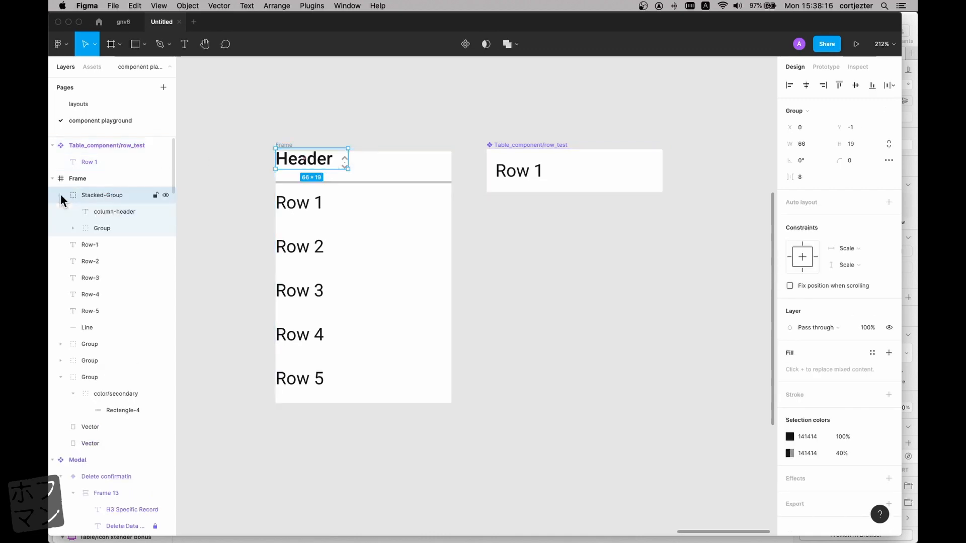
pyautogui.click(72, 227)
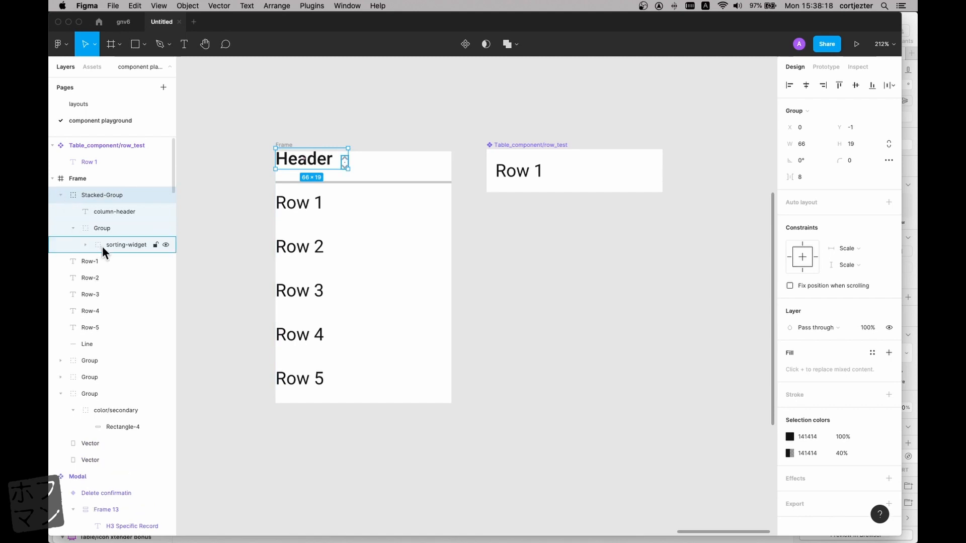
pyautogui.click(87, 230)
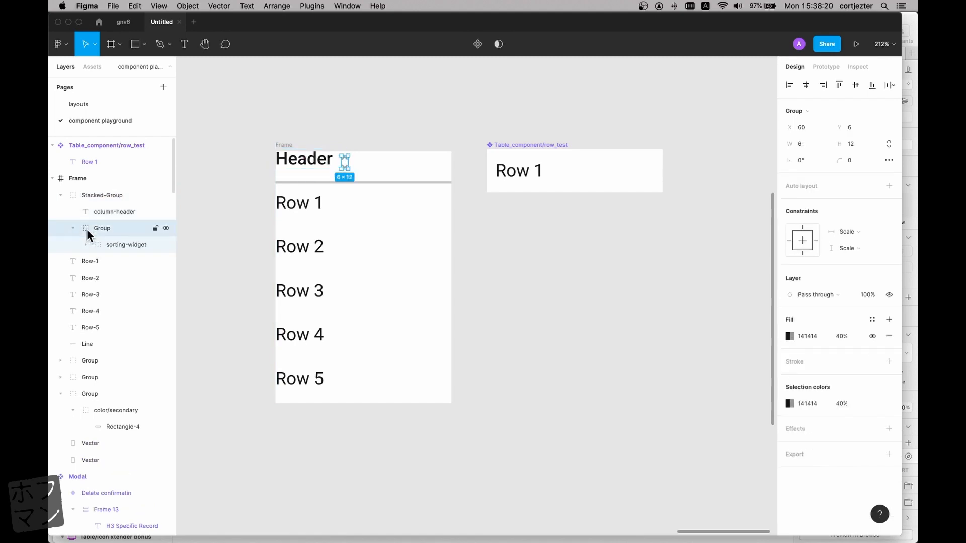
pyautogui.press('super+shift+g')
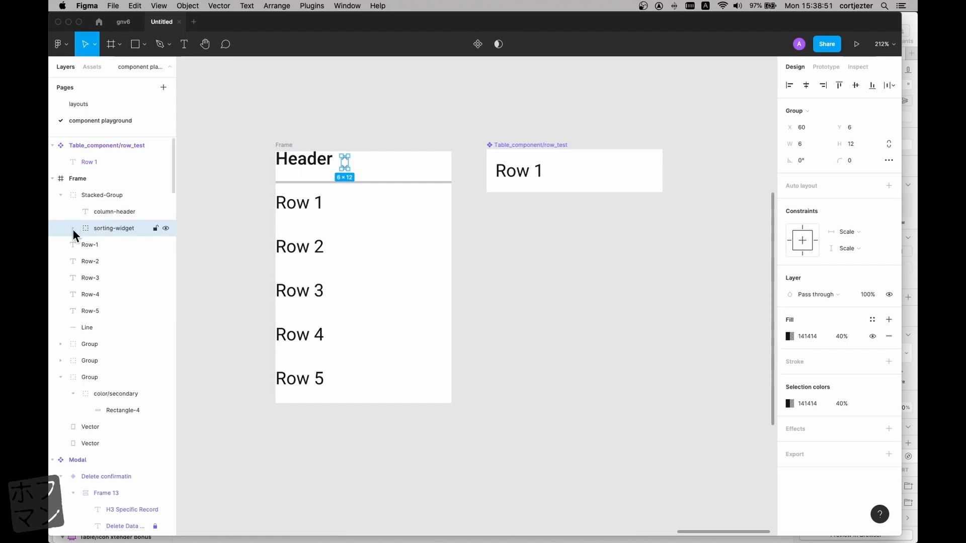
pyautogui.click(72, 228)
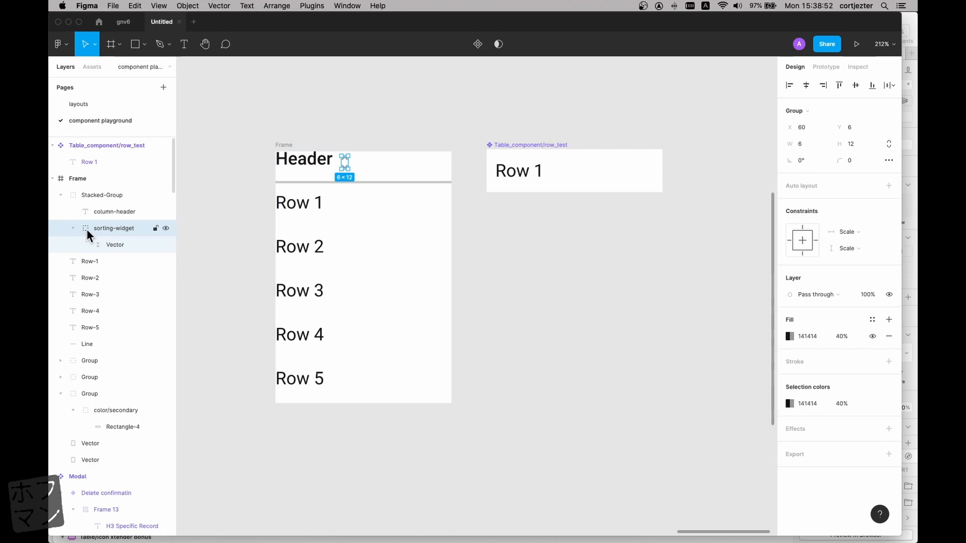
pyautogui.press('super+shift+g')
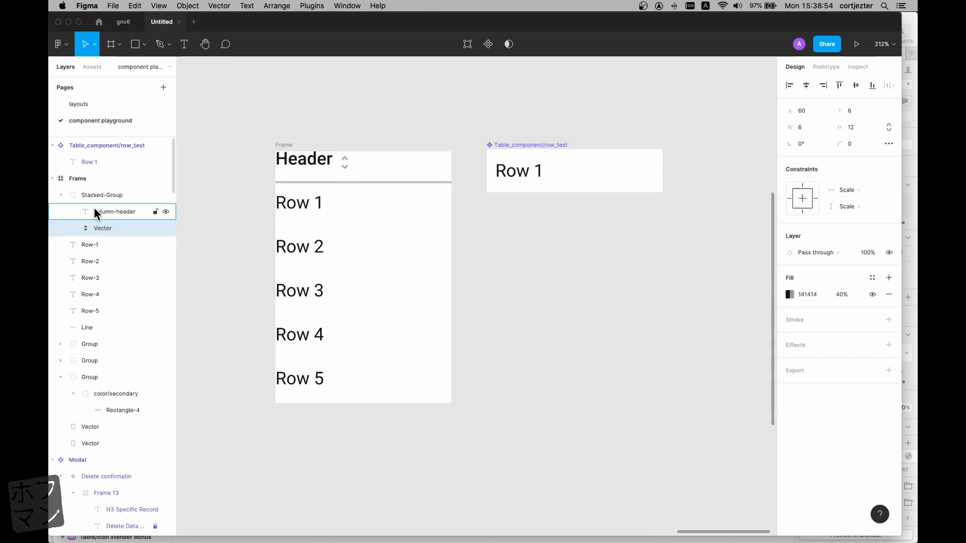
# - Ungroup the header's Stacked-Group and put its text and icon in an auto layout frame, left-aligned and vertically centred
pyautogui.click(83, 195)
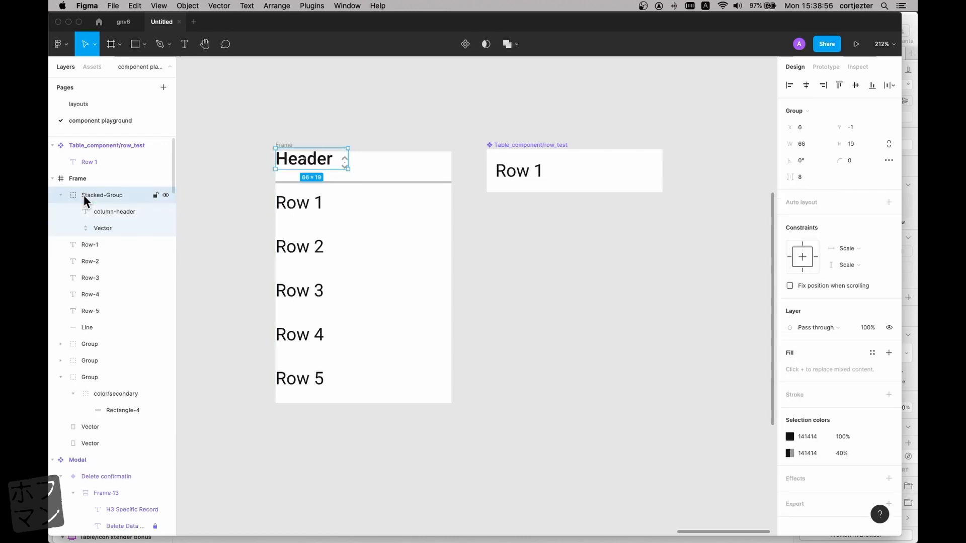
pyautogui.press('super+shift+g')
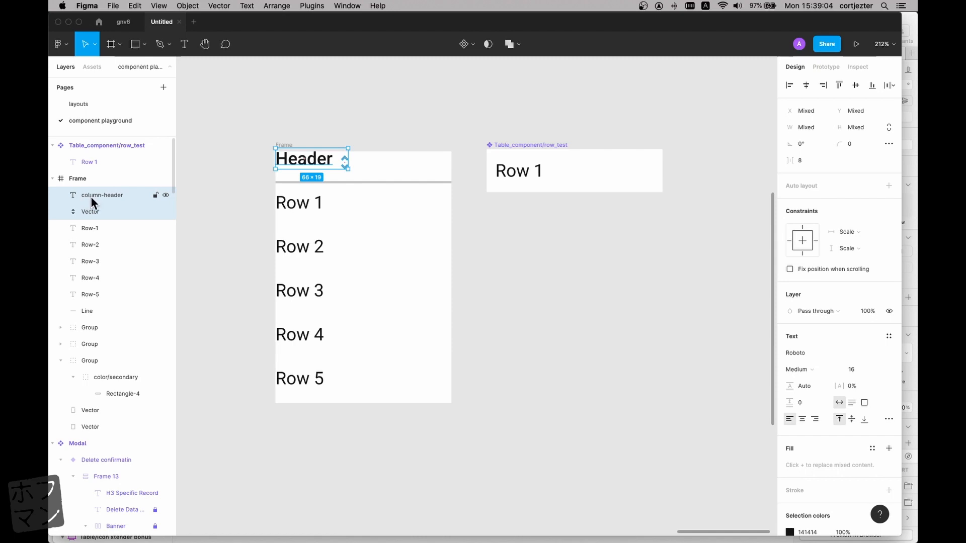
pyautogui.click(888, 185)
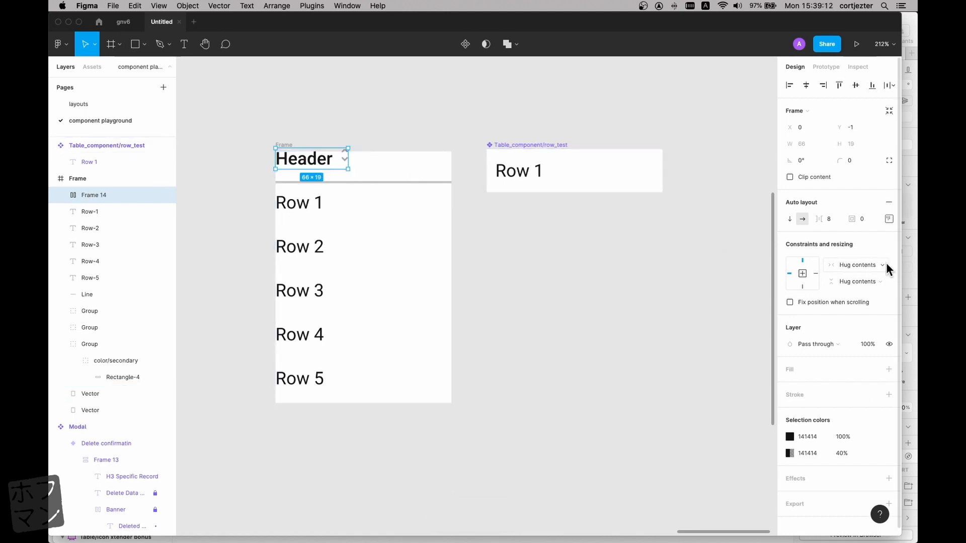
pyautogui.click(888, 219)
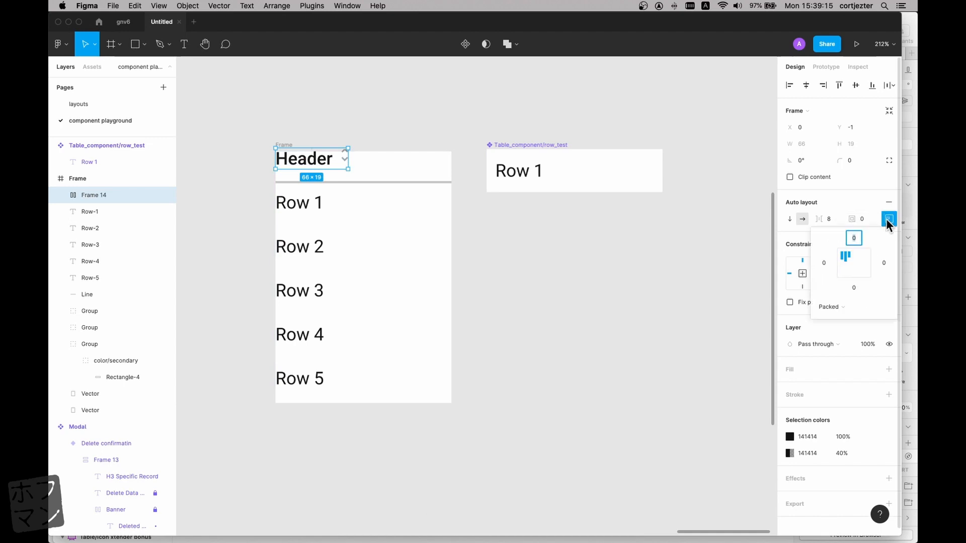
pyautogui.click(844, 264)
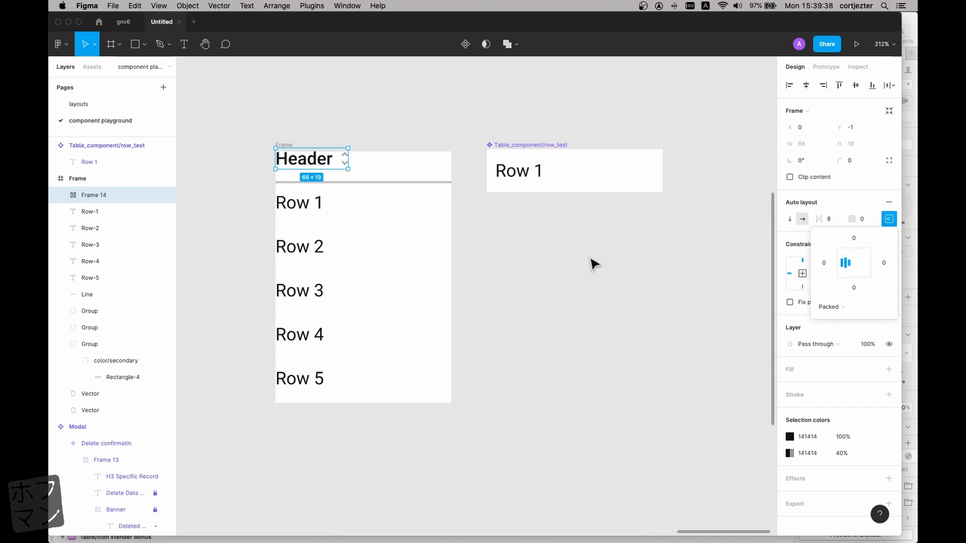
pyautogui.click(559, 274)
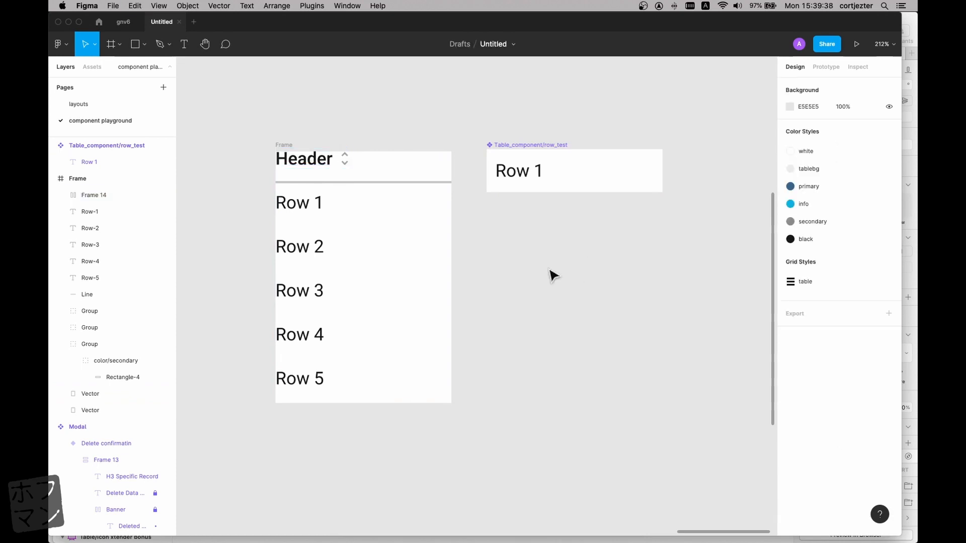
# - Draw a new 160 × 32 frame below the row component, aligned with its sides
pyautogui.click(119, 45)
pyautogui.click(128, 68)
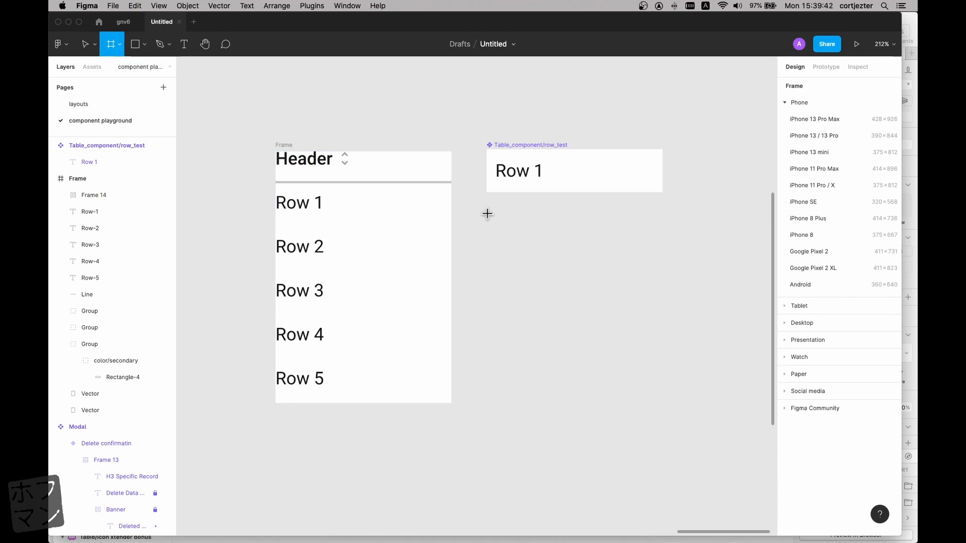
pyautogui.moveTo(487, 213); pyautogui.dragTo(662, 251)
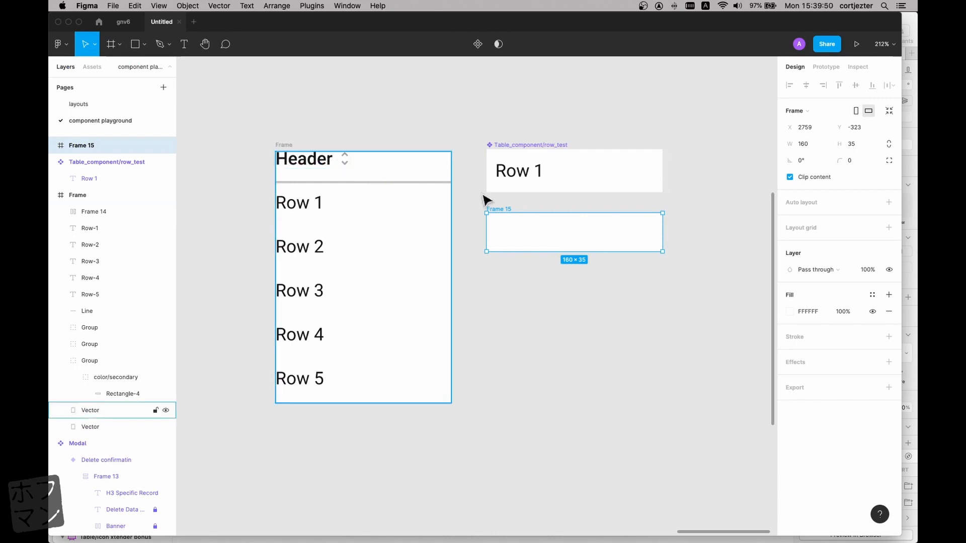
pyautogui.moveTo(550, 252); pyautogui.dragTo(550, 246)
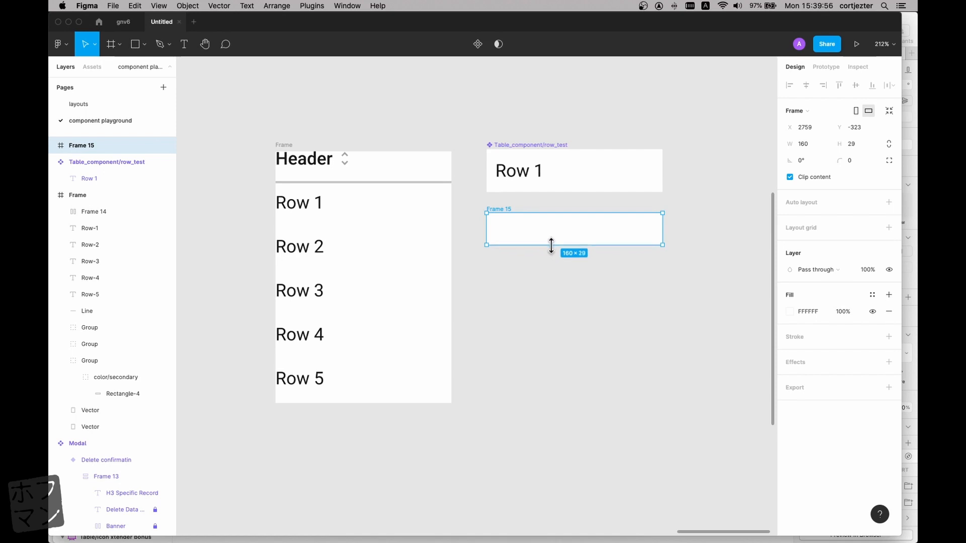
pyautogui.moveTo(551, 246); pyautogui.dragTo(551, 249)
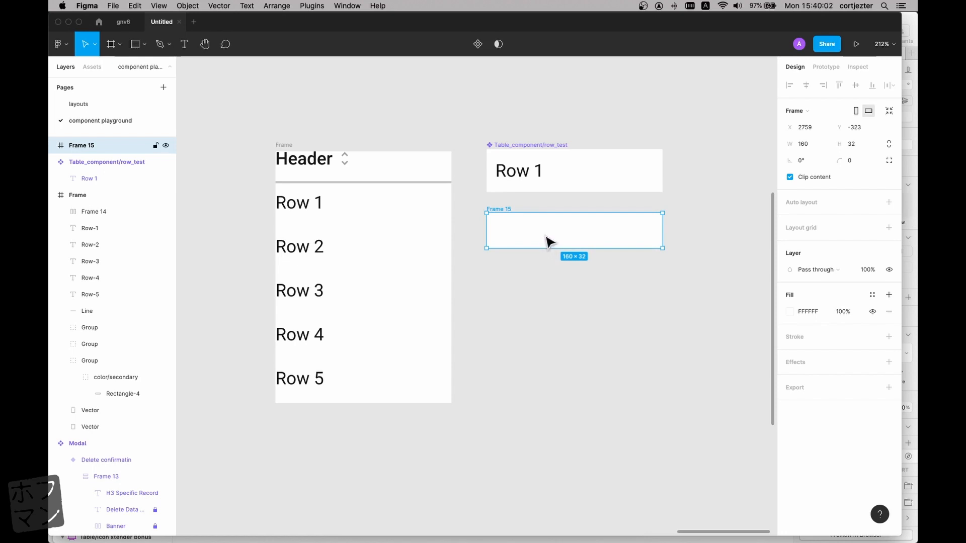
# - Paste the header auto layout frame into the new frame and place it at X 8, Y 7
pyautogui.rightClick(542, 234)
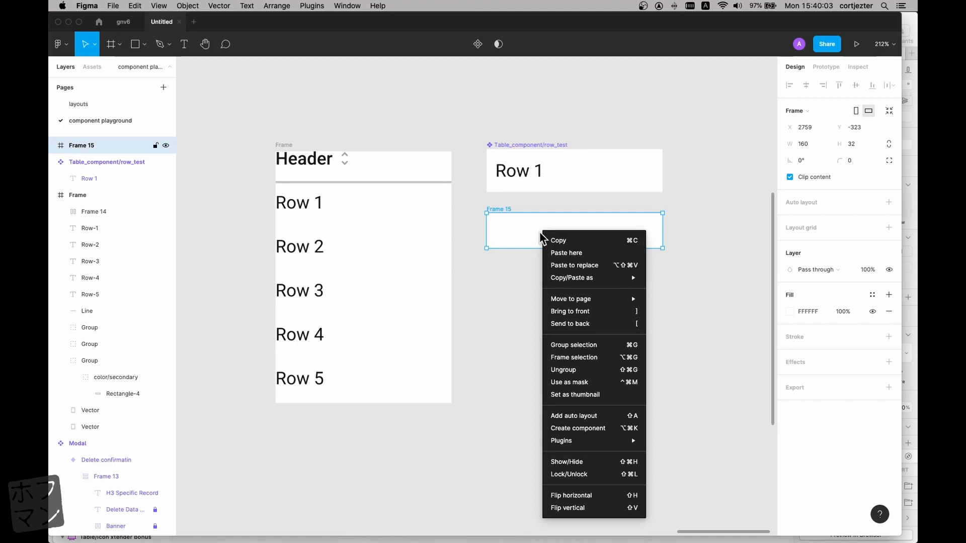
pyautogui.click(561, 254)
pyautogui.moveTo(558, 246); pyautogui.dragTo(508, 234)
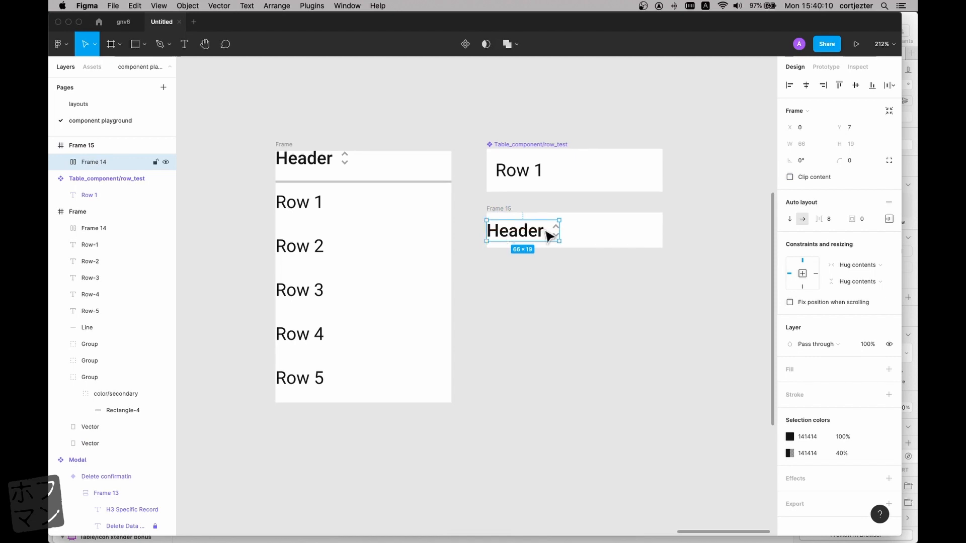
pyautogui.press('super+z')
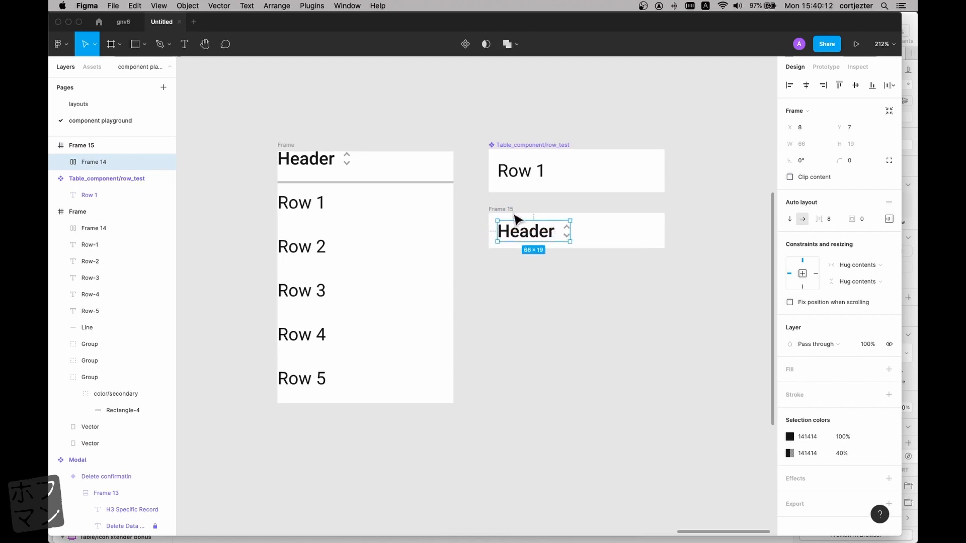
# - Turn the header frame into a component named Table_component/header_test and move it farther below the row component
pyautogui.click(501, 210)
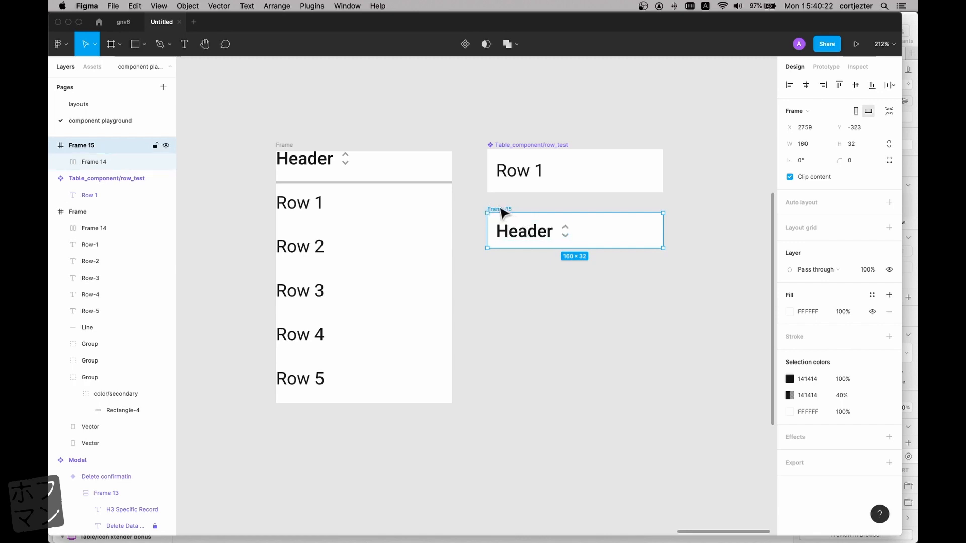
pyautogui.click(465, 44)
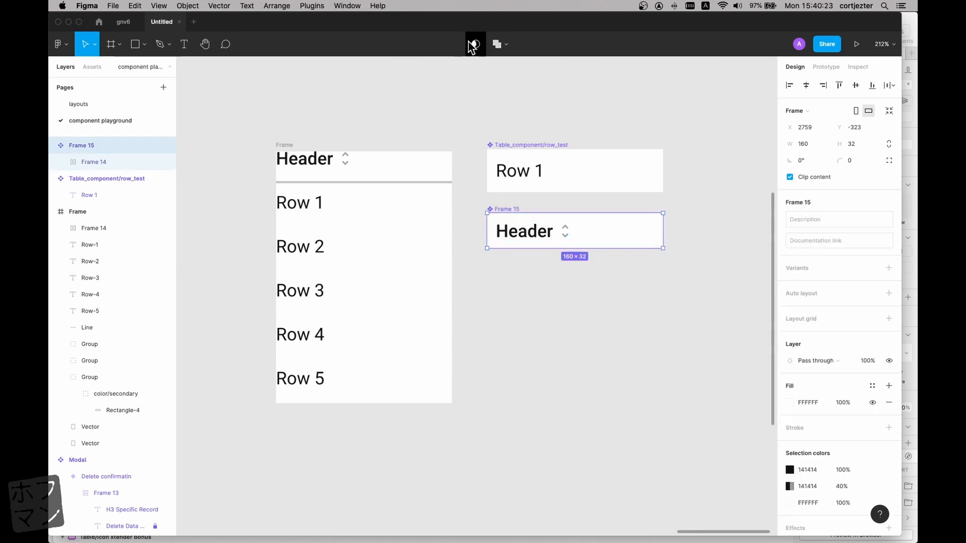
pyautogui.doubleClick(508, 209)
pyautogui.write('T')
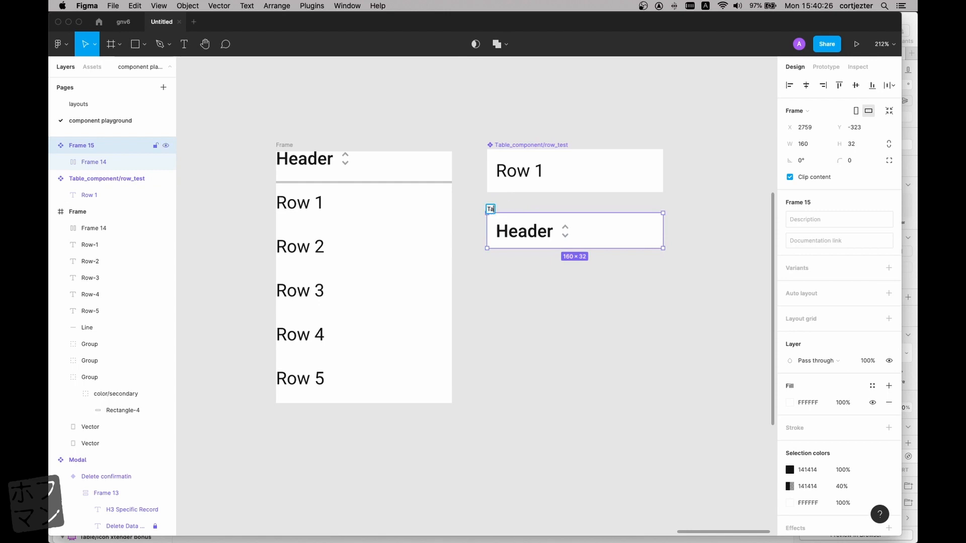
pyautogui.write('able_component/header_test')
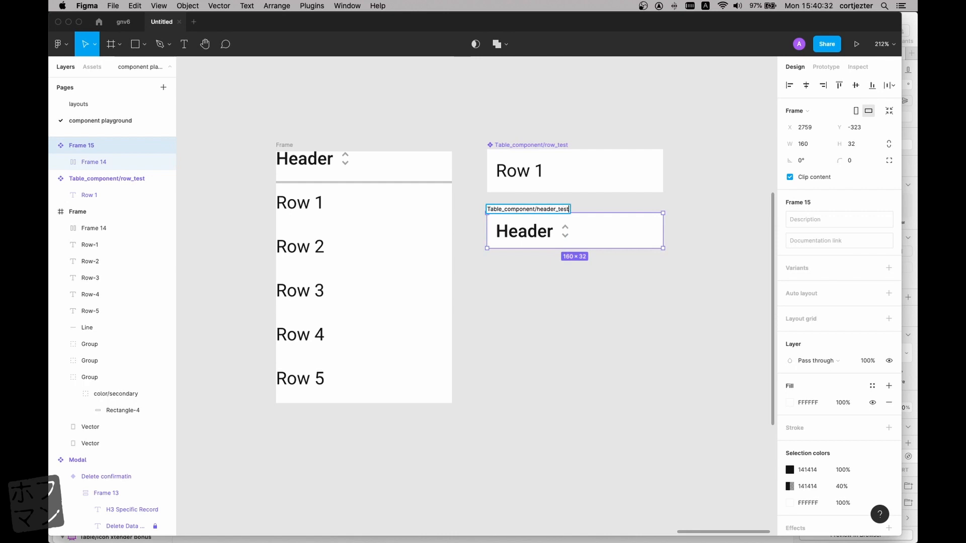
pyautogui.moveTo(518, 216); pyautogui.dragTo(518, 244)
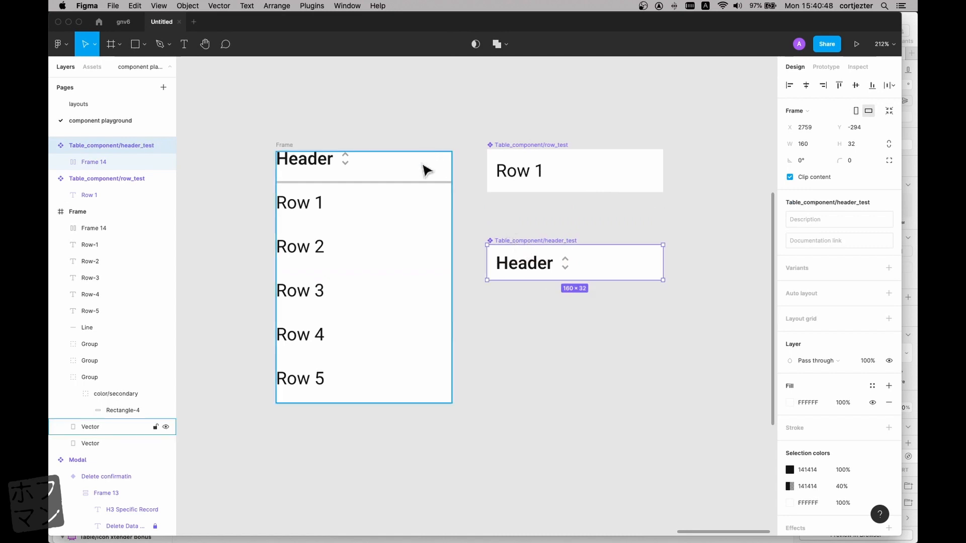
# - Draw an empty 160 × 231 frame beside the row and header components, matching the original table frame's size and height position
pyautogui.click(423, 189)
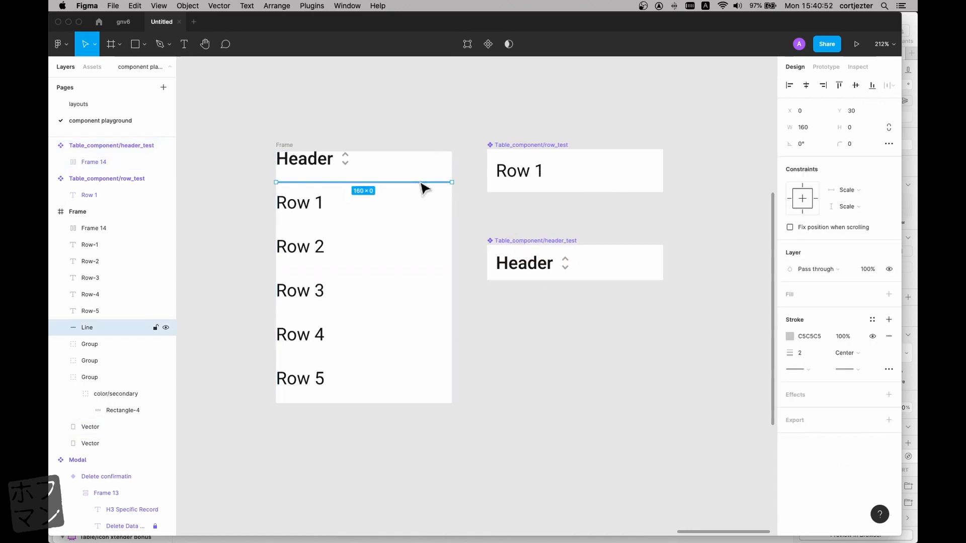
pyautogui.hscroll(3, 500, 202)
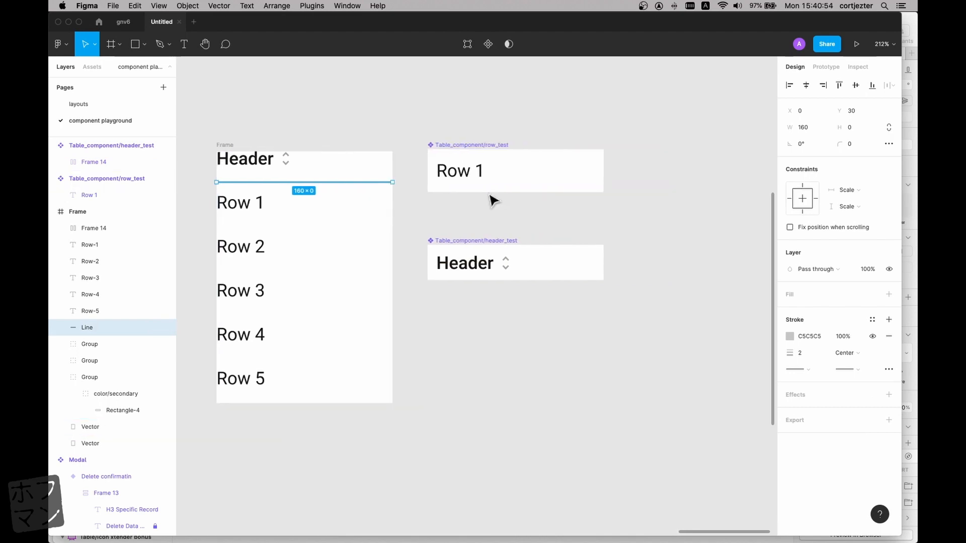
pyautogui.scroll(1, 493, 200)
pyautogui.scroll(-5, 493, 201)
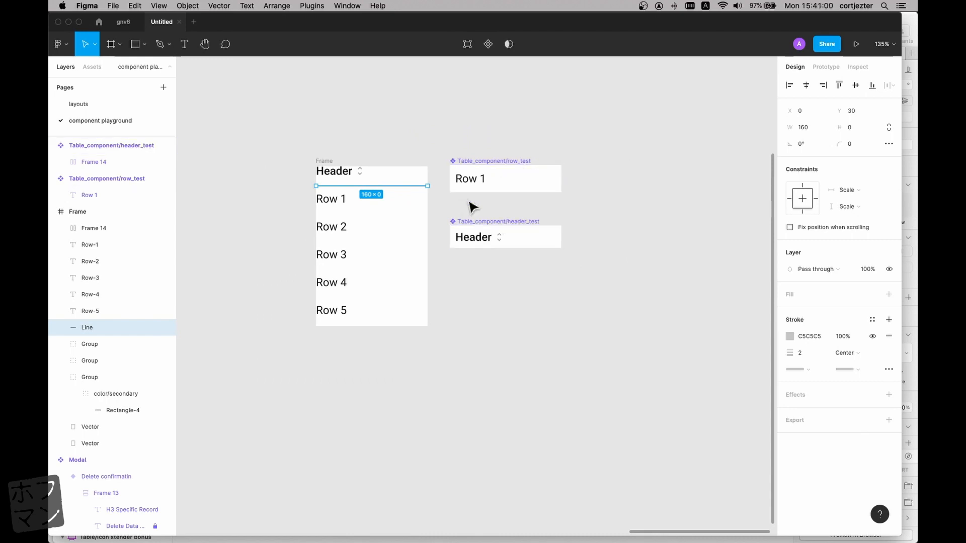
pyautogui.click(325, 162)
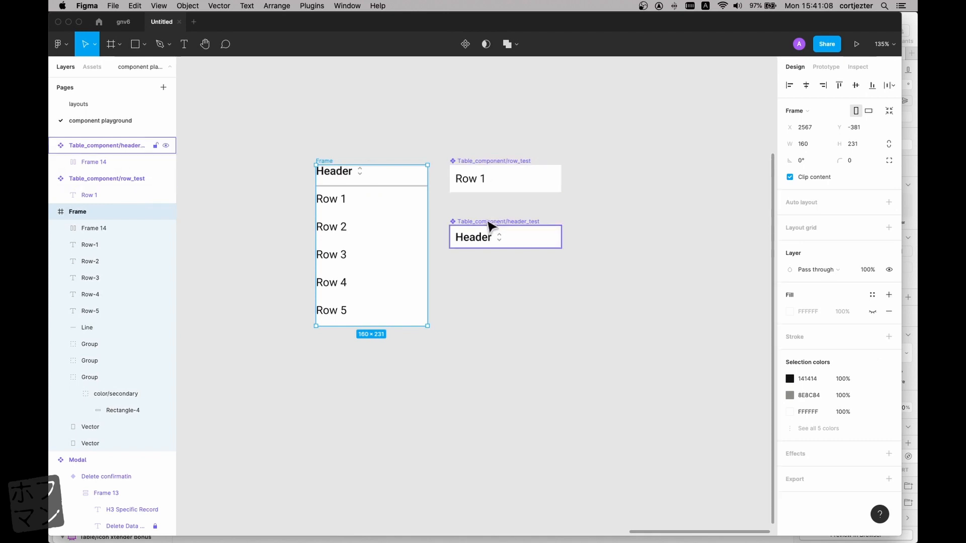
pyautogui.click(119, 45)
pyautogui.click(116, 68)
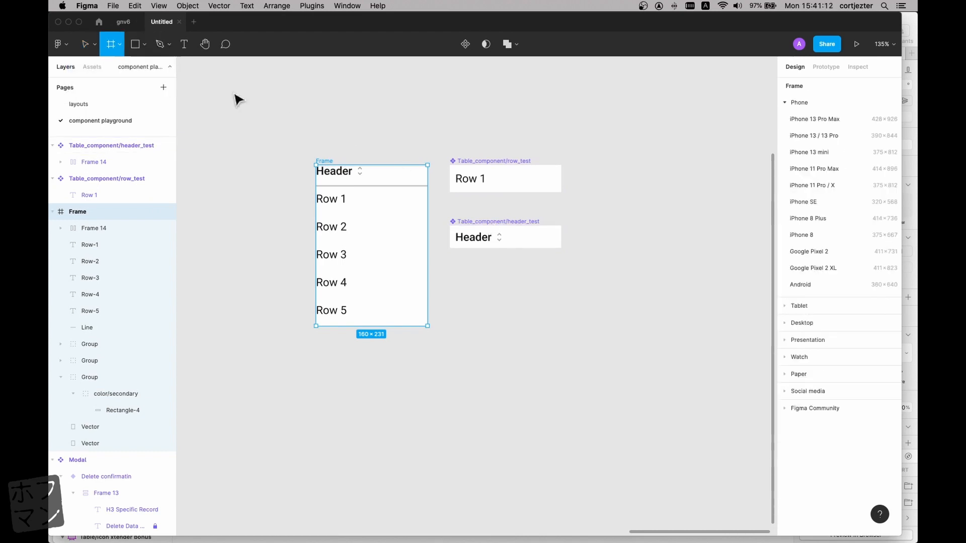
pyautogui.moveTo(582, 165); pyautogui.dragTo(692, 250)
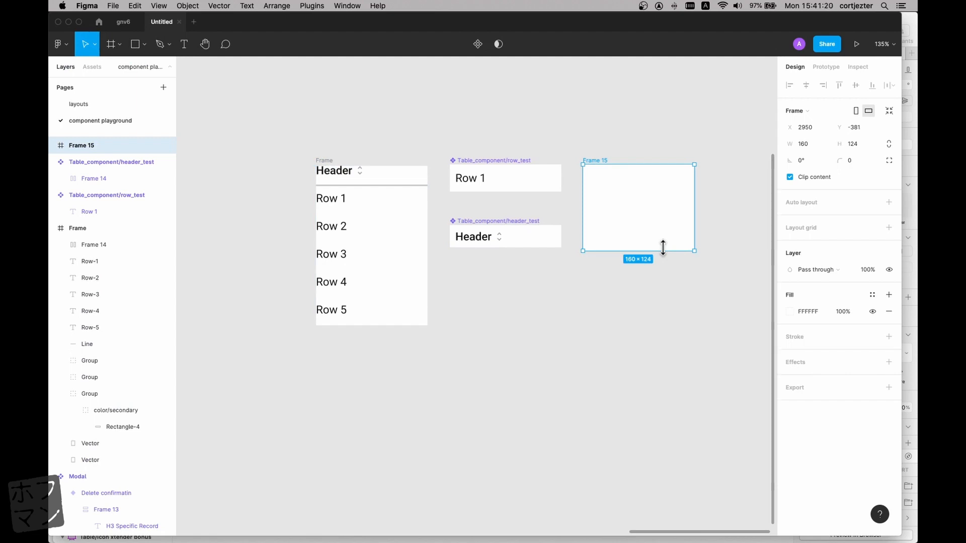
pyautogui.moveTo(655, 250); pyautogui.dragTo(654, 325)
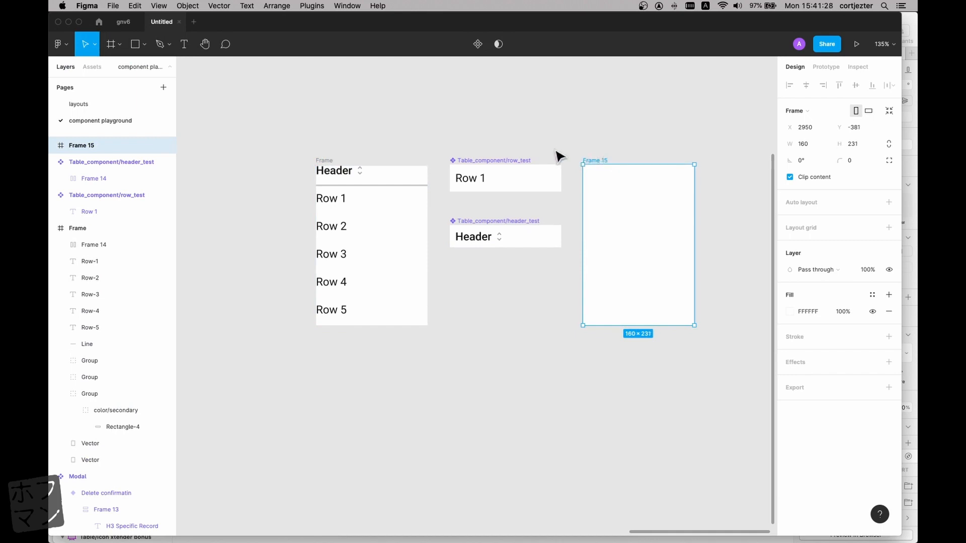
# - Insert an instance of the header_test component into the empty 160 × 231 table frame
pyautogui.click(95, 65)
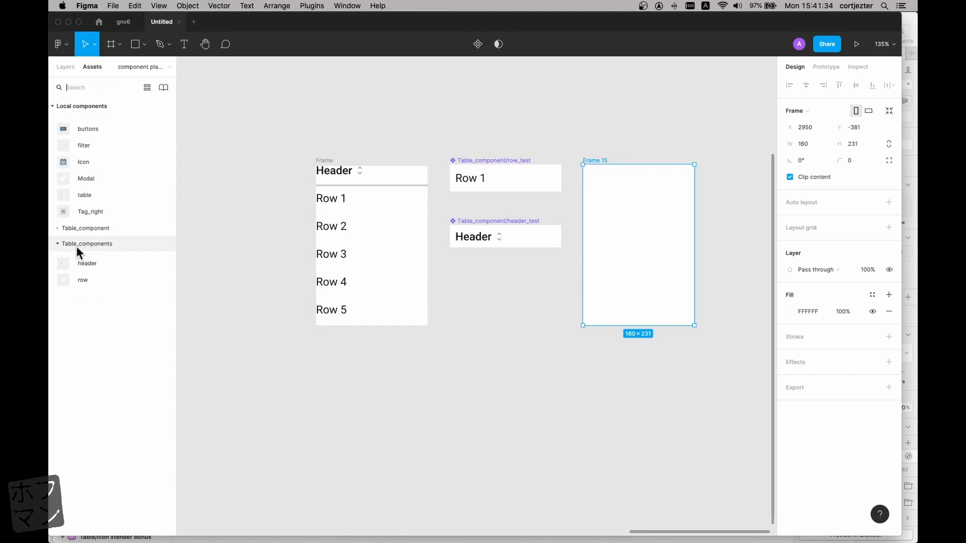
pyautogui.click(58, 227)
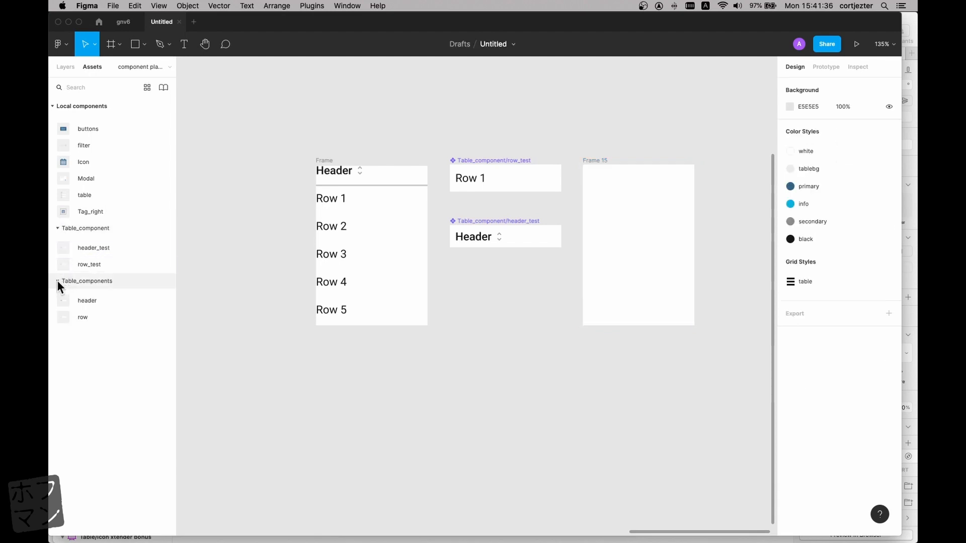
pyautogui.click(57, 280)
pyautogui.click(56, 281)
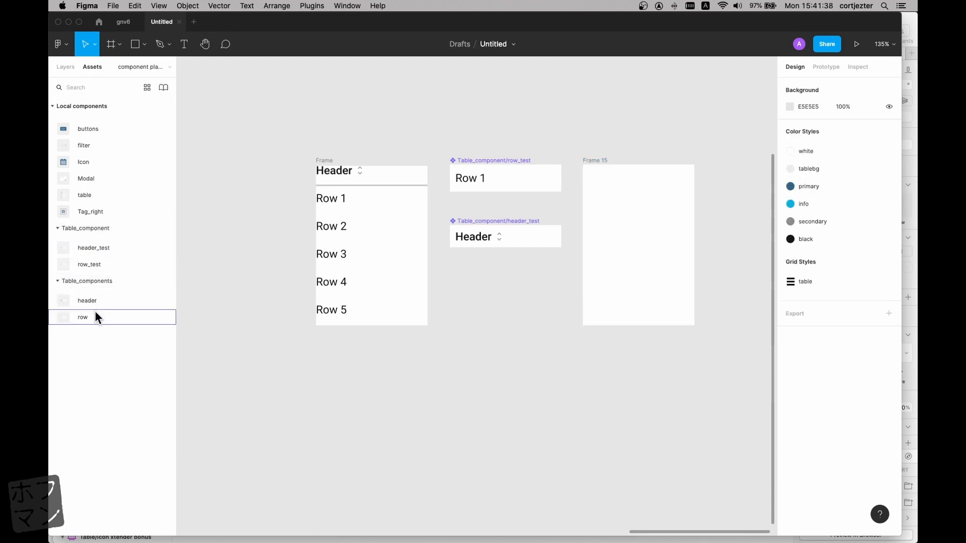
pyautogui.click(57, 280)
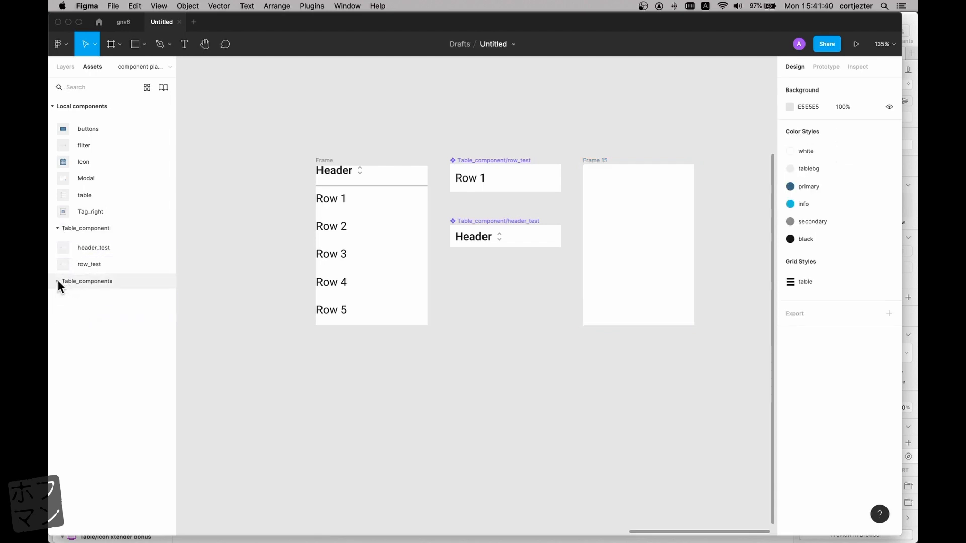
pyautogui.moveTo(62, 247); pyautogui.dragTo(623, 185)
pyautogui.press('Return')
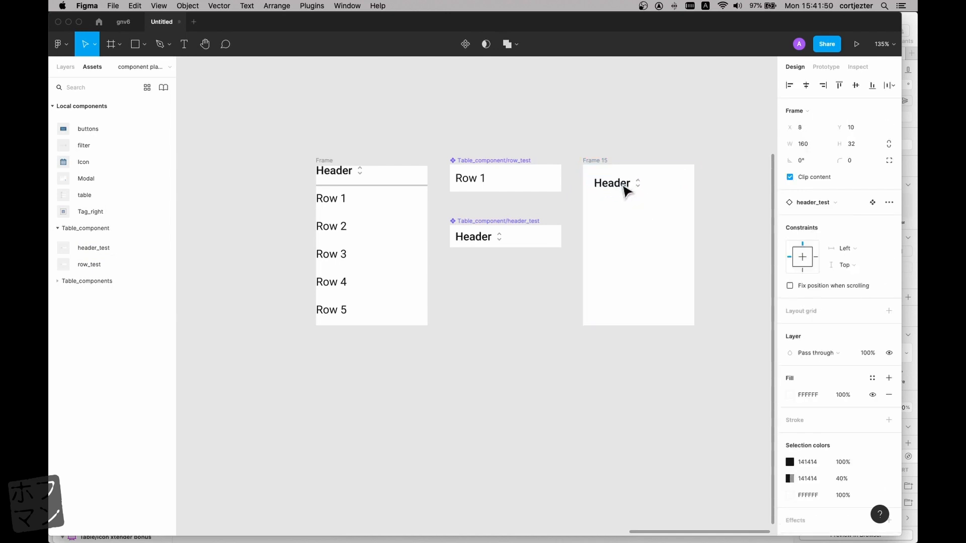
# - Move the header instance to X 0, Y 0 in the table frame and set its horizontal constraint to Left and right
pyautogui.click(602, 159)
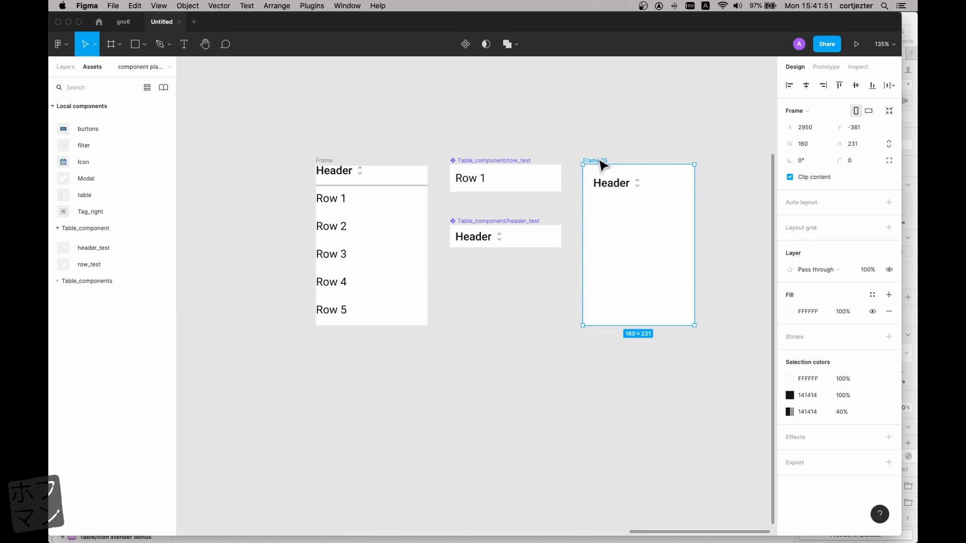
pyautogui.click(64, 67)
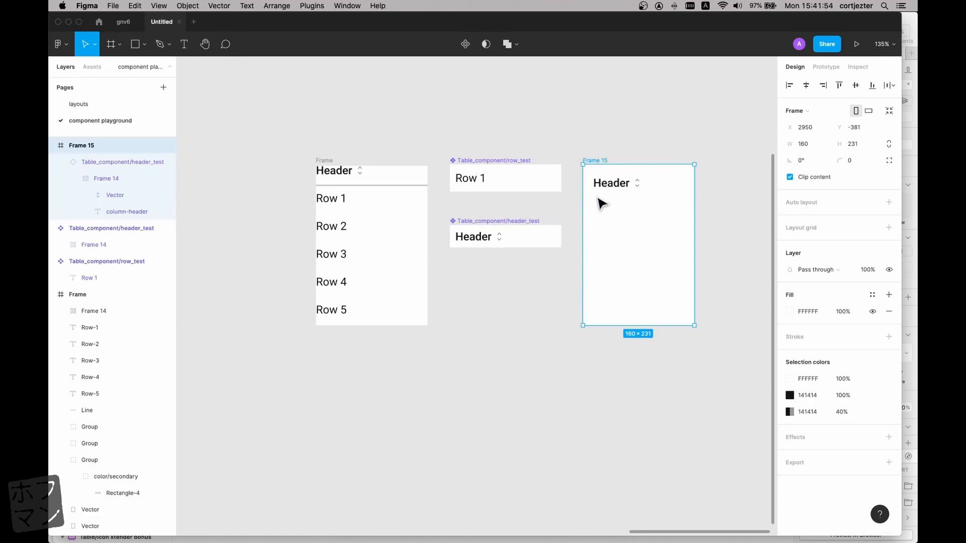
pyautogui.moveTo(604, 189); pyautogui.dragTo(588, 191)
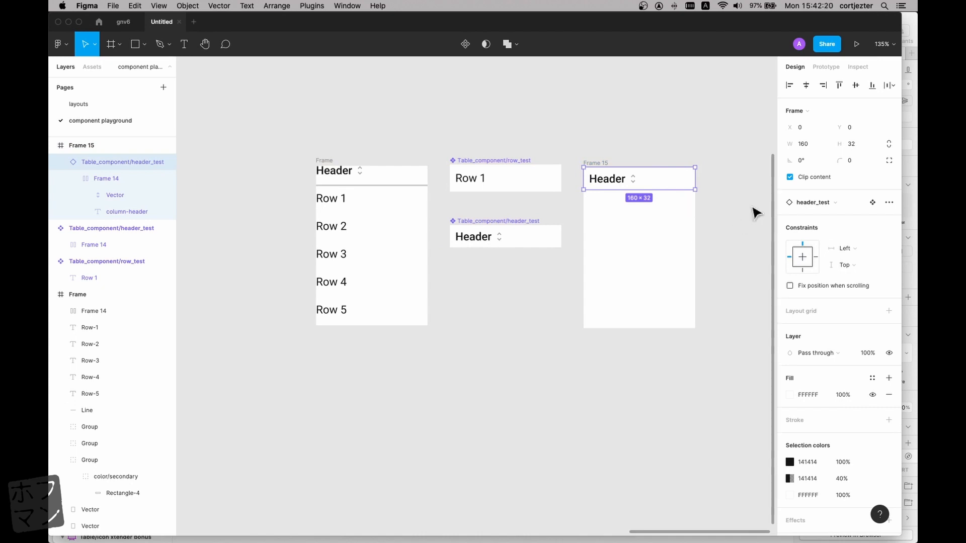
pyautogui.click(850, 248)
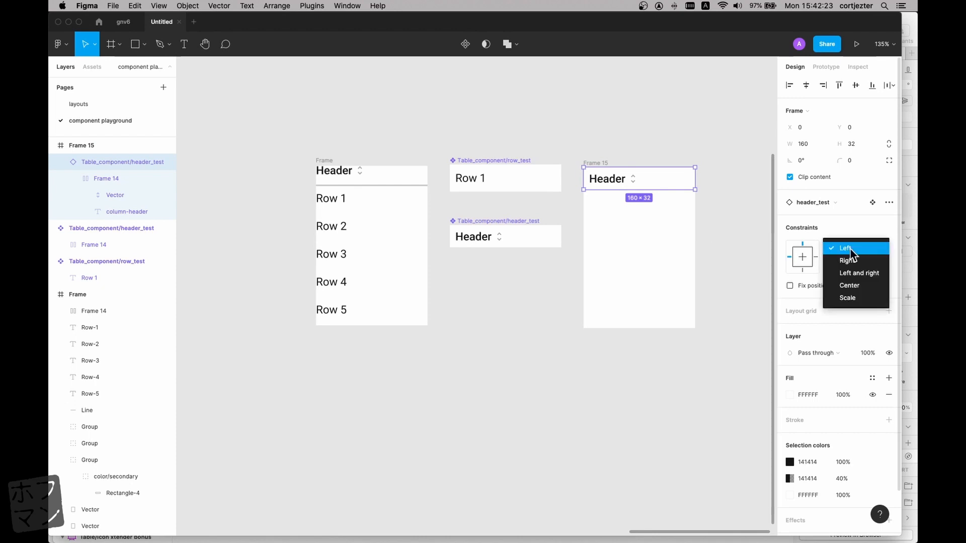
pyautogui.click(854, 277)
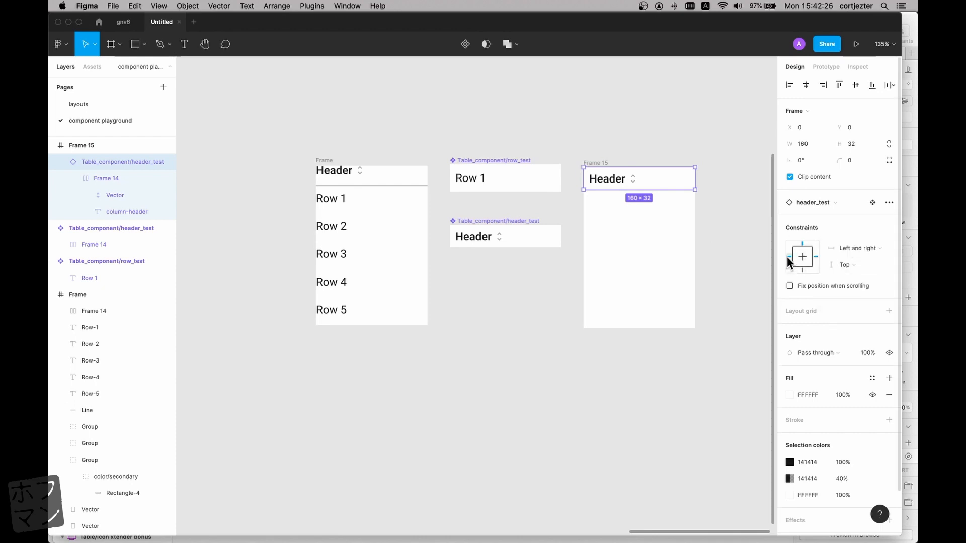
# - Test the header's stretching by widening the table frame to 208, and undo the resize
pyautogui.click(598, 163)
pyautogui.moveTo(696, 247); pyautogui.dragTo(729, 249)
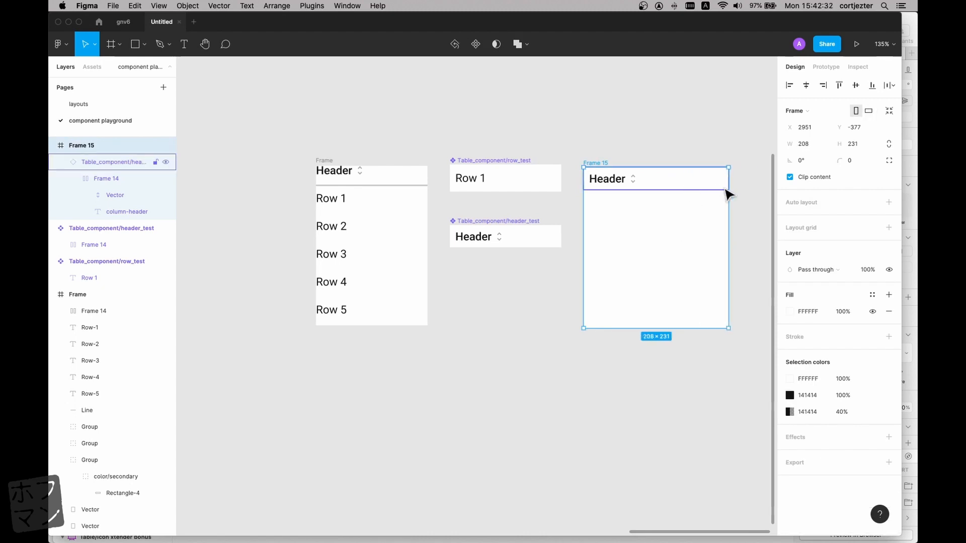
pyautogui.press('super+z')
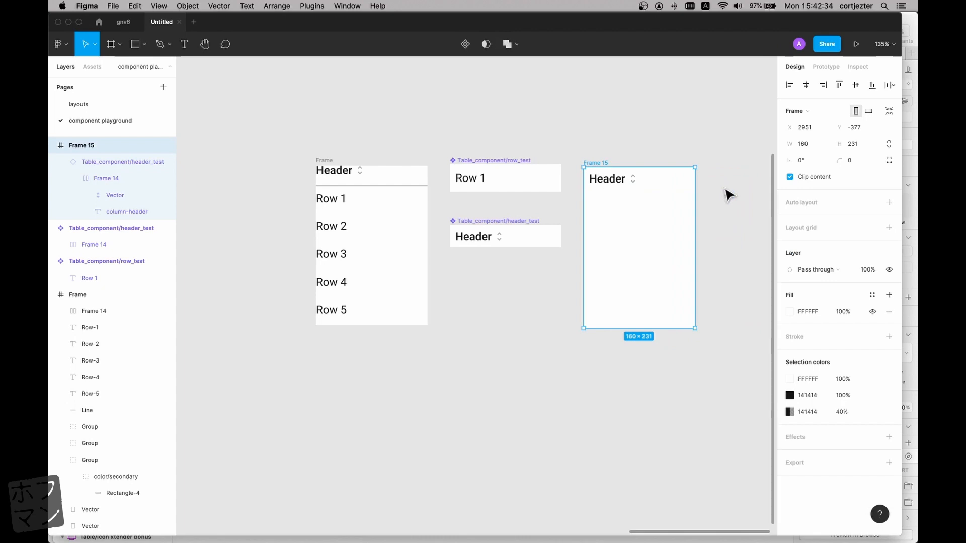
pyautogui.click(728, 196)
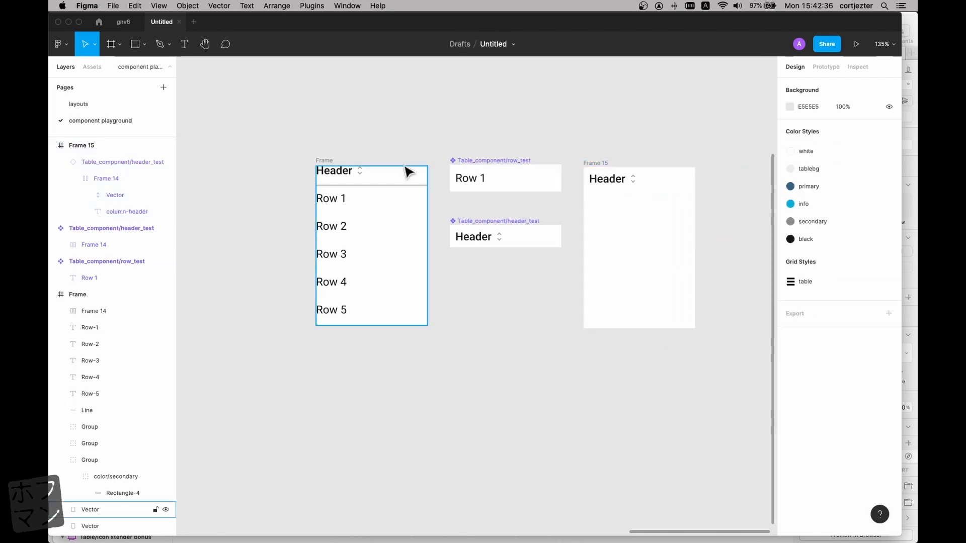
# - Copy the divider line from the original table into the new table frame and move it to Y 32 under the header
pyautogui.click(397, 185)
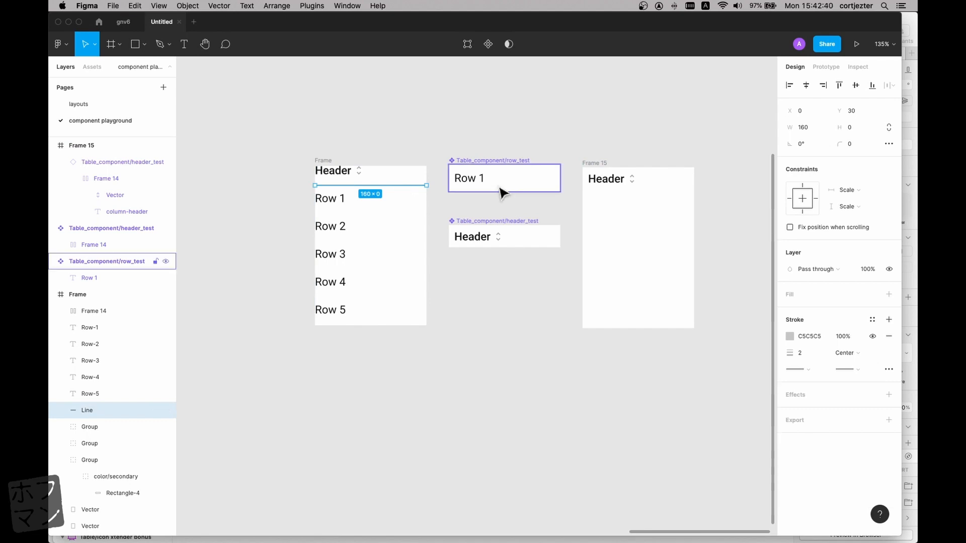
pyautogui.click(649, 221)
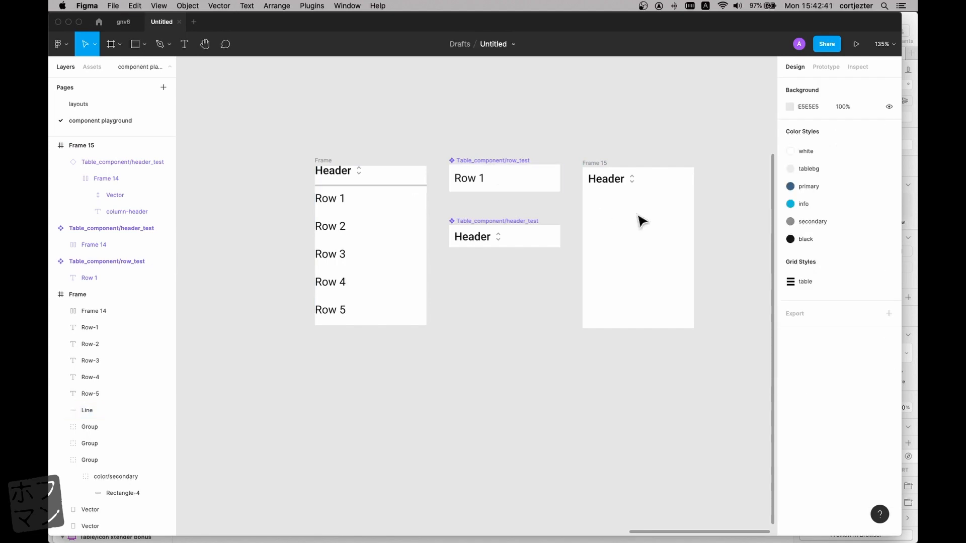
pyautogui.click(596, 164)
pyautogui.press('super+v')
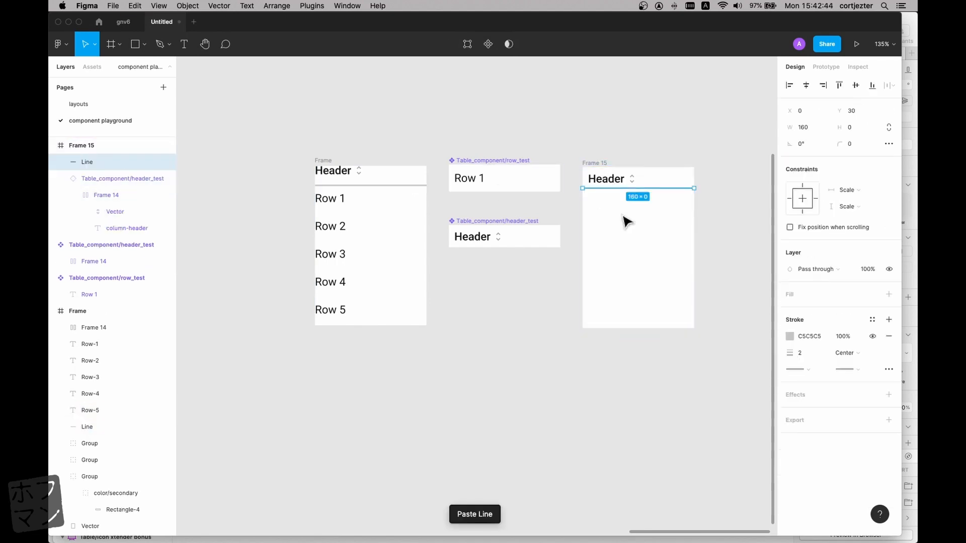
pyautogui.scroll(5, 620, 194)
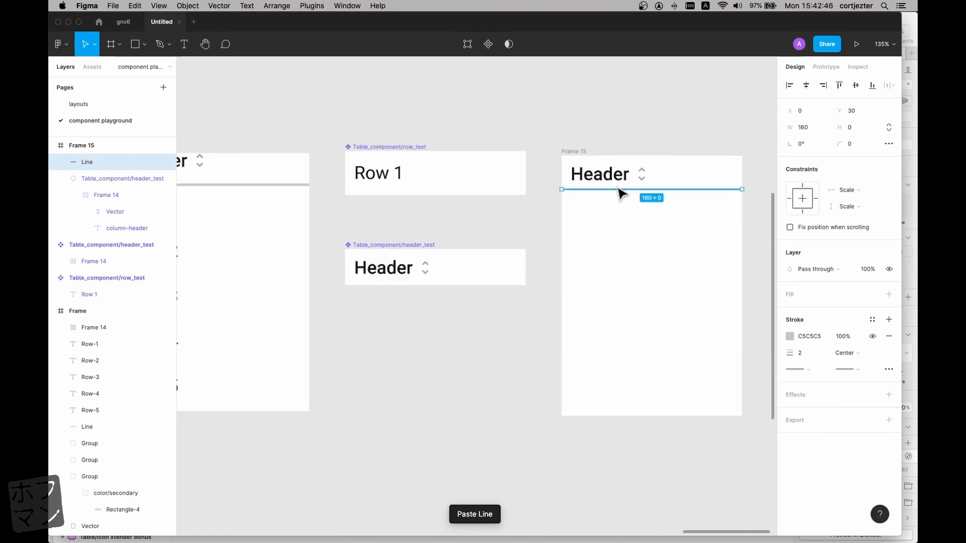
pyautogui.moveTo(617, 191); pyautogui.dragTo(616, 194)
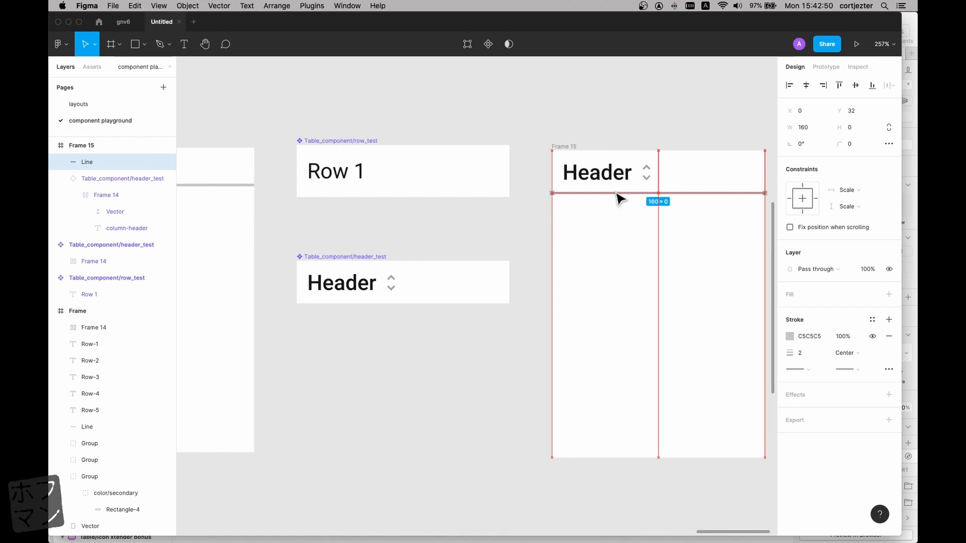
# - Set the horizontal constraint of the new frame's divider line to Left and right
pyautogui.click(847, 189)
pyautogui.click(849, 162)
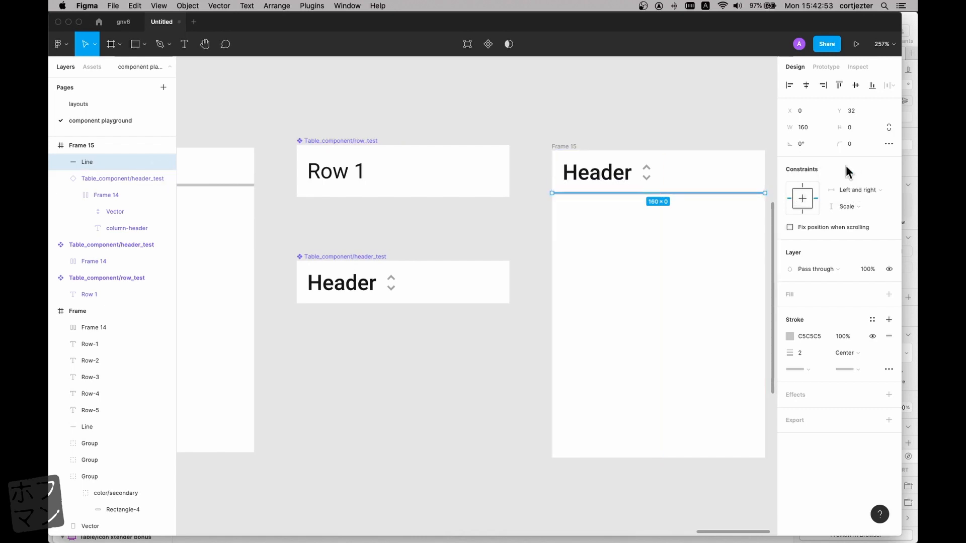
pyautogui.click(800, 186)
pyautogui.click(672, 129)
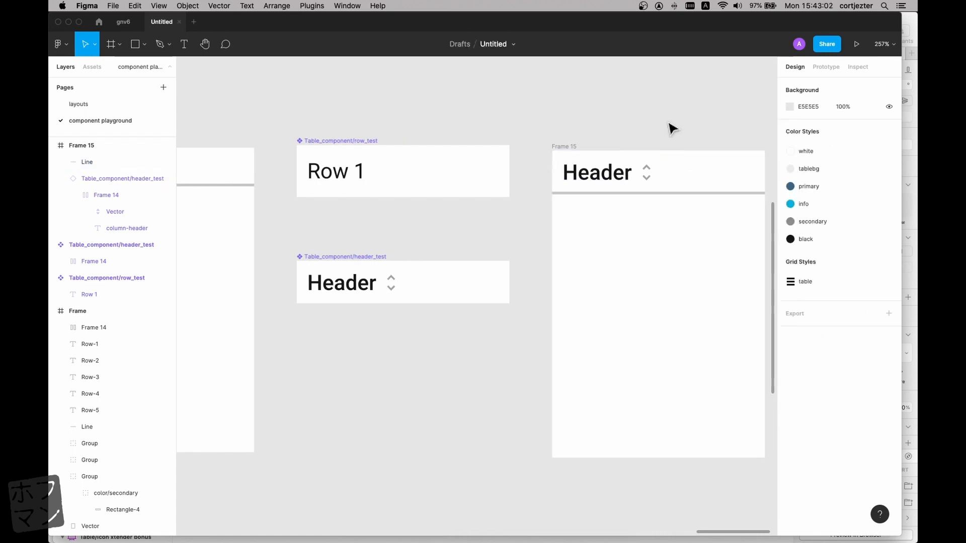
# - Test how the divider line reacts when the table frame's height is reduced, and undo the resize
pyautogui.click(575, 146)
pyautogui.hscroll(2, 593, 146)
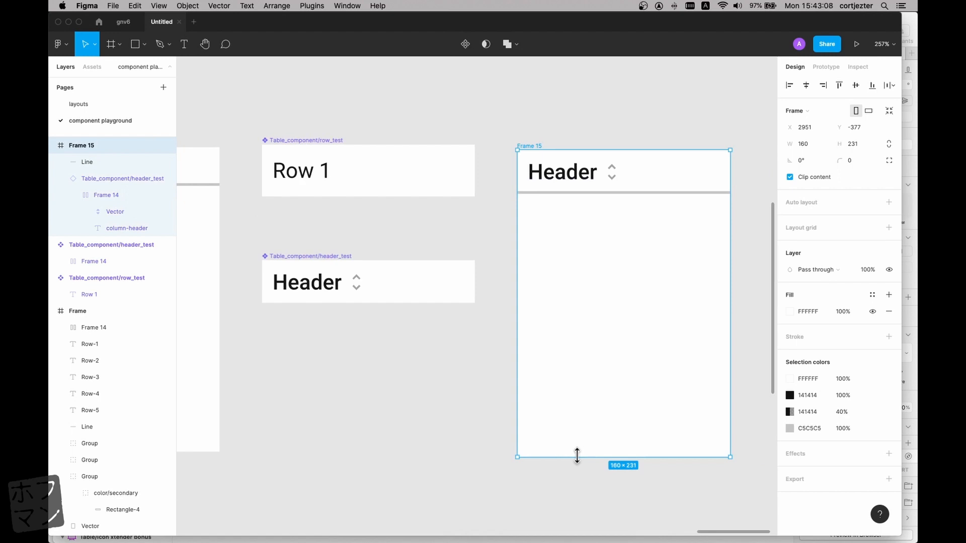
pyautogui.moveTo(577, 455); pyautogui.dragTo(584, 357)
pyautogui.scroll(-3, 573, 401)
pyautogui.press('super+z')
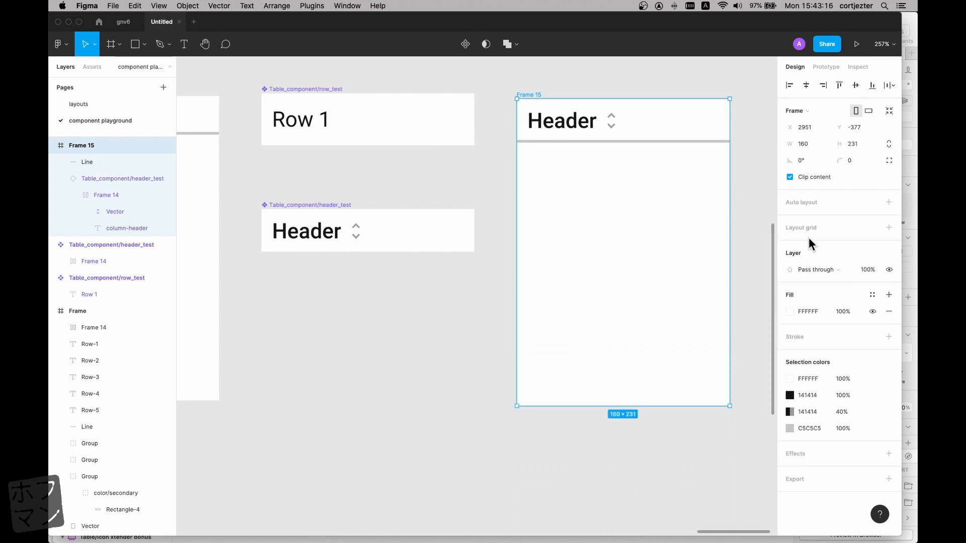
# - Pin the divider line to the frame's top edge, then test it by shortening the frame and undoing that resize
pyautogui.click(643, 142)
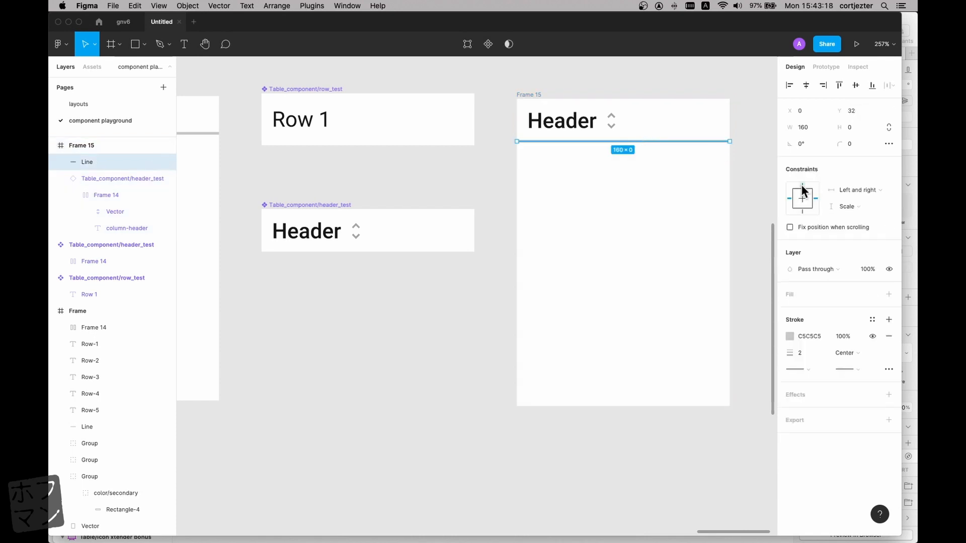
pyautogui.click(803, 187)
pyautogui.click(536, 100)
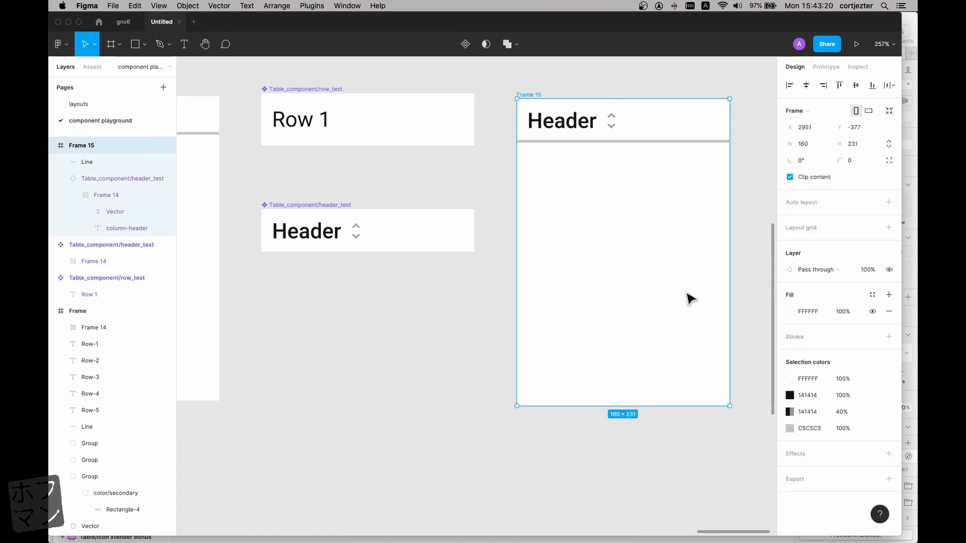
pyautogui.moveTo(660, 405); pyautogui.dragTo(661, 351)
pyautogui.hotkey('ctrl', 'z')
pyautogui.click(749, 302)
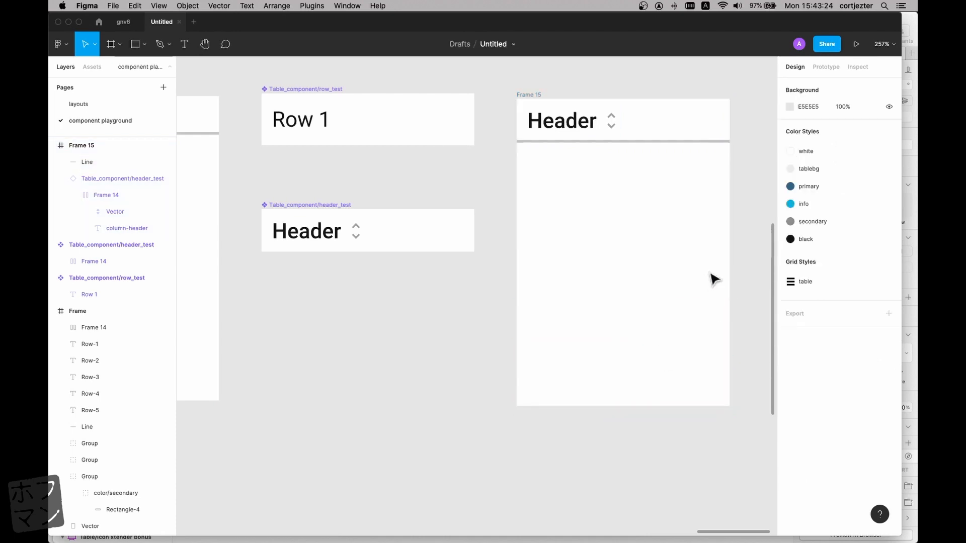
# - Insert an instance of the row_test component directly below the header at X 0, Y 32
pyautogui.click(92, 67)
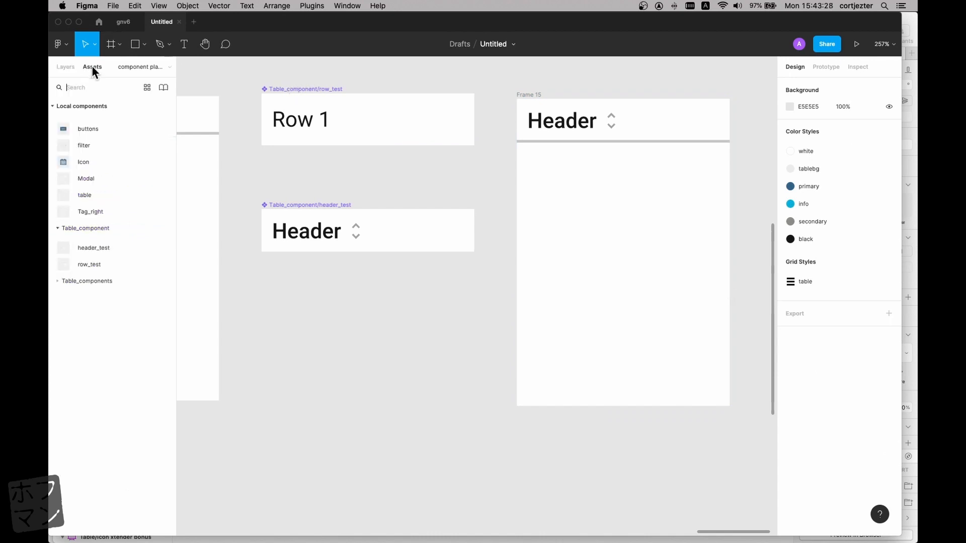
pyautogui.click(80, 264)
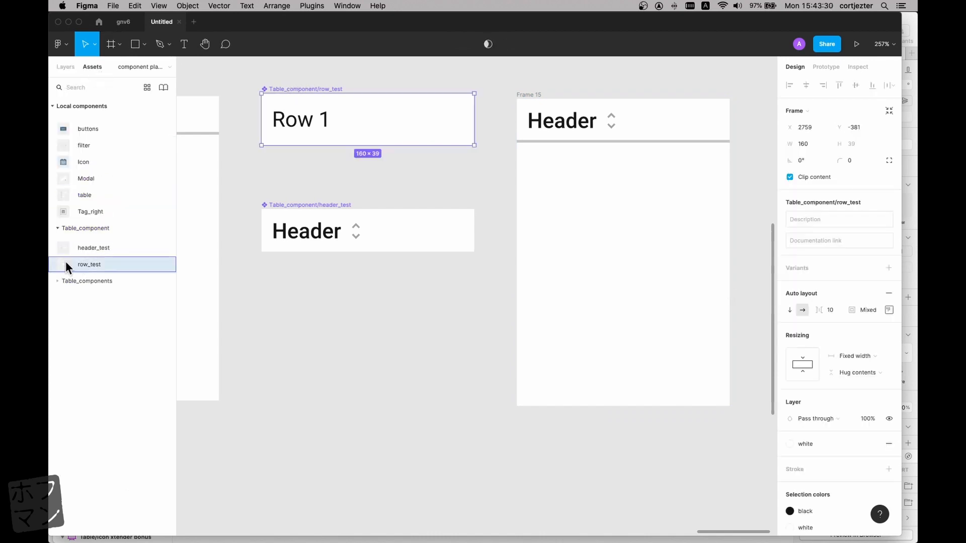
pyautogui.moveTo(66, 264); pyautogui.dragTo(582, 172)
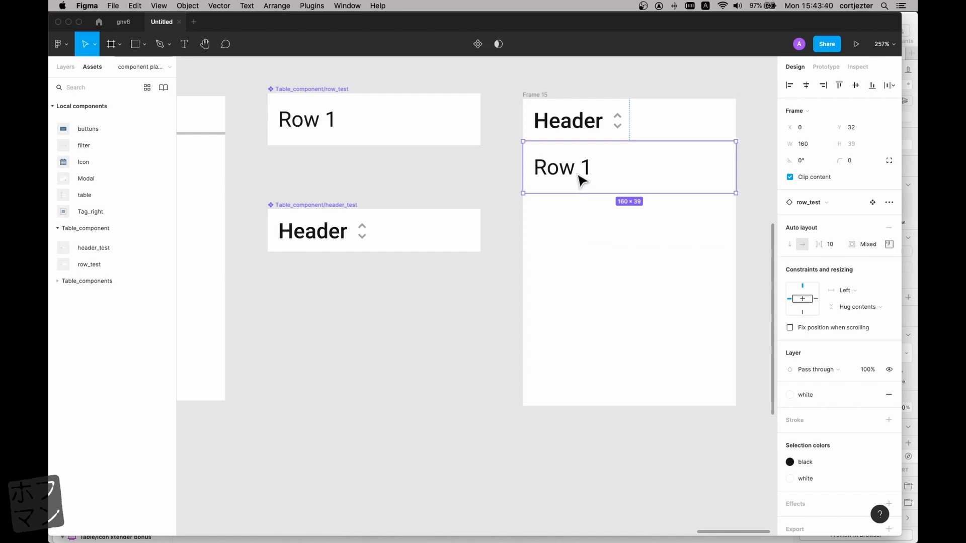
# - Duplicate the row instance downward until five rows are stacked, and shorten the table frame to a height of 227
pyautogui.moveTo(578, 176); pyautogui.dragTo(579, 229)
pyautogui.press('super+d')
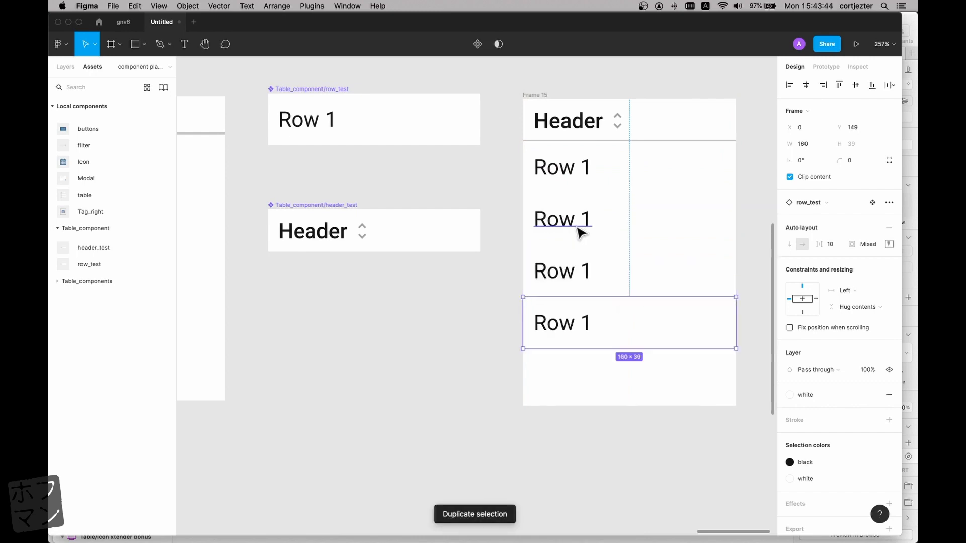
pyautogui.press('super+d')
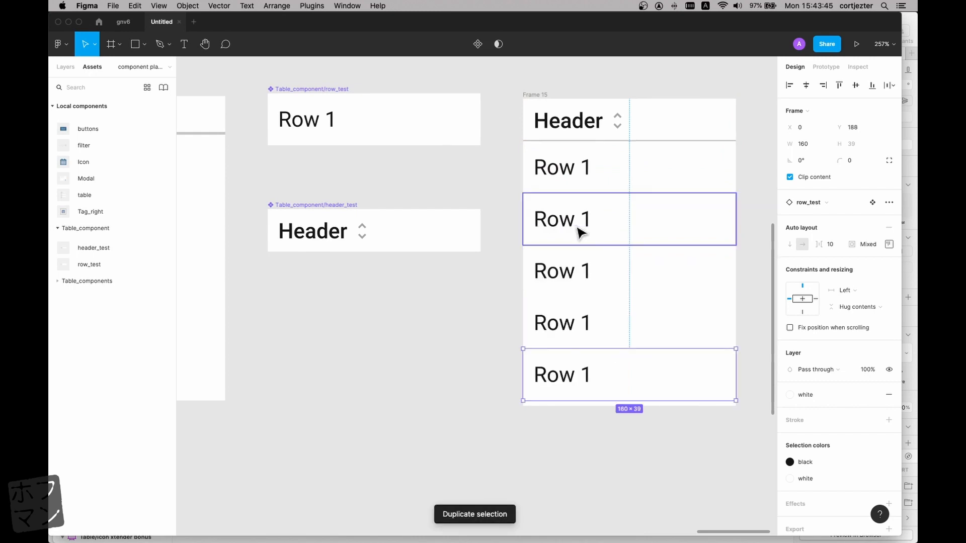
pyautogui.click(542, 96)
pyautogui.moveTo(585, 405); pyautogui.dragTo(585, 401)
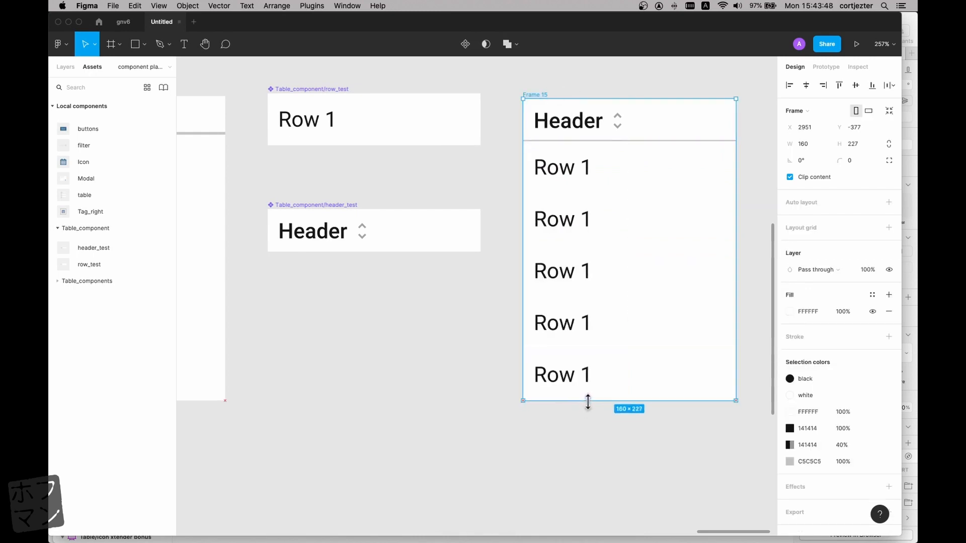
# - Recolor the backgrounds of the first, third and fifth rows in the table frame with the tablebg color style
pyautogui.click(622, 188)
pyautogui.scroll(-2, 636, 287)
pyautogui.keyDown('shift'); pyautogui.click(636, 287); pyautogui.keyUp('shift')
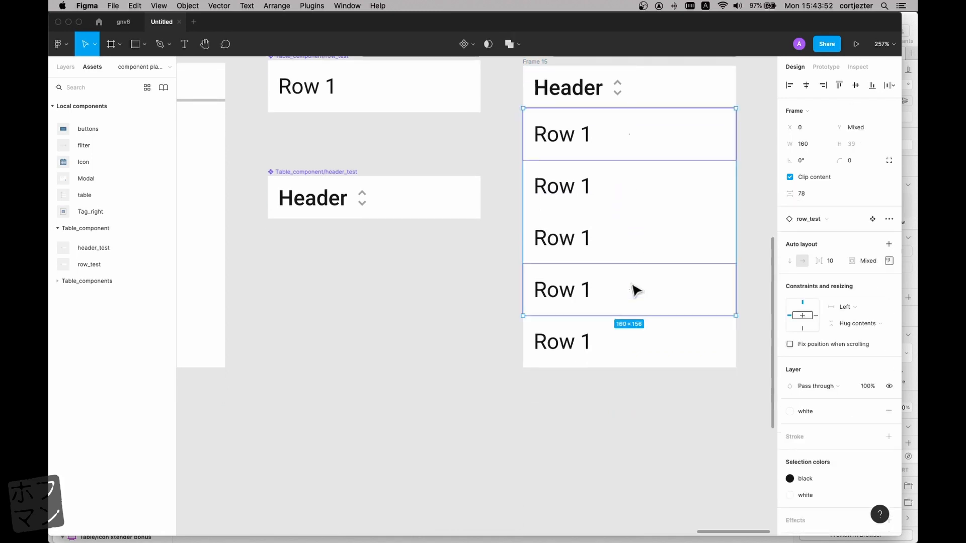
pyautogui.click(622, 189)
pyautogui.click(605, 146)
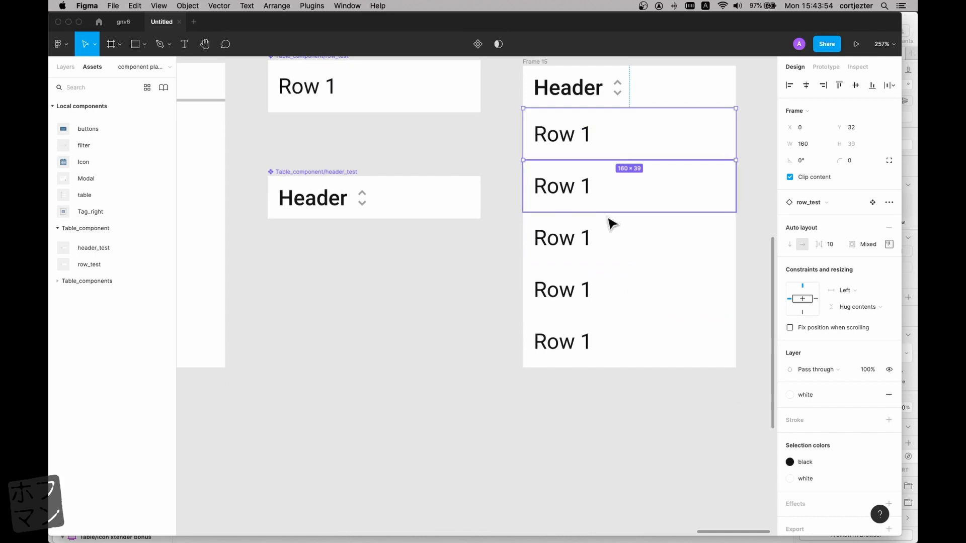
pyautogui.keyDown('shift'); pyautogui.click(618, 235); pyautogui.keyUp('shift')
pyautogui.keyDown('shift'); pyautogui.click(601, 330); pyautogui.keyUp('shift')
pyautogui.hscroll(1, 599, 339)
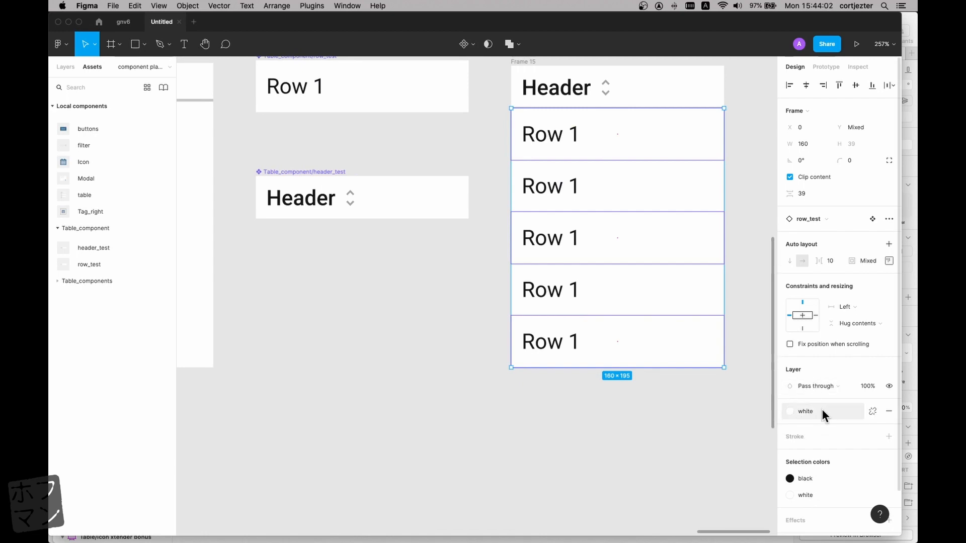
pyautogui.scroll(-2, 822, 409)
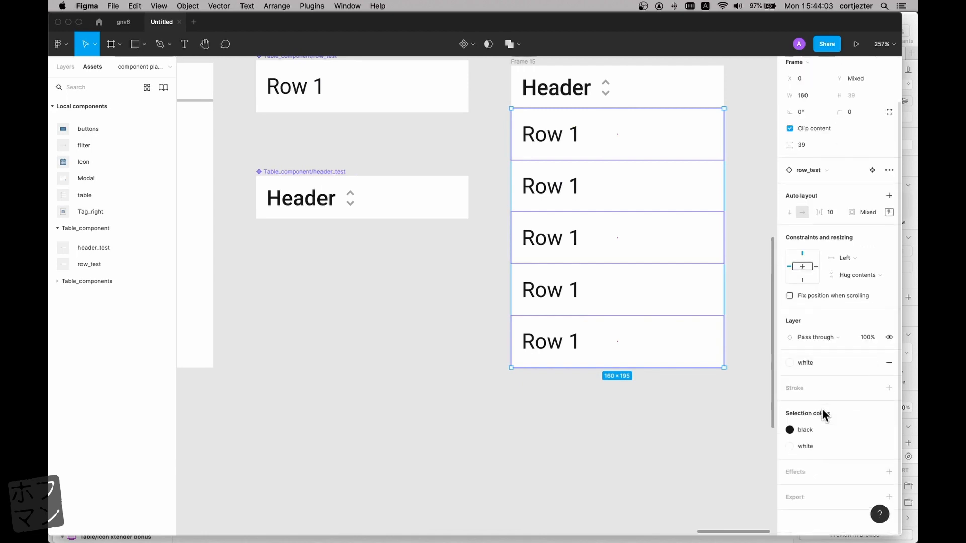
pyautogui.click(819, 446)
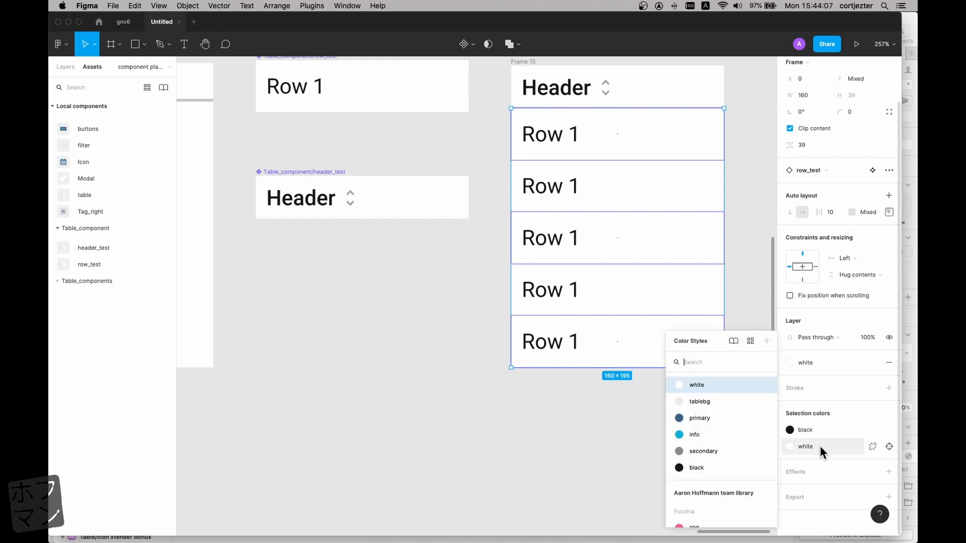
pyautogui.click(720, 406)
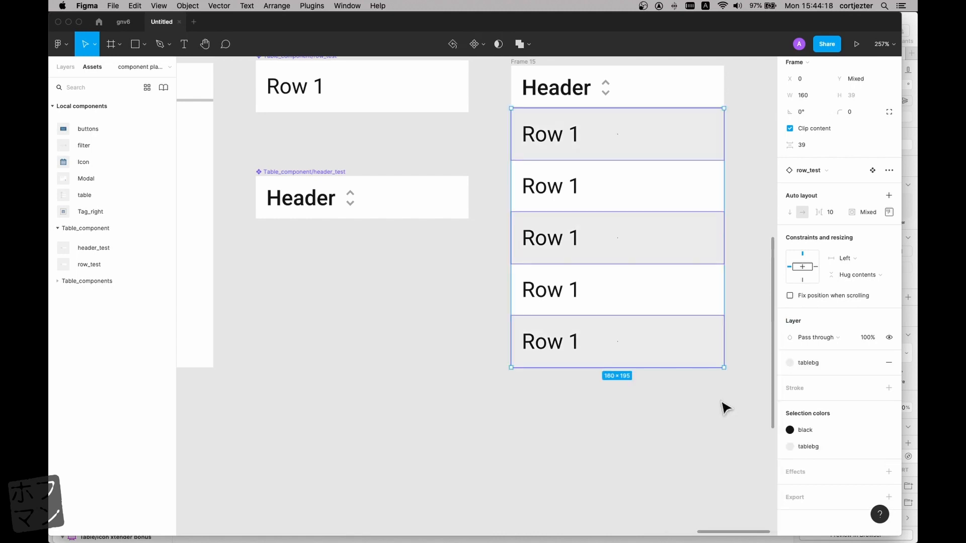
pyautogui.click(722, 402)
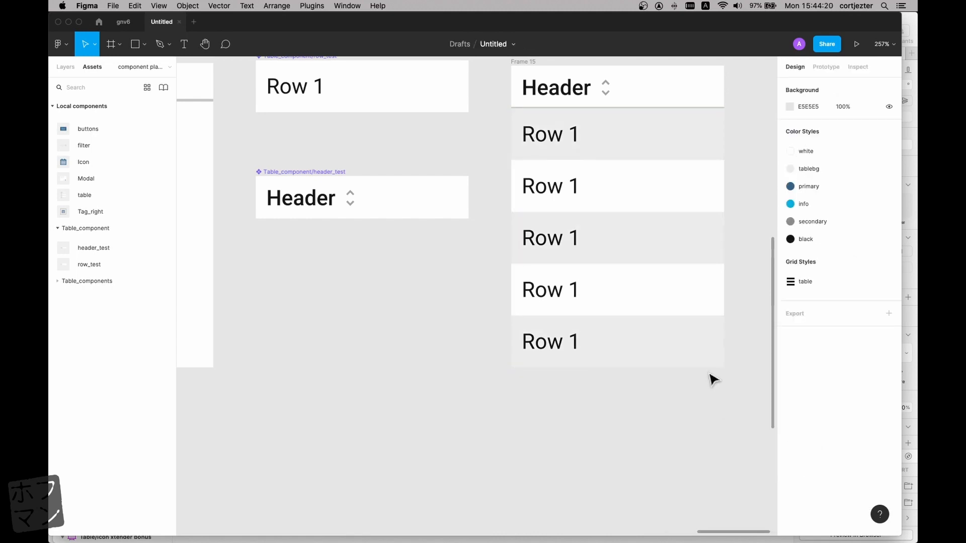
# - Extend the table frame downward to a height of 412, leaving empty space below the five rows
pyautogui.click(631, 154)
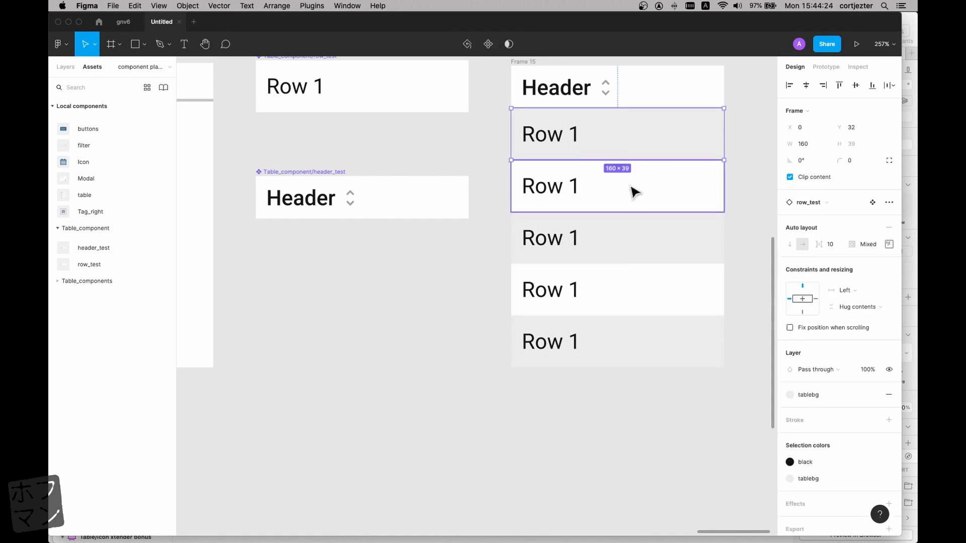
pyautogui.scroll(1, 633, 190)
pyautogui.hscroll(2, 630, 188)
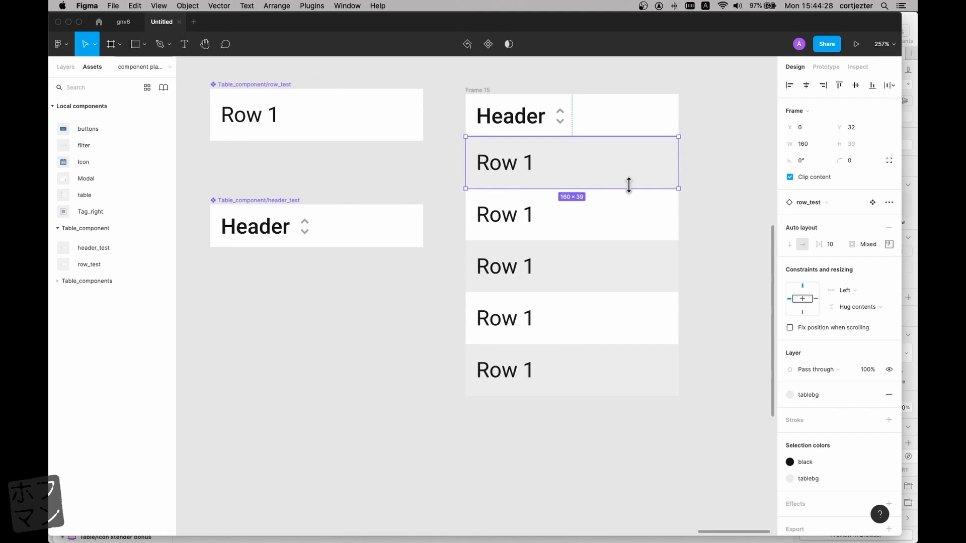
pyautogui.click(482, 92)
pyautogui.scroll(3, 583, 173)
pyautogui.scroll(-5, 583, 176)
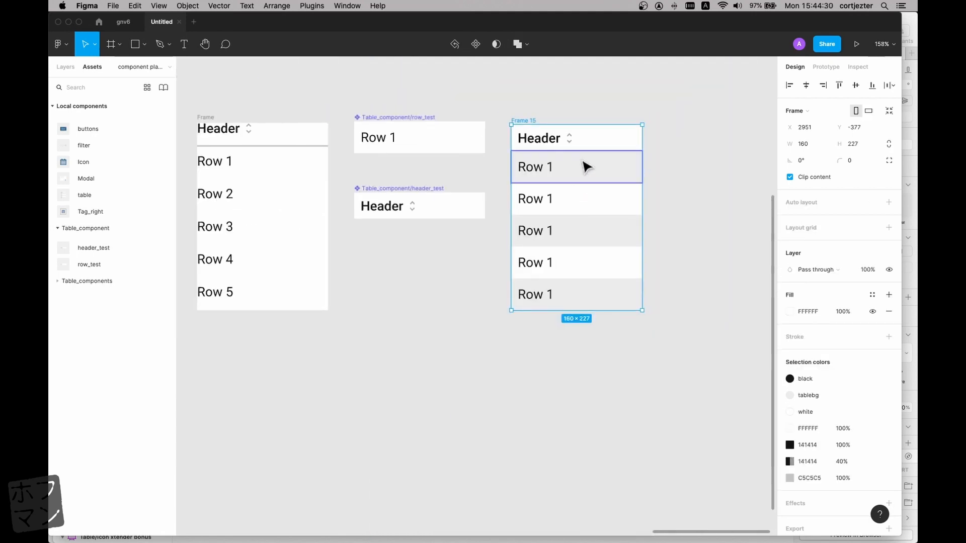
pyautogui.moveTo(557, 311); pyautogui.dragTo(555, 461)
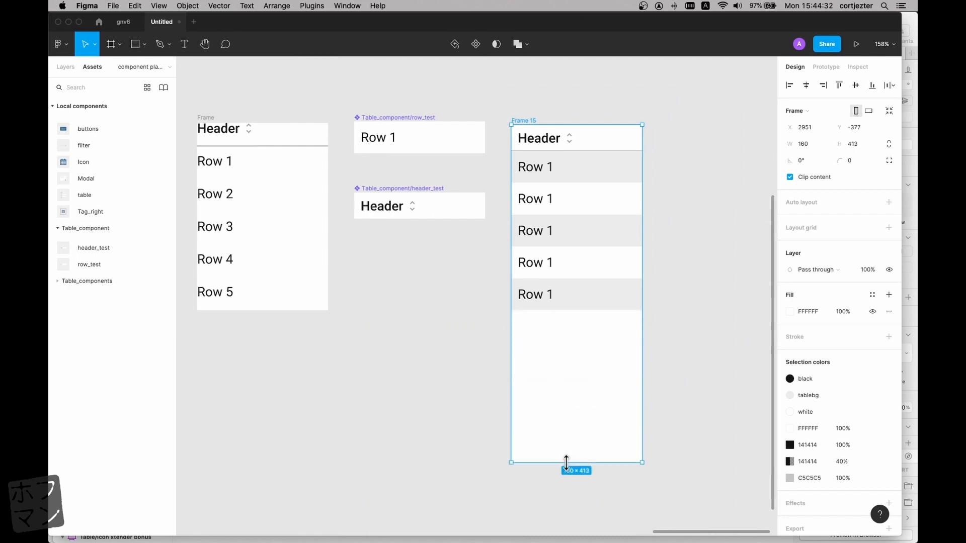
# - Duplicate the last two rows directly below, continuing the alternating colors to seven rows
pyautogui.click(576, 296)
pyautogui.keyDown('shift'); pyautogui.click(573, 268); pyautogui.keyUp('shift')
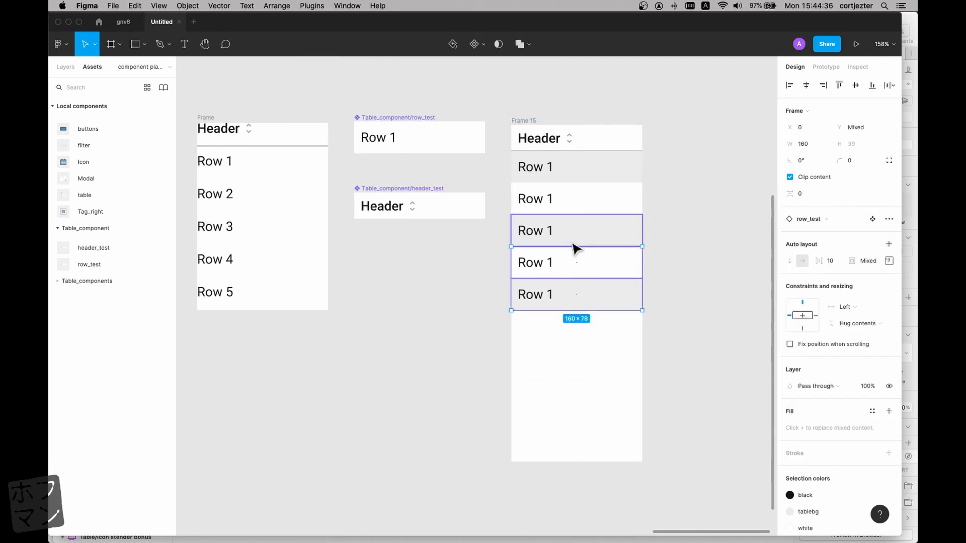
pyautogui.moveTo(570, 269); pyautogui.dragTo(575, 332)
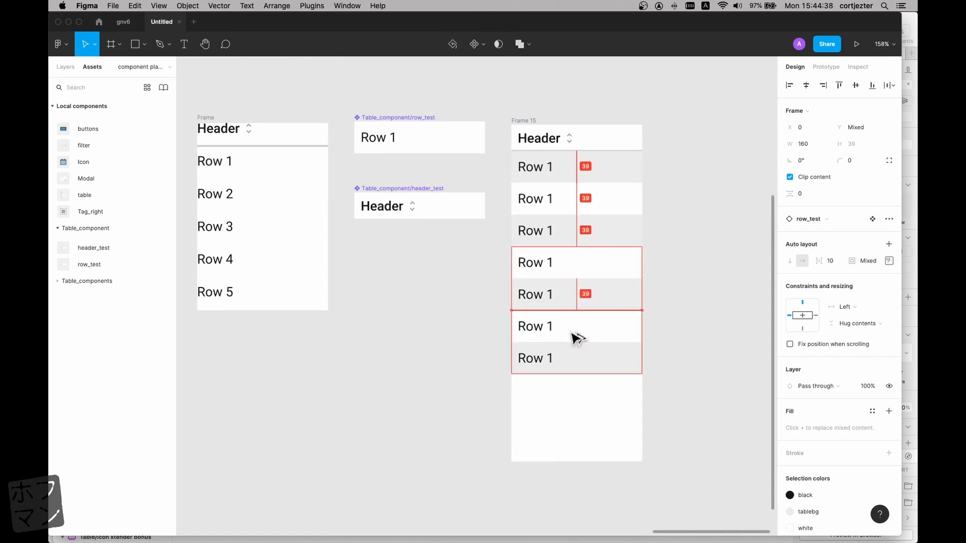
pyautogui.click(673, 276)
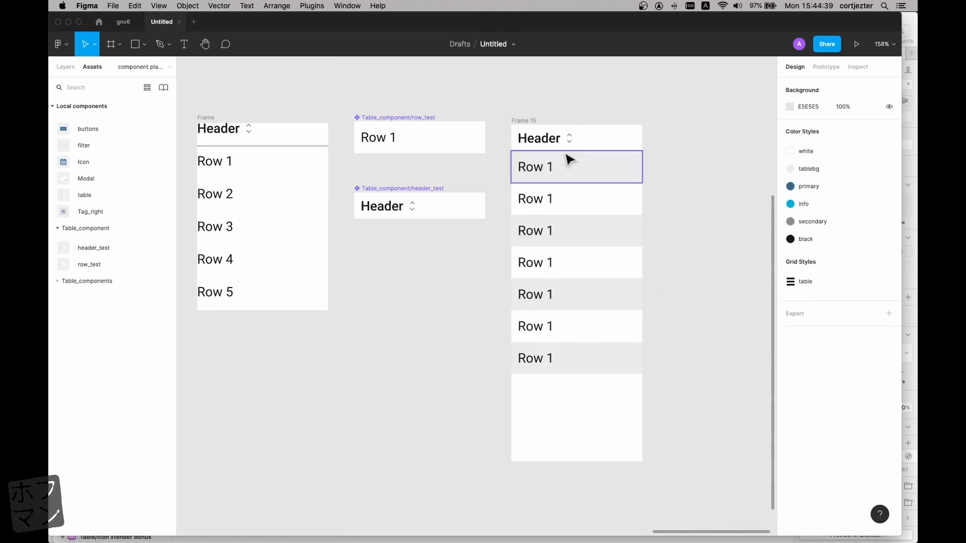
# - Shorten the table frame to a height of 227 to hide the extra rows, and lengthen it to 305 to fit all seven
pyautogui.click(533, 126)
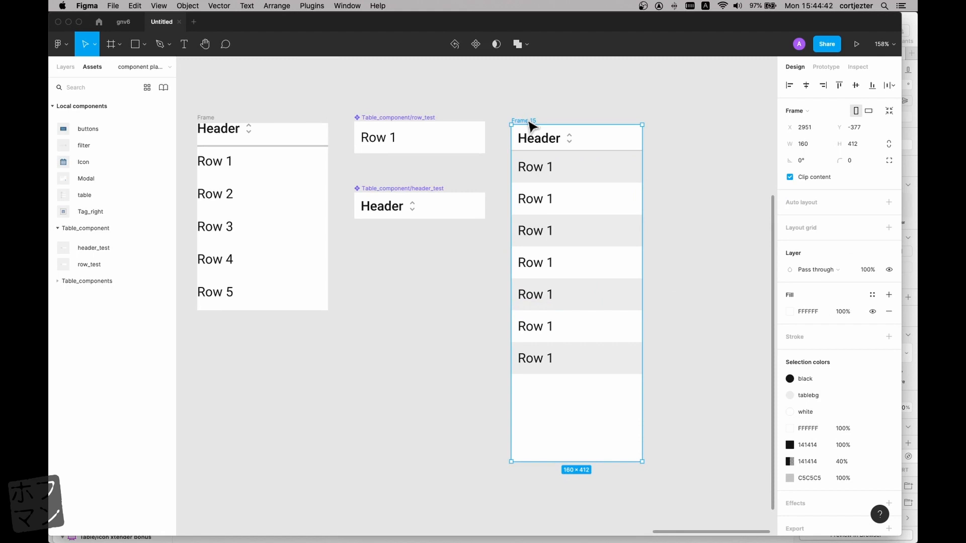
pyautogui.moveTo(542, 461); pyautogui.dragTo(555, 311)
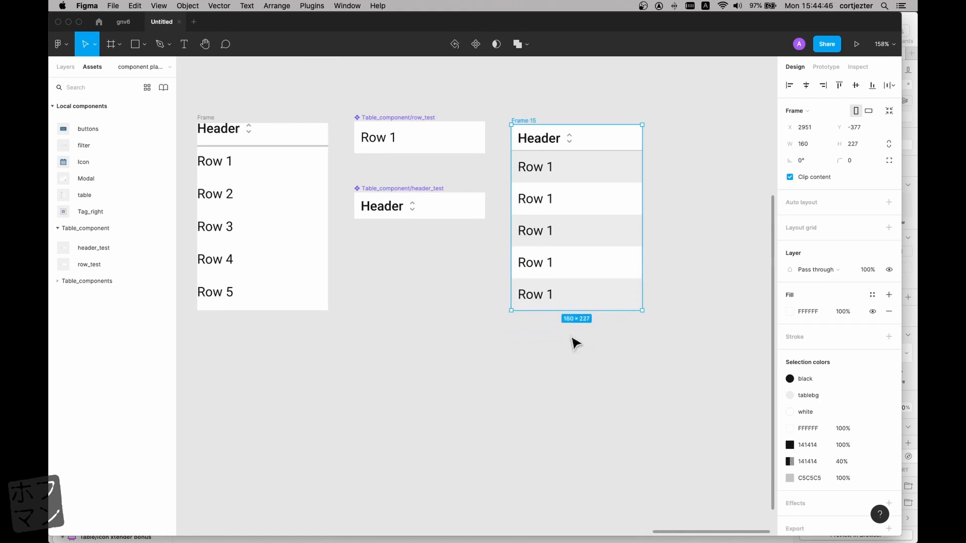
pyautogui.click(658, 357)
pyautogui.click(527, 120)
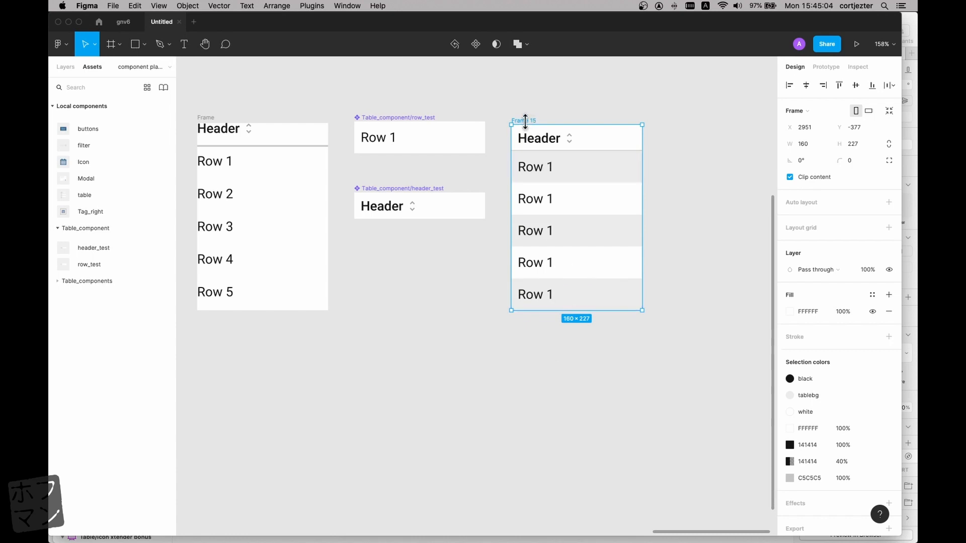
pyautogui.moveTo(545, 311); pyautogui.dragTo(549, 374)
pyautogui.click(654, 360)
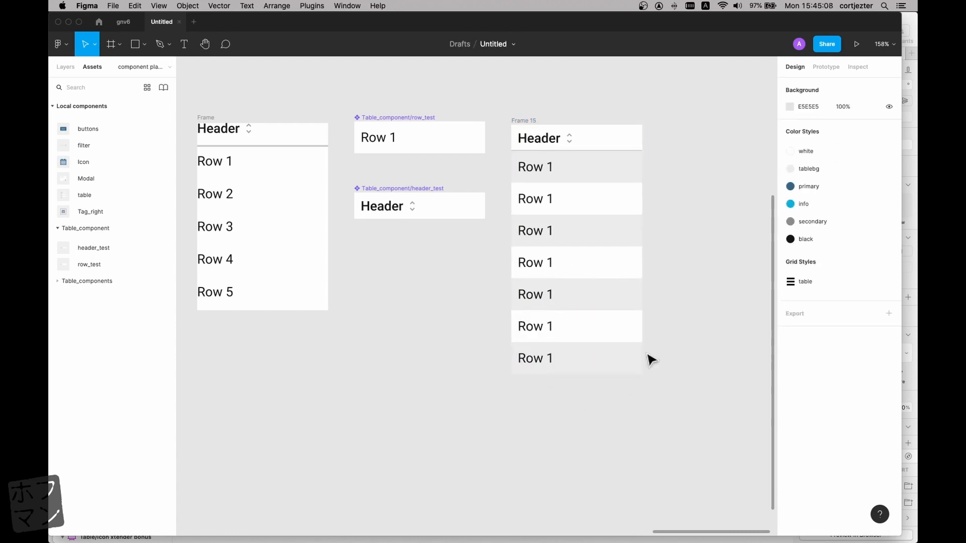
# - Select all seven row instances below the header and wrap them in a vertical auto layout frame
pyautogui.click(604, 360)
pyautogui.keyDown('shift'); pyautogui.click(601, 327); pyautogui.keyUp('shift')
pyautogui.keyDown('shift'); pyautogui.click(606, 294); pyautogui.keyUp('shift')
pyautogui.keyDown('shift'); pyautogui.click(604, 263); pyautogui.keyUp('shift')
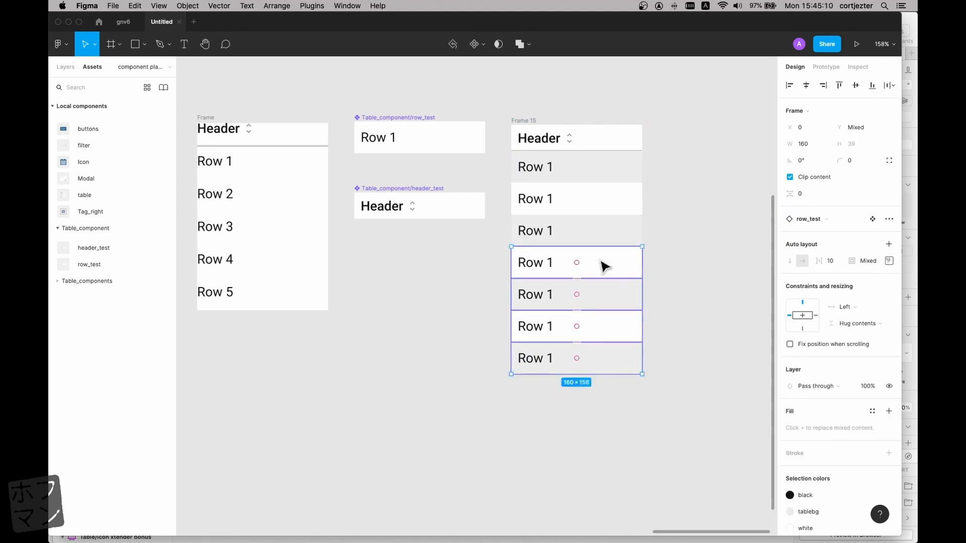
pyautogui.keyDown('shift'); pyautogui.click(601, 230); pyautogui.keyUp('shift')
pyautogui.keyDown('shift'); pyautogui.click(599, 203); pyautogui.keyUp('shift')
pyautogui.keyDown('shift'); pyautogui.click(608, 171); pyautogui.keyUp('shift')
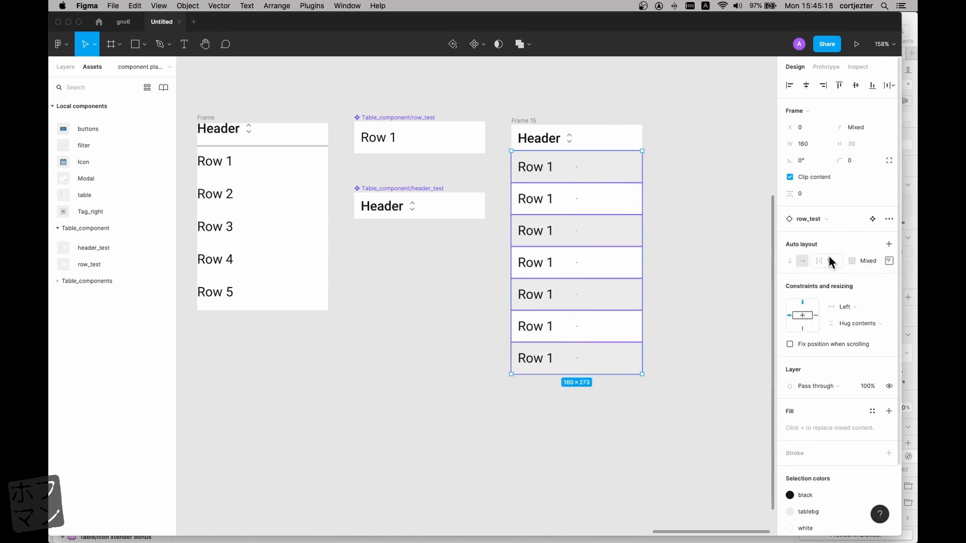
pyautogui.click(65, 66)
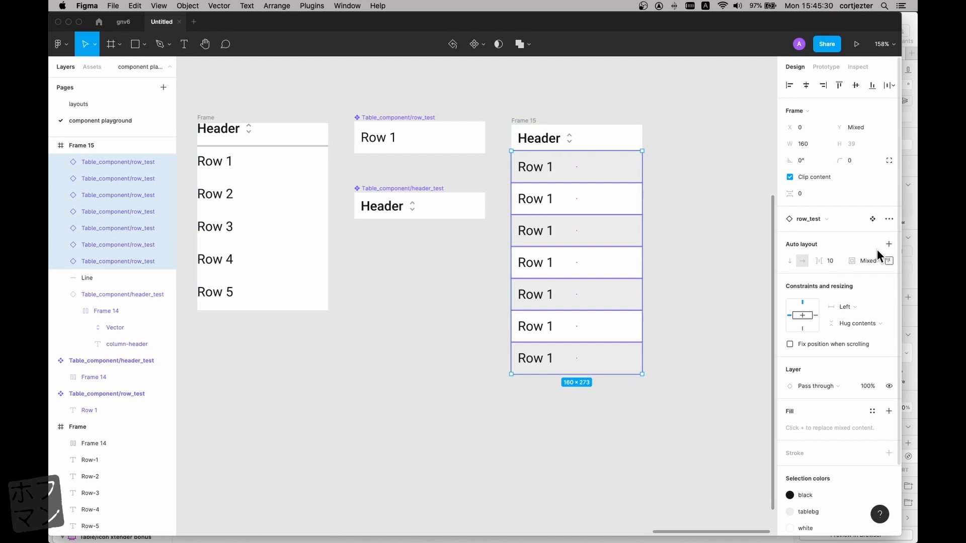
pyautogui.hotkey('shift', 'a')
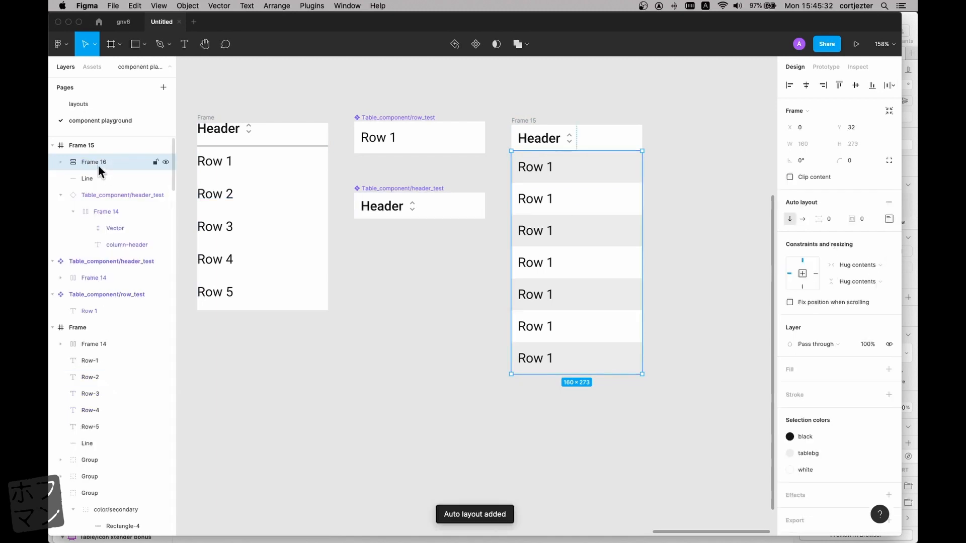
# - Examine the rows nested in the new auto layout frame and its alignment and padding settings
pyautogui.click(60, 161)
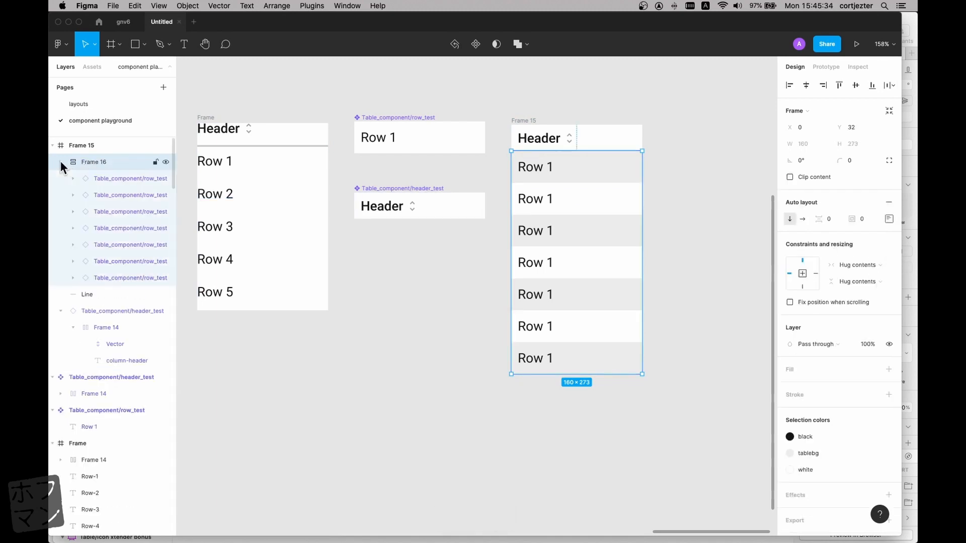
pyautogui.click(60, 162)
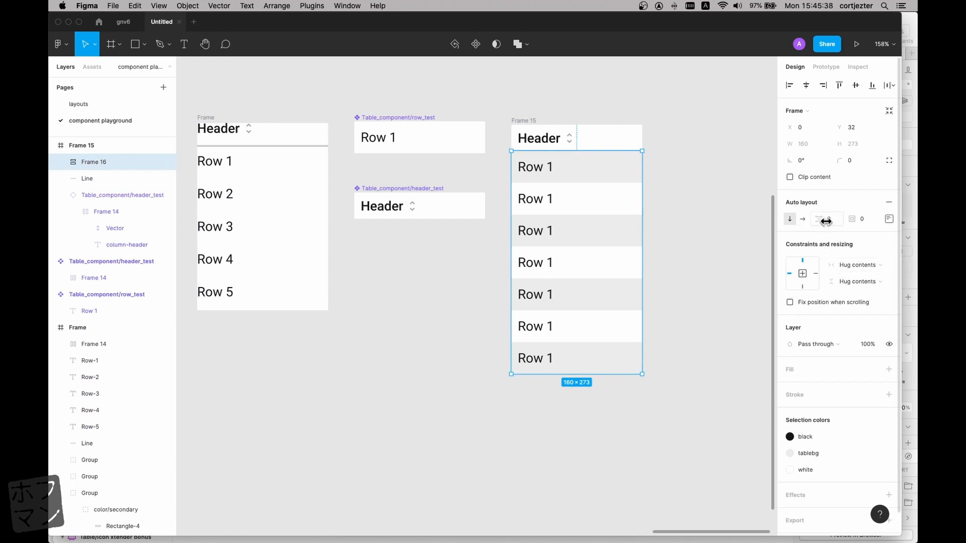
pyautogui.click(884, 219)
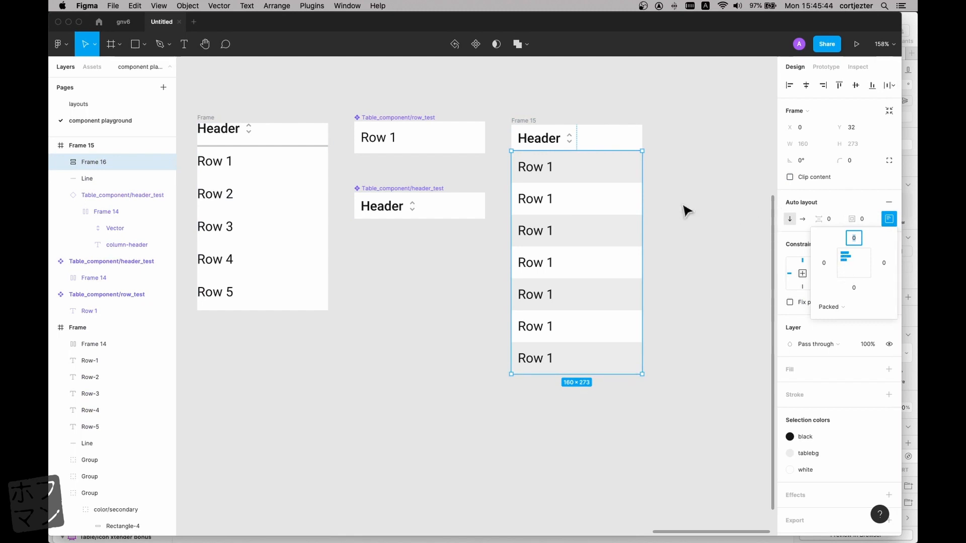
pyautogui.click(112, 165)
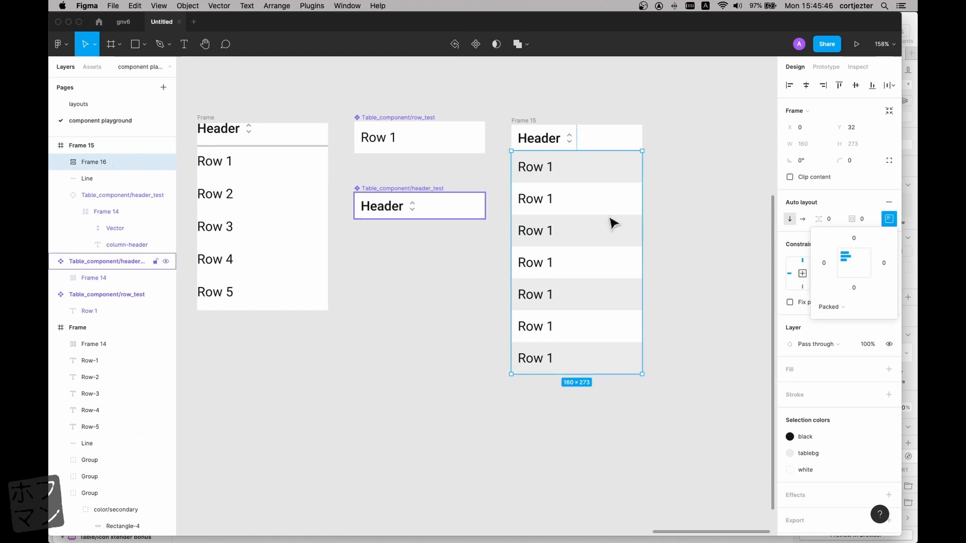
pyautogui.click(835, 186)
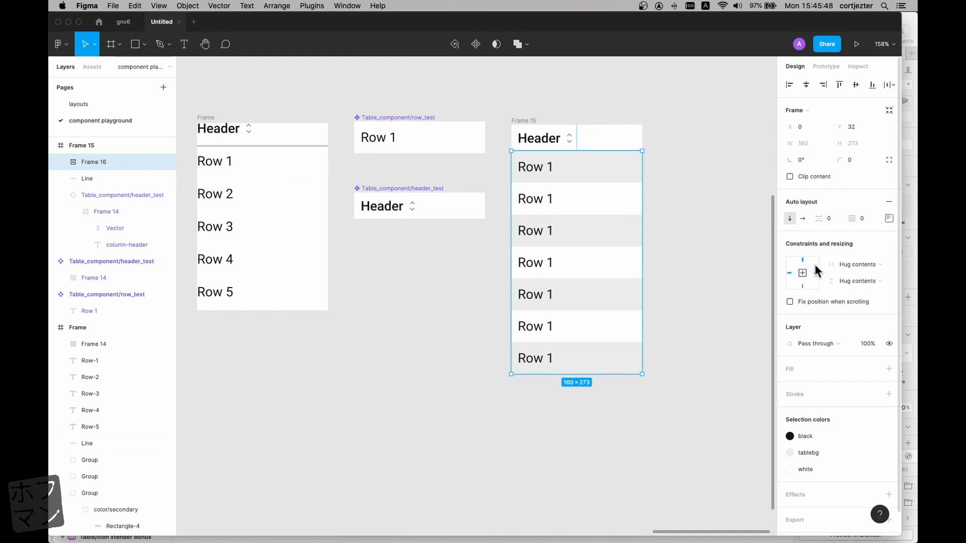
# - Try Fixed horizontal resizing on the rows' auto layout frame, test it by widening the table frame, and undo these changes
pyautogui.scroll(-1, 814, 264)
pyautogui.click(849, 246)
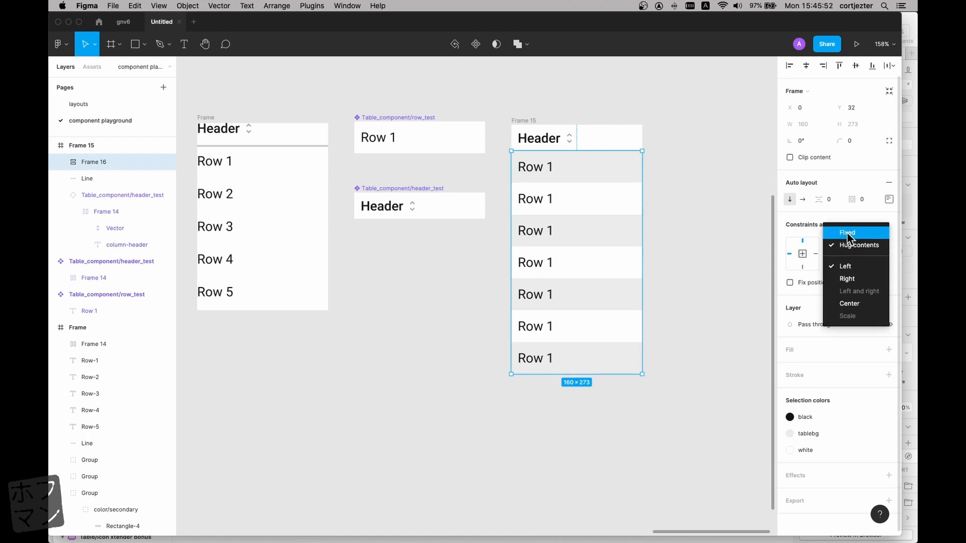
pyautogui.press('Escape')
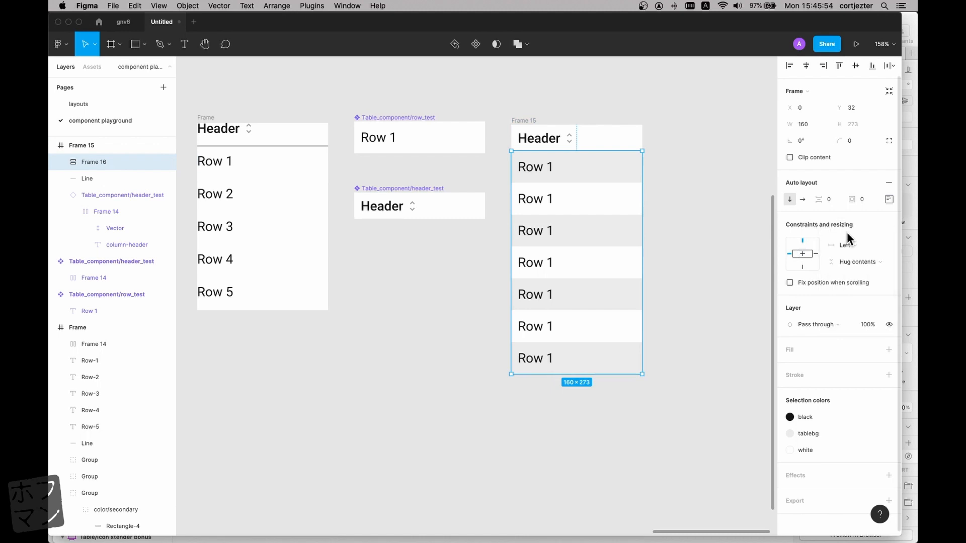
pyautogui.click(528, 129)
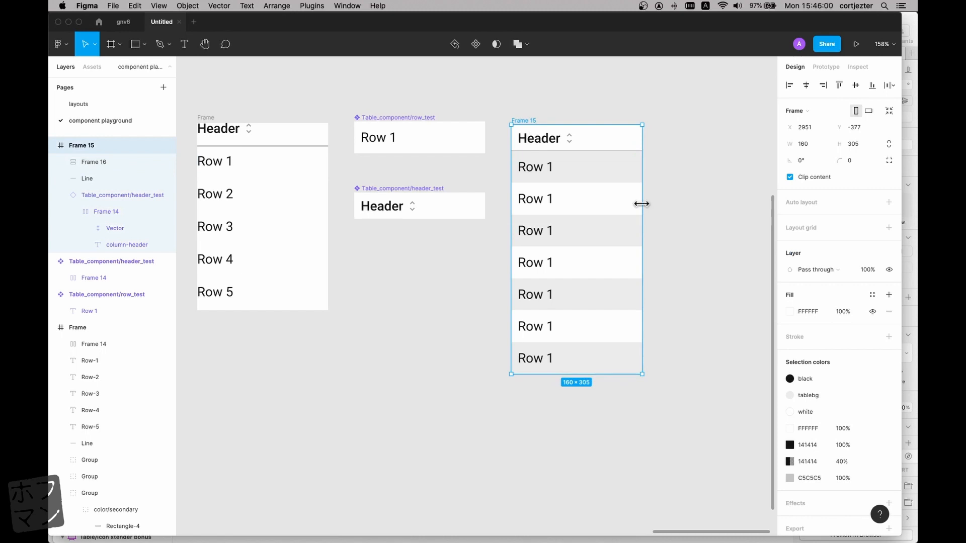
pyautogui.moveTo(642, 204); pyautogui.dragTo(715, 212)
pyautogui.press('super+z')
# - Set the rows' auto layout frame to Fixed horizontal resizing with the Left and right constraint
pyautogui.click(114, 166)
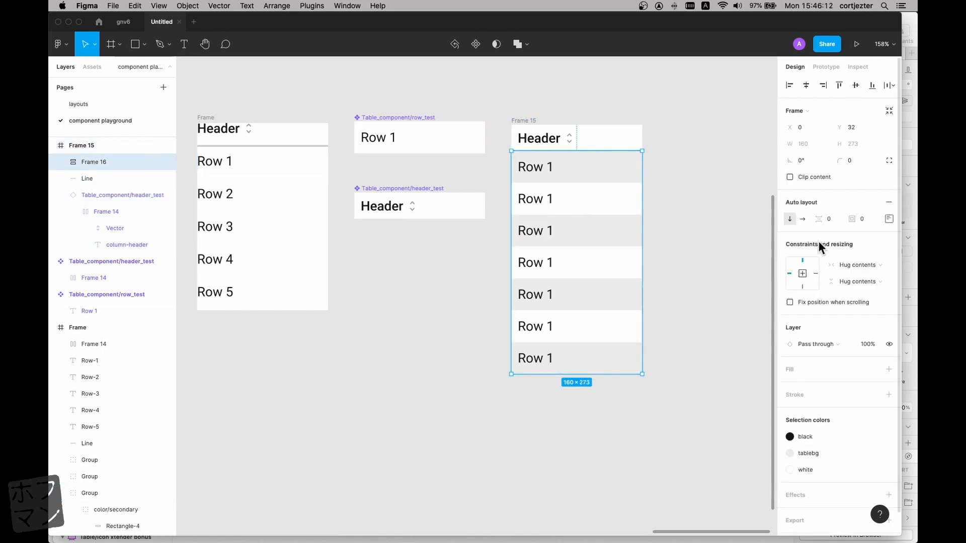
pyautogui.click(853, 267)
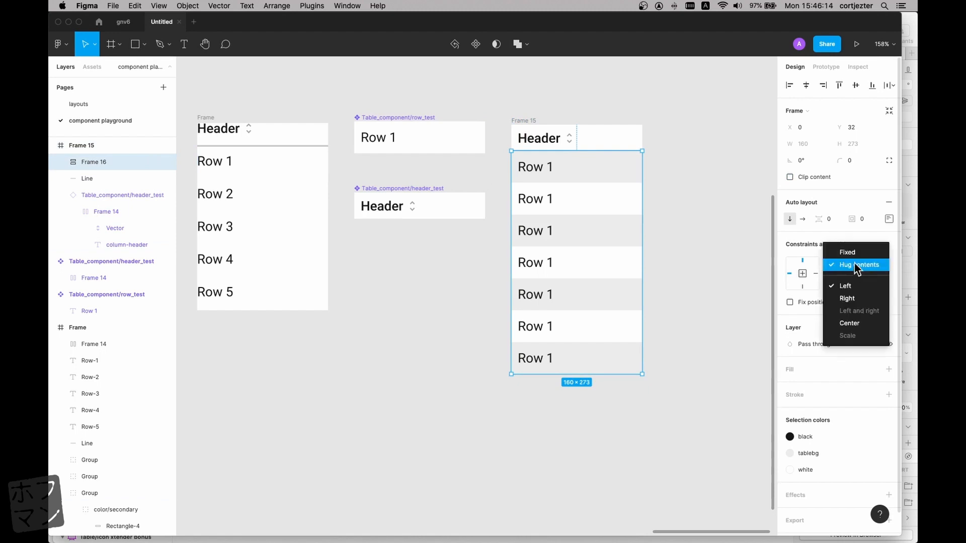
pyautogui.click(855, 254)
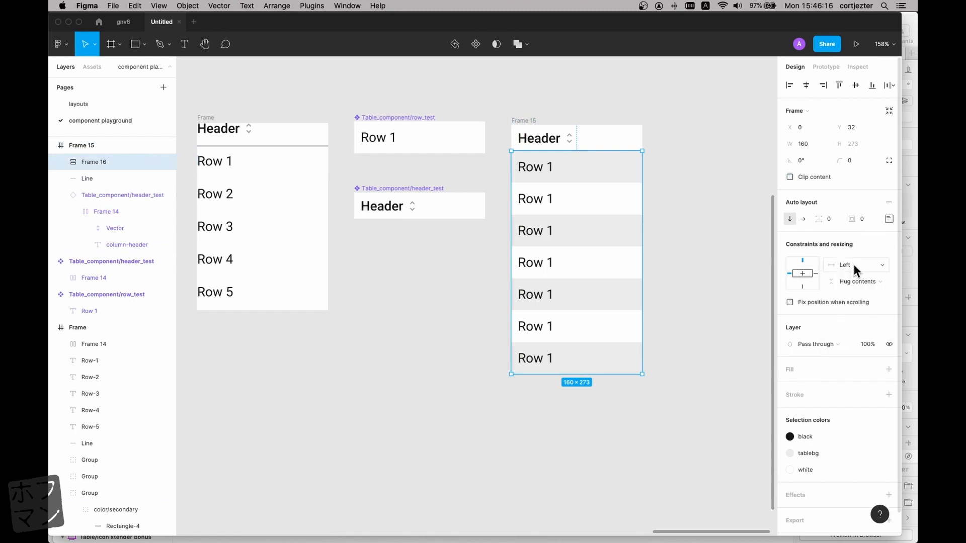
pyautogui.click(853, 265)
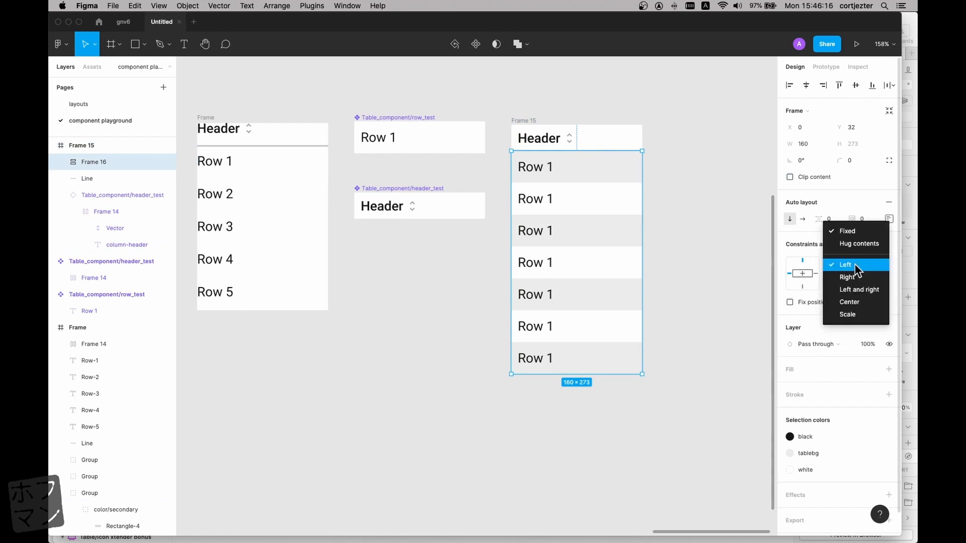
pyautogui.click(857, 290)
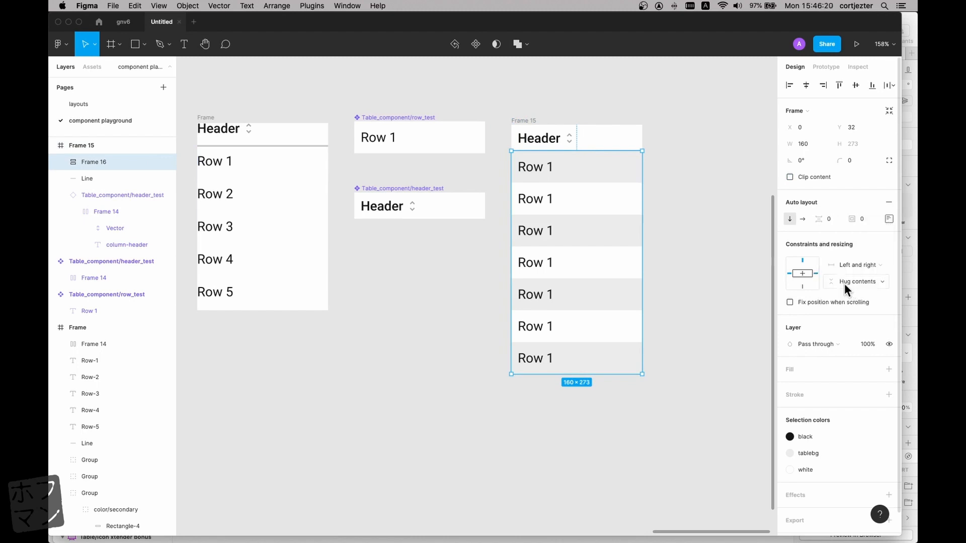
# - Test the table frame by widening it with the rows still at fixed width, and undo the resize
pyautogui.click(524, 122)
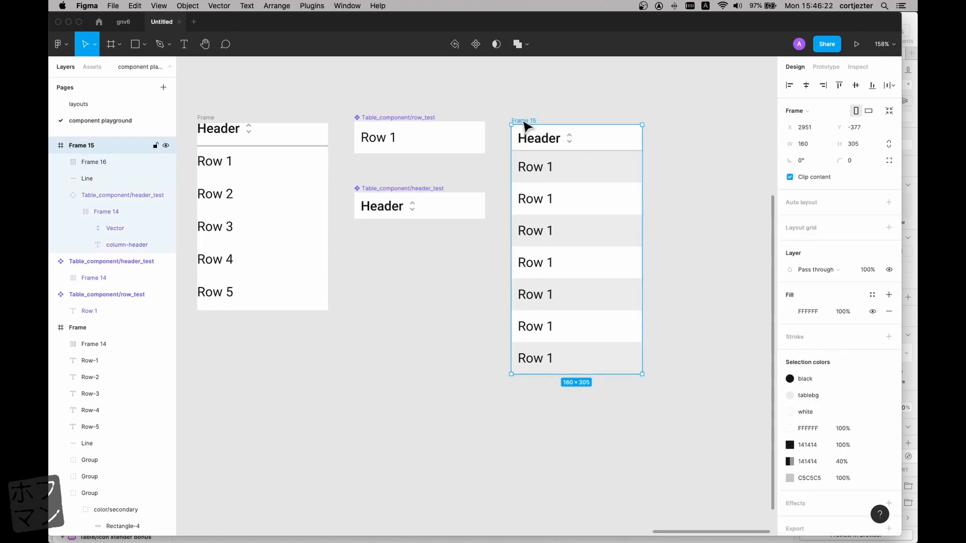
pyautogui.moveTo(642, 220); pyautogui.dragTo(701, 224)
pyautogui.press('super+z')
# - Set all seven row instances in the rows' auto layout frame to Fill container horizontally
pyautogui.keyDown('super'); pyautogui.click(608, 179); pyautogui.keyUp('super')
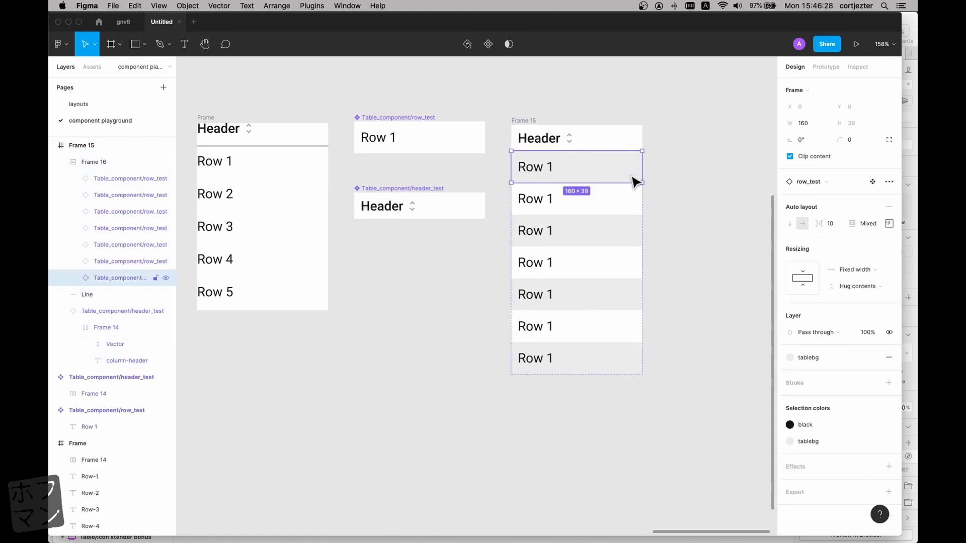
pyautogui.keyDown('shift'); pyautogui.click(120, 182); pyautogui.keyUp('shift')
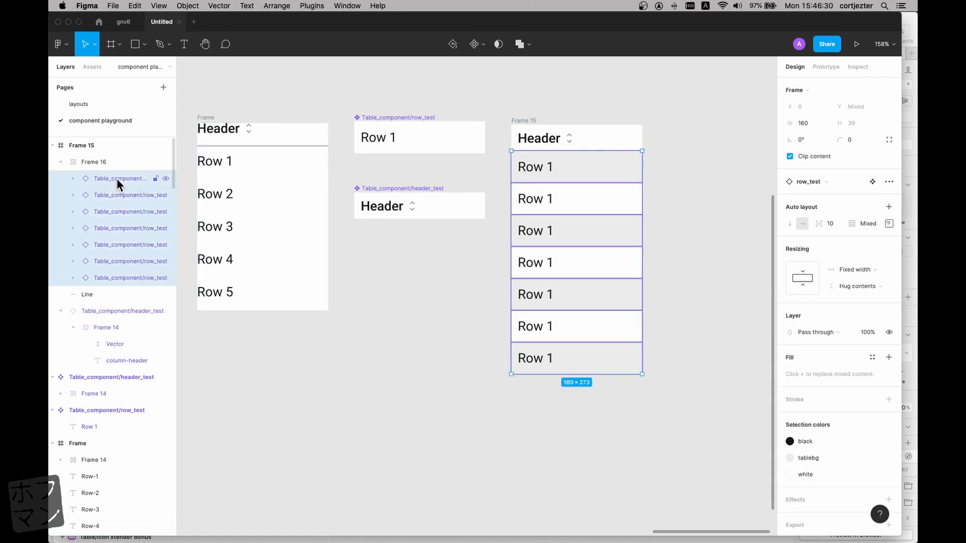
pyautogui.click(855, 271)
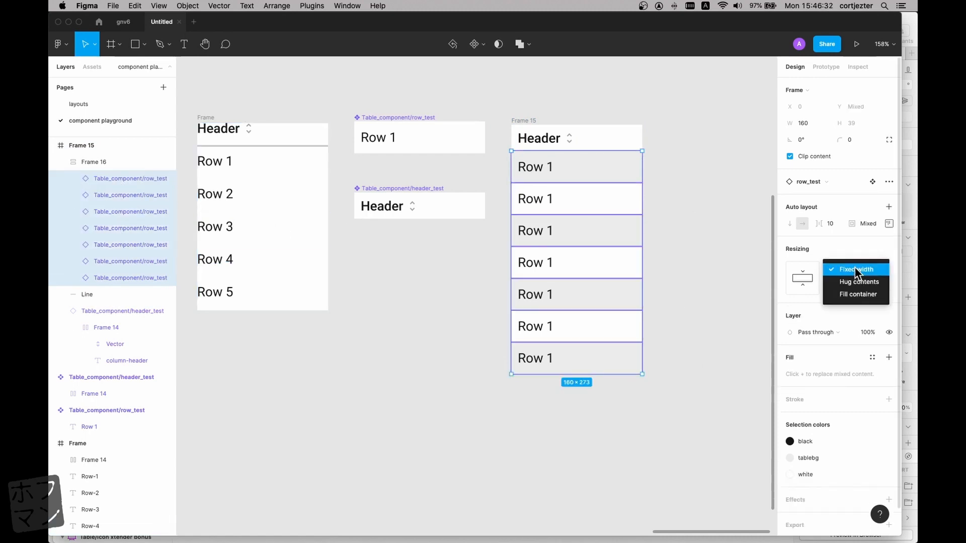
pyautogui.click(854, 296)
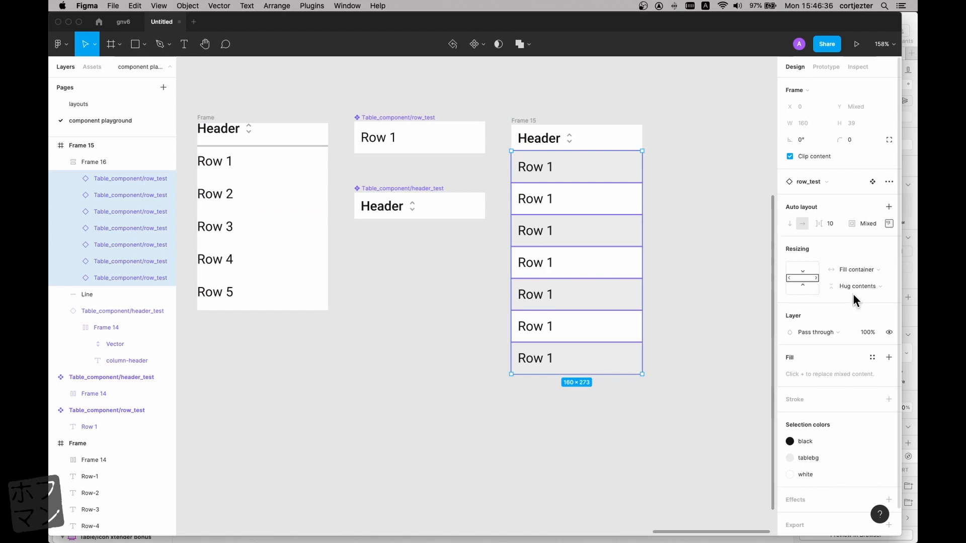
# - Test the row stretching by widening the table frame to 222, and undo the resize
pyautogui.click(524, 105)
pyautogui.click(523, 124)
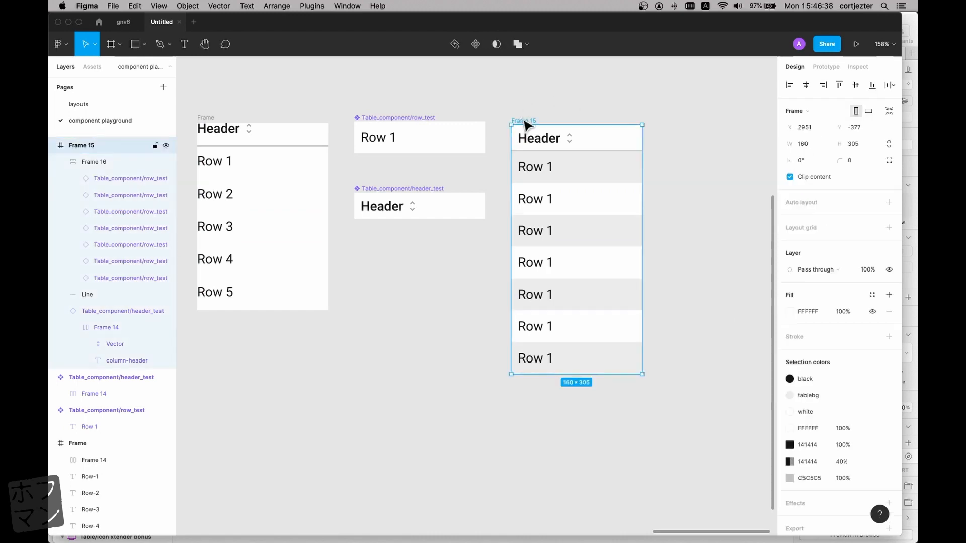
pyautogui.moveTo(642, 211); pyautogui.dragTo(693, 207)
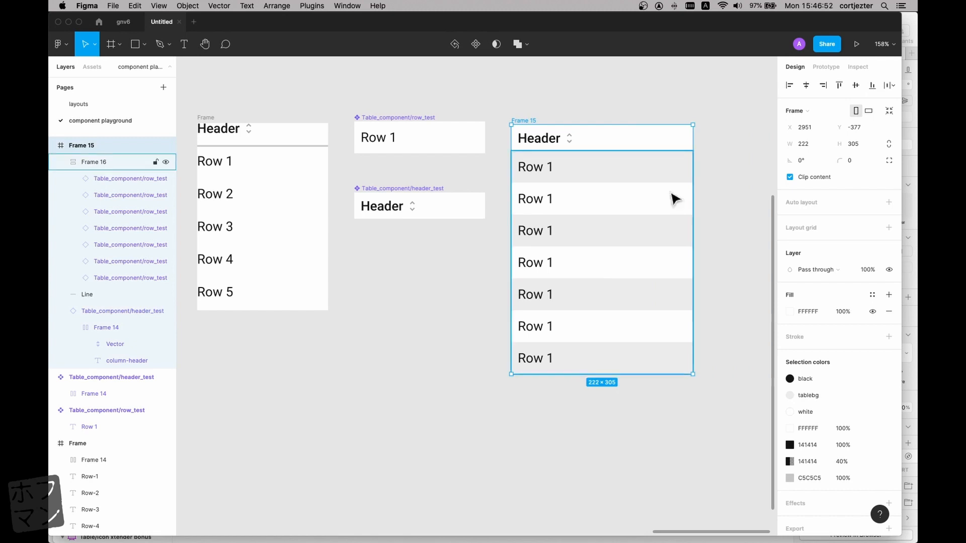
pyautogui.hotkey('ctrl', 'z')
pyautogui.click(685, 194)
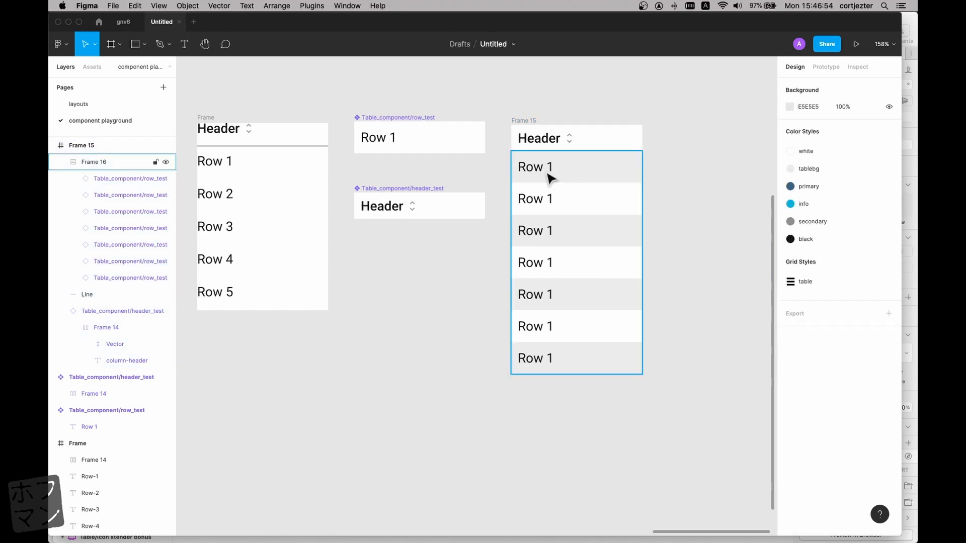
# - Shorten the table frame to a height of 227 so that it ends after the fifth row
pyautogui.click(527, 121)
pyautogui.moveTo(591, 374); pyautogui.dragTo(592, 311)
pyautogui.click(700, 311)
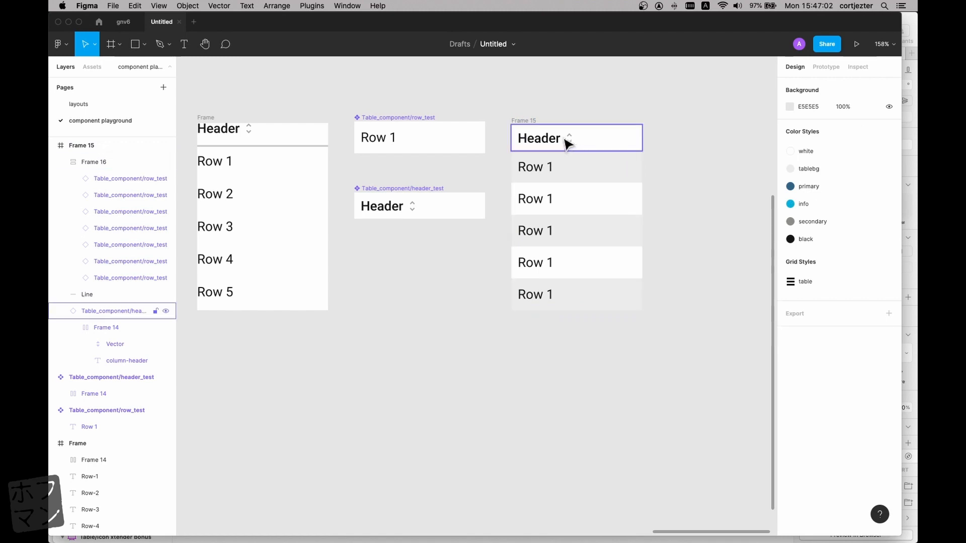
# - Convert the table frame into a component and name it Table_test/left
pyautogui.click(527, 122)
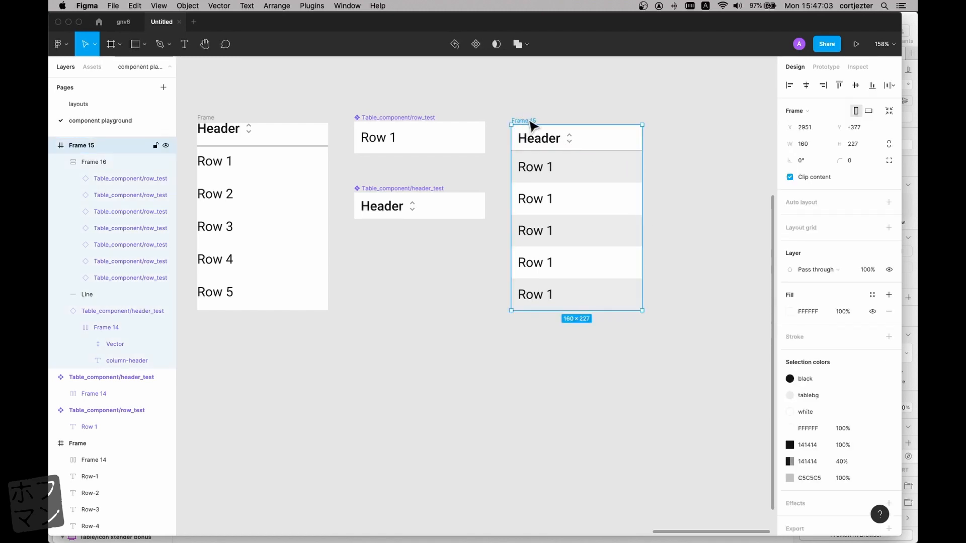
pyautogui.click(473, 45)
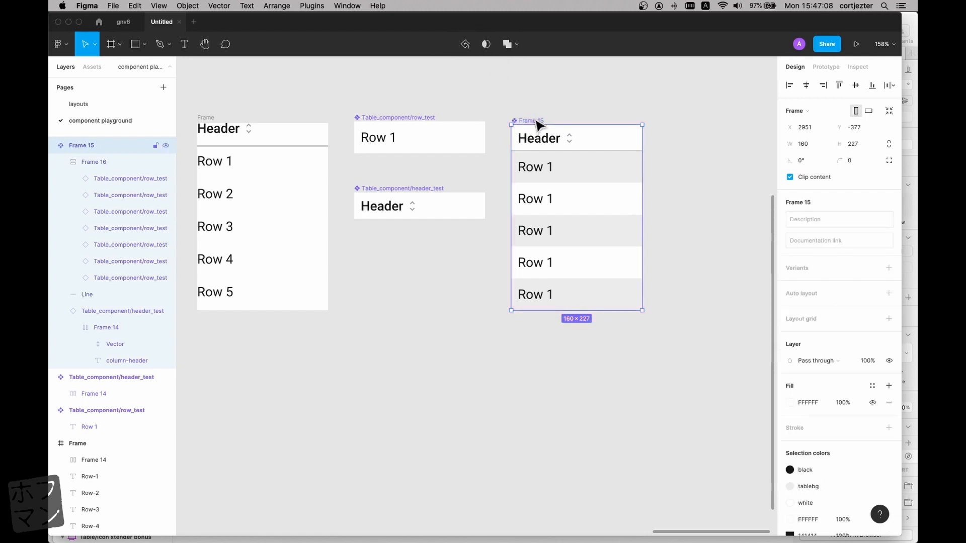
pyautogui.write('Table_test/left')
pyautogui.click(550, 103)
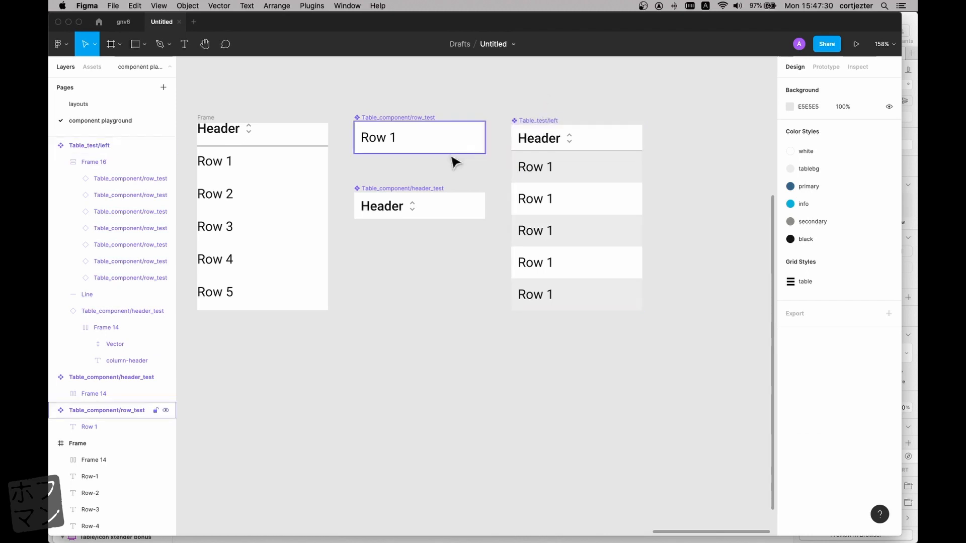
# - Move the header component down to make room and add a second variant to the row component, aligning the variant set with the tables
pyautogui.moveTo(409, 192); pyautogui.dragTo(402, 352)
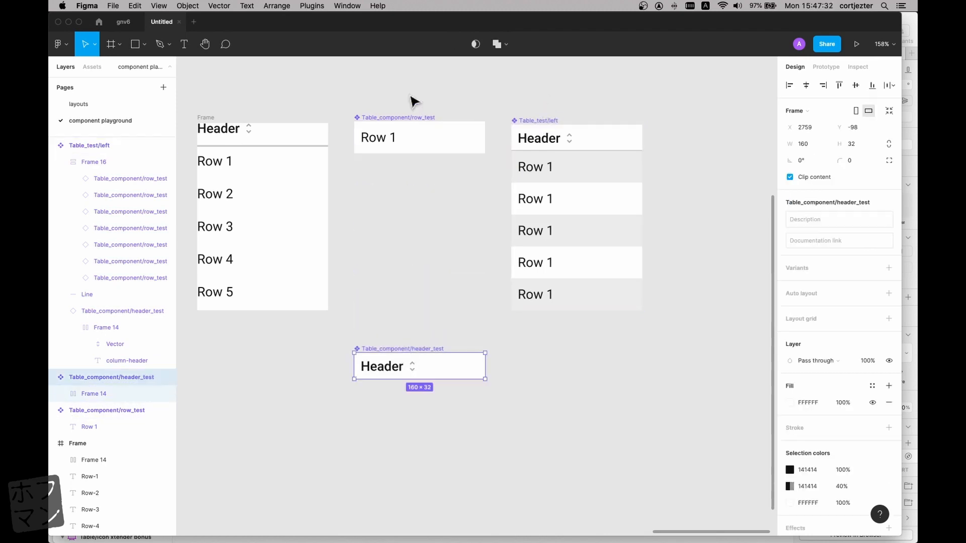
pyautogui.click(405, 125)
pyautogui.hotkey('shift', 'a')
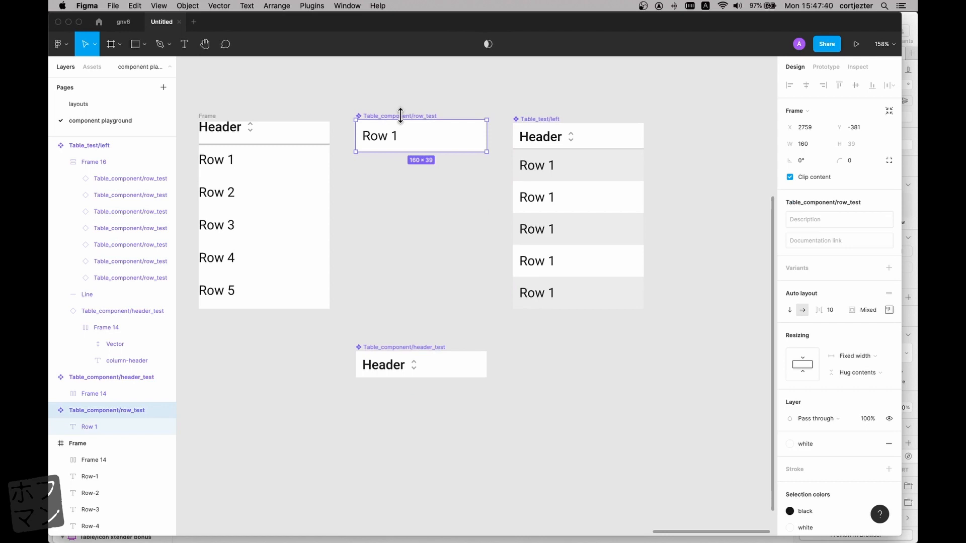
pyautogui.hscroll(-1, 401, 118)
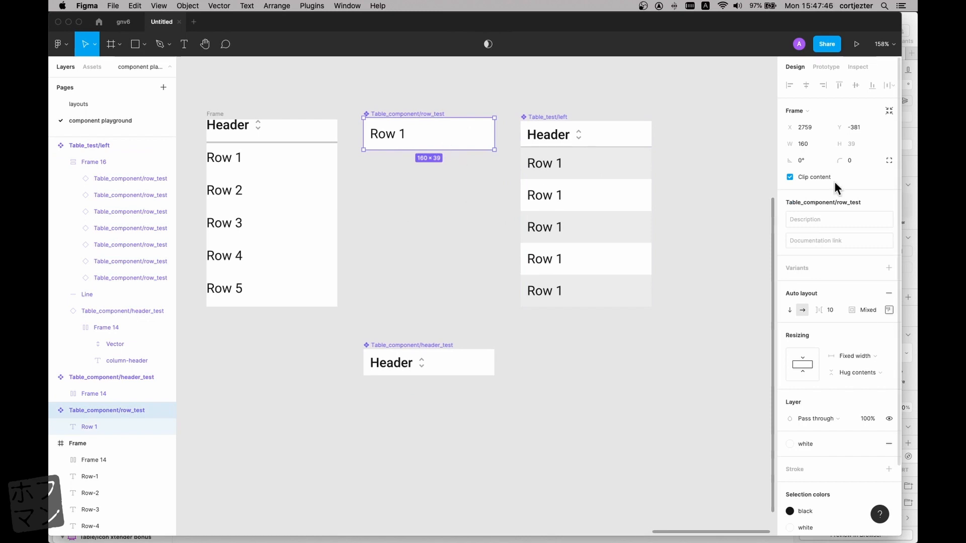
pyautogui.click(889, 268)
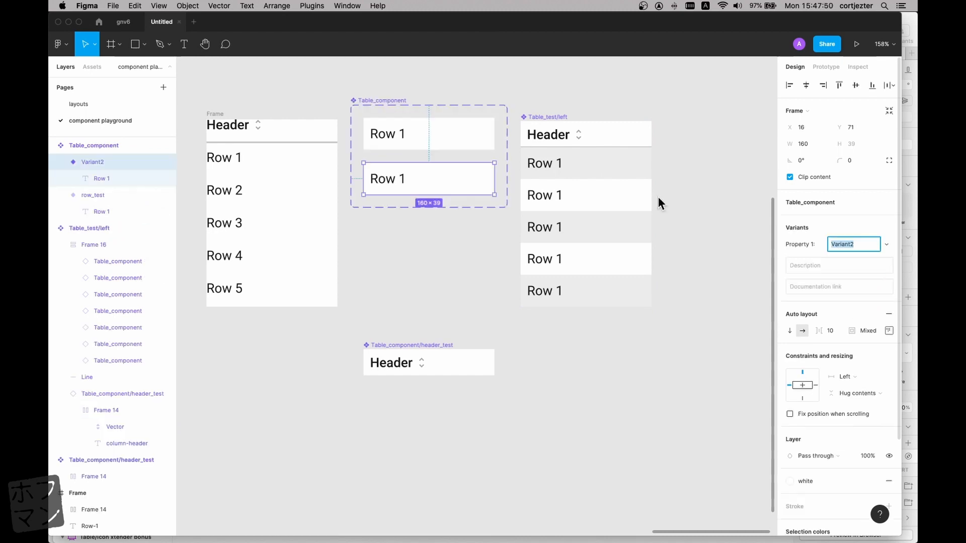
pyautogui.moveTo(384, 101); pyautogui.dragTo(385, 120)
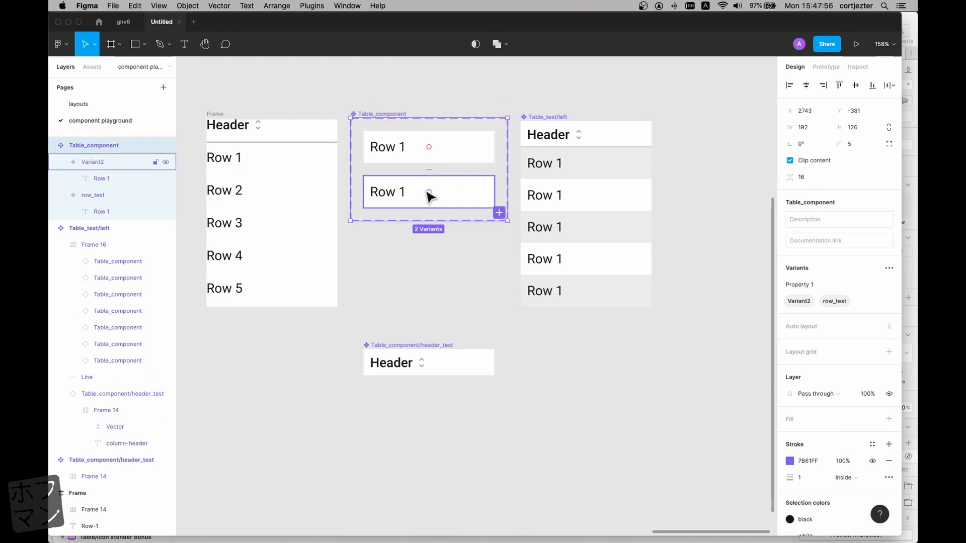
# - Rename the row component set's variant property to Justification
pyautogui.click(385, 200)
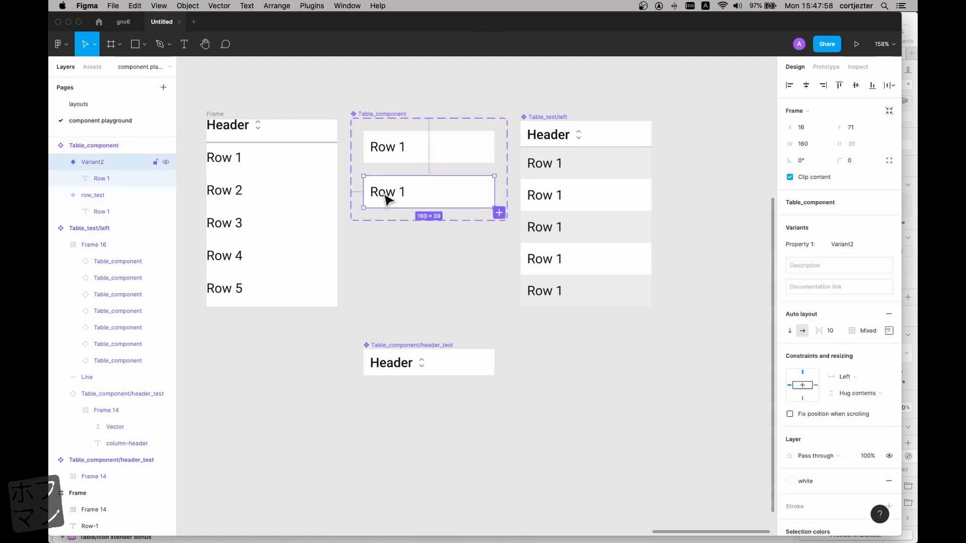
pyautogui.click(395, 154)
pyautogui.scroll(-1, 395, 153)
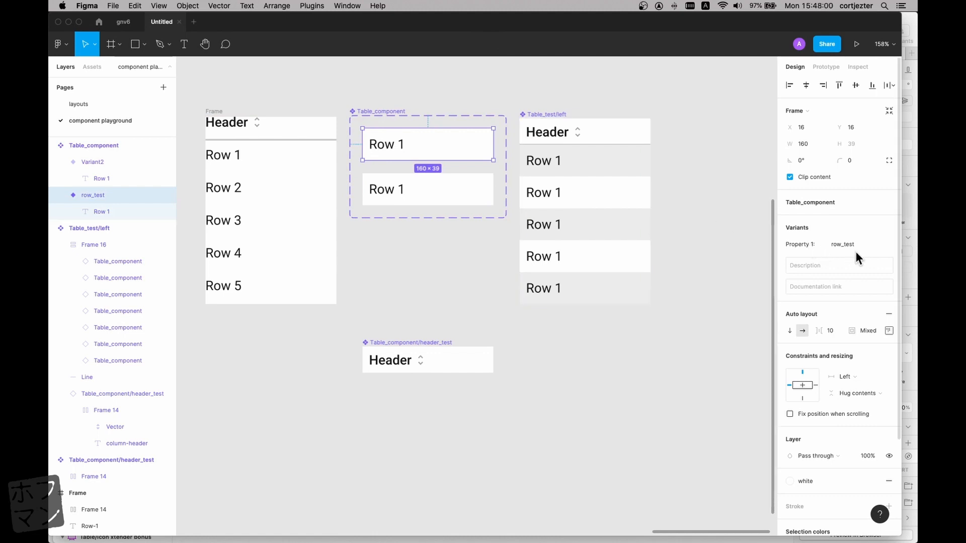
pyautogui.click(373, 115)
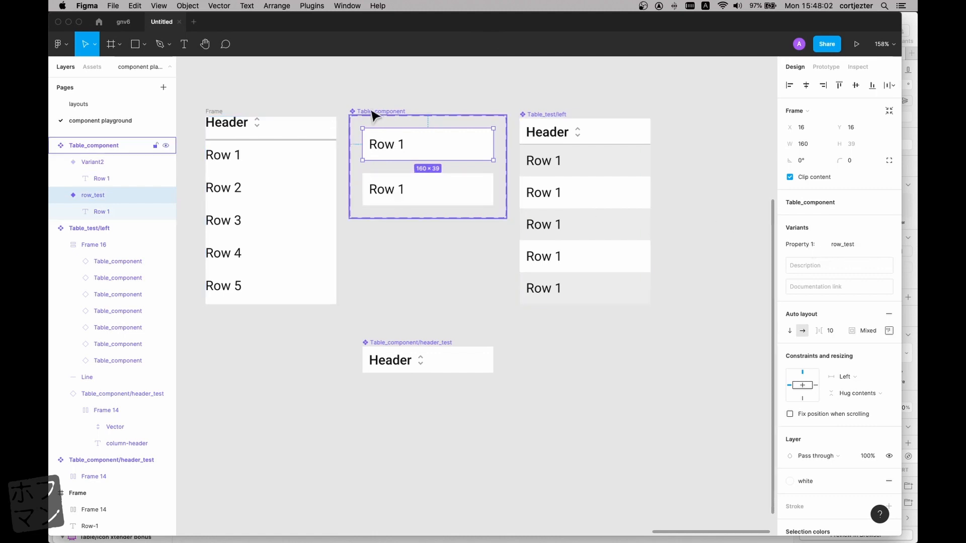
pyautogui.click(811, 280)
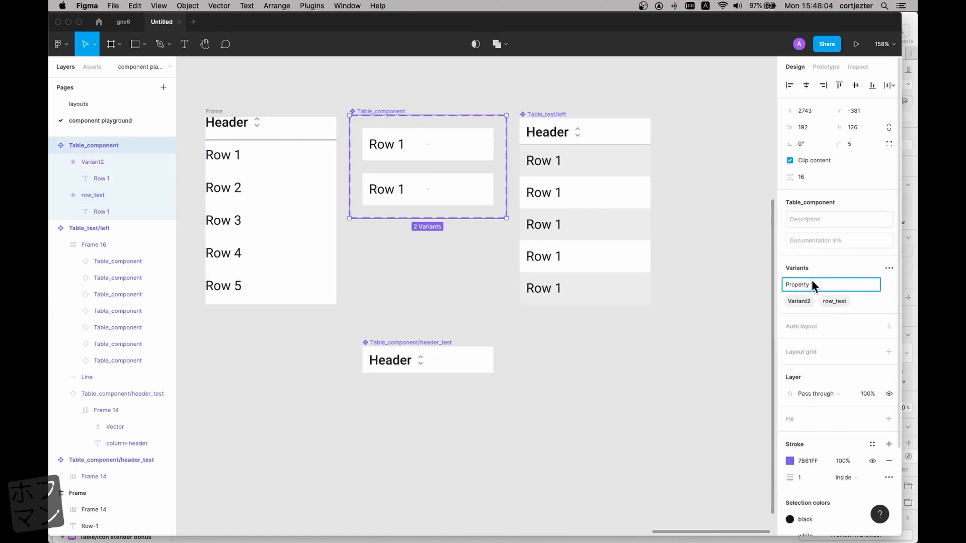
pyautogui.moveTo(819, 280); pyautogui.dragTo(760, 281)
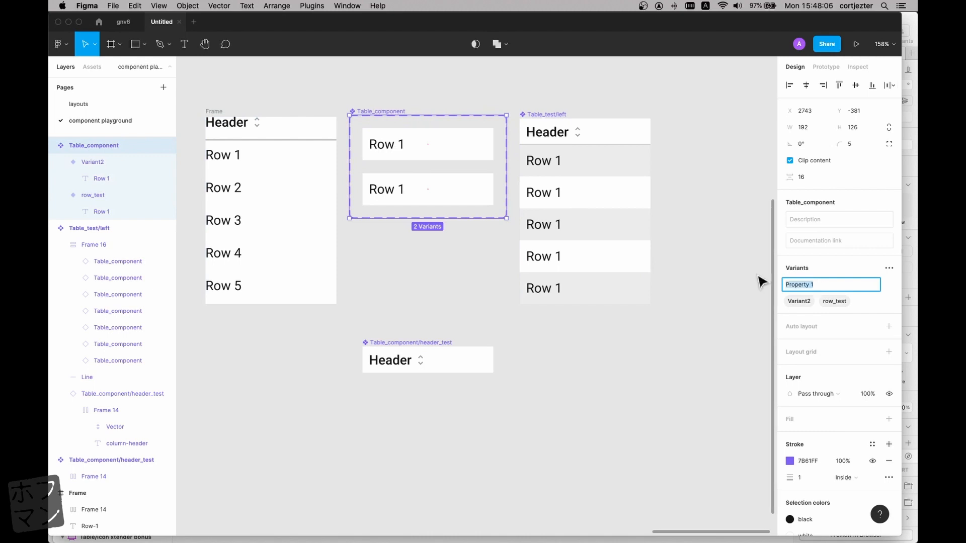
pyautogui.write('-')
pyautogui.press('Return')
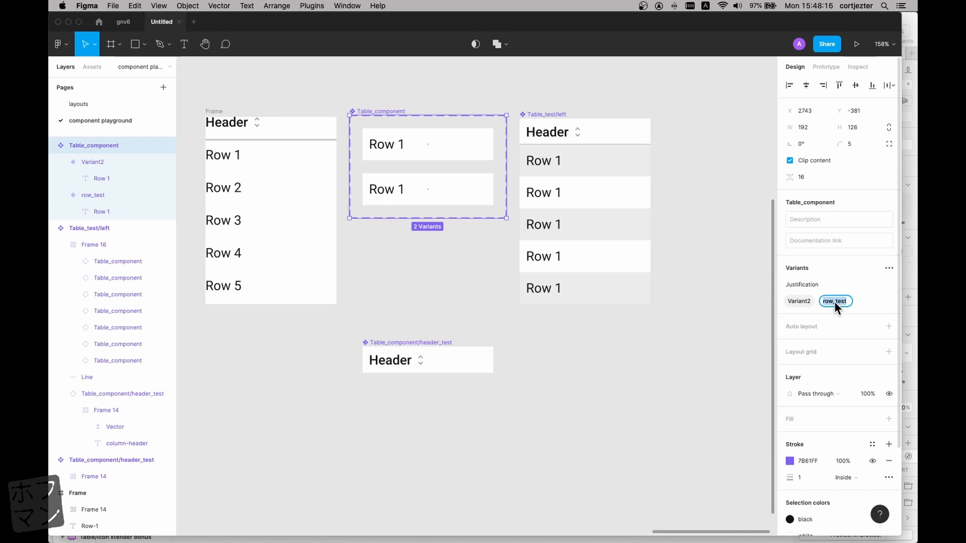
# - Rename the Justification values, changing row_test to left and Variant2 to right
pyautogui.write('left')
pyautogui.press('Return')
pyautogui.doubleClick(802, 300)
pyautogui.write('right')
pyautogui.press('Return')
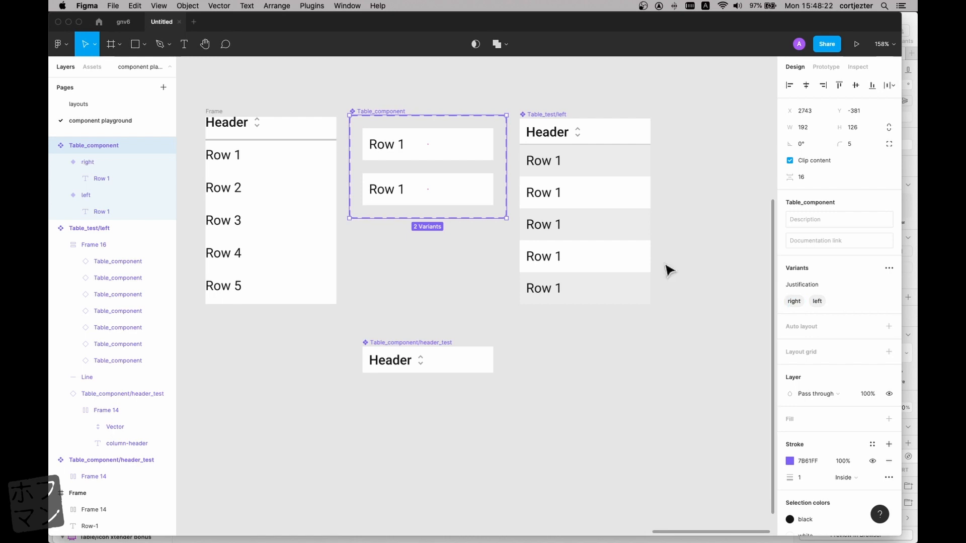
# - Right-align the Row 1 text inside the right variant of the row component set
pyautogui.click(455, 282)
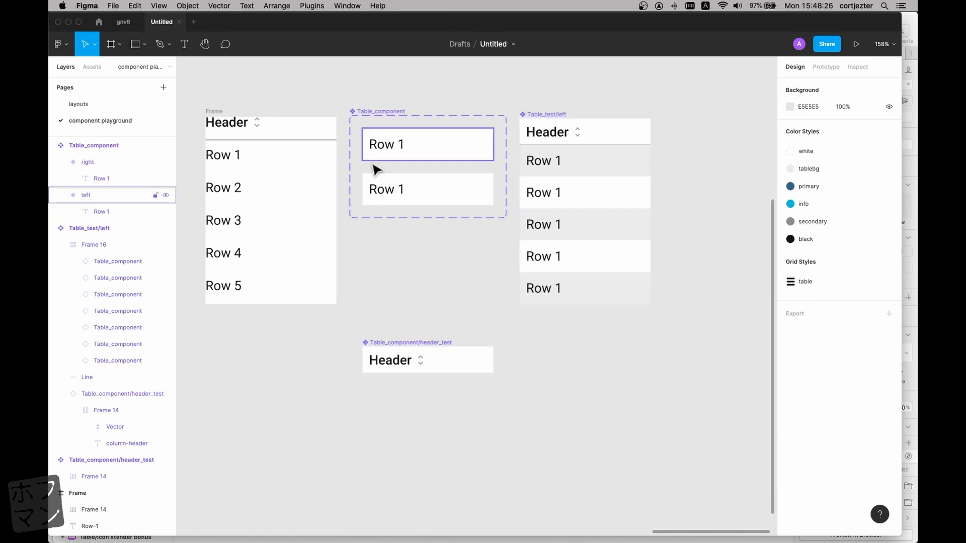
pyautogui.scroll(5, 387, 146)
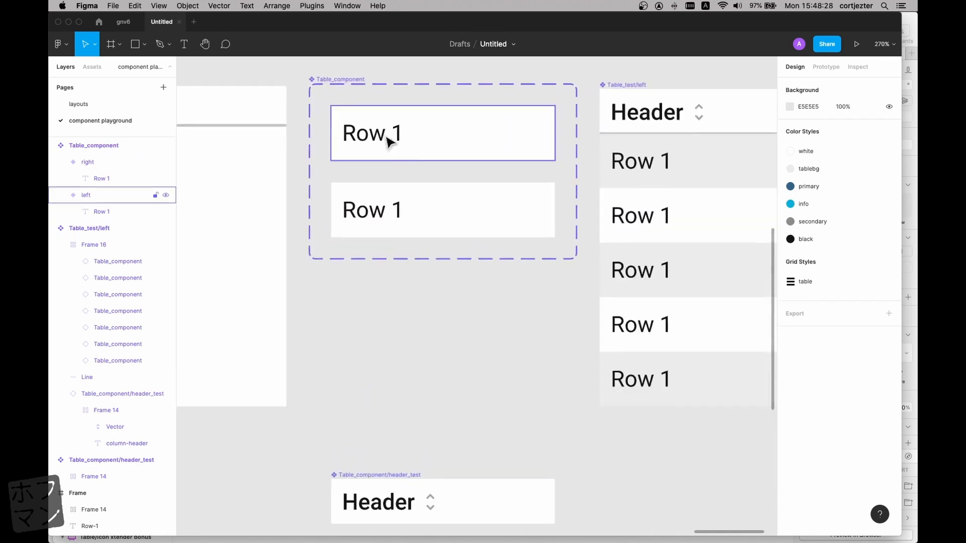
pyautogui.click(390, 143)
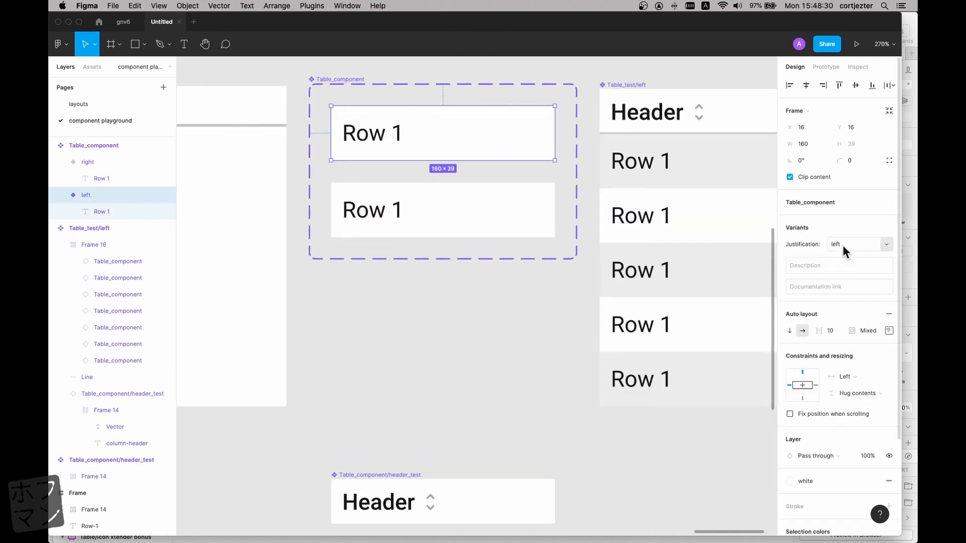
pyautogui.click(405, 224)
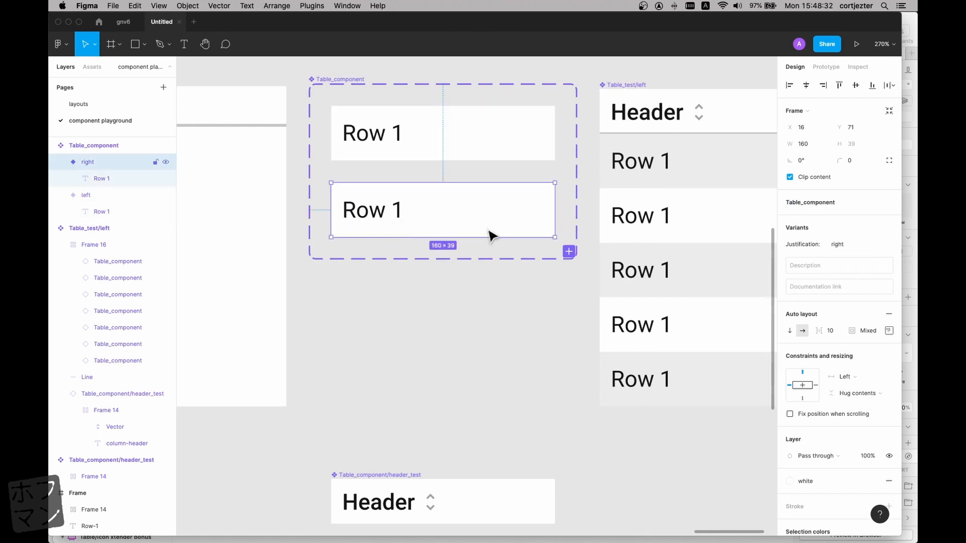
pyautogui.doubleClick(391, 211)
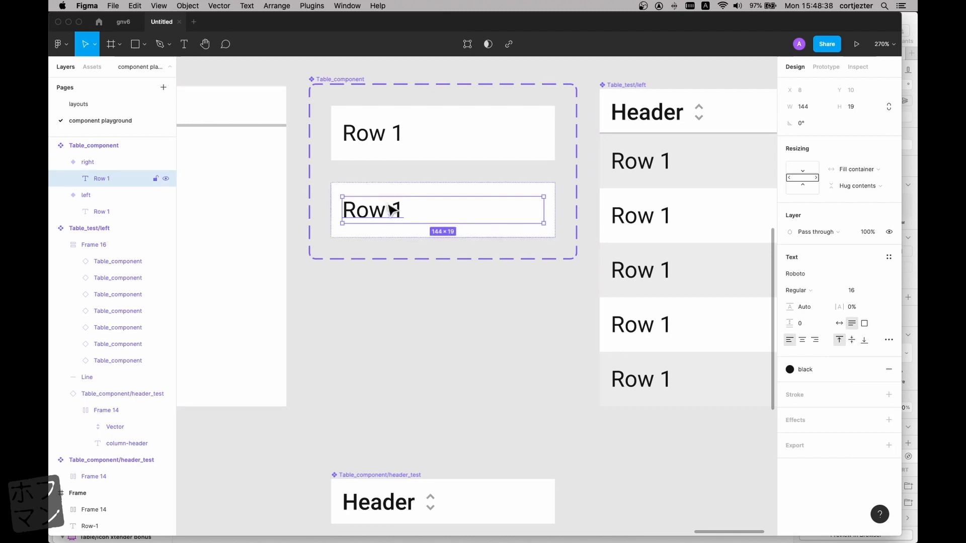
pyautogui.click(815, 340)
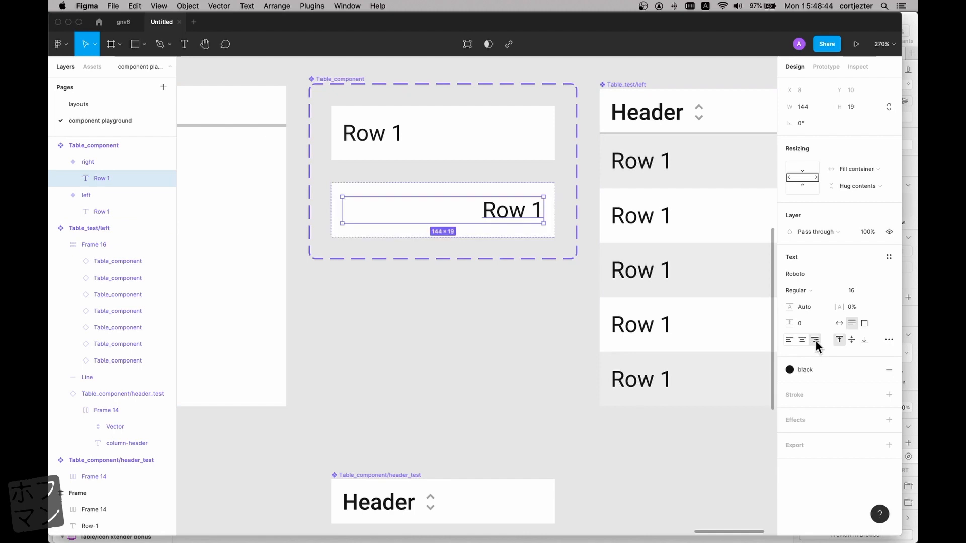
pyautogui.click(444, 285)
# - Add a third variant to the row component set and centre-align its Row 1 text
pyautogui.scroll(3, 461, 282)
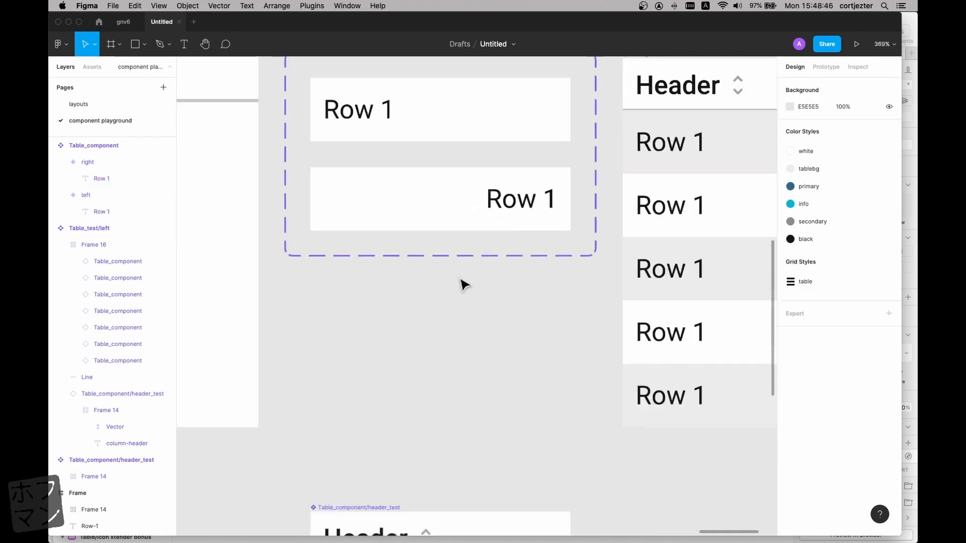
pyautogui.scroll(-5, 462, 285)
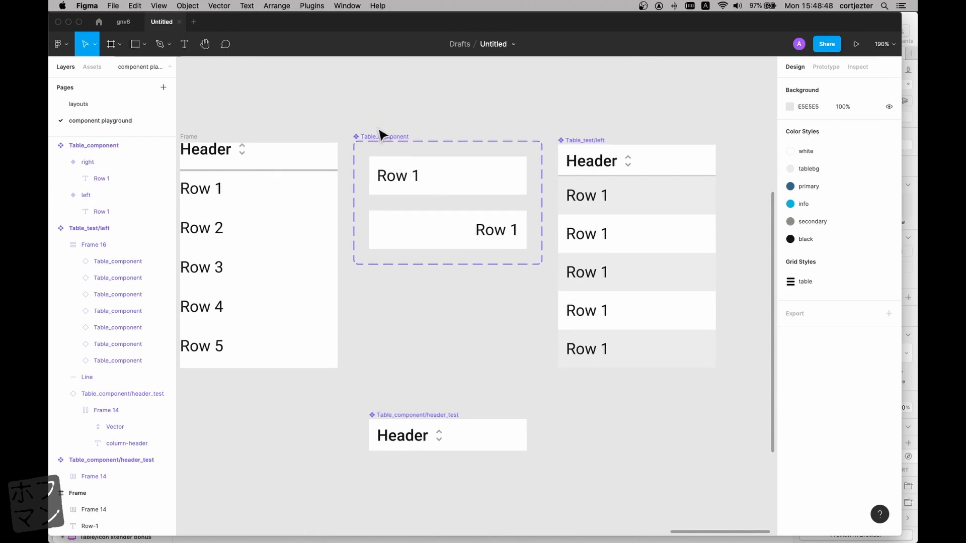
pyautogui.click(440, 189)
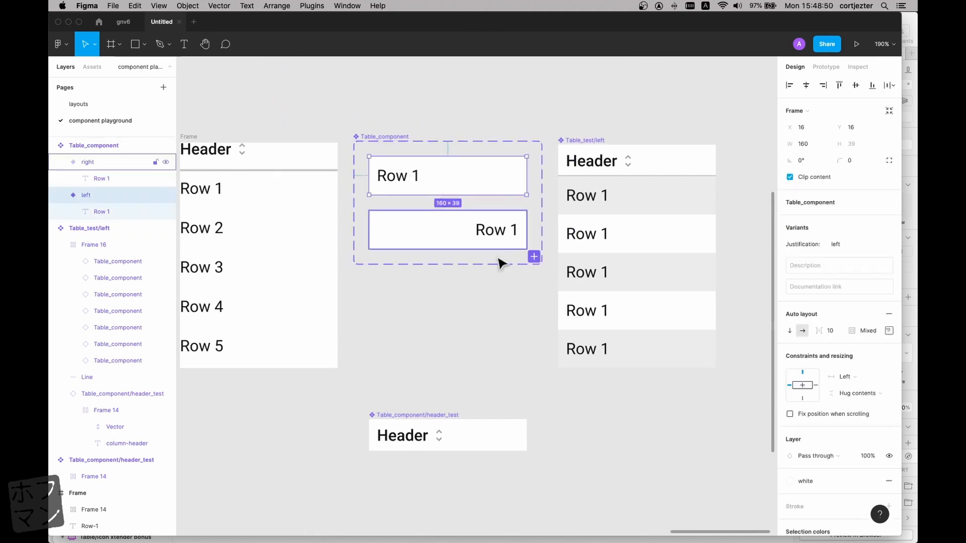
pyautogui.click(534, 257)
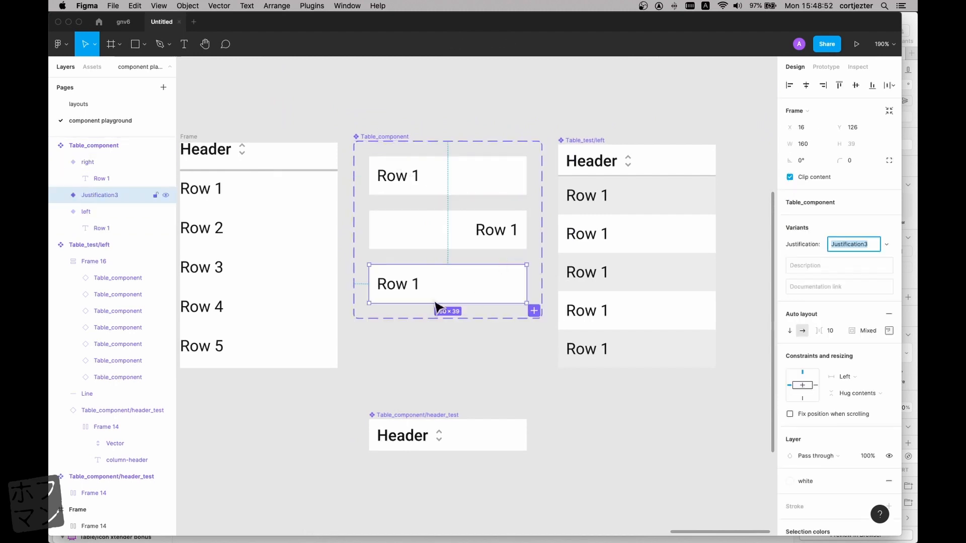
pyautogui.click(407, 290)
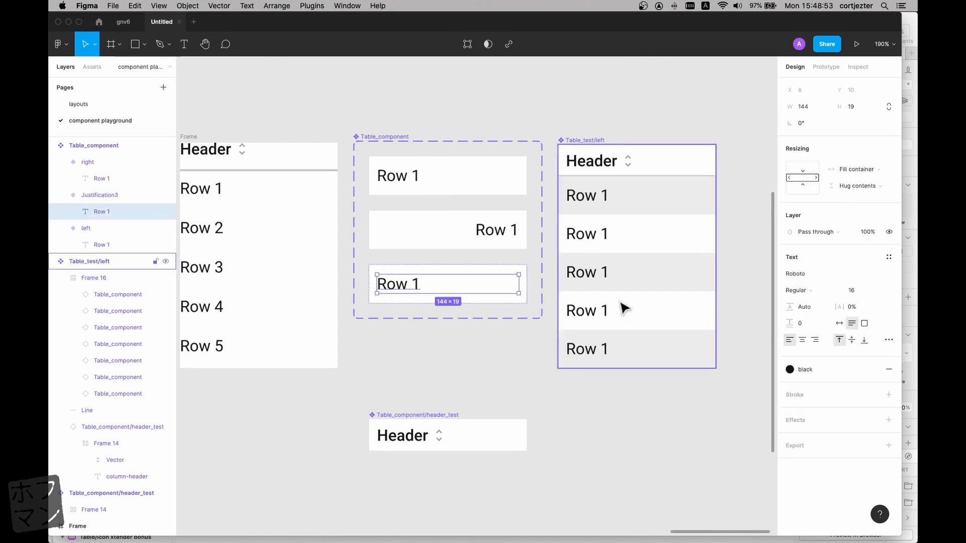
pyautogui.click(802, 342)
pyautogui.click(504, 347)
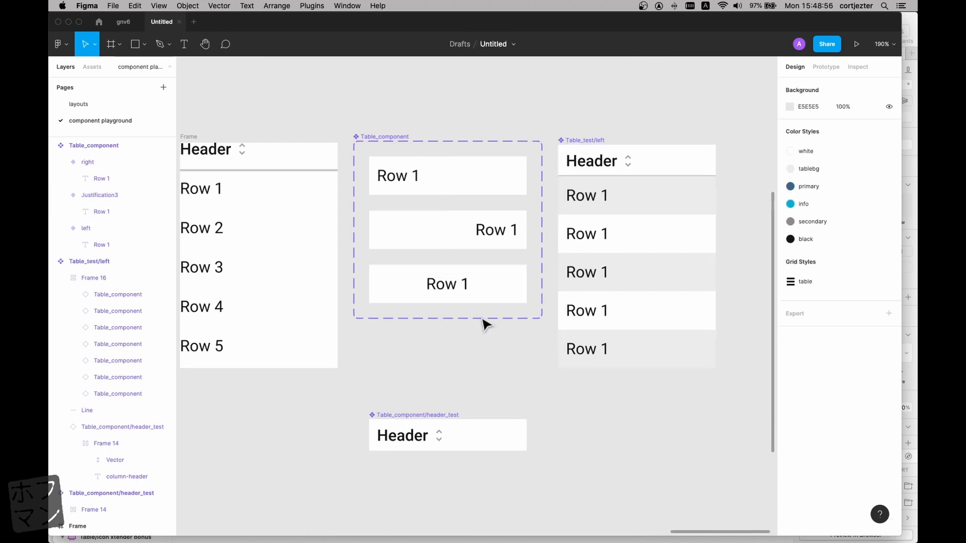
# - Rename the third row variant's Justification value to centre
pyautogui.click(491, 293)
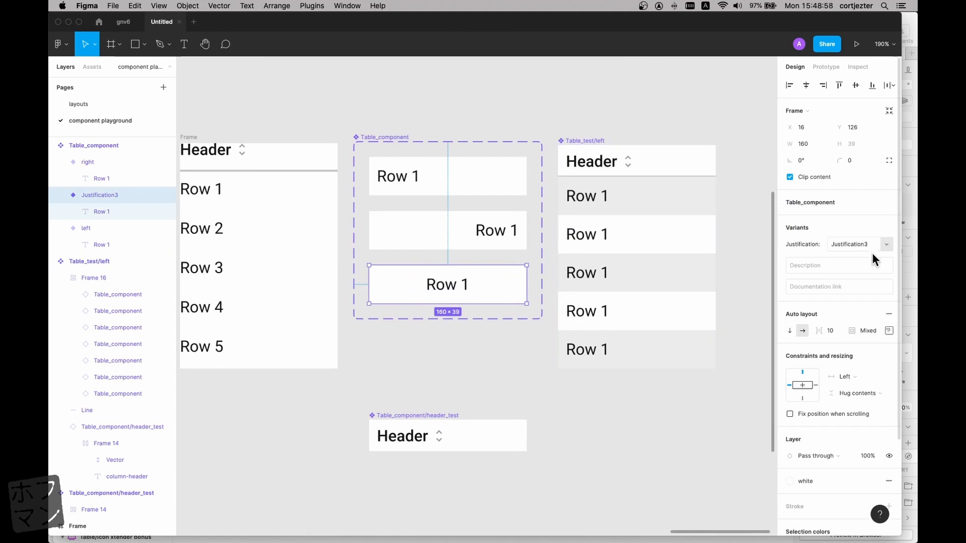
pyautogui.click(855, 244)
pyautogui.write('centre')
pyautogui.press('Return')
pyautogui.click(511, 379)
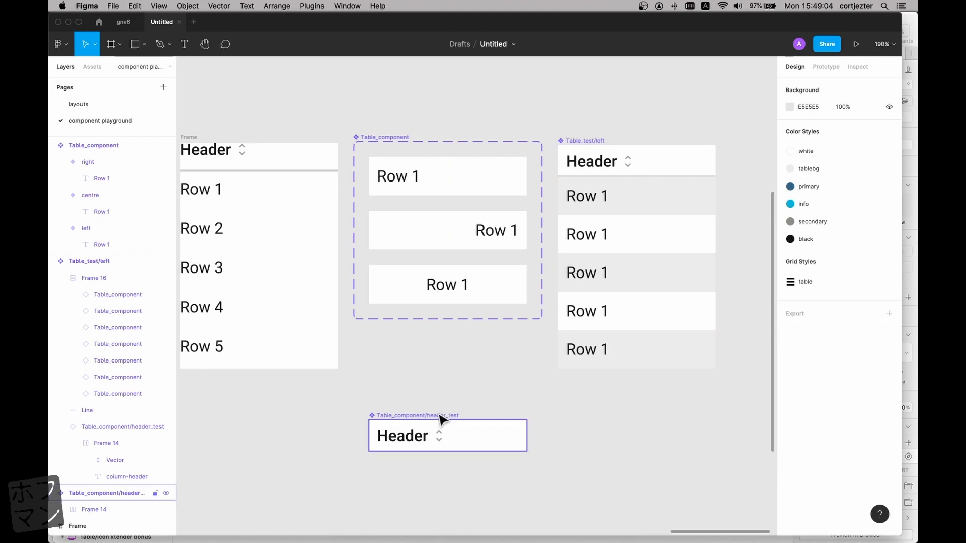
# - Move the header component up closer beneath the row component set and add a second variant to it
pyautogui.moveTo(439, 419); pyautogui.dragTo(435, 373)
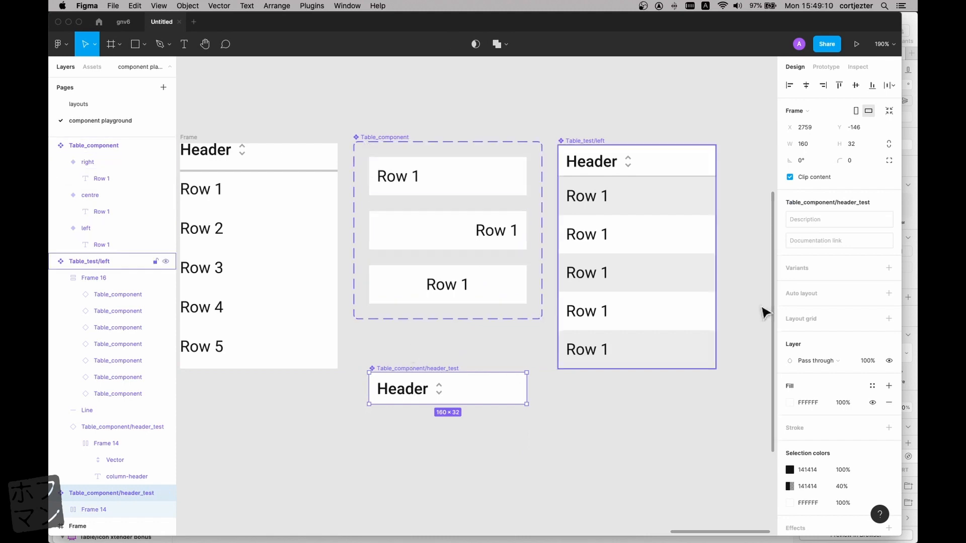
pyautogui.click(889, 268)
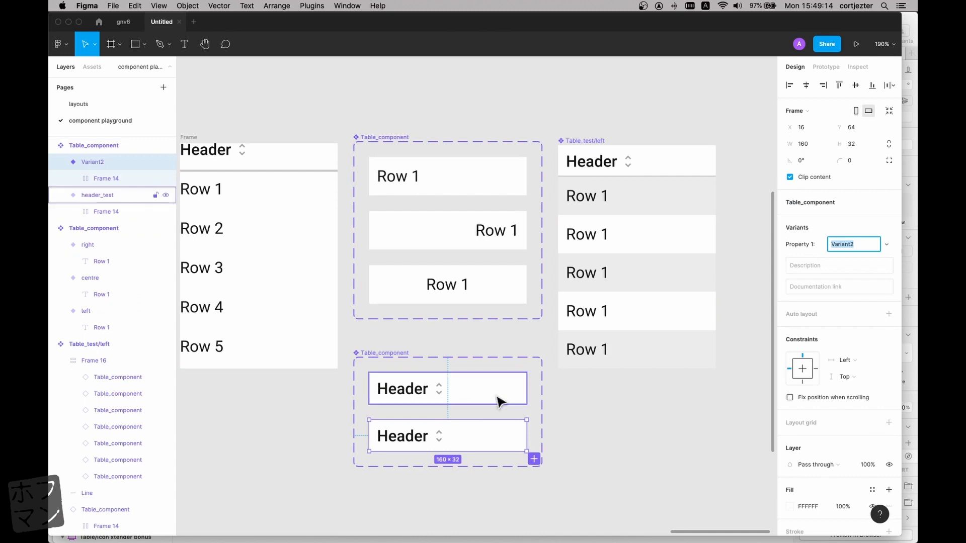
pyautogui.click(519, 391)
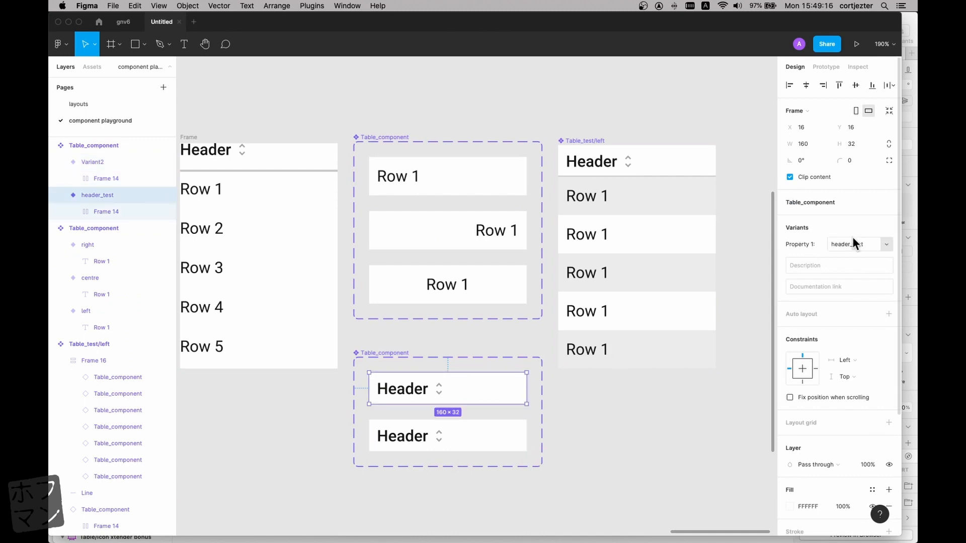
# - Rename the header component set's variant property to justification
pyautogui.click(377, 355)
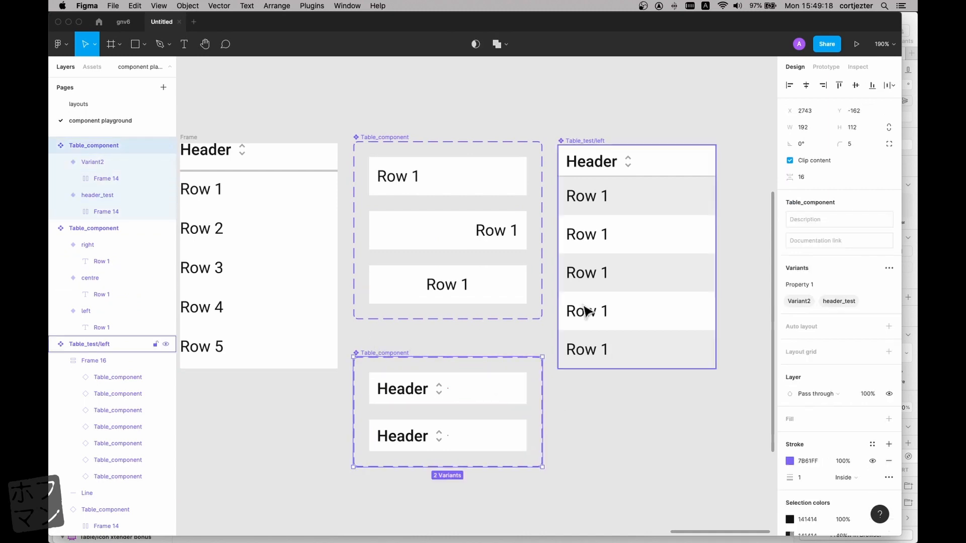
pyautogui.click(804, 284)
pyautogui.moveTo(815, 283); pyautogui.dragTo(736, 285)
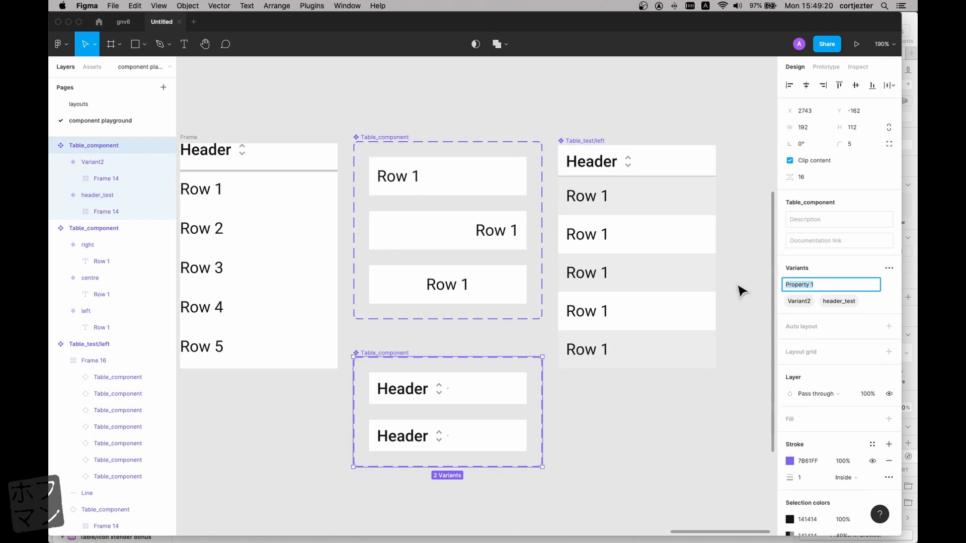
pyautogui.write('justification')
pyautogui.press('Return')
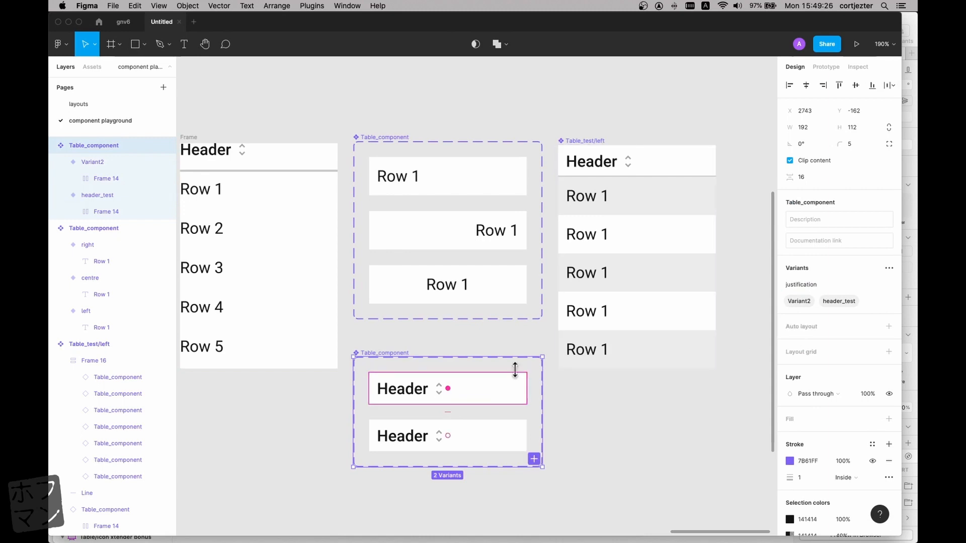
# - Rename the header set's justification values, changing header_test to left and Variant2 to right
pyautogui.click(511, 391)
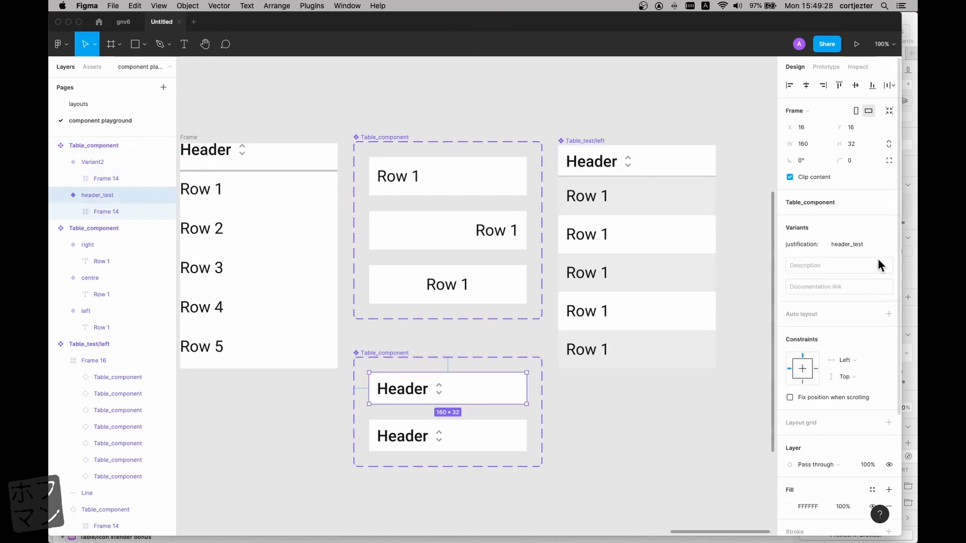
pyautogui.click(853, 244)
pyautogui.write('t')
pyautogui.press('Return')
pyautogui.click(489, 438)
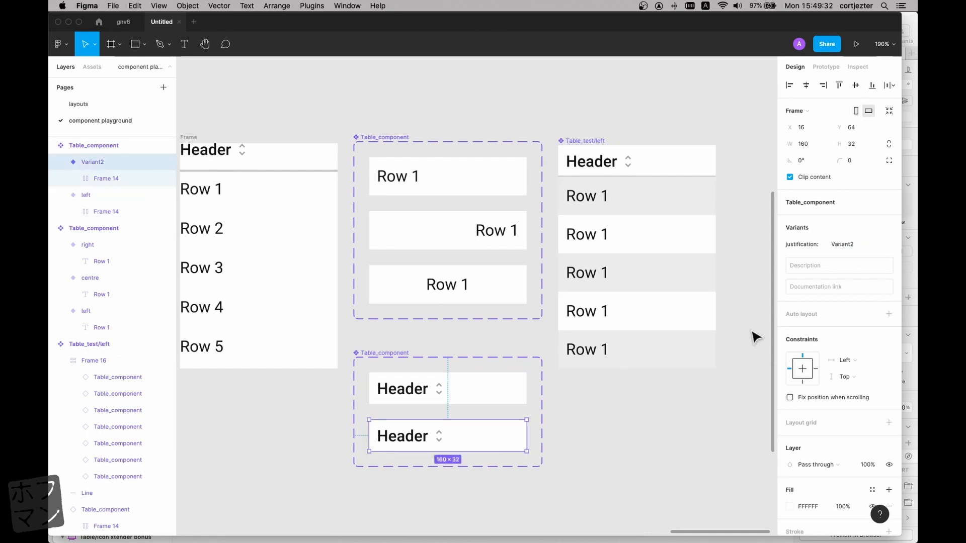
pyautogui.click(855, 244)
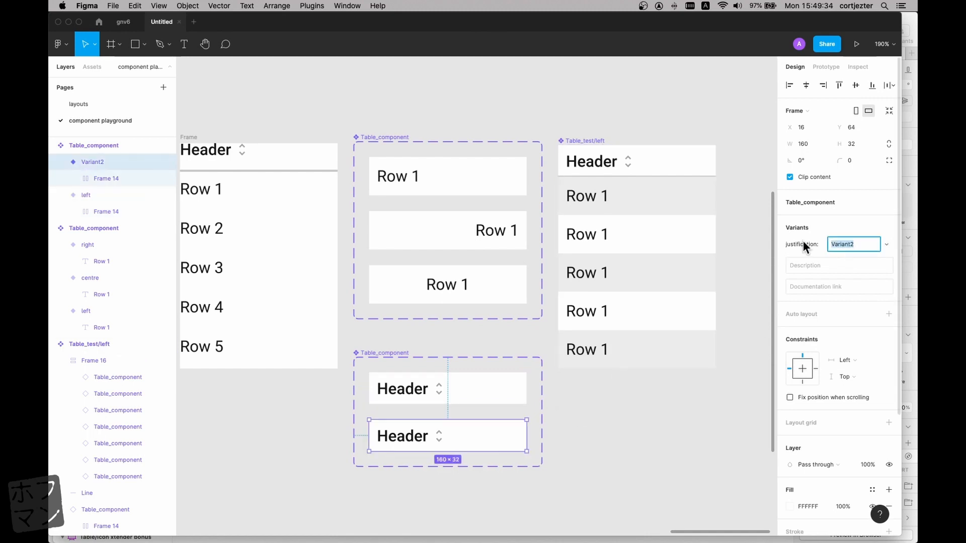
pyautogui.write('right')
pyautogui.press('Return')
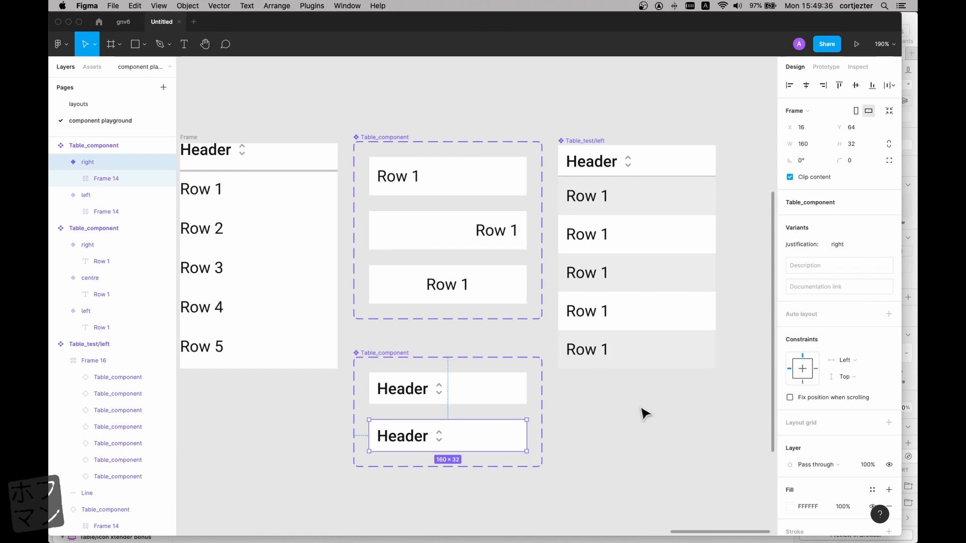
pyautogui.click(640, 412)
# - Constrain Frame 14 in the header set's right variant to the right and move it to X 86, near the variant's right edge
pyautogui.click(411, 440)
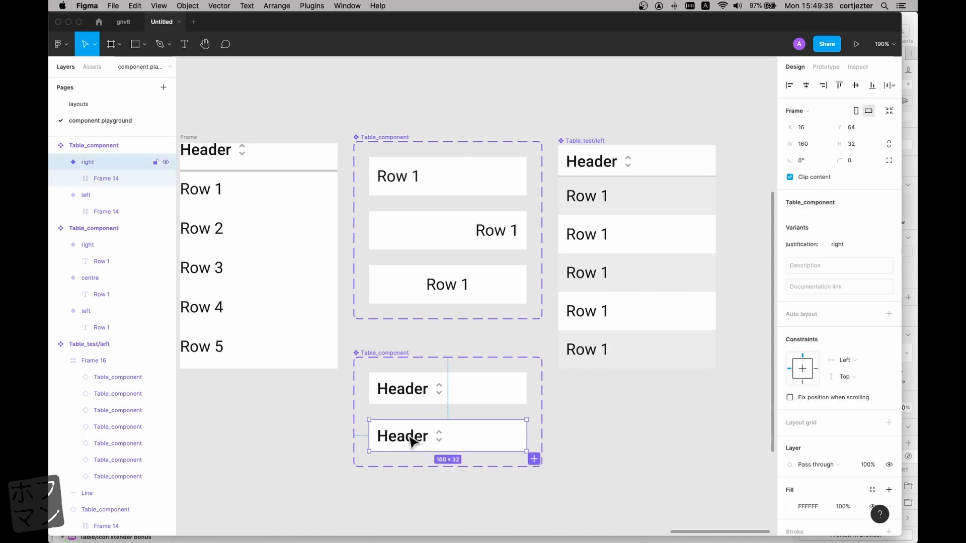
pyautogui.doubleClick(412, 441)
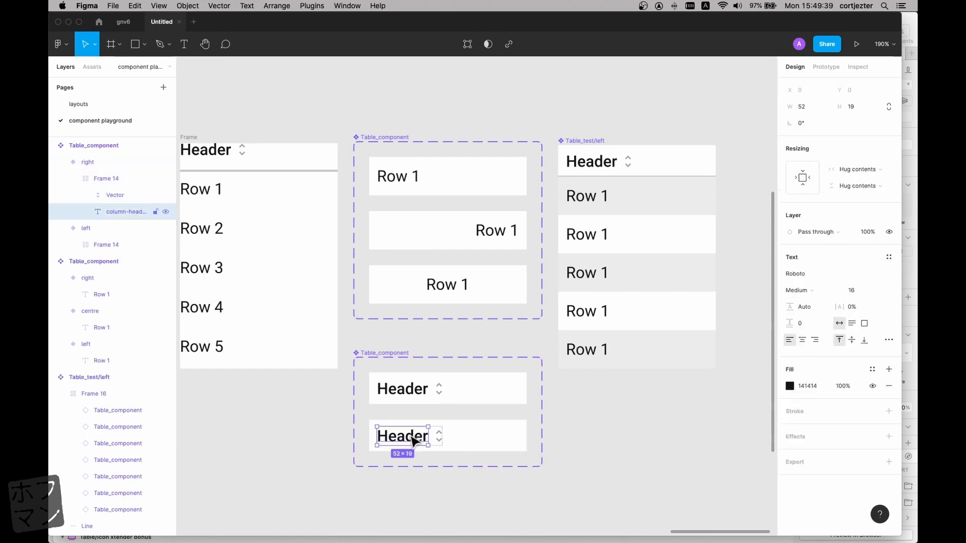
pyautogui.click(93, 182)
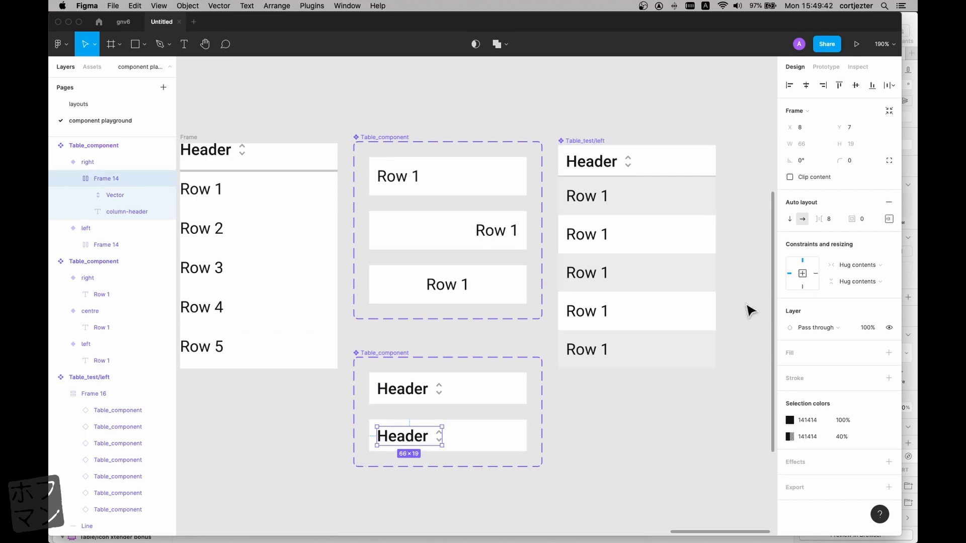
pyautogui.click(788, 274)
pyautogui.click(816, 274)
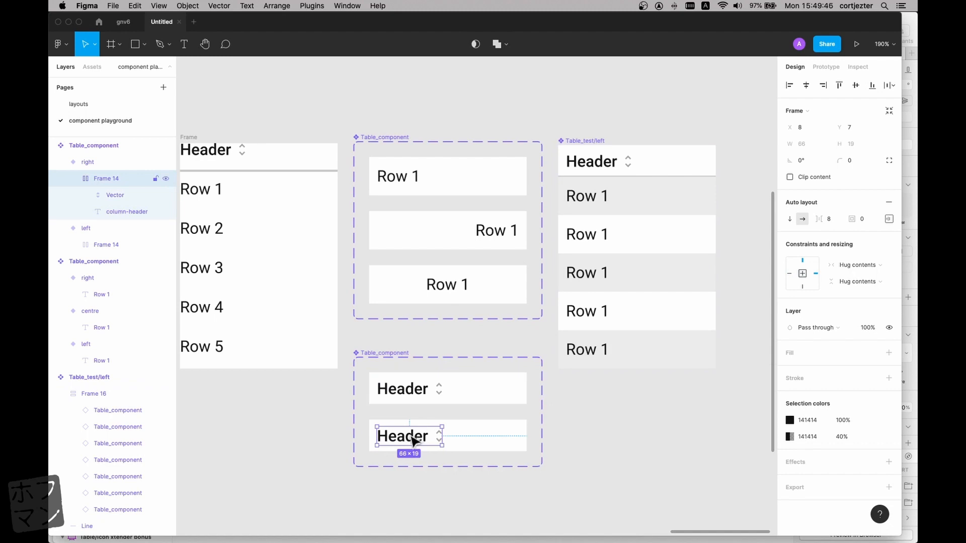
pyautogui.moveTo(413, 441); pyautogui.dragTo(497, 442)
pyautogui.hotkey('shift', 'Left')
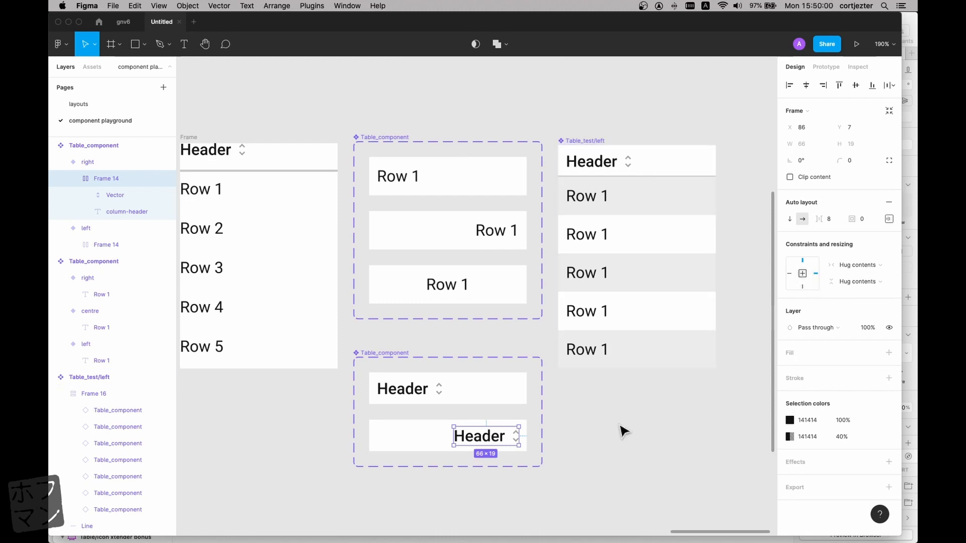
# - Right-align the Header text inside the header set's right variant
pyautogui.doubleClick(491, 437)
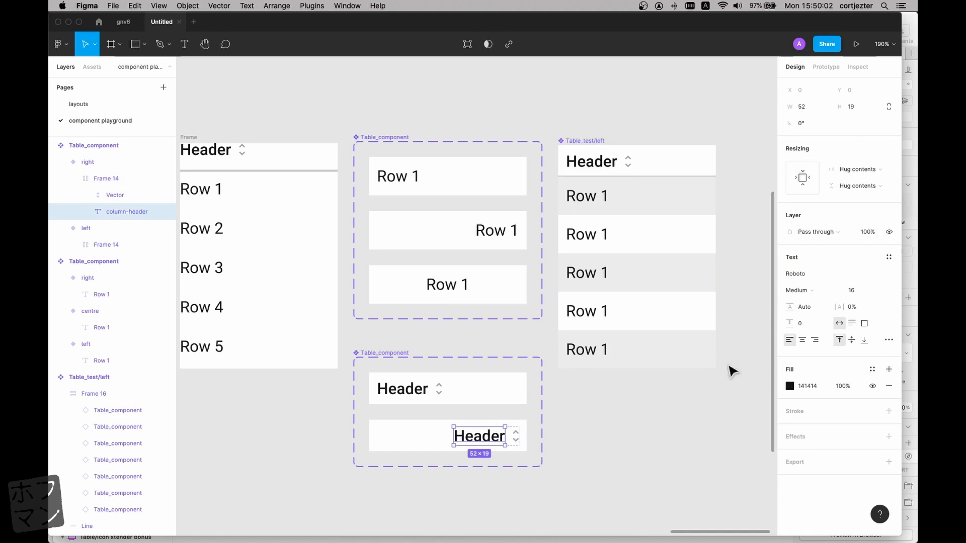
pyautogui.click(813, 341)
pyautogui.scroll(-1, 644, 456)
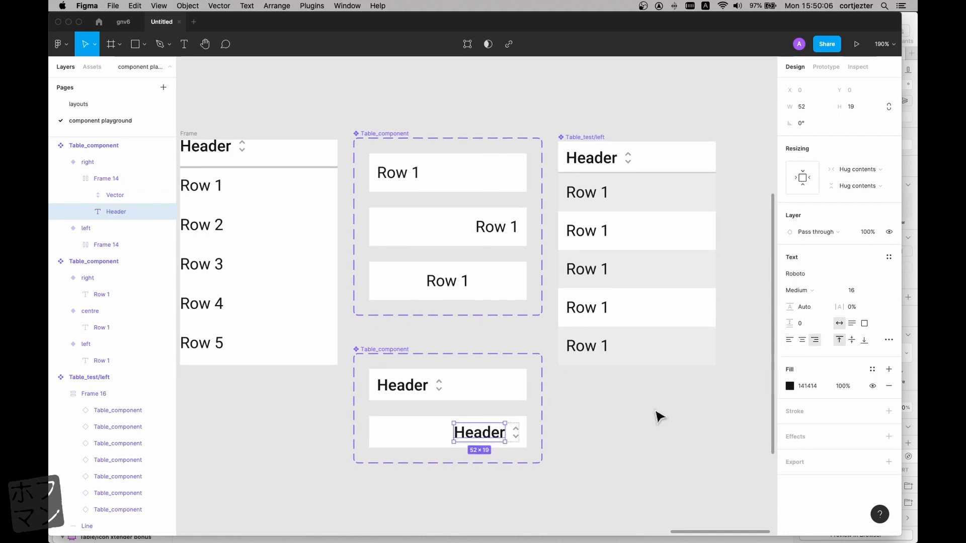
pyautogui.scroll(-1, 655, 415)
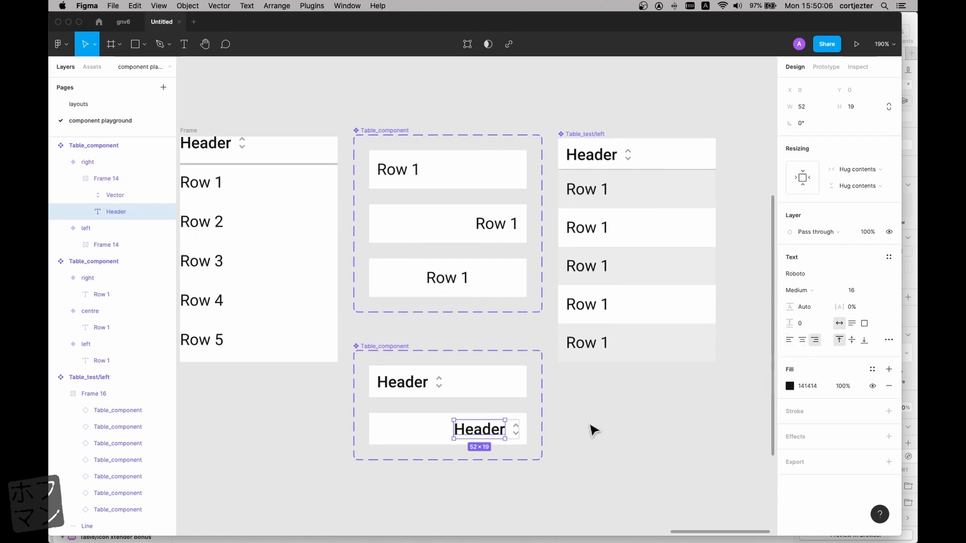
# - Add a third variant to the header component set, based on the right variant
pyautogui.click(427, 431)
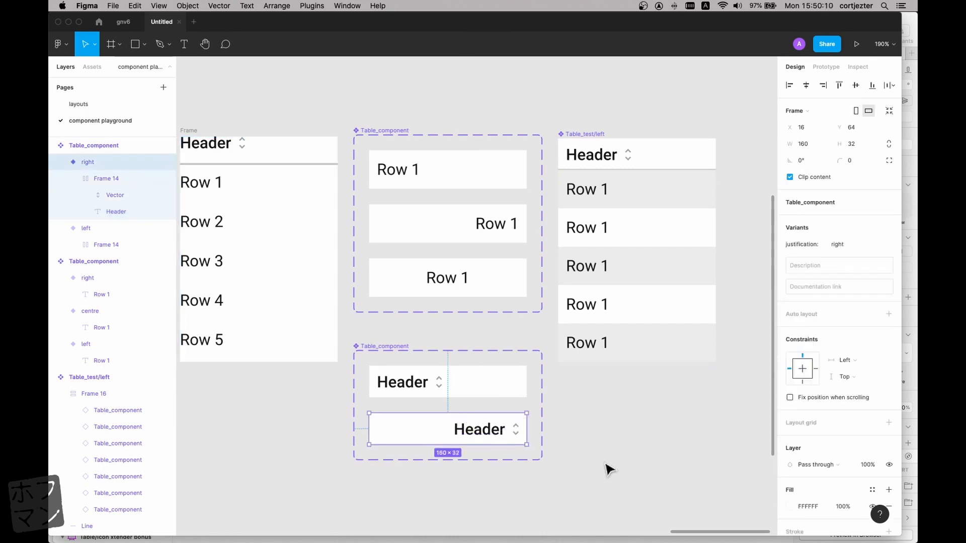
pyautogui.click(534, 453)
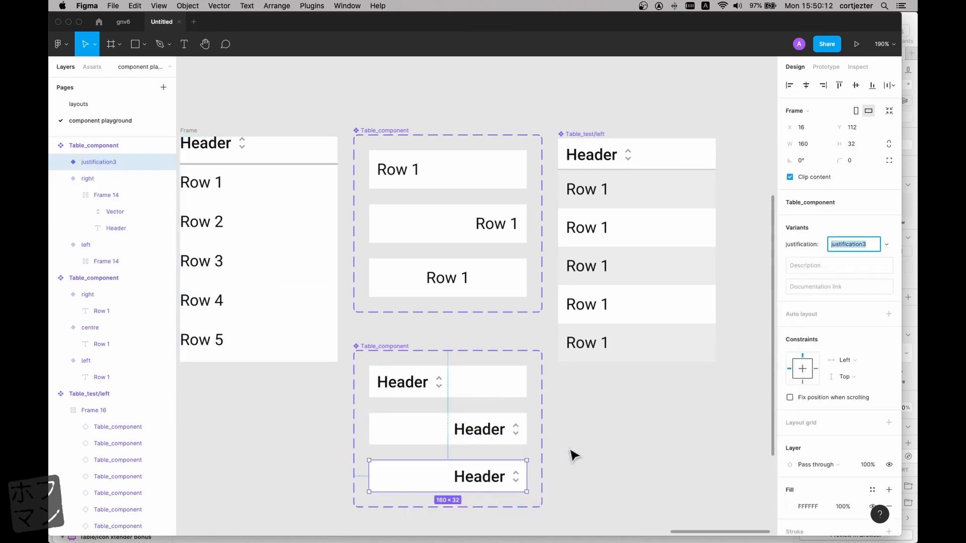
pyautogui.click(607, 444)
pyautogui.scroll(-2, 468, 454)
pyautogui.scroll(-3, 468, 457)
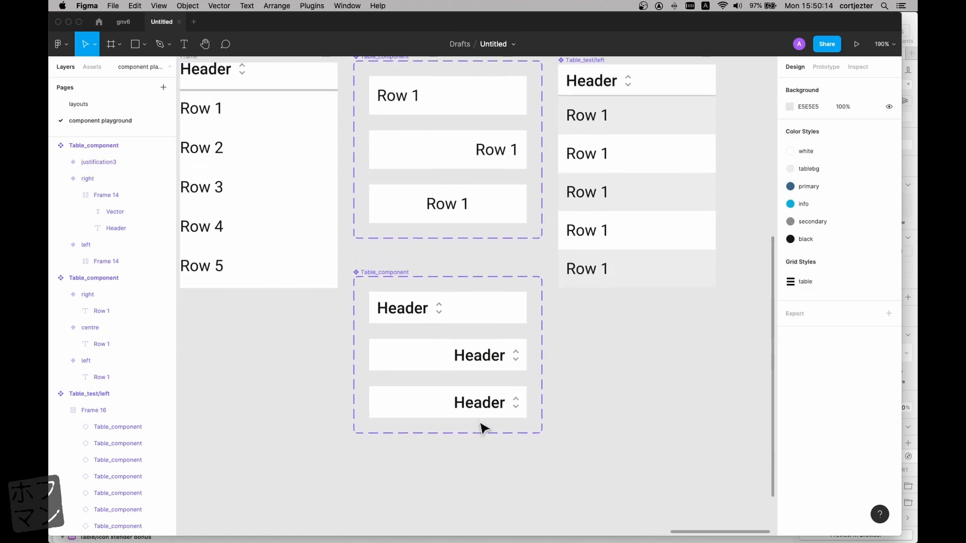
# - Centre Frame 14 horizontally in the third header variant and set its horizontal constraint to centre
pyautogui.click(447, 403)
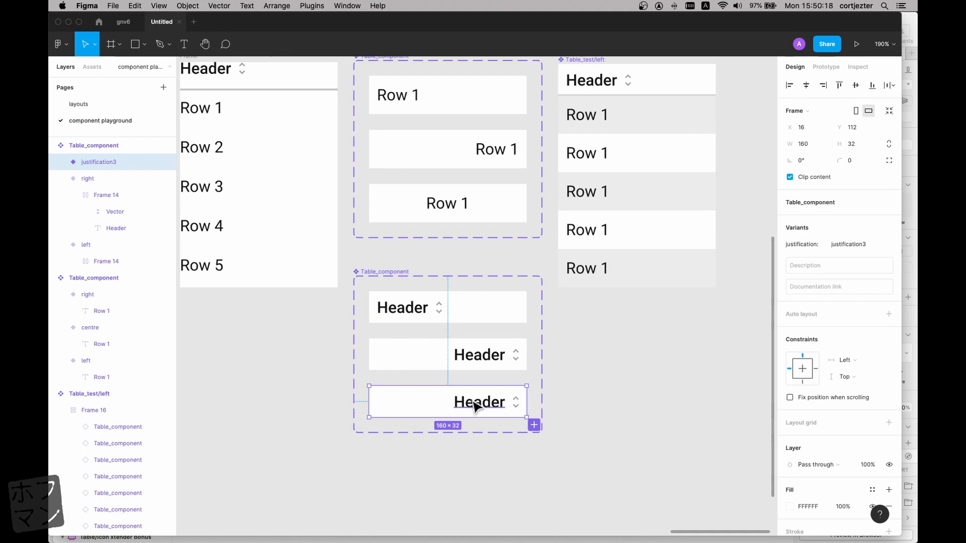
pyautogui.doubleClick(474, 405)
pyautogui.click(106, 179)
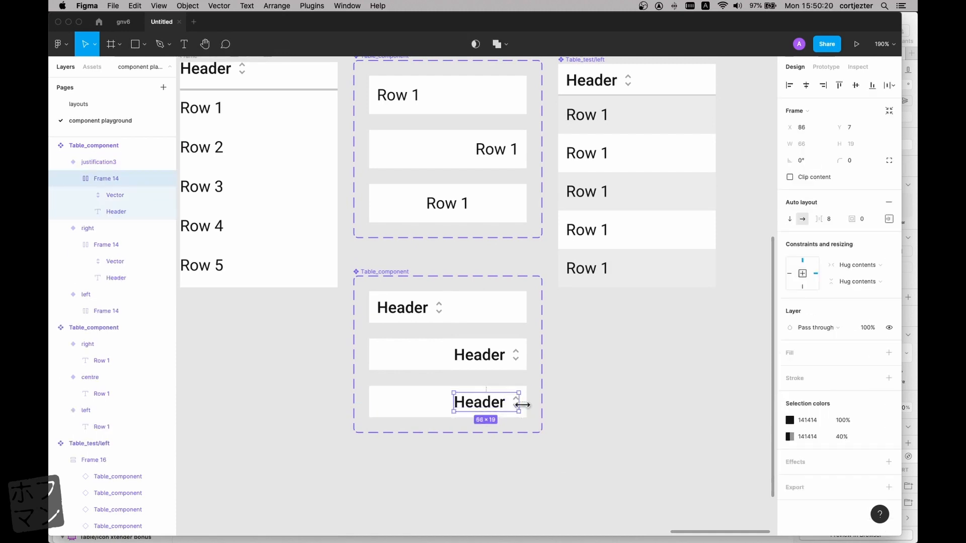
pyautogui.click(806, 85)
pyautogui.scroll(-2, 696, 278)
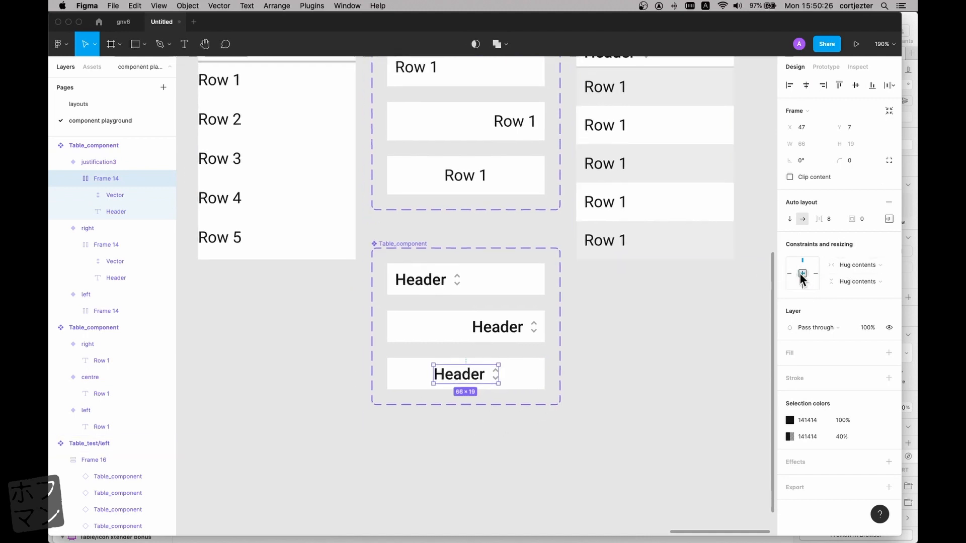
pyautogui.scroll(-1, 690, 296)
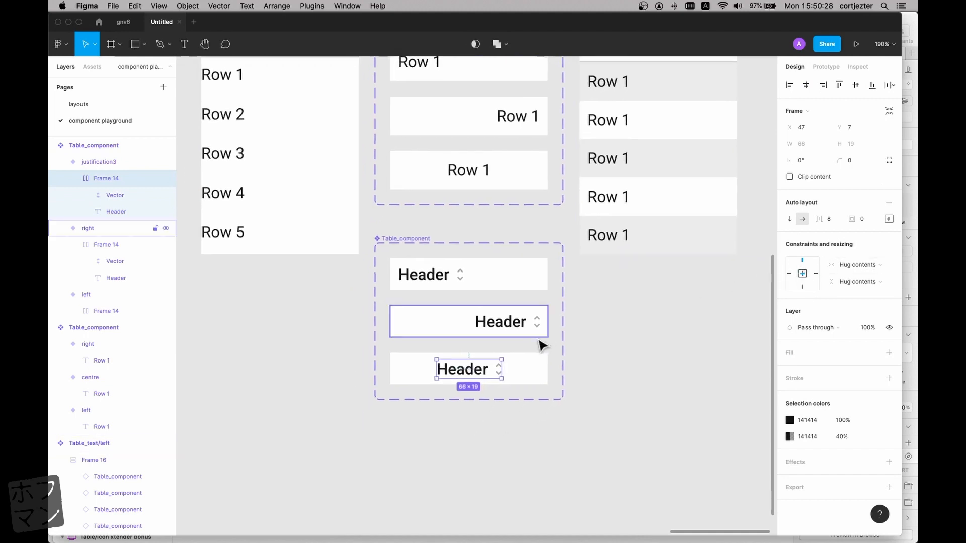
pyautogui.hscroll(1, 624, 350)
pyautogui.hscroll(-2, 627, 349)
pyautogui.scroll(1, 627, 349)
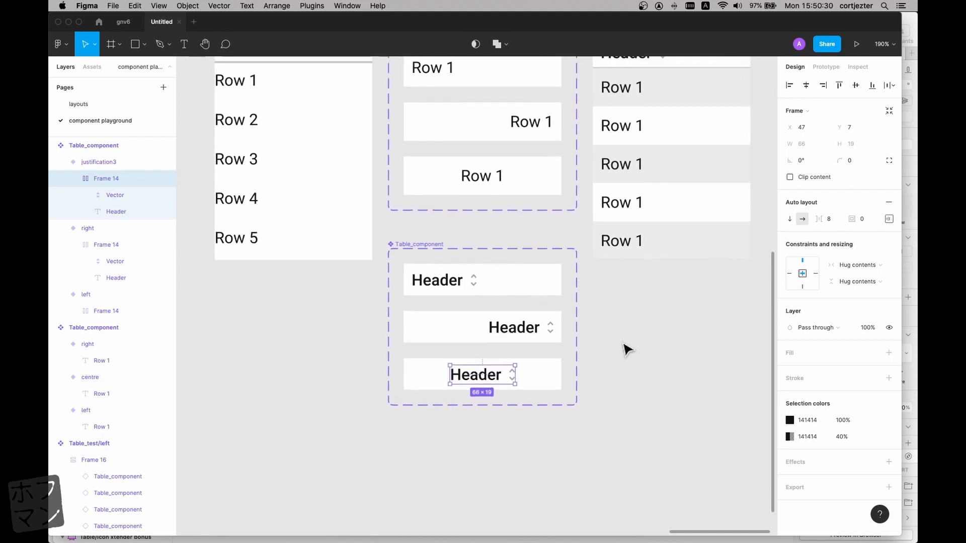
pyautogui.click(627, 350)
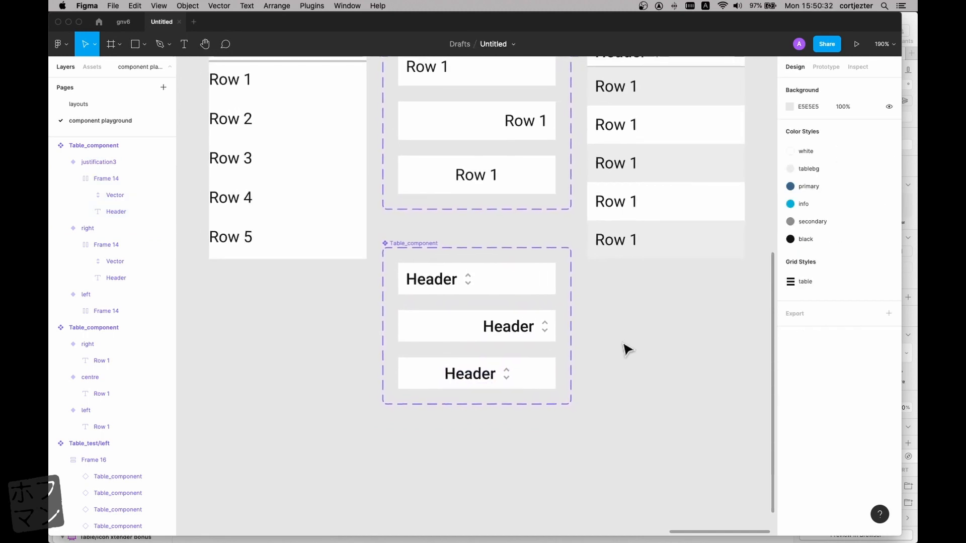
# - Turn the Table_test/left component into a variant set by adding a second variant
pyautogui.scroll(-1, 627, 350)
pyautogui.scroll(2, 627, 350)
pyautogui.scroll(-2, 628, 349)
pyautogui.scroll(-2, 628, 350)
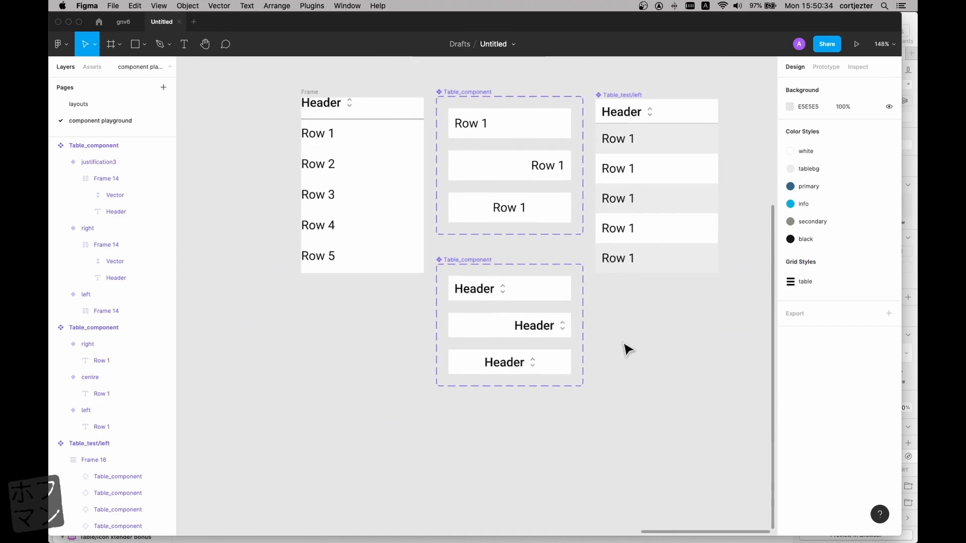
pyautogui.hscroll(4, 626, 349)
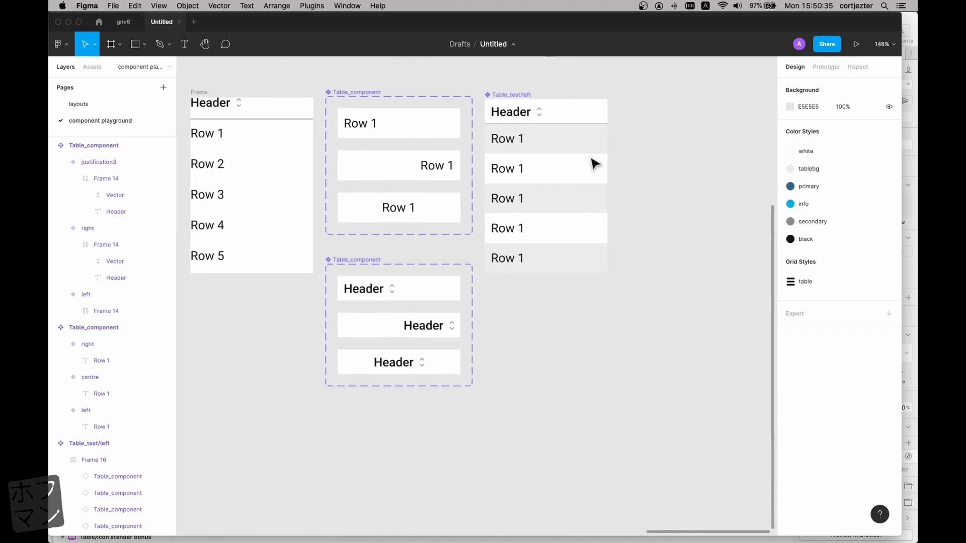
pyautogui.click(516, 95)
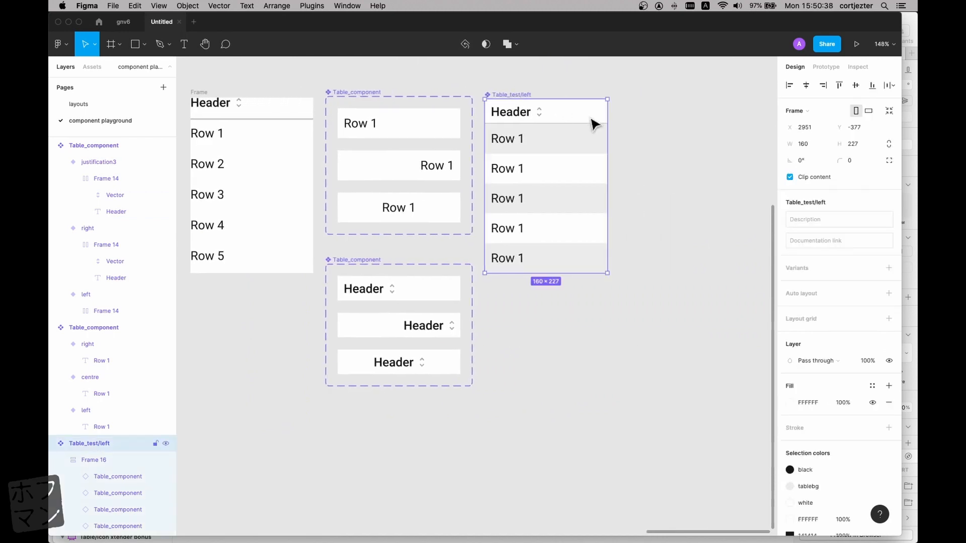
pyautogui.click(889, 268)
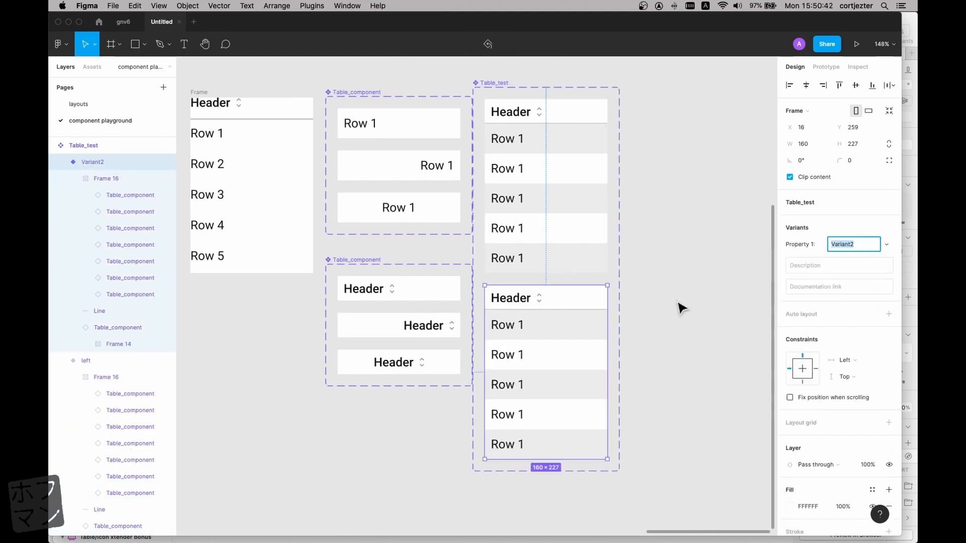
# - Rename the Table_test set's variant property to justification
pyautogui.click(486, 82)
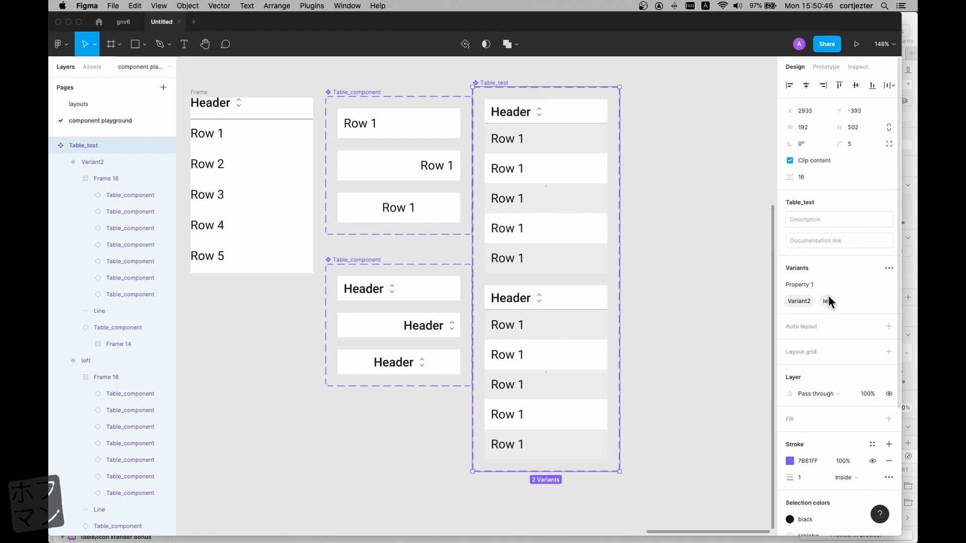
pyautogui.doubleClick(812, 284)
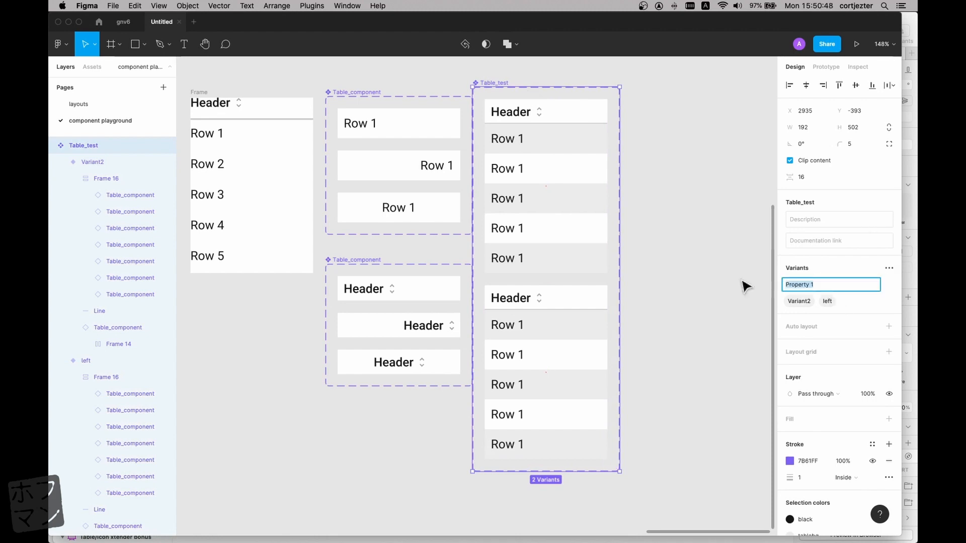
pyautogui.write('justification')
pyautogui.press('Return')
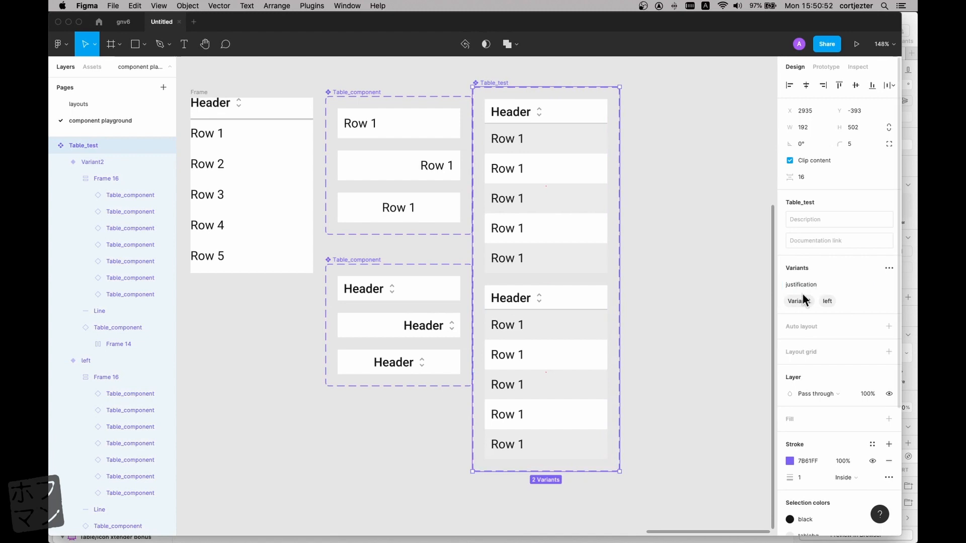
# - Set the second Table_test variant's justification value to right
pyautogui.click(572, 180)
pyautogui.click(593, 318)
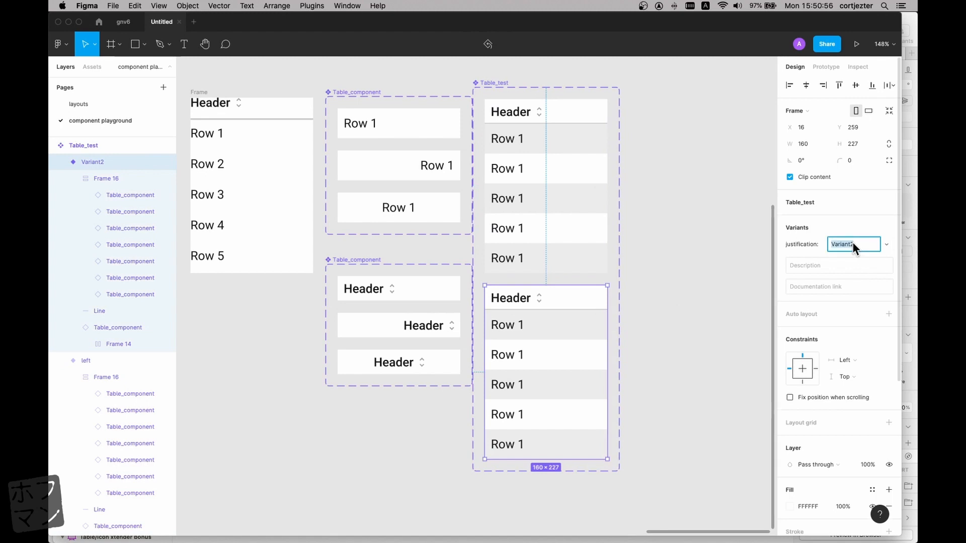
pyautogui.write('right')
pyautogui.press('Return')
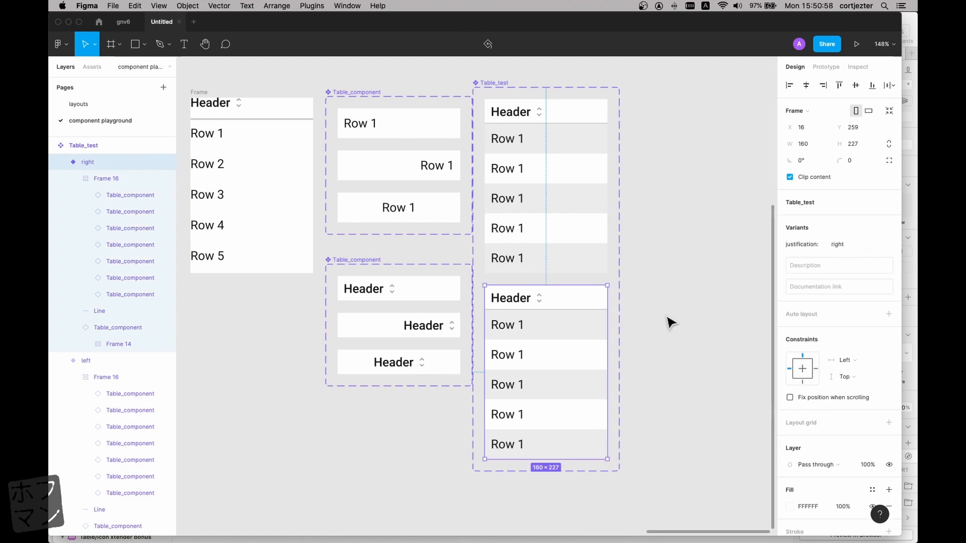
pyautogui.click(668, 321)
# - Switch the header instance in Table_test's right variant to right justification
pyautogui.doubleClick(588, 306)
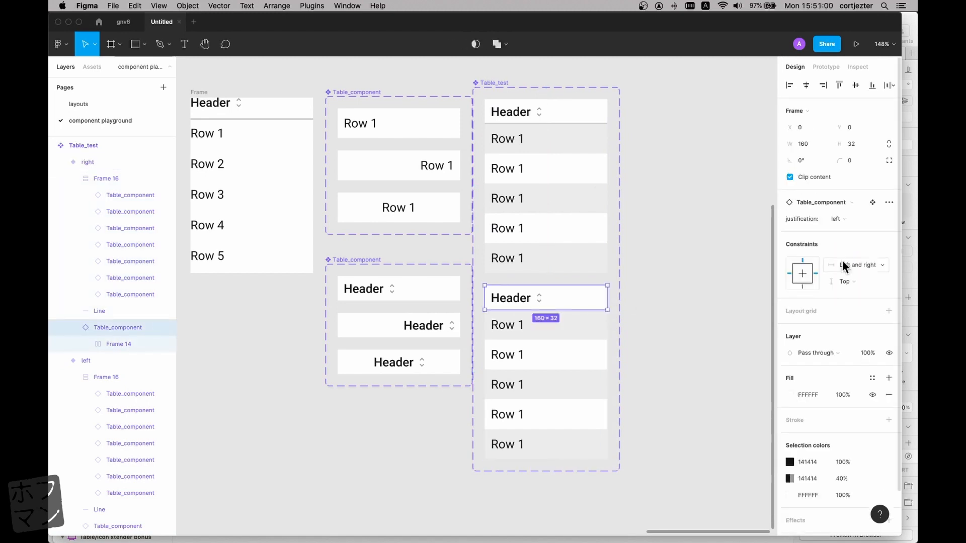
pyautogui.click(839, 219)
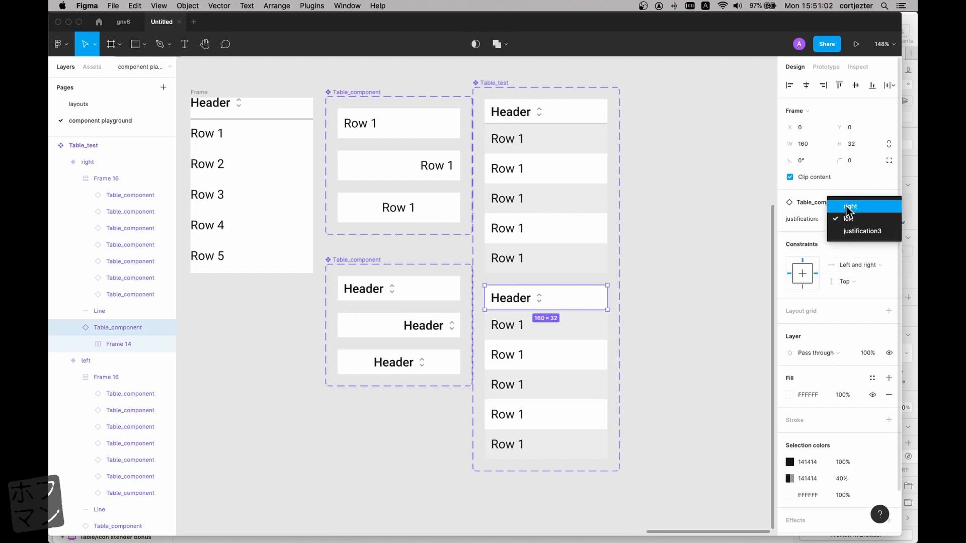
pyautogui.click(846, 206)
# - Switch all row instances in Table_test's right variant to right justification together
pyautogui.click(578, 337)
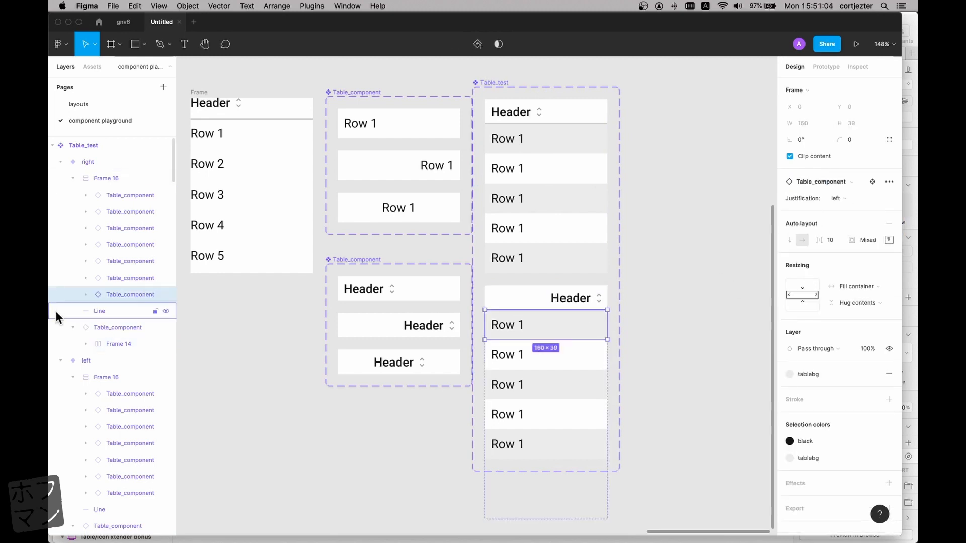
pyautogui.keyDown('shift'); pyautogui.click(114, 199); pyautogui.keyUp('shift')
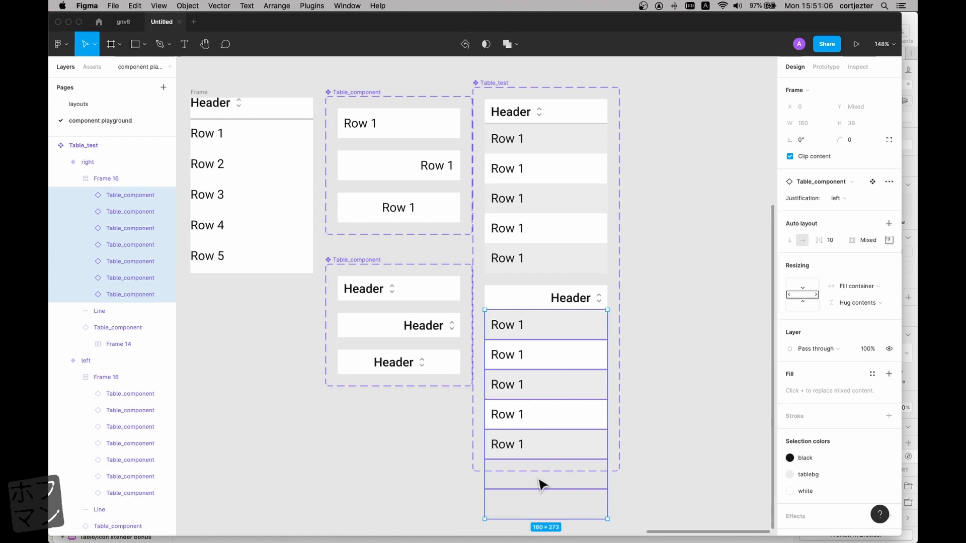
pyautogui.scroll(-1, 515, 482)
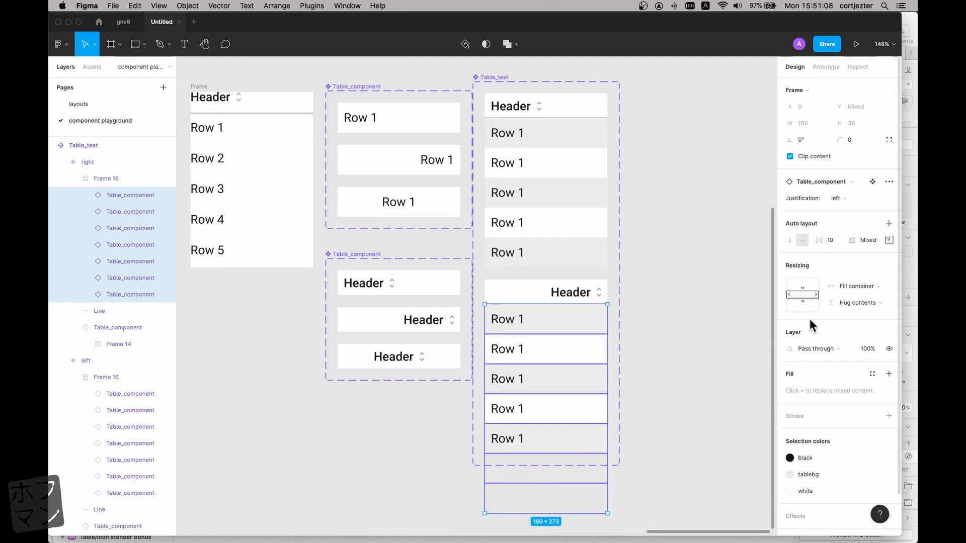
pyautogui.click(843, 199)
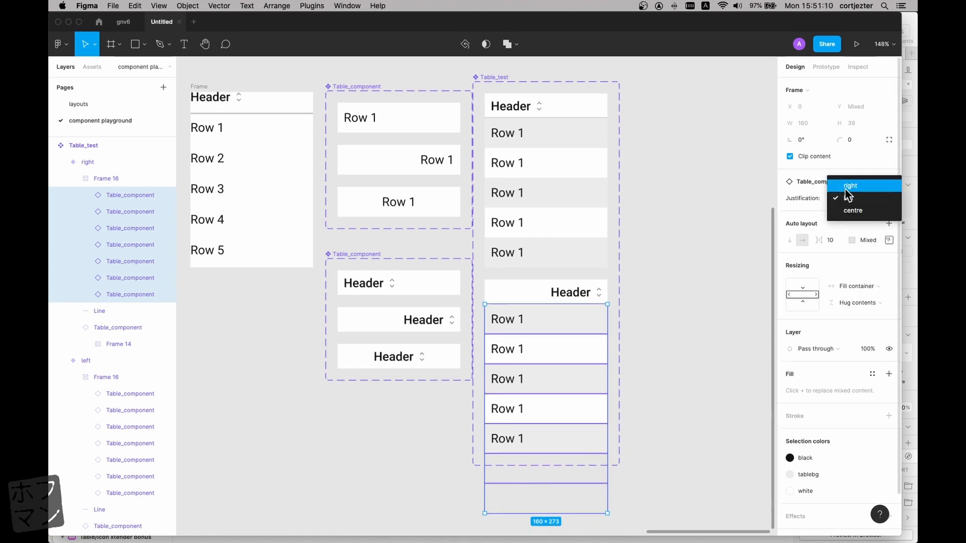
pyautogui.click(847, 191)
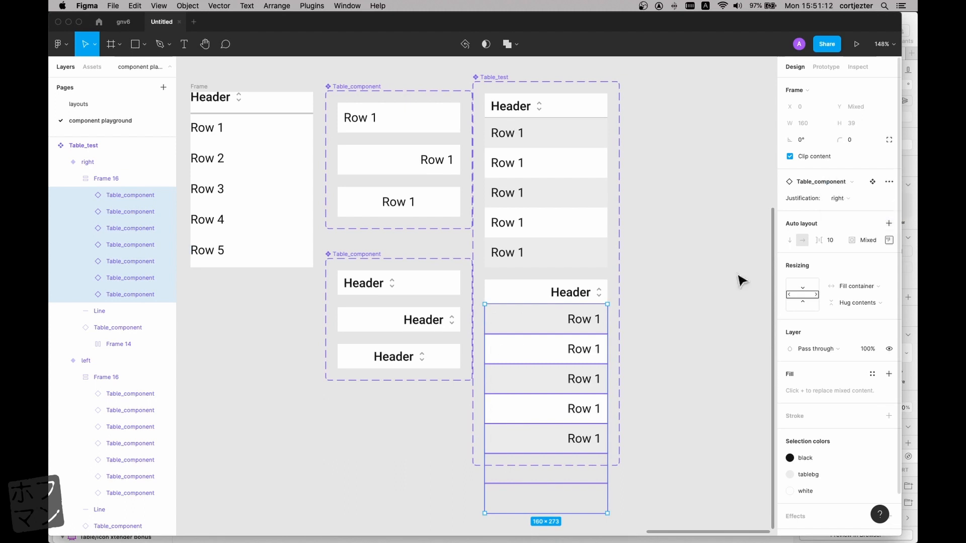
# - Rename the header component set's justification3 variant as centre
pyautogui.doubleClick(393, 360)
pyautogui.click(355, 363)
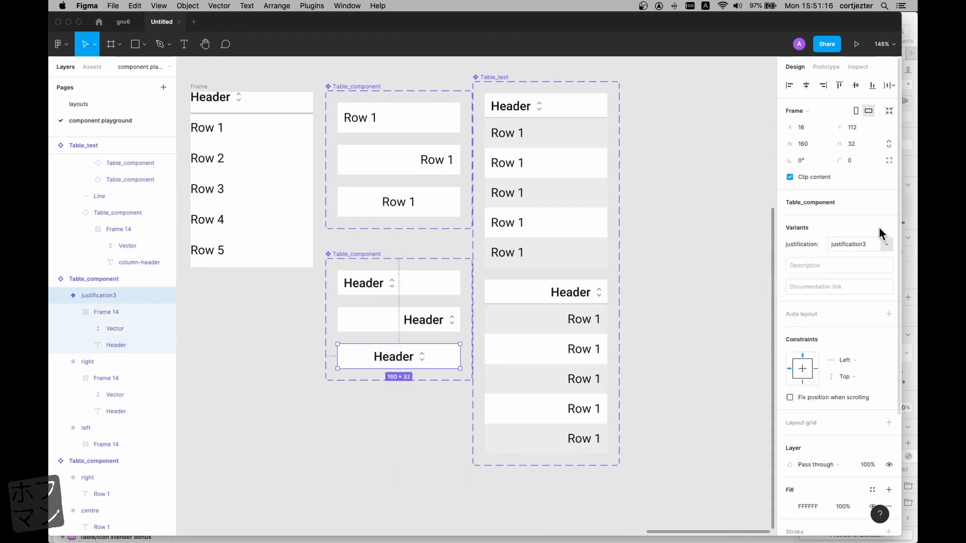
pyautogui.click(851, 244)
pyautogui.write('centre')
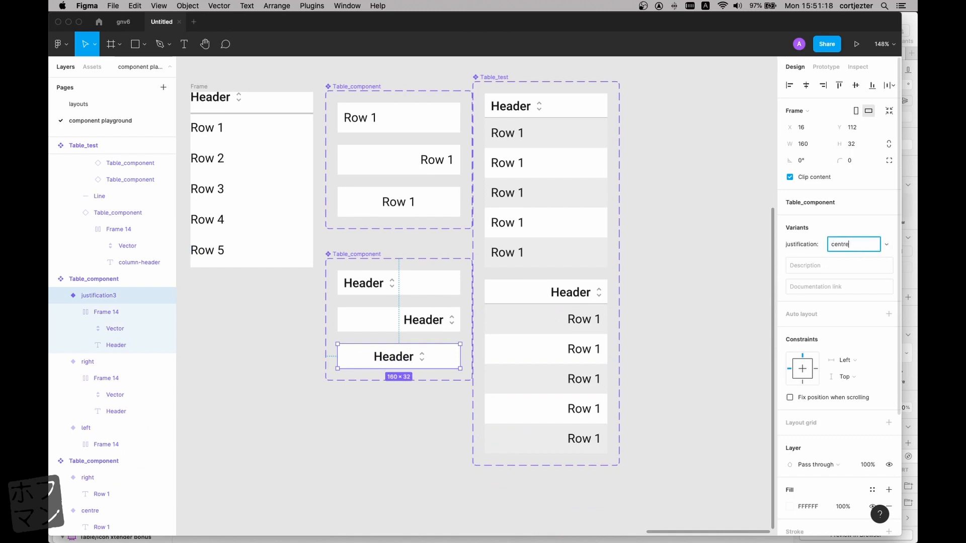
pyautogui.press('Return')
pyautogui.click(725, 241)
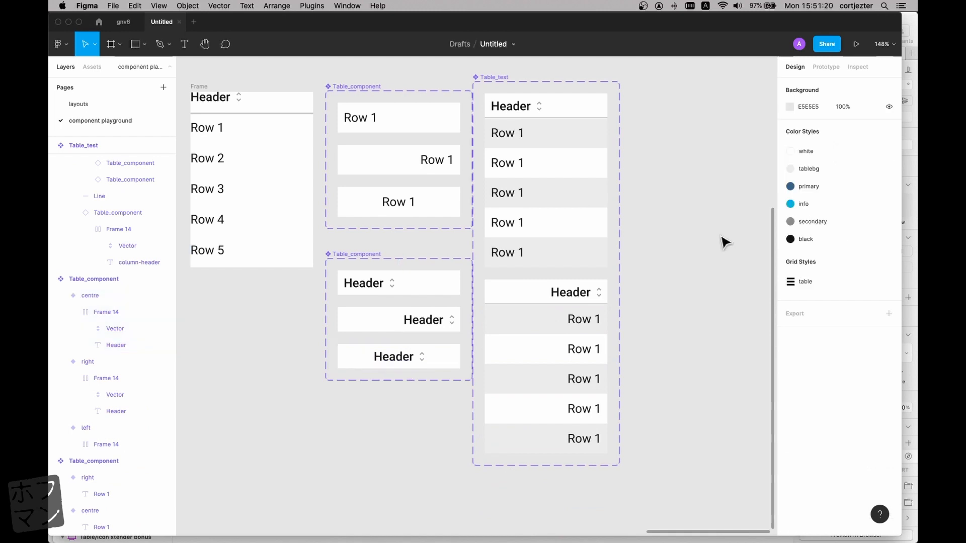
# - Add a third variant to the Table_test set, based on its right variant
pyautogui.scroll(2, 671, 271)
pyautogui.scroll(-5, 672, 270)
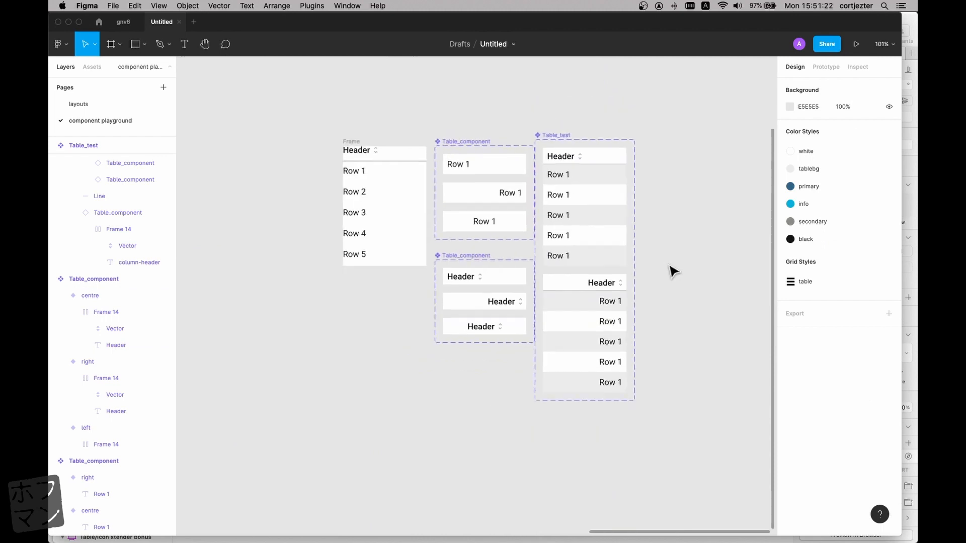
pyautogui.click(574, 300)
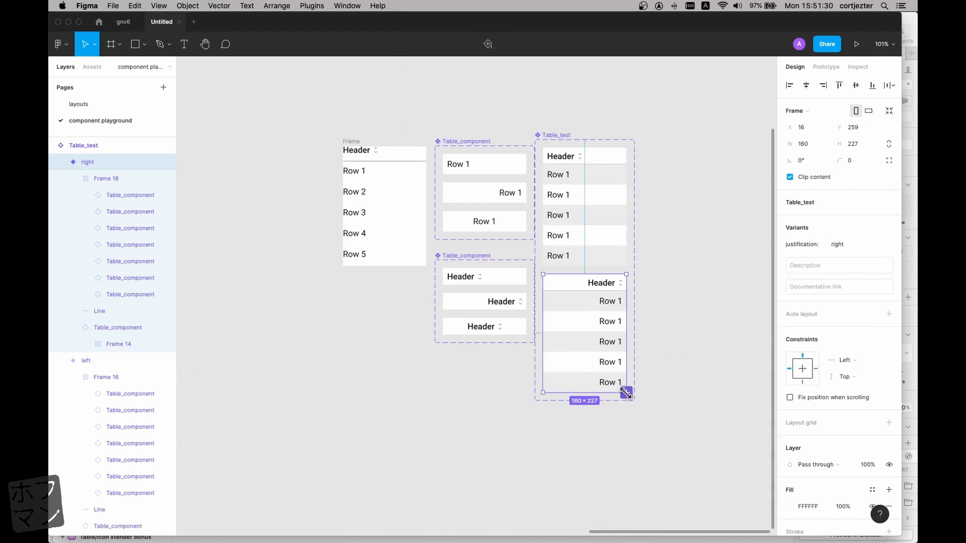
pyautogui.scroll(3, 617, 392)
pyautogui.click(631, 397)
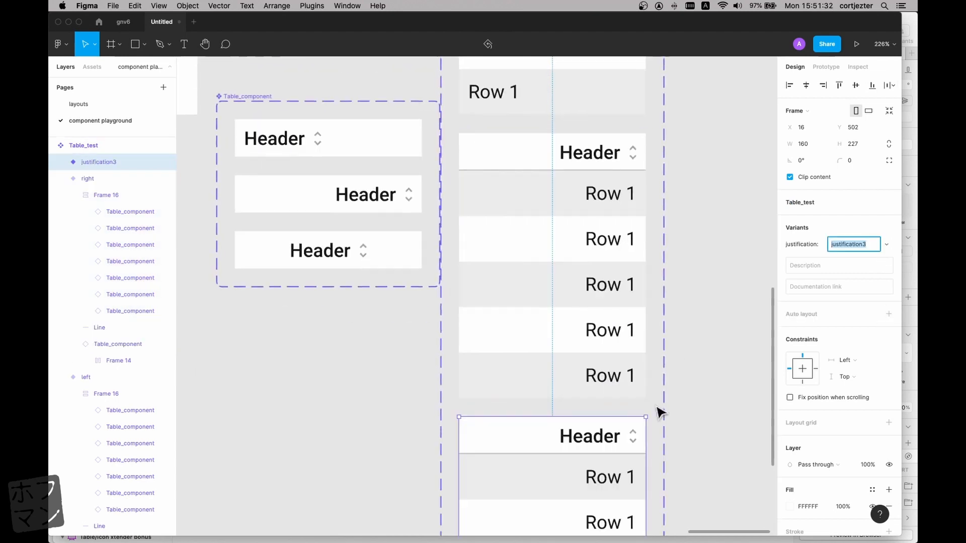
pyautogui.scroll(-5, 656, 394)
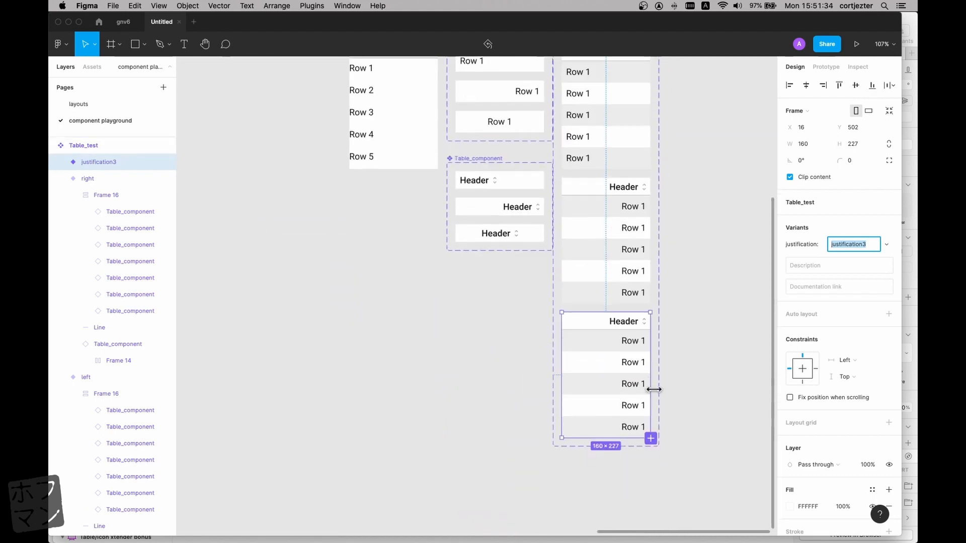
# - Switch the header instance in Table_test's third variant to centre justification
pyautogui.scroll(5, 654, 389)
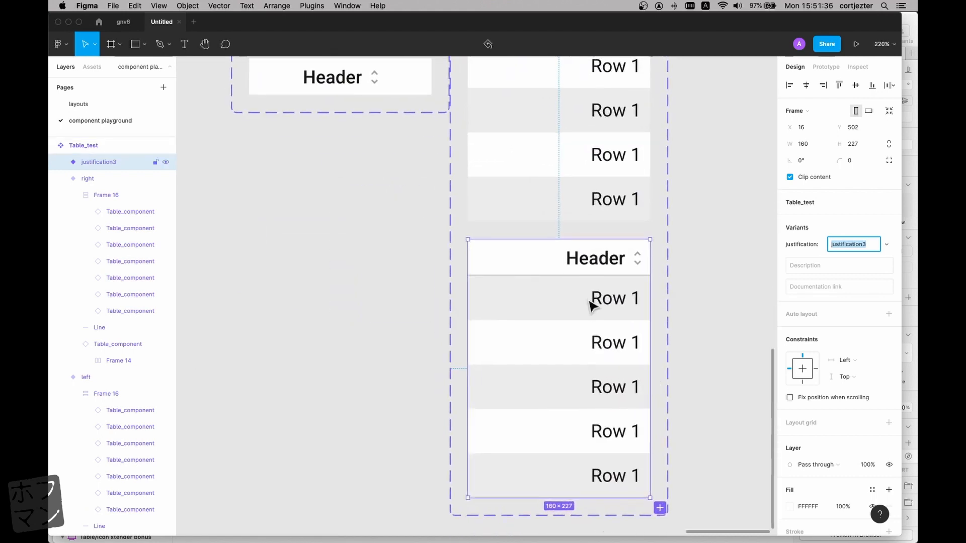
pyautogui.click(545, 262)
pyautogui.click(837, 217)
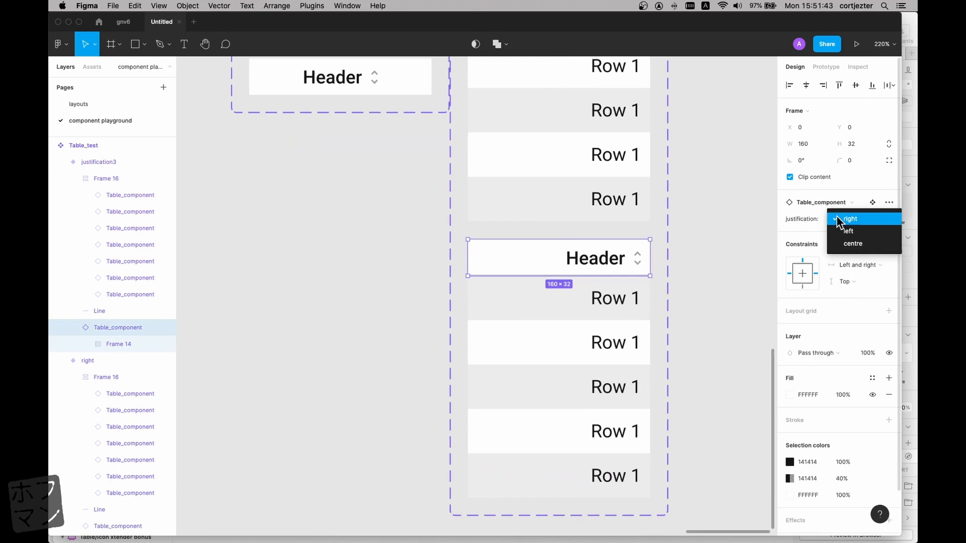
pyautogui.click(839, 244)
# - Switch all row instances in Table_test's third variant to centre justification together
pyautogui.click(586, 303)
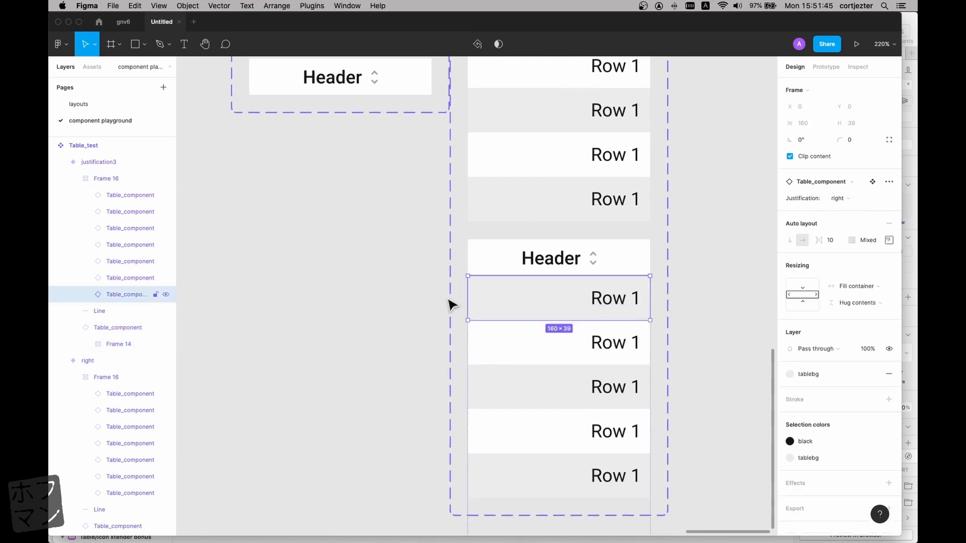
pyautogui.keyDown('shift'); pyautogui.click(146, 194); pyautogui.keyUp('shift')
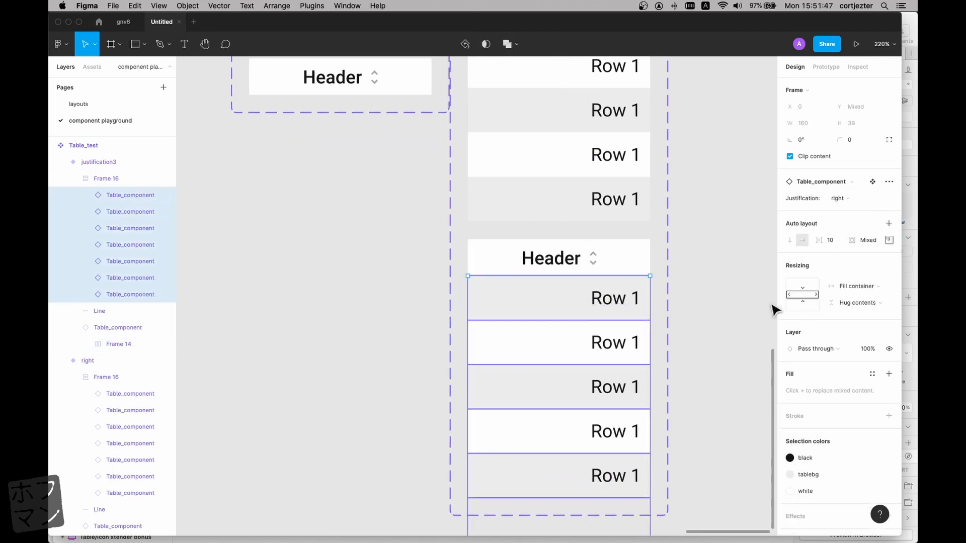
pyautogui.click(843, 198)
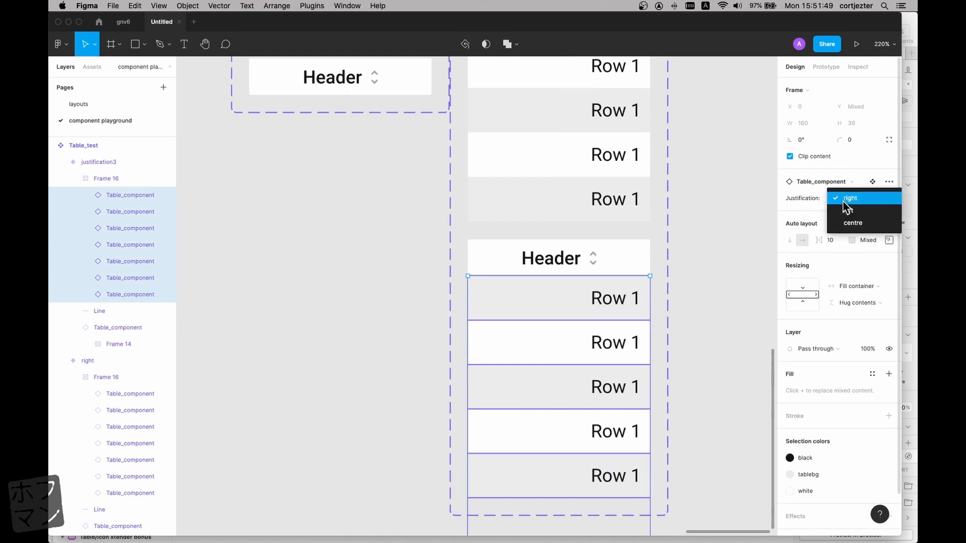
pyautogui.click(844, 222)
pyautogui.click(735, 296)
pyautogui.scroll(-5, 734, 295)
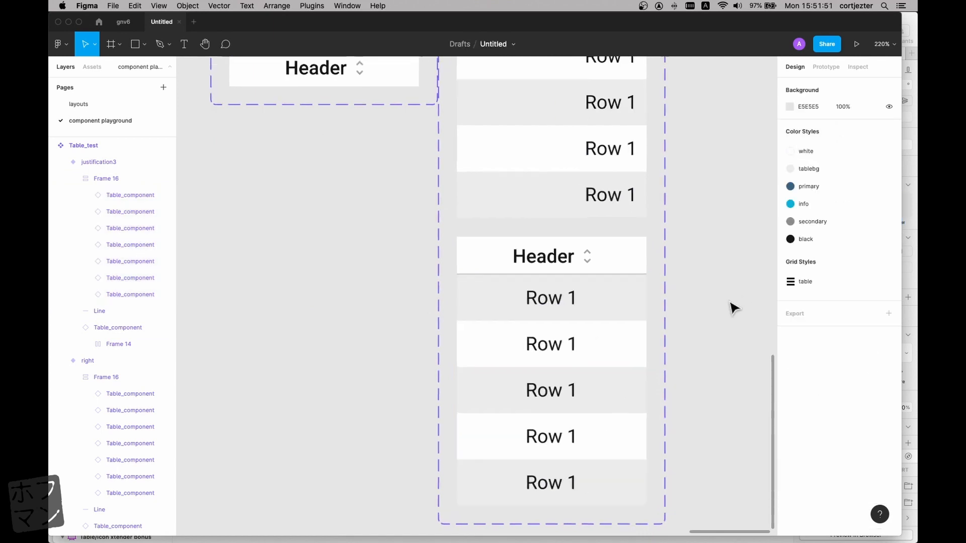
pyautogui.hscroll(2, 734, 307)
pyautogui.scroll(2, 733, 307)
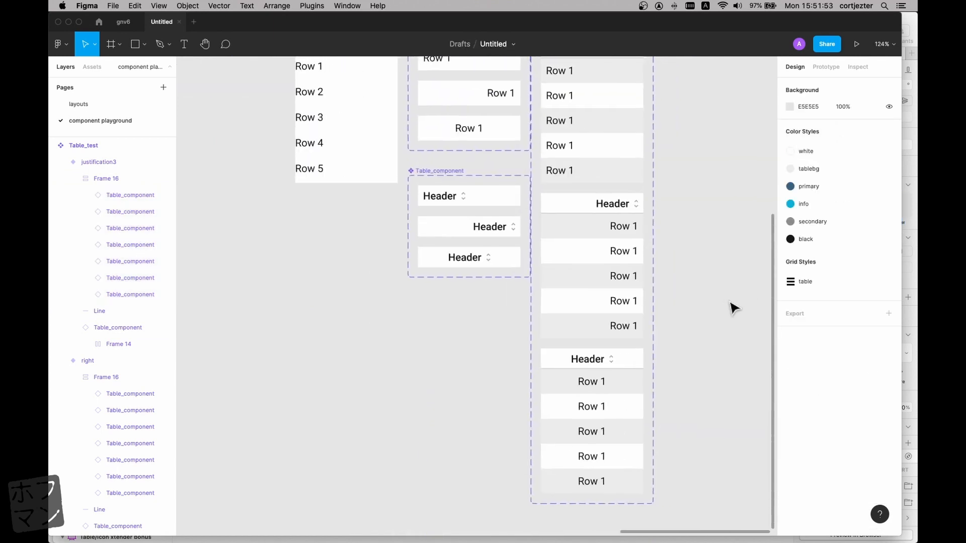
# - Place a Table_test instance on the layouts page, to the left of the existing table, at about X -918, Y -176
pyautogui.click(79, 104)
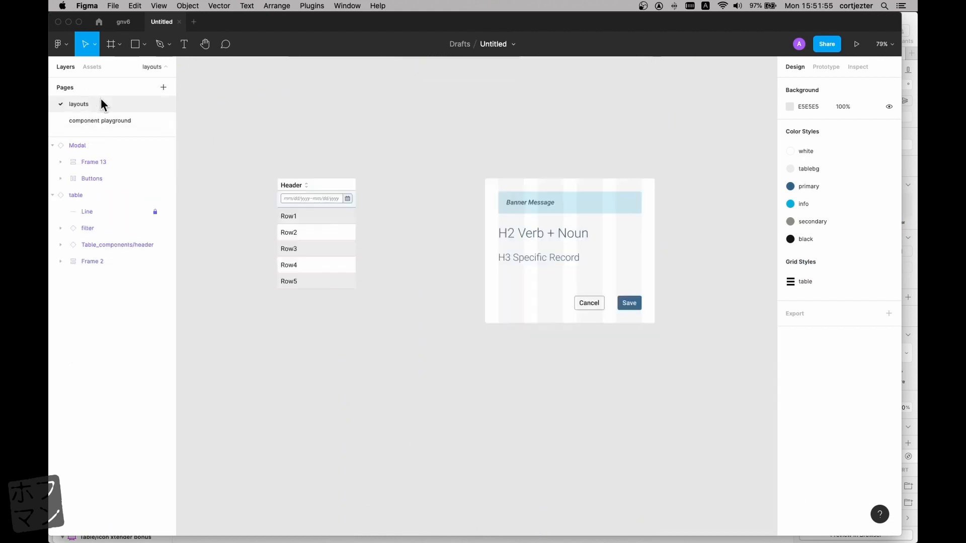
pyautogui.hscroll(-2, 437, 233)
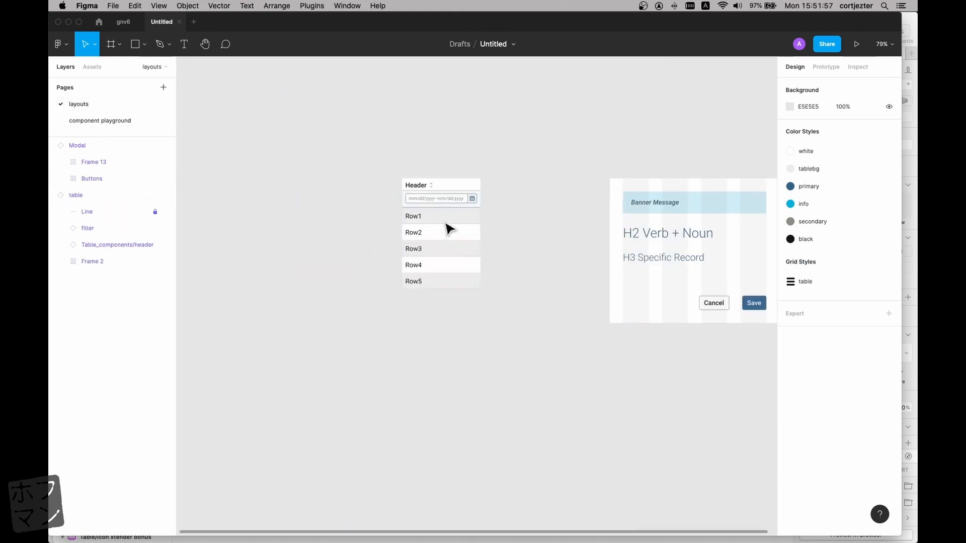
pyautogui.click(94, 68)
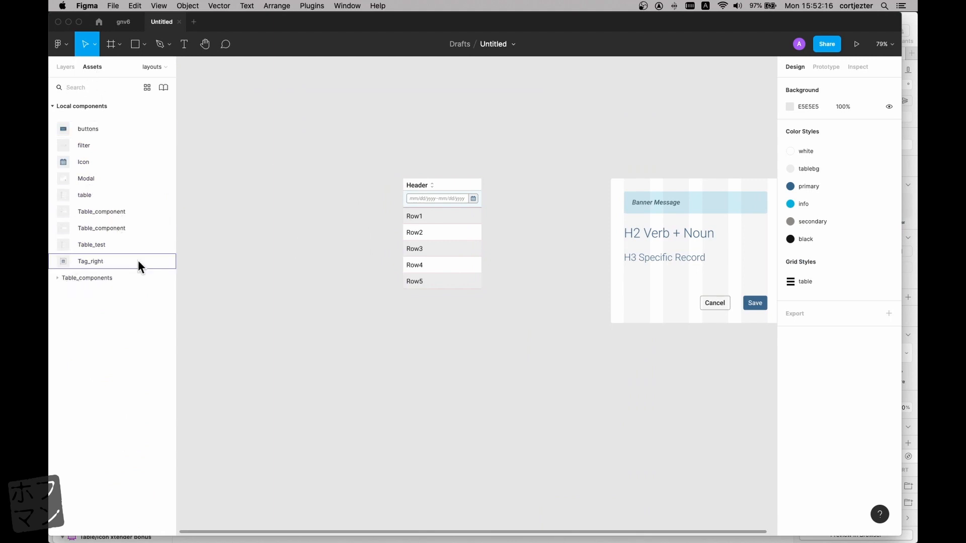
pyautogui.moveTo(87, 246); pyautogui.dragTo(288, 319)
pyautogui.scroll(5, 332, 336)
pyautogui.hscroll(-10, 332, 336)
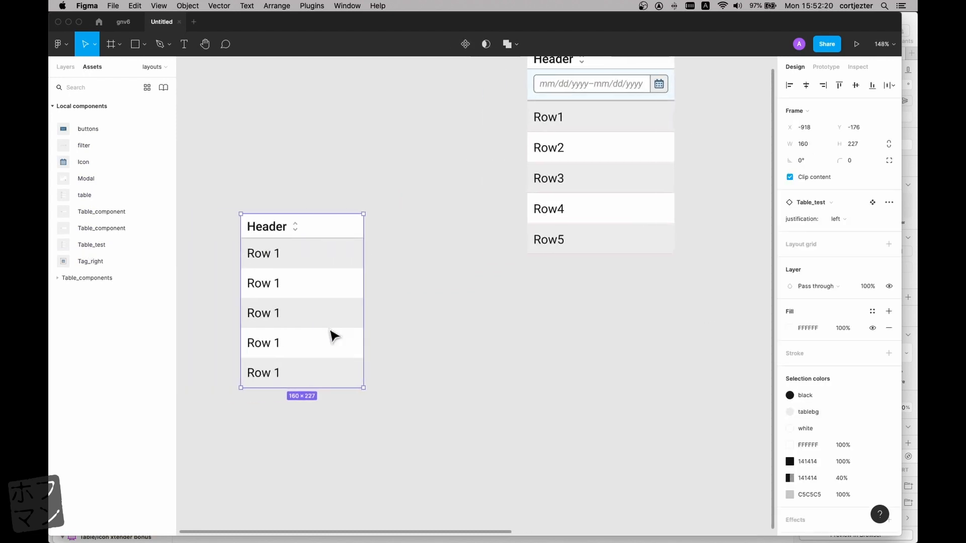
pyautogui.scroll(4, 467, 331)
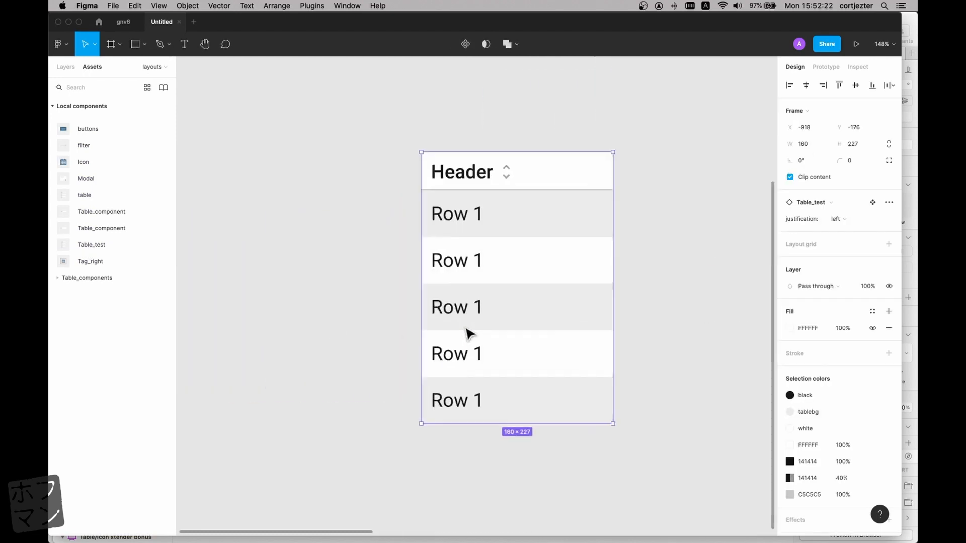
# - Resize the left-justified Table_test instance horizontally to a width of about 170
pyautogui.moveTo(628, 379)
pyautogui.mouseDown()
pyautogui.moveTo(649, 376)
pyautogui.moveTo(531, 380)
pyautogui.moveTo(635, 380)
pyautogui.mouseUp()
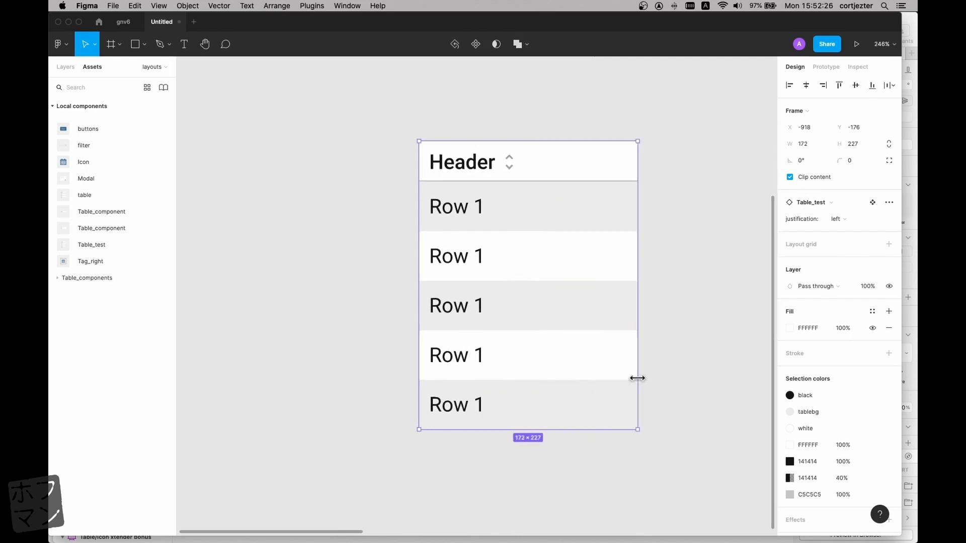
pyautogui.moveTo(568, 429)
pyautogui.mouseDown()
pyautogui.moveTo(569, 496)
pyautogui.moveTo(571, 382)
pyautogui.moveTo(573, 429)
pyautogui.mouseUp()
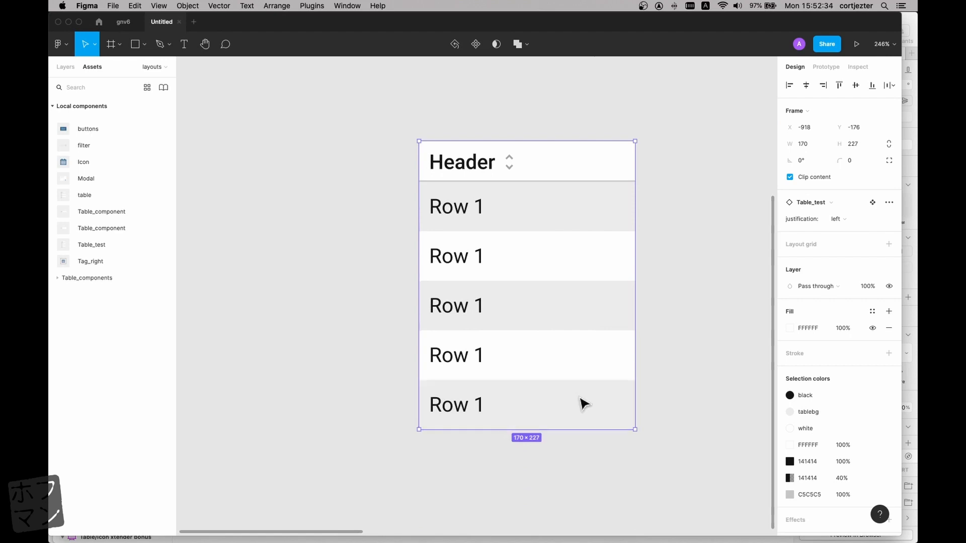
pyautogui.click(684, 371)
pyautogui.click(572, 318)
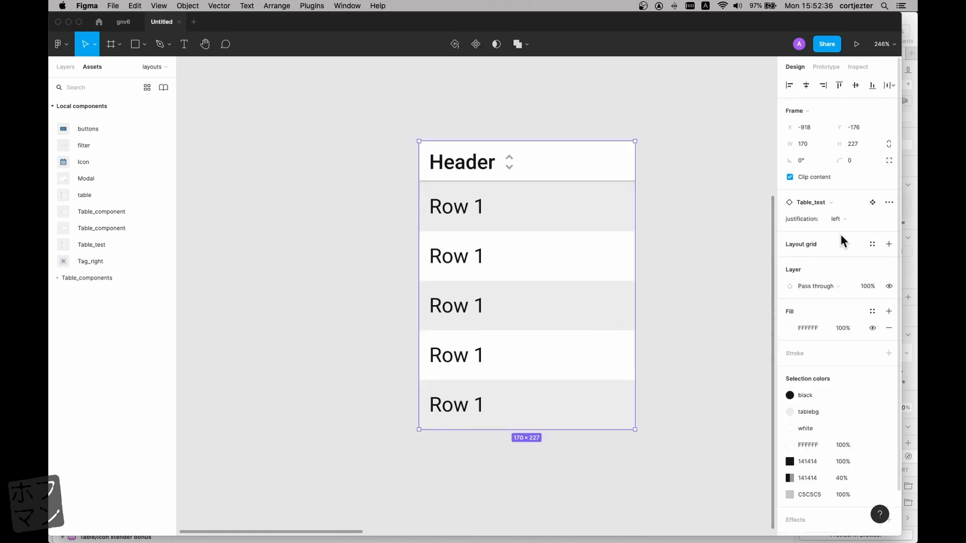
# - Switch the Table_test instance to right justification and widen it to about 221
pyautogui.click(852, 221)
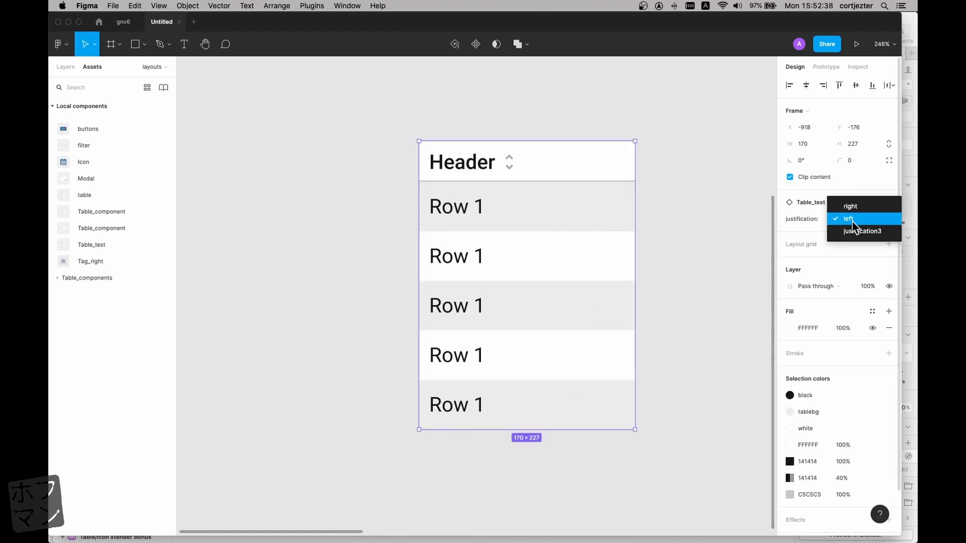
pyautogui.click(857, 206)
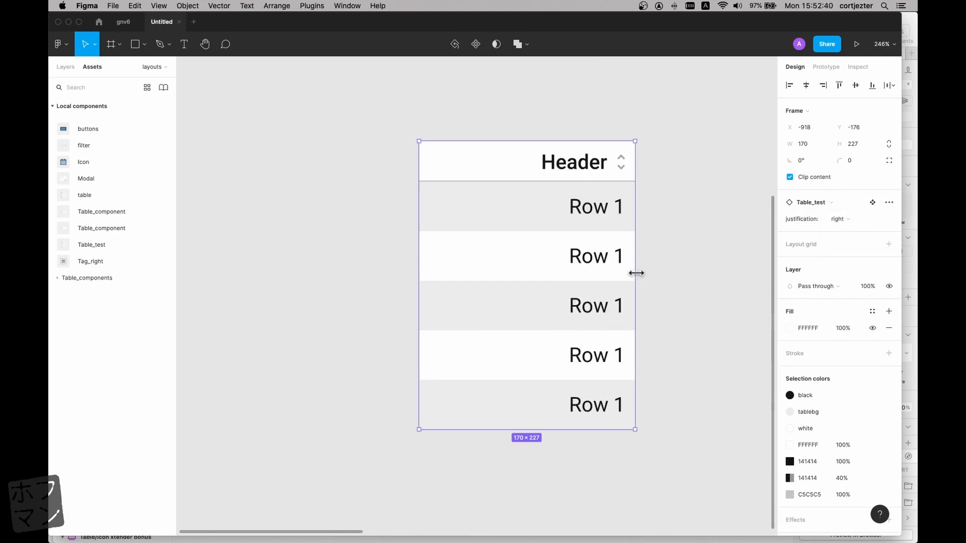
pyautogui.moveTo(635, 271); pyautogui.dragTo(699, 270)
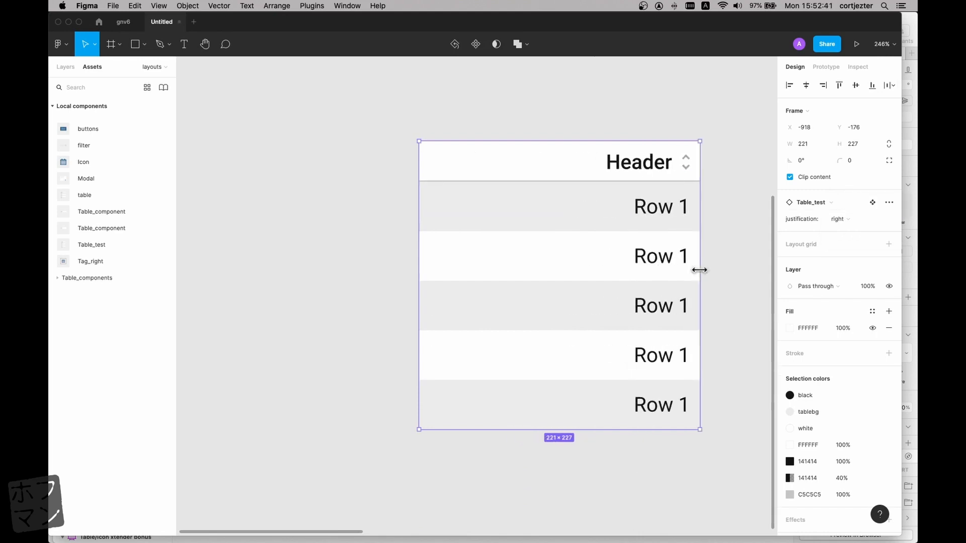
# - Switch the Table_test instance to the justification3 variant and narrow it to about 197
pyautogui.click(847, 221)
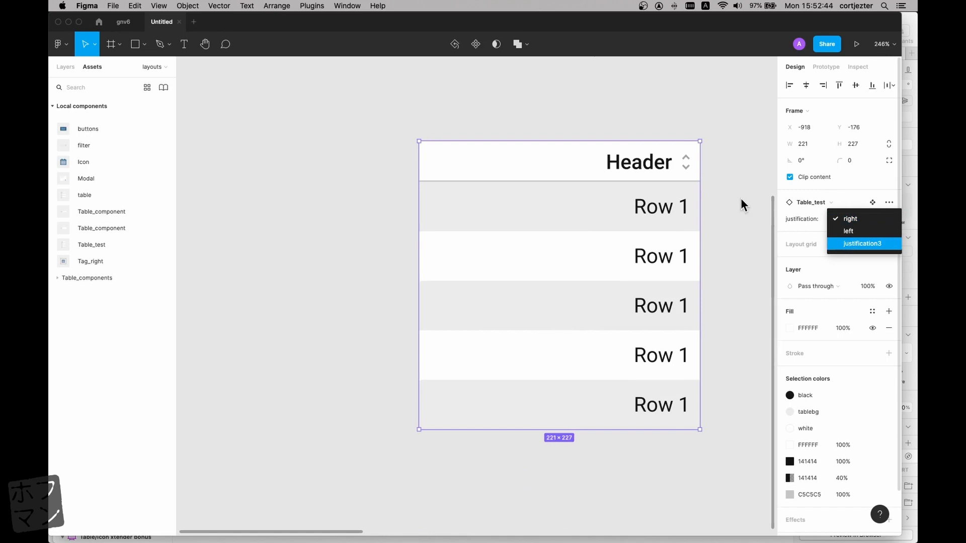
pyautogui.click(841, 243)
pyautogui.moveTo(699, 239); pyautogui.dragTo(662, 228)
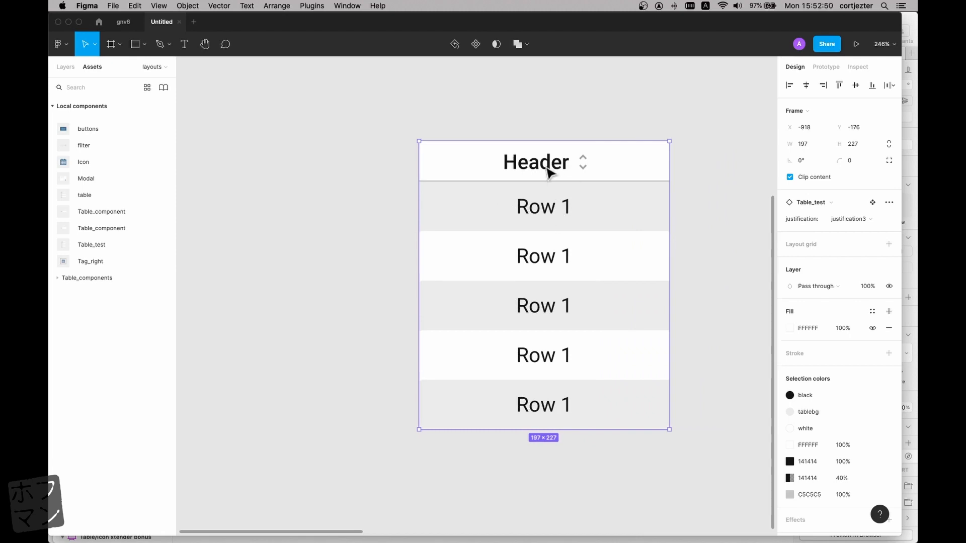
# - Set the Table_test instance to right justification and replace its header text with "Test Title Header Long"
pyautogui.click(855, 220)
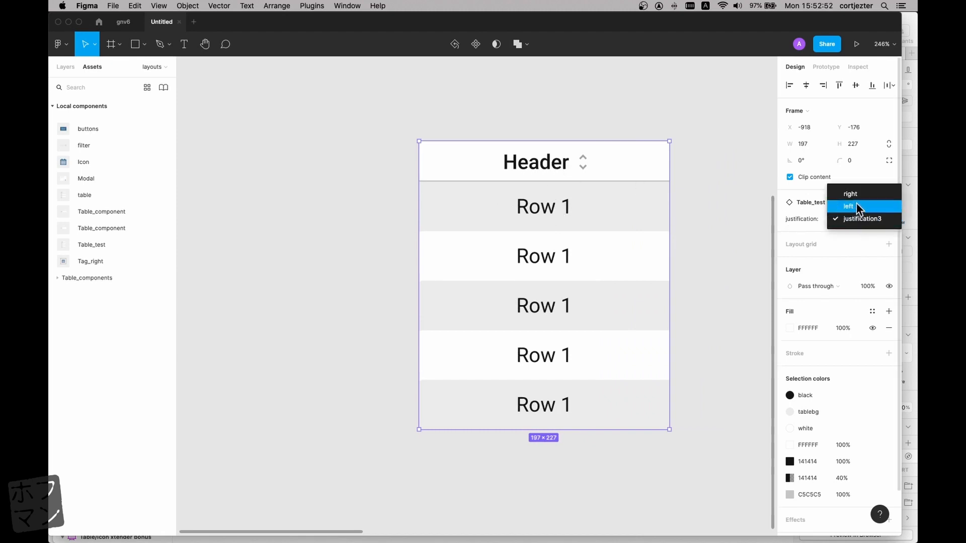
pyautogui.click(853, 194)
pyautogui.doubleClick(616, 166)
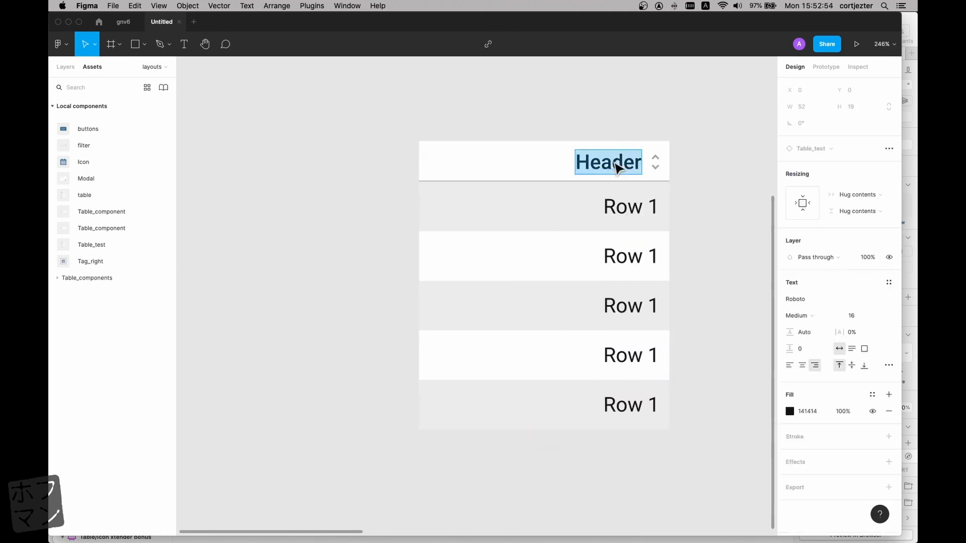
pyautogui.write('Tes')
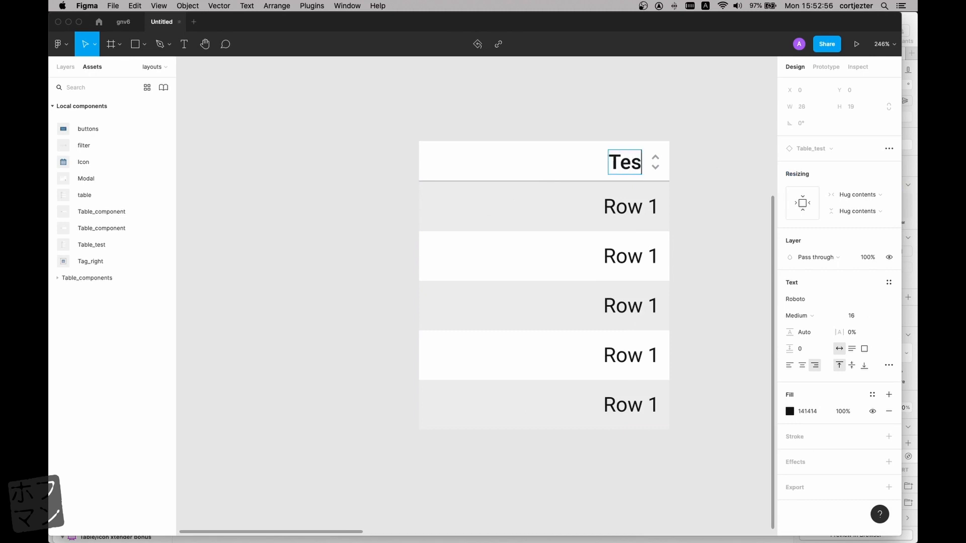
pyautogui.write('t Title Header Long')
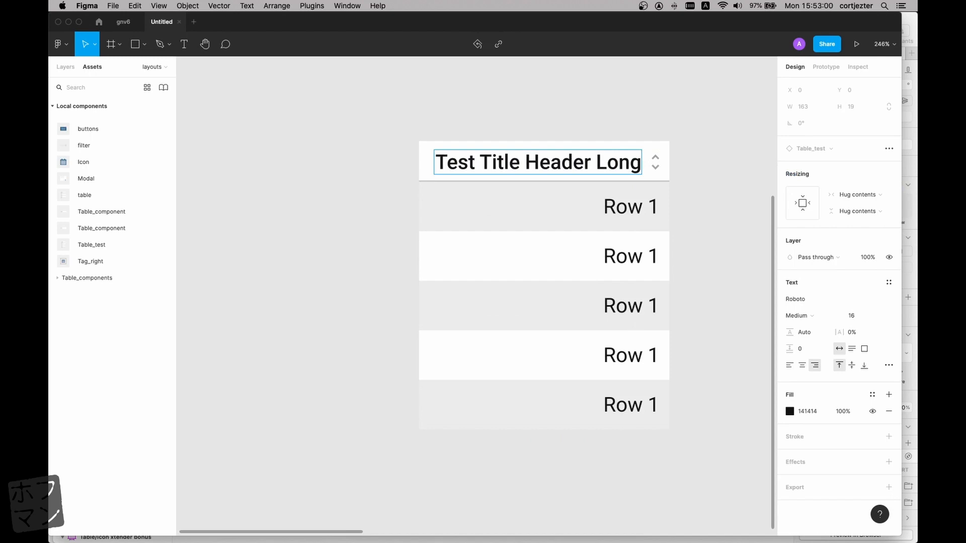
pyautogui.press('Escape')
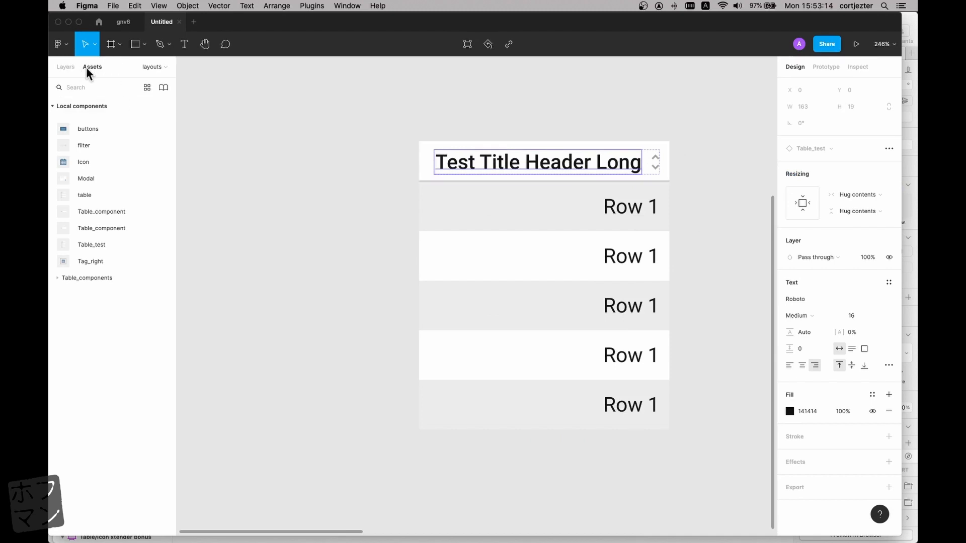
pyautogui.click(453, 183)
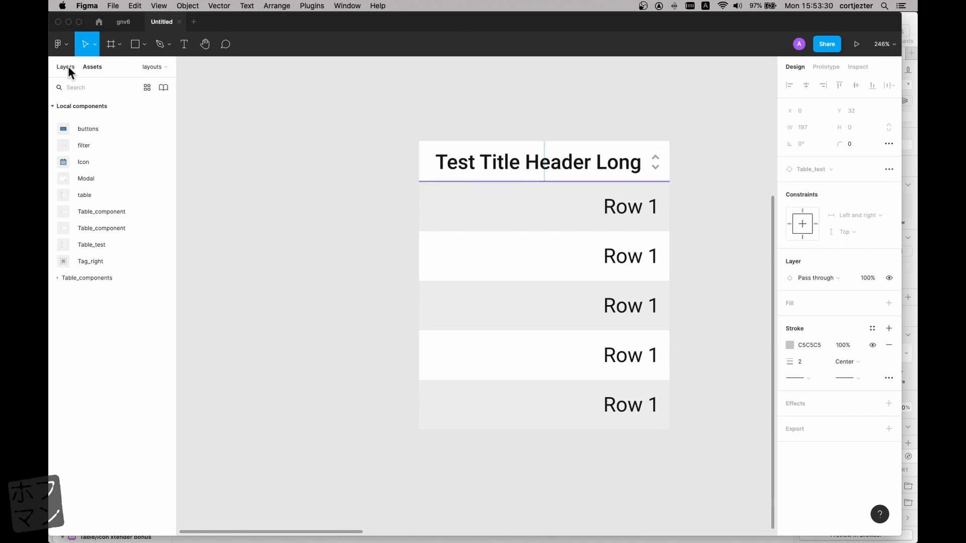
# - On the component playground page, select the sort arrows vector inside the left variant of the header Table_component set
pyautogui.click(154, 70)
pyautogui.click(83, 119)
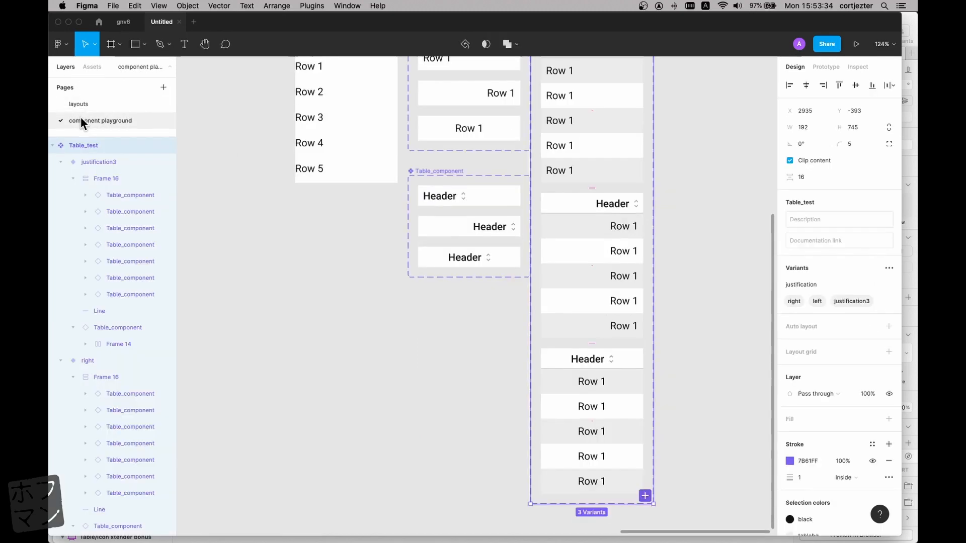
pyautogui.scroll(2, 465, 211)
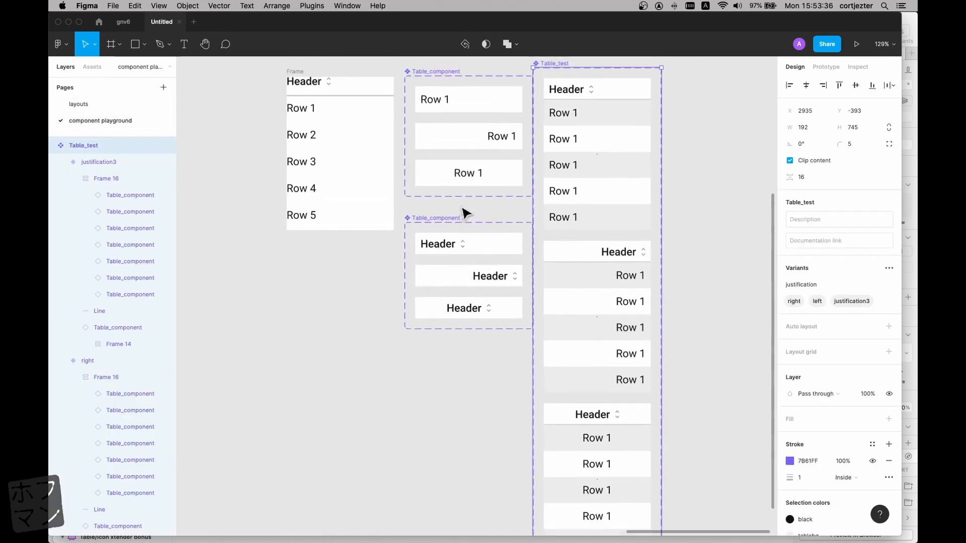
pyautogui.scroll(5, 483, 244)
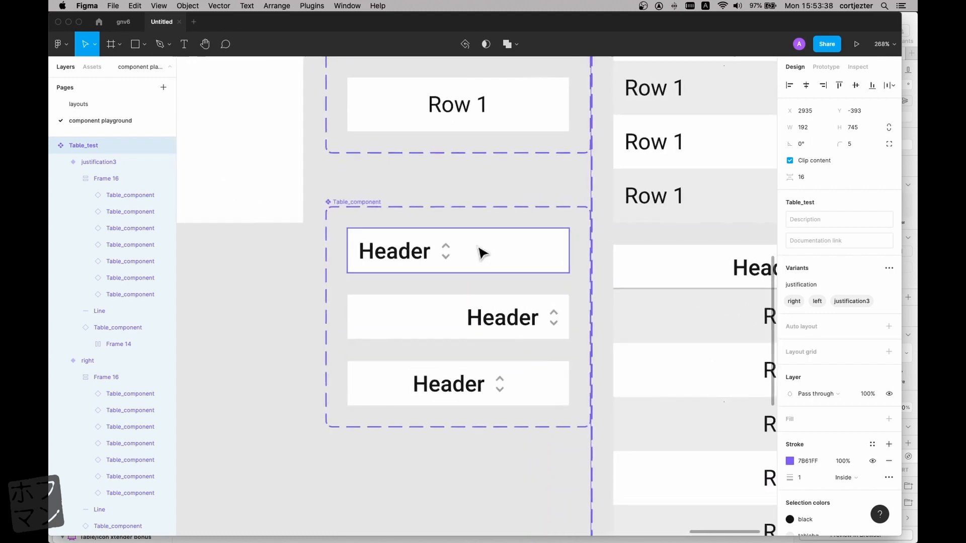
pyautogui.doubleClick(480, 249)
pyautogui.click(449, 252)
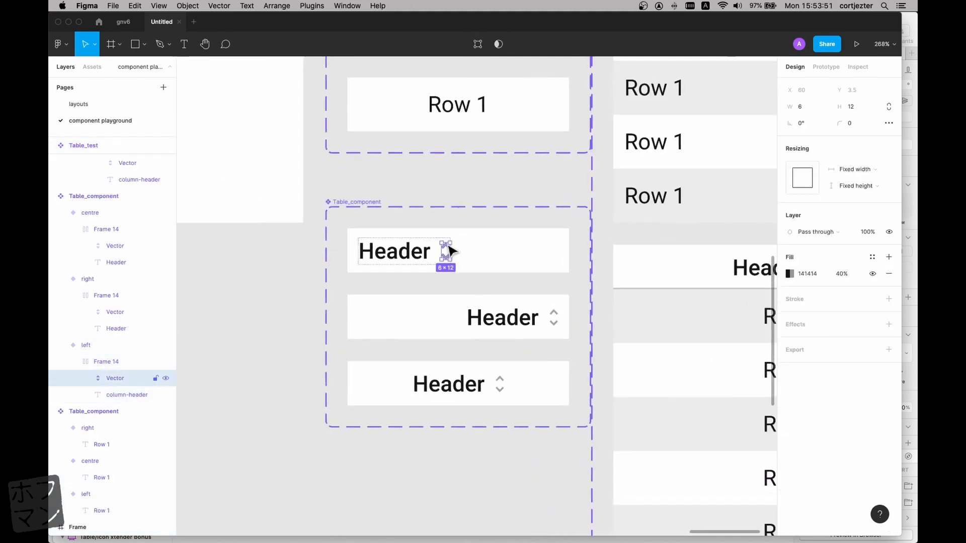
# - Lock the sort-arrow Vector layers in the left, right and centre header variants of Table_component
pyautogui.scroll(-2, 195, 356)
pyautogui.click(156, 378)
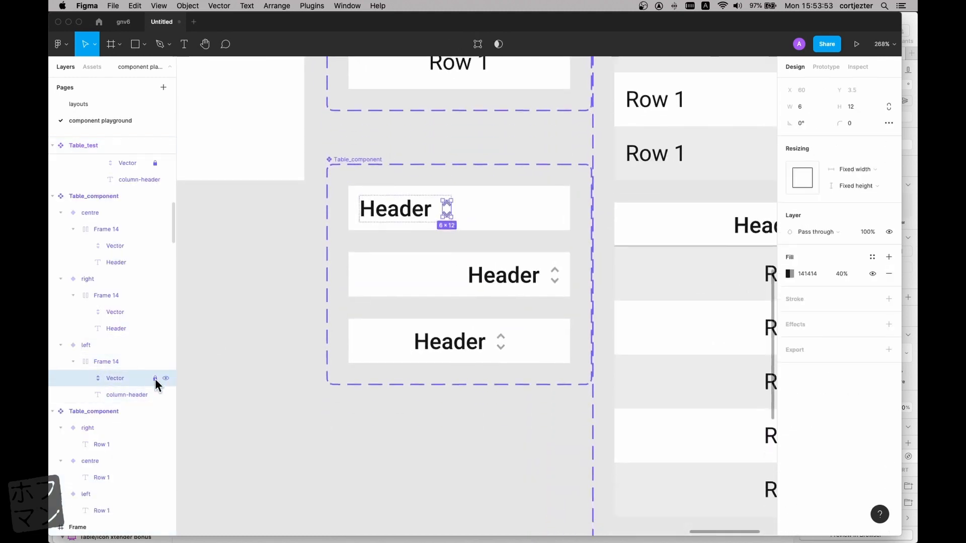
pyautogui.scroll(-1, 566, 272)
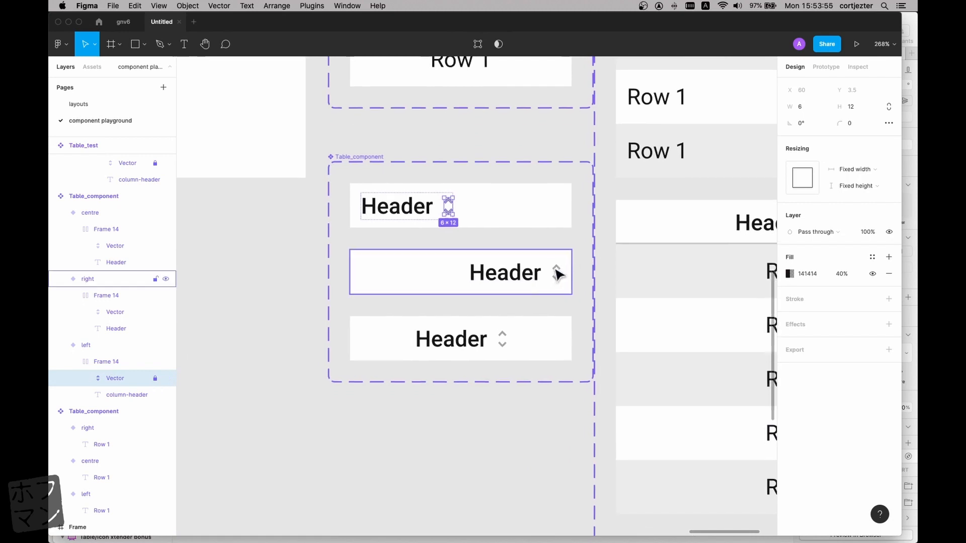
pyautogui.click(556, 272)
pyautogui.scroll(-1, 556, 272)
pyautogui.click(156, 312)
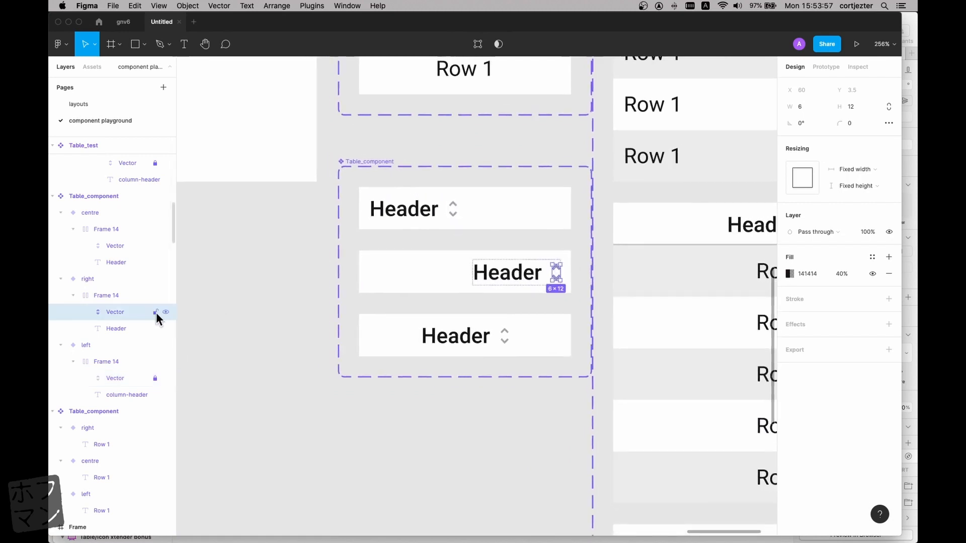
pyautogui.click(155, 246)
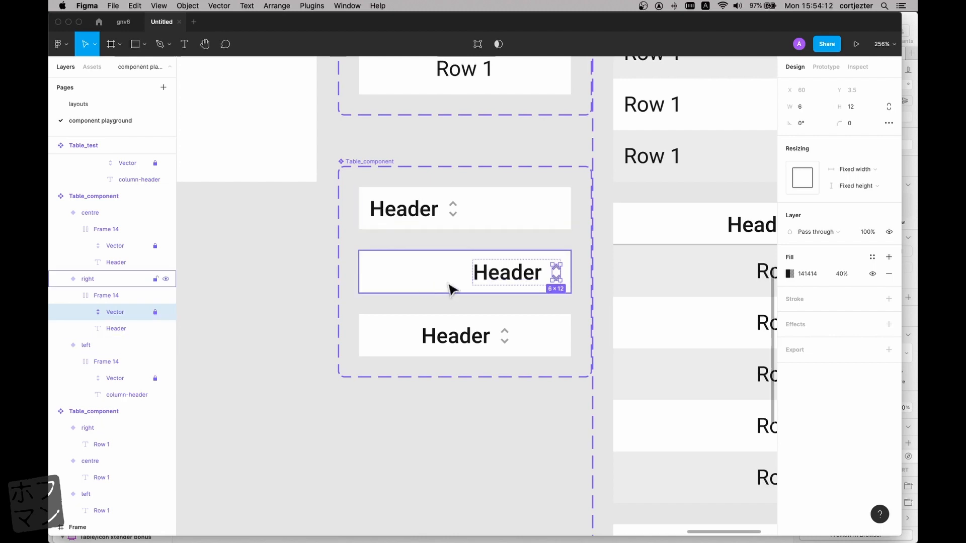
# - Lock the divider Line under the header in the left, right and centre variants of Table_test
pyautogui.scroll(1, 487, 290)
pyautogui.scroll(5, 487, 290)
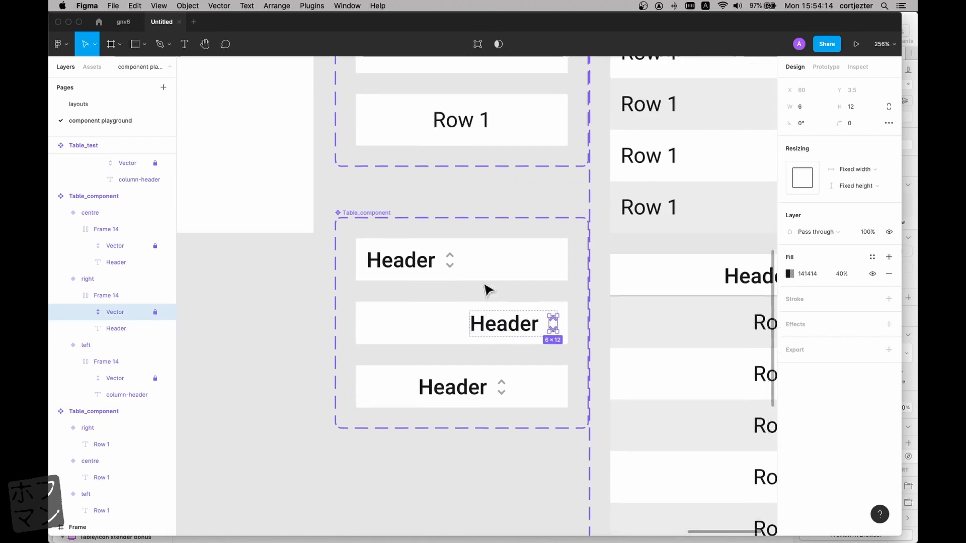
pyautogui.hscroll(5, 487, 290)
pyautogui.scroll(6, 488, 283)
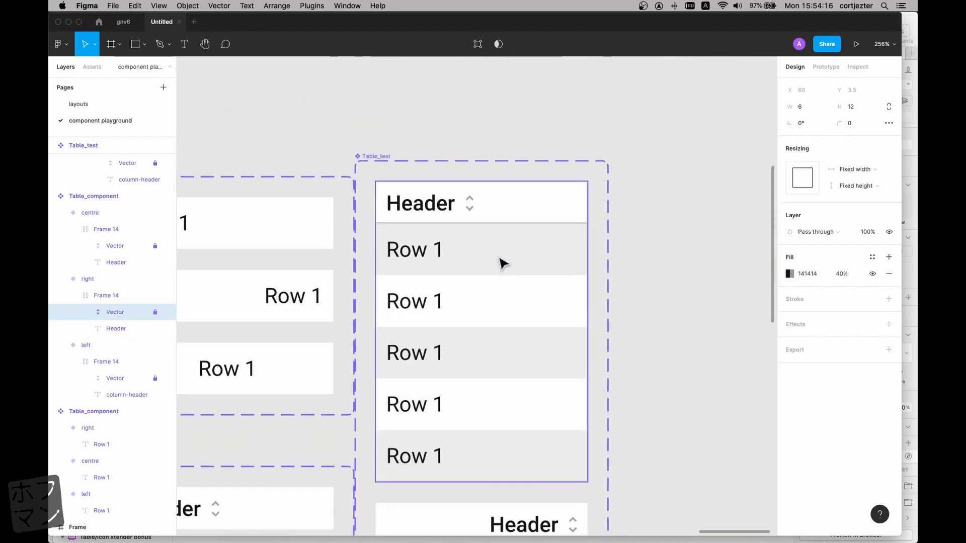
pyautogui.click(501, 223)
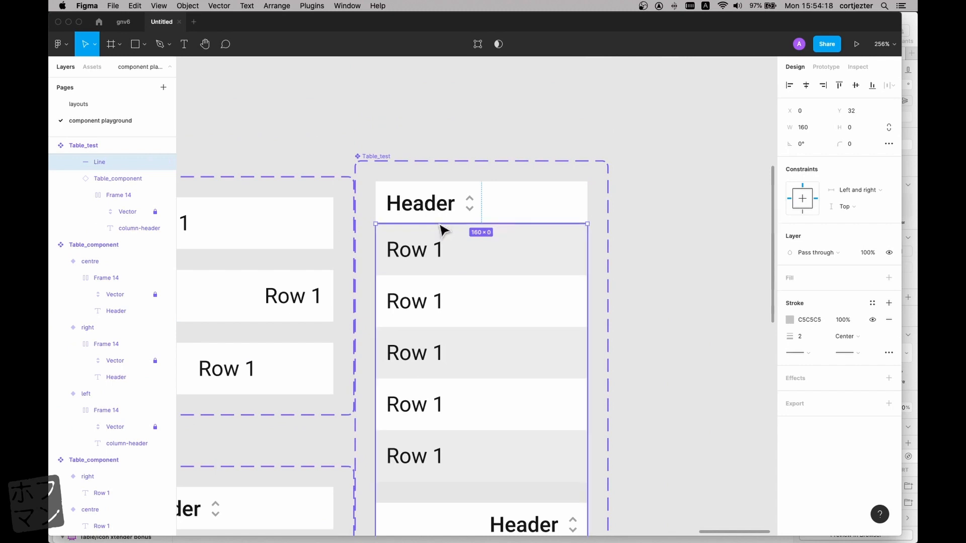
pyautogui.click(157, 163)
pyautogui.scroll(-10, 520, 324)
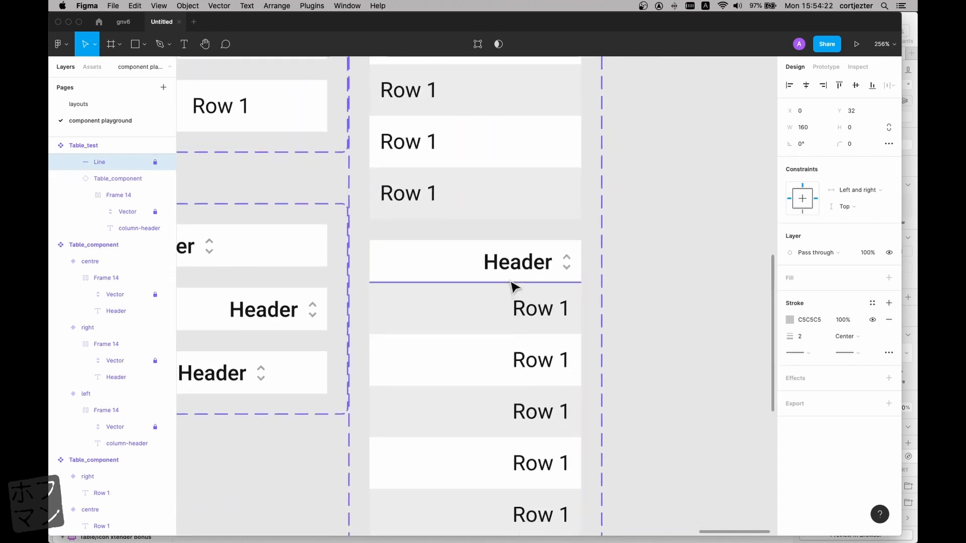
pyautogui.keyDown('super'); pyautogui.click(512, 283); pyautogui.keyUp('super')
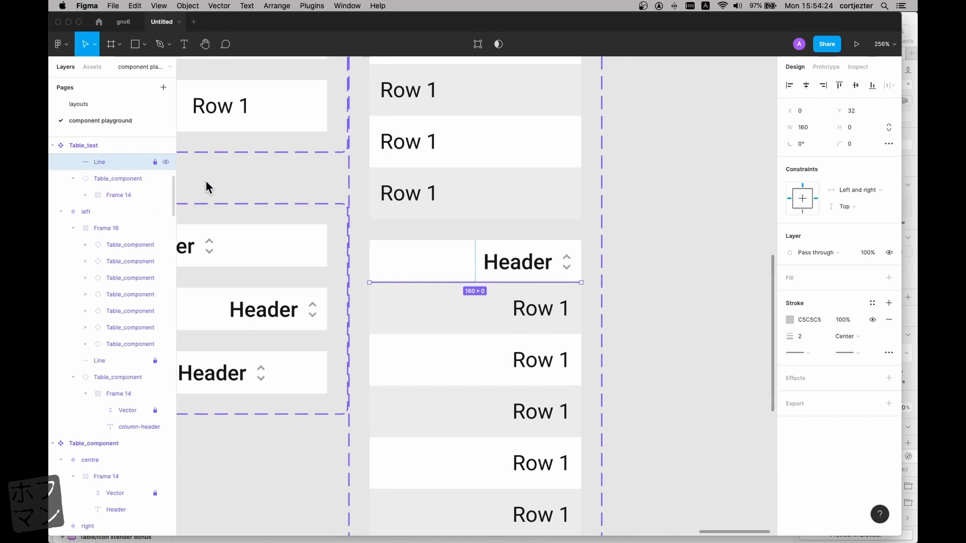
pyautogui.scroll(-7, 500, 306)
pyautogui.scroll(-3, 501, 307)
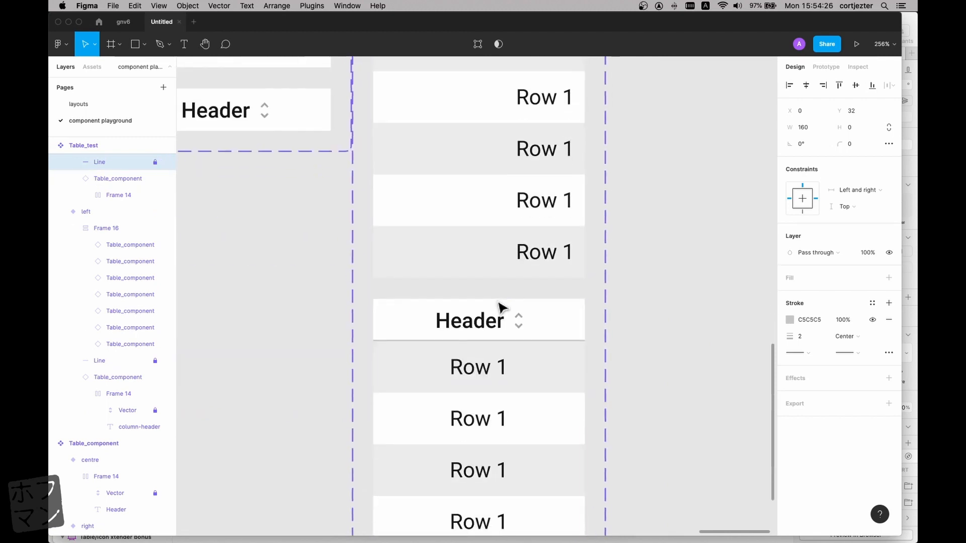
pyautogui.keyDown('super'); pyautogui.click(425, 342); pyautogui.keyUp('super')
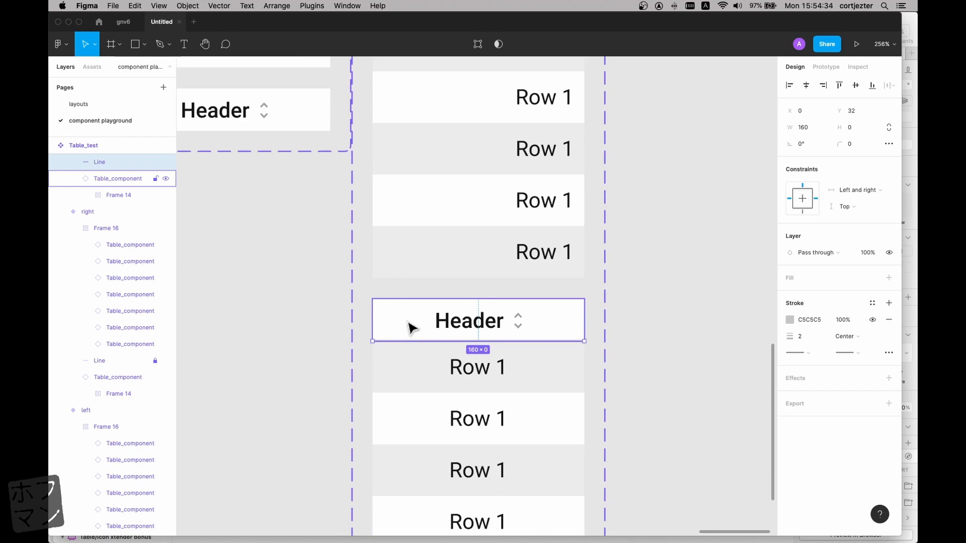
pyautogui.click(156, 162)
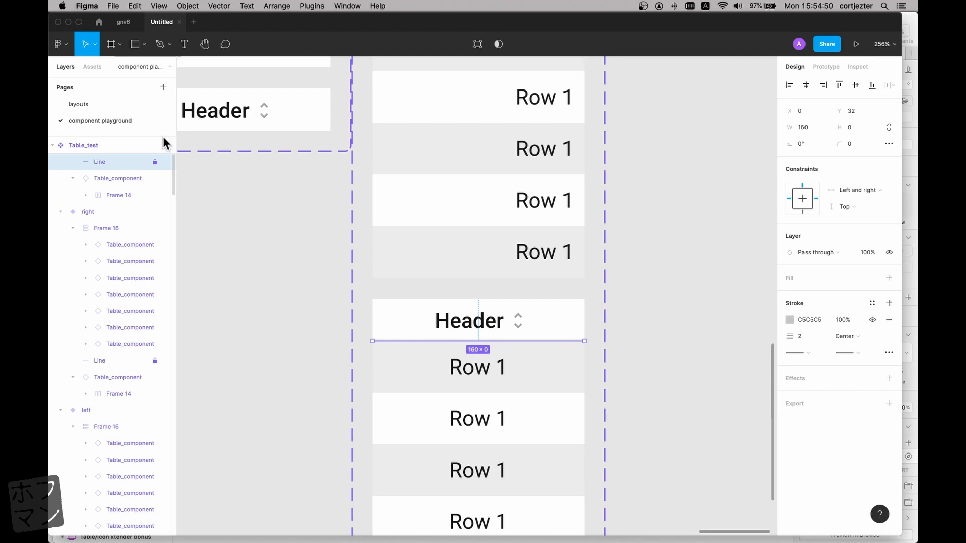
# - Open the layouts page and examine the table instance titled Test Title Header Long
pyautogui.click(115, 106)
pyautogui.press('Escape')
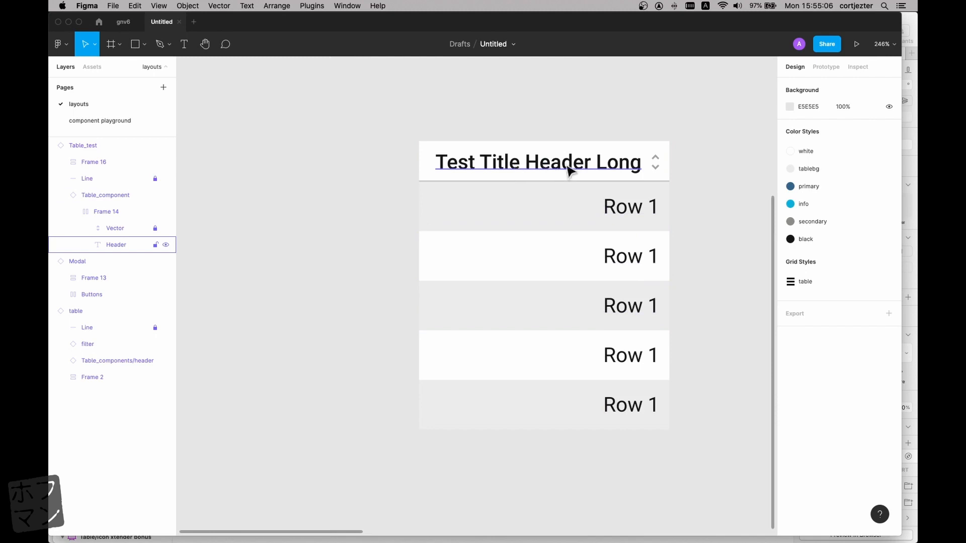
pyautogui.click(430, 164)
pyautogui.click(391, 231)
pyautogui.scroll(-2, 390, 230)
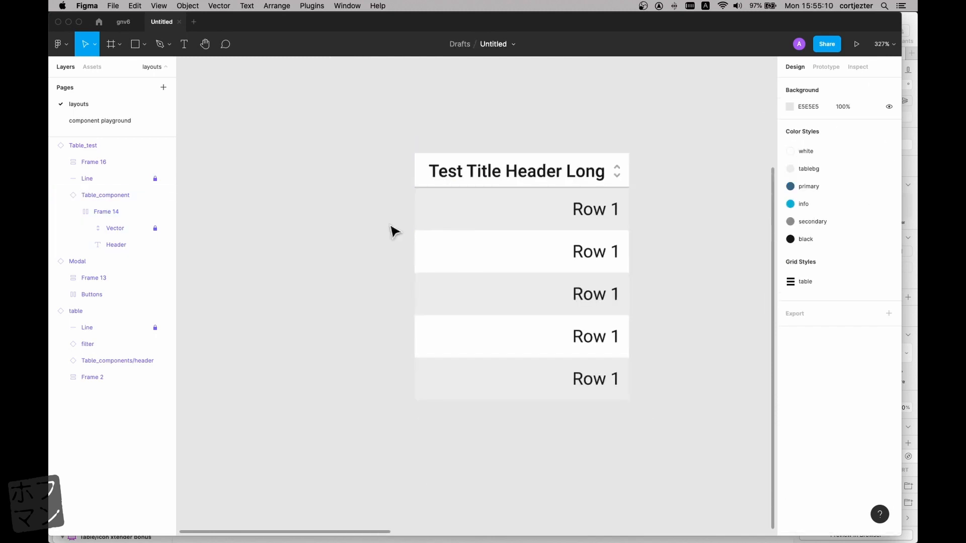
pyautogui.hscroll(1, 391, 231)
pyautogui.scroll(2, 391, 231)
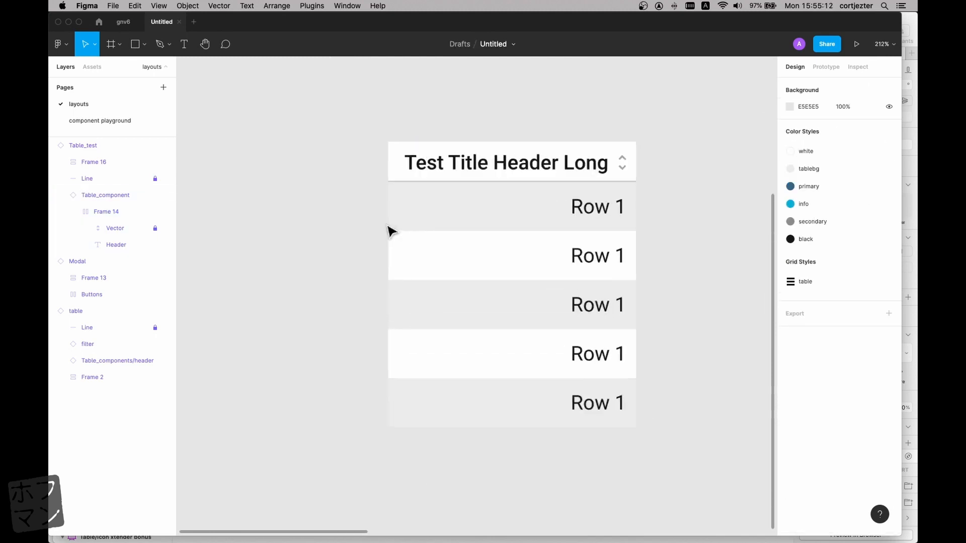
pyautogui.scroll(-4, 391, 231)
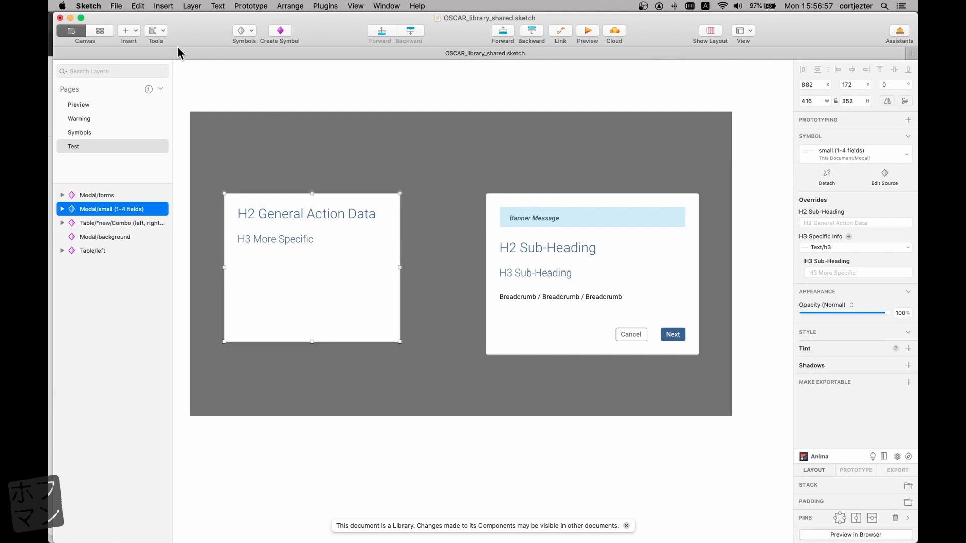
# - Switch to Sketch, place a medium (4-8 fields) modal symbol on the Test page and undo the placement
pyautogui.click(246, 31)
pyautogui.moveTo(252, 55)
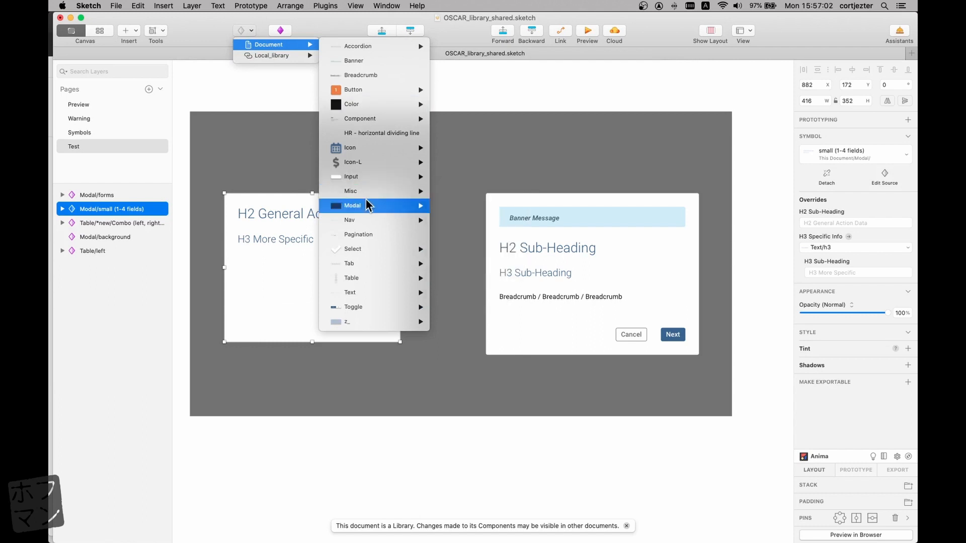
pyautogui.moveTo(367, 202)
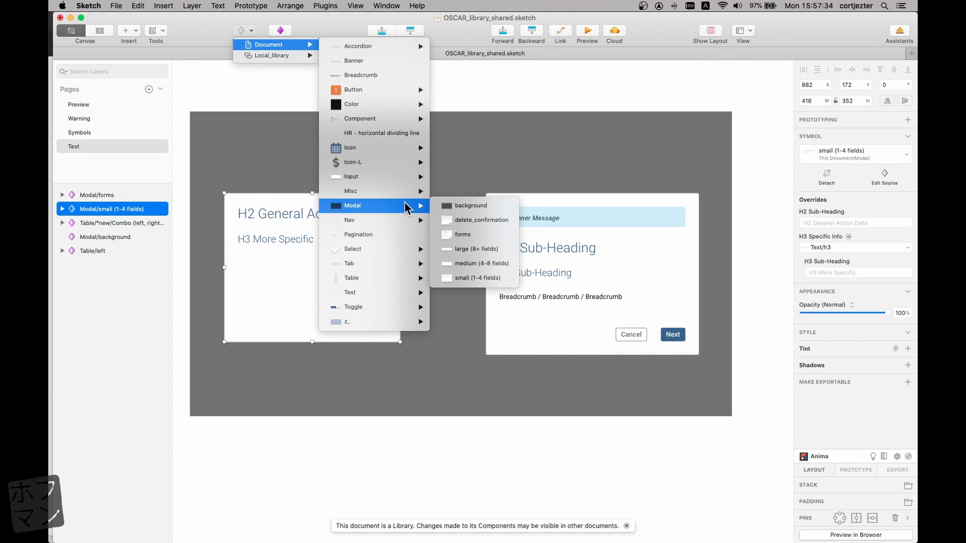
pyautogui.click(481, 264)
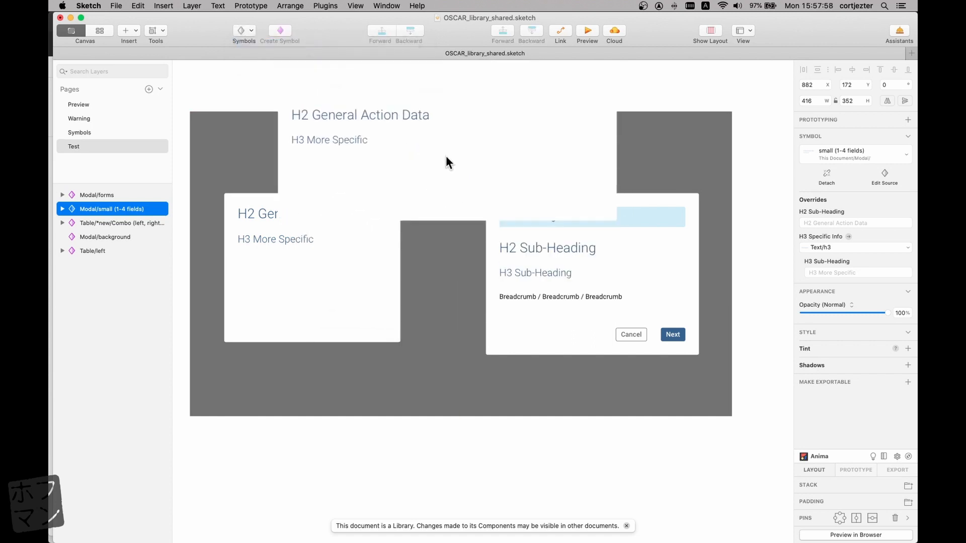
pyautogui.click(453, 201)
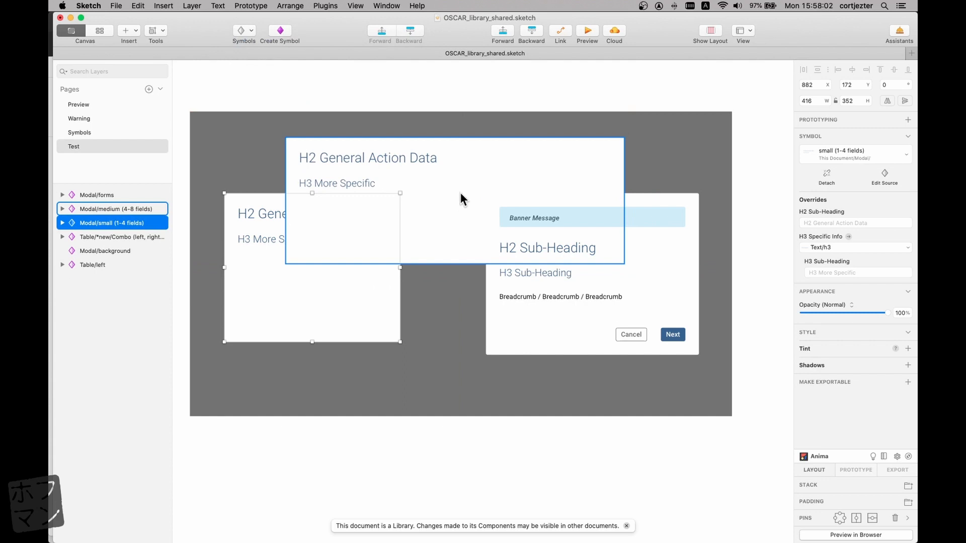
pyautogui.press('super+z')
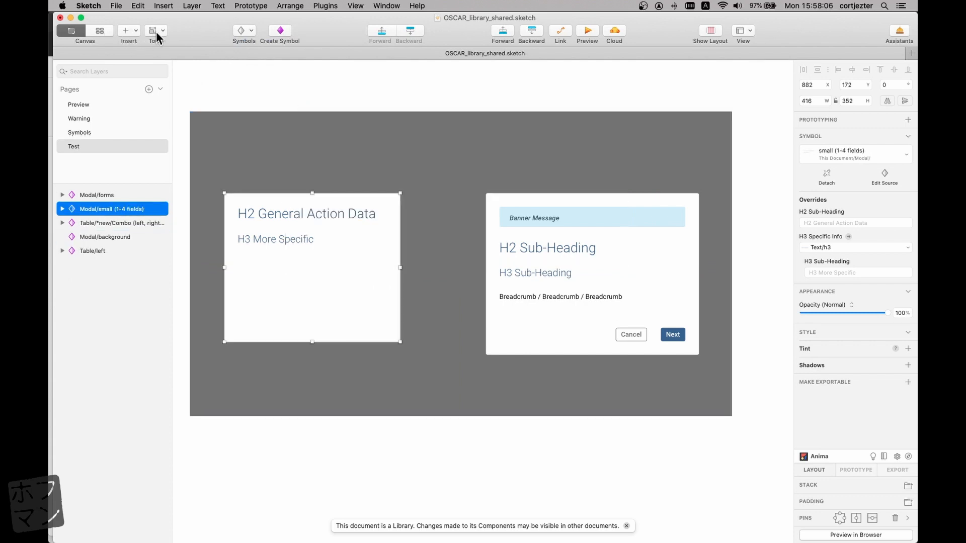
# - Try out a large (8+ fields) modal symbol over the grey background, stretched to about 615 high, and delete it
pyautogui.click(234, 29)
pyautogui.moveTo(244, 54)
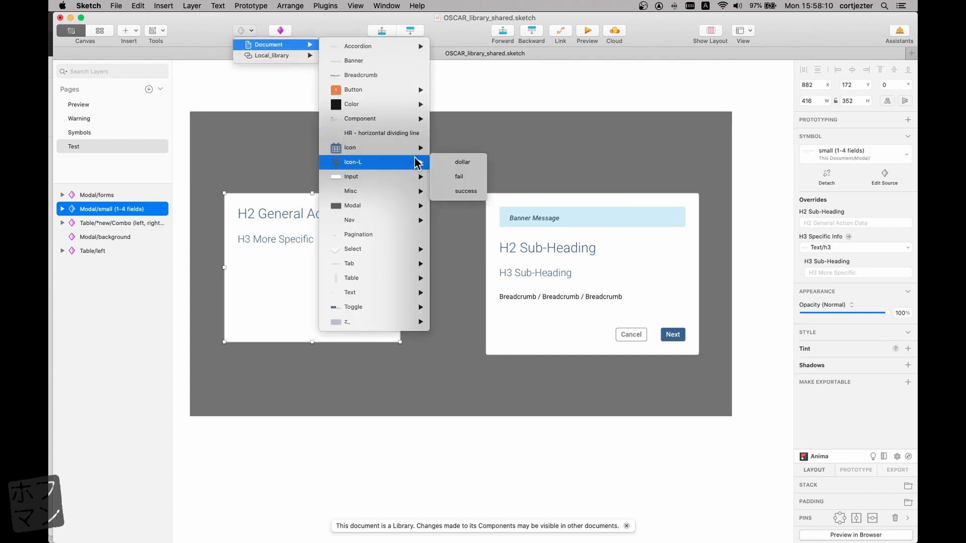
pyautogui.moveTo(424, 211)
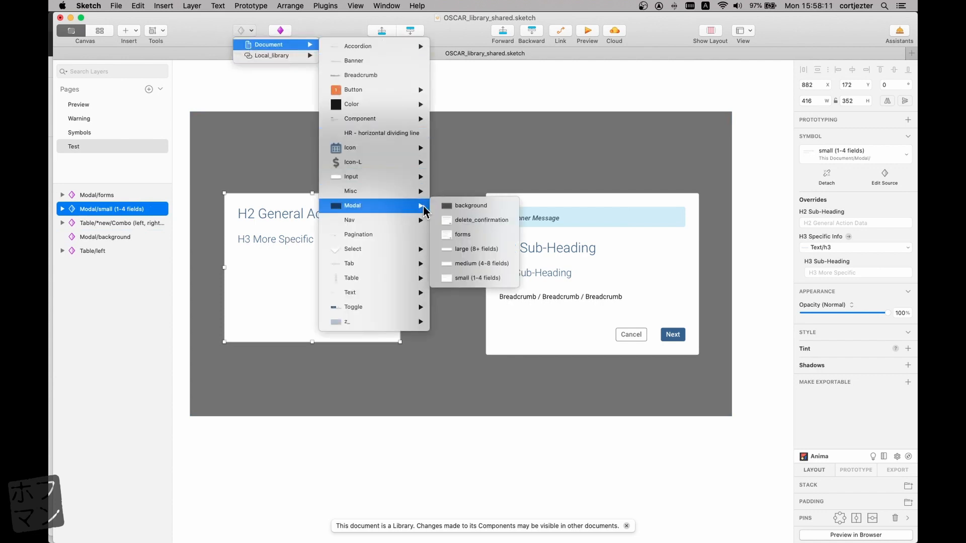
pyautogui.click(482, 251)
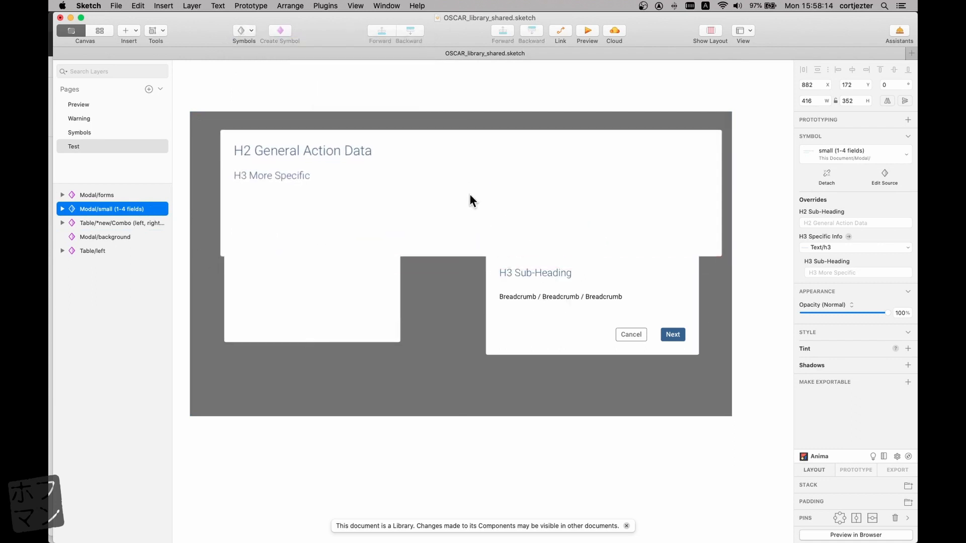
pyautogui.moveTo(464, 257); pyautogui.dragTo(465, 288)
pyautogui.moveTo(462, 334); pyautogui.dragTo(452, 388)
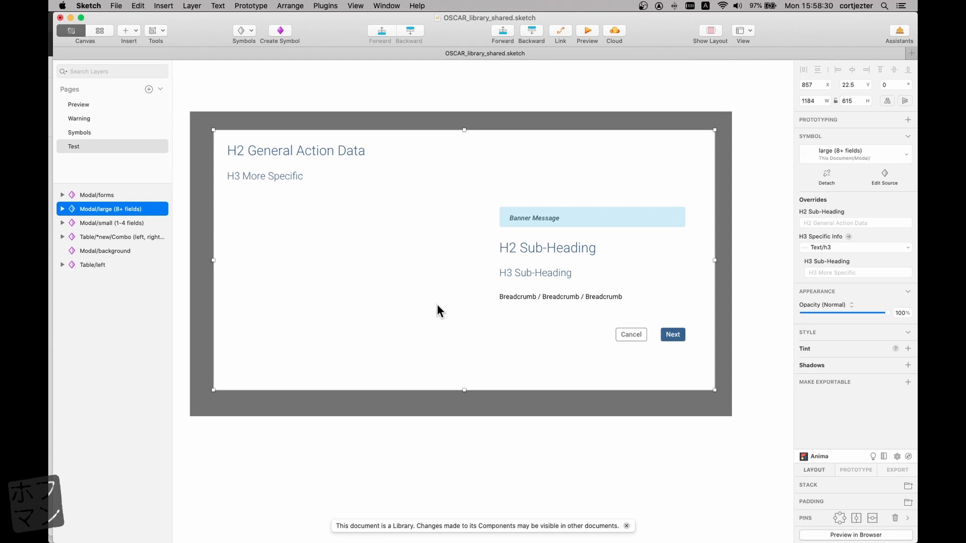
pyautogui.press('Delete')
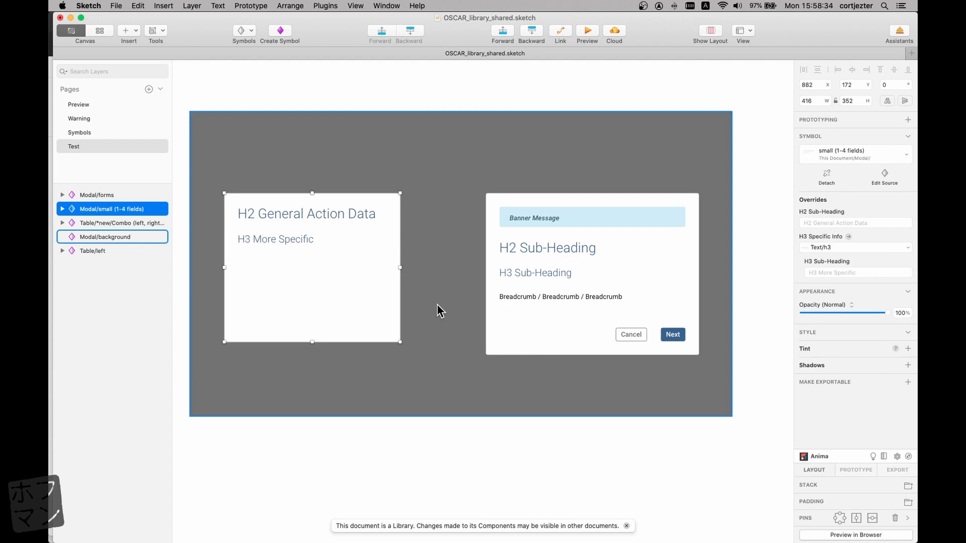
pyautogui.click(408, 115)
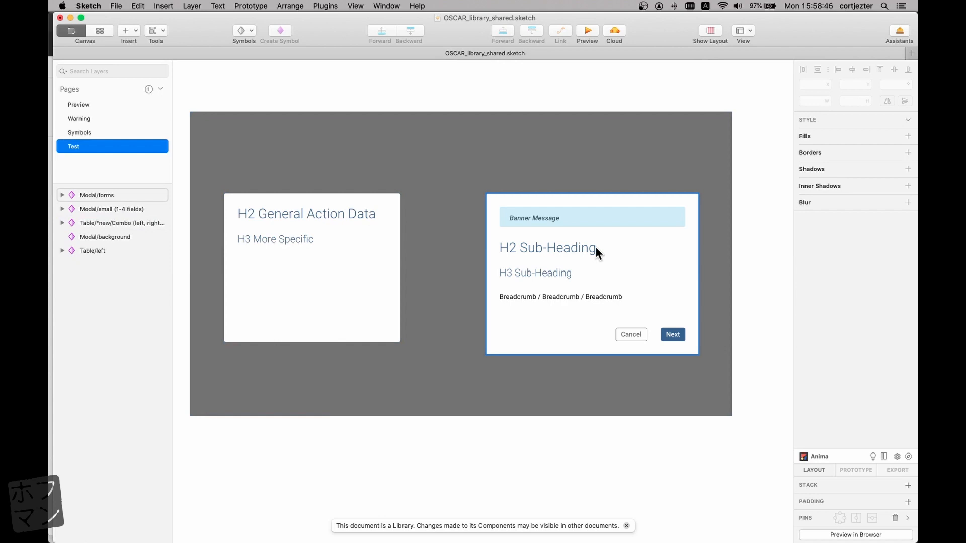
# - Select the small (1-4 fields) modal to view its overrides
pyautogui.click(377, 256)
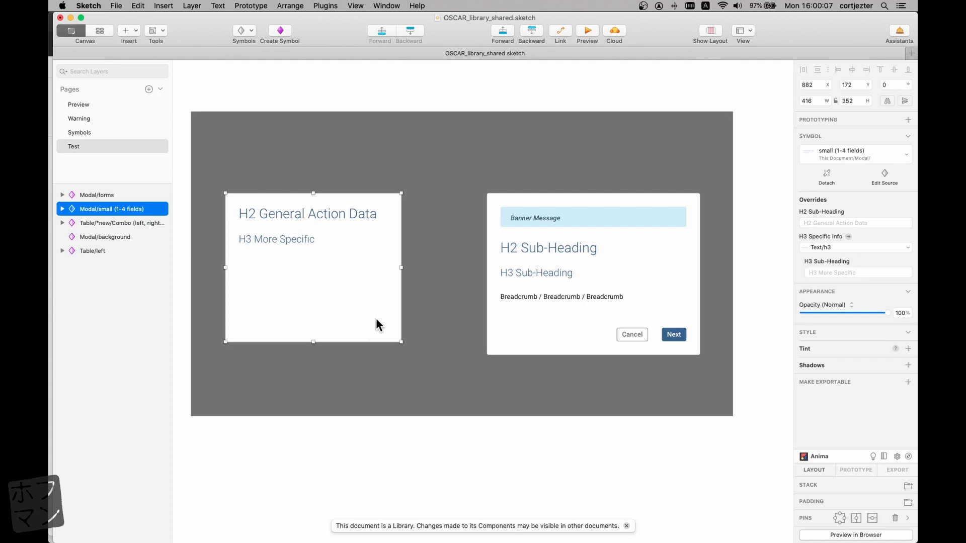
pyautogui.hscroll(1, 560, 271)
pyautogui.hscroll(-1, 560, 271)
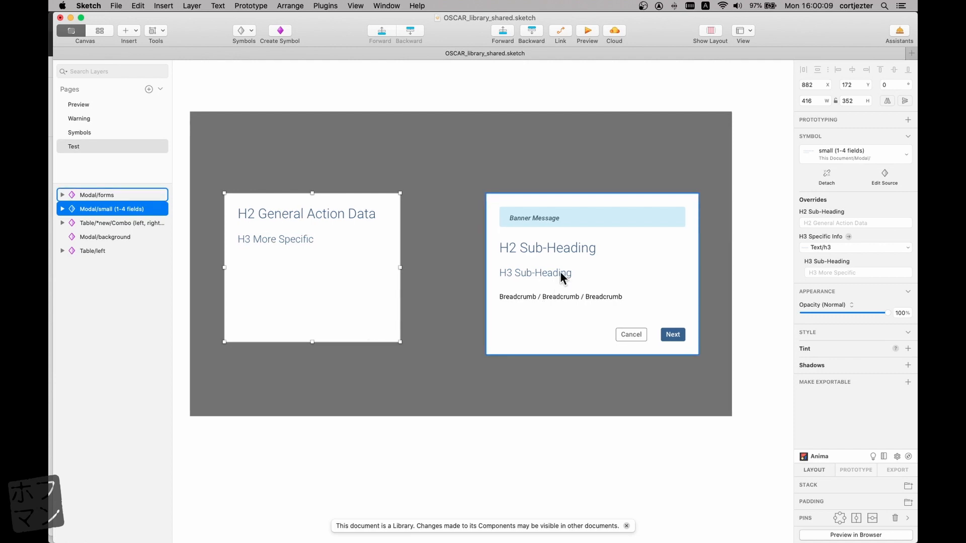
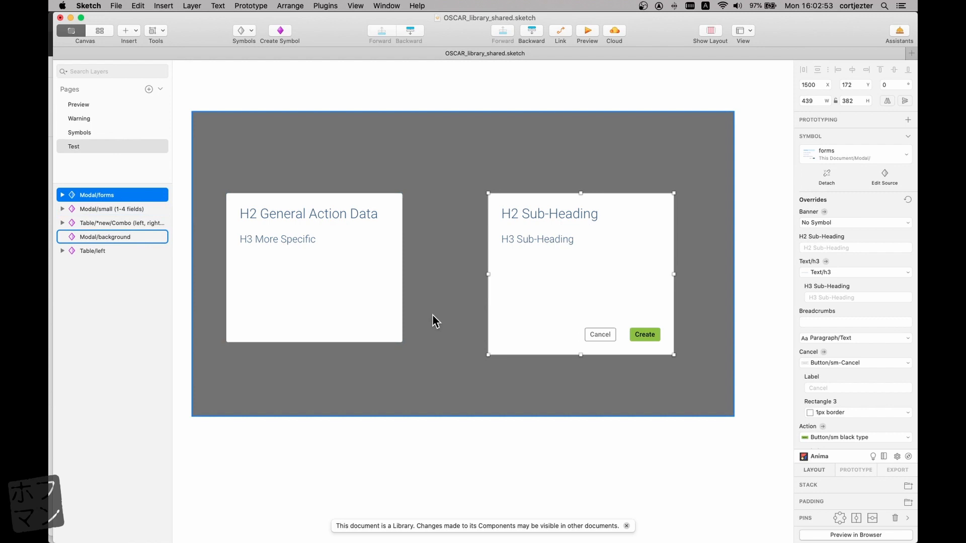
# - Open the Symbols page at the Modal/forms symbol and show the layout columns on it
pyautogui.click(101, 134)
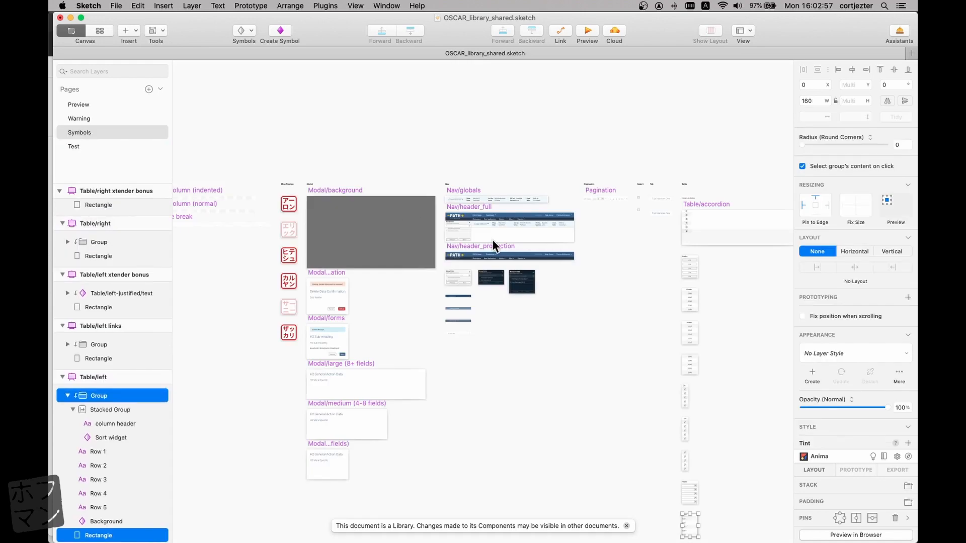
pyautogui.scroll(-5, 395, 342)
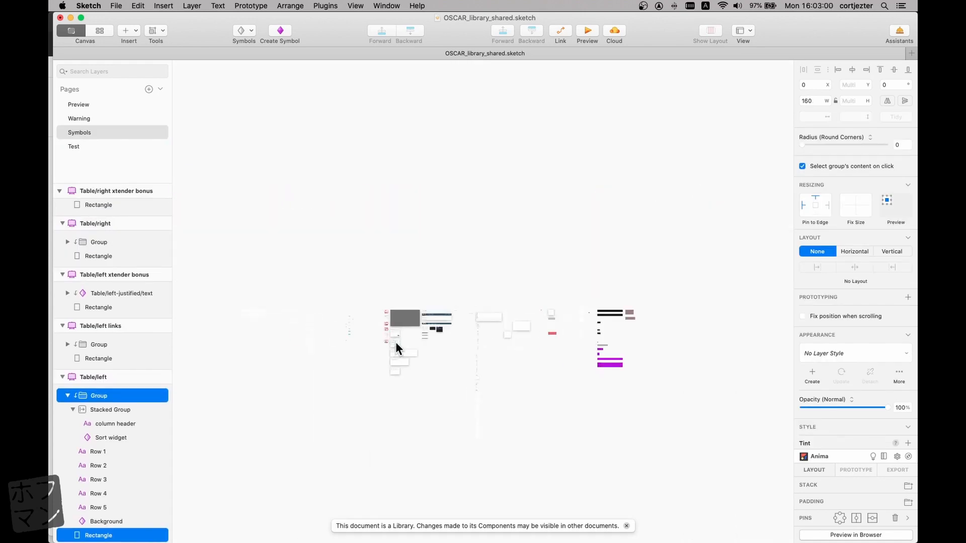
pyautogui.scroll(10, 395, 342)
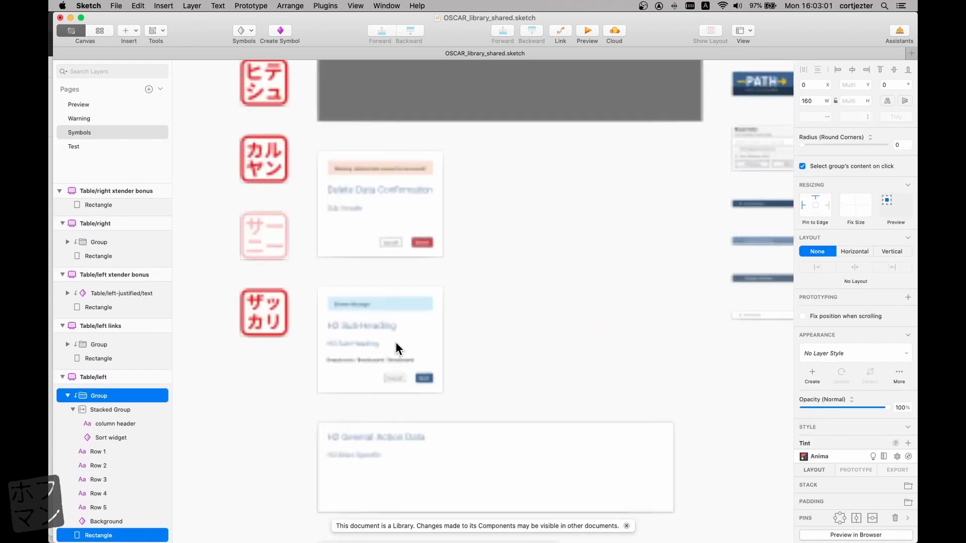
pyautogui.scroll(5, 396, 342)
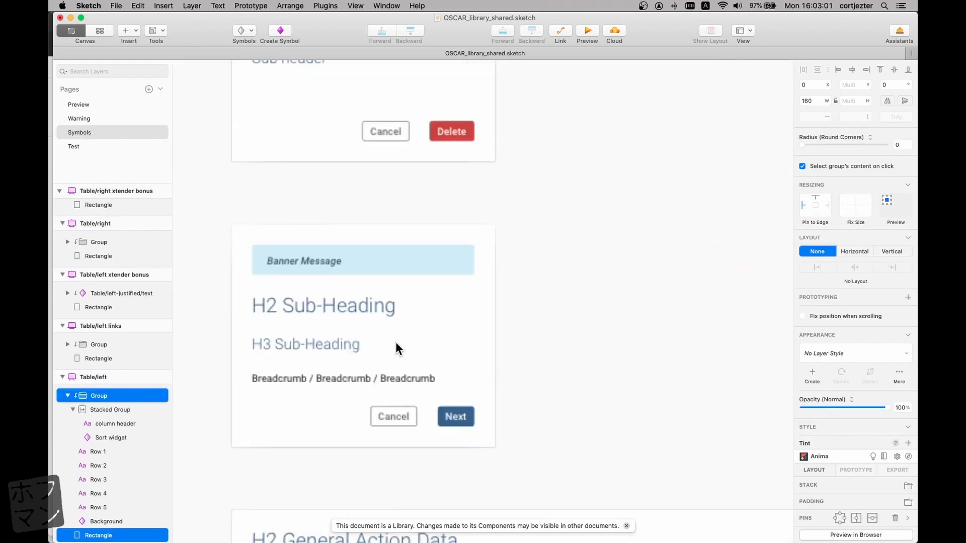
pyautogui.hotkey('ctrl', 'l')
pyautogui.scroll(2, 396, 342)
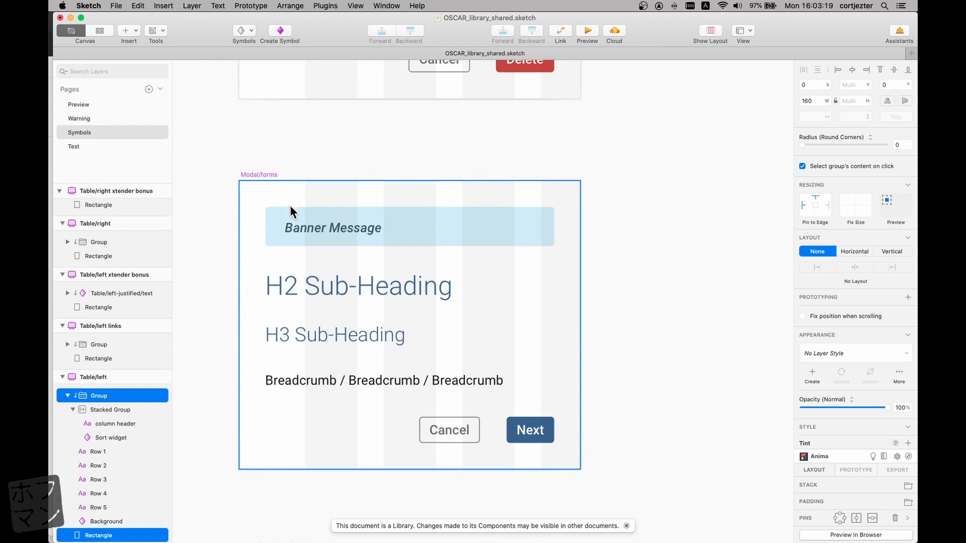
# - Select the Modal/forms symbol and expand its Group 2, including the nested Stacked Group and button Group, to view the layers
pyautogui.click(262, 172)
pyautogui.scroll(-3, 126, 457)
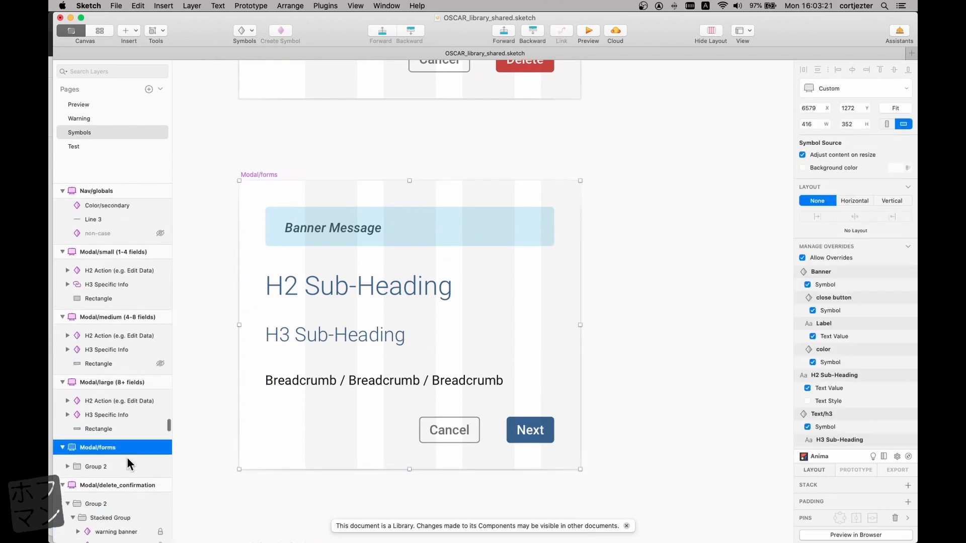
pyautogui.scroll(-3, 127, 458)
pyautogui.click(68, 388)
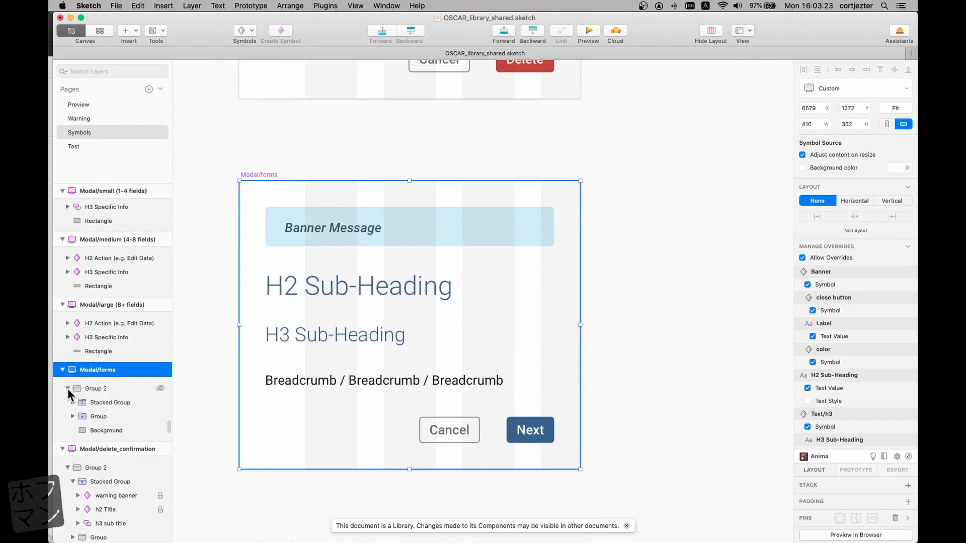
pyautogui.click(72, 418)
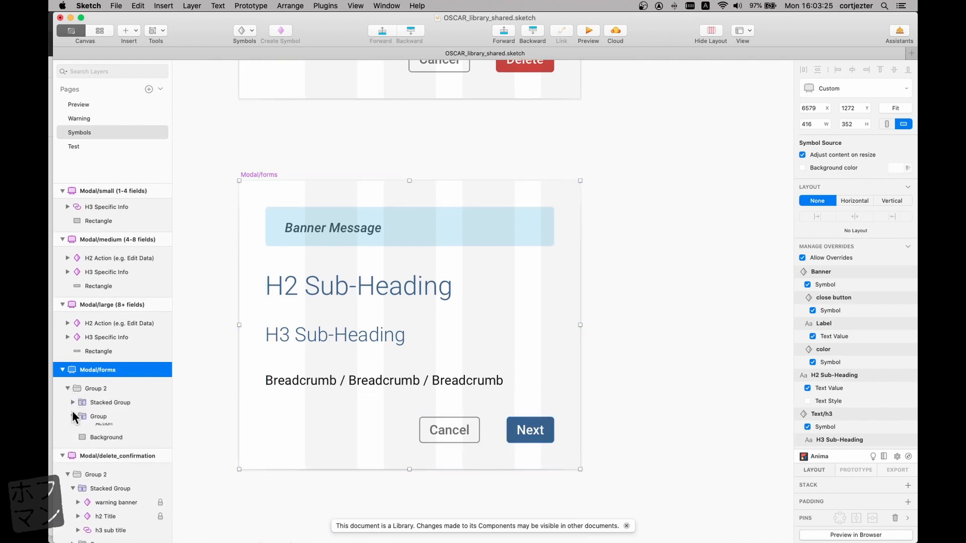
pyautogui.click(72, 403)
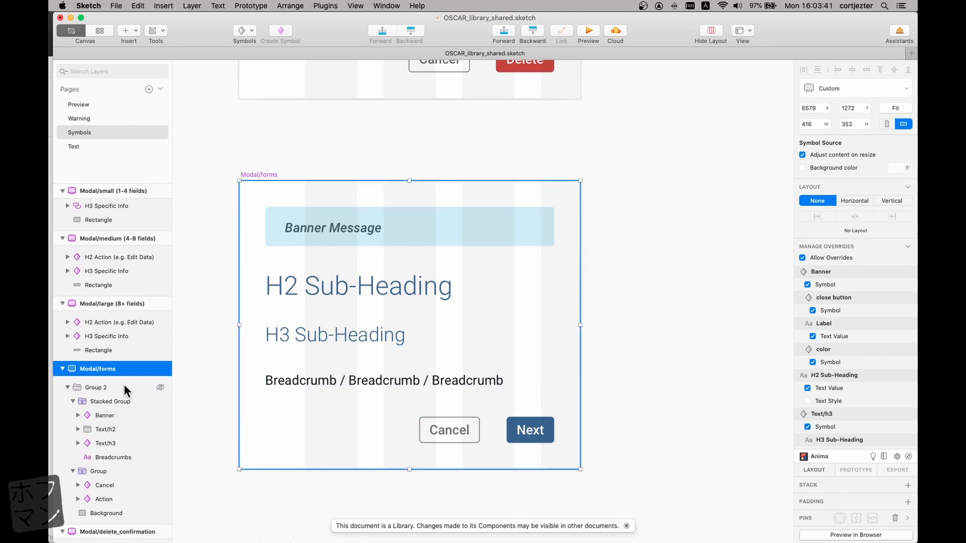
# - Inspect the settings of Group 2 and its Stacked Group, and expand the Banner to view its layers
pyautogui.click(78, 390)
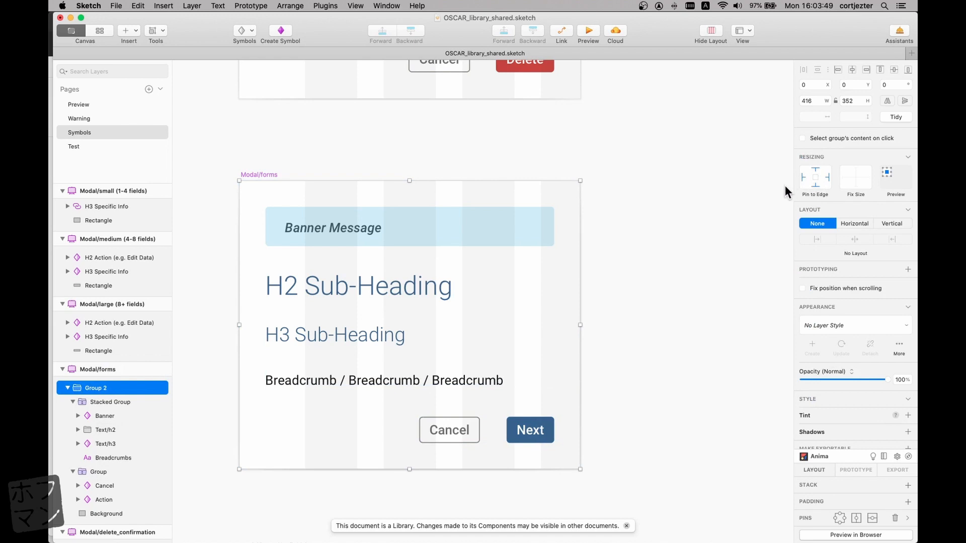
pyautogui.click(103, 400)
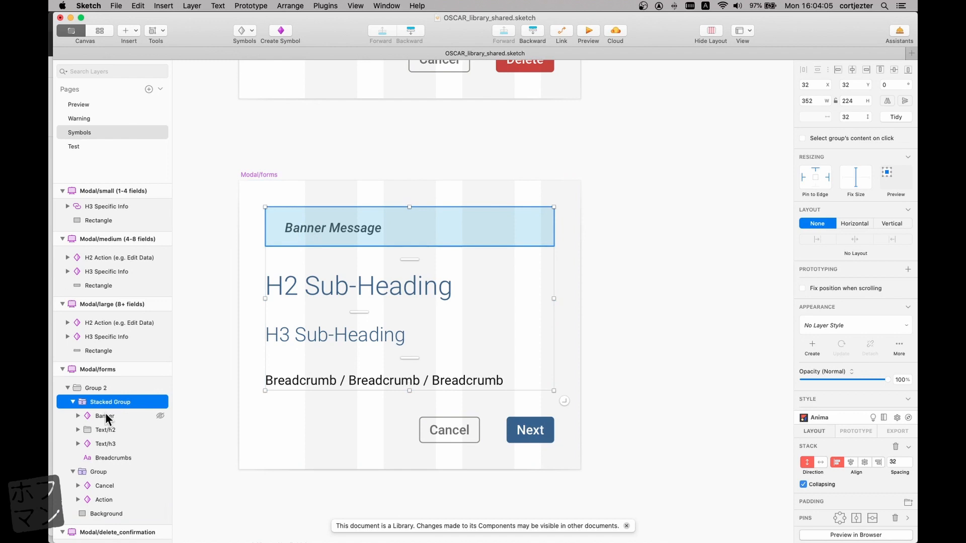
pyautogui.click(78, 416)
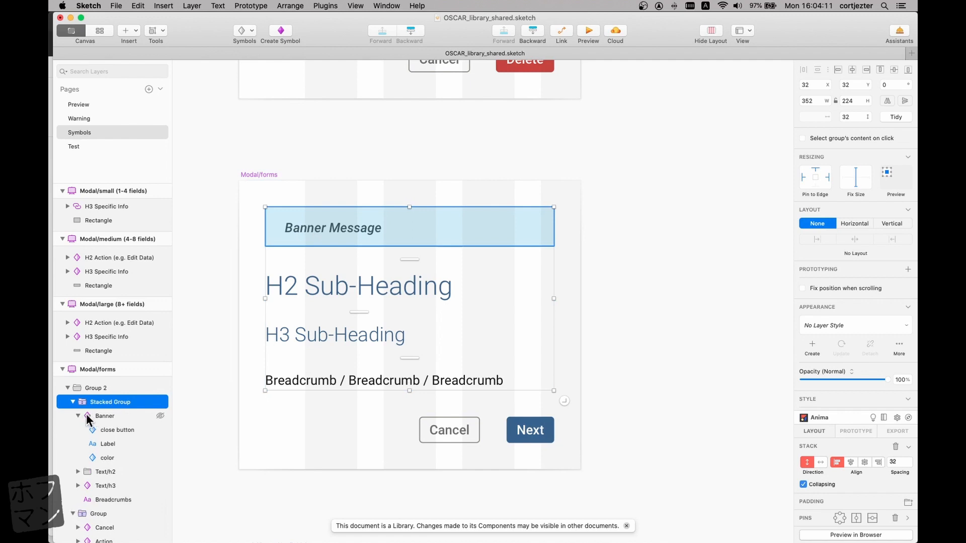
pyautogui.scroll(-5, 100, 420)
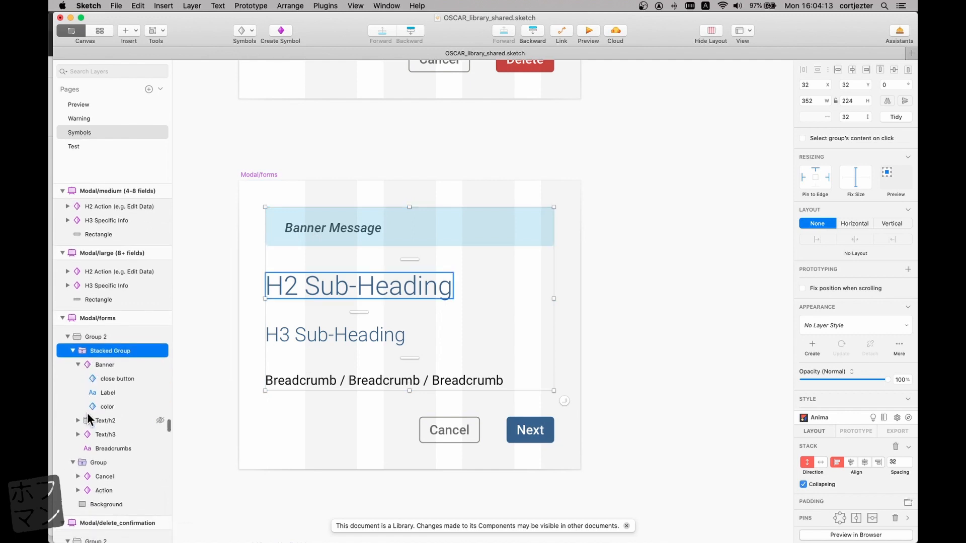
pyautogui.scroll(-6, 95, 425)
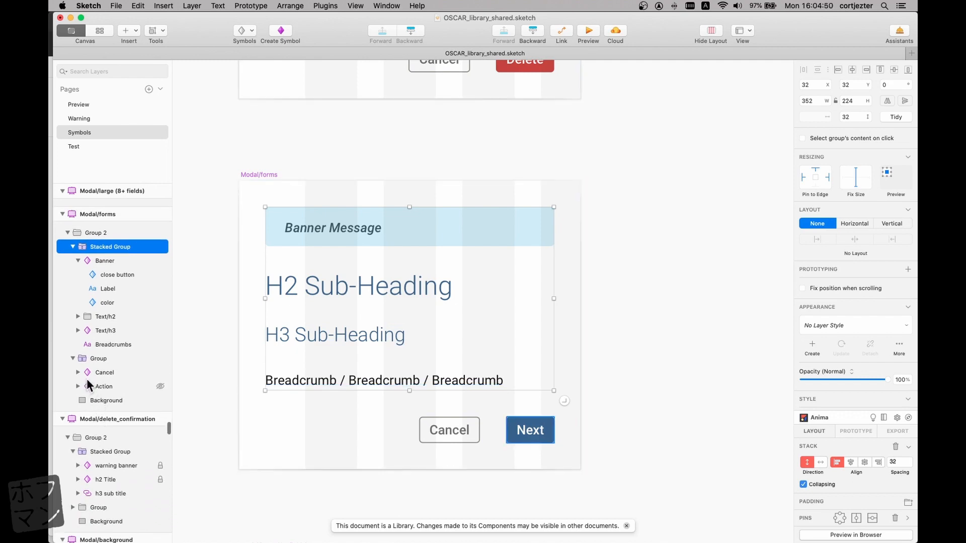
# - Select the group holding the Cancel and Next buttons, show its Anima pin settings and expand the Cancel layers
pyautogui.click(89, 356)
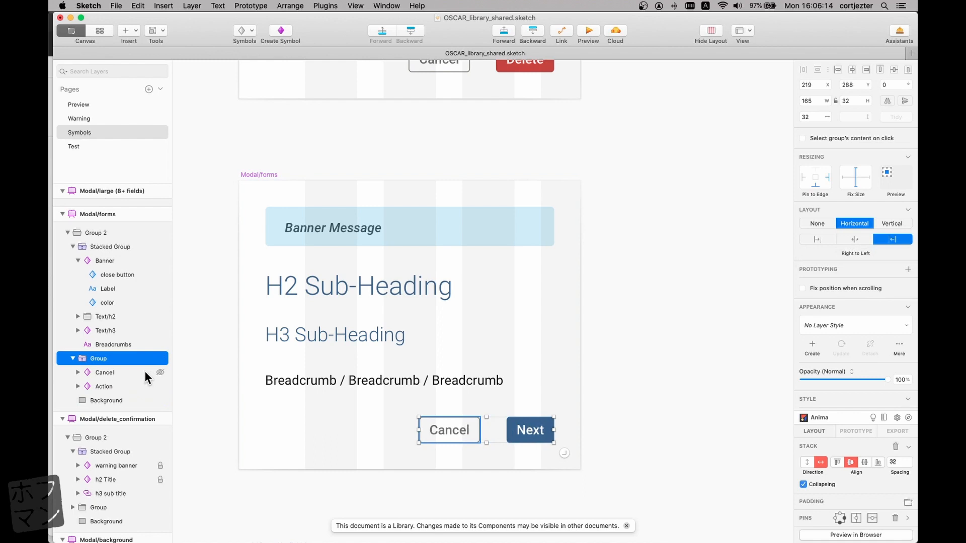
pyautogui.scroll(-3, 848, 393)
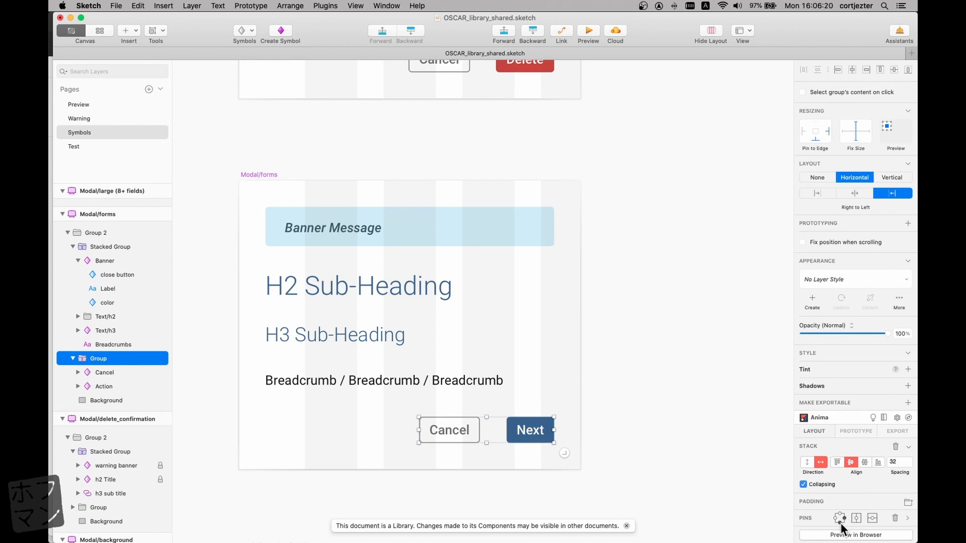
pyautogui.click(907, 518)
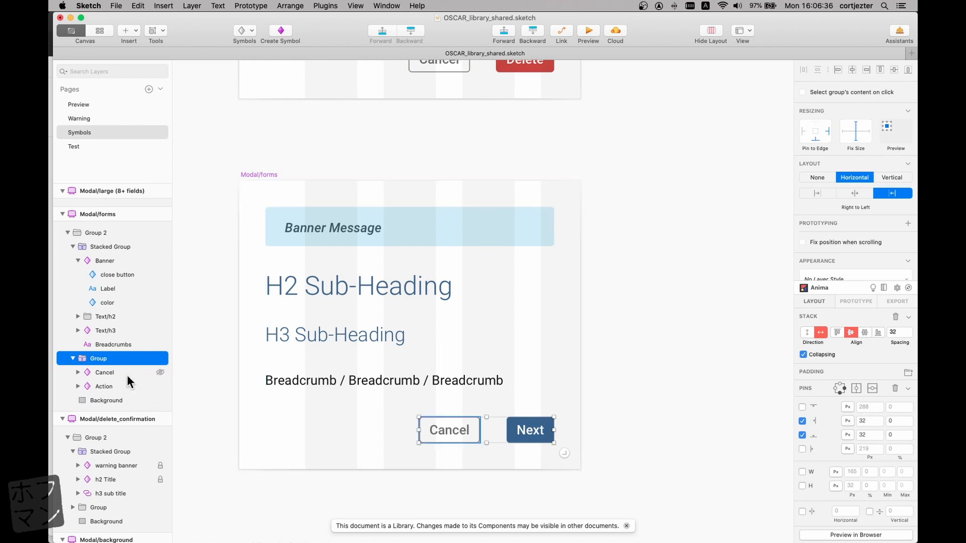
pyautogui.click(78, 373)
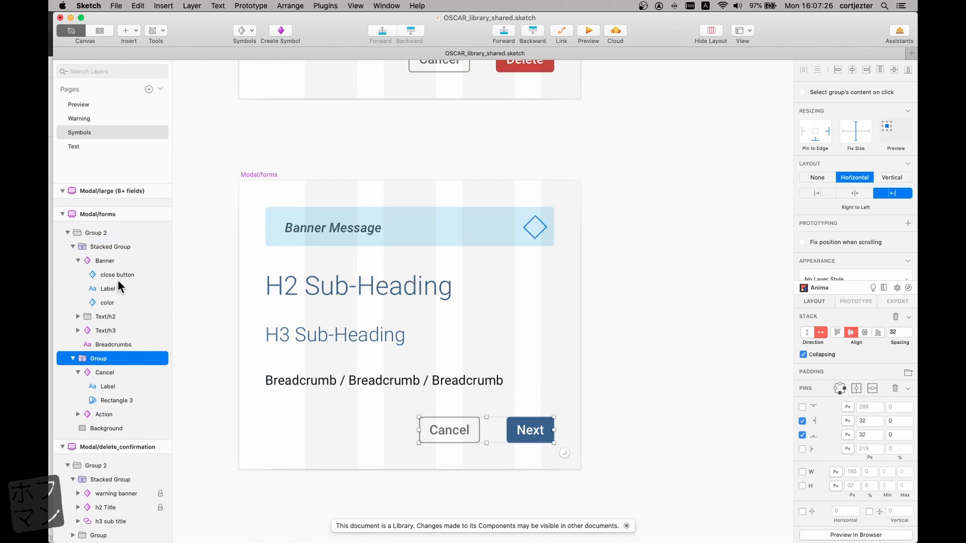
# - Copy the SVG code of Group 2 in the Modal/forms symbol
pyautogui.scroll(2, 93, 242)
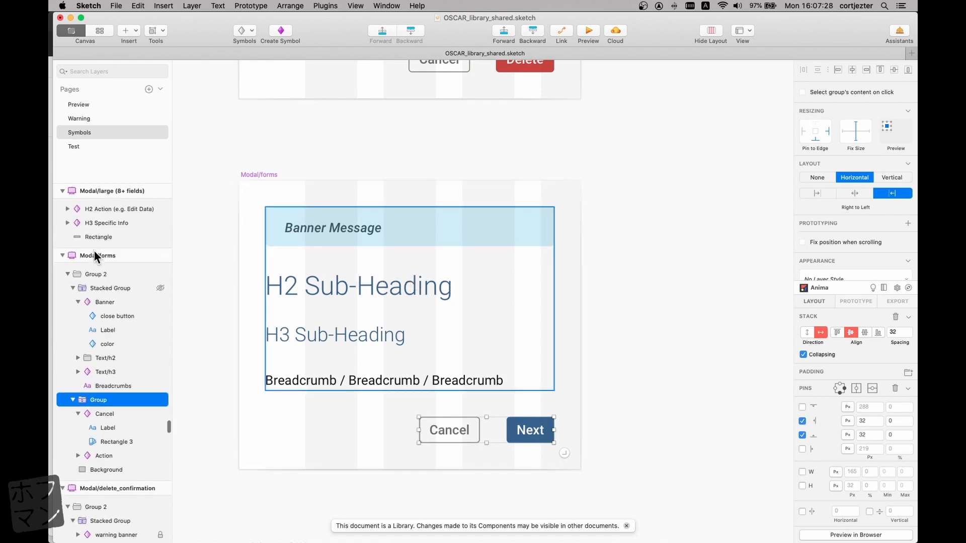
pyautogui.click(93, 280)
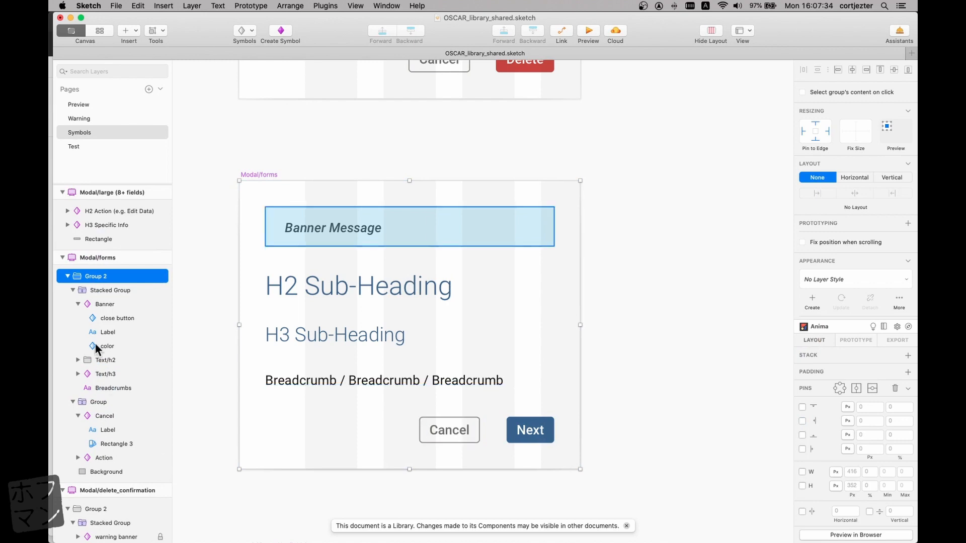
pyautogui.rightClick(115, 276)
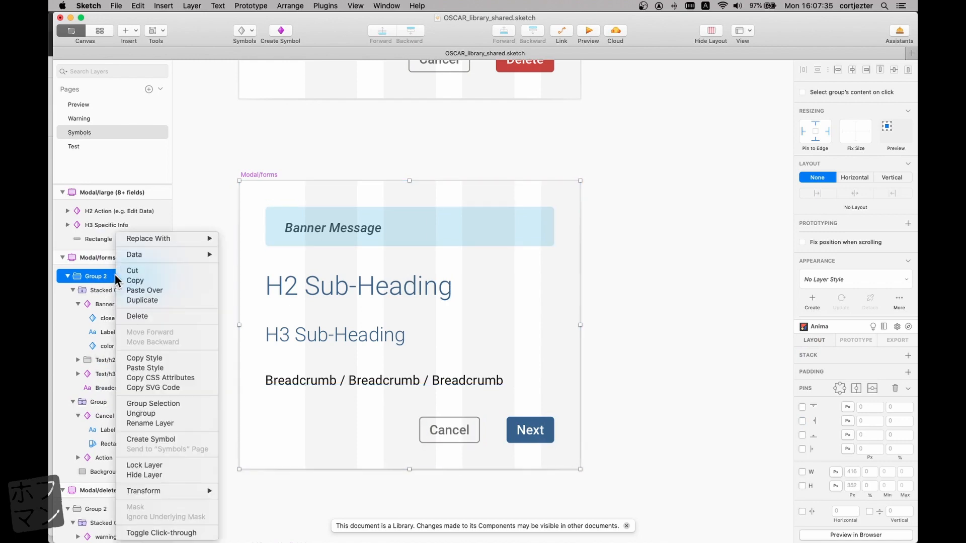
pyautogui.click(145, 388)
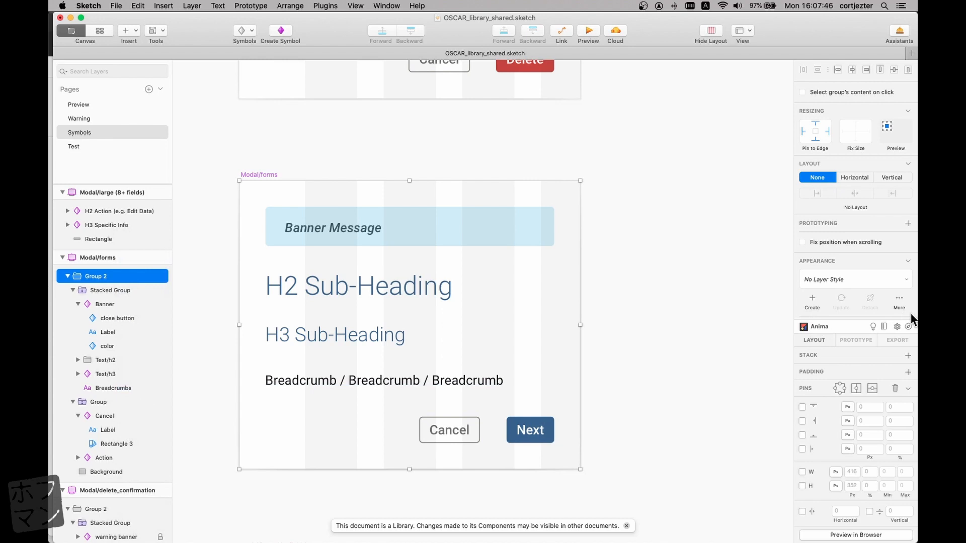
# - Switch to Figma and open the component playground page at the table components
pyautogui.moveTo(914, 332)
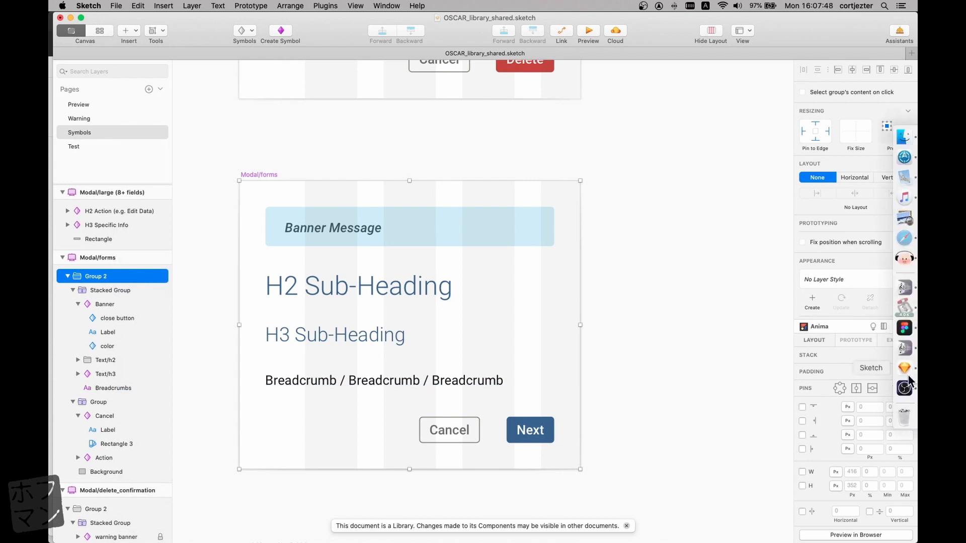
pyautogui.click(905, 328)
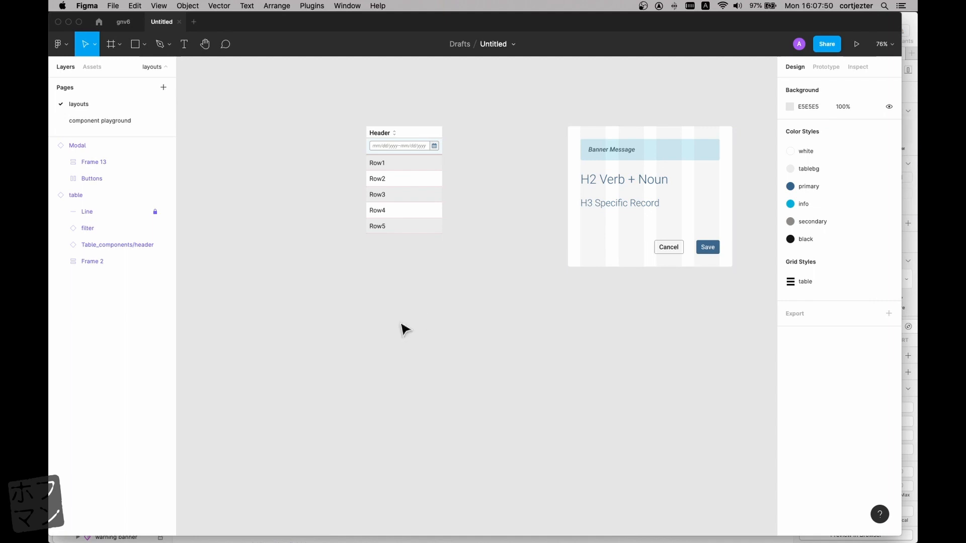
pyautogui.hscroll(2, 387, 308)
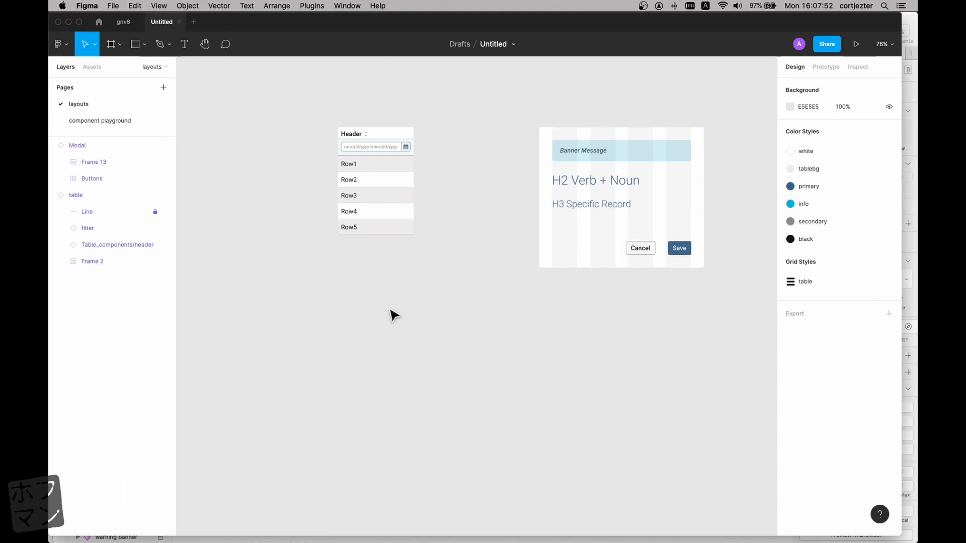
pyautogui.hscroll(6, 380, 336)
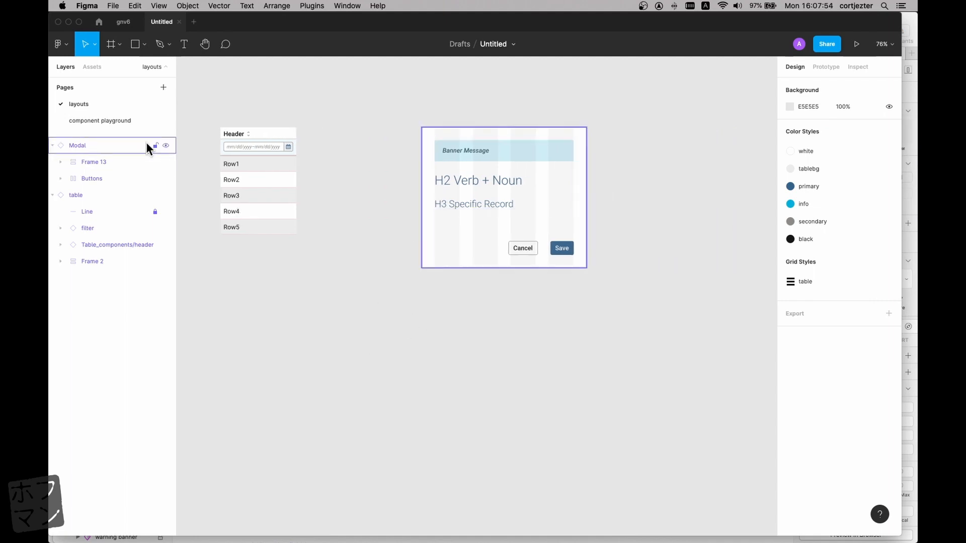
pyautogui.click(123, 121)
pyautogui.scroll(2, 431, 248)
pyautogui.scroll(-10, 431, 248)
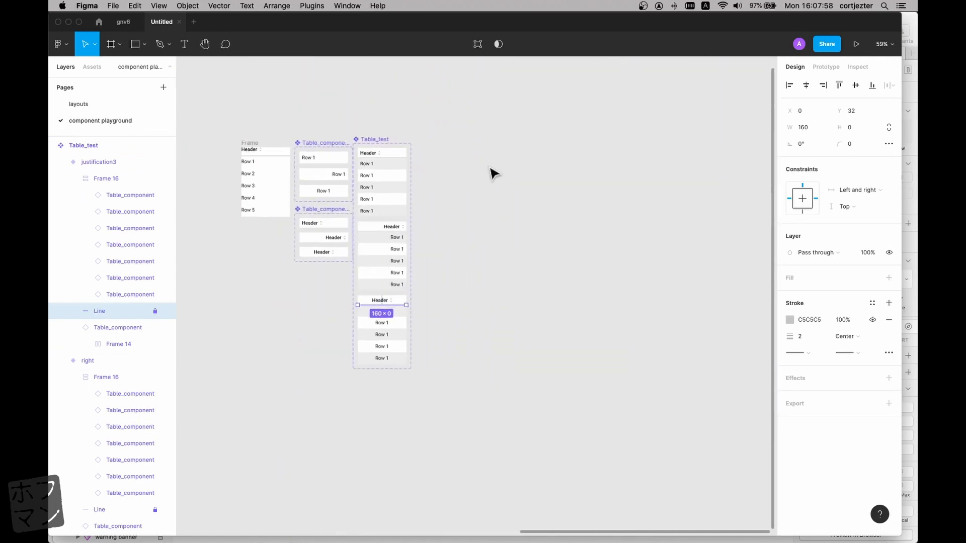
# - Paste the copied SVG of the modal into the empty canvas beside the Table_test component set
pyautogui.click(459, 150)
pyautogui.rightClick(461, 145)
pyautogui.click(483, 154)
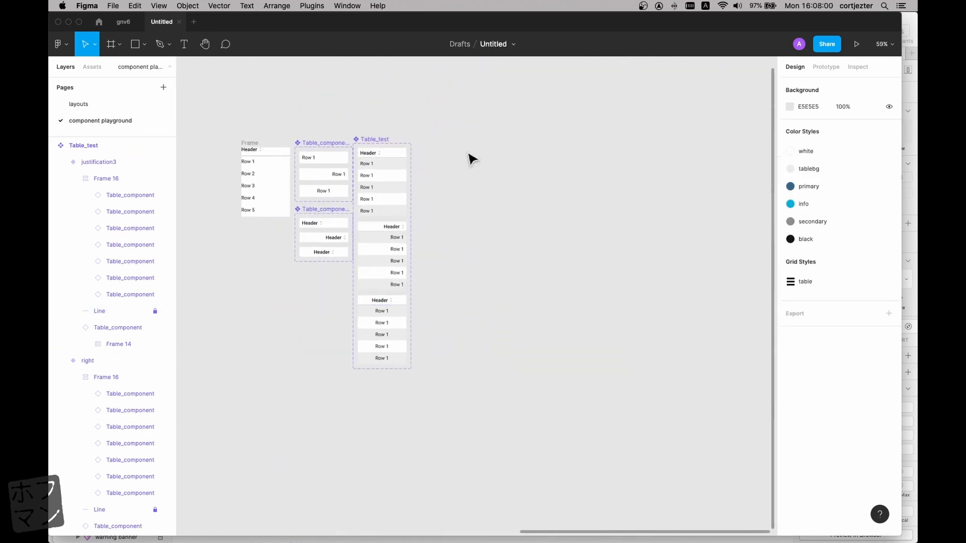
pyautogui.moveTo(468, 144); pyautogui.dragTo(441, 142)
pyautogui.click(459, 135)
pyautogui.scroll(5, 474, 170)
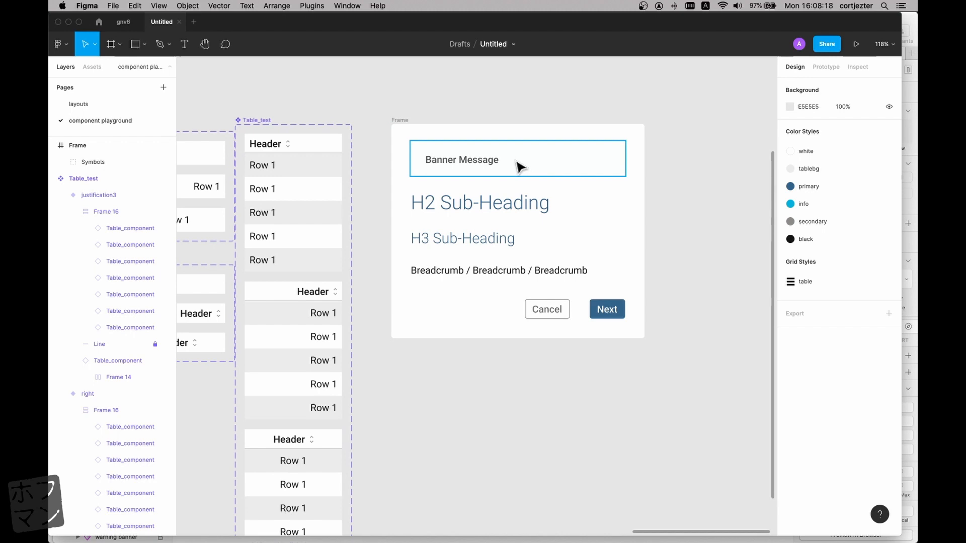
# - Select the pasted modal frame to examine its size and resizing behaviour
pyautogui.click(526, 166)
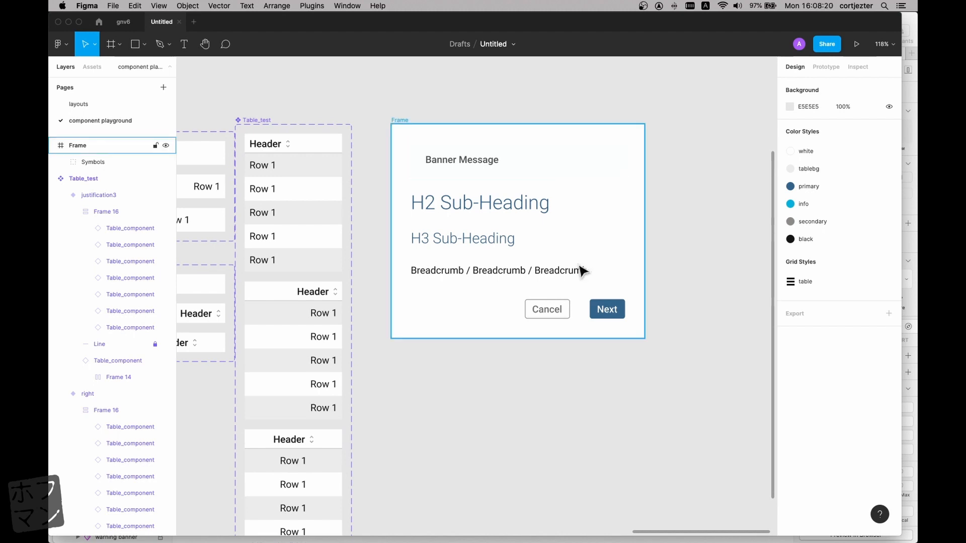
pyautogui.click(398, 119)
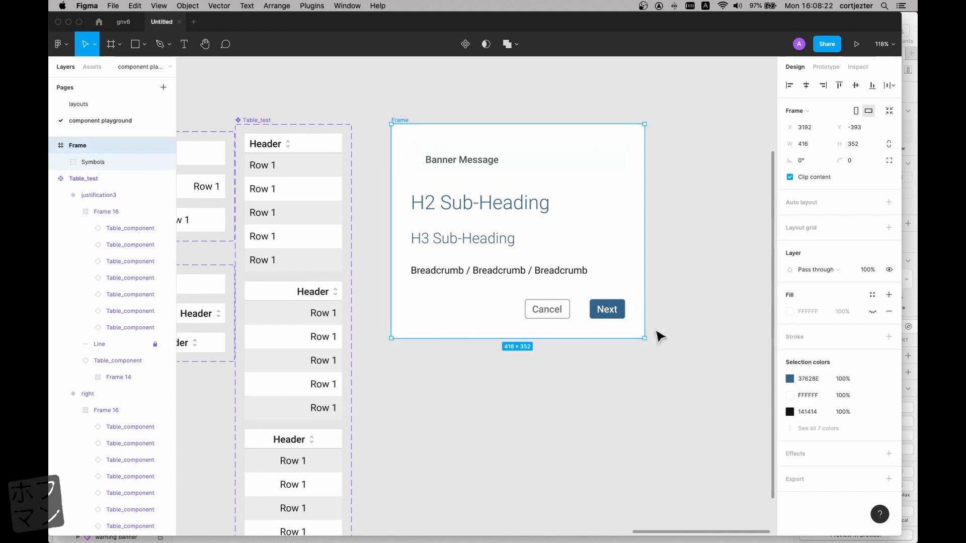
pyautogui.moveTo(645, 339); pyautogui.dragTo(561, 338)
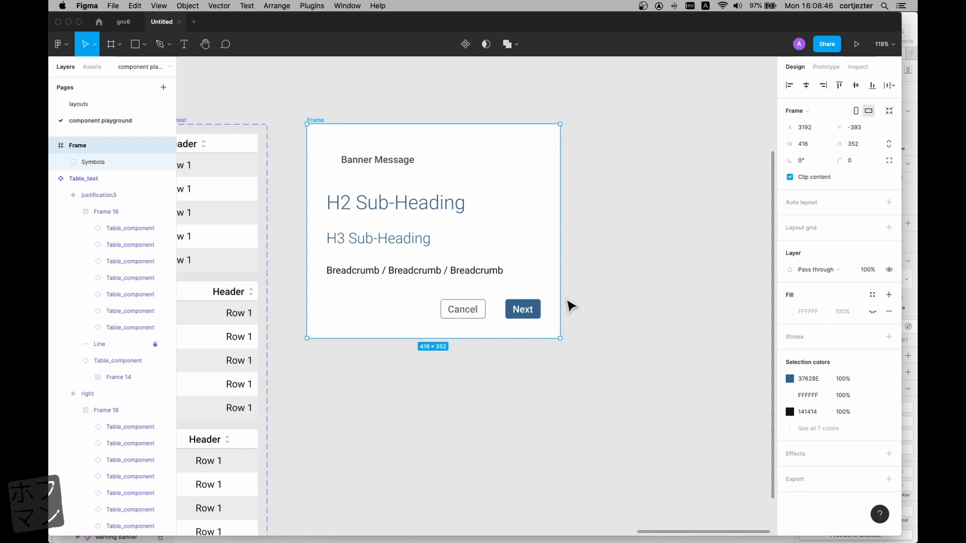
# - Try stretching the Cancel button's outline vector to a width of 157, and undo the resize
pyautogui.scroll(5, 487, 309)
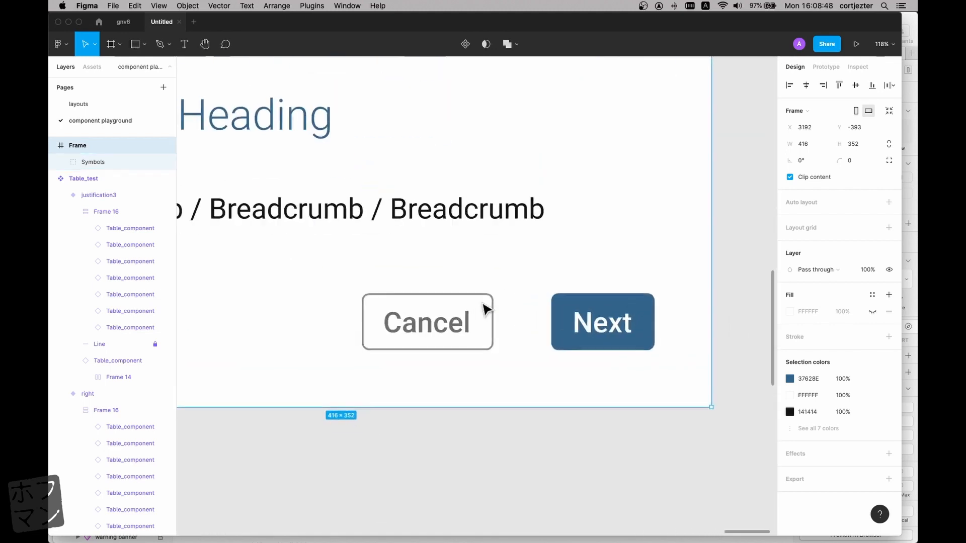
pyautogui.click(490, 297)
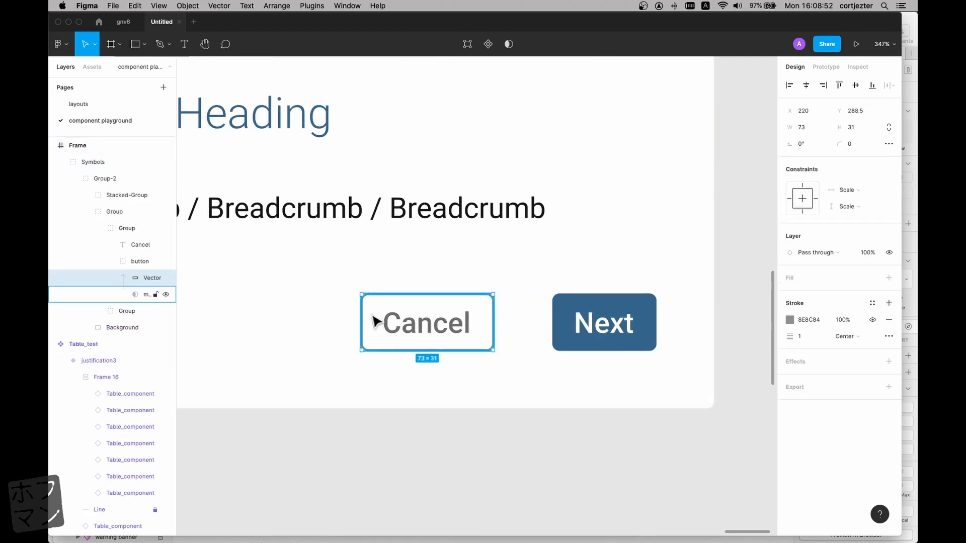
pyautogui.moveTo(357, 314); pyautogui.dragTo(210, 317)
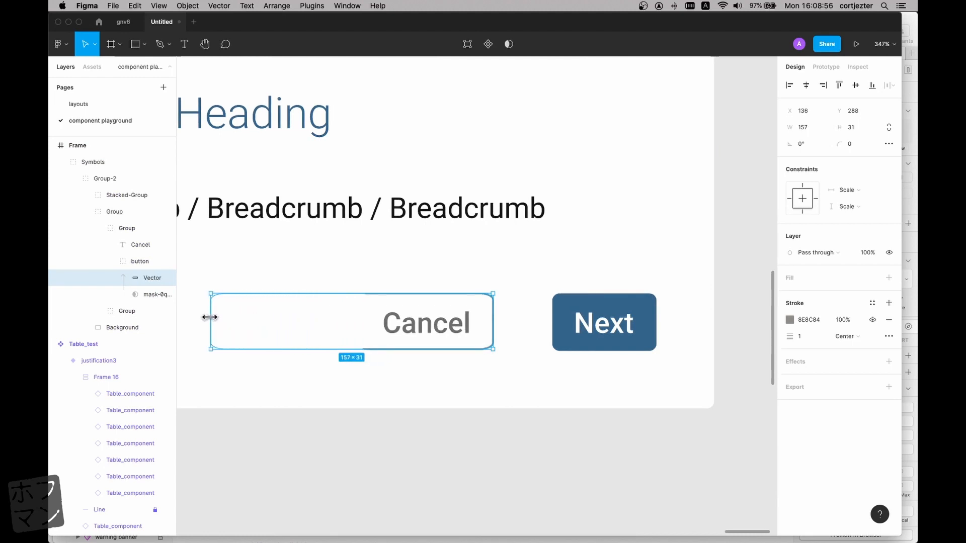
pyautogui.click(269, 380)
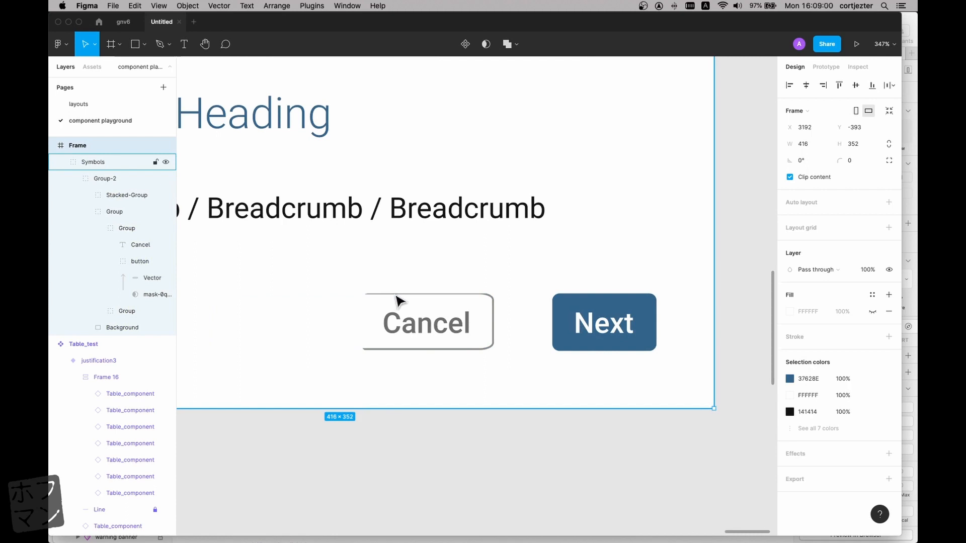
pyautogui.click(396, 296)
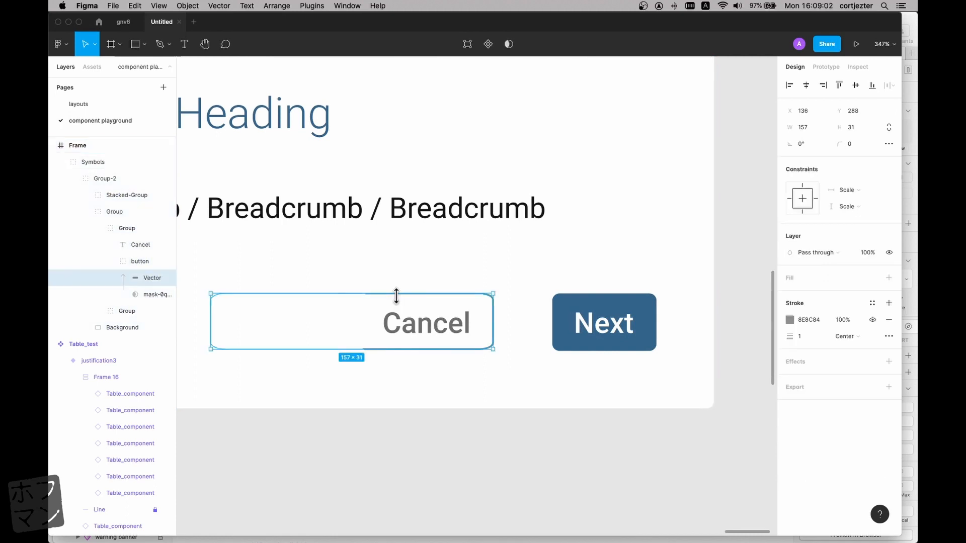
pyautogui.press('super+z')
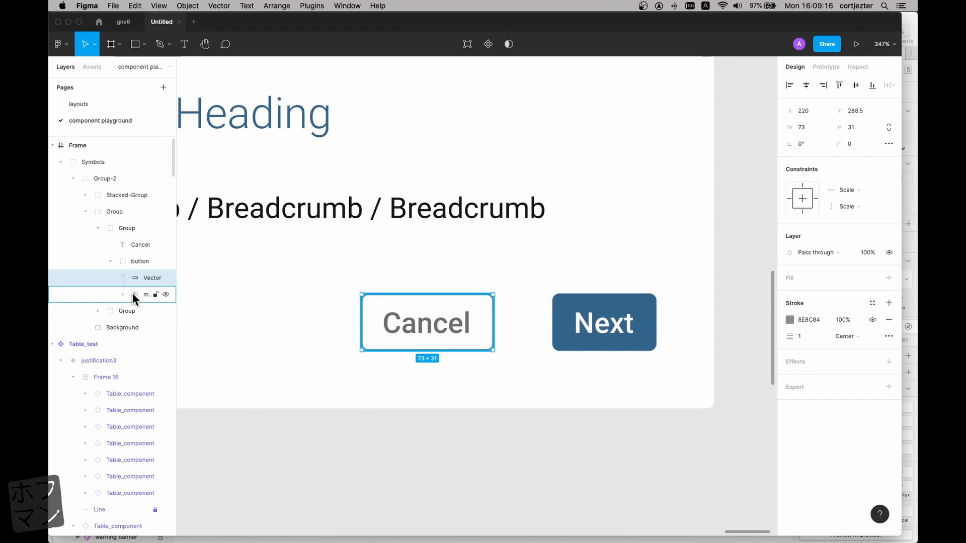
# - Try widening the Cancel outline once more, undo it and select the whole pasted modal frame
pyautogui.moveTo(360, 322); pyautogui.dragTo(250, 317)
pyautogui.press('super+z')
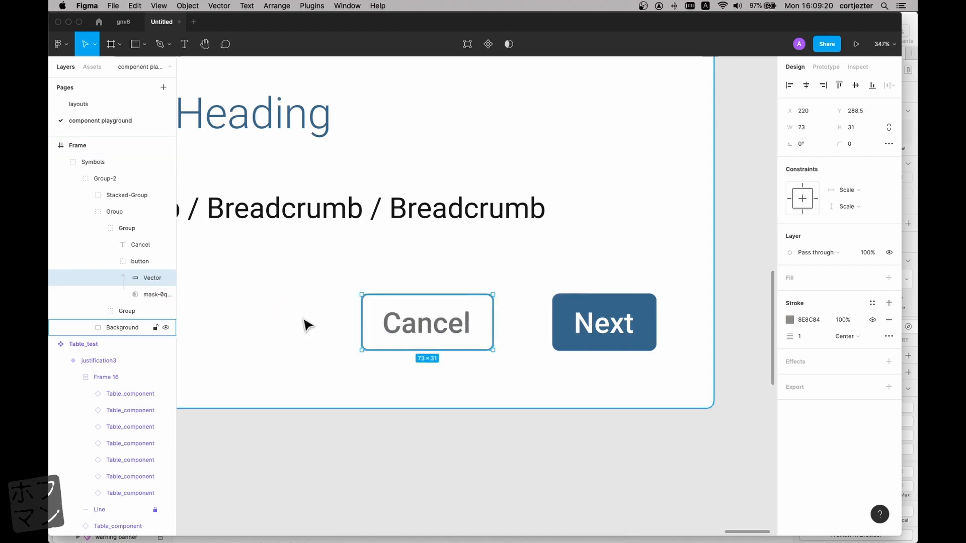
pyautogui.click(313, 329)
pyautogui.scroll(3, 347, 340)
pyautogui.scroll(-5, 342, 343)
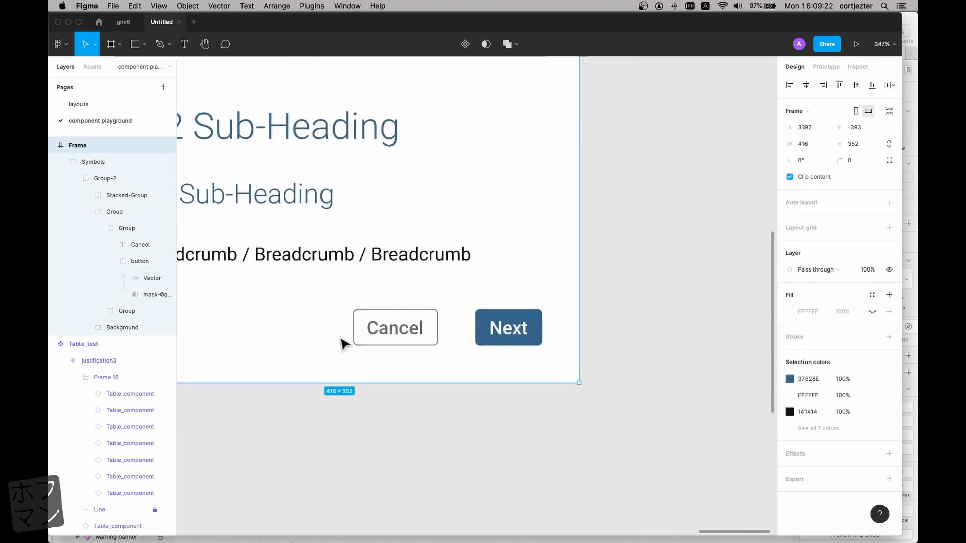
# - Draw a new empty frame of 416 × 352 beside the pasted modal frame, level with its upper edge
pyautogui.scroll(-5, 342, 344)
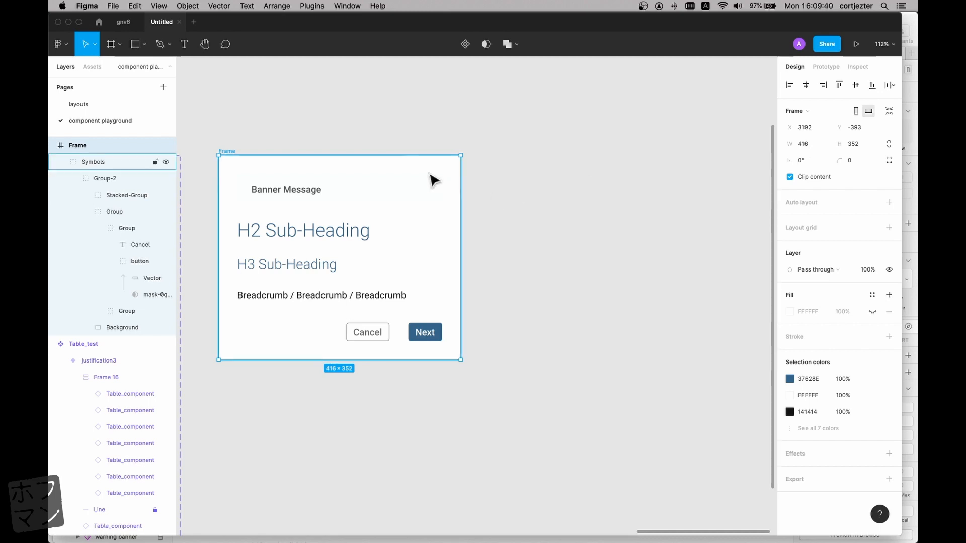
pyautogui.click(112, 45)
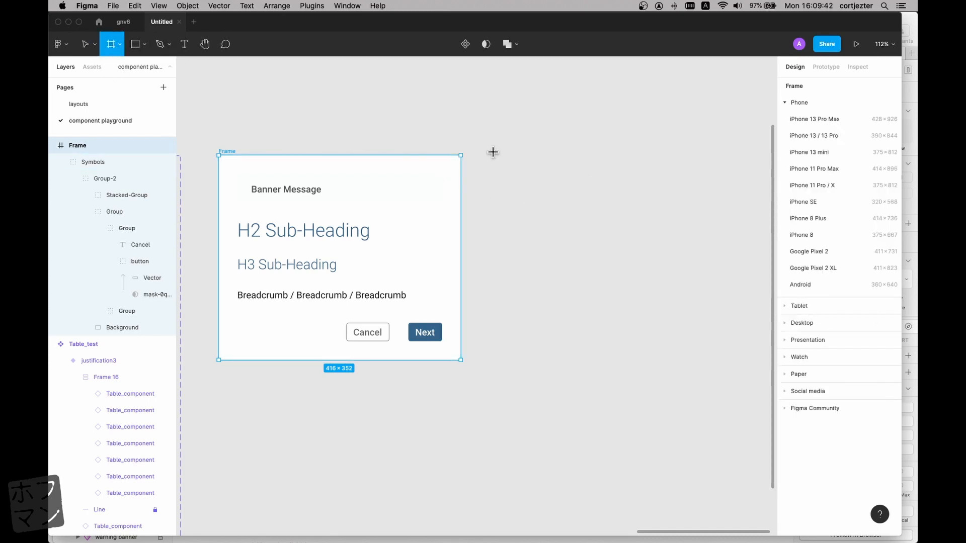
pyautogui.moveTo(477, 155); pyautogui.dragTo(719, 357)
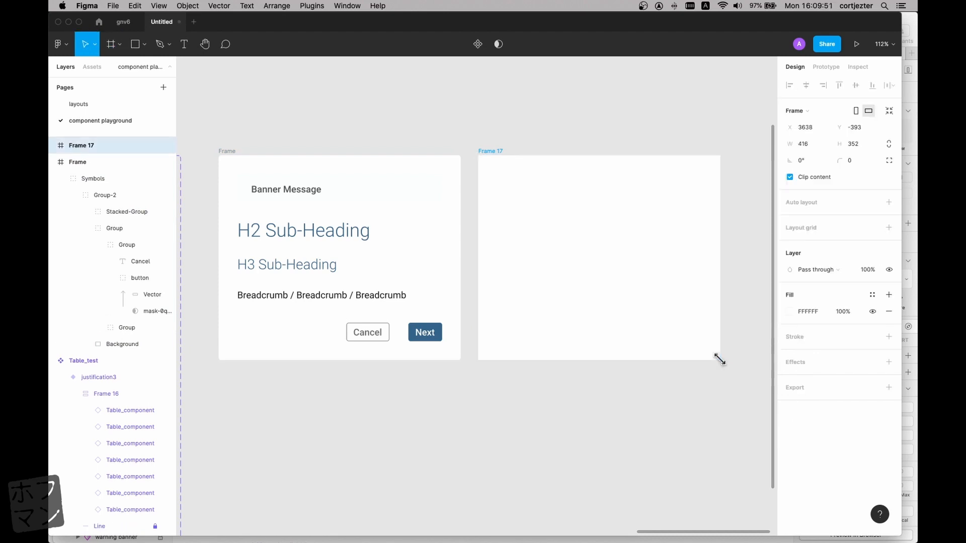
pyautogui.click(423, 111)
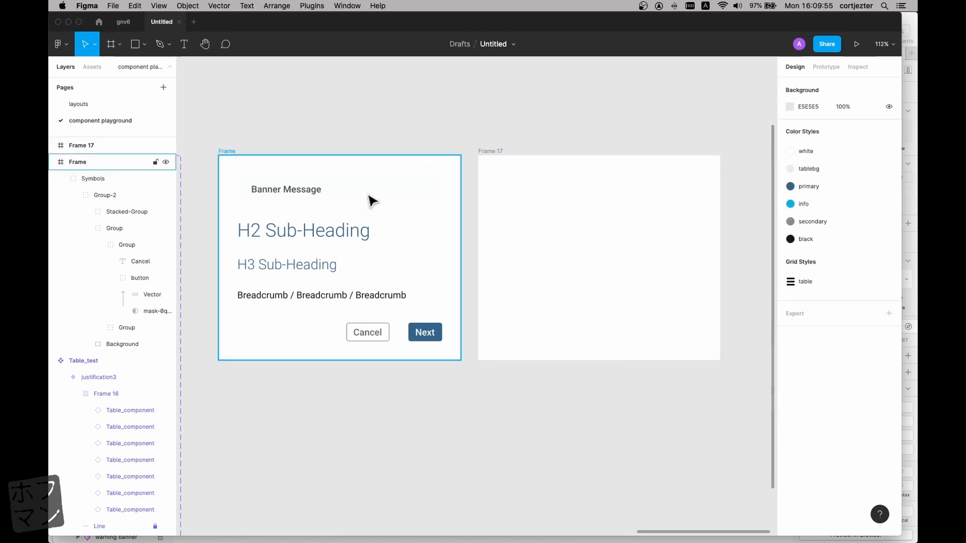
# - Copy the H2 Sub-Heading text from the pasted modal into the new empty frame
pyautogui.keyDown('super'); pyautogui.click(335, 233); pyautogui.keyUp('super')
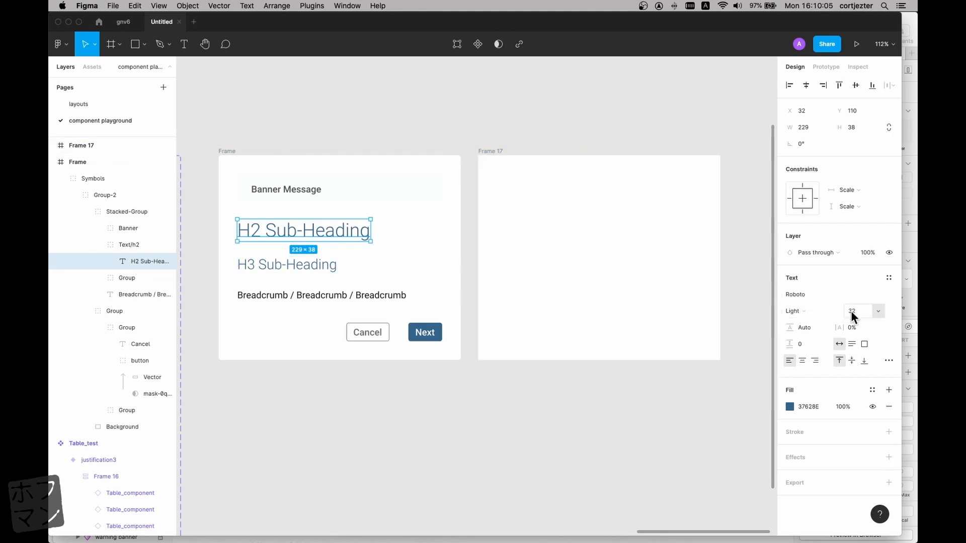
pyautogui.click(560, 239)
pyautogui.press('super+v')
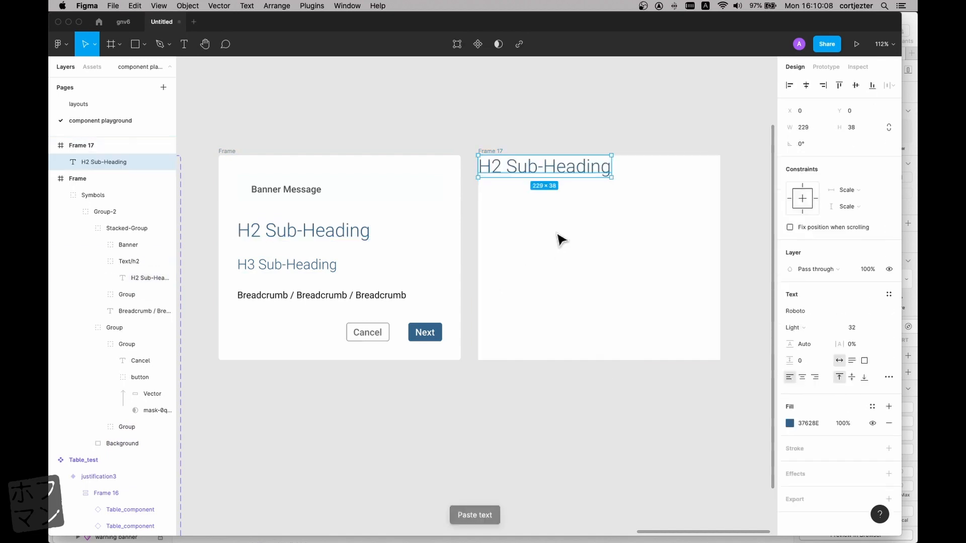
# - Position the copied H2 Sub-Heading at X 32, Y 68 within the new frame
pyautogui.moveTo(521, 172); pyautogui.dragTo(524, 214)
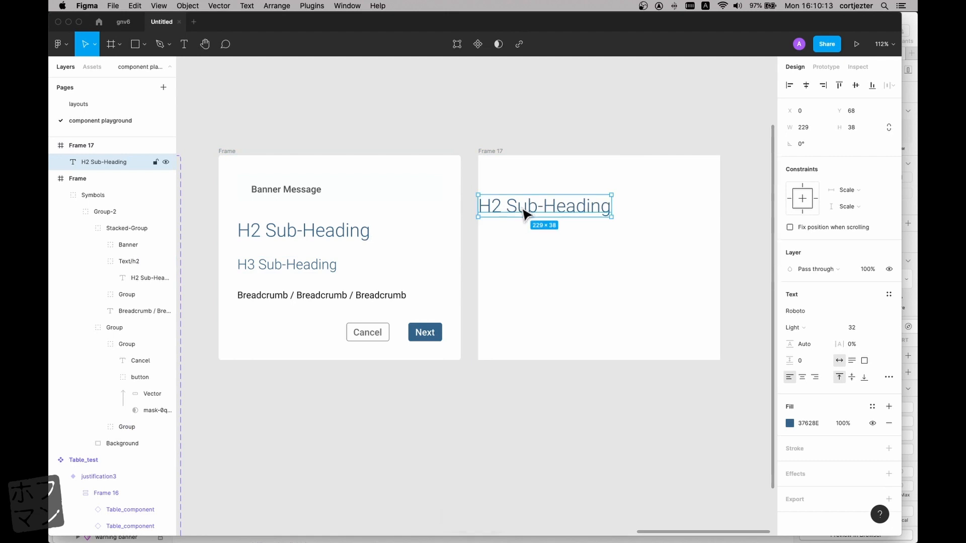
pyautogui.press('Right')
pyautogui.press('Right')
pyautogui.press('Right')
pyautogui.press('Right')
pyautogui.press('Right')
pyautogui.press('Right')
pyautogui.press('Right')
pyautogui.press('Right')
pyautogui.press('Right')
pyautogui.press('Right')
pyautogui.press('Right')
pyautogui.press('Right')
pyautogui.press('Right')
pyautogui.press('Right')
pyautogui.press('Right')
pyautogui.press('Right')
pyautogui.press('Right')
pyautogui.press('Right')
pyautogui.press('Right')
pyautogui.press('Right')
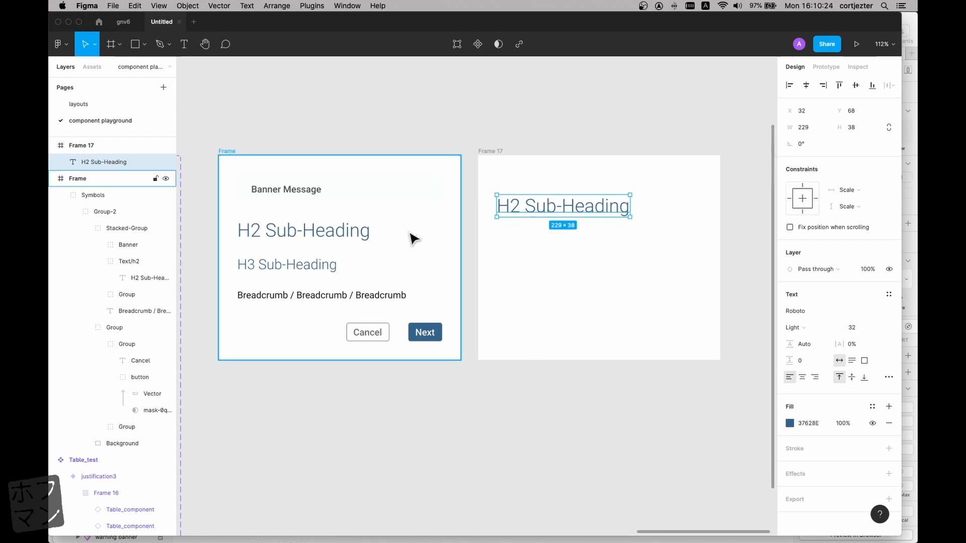
# - Copy the modal's H3 Sub-Heading into the new frame and align it below the H2 text at X 32, Y 134
pyautogui.keyDown('super'); pyautogui.click(317, 270); pyautogui.keyUp('super')
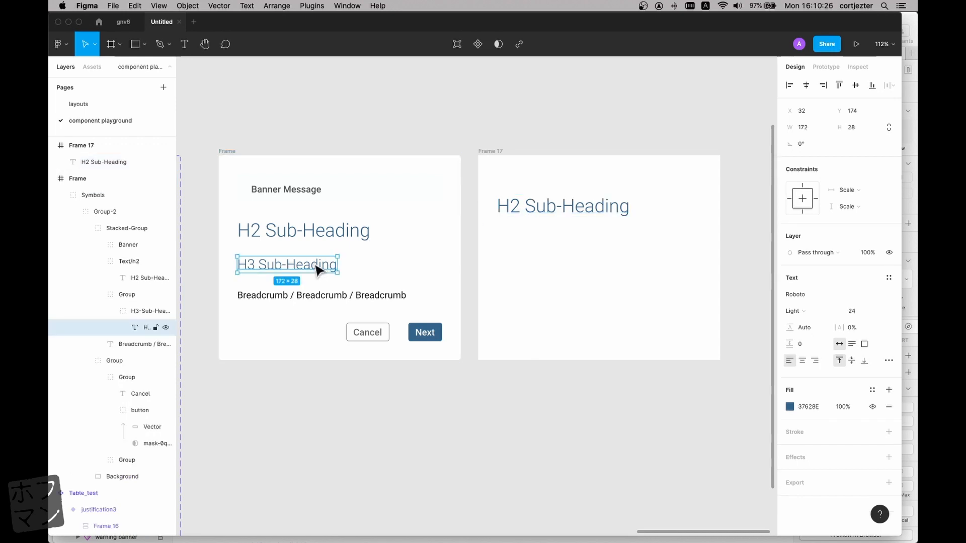
pyautogui.click(543, 243)
pyautogui.rightClick(529, 252)
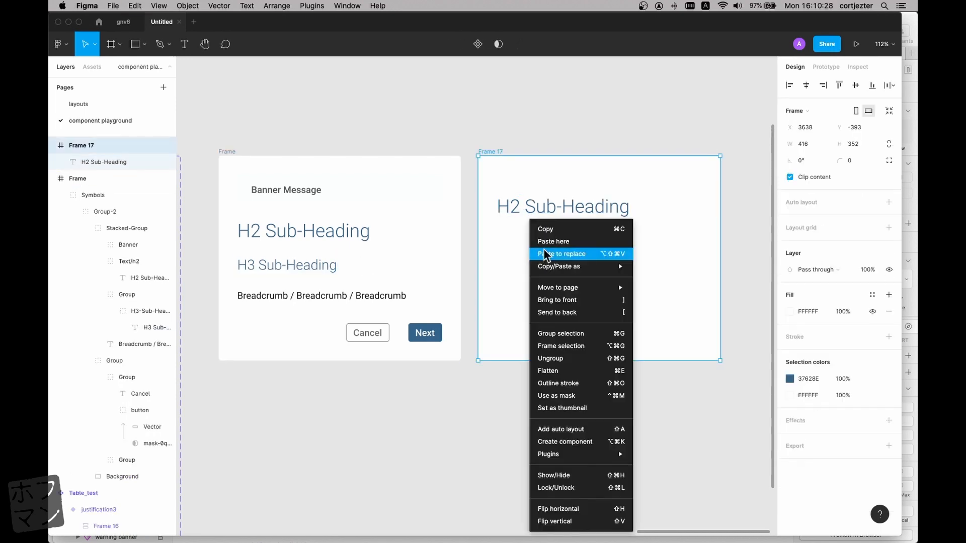
pyautogui.click(552, 242)
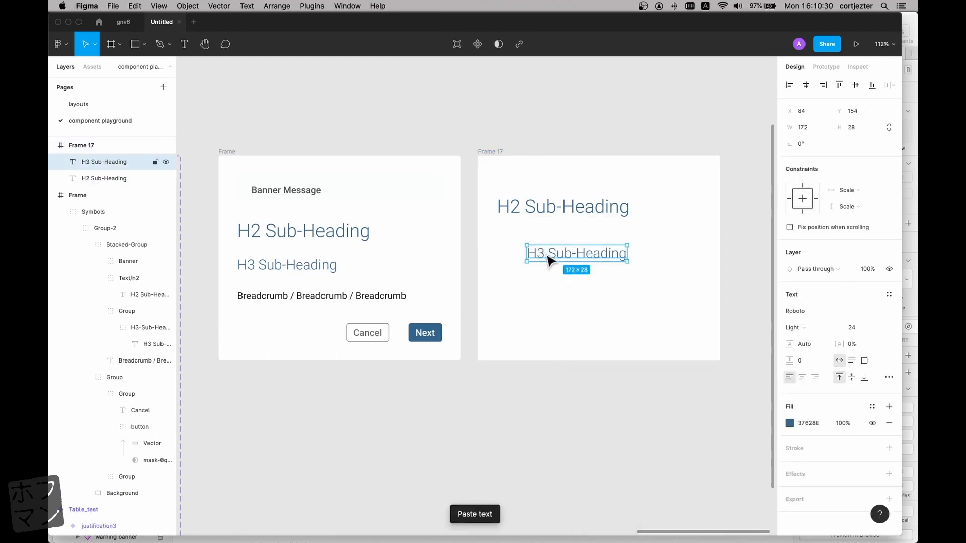
pyautogui.moveTo(552, 259); pyautogui.dragTo(522, 251)
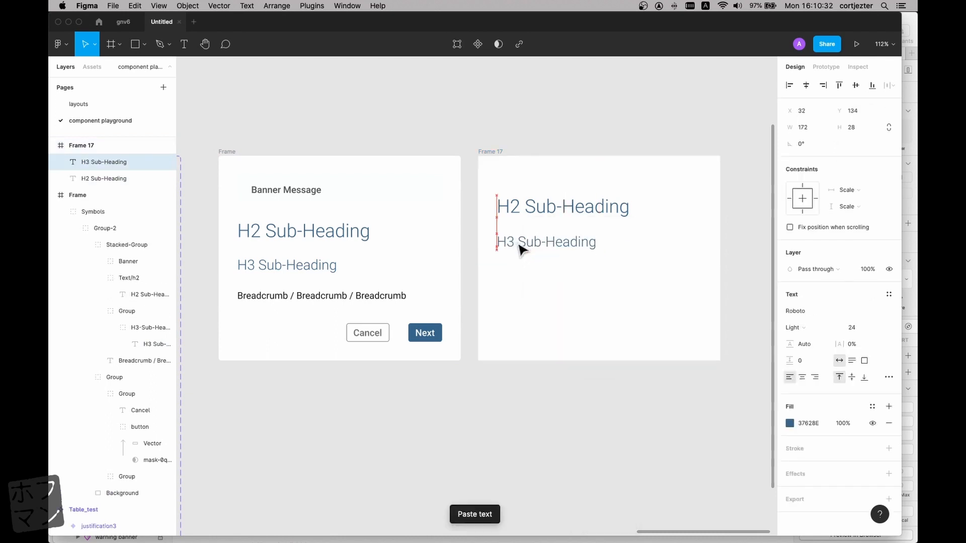
# - Apply the primary color style to both the H2 and H3 sub-headings in the new frame
pyautogui.keyDown('shift'); pyautogui.click(528, 214); pyautogui.keyUp('shift')
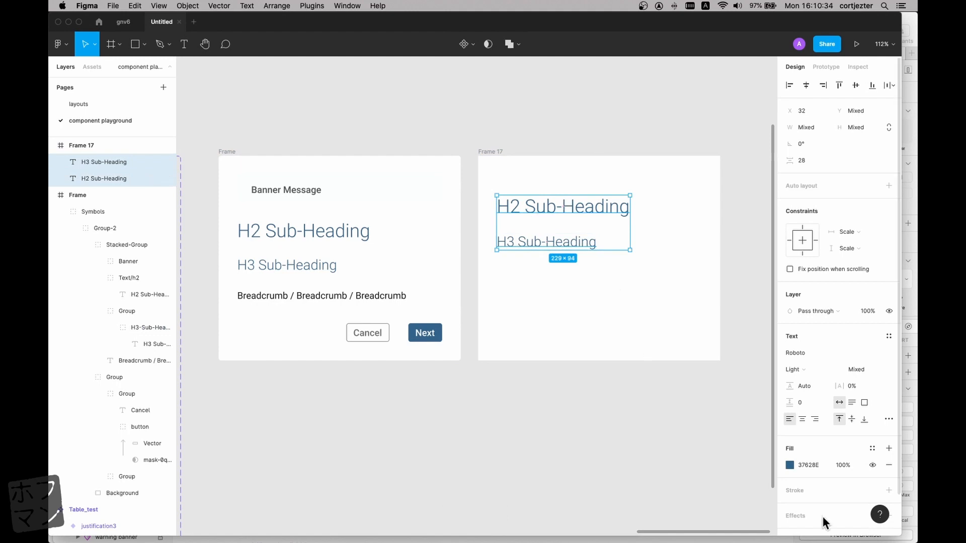
pyautogui.click(873, 448)
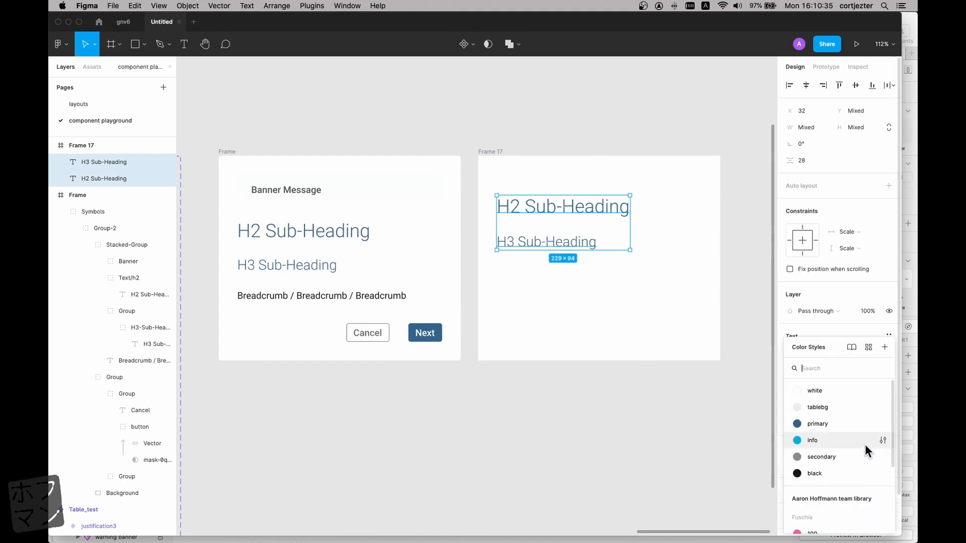
pyautogui.click(844, 424)
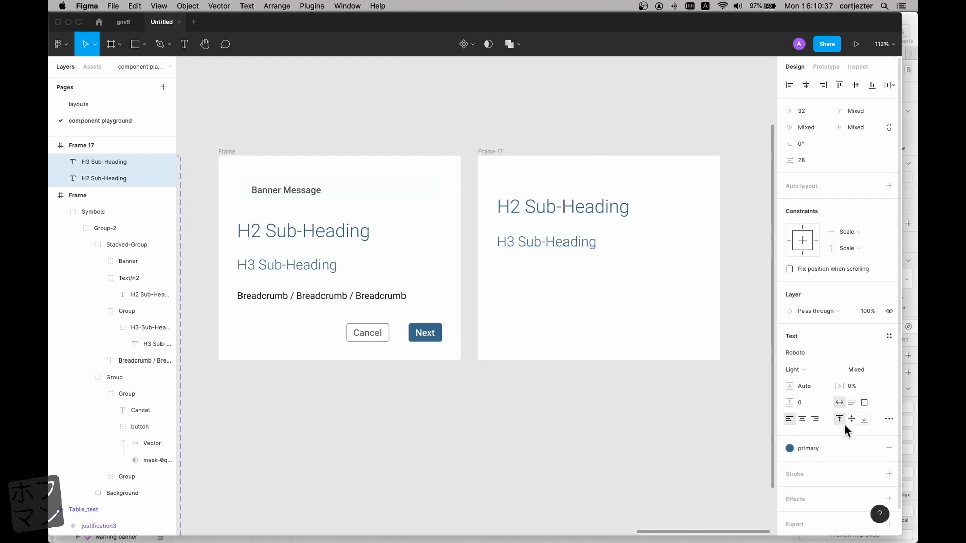
pyautogui.click(637, 314)
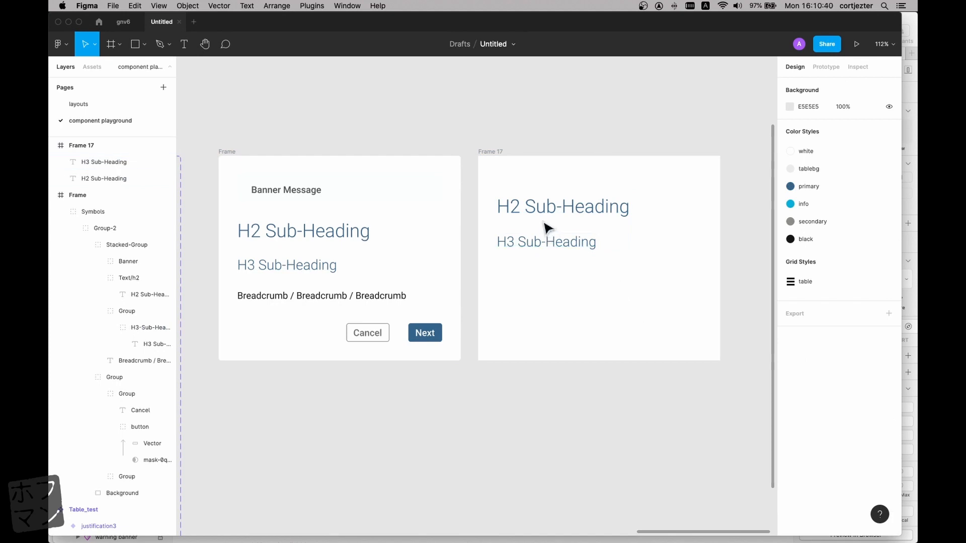
# - Delete the Breadcrumb / Breadcrumb / Breadcrumb text from the pasted modal frame
pyautogui.click(368, 295)
pyautogui.keyDown('super'); pyautogui.click(366, 297); pyautogui.keyUp('super')
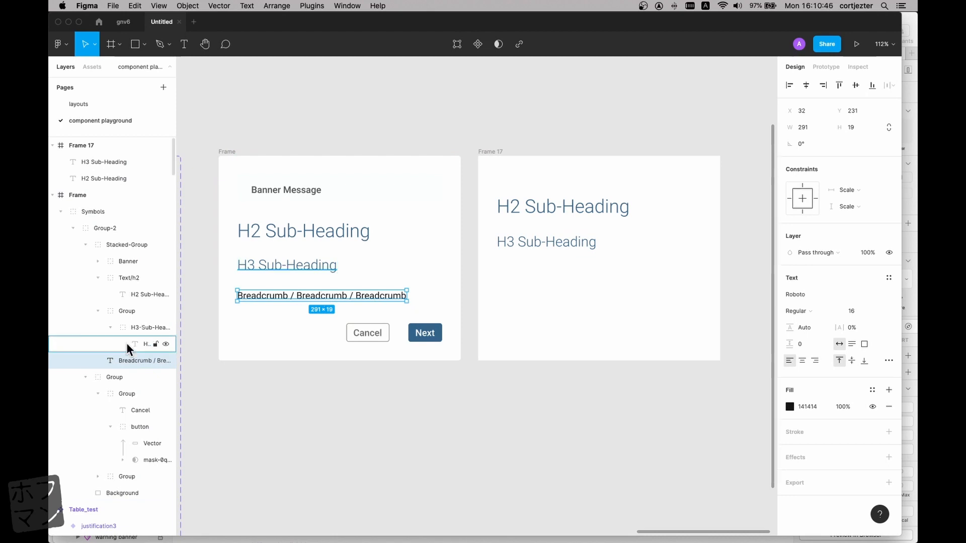
pyautogui.press('Delete')
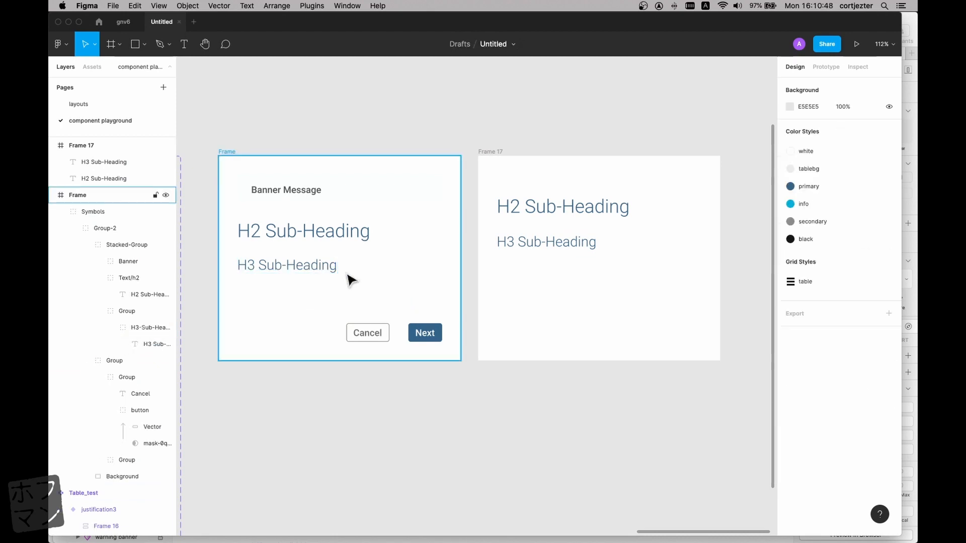
# - Copy the Next button's label from the pasted modal and place it on the empty canvas below the new frame
pyautogui.keyDown('super'); pyautogui.click(423, 333); pyautogui.keyUp('super')
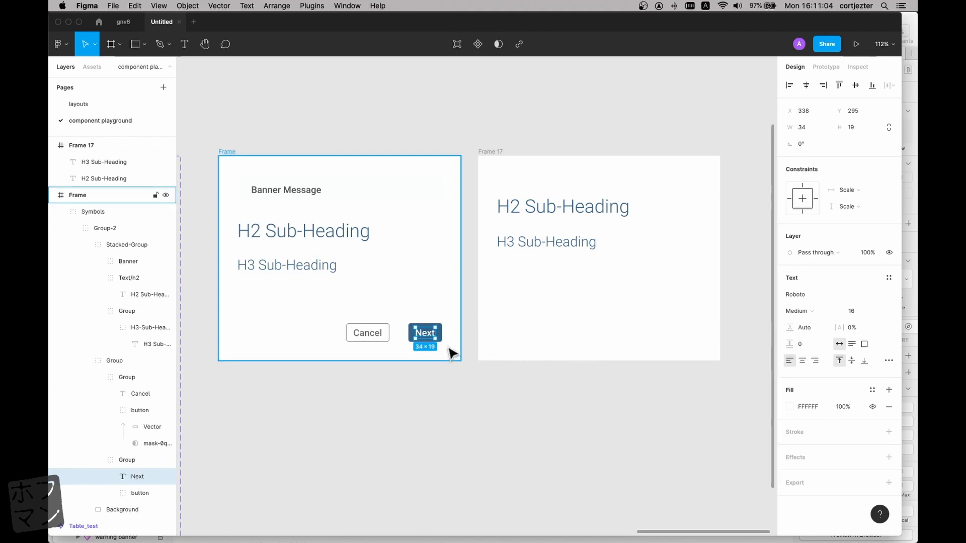
pyautogui.click(496, 425)
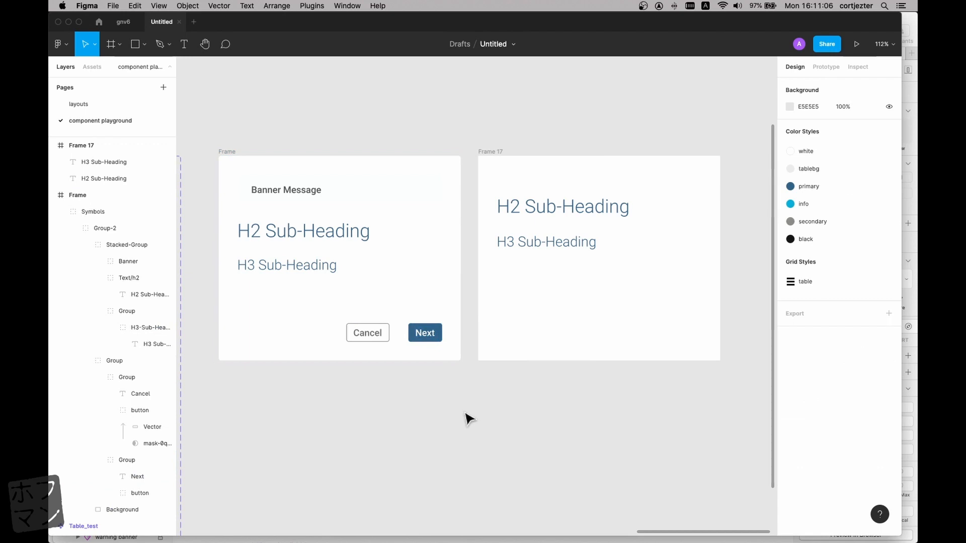
pyautogui.scroll(-2, 465, 415)
pyautogui.rightClick(454, 375)
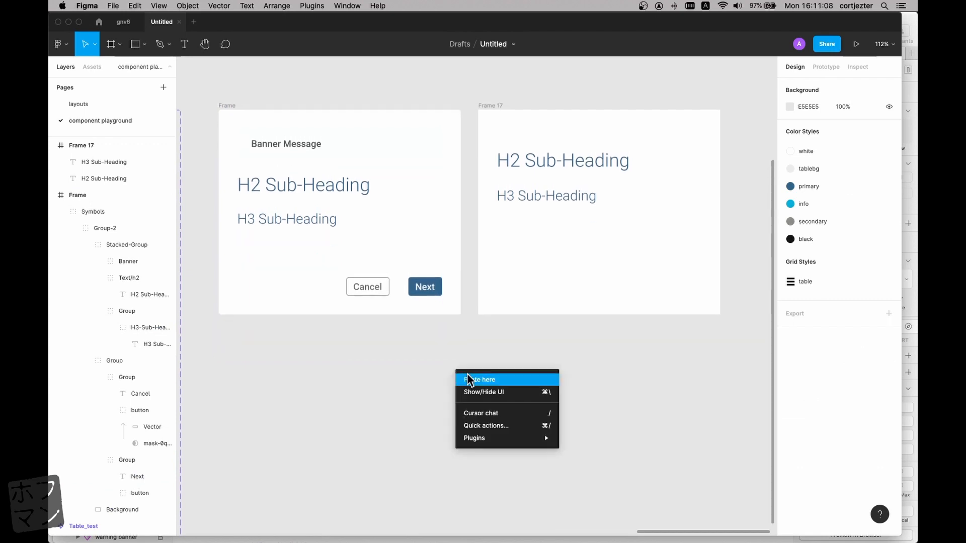
pyautogui.click(467, 379)
pyautogui.scroll(3, 498, 366)
pyautogui.scroll(-3, 497, 367)
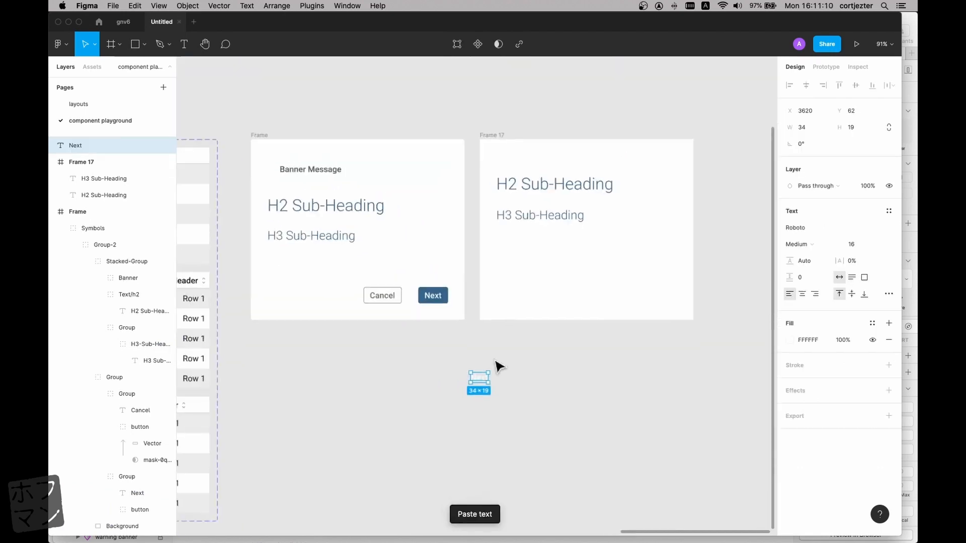
pyautogui.scroll(5, 497, 366)
pyautogui.moveTo(470, 391); pyautogui.dragTo(518, 358)
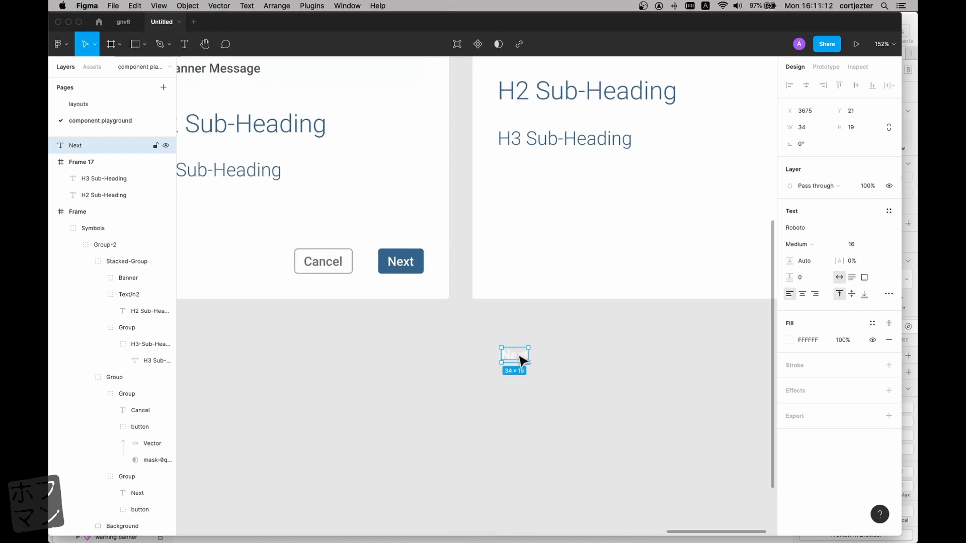
# - Draw a button frame about 101 × 39 beside the loose Next label and move the label into its centre
pyautogui.click(121, 50)
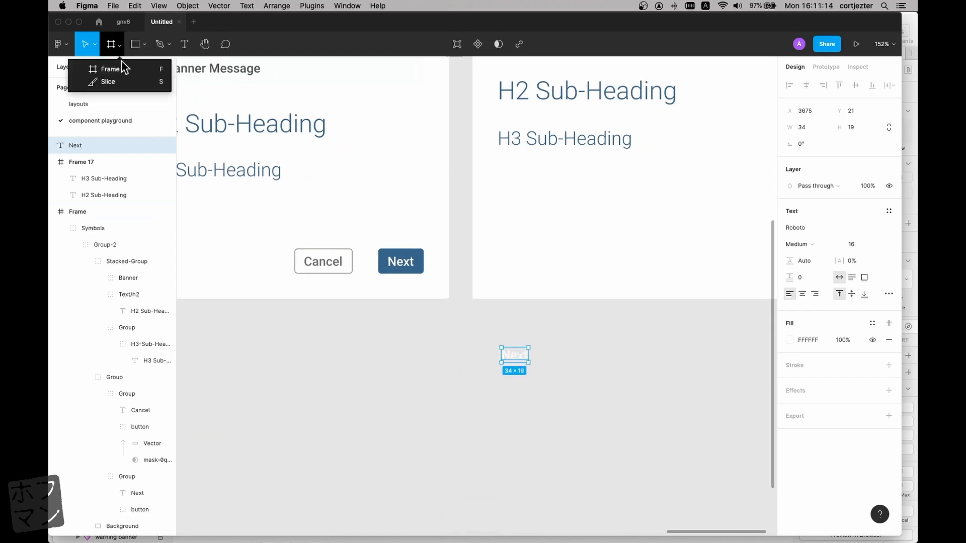
pyautogui.click(124, 70)
pyautogui.hscroll(-1, 557, 337)
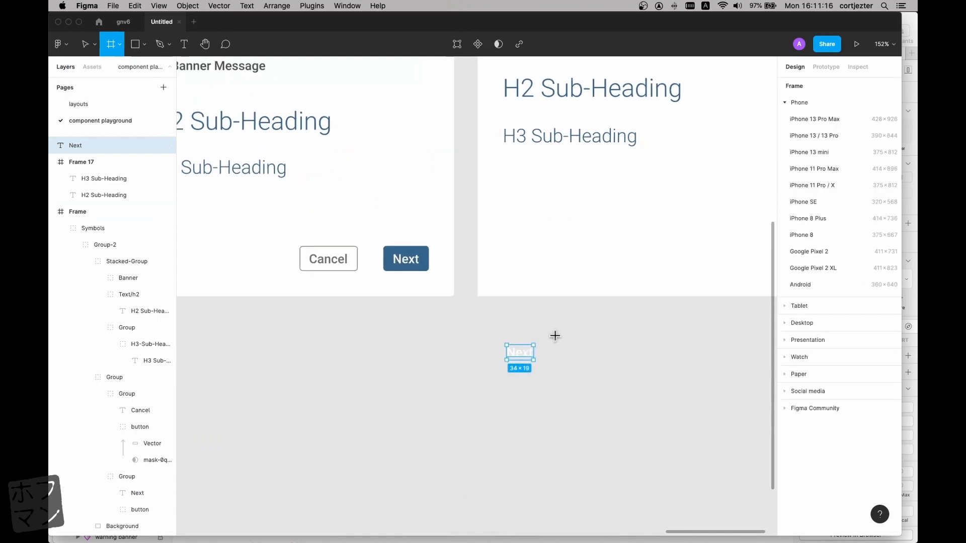
pyautogui.moveTo(569, 330); pyautogui.dragTo(648, 360)
pyautogui.moveTo(518, 358); pyautogui.dragTo(606, 351)
pyautogui.hscroll(1, 606, 351)
# - Fill the new button frame around the Next label with the primary color style
pyautogui.click(571, 327)
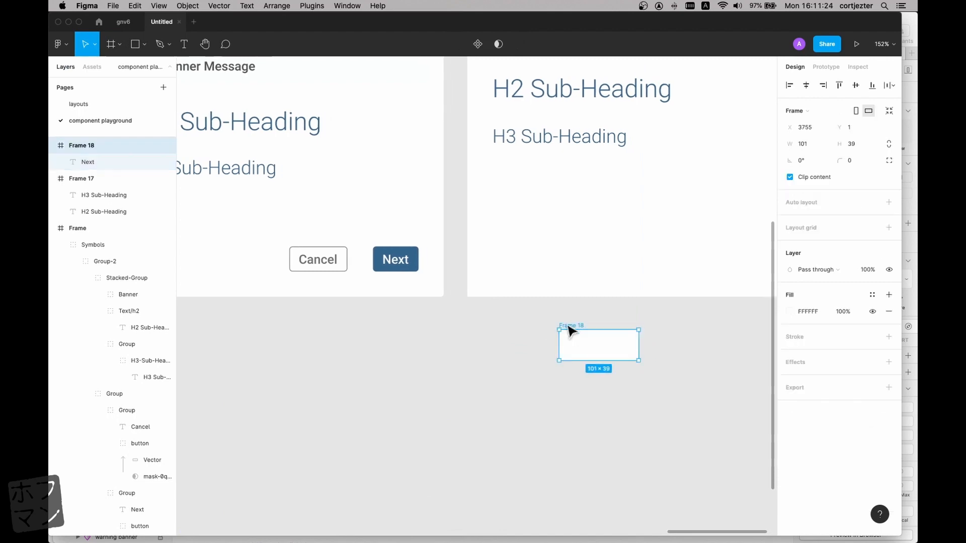
pyautogui.click(873, 294)
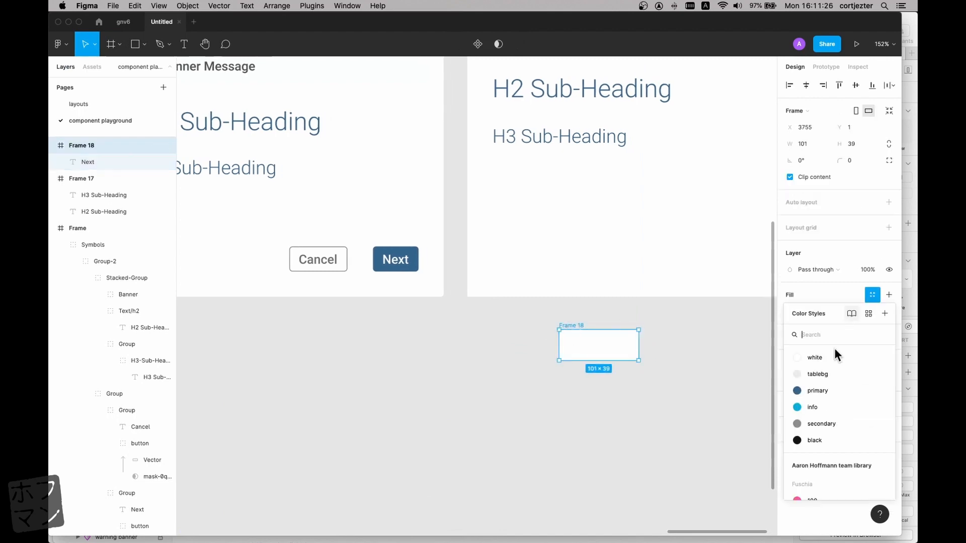
pyautogui.click(820, 393)
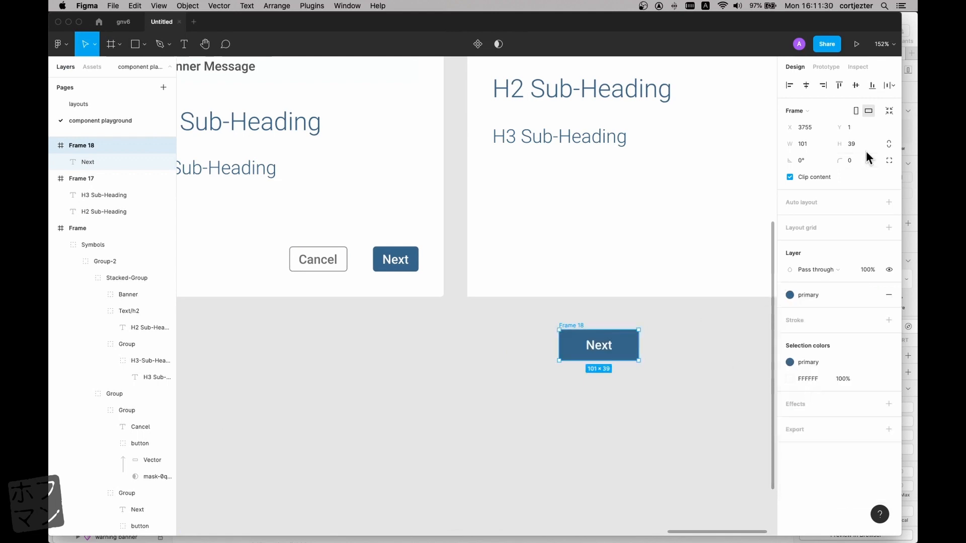
# - Round the button frame's corners to a radius of 4 and select its Next label to check the placement
pyautogui.moveTo(839, 161); pyautogui.dragTo(879, 159)
pyautogui.scroll(5, 603, 340)
pyautogui.moveTo(686, 346)
pyautogui.mouseDown()
pyautogui.moveTo(657, 349)
pyautogui.moveTo(708, 347)
pyautogui.moveTo(686, 347)
pyautogui.mouseUp()
pyautogui.click(610, 309)
pyautogui.click(611, 355)
pyautogui.hscroll(1, 611, 355)
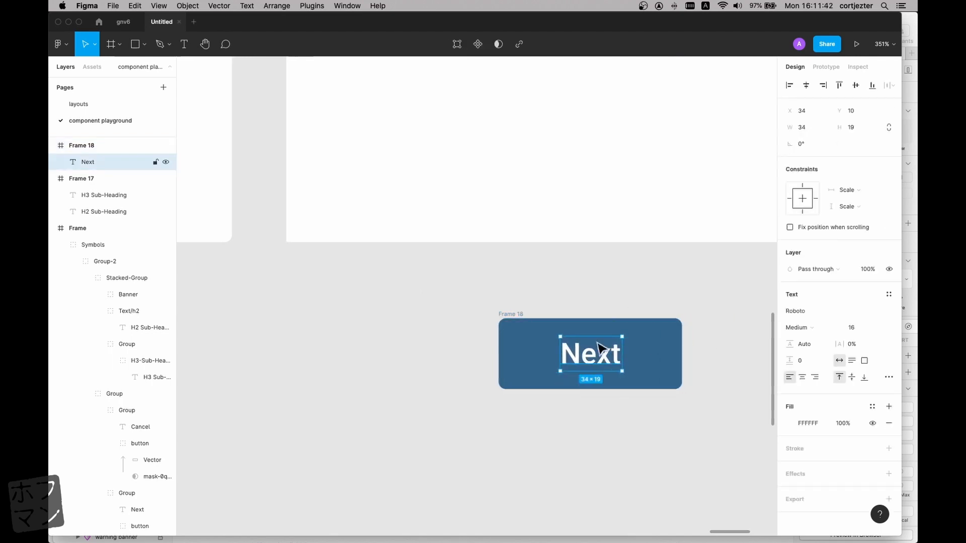
# - Select the whole Next button frame and add auto layout to it
pyautogui.click(523, 307)
pyautogui.click(508, 320)
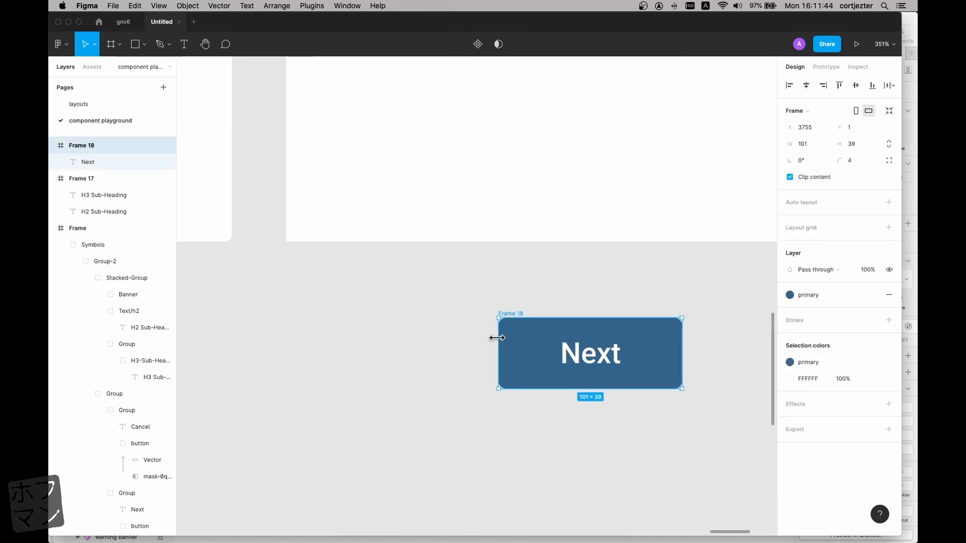
pyautogui.moveTo(497, 340)
pyautogui.mouseDown()
pyautogui.moveTo(527, 342)
pyautogui.moveTo(498, 342)
pyautogui.mouseUp()
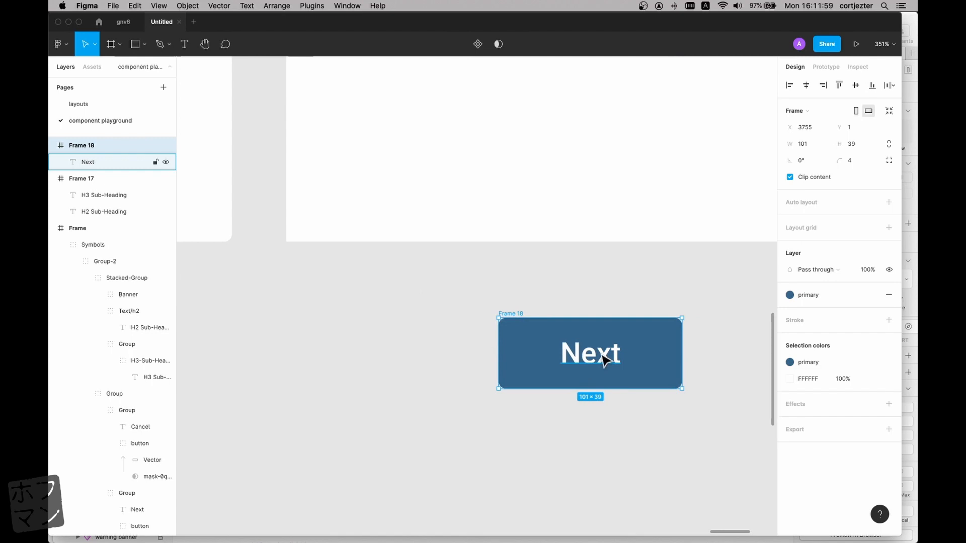
pyautogui.hotkey('shift', 'a')
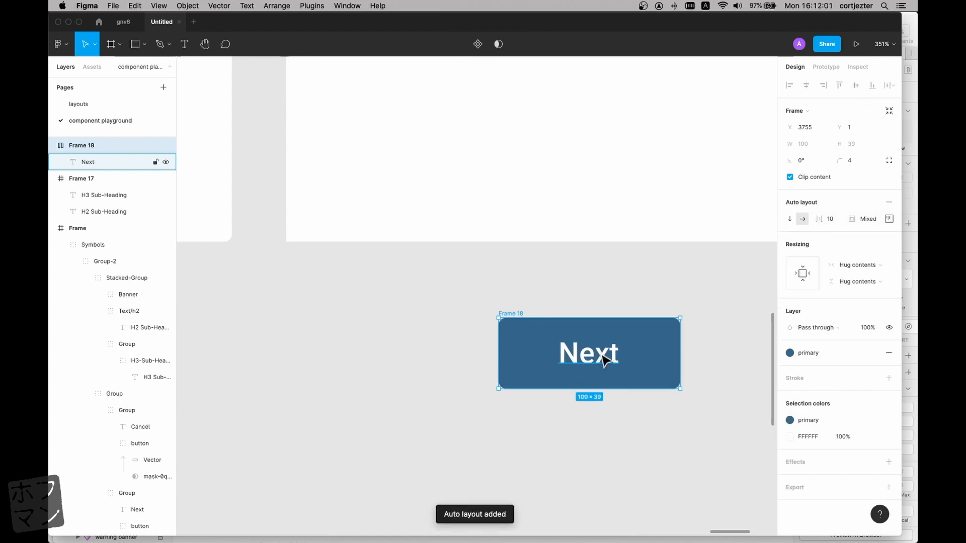
# - Centre the Next button's auto layout content and set its top and bottom padding to 8
pyautogui.click(888, 219)
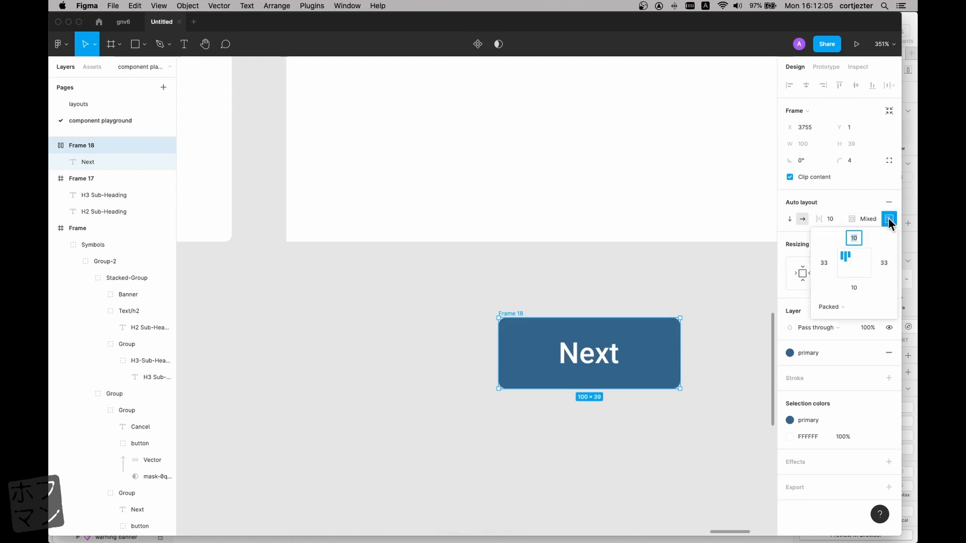
pyautogui.click(858, 268)
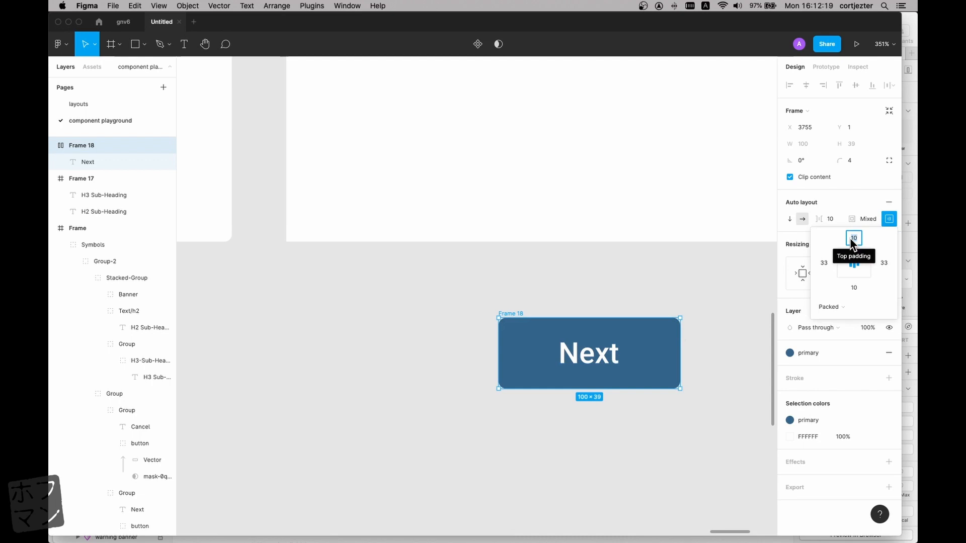
pyautogui.write('8')
pyautogui.click(855, 289)
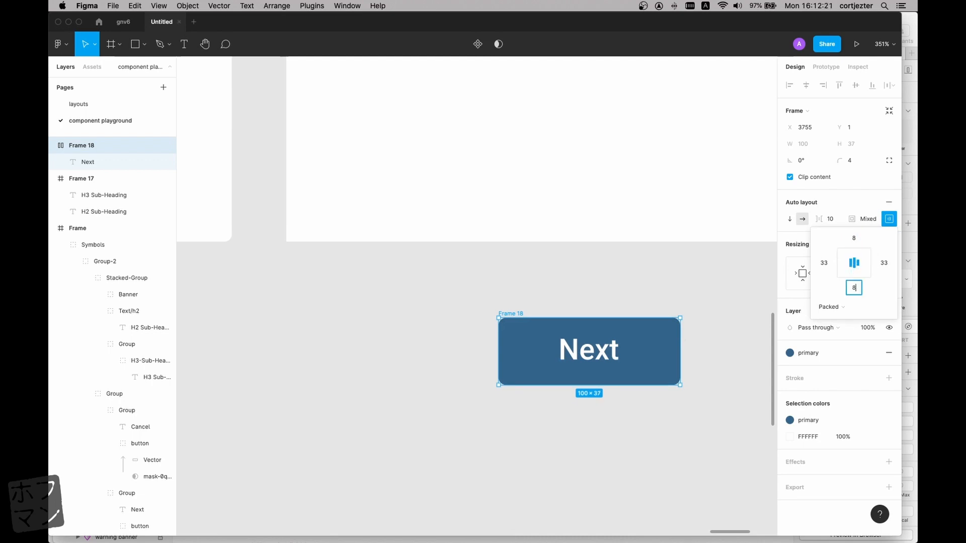
# - Set the Next button's left and right padding to 12
pyautogui.click(823, 263)
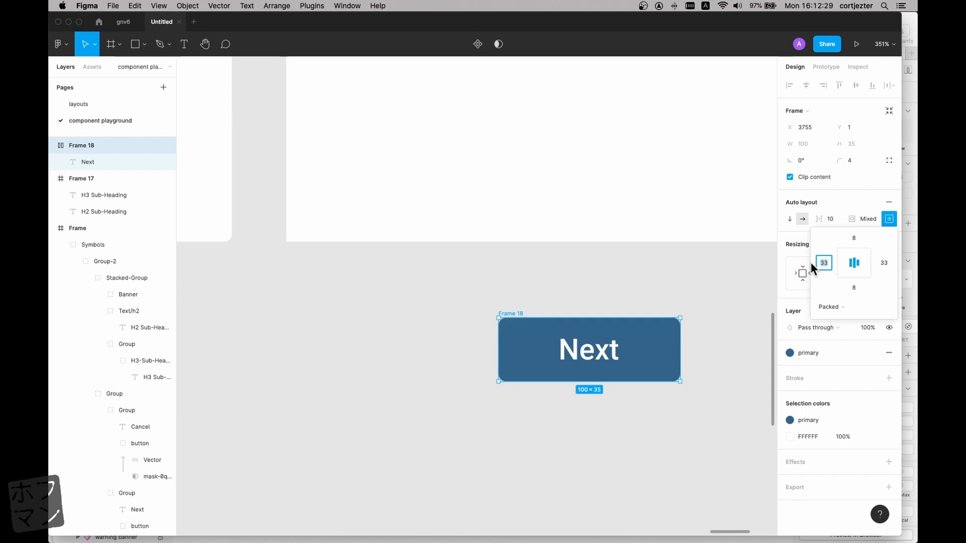
pyautogui.write('12')
pyautogui.click(887, 263)
pyautogui.write('12')
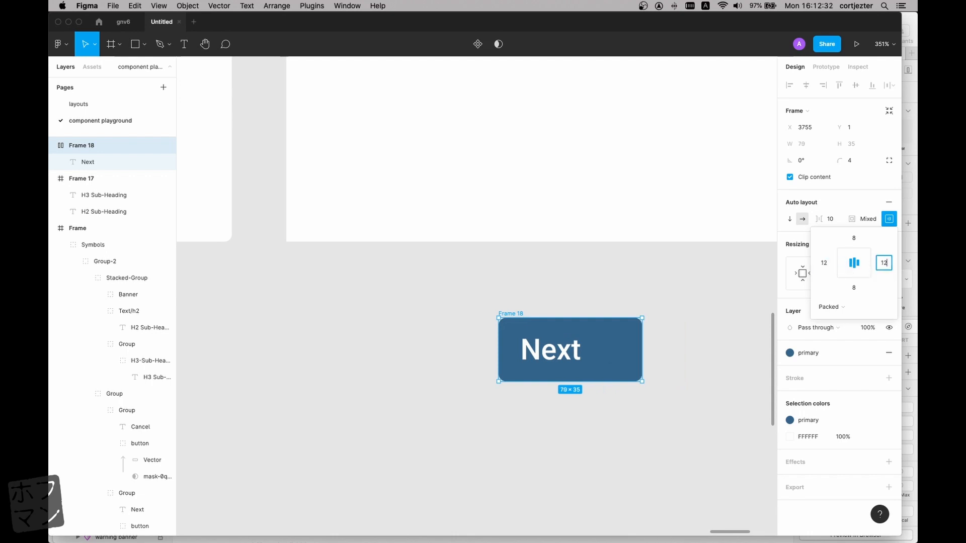
pyautogui.click(849, 263)
pyautogui.click(709, 308)
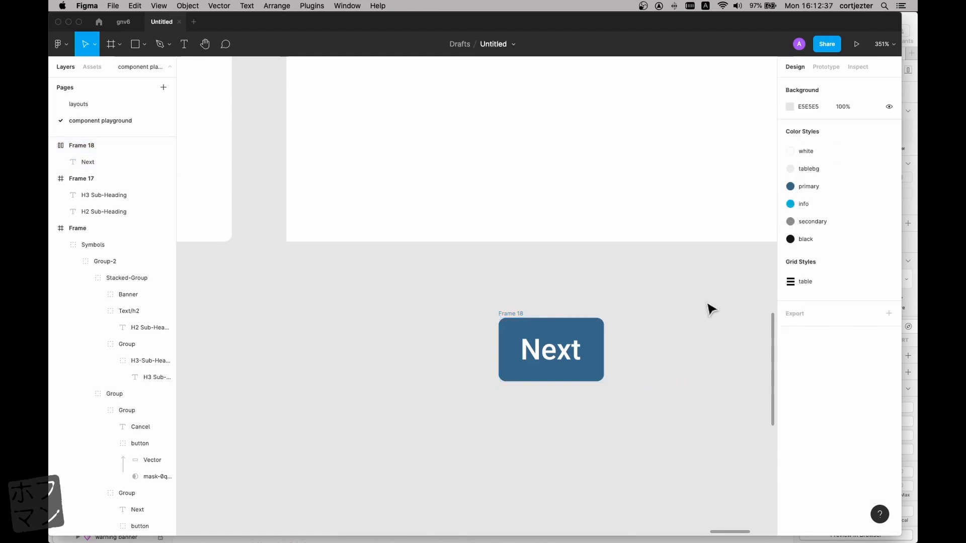
# - Turn the whole Next button frame into a component
pyautogui.click(520, 315)
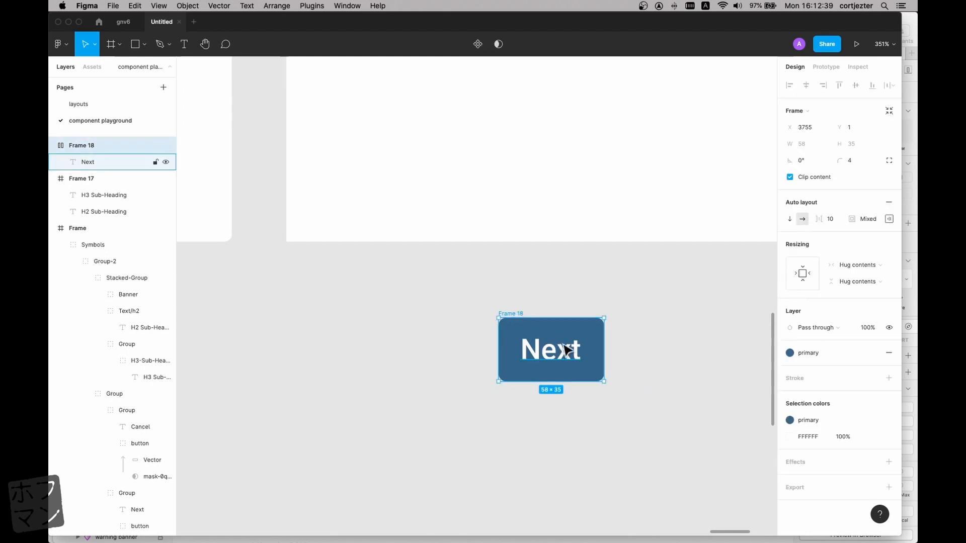
pyautogui.hscroll(-1, 566, 350)
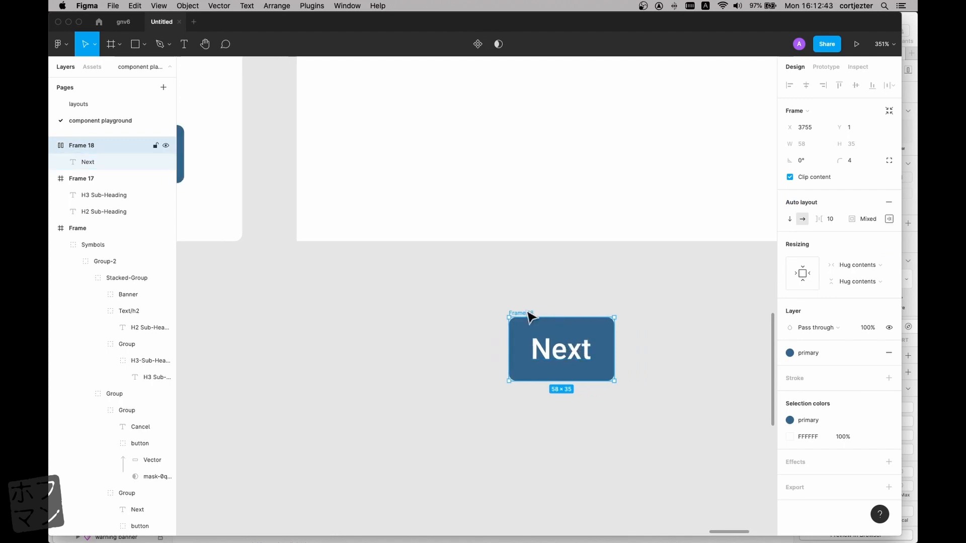
pyautogui.scroll(3, 537, 306)
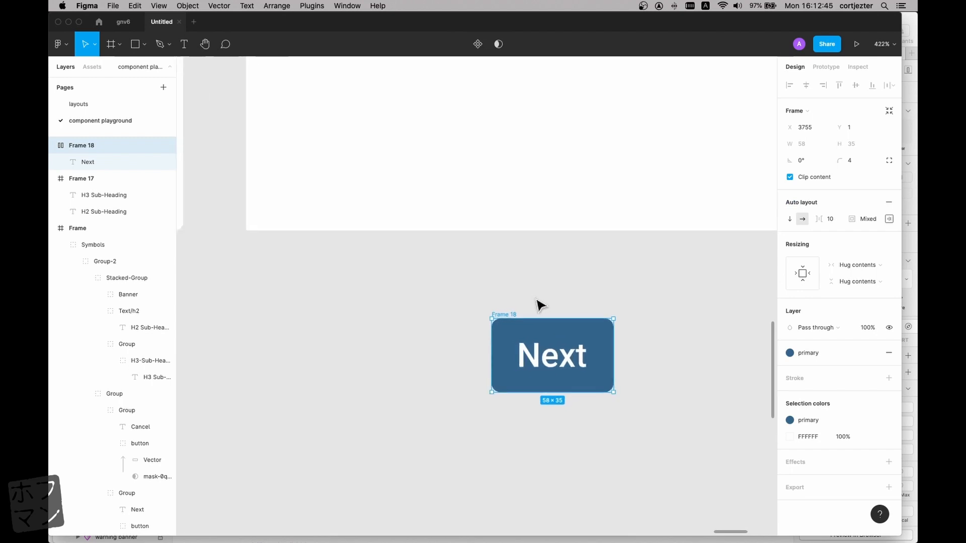
pyautogui.scroll(-1, 536, 306)
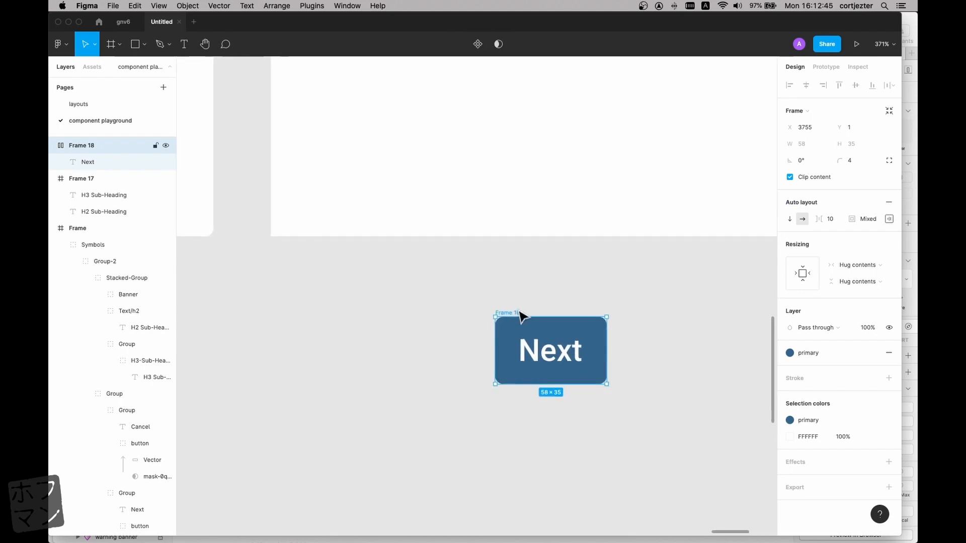
pyautogui.click(478, 45)
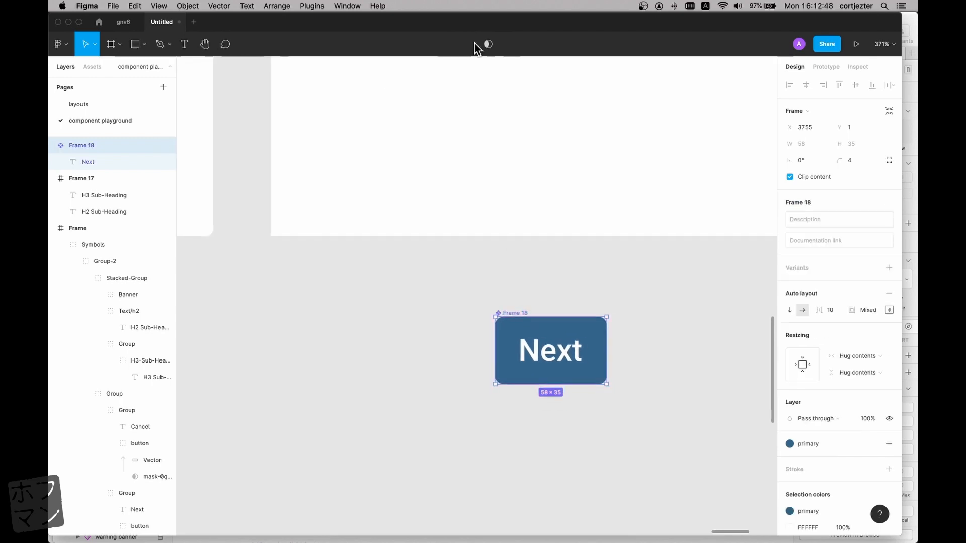
# - Rename the new button component as button_test/primary
pyautogui.doubleClick(519, 313)
pyautogui.write('button_test/primary')
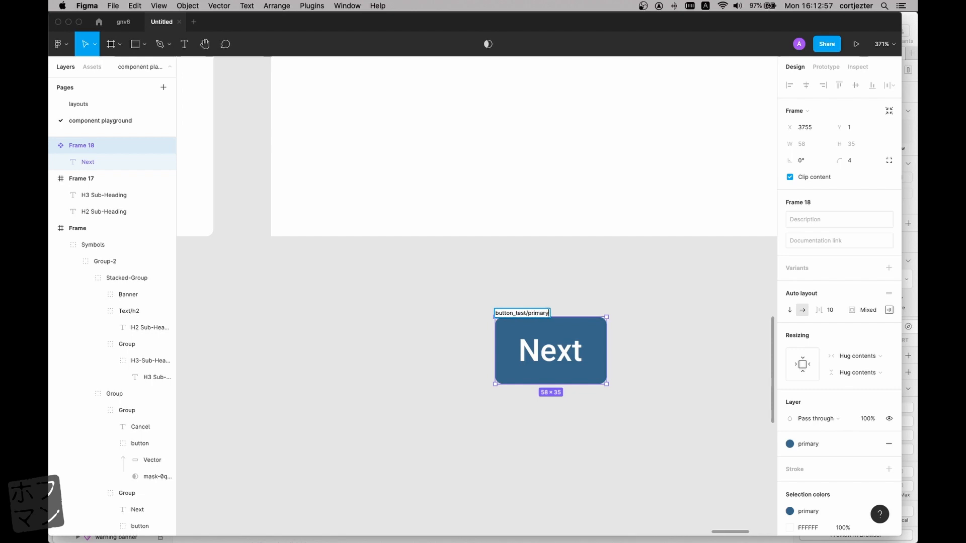
pyautogui.press('Return')
pyautogui.click(537, 301)
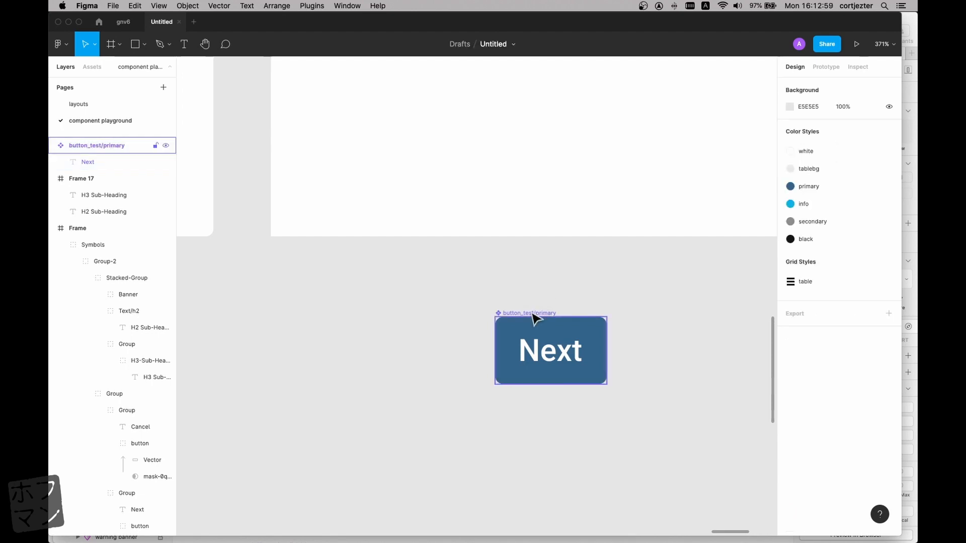
# - Apply the white color style to the Next label inside the button_test/primary component
pyautogui.click(546, 316)
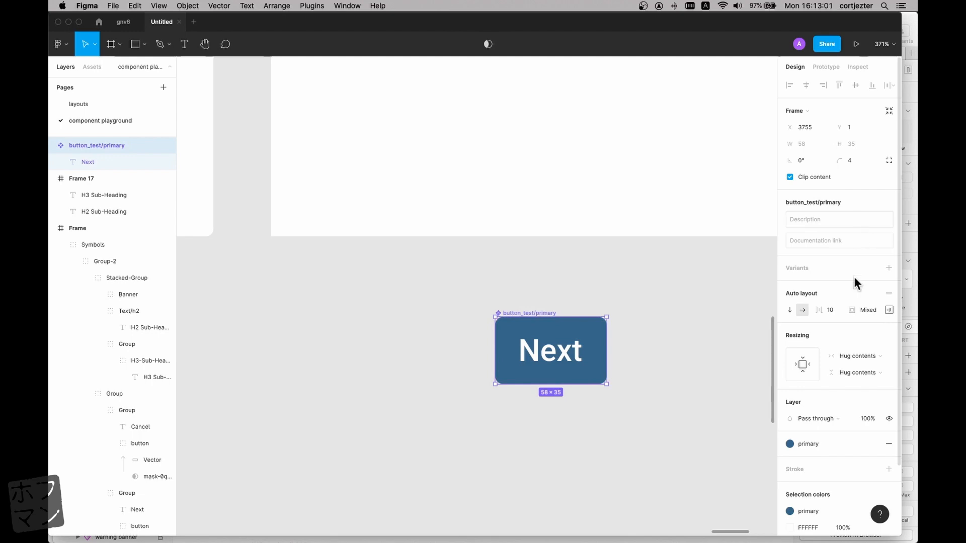
pyautogui.scroll(-2, 867, 334)
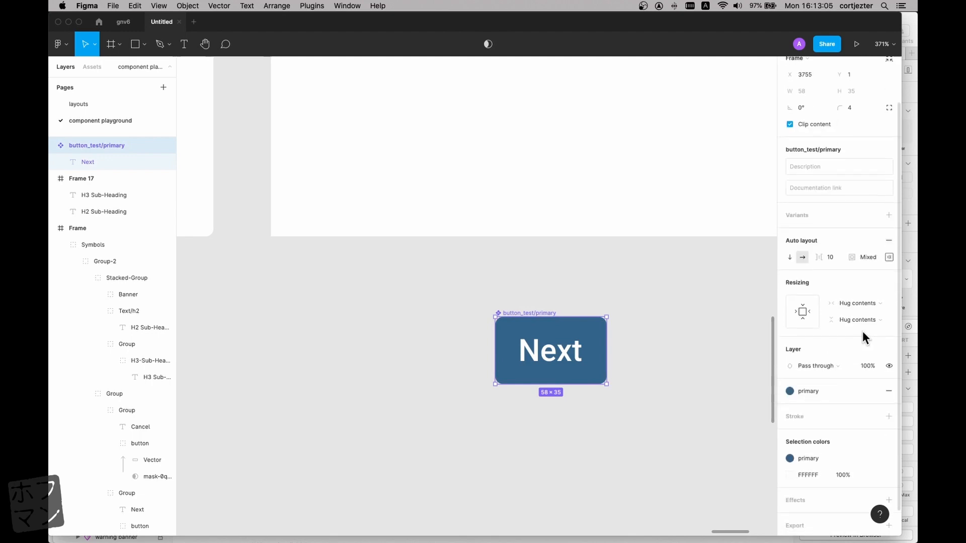
pyautogui.doubleClick(553, 355)
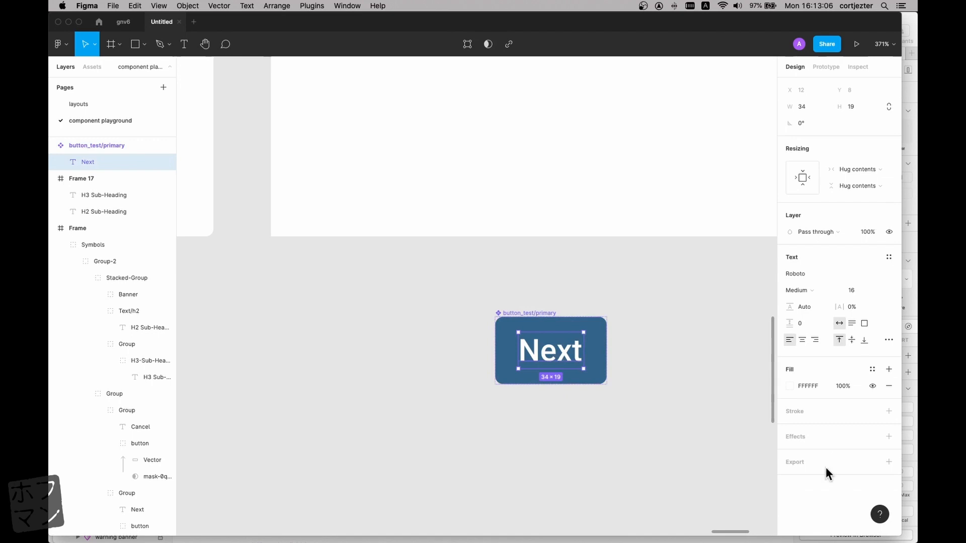
pyautogui.click(873, 370)
pyautogui.click(819, 391)
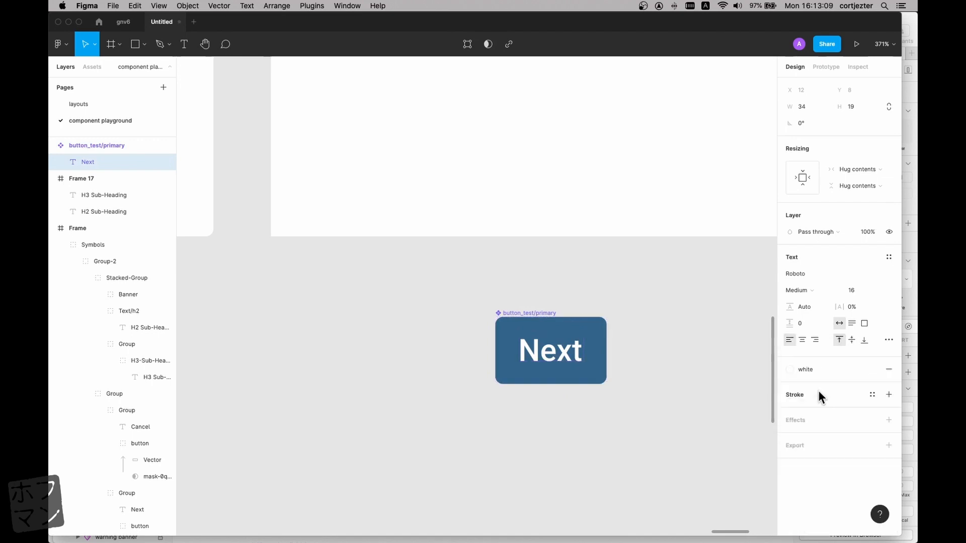
pyautogui.click(686, 366)
# - Examine the button_test/primary component up close and beside the imported modal's original buttons
pyautogui.click(534, 314)
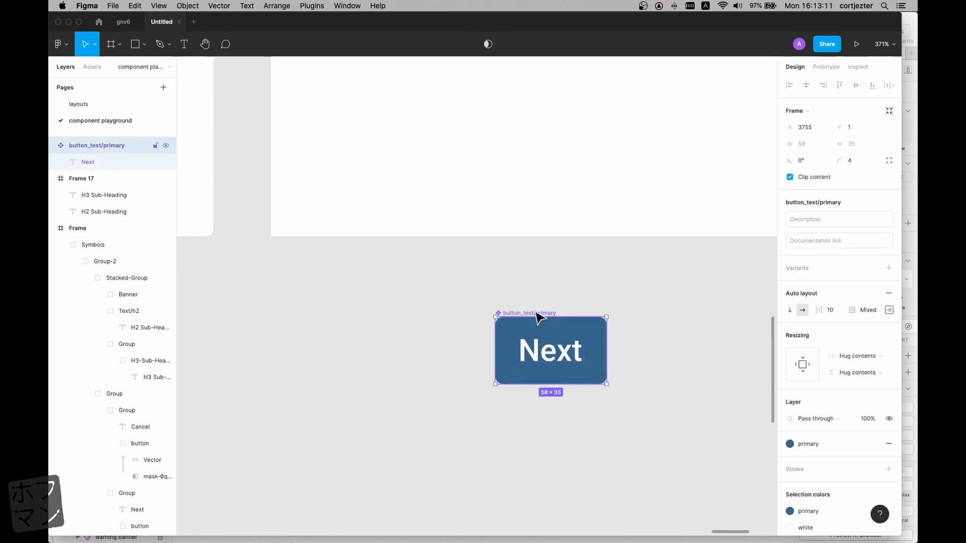
pyautogui.scroll(-5, 553, 312)
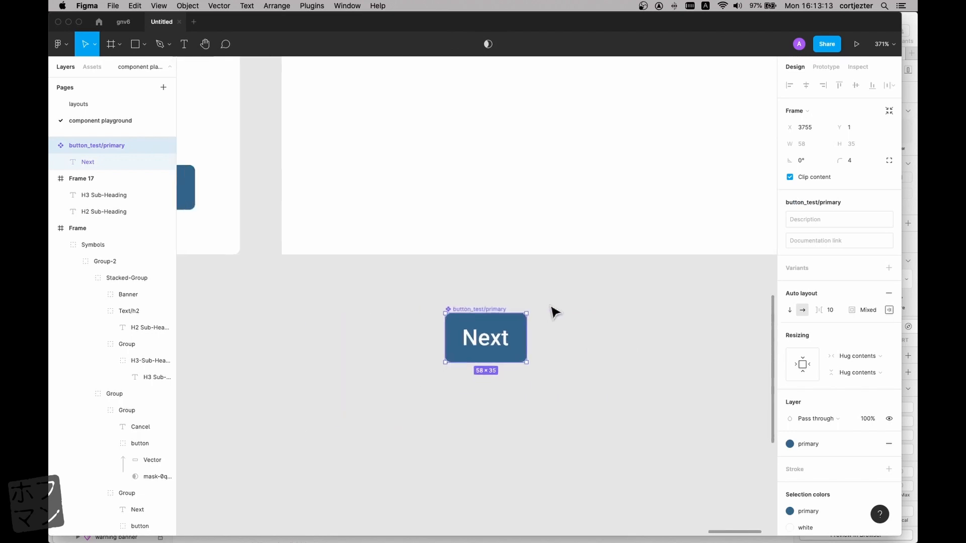
pyautogui.hscroll(4, 554, 305)
pyautogui.scroll(4, 673, 231)
pyautogui.scroll(-10, 672, 231)
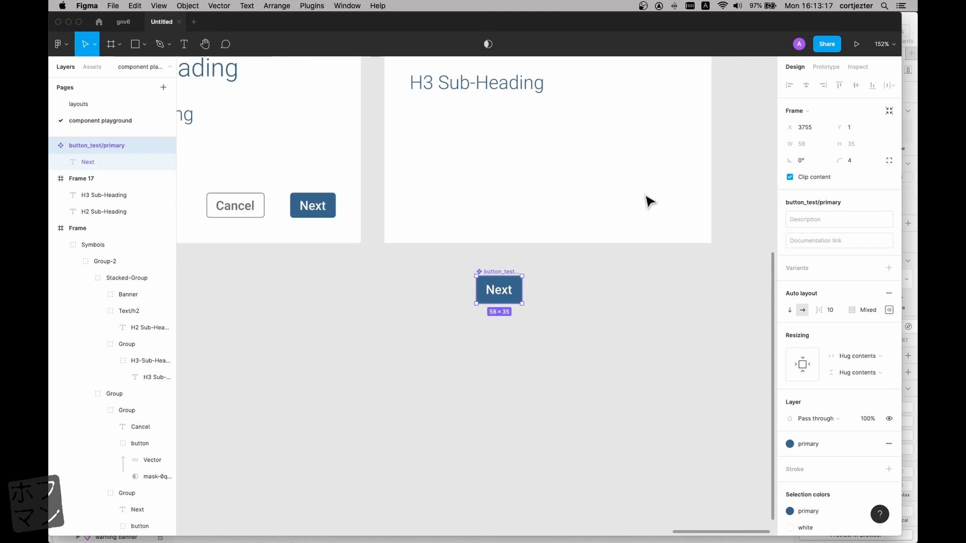
pyautogui.scroll(6, 513, 274)
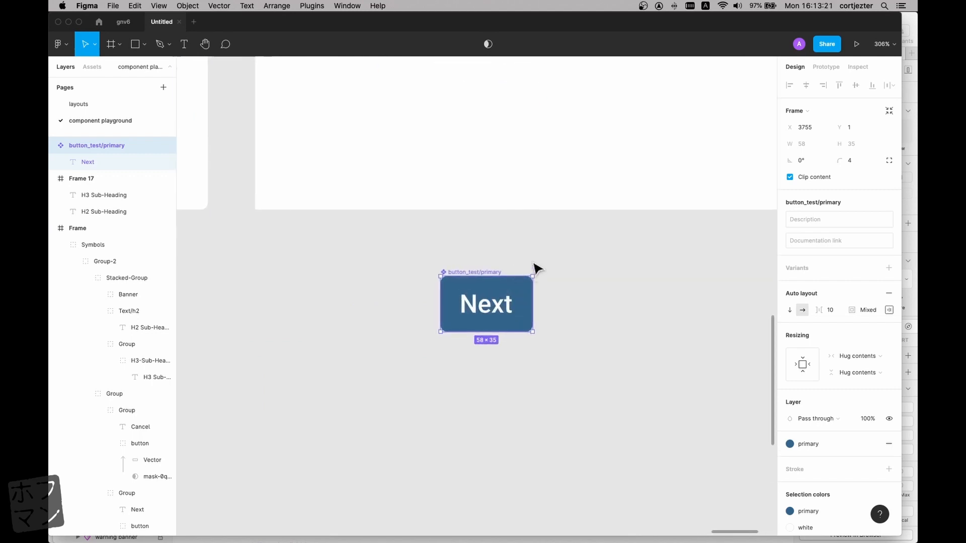
pyautogui.click(536, 266)
pyautogui.hscroll(2, 531, 272)
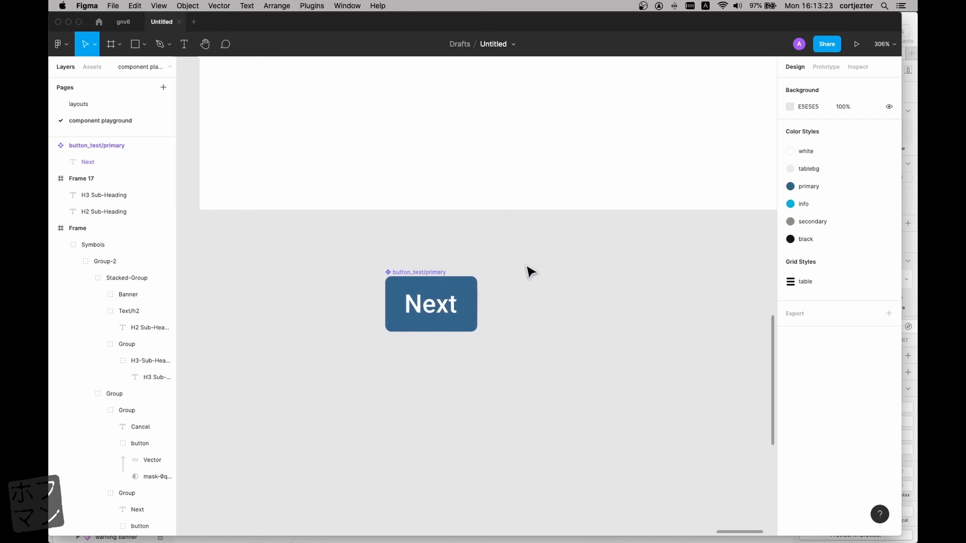
pyautogui.scroll(1, 531, 272)
pyautogui.scroll(-2, 532, 272)
pyautogui.scroll(-3, 531, 272)
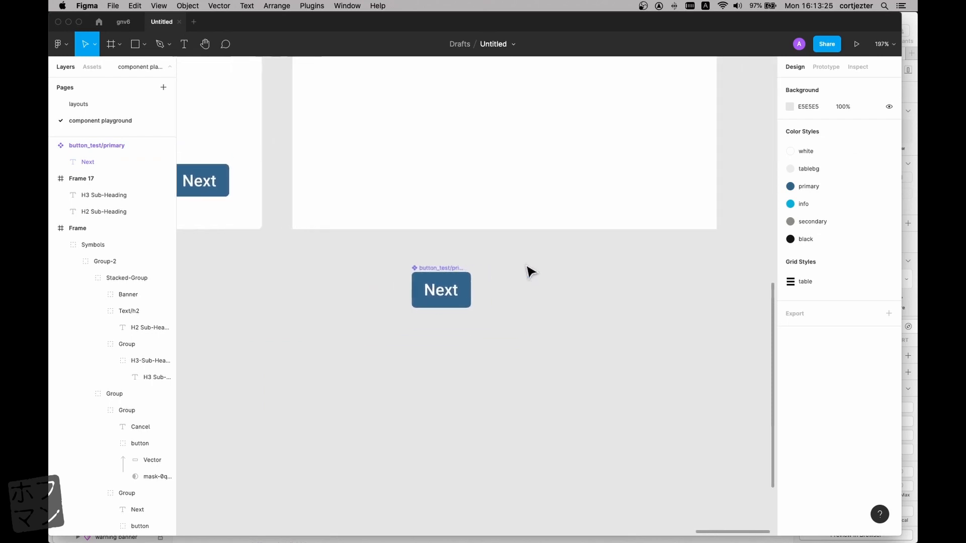
# - Add a second variant to the button_test/primary component
pyautogui.click(448, 273)
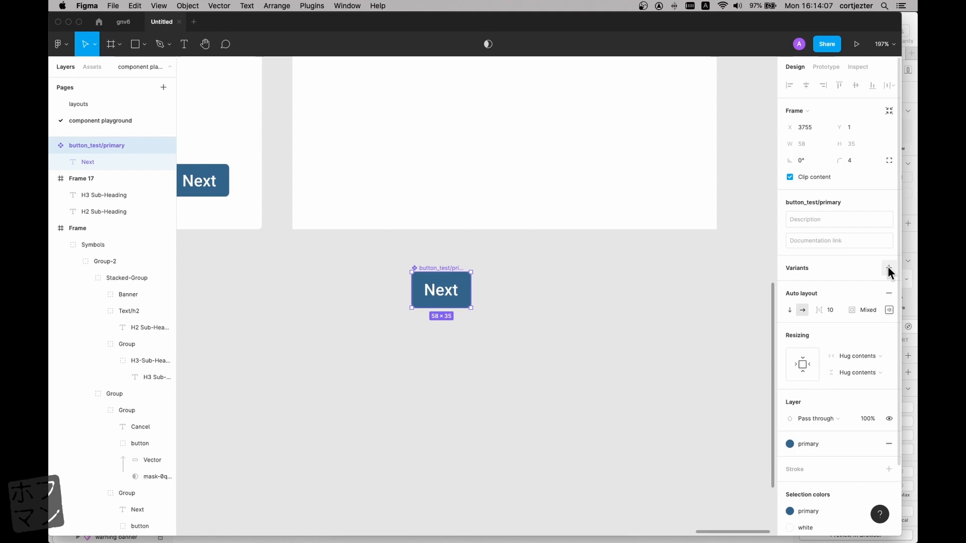
pyautogui.click(888, 269)
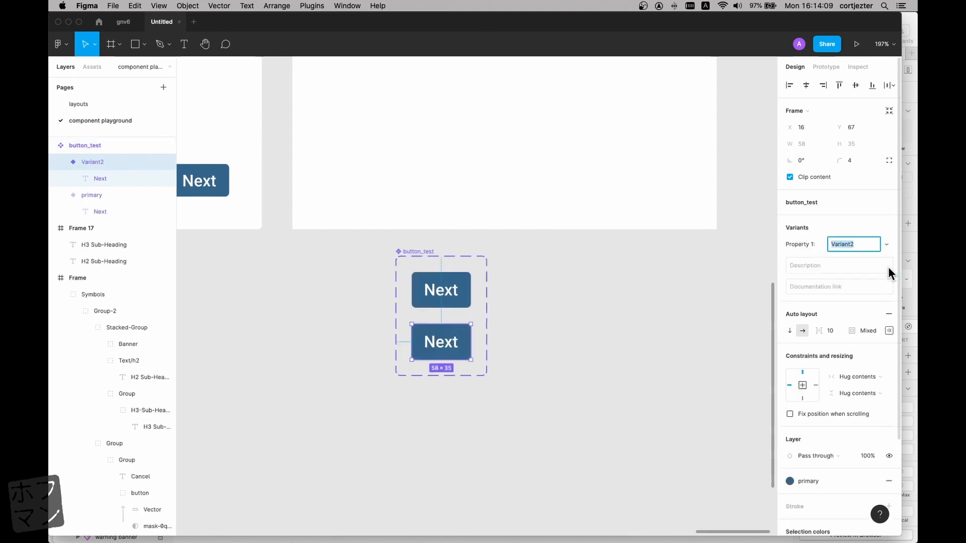
pyautogui.scroll(5, 468, 321)
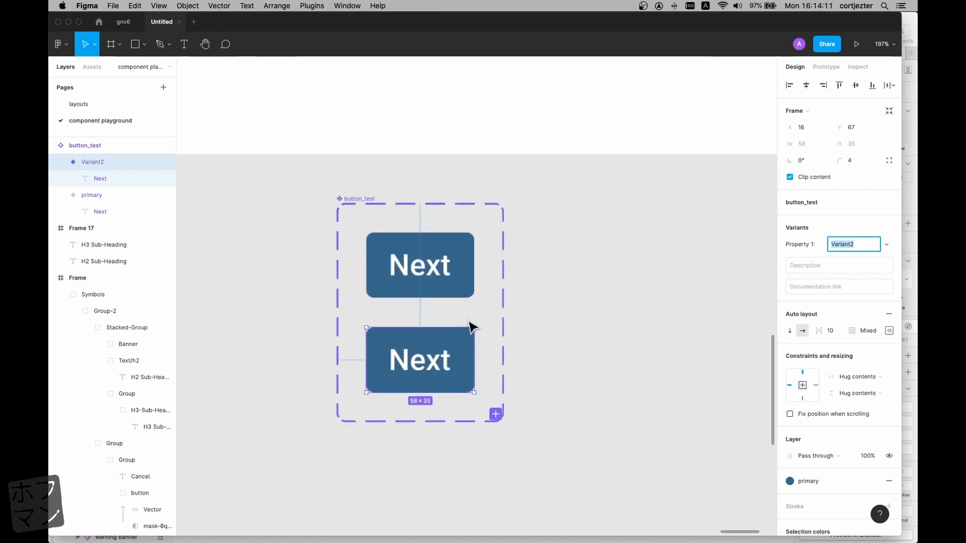
pyautogui.scroll(-3, 469, 324)
pyautogui.scroll(5, 470, 325)
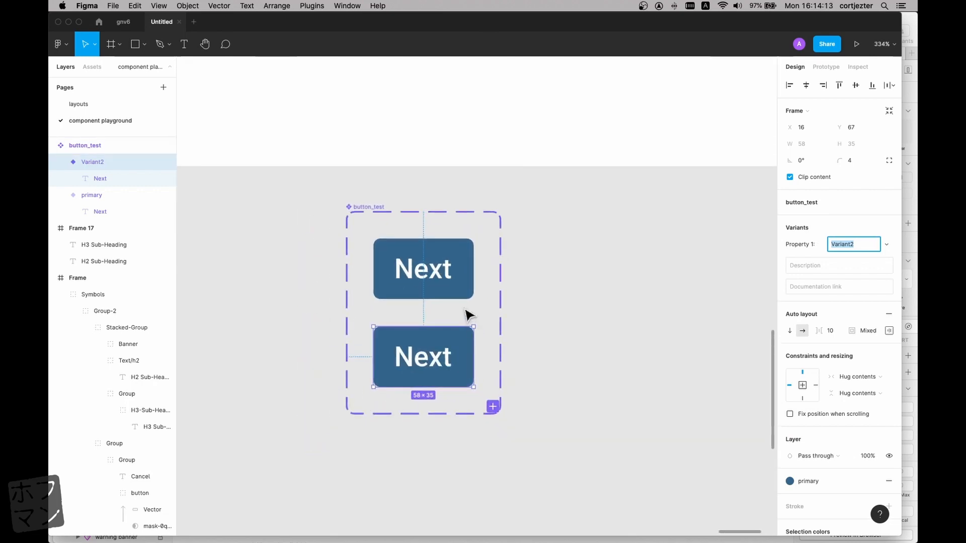
# - Change the Next label in the new second variant to the black color style
pyautogui.click(427, 354)
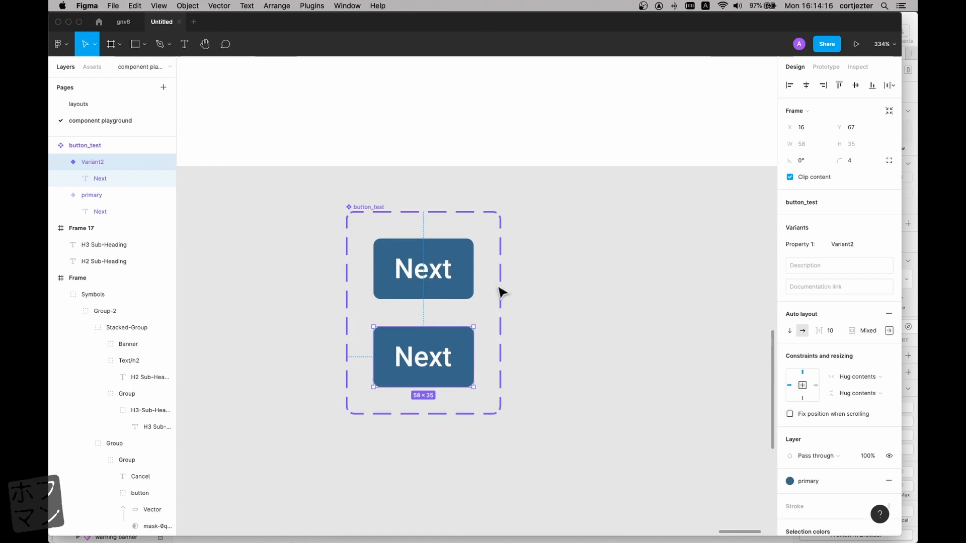
pyautogui.click(440, 355)
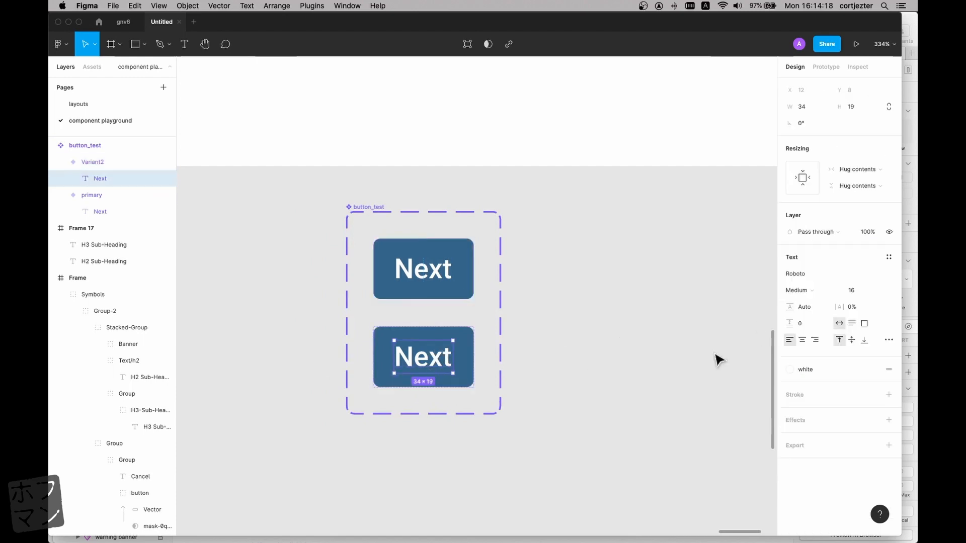
pyautogui.click(838, 369)
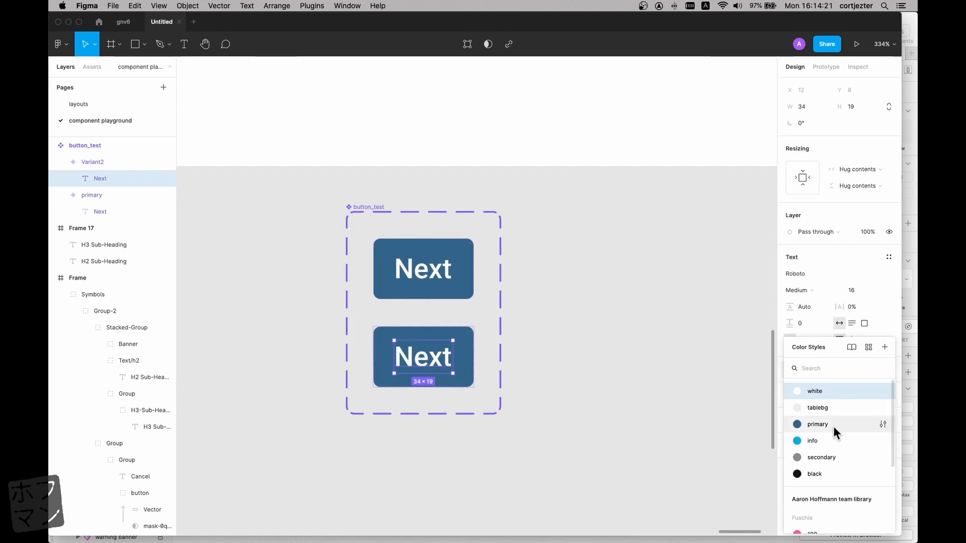
pyautogui.click(817, 474)
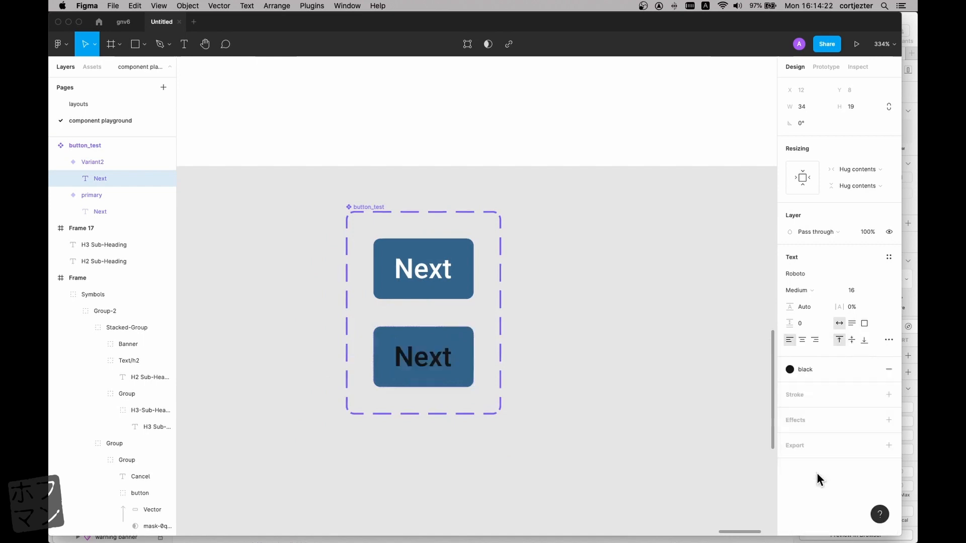
# - Fill the second button variant with the white color style and add a black stroke to it
pyautogui.click(464, 340)
pyautogui.scroll(-5, 843, 405)
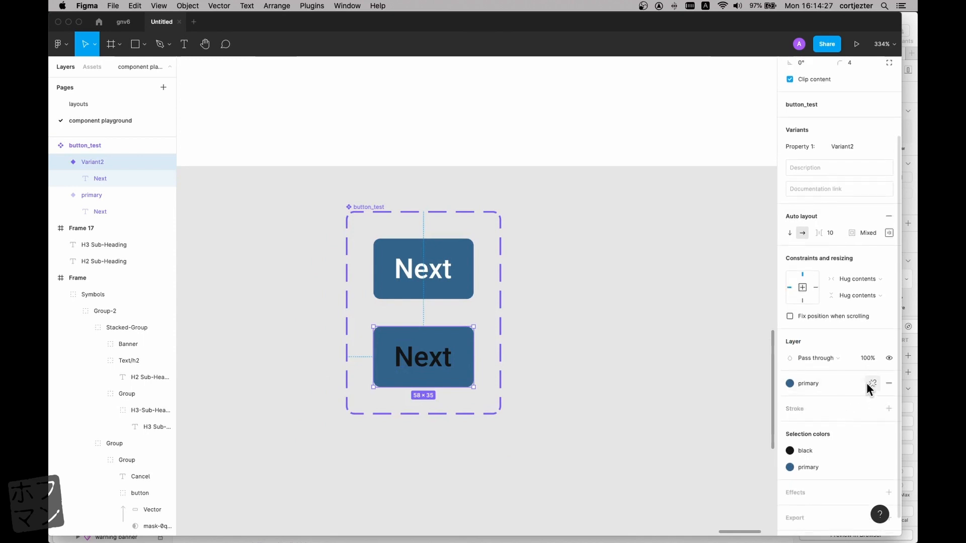
pyautogui.click(835, 385)
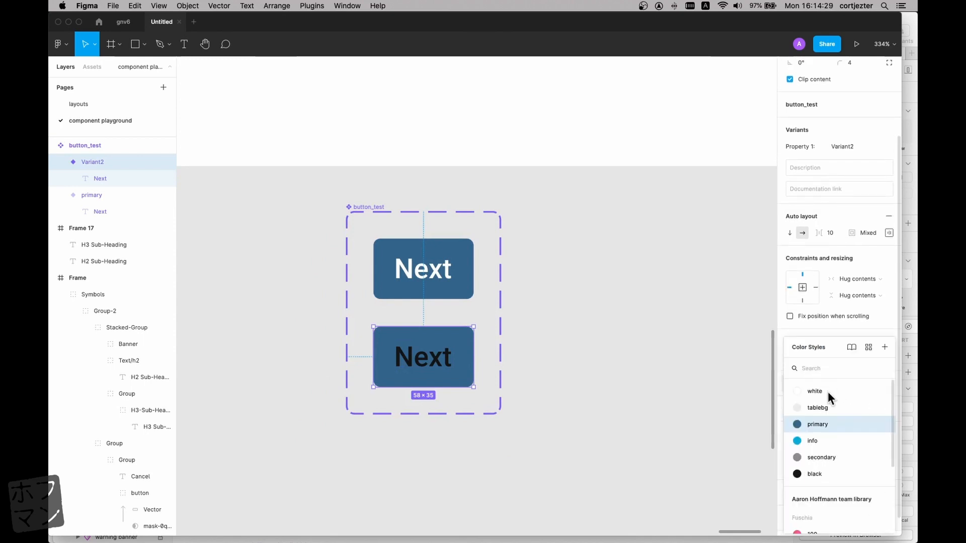
pyautogui.click(825, 392)
pyautogui.scroll(-2, 828, 389)
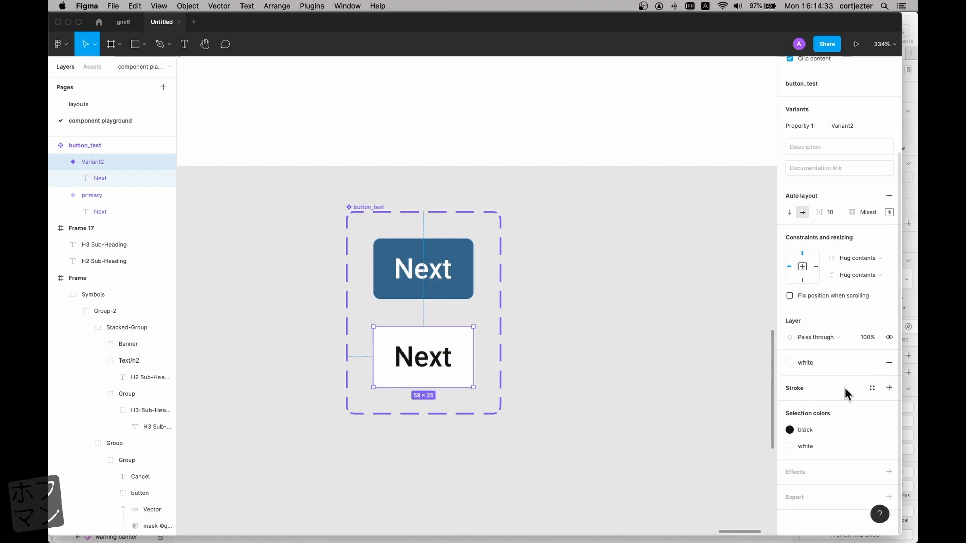
pyautogui.click(888, 388)
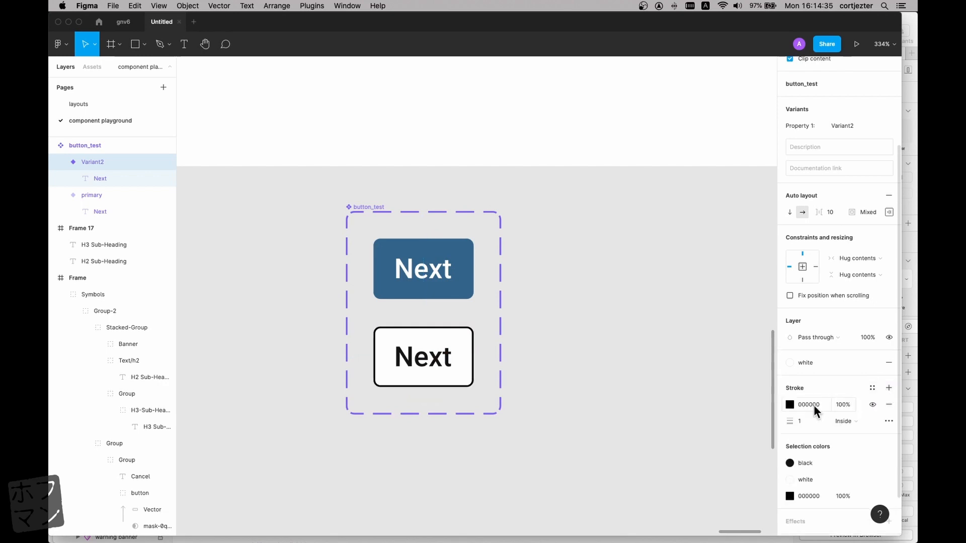
# - Change the second button variant's stroke to the local gray color 8E8C84
pyautogui.click(790, 404)
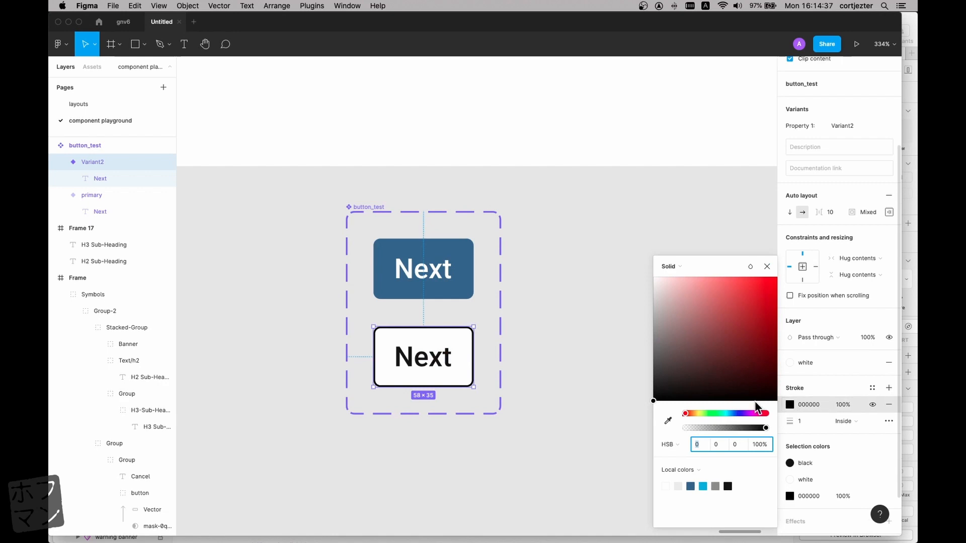
pyautogui.click(715, 487)
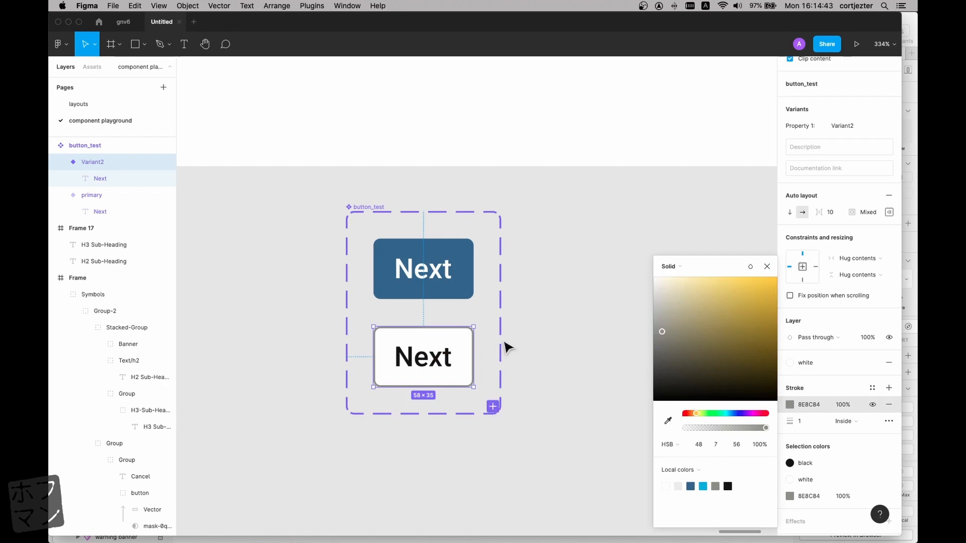
pyautogui.scroll(3, 545, 367)
pyautogui.scroll(-6, 545, 366)
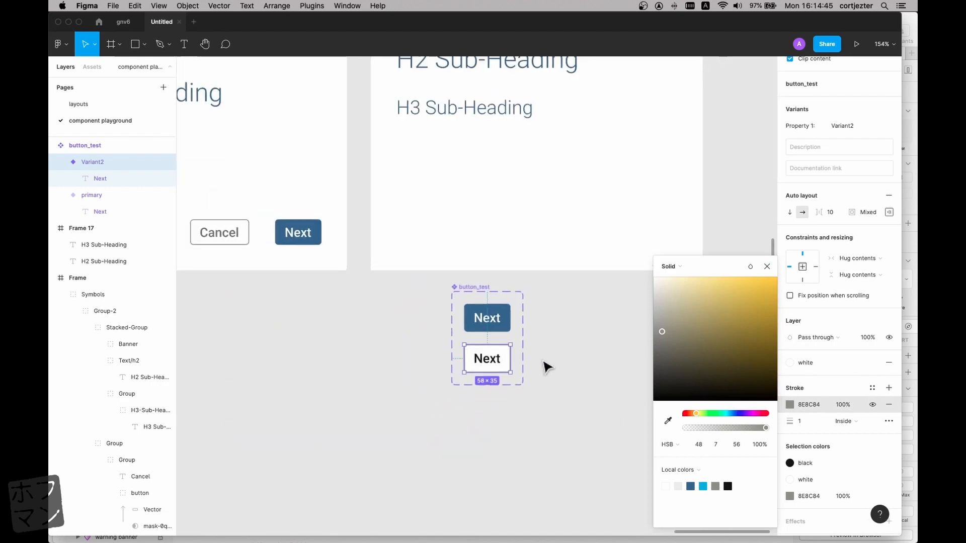
# - Try the secondary color style on the Next label in the second button variant
pyautogui.doubleClick(497, 365)
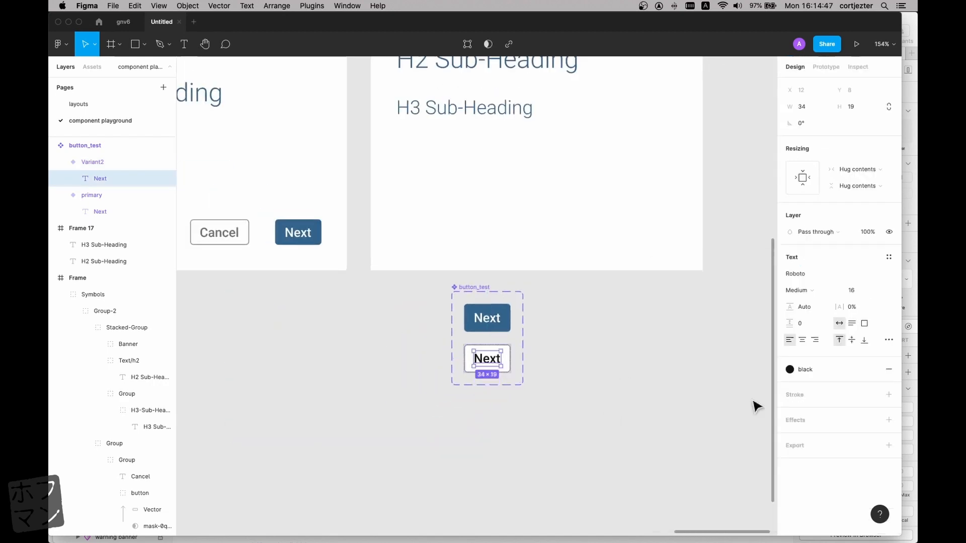
pyautogui.click(823, 369)
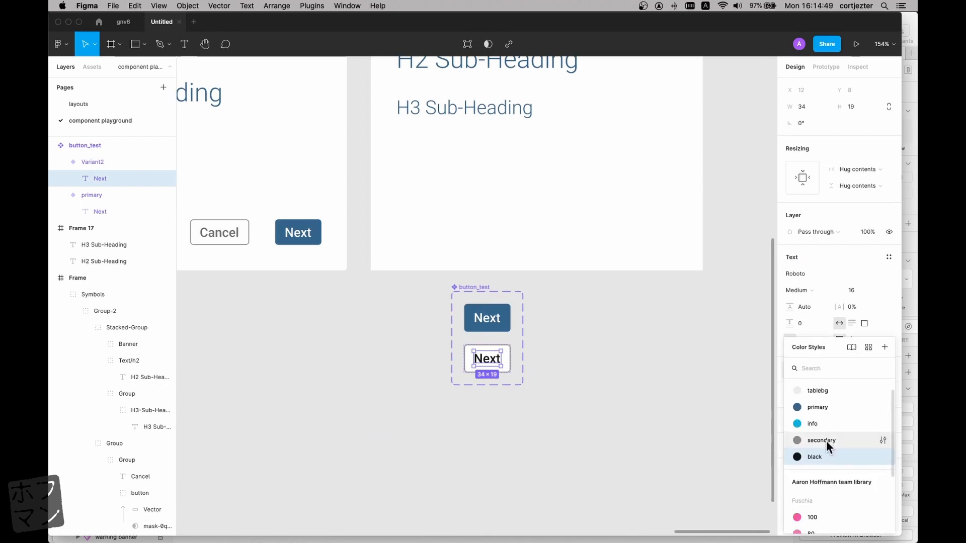
pyautogui.click(826, 442)
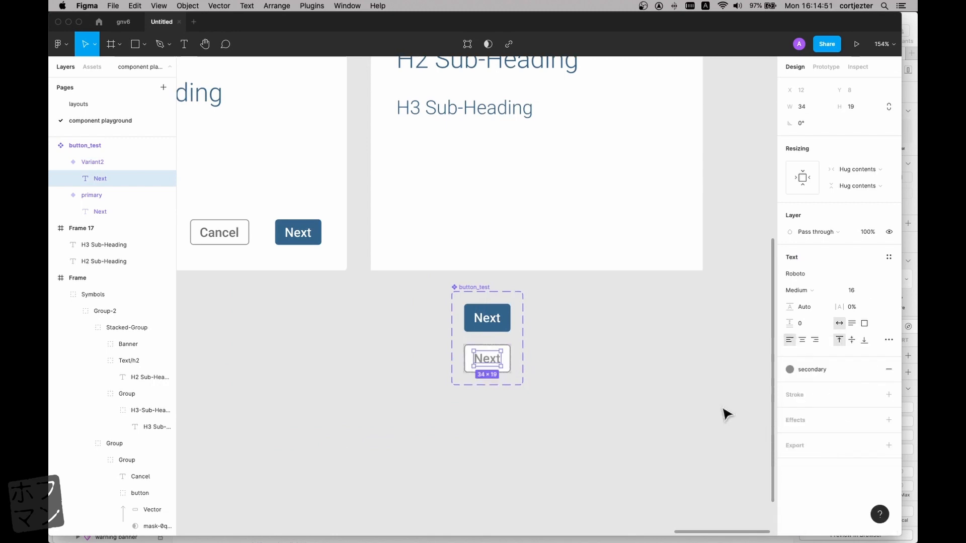
pyautogui.click(592, 362)
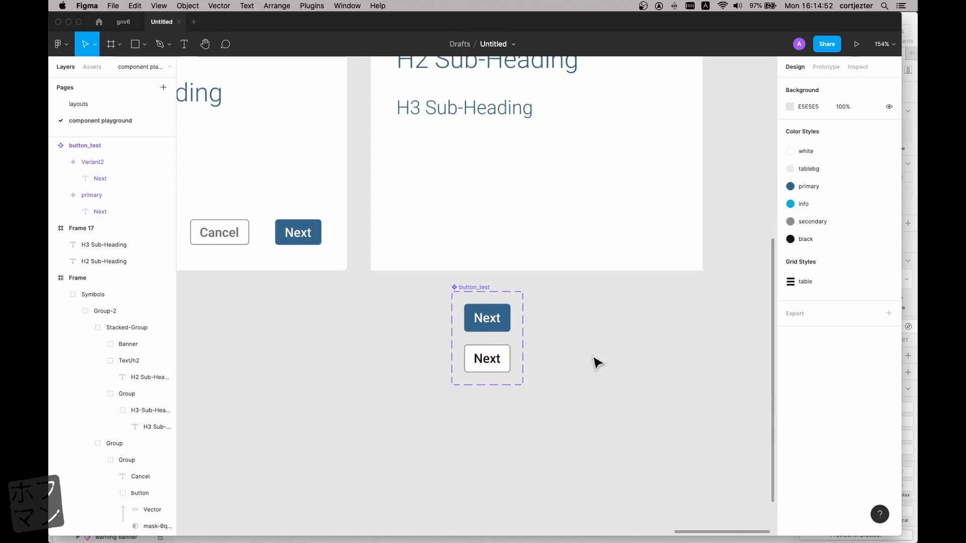
# - Rename the second button_test variant's Property 1 value to secondary
pyautogui.click(480, 292)
pyautogui.scroll(5, 460, 340)
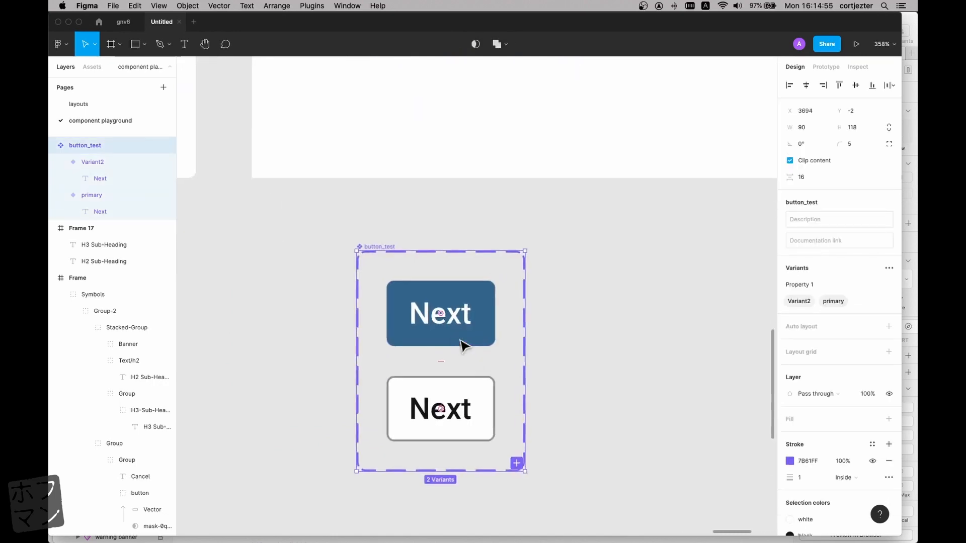
pyautogui.click(410, 402)
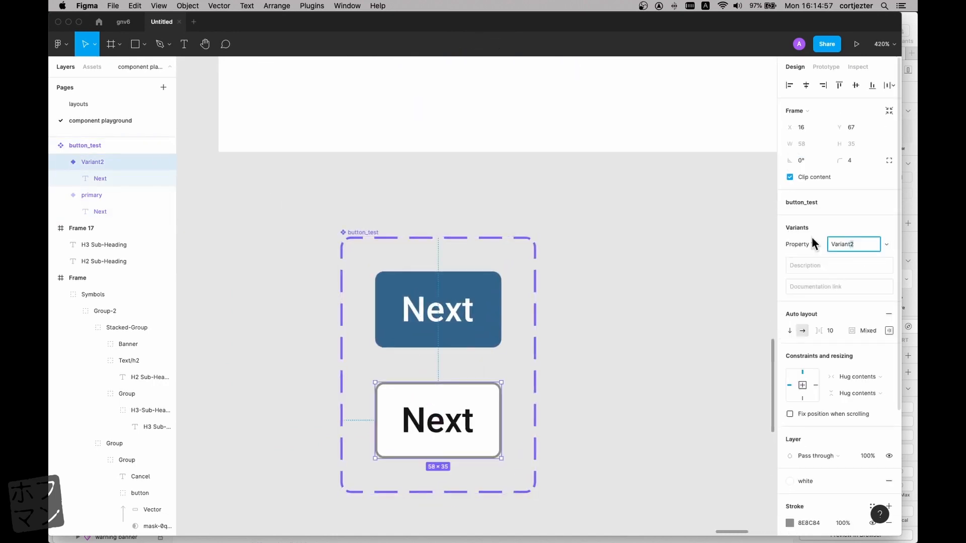
pyautogui.write('secondary')
pyautogui.press('Return')
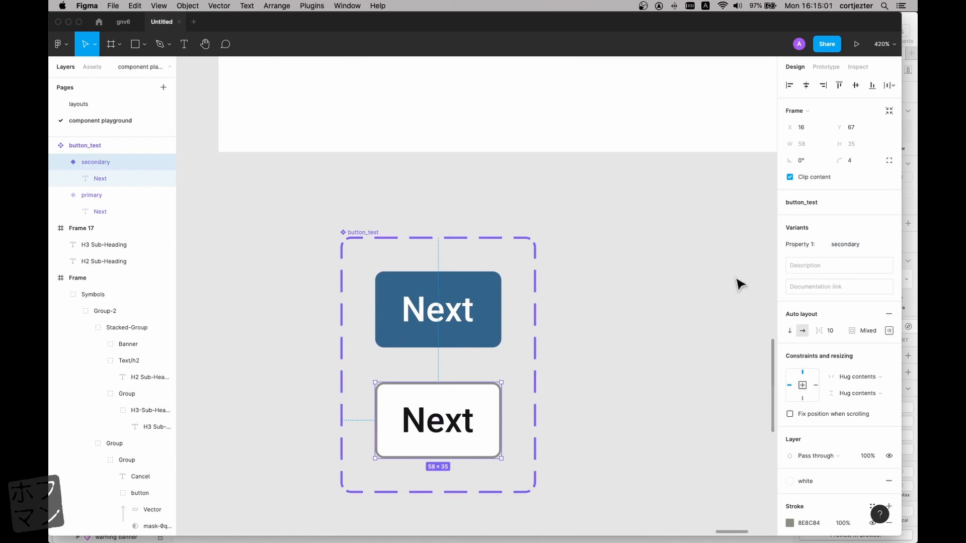
pyautogui.click(680, 297)
# - Examine the button variants beside the imported modal and inspect the modal's banner background and Banner Message text
pyautogui.scroll(2, 661, 298)
pyautogui.scroll(-6, 658, 297)
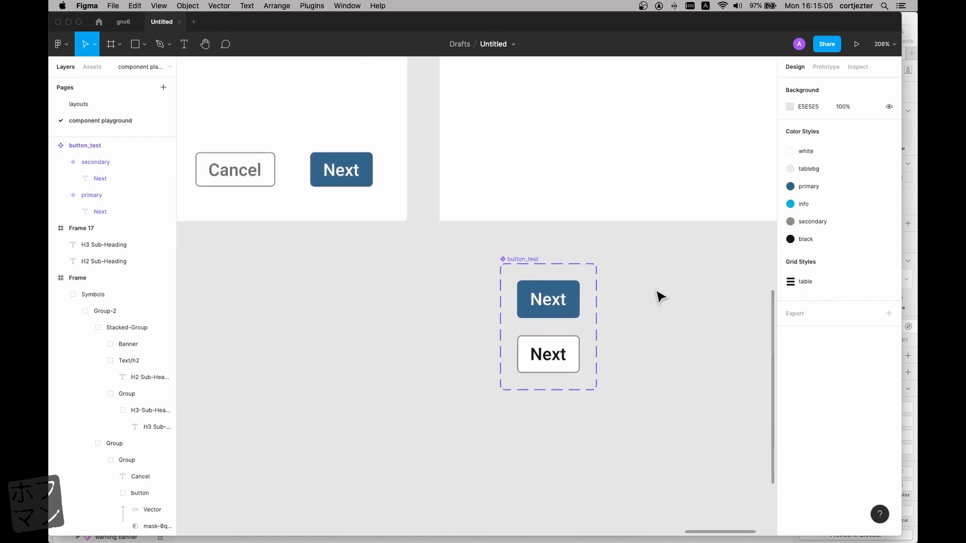
pyautogui.scroll(1, 661, 298)
pyautogui.hscroll(3, 660, 297)
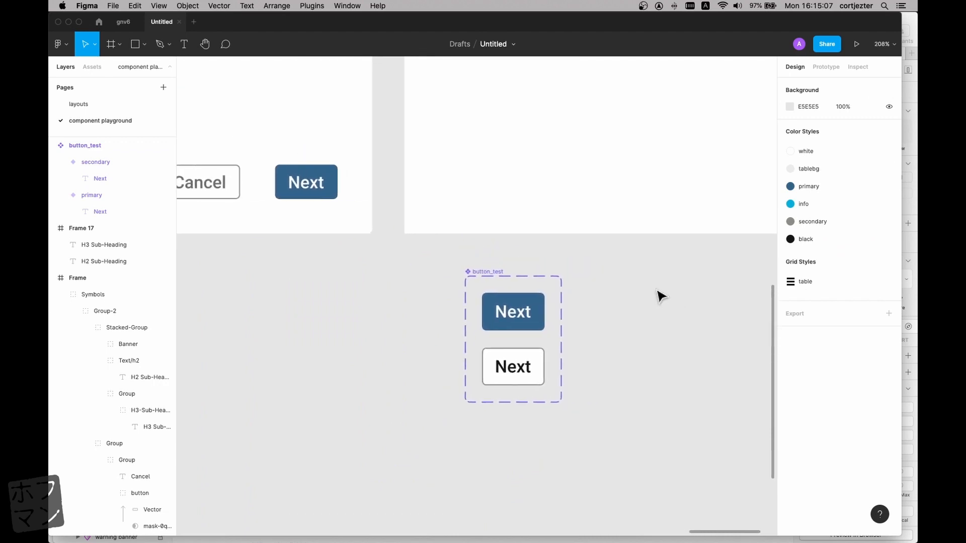
pyautogui.scroll(2, 661, 298)
pyautogui.scroll(-6, 660, 298)
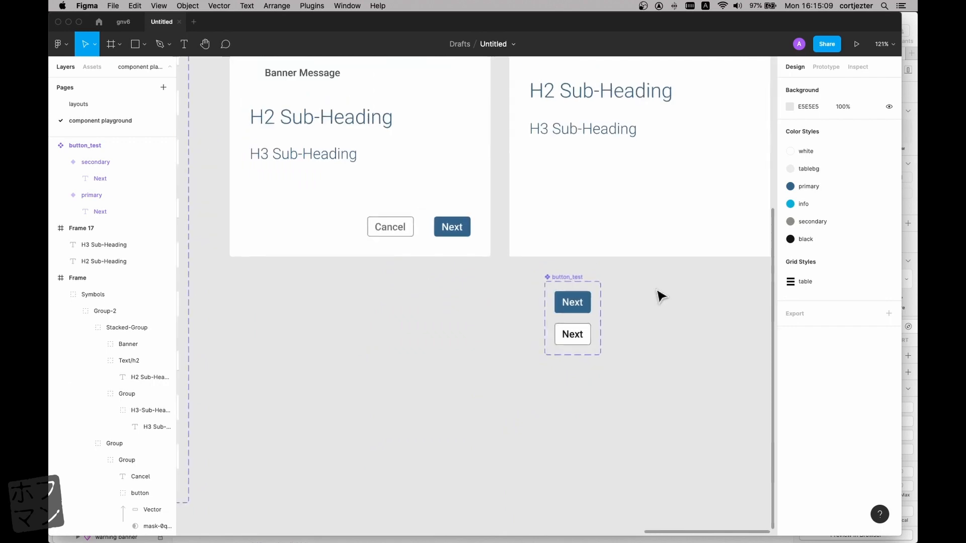
pyautogui.hscroll(5, 660, 297)
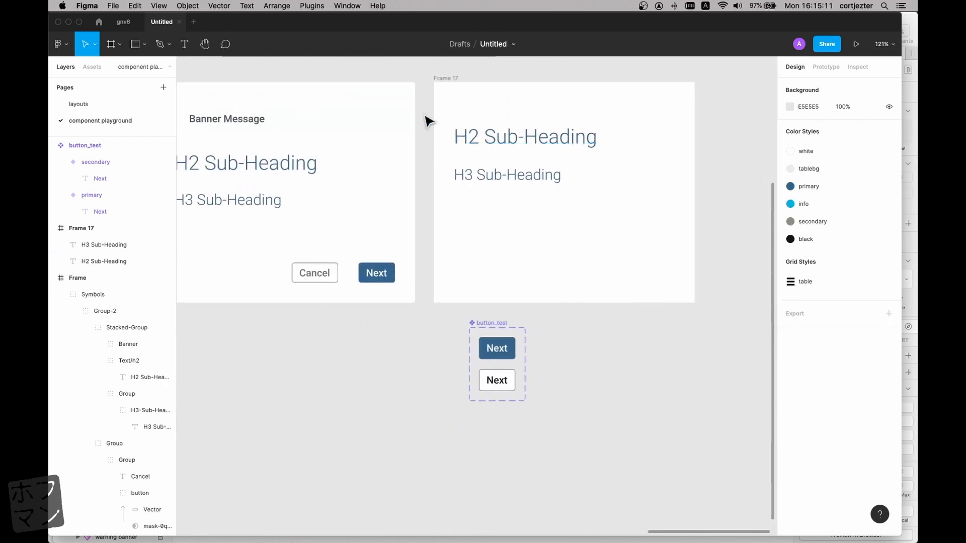
pyautogui.keyDown('super'); pyautogui.click(286, 121); pyautogui.keyUp('super')
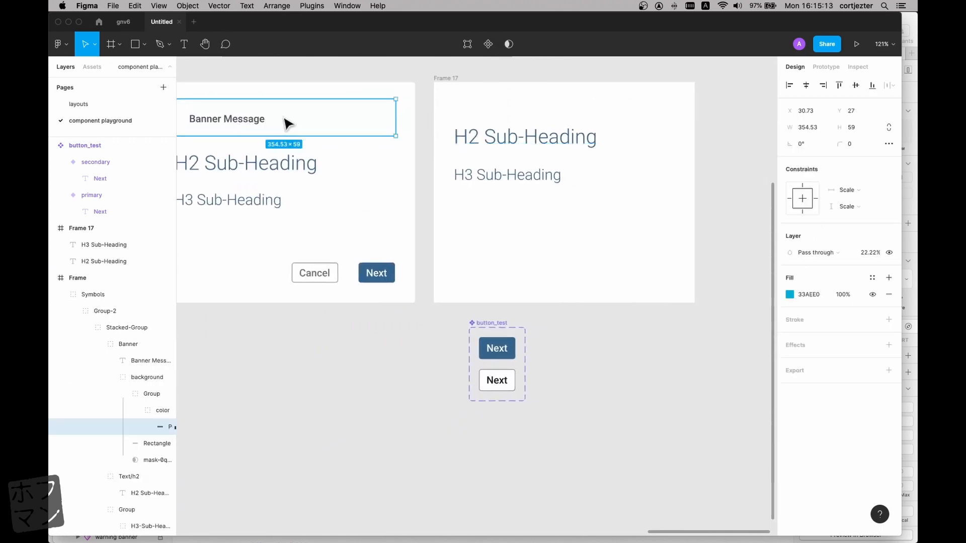
pyautogui.hscroll(-5, 282, 122)
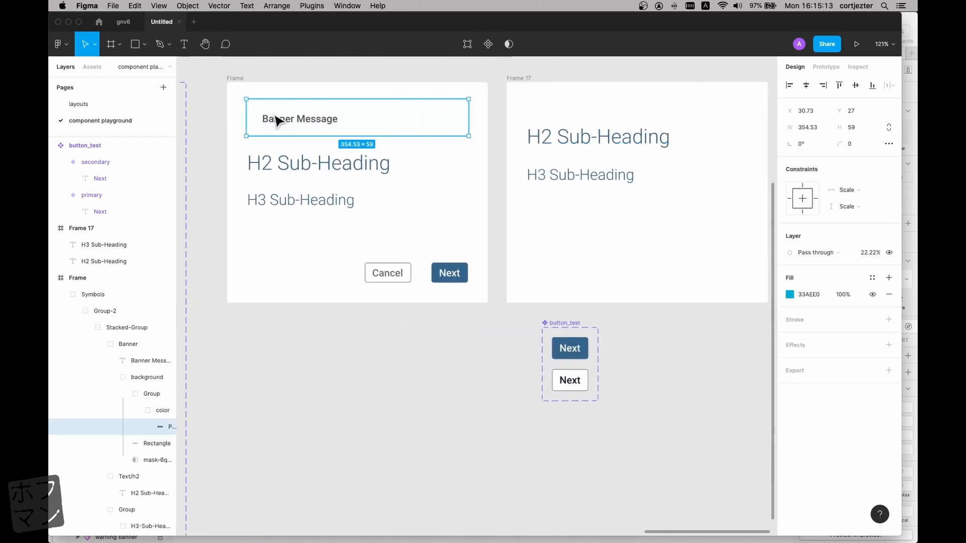
pyautogui.click(178, 321)
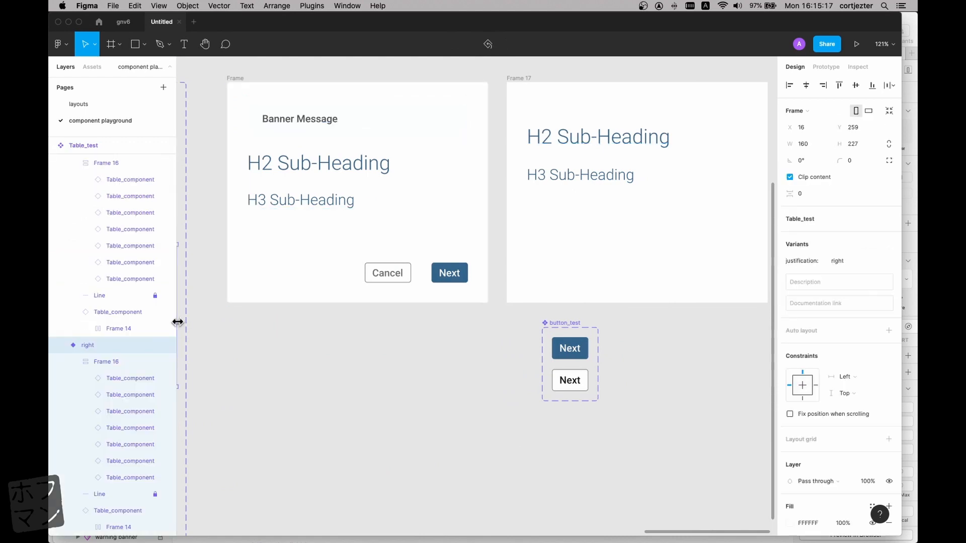
pyautogui.click(308, 122)
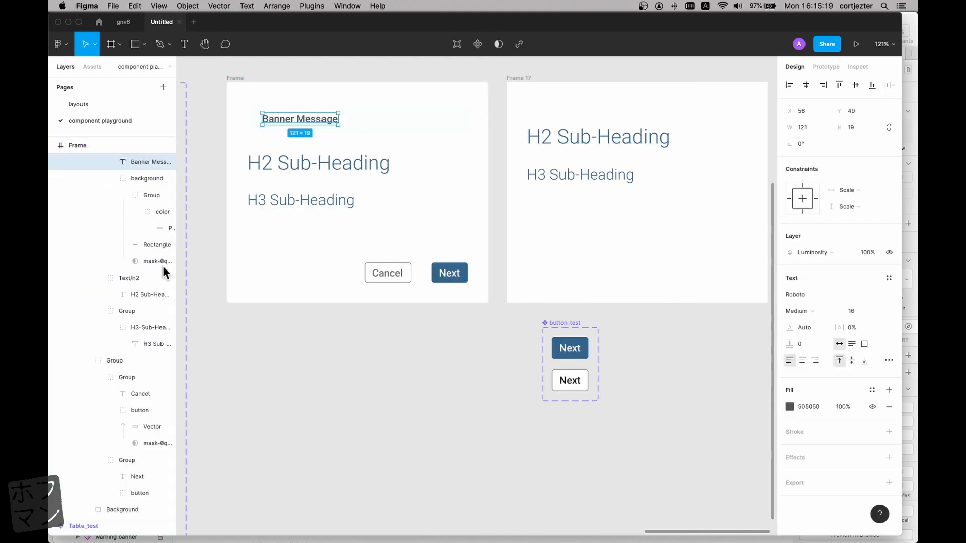
# - Widen the layer list so the imported modal's nested layer names can be read in full
pyautogui.moveTo(176, 274); pyautogui.dragTo(294, 271)
pyautogui.hscroll(-3, 389, 273)
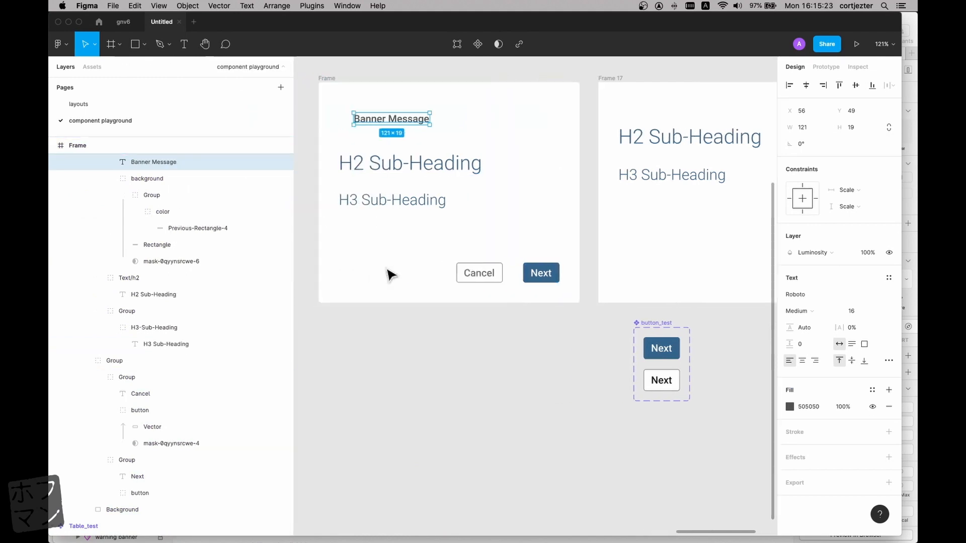
pyautogui.scroll(3, 390, 274)
pyautogui.scroll(3, 197, 171)
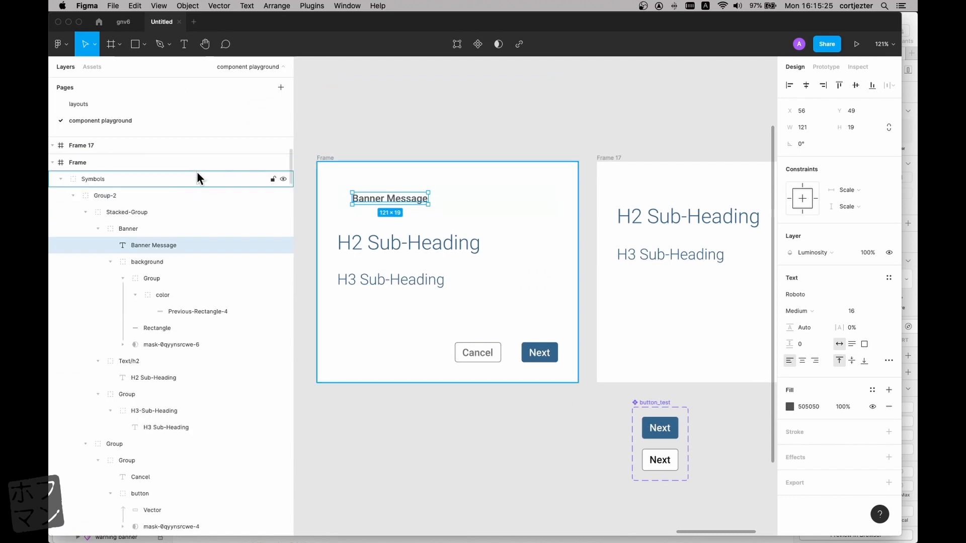
# - Ungroup the imported modal's outer wrappers: Symbols, Group-2, then Stacked-Group and the group around the buttons
pyautogui.click(142, 180)
pyautogui.press('shift+super+g')
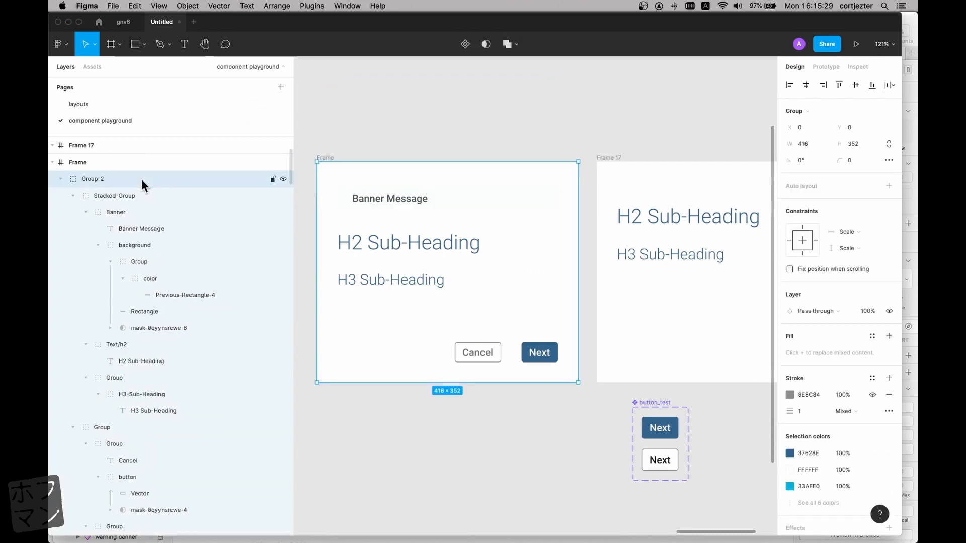
pyautogui.press('shift+super+g')
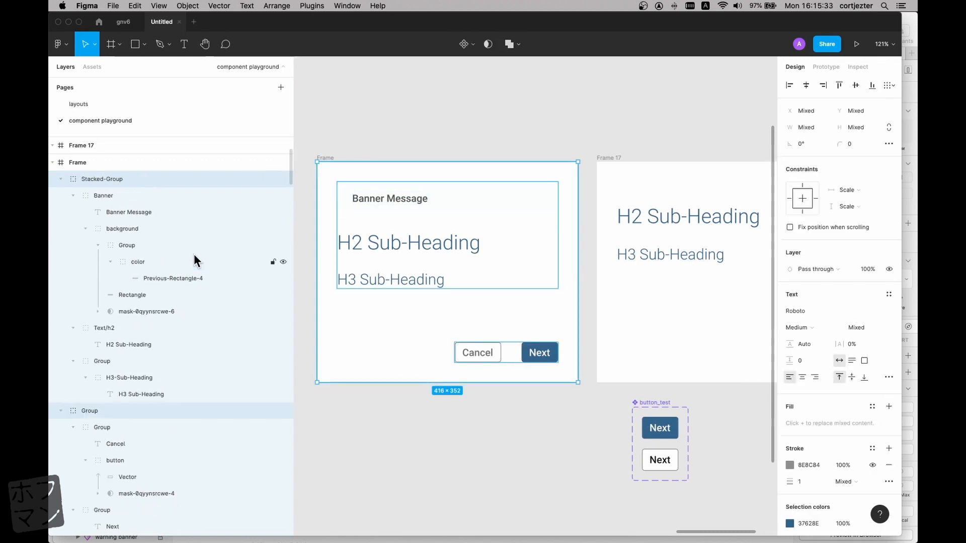
pyautogui.press('shift+super+g')
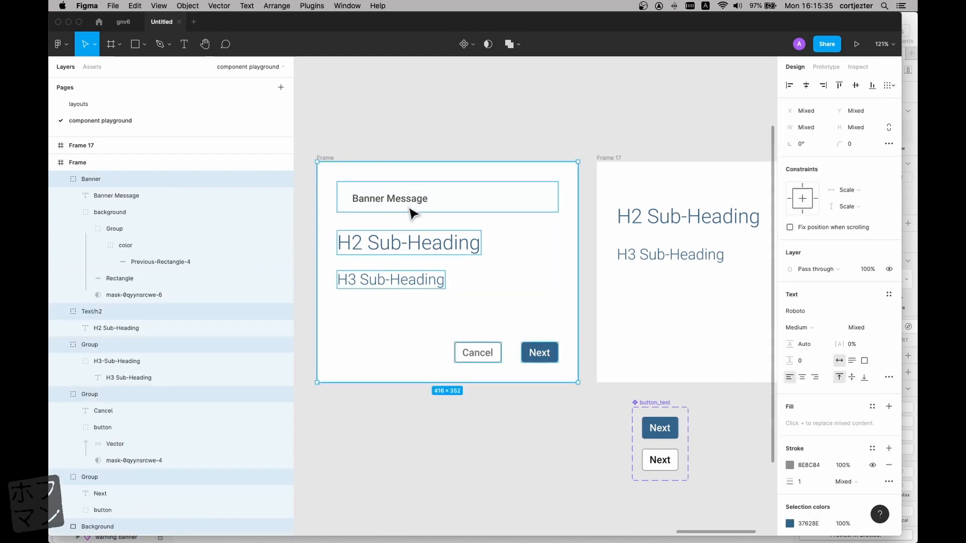
# - Delete the mask-0qyynsrcwe-6 and Rectangle layers from the Banner's background group
pyautogui.click(403, 116)
pyautogui.click(423, 198)
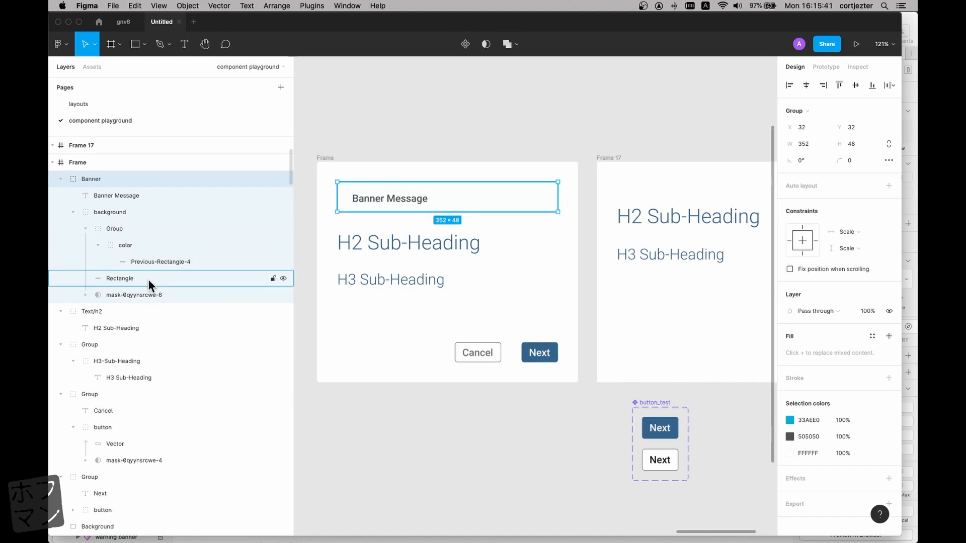
pyautogui.click(149, 295)
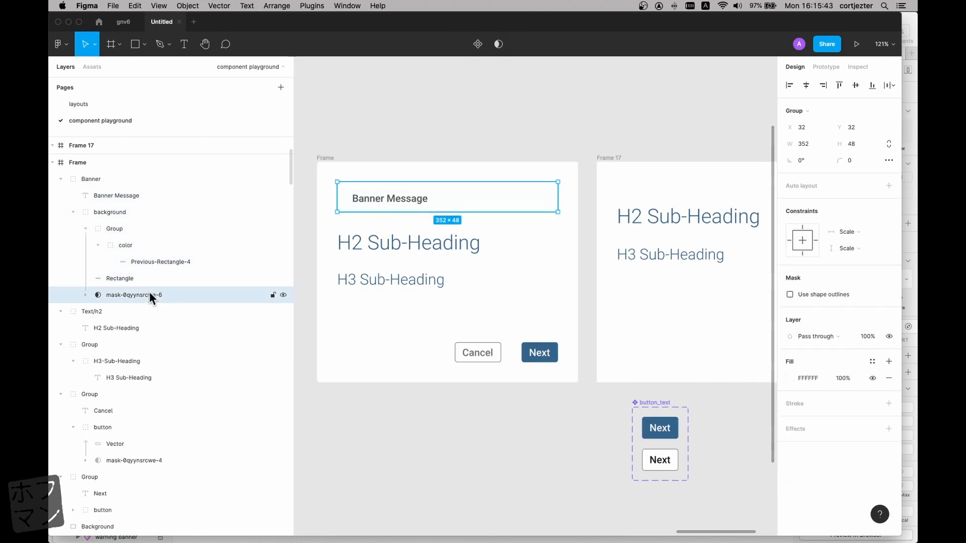
pyautogui.press('Delete')
pyautogui.click(150, 279)
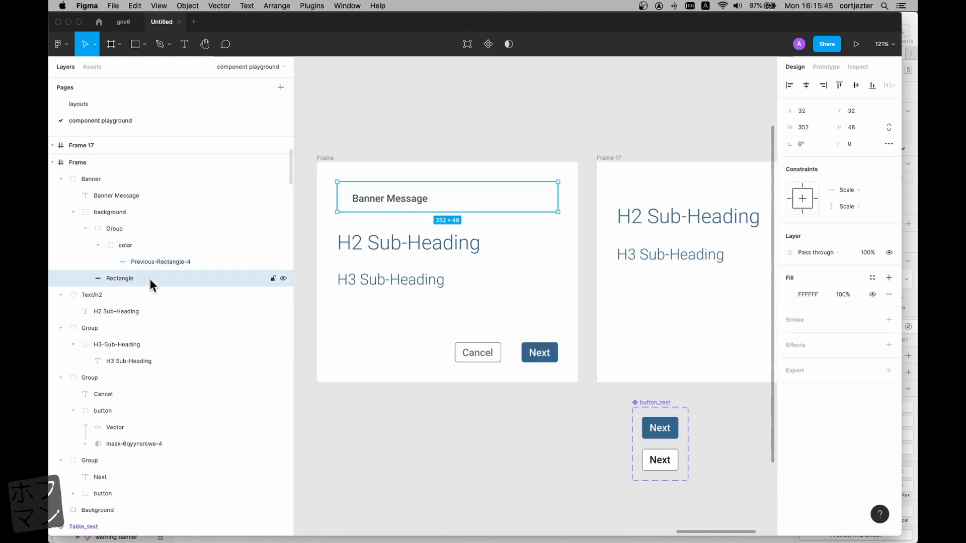
pyautogui.press('Delete')
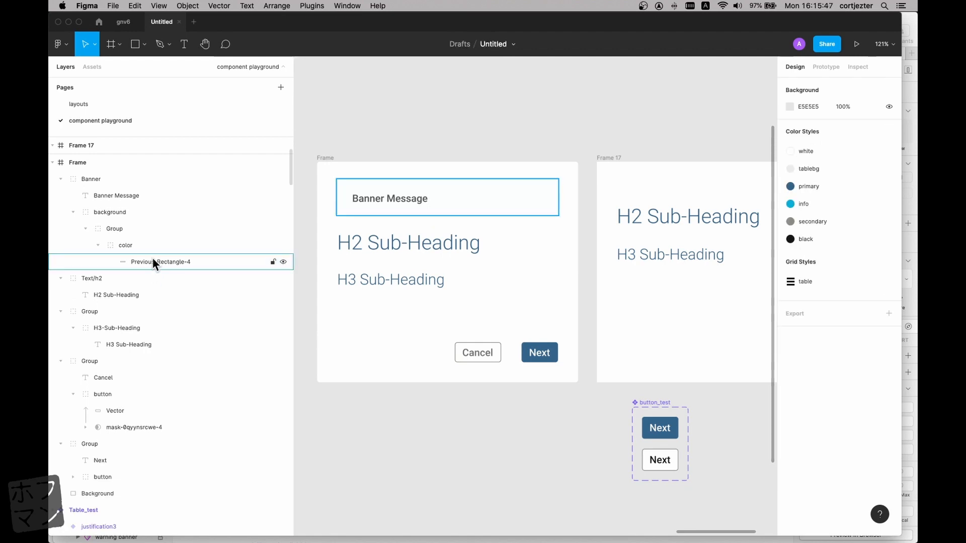
# - Ungroup the background, Group and color wrappers so that Previous-Rectangle-4 sits directly inside the Banner group
pyautogui.click(152, 258)
pyautogui.click(130, 245)
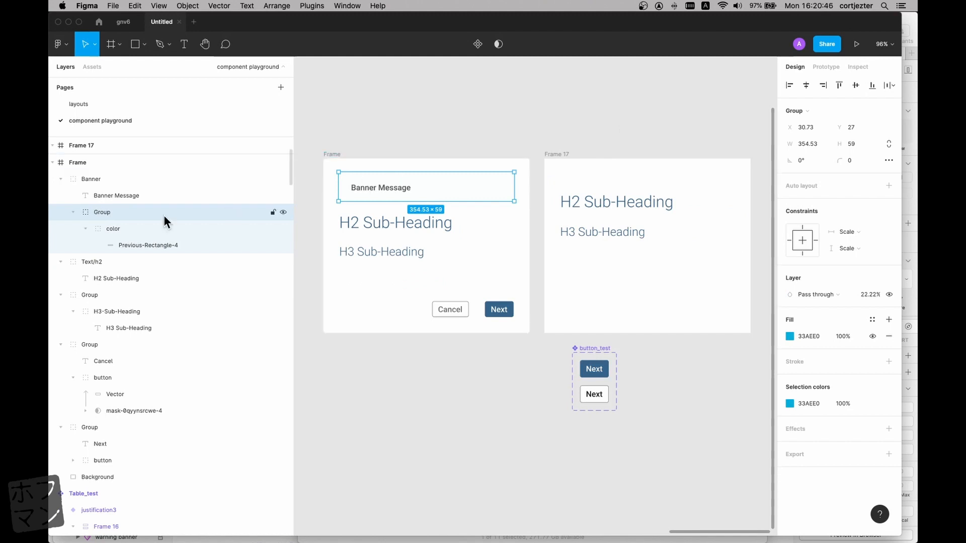
pyautogui.click(145, 226)
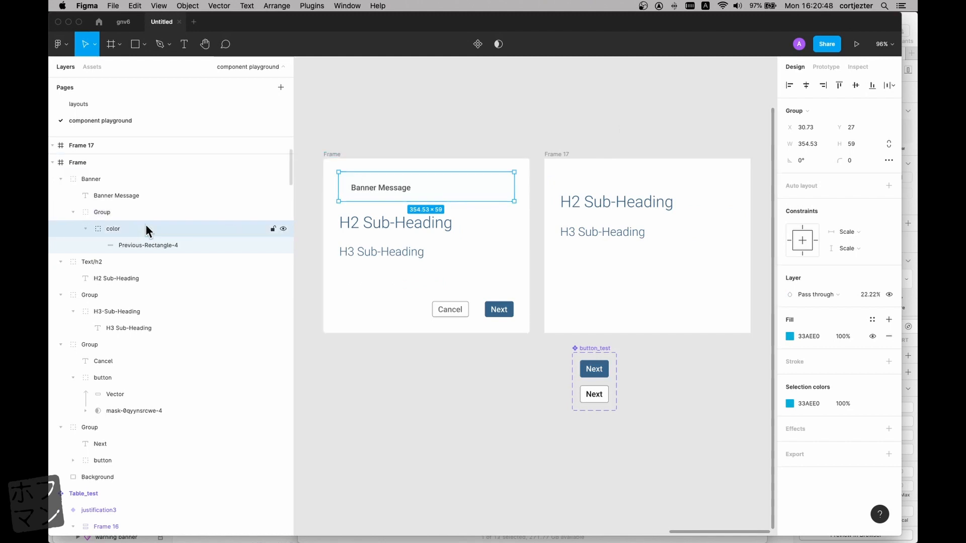
pyautogui.click(149, 211)
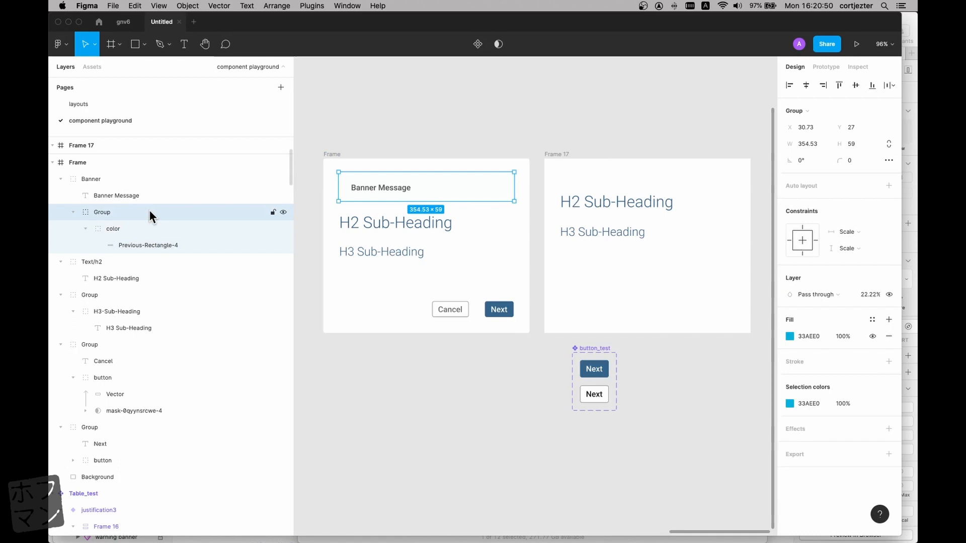
pyautogui.press('shift+super+g')
pyautogui.press('shift+super+g')
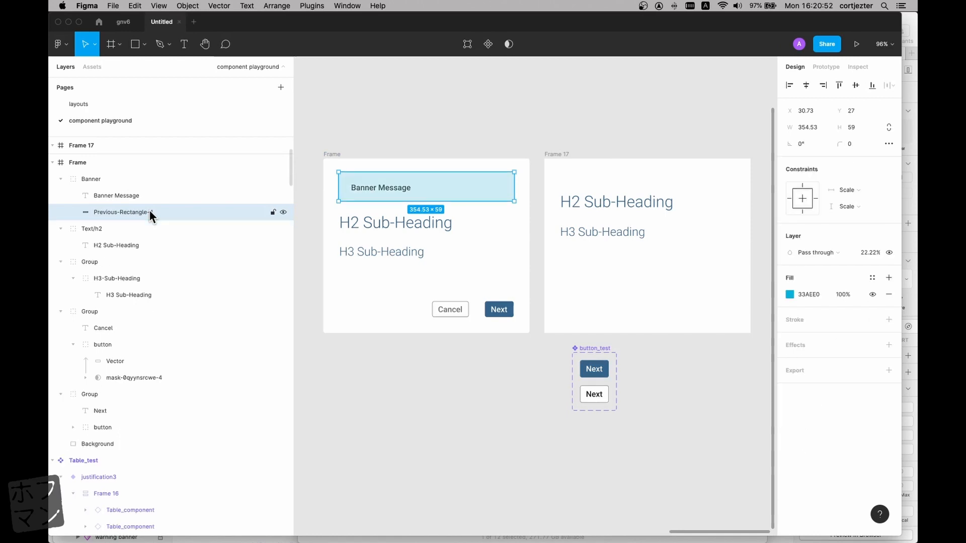
pyautogui.click(387, 159)
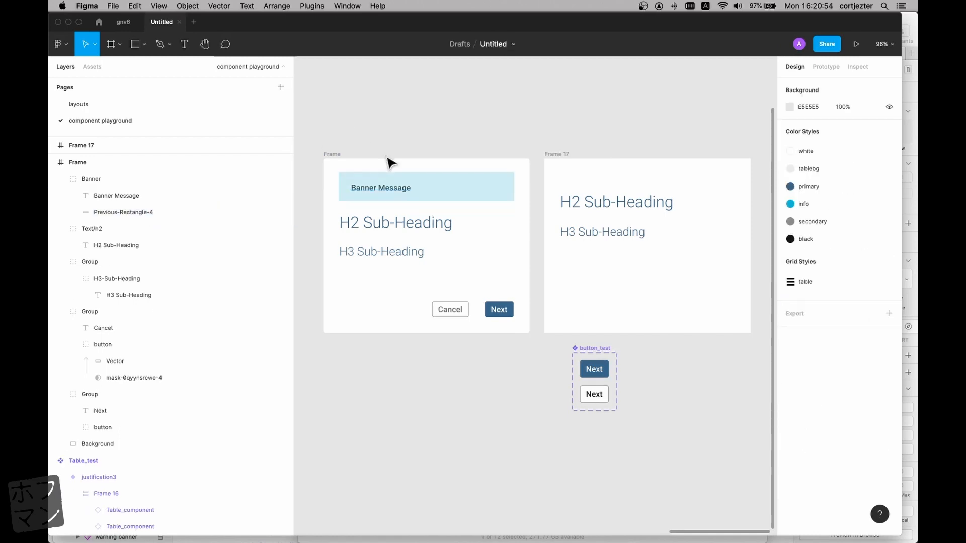
# - Round the corners of the Banner's light blue background rectangle
pyautogui.scroll(3, 463, 190)
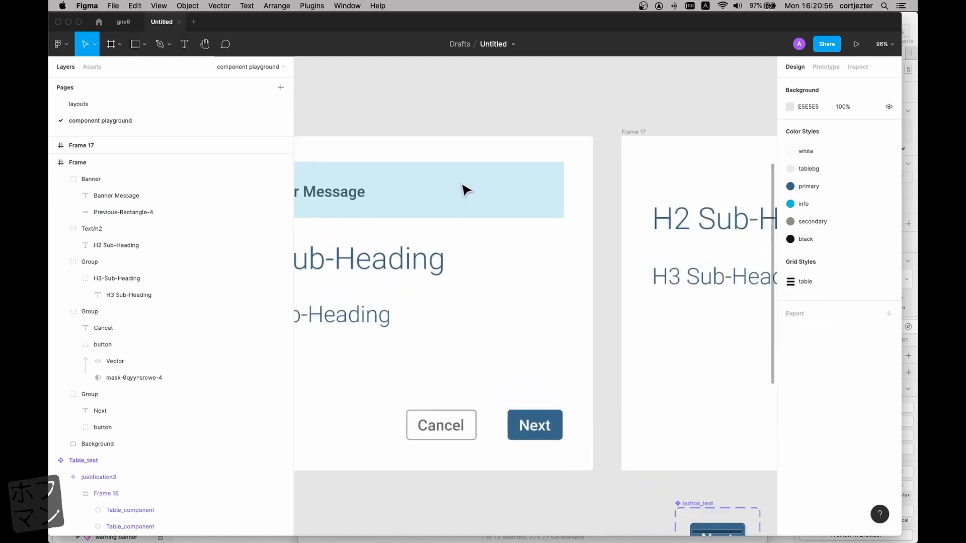
pyautogui.scroll(2, 463, 190)
pyautogui.click(481, 190)
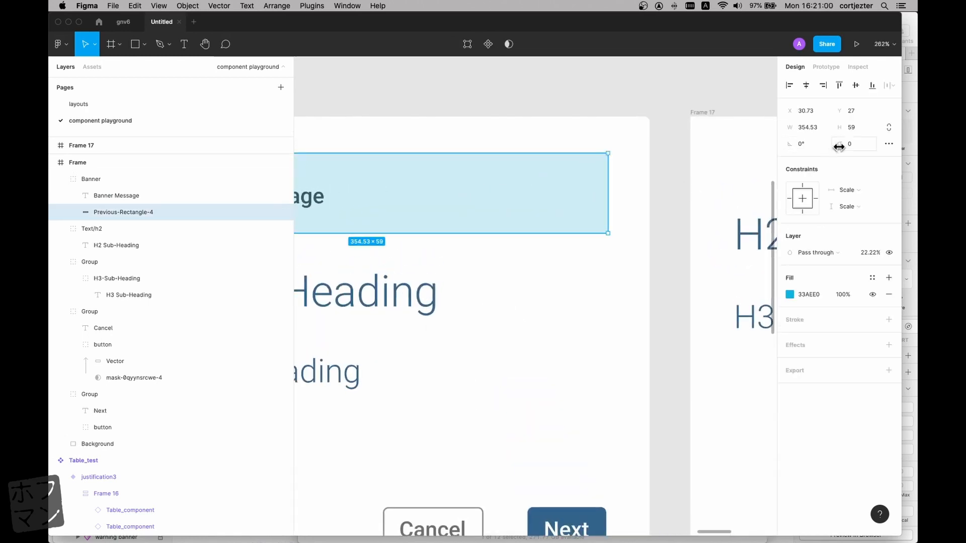
pyautogui.moveTo(839, 146); pyautogui.dragTo(878, 145)
pyautogui.click(620, 136)
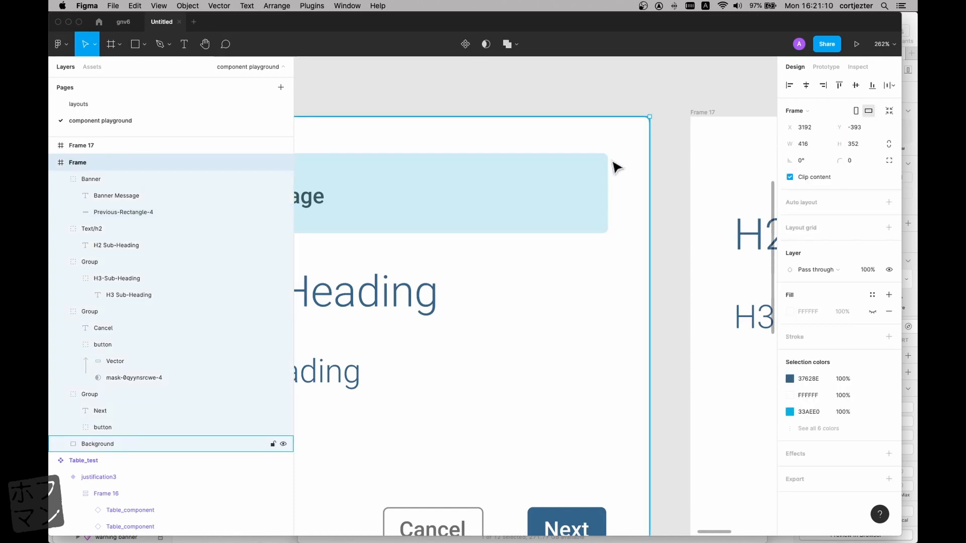
# - Set the Banner Message text in the imported modal's banner to the Medium Italic font style
pyautogui.scroll(2, 568, 173)
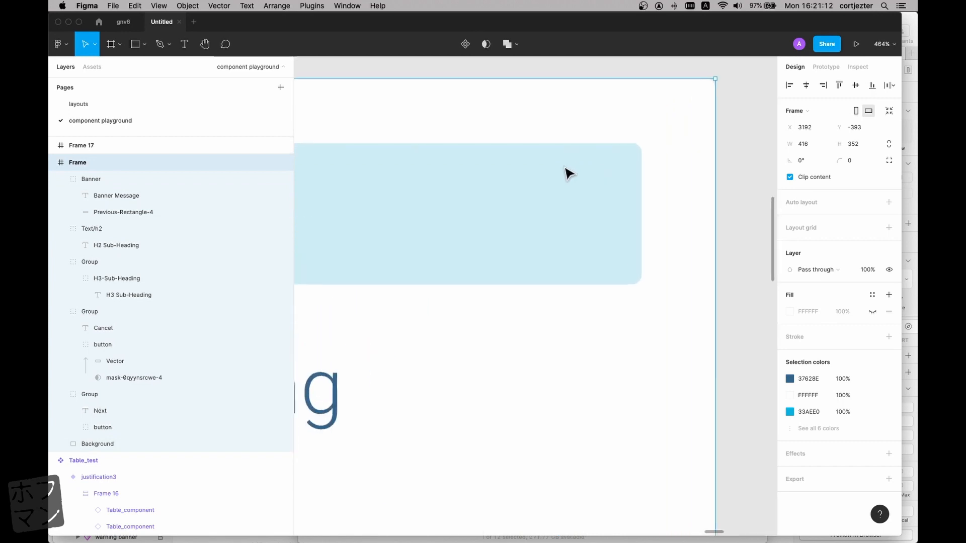
pyautogui.scroll(-5, 568, 174)
pyautogui.hscroll(-2, 568, 174)
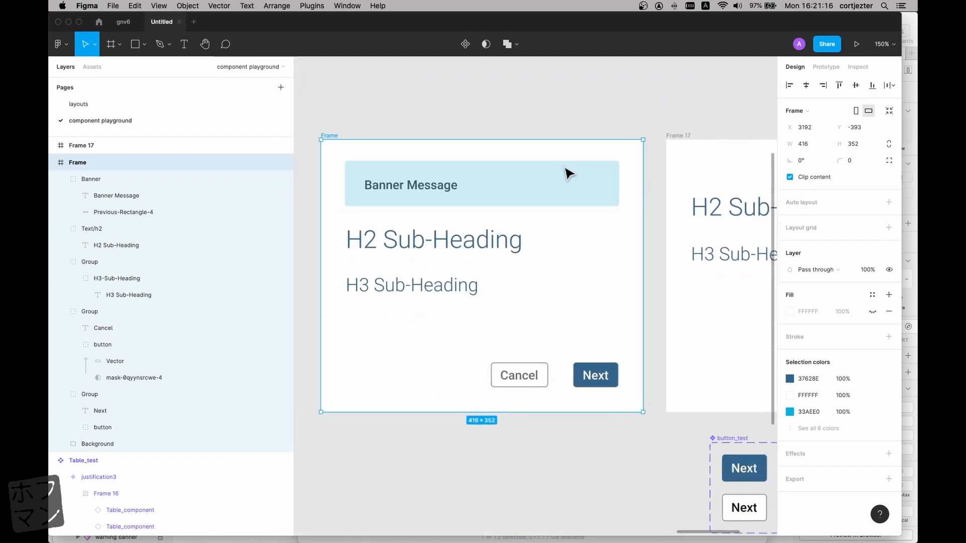
pyautogui.doubleClick(379, 186)
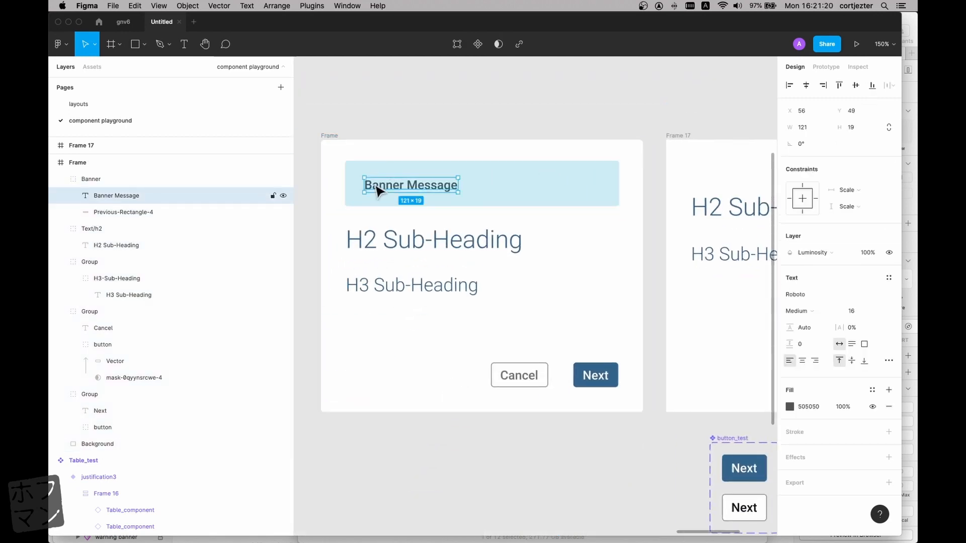
pyautogui.click(818, 312)
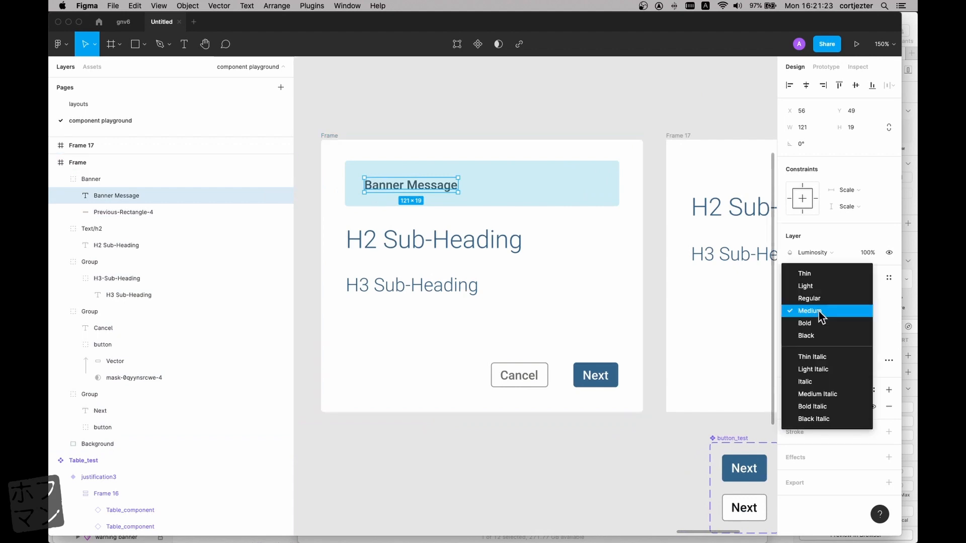
pyautogui.click(830, 395)
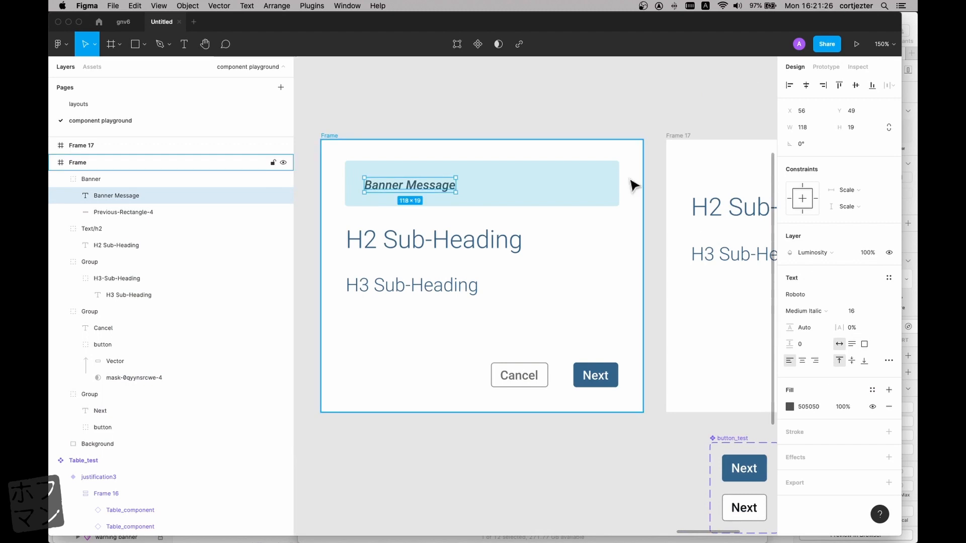
pyautogui.click(567, 111)
pyautogui.scroll(-2, 557, 120)
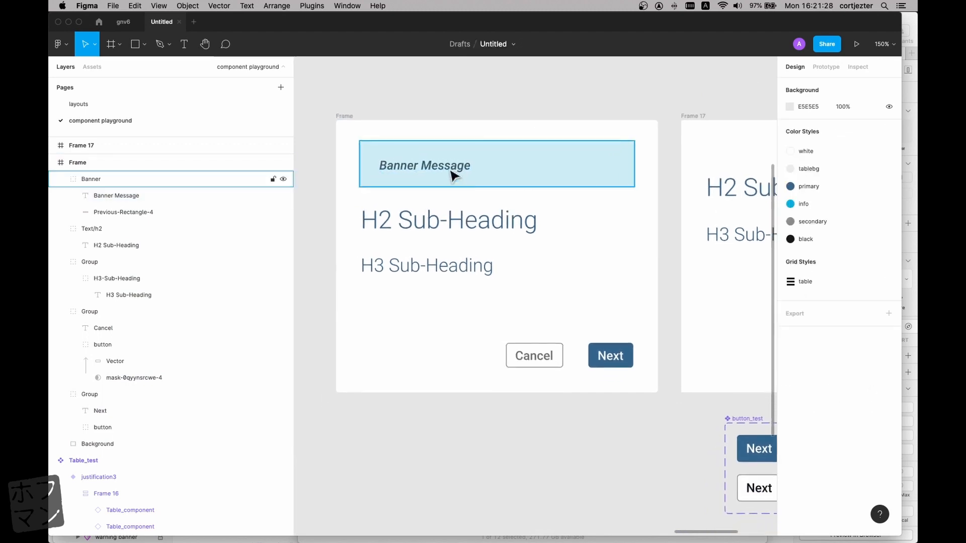
# - Copy the Banner Message text into Frame 17 and place it above the H2 Sub-Heading at X 32, Y 27
pyautogui.click(144, 196)
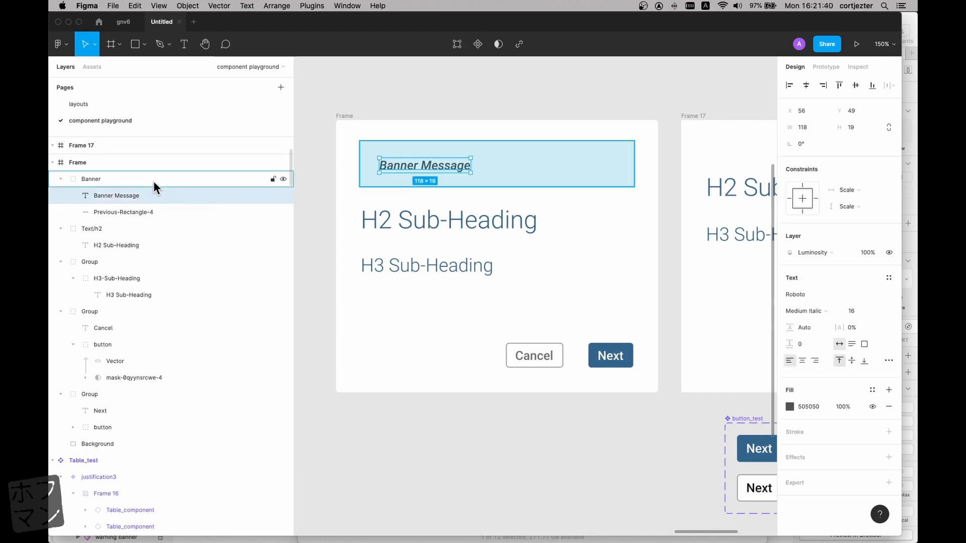
pyautogui.click(707, 162)
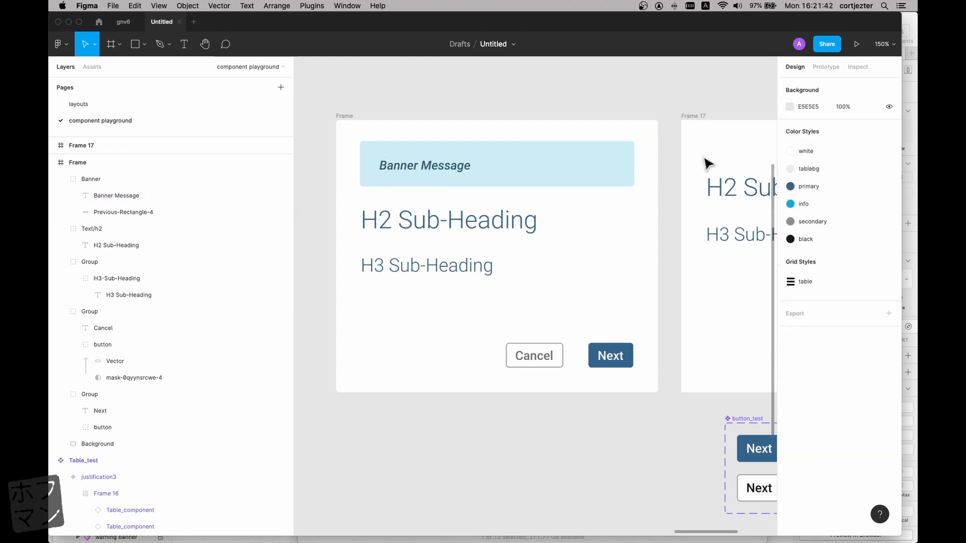
pyautogui.hscroll(2, 708, 163)
pyautogui.hscroll(3, 707, 163)
pyautogui.click(644, 149)
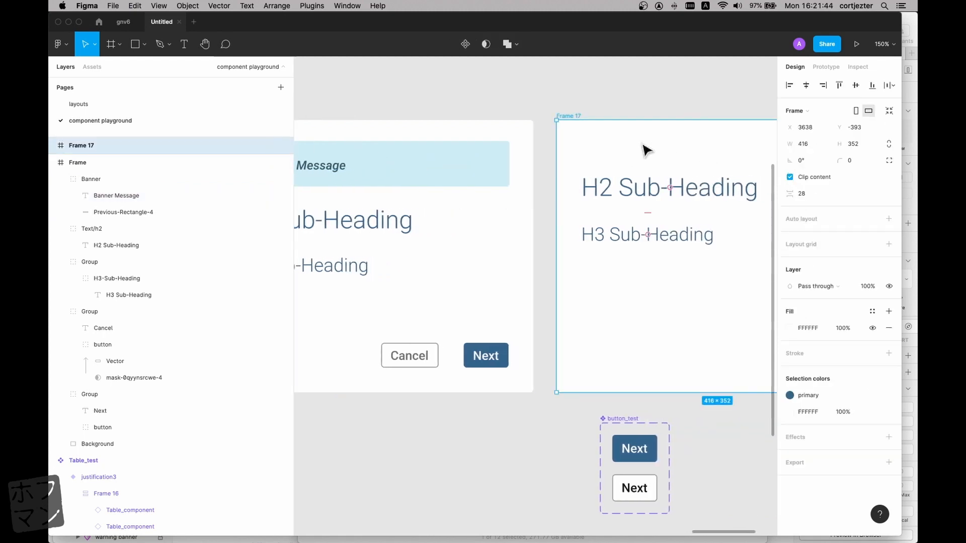
pyautogui.press('super+v')
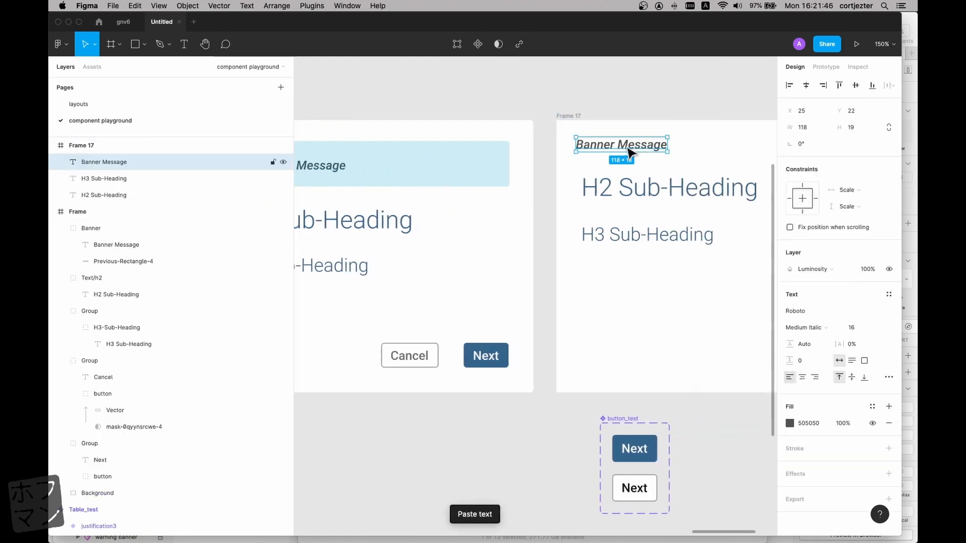
pyautogui.moveTo(645, 151); pyautogui.dragTo(637, 156)
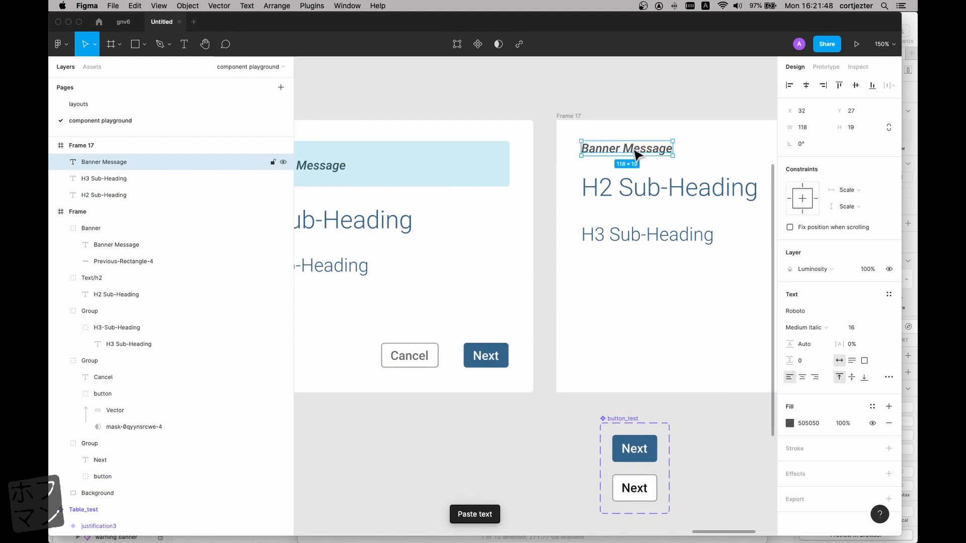
# - Wrap Frame 17's Banner Message text in an auto layout frame and move that frame to X 32, Y 20
pyautogui.hscroll(4, 639, 153)
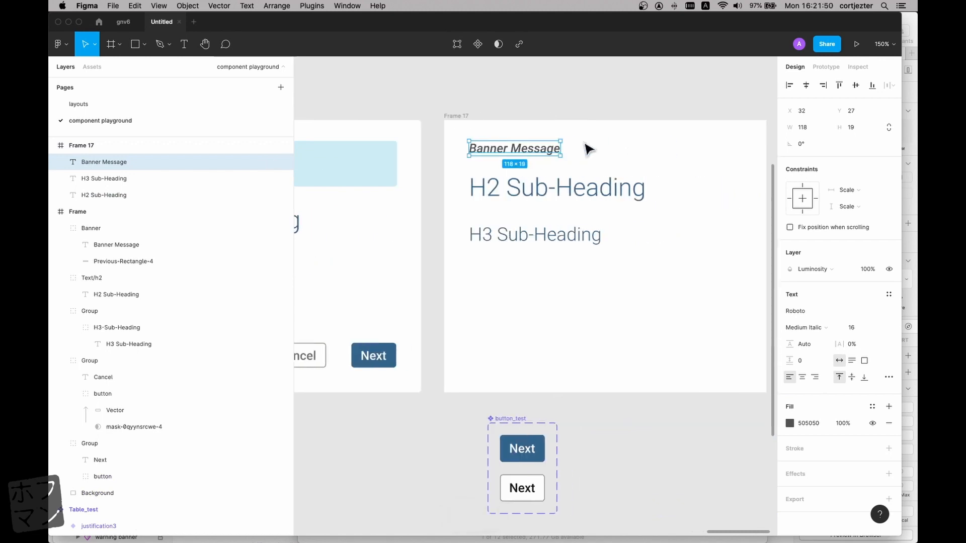
pyautogui.hotkey('shift', 'a')
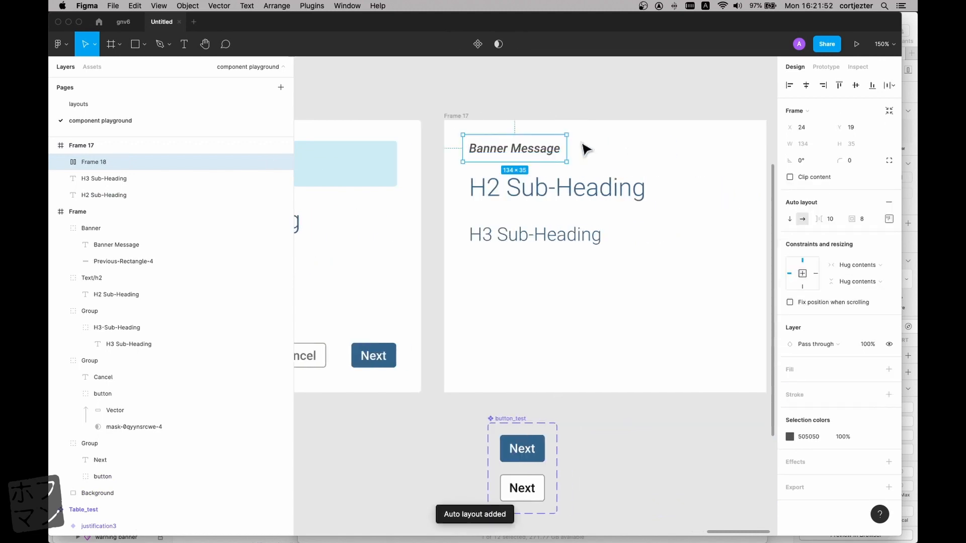
pyautogui.moveTo(502, 154); pyautogui.dragTo(514, 152)
# - Set the left and right padding of the Banner Message auto layout frame to 16
pyautogui.hscroll(-3, 514, 152)
pyautogui.hscroll(-3, 478, 162)
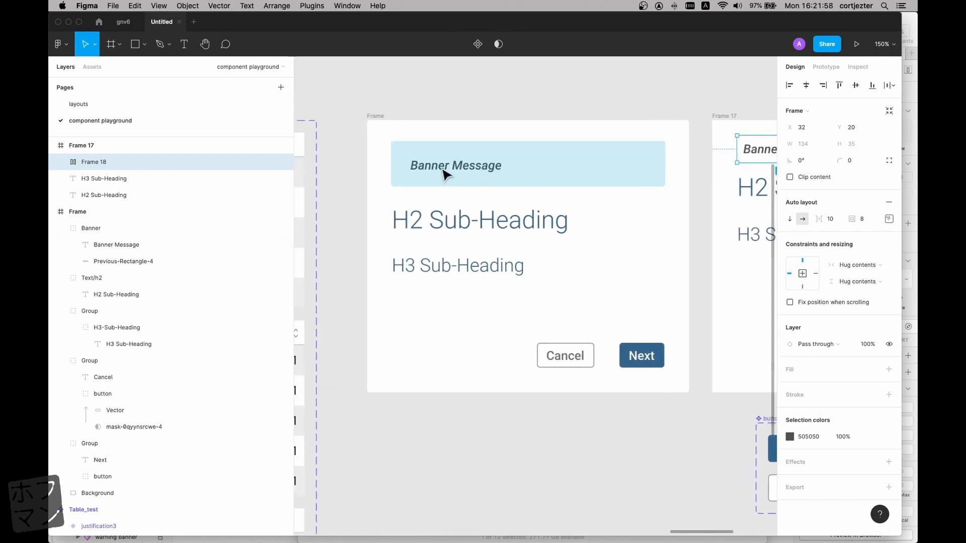
pyautogui.hscroll(4, 567, 169)
pyautogui.hscroll(4, 568, 169)
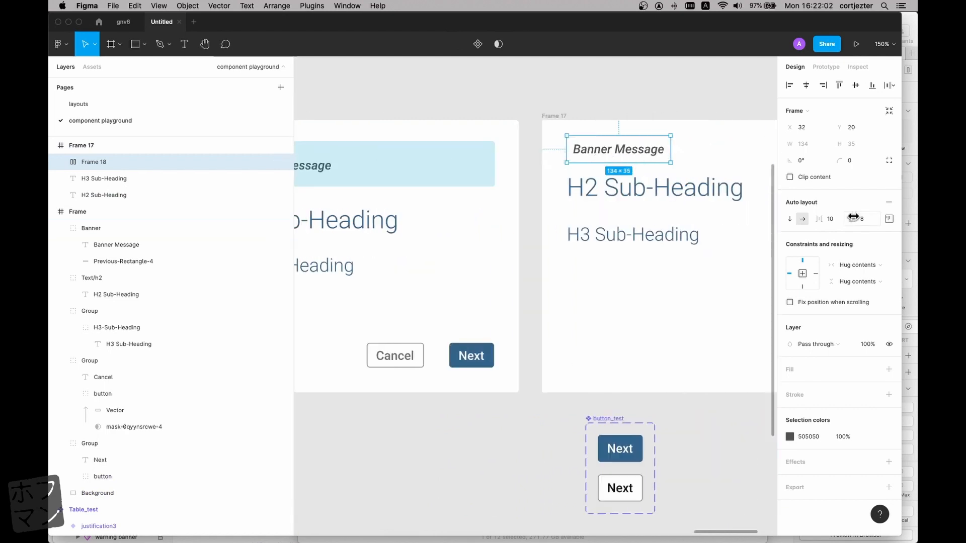
pyautogui.click(888, 218)
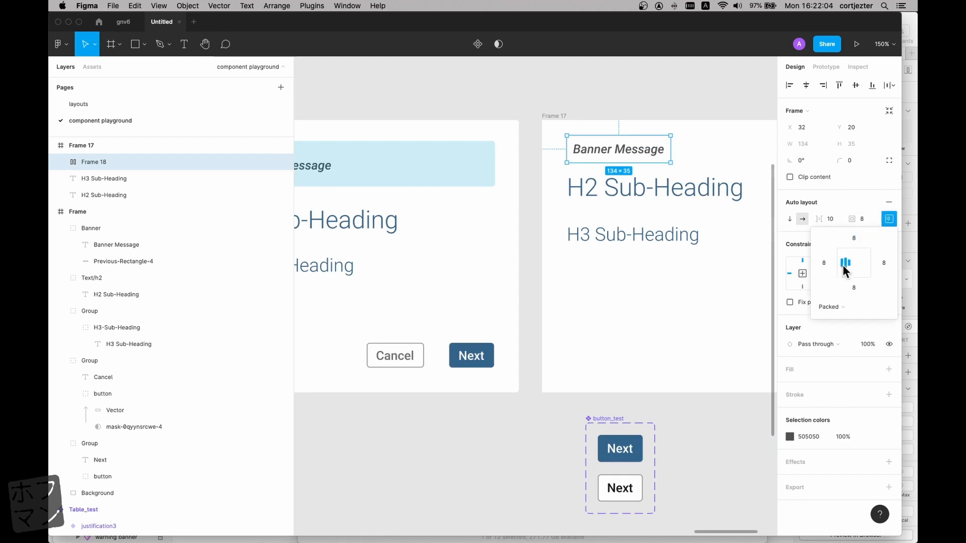
pyautogui.click(824, 262)
pyautogui.write('16')
pyautogui.press('Return')
pyautogui.press('Tab')
pyautogui.press('Tab')
pyautogui.press('Tab')
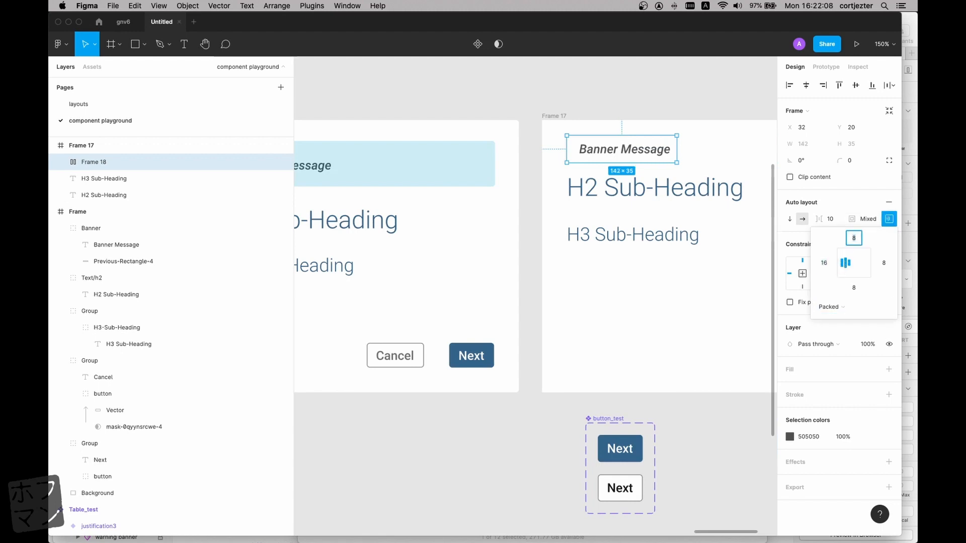
pyautogui.write('16')
pyautogui.press('Return')
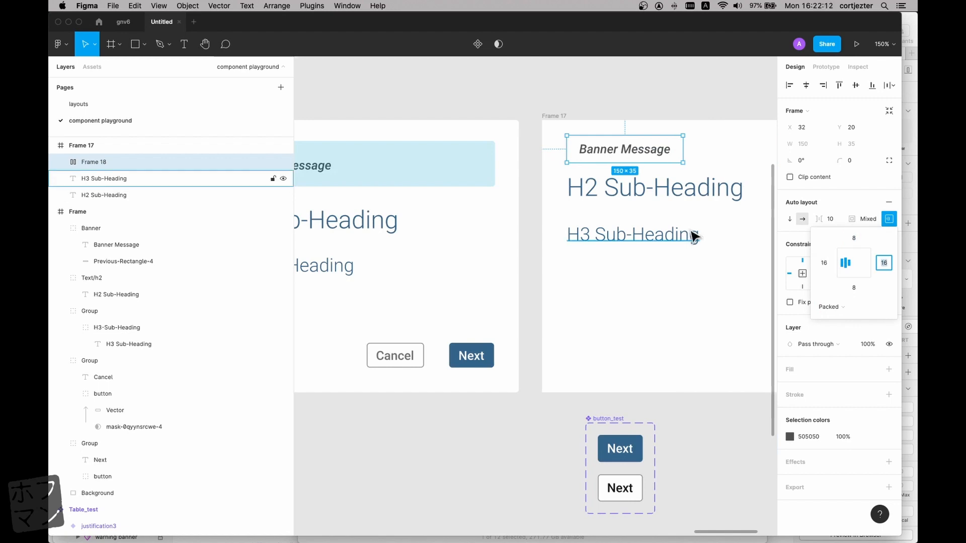
# - Widen the Banner Message auto layout frame in Frame 17 and set its width to 384-32, giving 352
pyautogui.scroll(2, 692, 233)
pyautogui.hscroll(5, 693, 234)
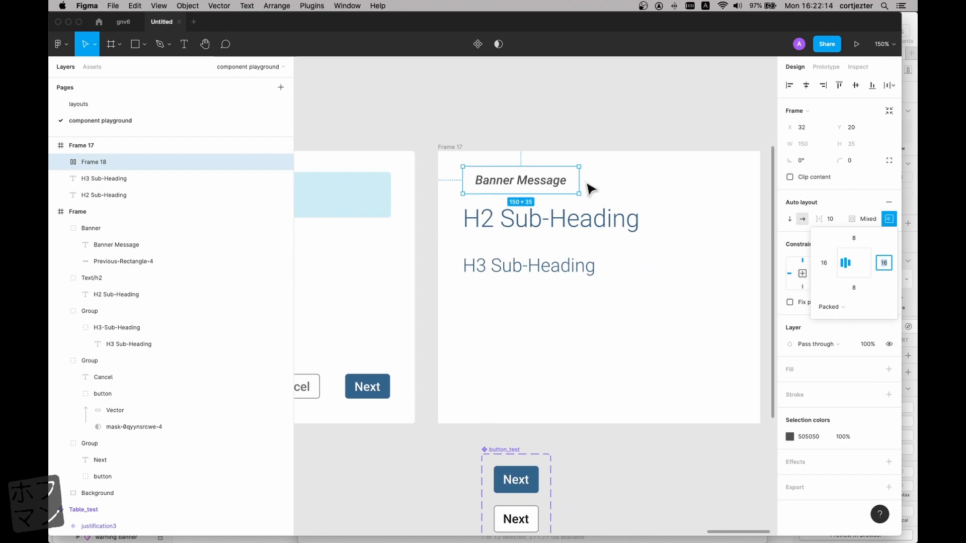
pyautogui.moveTo(579, 180); pyautogui.dragTo(694, 181)
pyautogui.moveTo(592, 185); pyautogui.dragTo(691, 180)
pyautogui.hscroll(3, 588, 187)
pyautogui.click(817, 145)
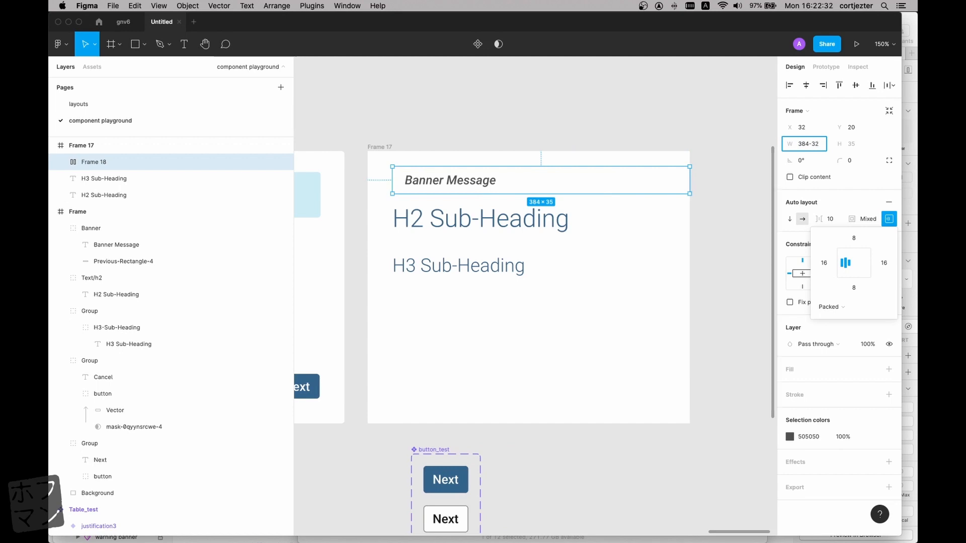
pyautogui.press('Return')
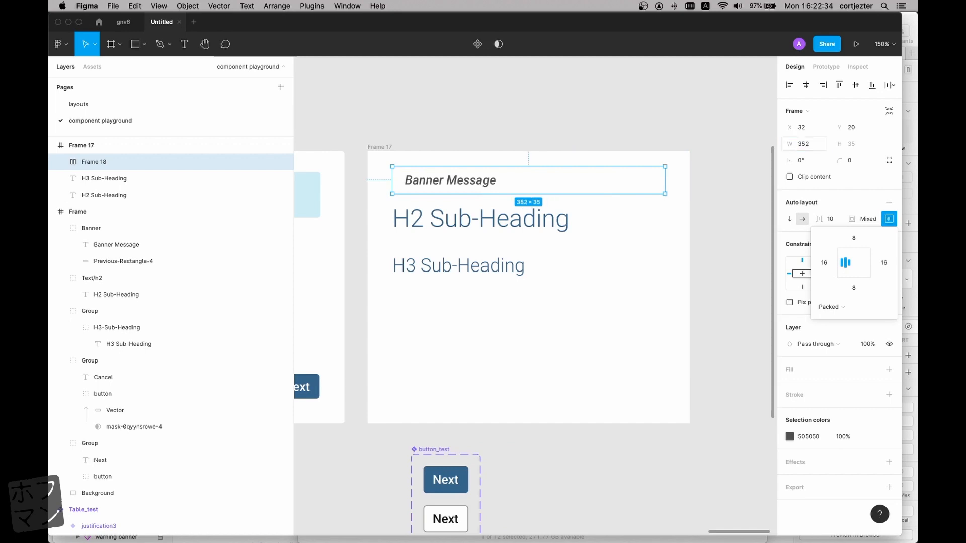
# - Set the Banner Message text's width to 320 inside its auto layout frame and make it fill the container horizontally
pyautogui.click(484, 190)
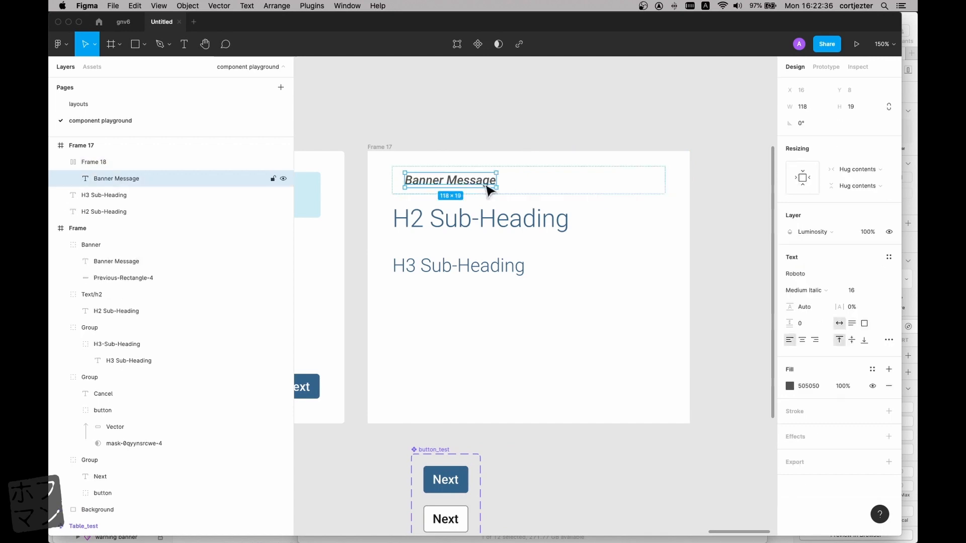
pyautogui.scroll(5, 533, 190)
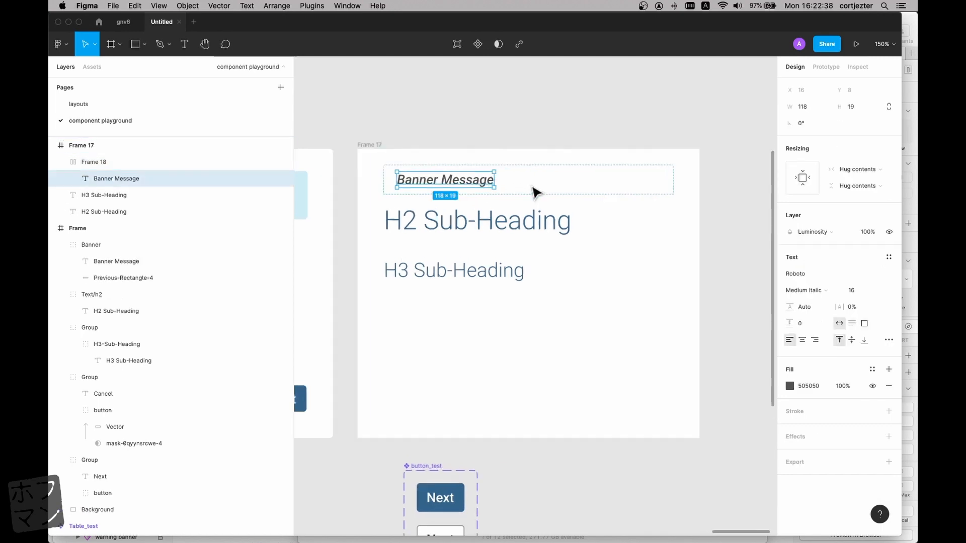
pyautogui.moveTo(476, 177); pyautogui.dragTo(735, 177)
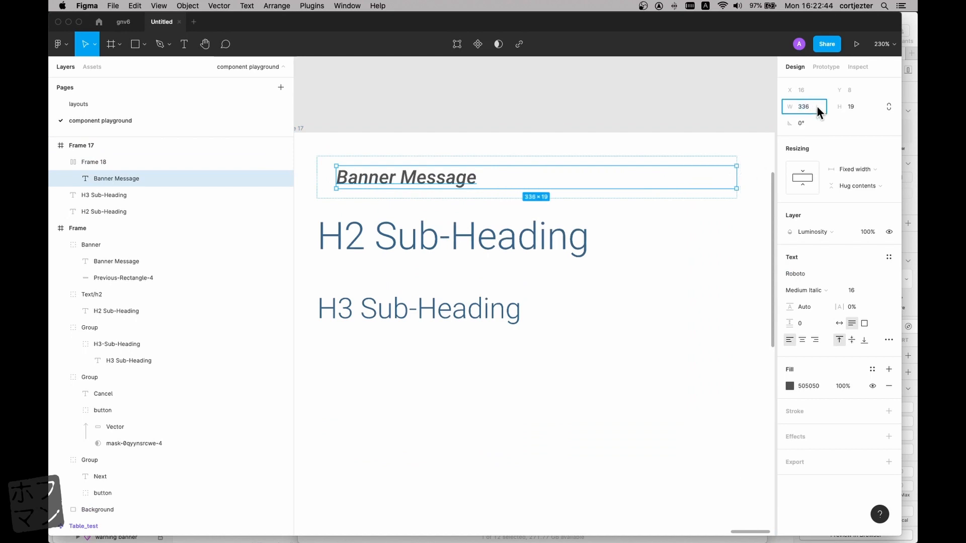
pyautogui.press('Right')
pyautogui.write('-1')
pyautogui.press('Return')
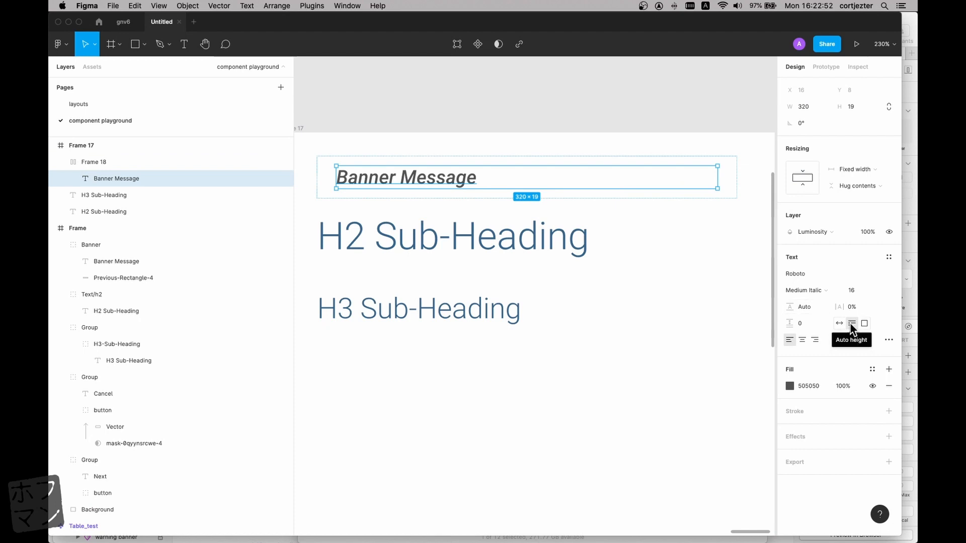
pyautogui.click(859, 169)
pyautogui.click(861, 195)
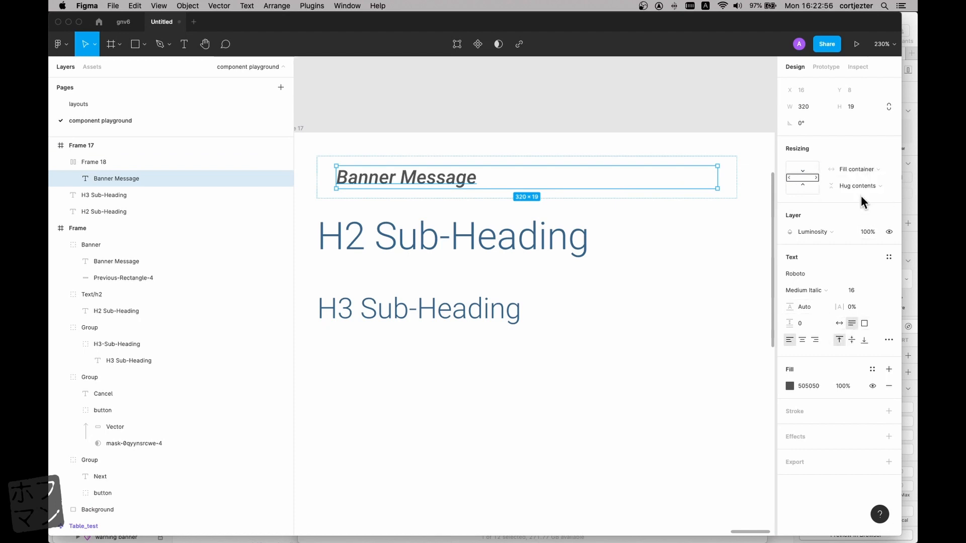
# - Set the horizontal constraint of the Banner Message auto layout frame to Left and right
pyautogui.click(732, 169)
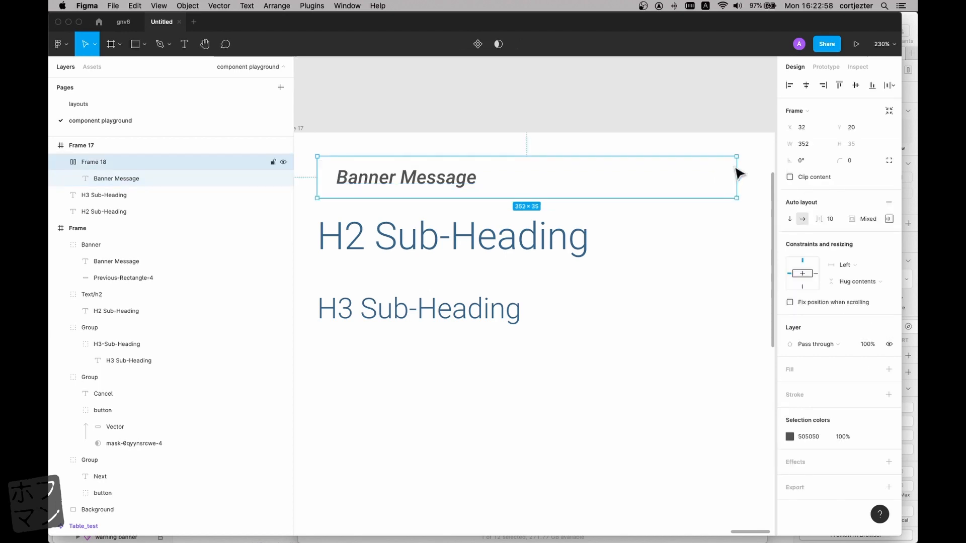
pyautogui.click(850, 265)
pyautogui.click(855, 288)
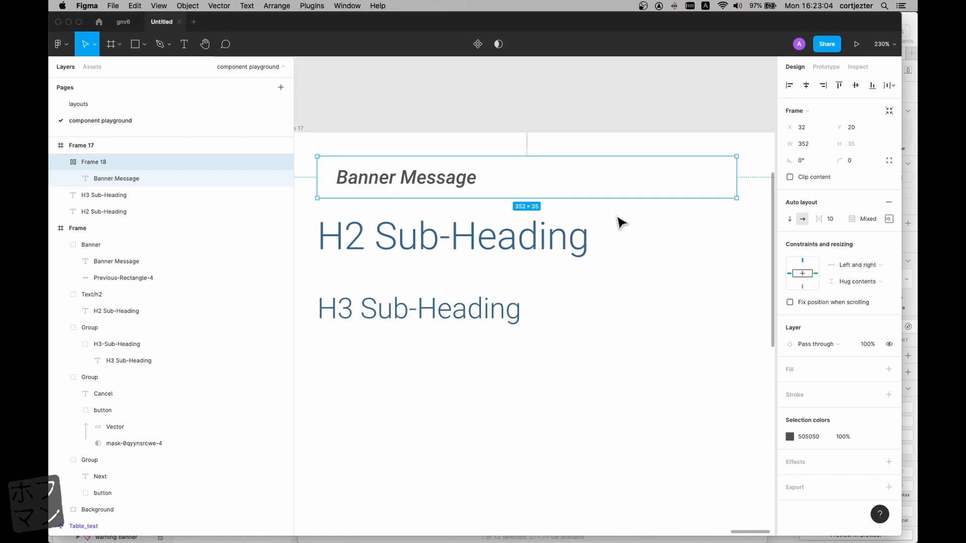
# - Fill the Banner Message auto layout frame with the info color style
pyautogui.scroll(1, 622, 222)
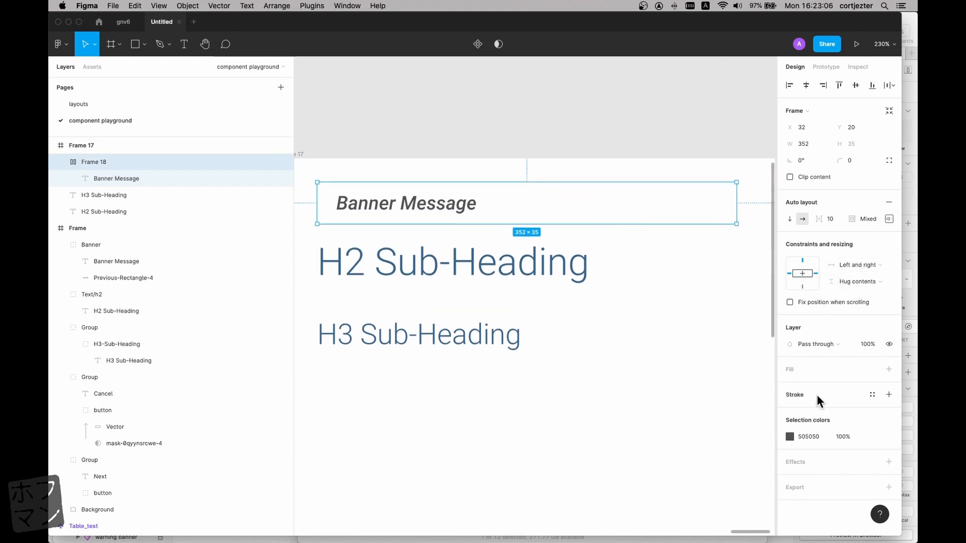
pyautogui.click(871, 370)
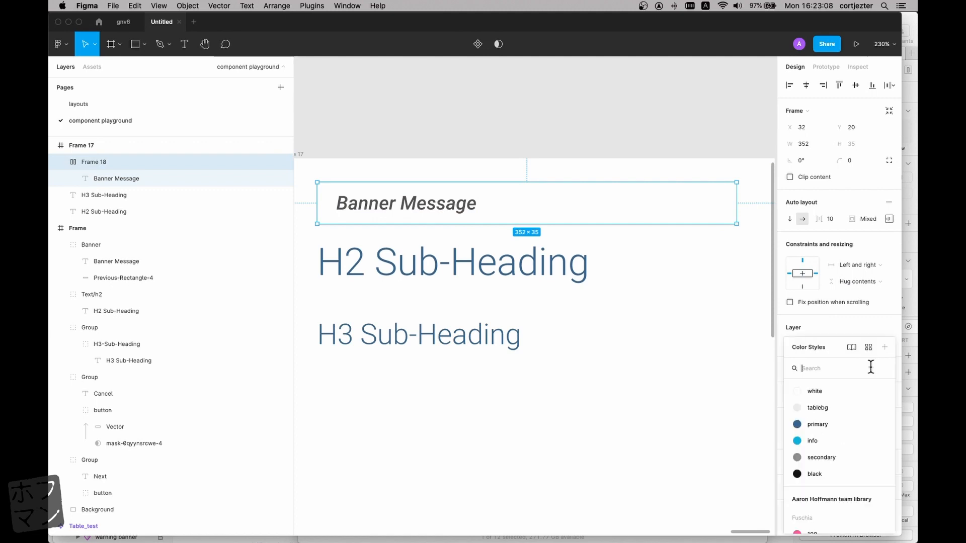
pyautogui.click(822, 440)
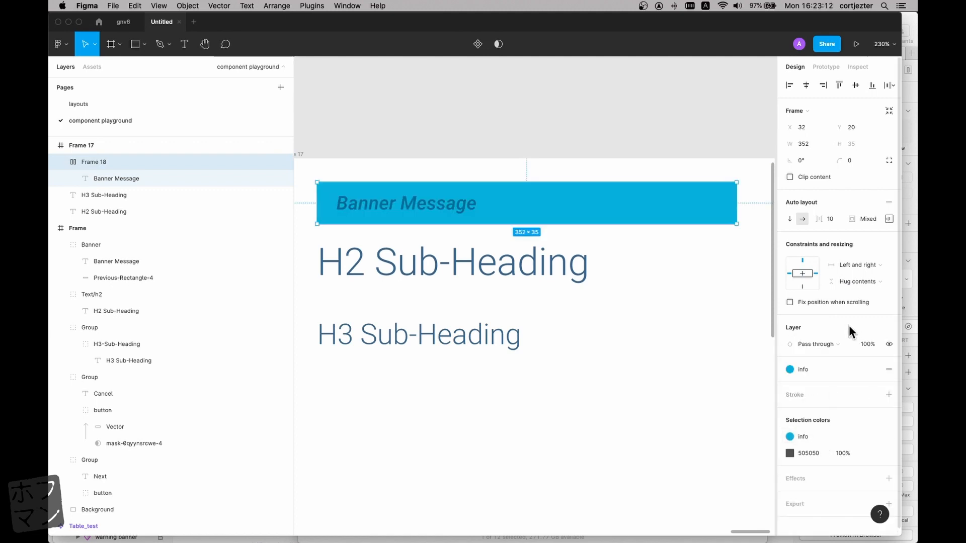
# - Detach the info style from the banner frame's fill and set the fill opacity to 22%
pyautogui.click(845, 369)
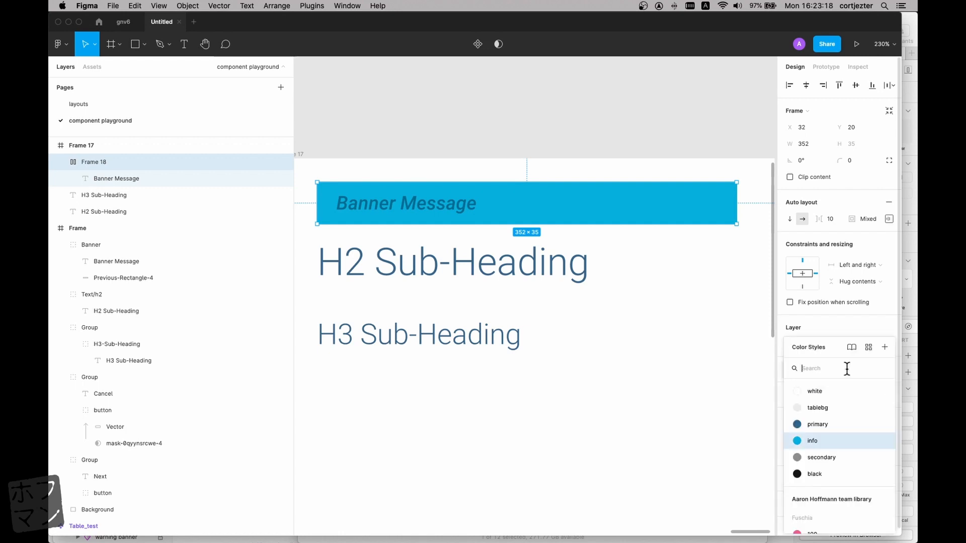
pyautogui.click(830, 330)
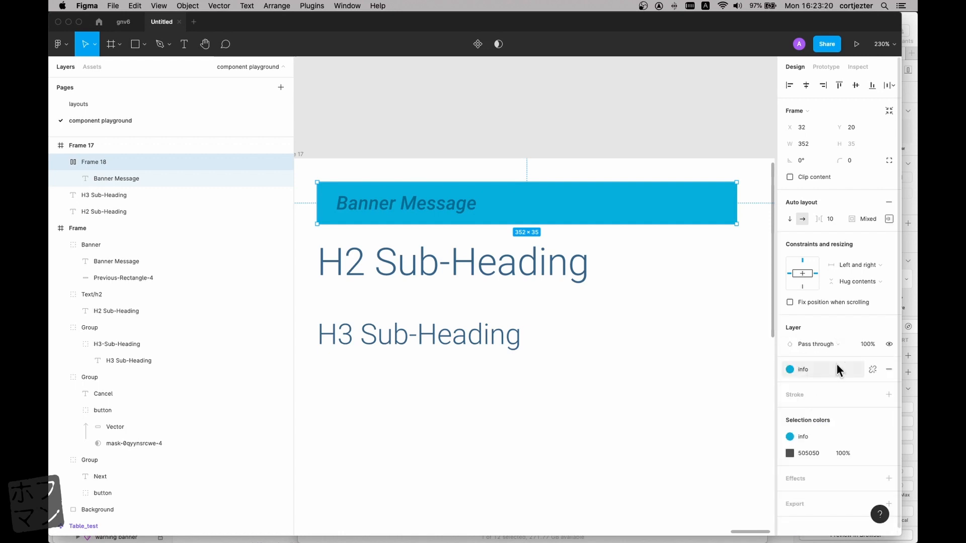
pyautogui.click(871, 373)
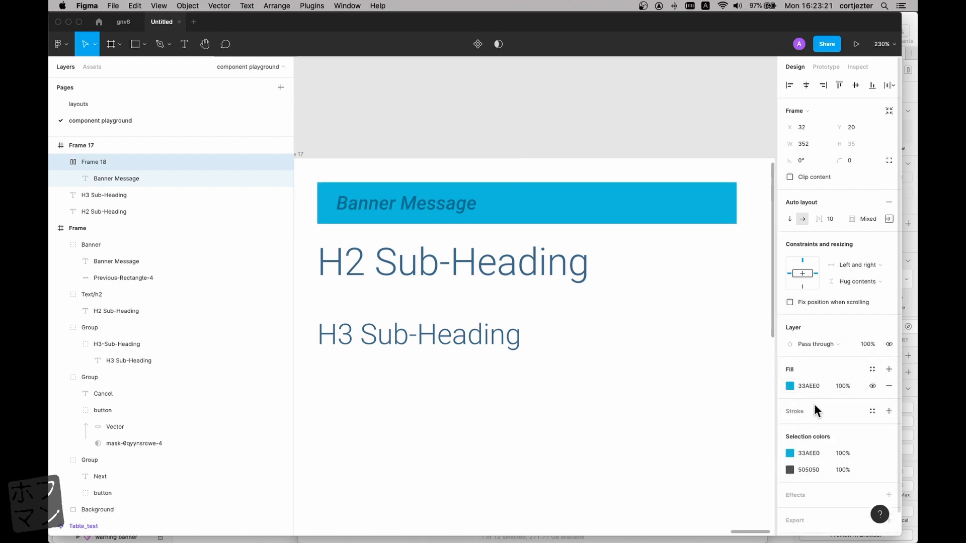
pyautogui.click(842, 386)
pyautogui.write('22')
pyautogui.press('Return')
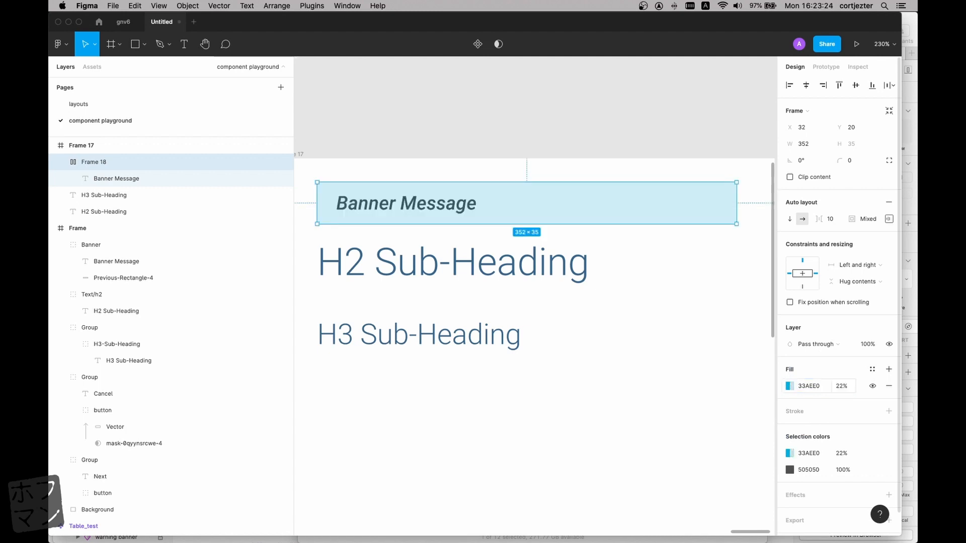
# - Set the corner radius of the Banner Message auto layout frame to 4
pyautogui.click(640, 147)
pyautogui.scroll(2, 637, 168)
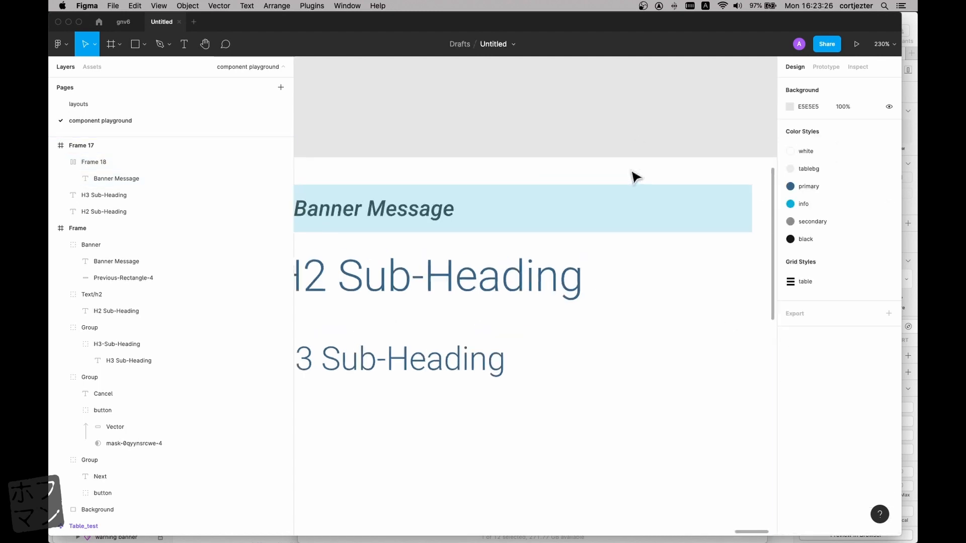
pyautogui.scroll(2, 635, 176)
pyautogui.click(647, 209)
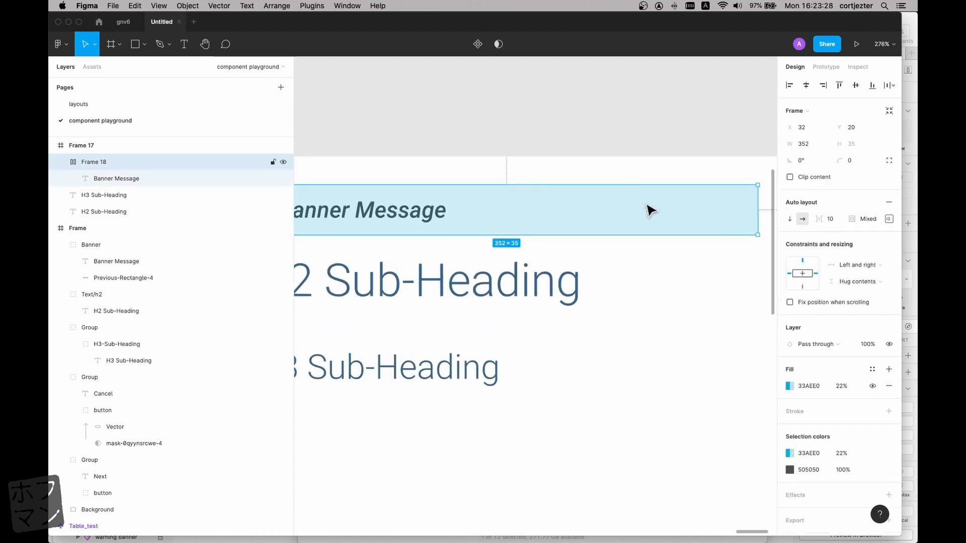
pyautogui.moveTo(839, 161); pyautogui.dragTo(881, 166)
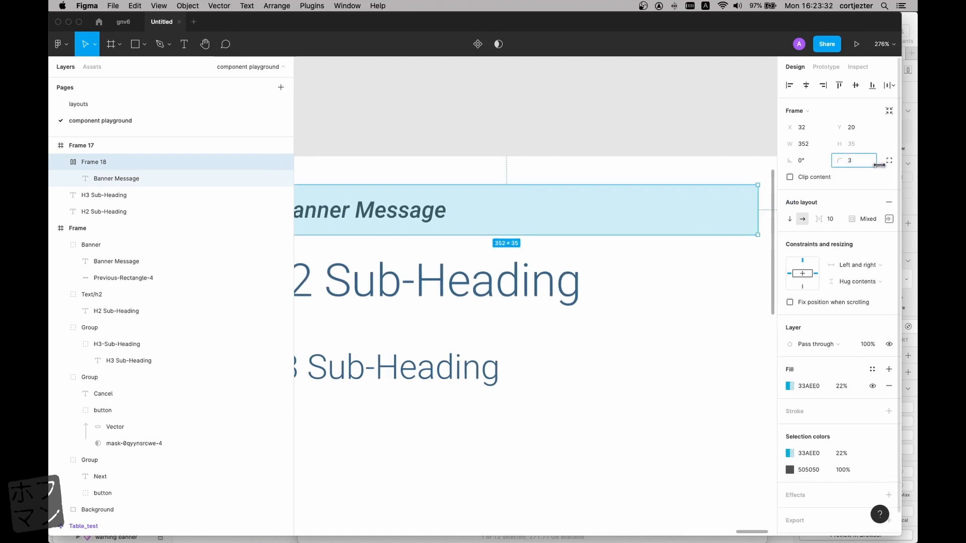
pyautogui.scroll(-4, 568, 146)
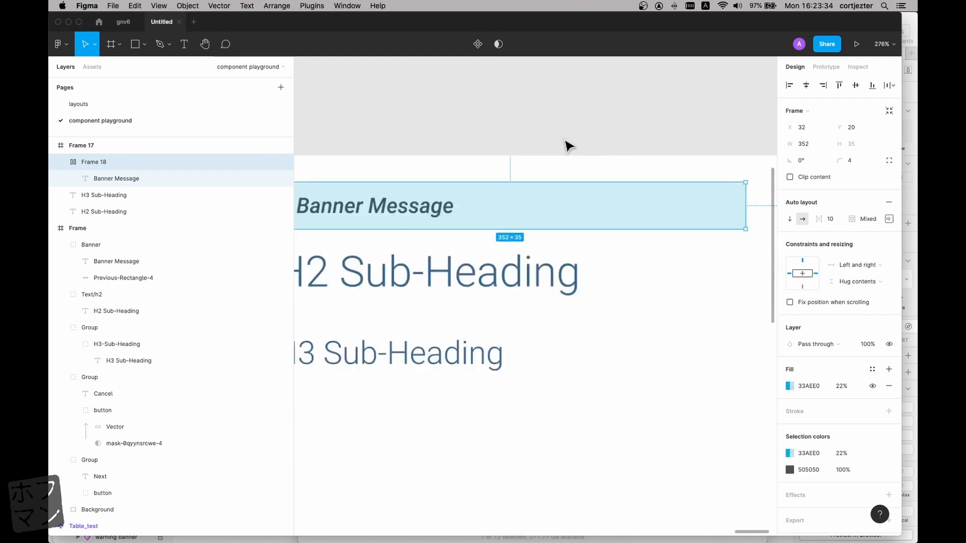
pyautogui.click(564, 145)
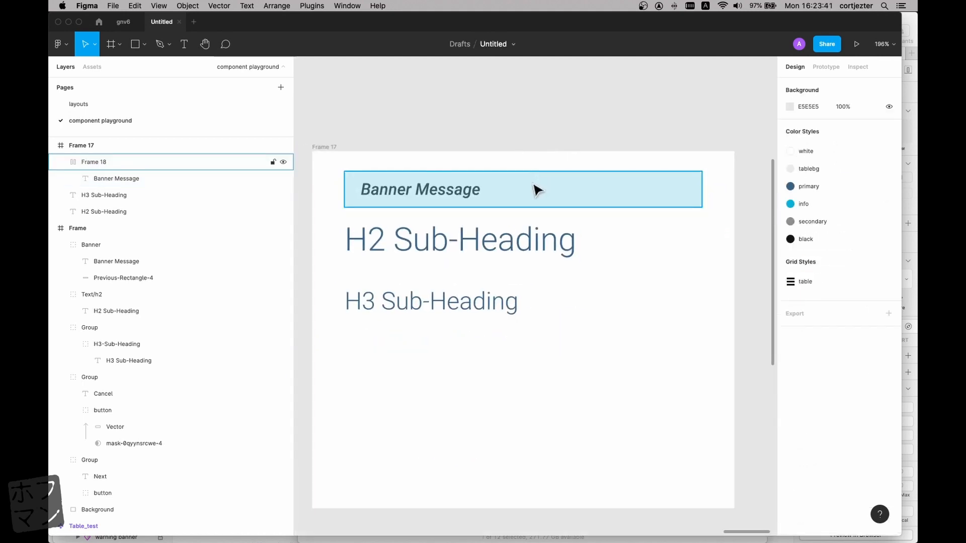
# - Wrap the banner, H2 Sub-Heading and H3 Sub-Heading in a vertical auto layout with 32 spacing between items
pyautogui.scroll(2, 535, 189)
pyautogui.scroll(-5, 535, 190)
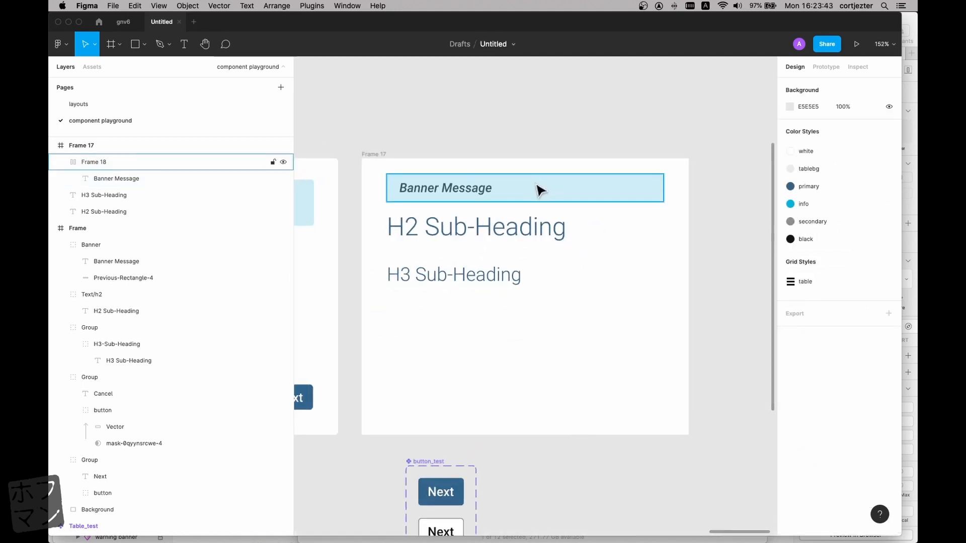
pyautogui.click(501, 193)
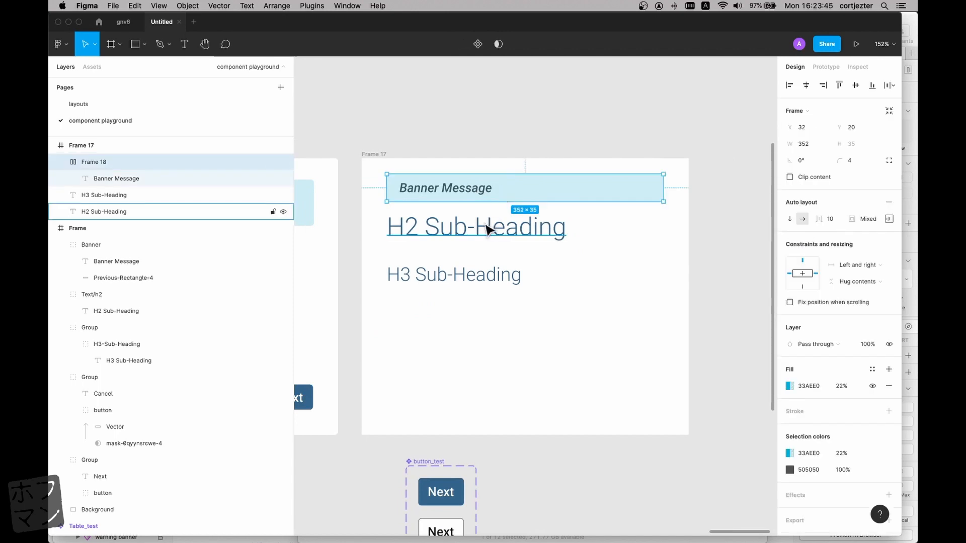
pyautogui.keyDown('shift'); pyautogui.click(488, 229); pyautogui.keyUp('shift')
pyautogui.keyDown('shift'); pyautogui.click(480, 274); pyautogui.keyUp('shift')
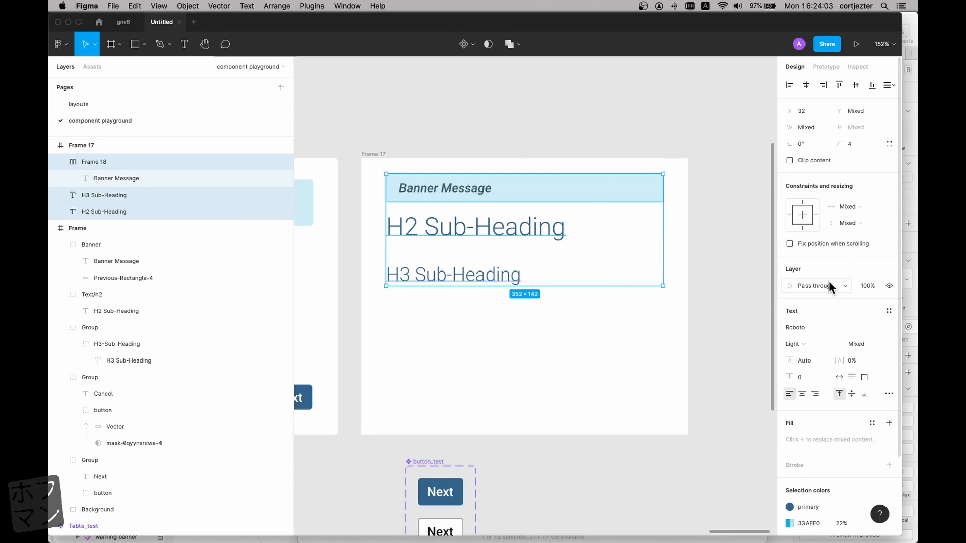
pyautogui.hotkey('shift', 'a')
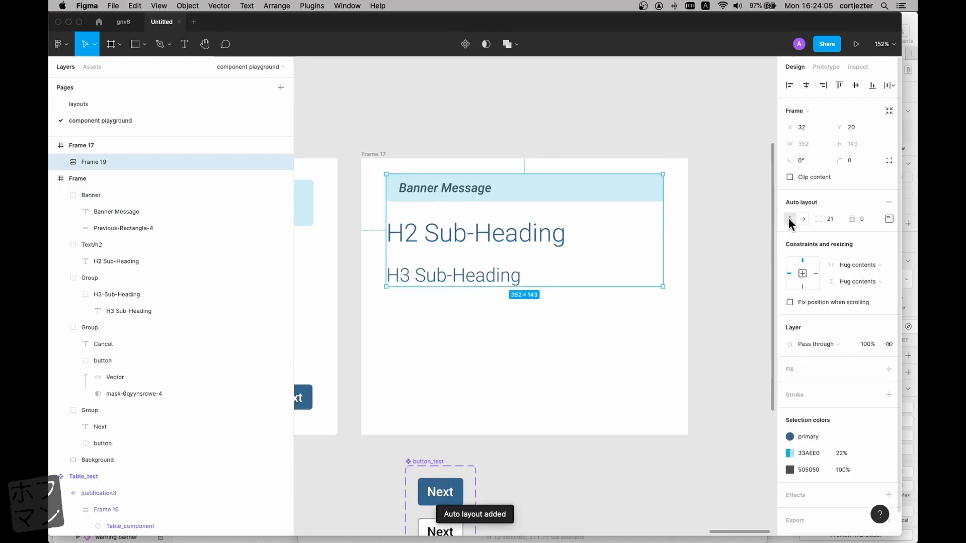
pyautogui.moveTo(818, 219)
pyautogui.mouseDown()
pyautogui.moveTo(827, 220)
pyautogui.moveTo(819, 220)
pyautogui.mouseUp()
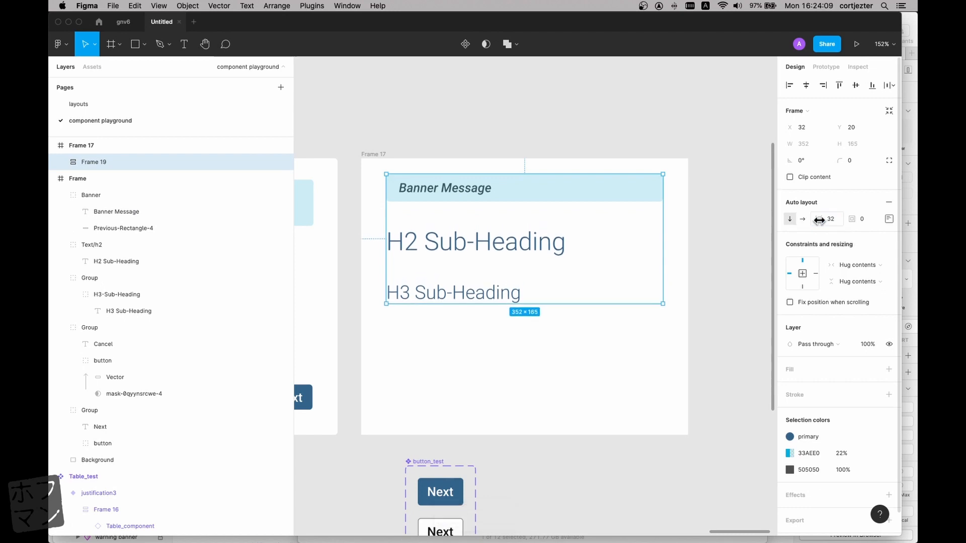
pyautogui.click(889, 219)
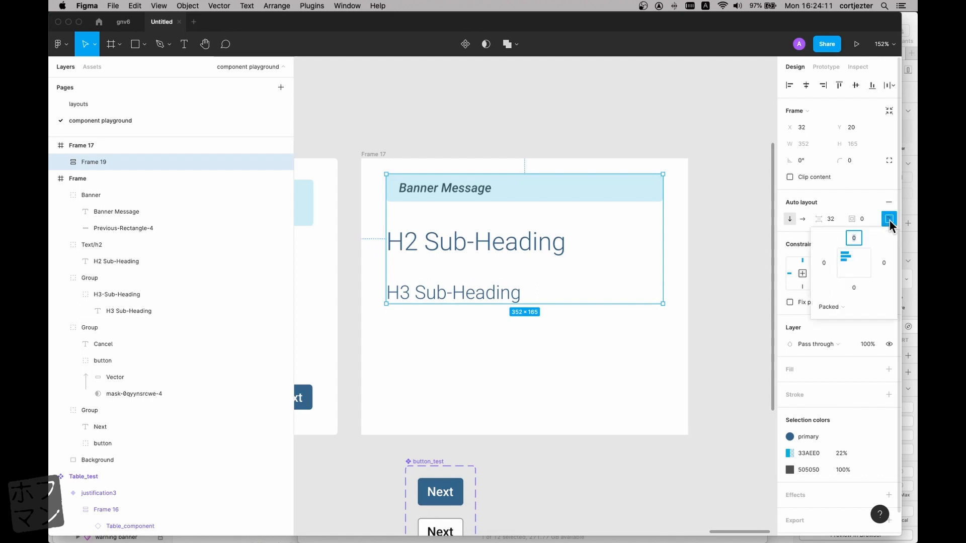
pyautogui.click(635, 137)
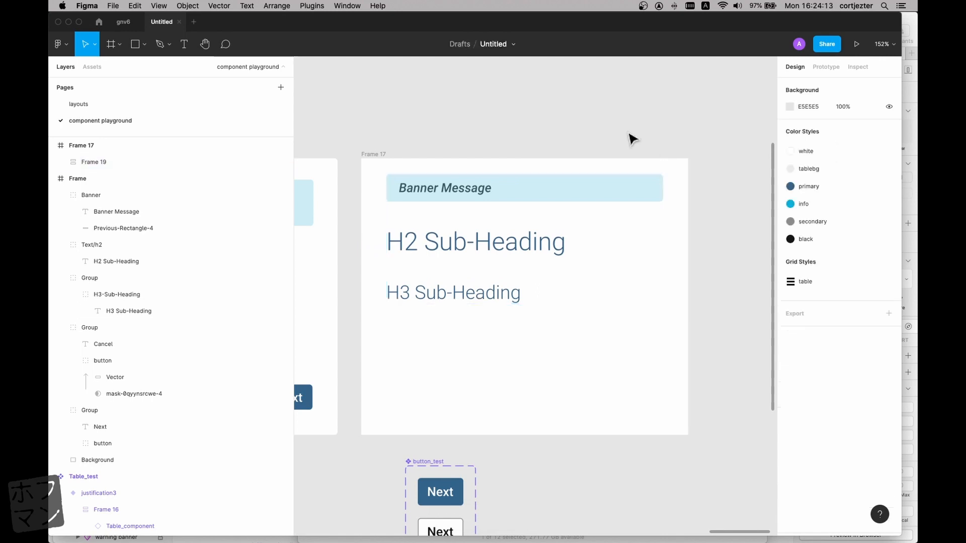
# - Set the line height of the H3 Sub-Heading text in the new auto layout to 24
pyautogui.doubleClick(518, 244)
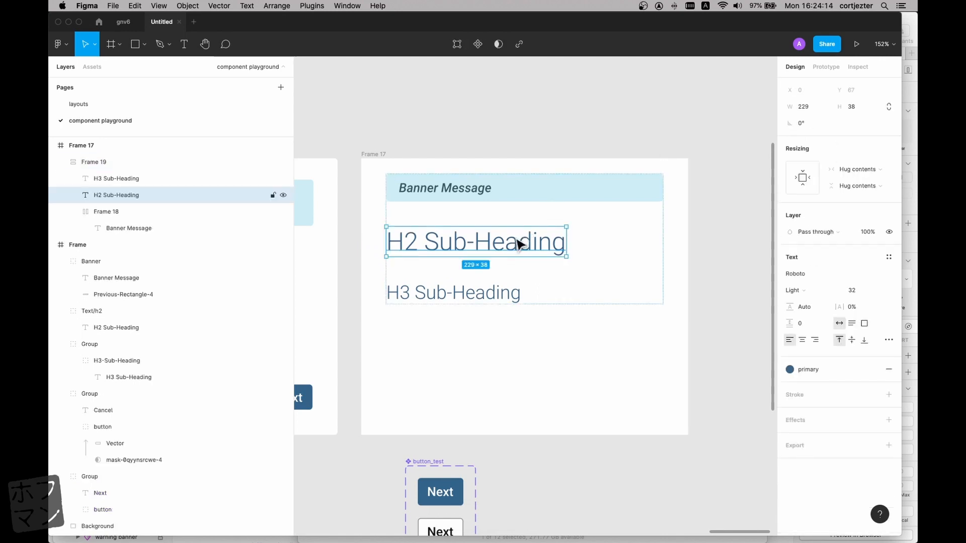
pyautogui.click(491, 299)
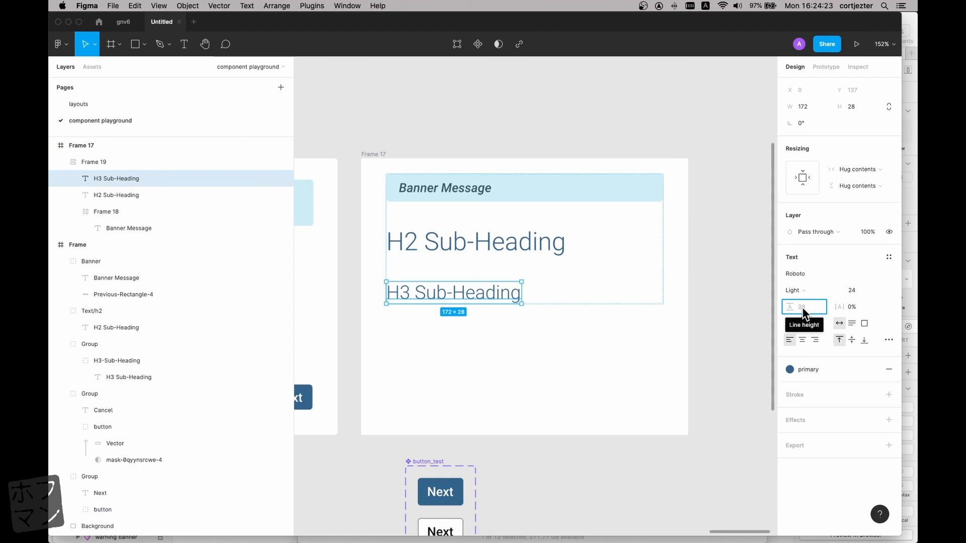
pyautogui.write('24')
pyautogui.press('Return')
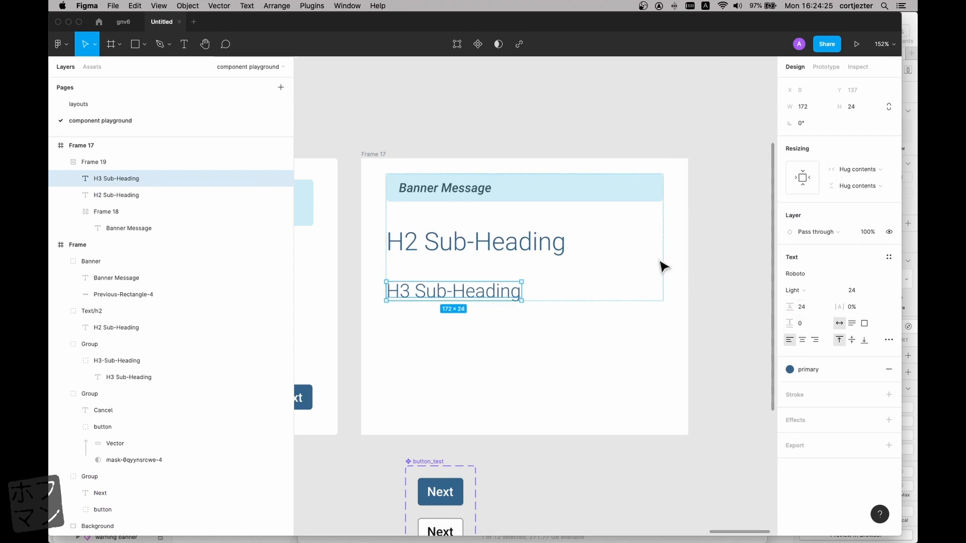
# - Set the line height of the H2 Sub-Heading text in the auto layout to 32
pyautogui.click(508, 248)
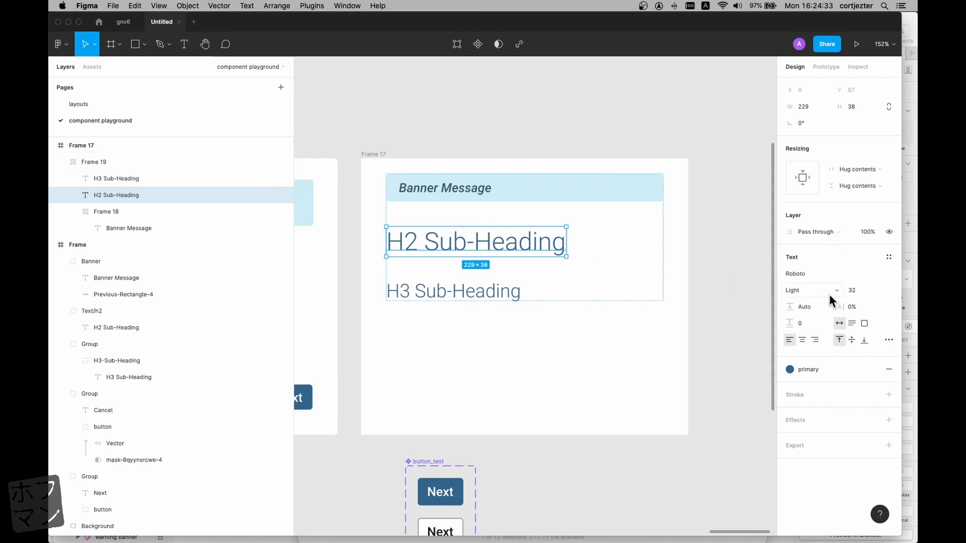
pyautogui.click(810, 309)
pyautogui.write('32')
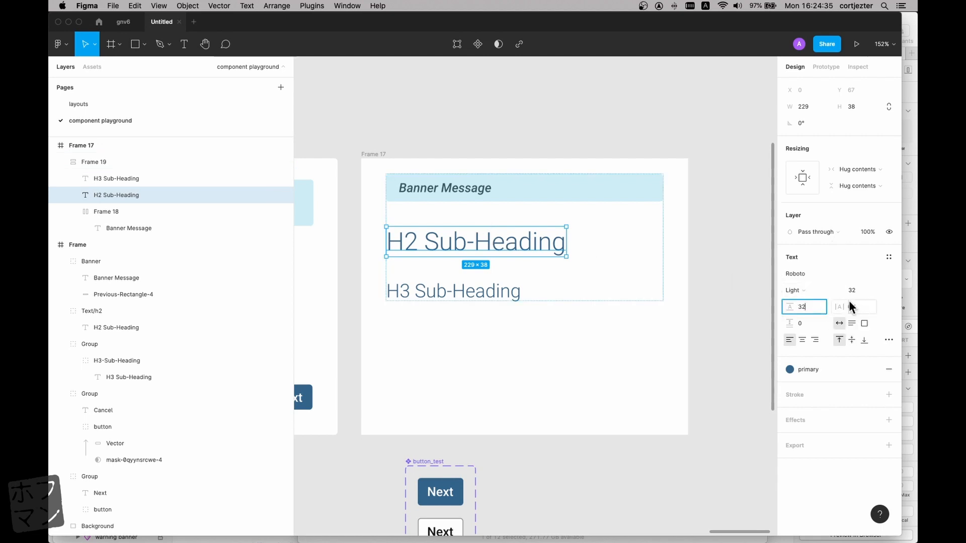
pyautogui.press('Return')
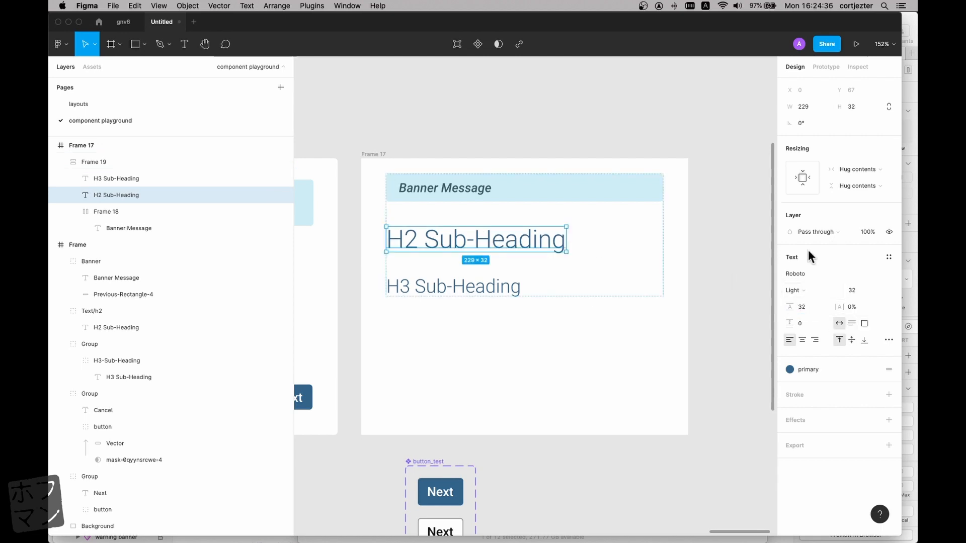
pyautogui.click(623, 136)
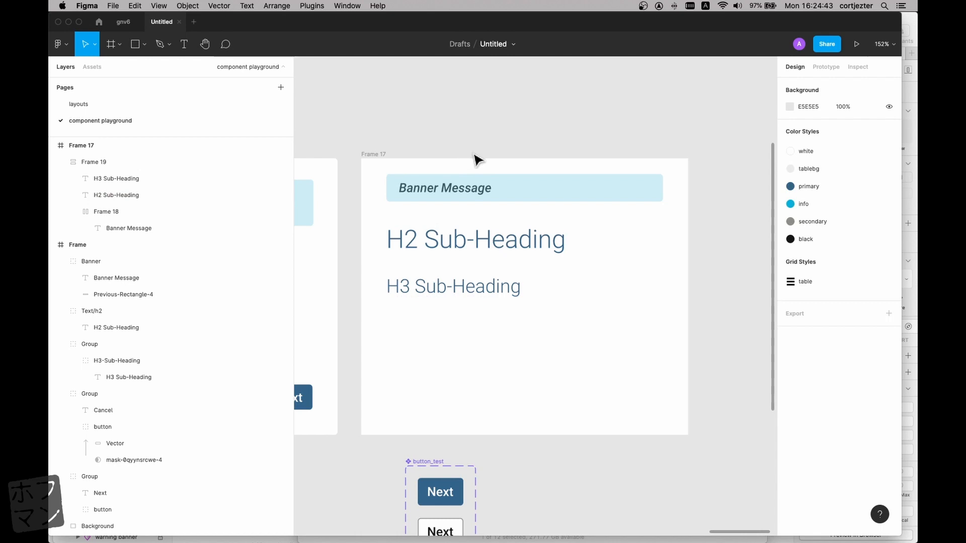
# - Give the vertical auto layout frame (Frame 19) a fixed width and a Left and right horizontal constraint
pyautogui.scroll(-1, 474, 156)
pyautogui.scroll(-3, 474, 160)
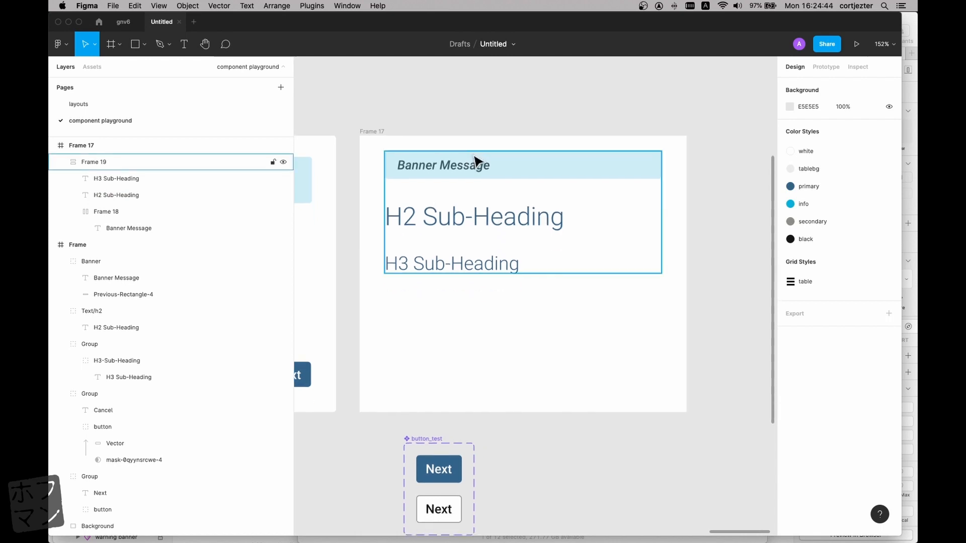
pyautogui.click(406, 134)
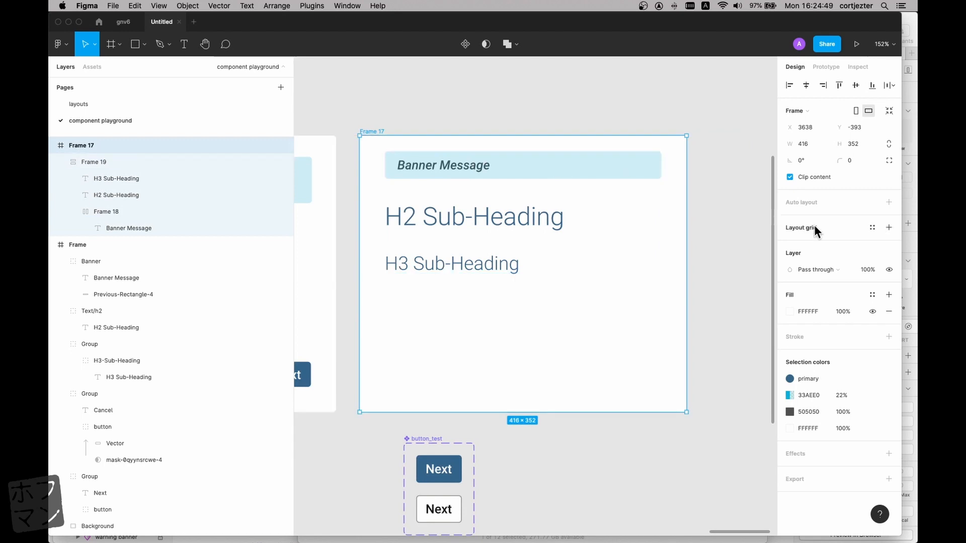
pyautogui.click(174, 160)
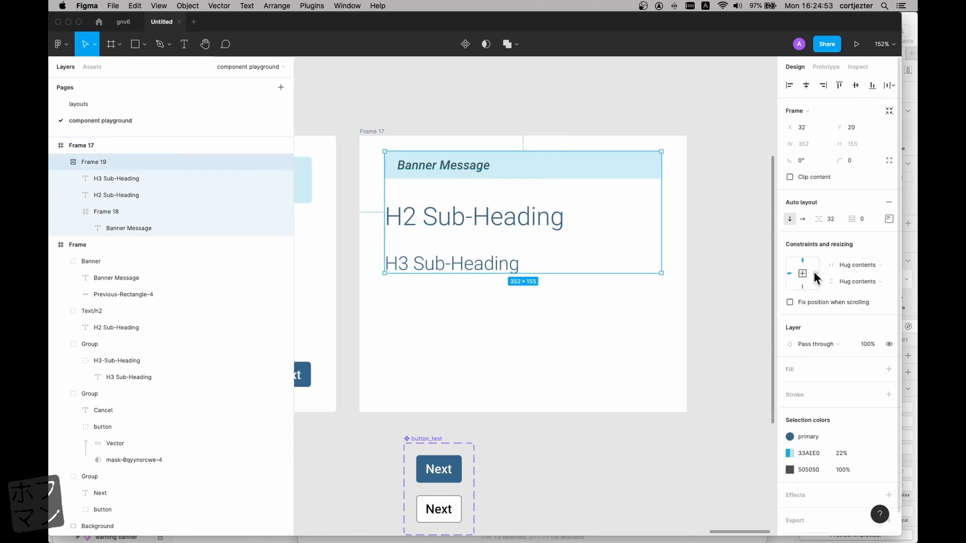
pyautogui.click(848, 264)
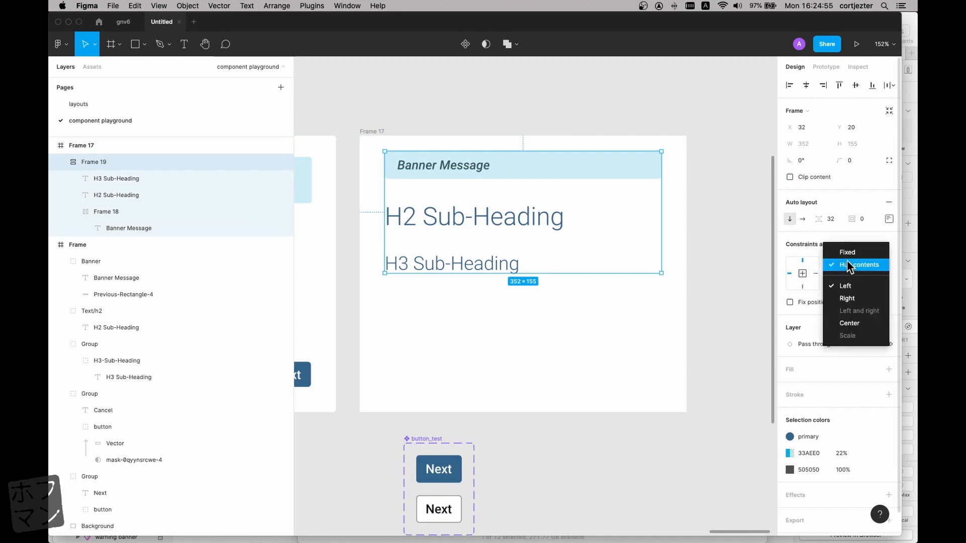
pyautogui.click(847, 253)
pyautogui.click(855, 263)
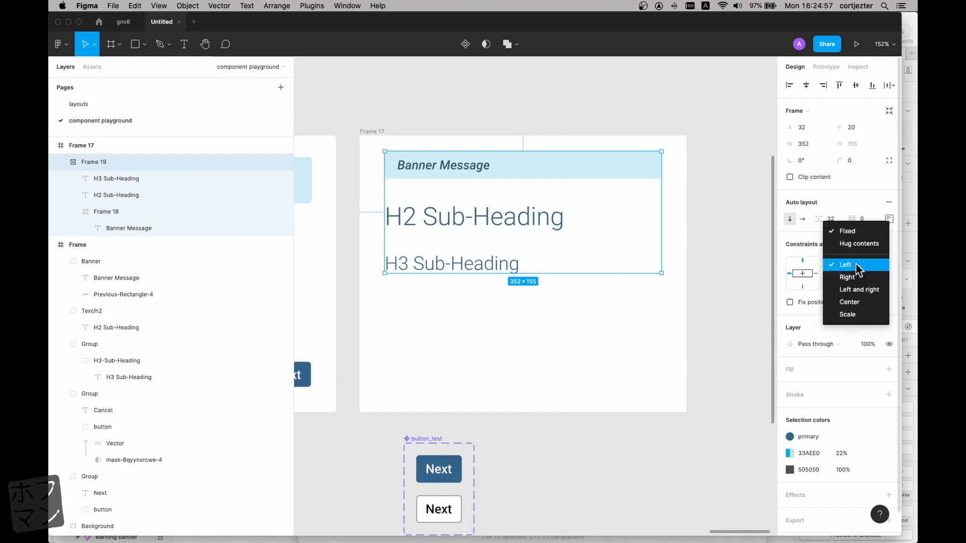
pyautogui.click(850, 286)
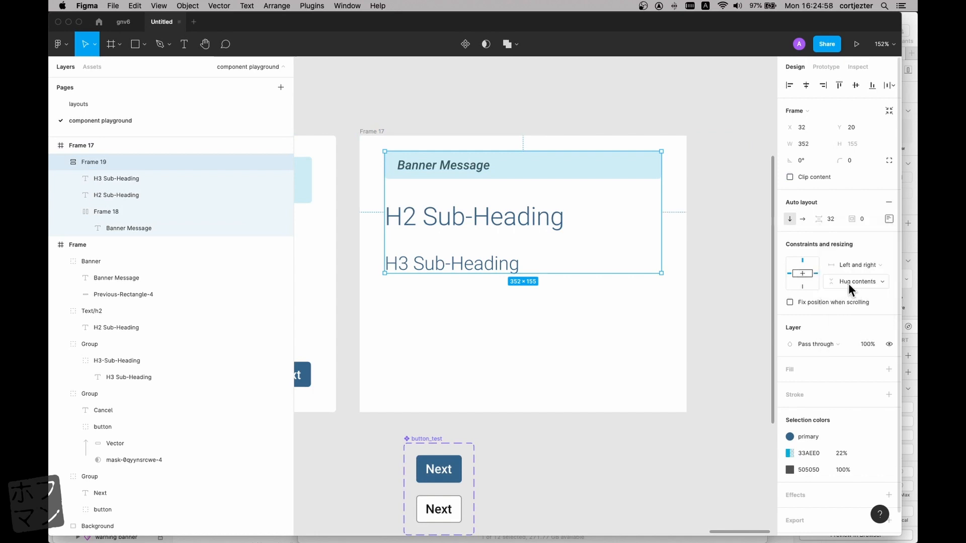
# - Widen the H2 and H3 Sub-Heading text boxes to 352 so they span the auto layout frame
pyautogui.click(441, 216)
pyautogui.moveTo(566, 216); pyautogui.dragTo(661, 217)
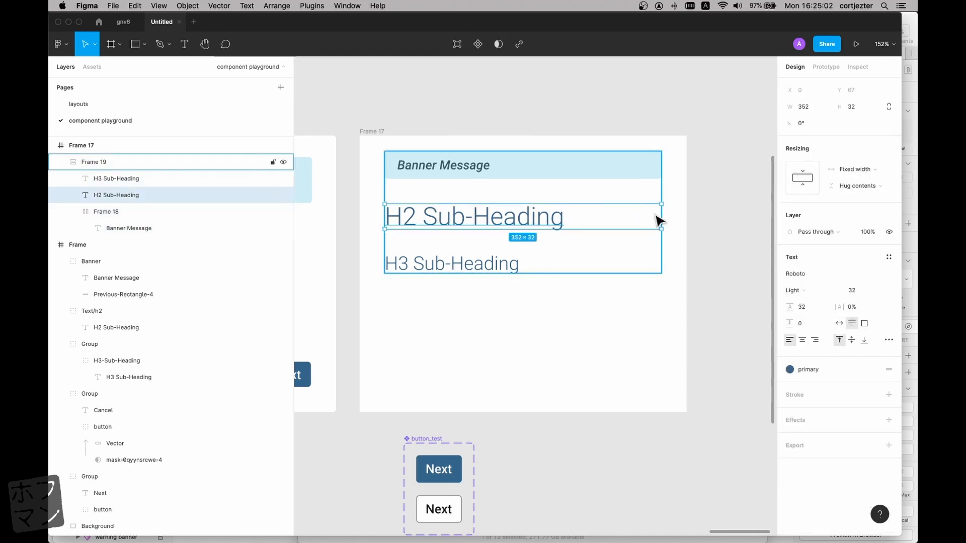
pyautogui.click(517, 267)
pyautogui.moveTo(520, 263); pyautogui.dragTo(661, 262)
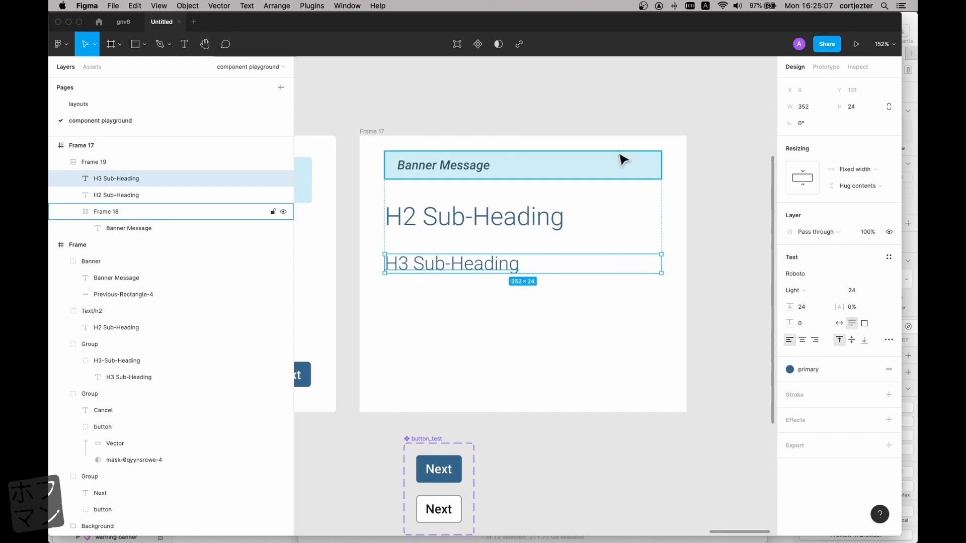
# - Try widening Frame 17 to test how its content resizes, and undo the resize
pyautogui.click(368, 131)
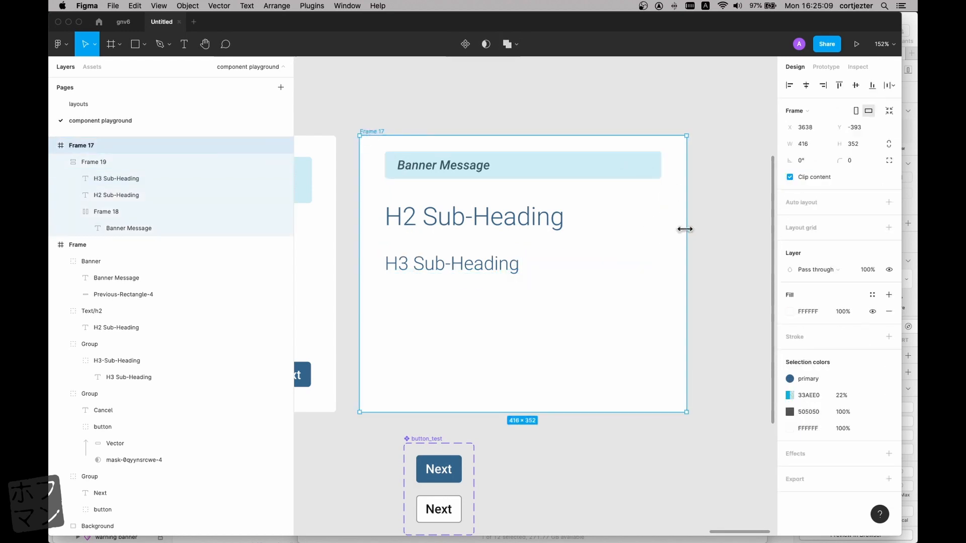
pyautogui.moveTo(685, 229); pyautogui.dragTo(763, 240)
pyautogui.press('super+z')
# - Set the horizontal resizing of the H3 and H2 Sub-Heading texts in Frame 19 to Fill container
pyautogui.click(599, 183)
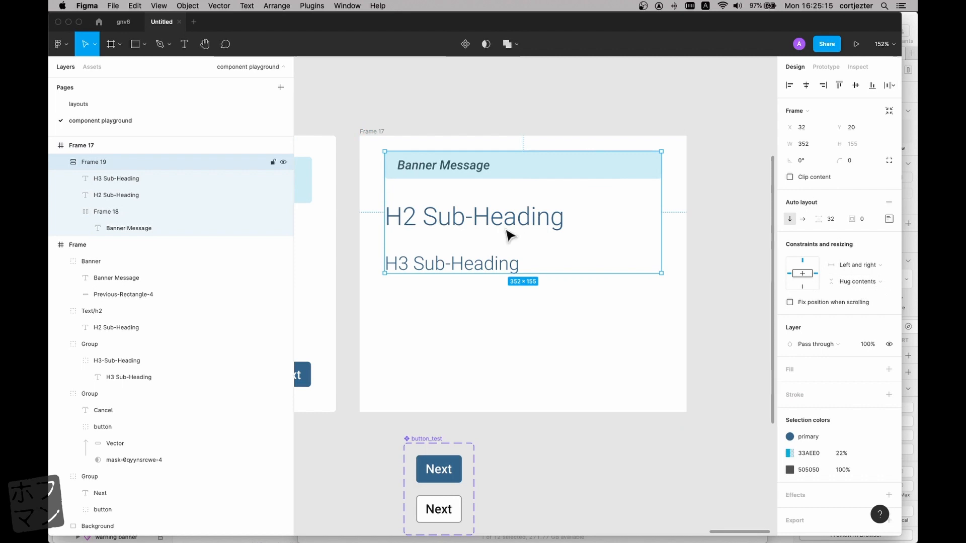
pyautogui.click(140, 179)
pyautogui.click(869, 174)
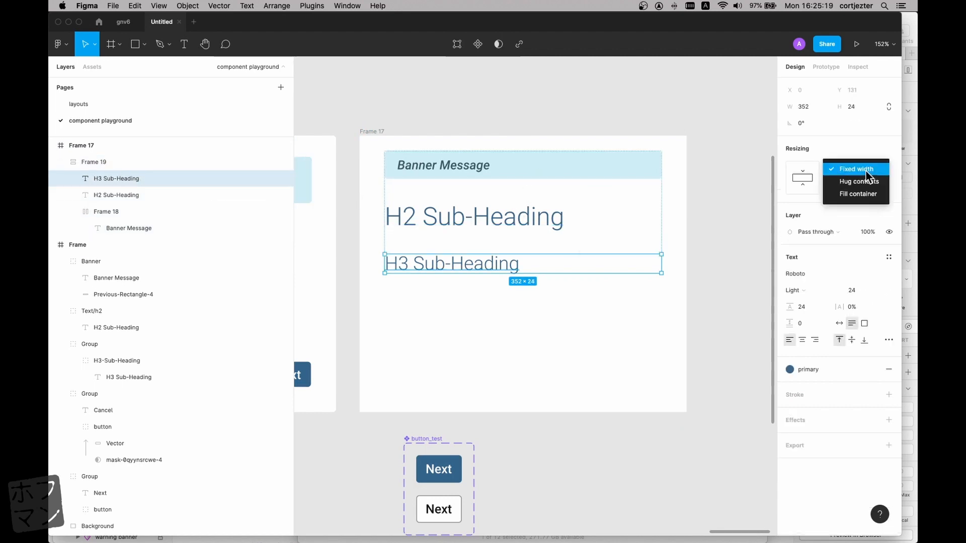
pyautogui.click(865, 193)
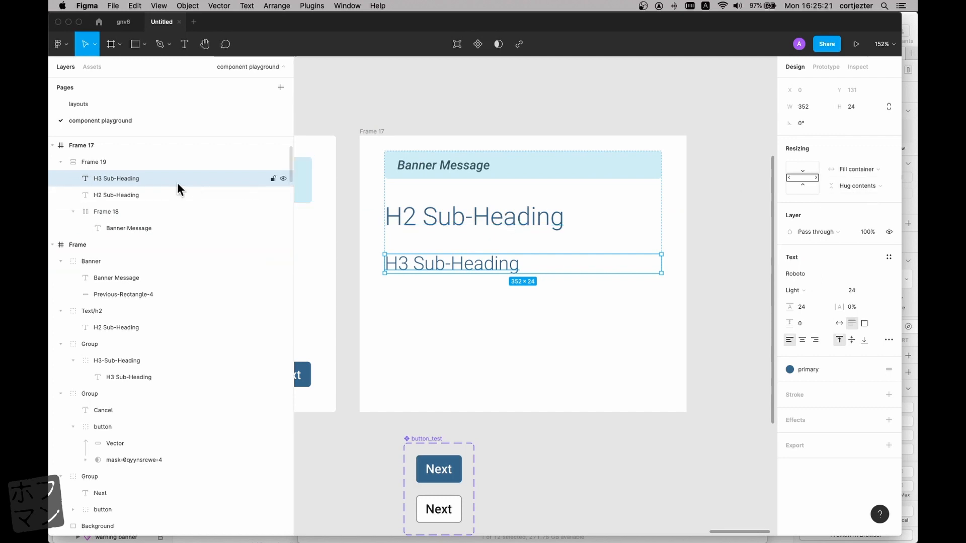
pyautogui.click(166, 196)
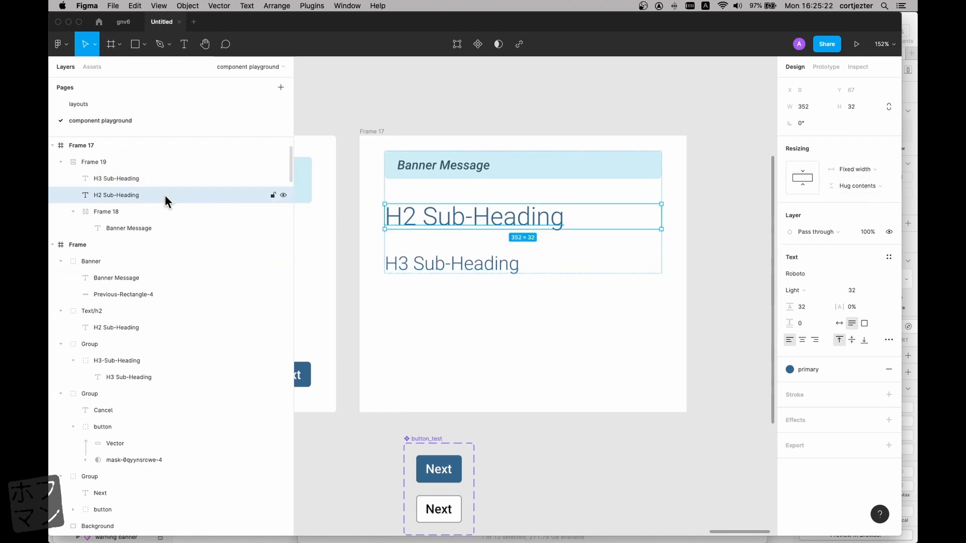
pyautogui.click(862, 171)
pyautogui.click(865, 193)
# - Set the horizontal resizing of the banner frame (Frame 18) to Fill container and select its outer Frame 17
pyautogui.click(144, 210)
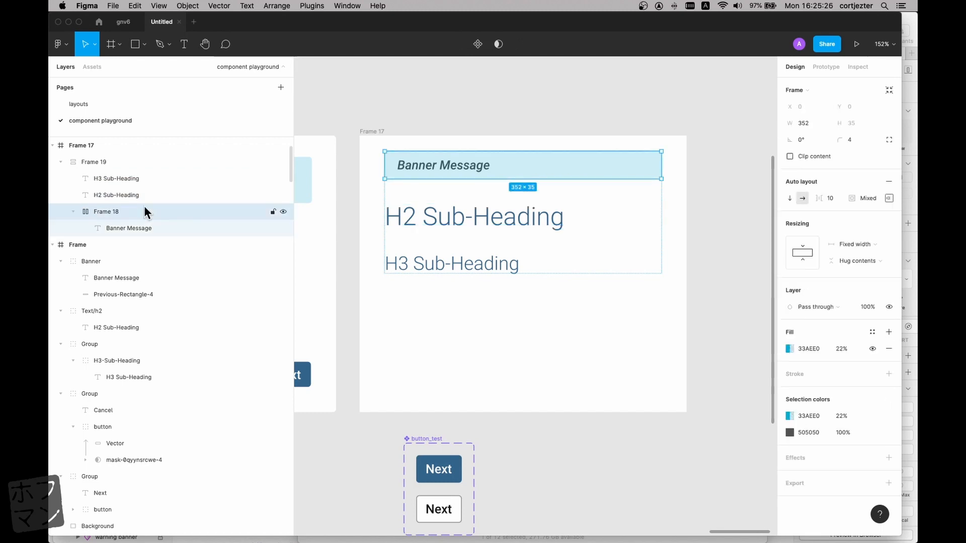
pyautogui.click(837, 242)
pyautogui.click(858, 269)
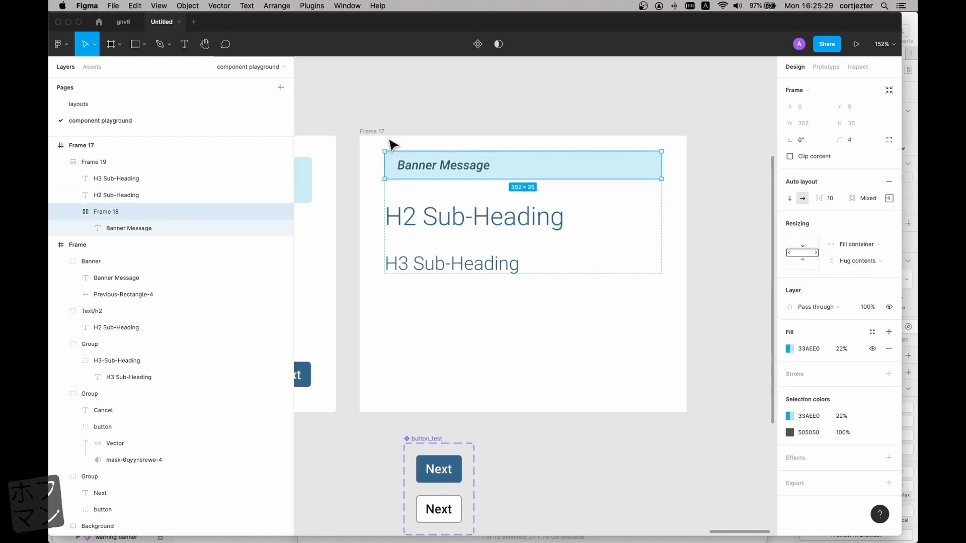
pyautogui.click(370, 132)
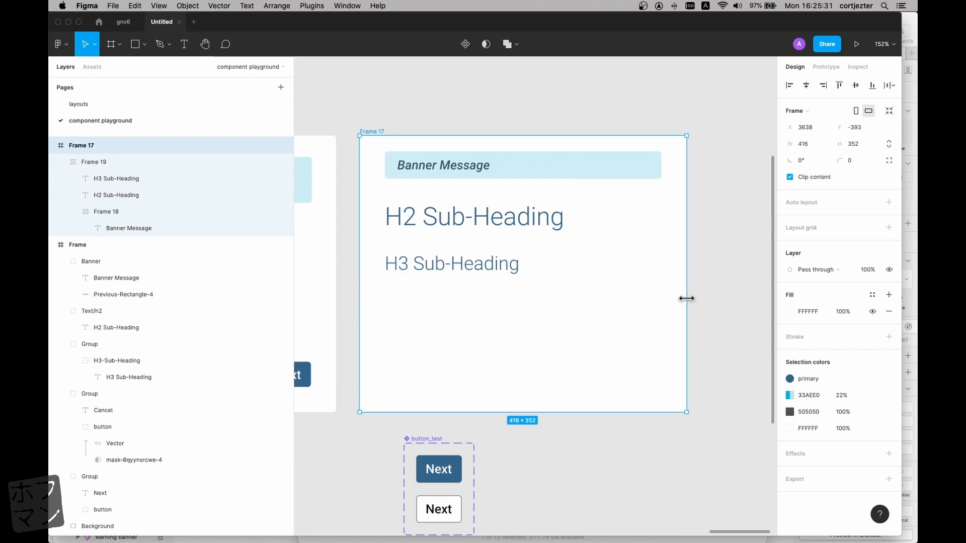
# - Test how the content responds by resizing Frame 17 horizontally, return it to its original width, and deselect it
pyautogui.moveTo(687, 298)
pyautogui.mouseDown()
pyautogui.moveTo(748, 305)
pyautogui.moveTo(549, 291)
pyautogui.moveTo(686, 287)
pyautogui.mouseUp()
pyautogui.click(727, 300)
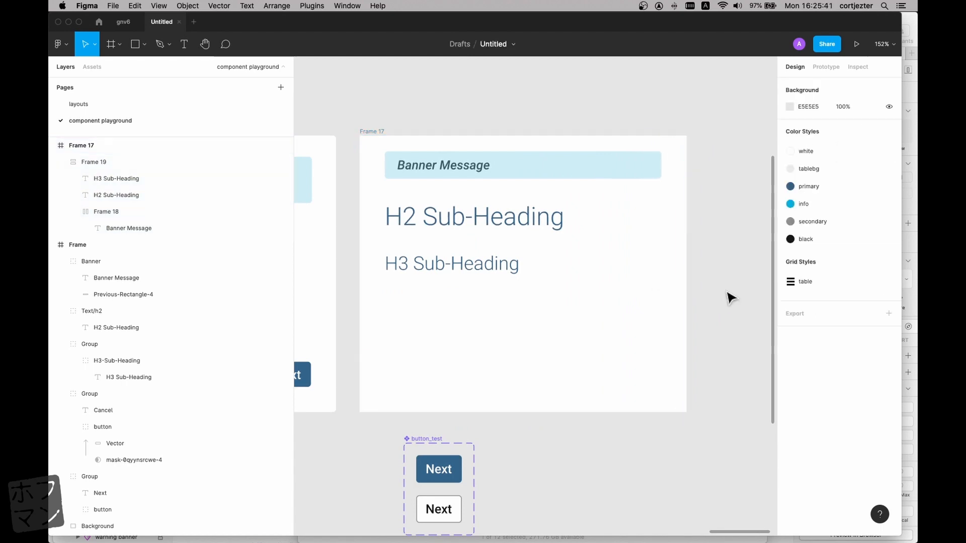
# - Set the top and bottom auto layout padding of the banner frame (Frame 18) to 16
pyautogui.keyDown('super'); pyautogui.click(583, 176); pyautogui.keyUp('super')
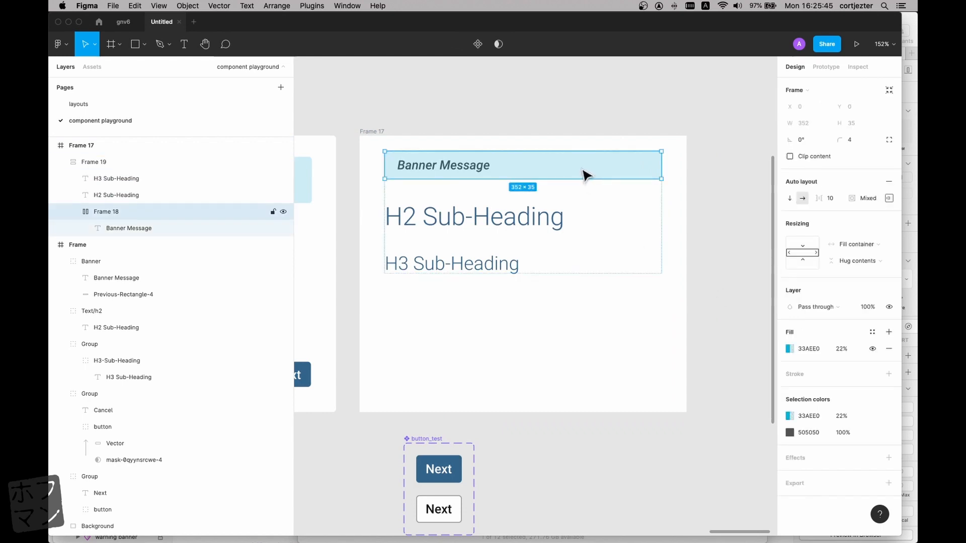
pyautogui.scroll(2, 688, 214)
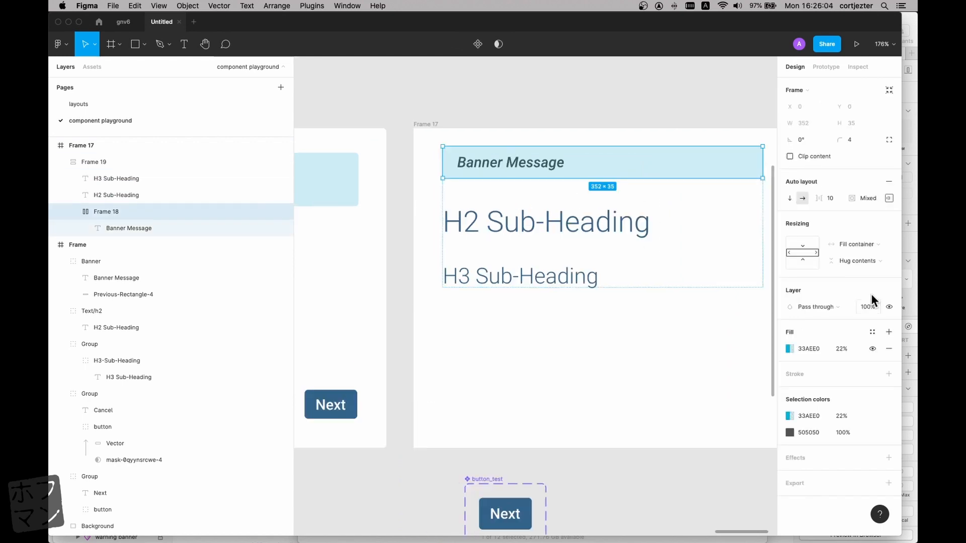
pyautogui.click(889, 198)
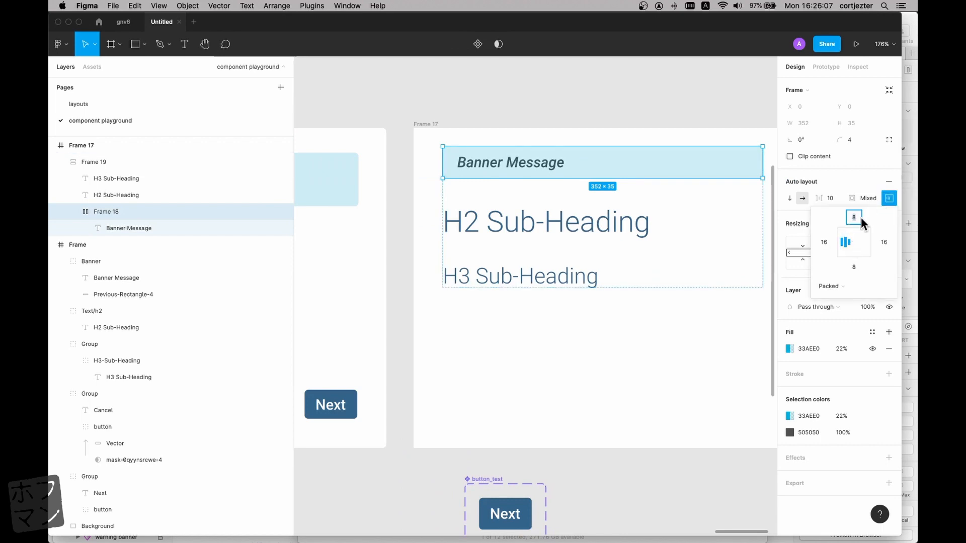
pyautogui.write('16')
pyautogui.press('Tab')
pyautogui.write('16')
pyautogui.press('Return')
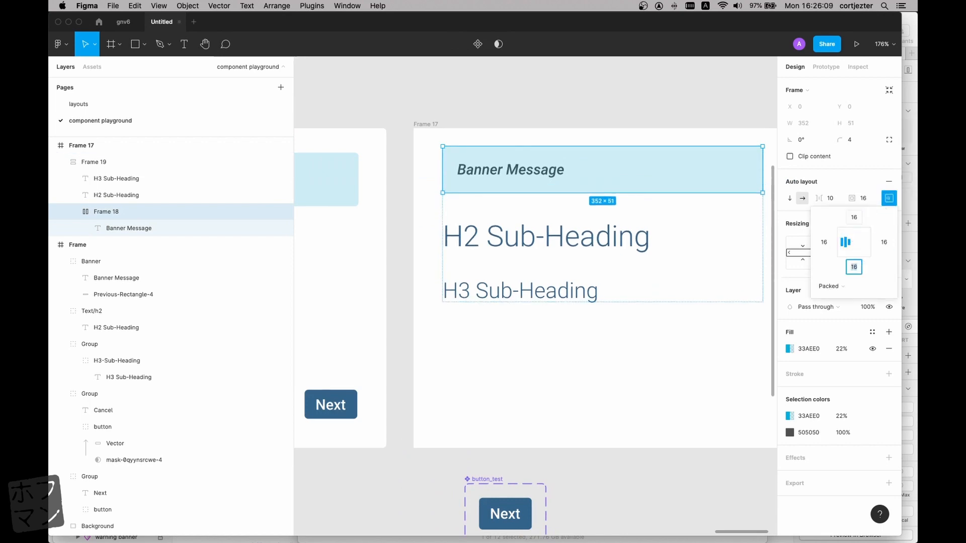
pyautogui.click(683, 103)
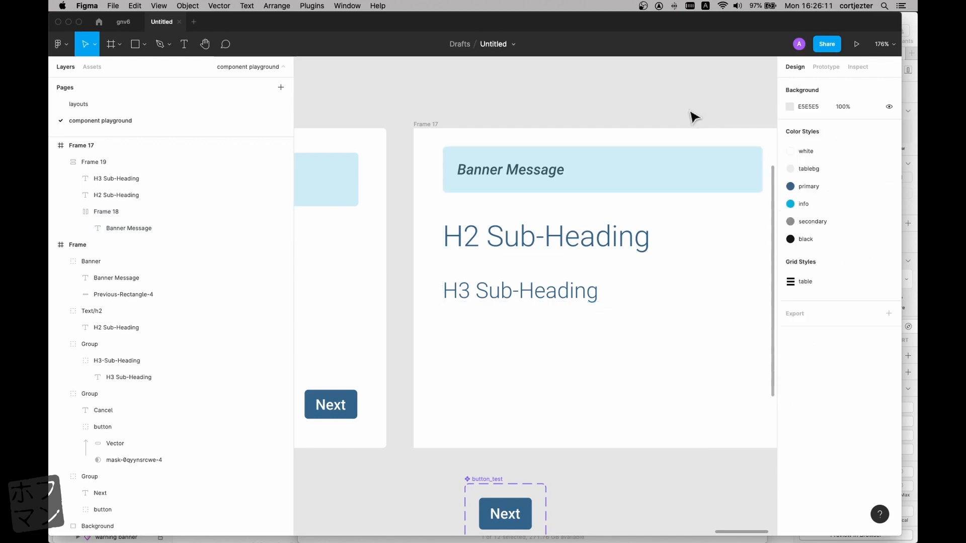
# - Set the left and right auto layout padding of the banner in Frame 17 to 24
pyautogui.scroll(-5, 689, 114)
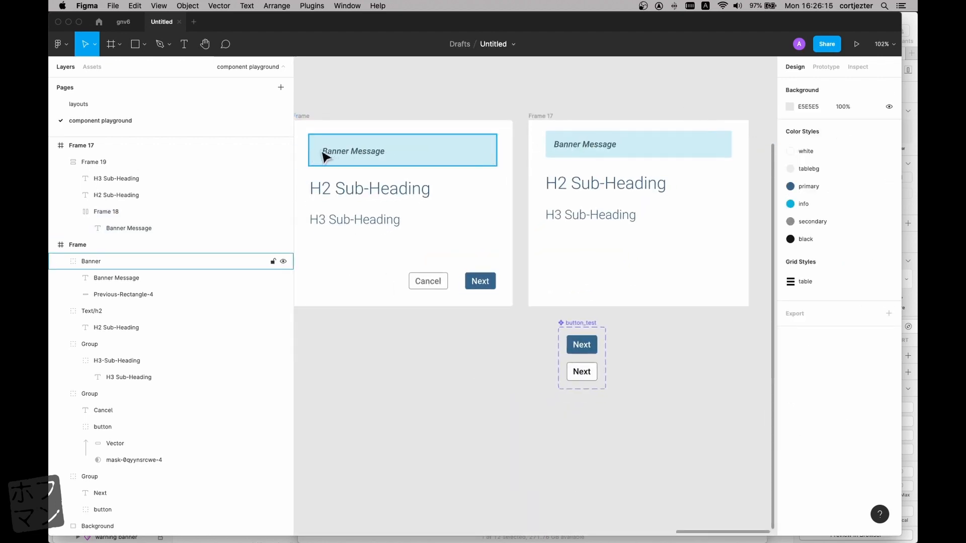
pyautogui.click(643, 146)
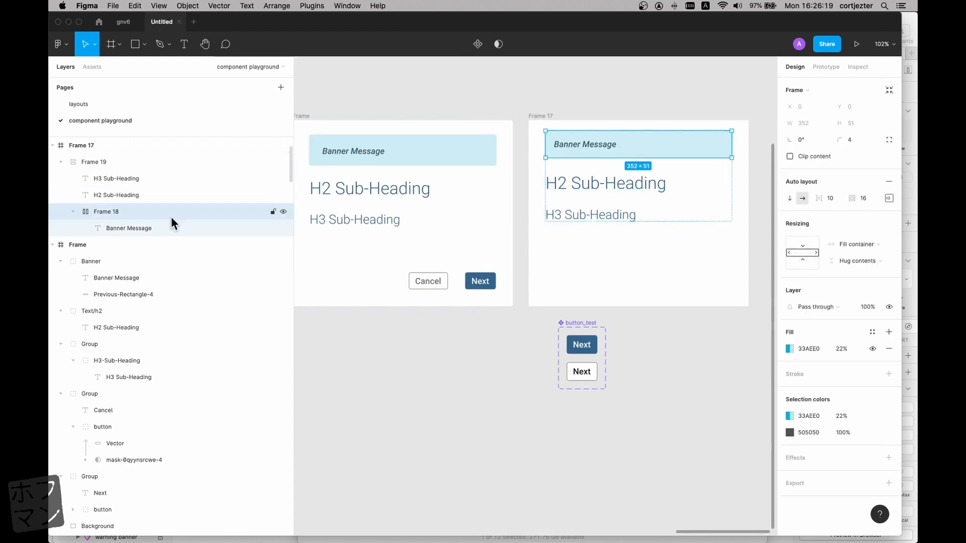
pyautogui.click(218, 199)
pyautogui.click(218, 210)
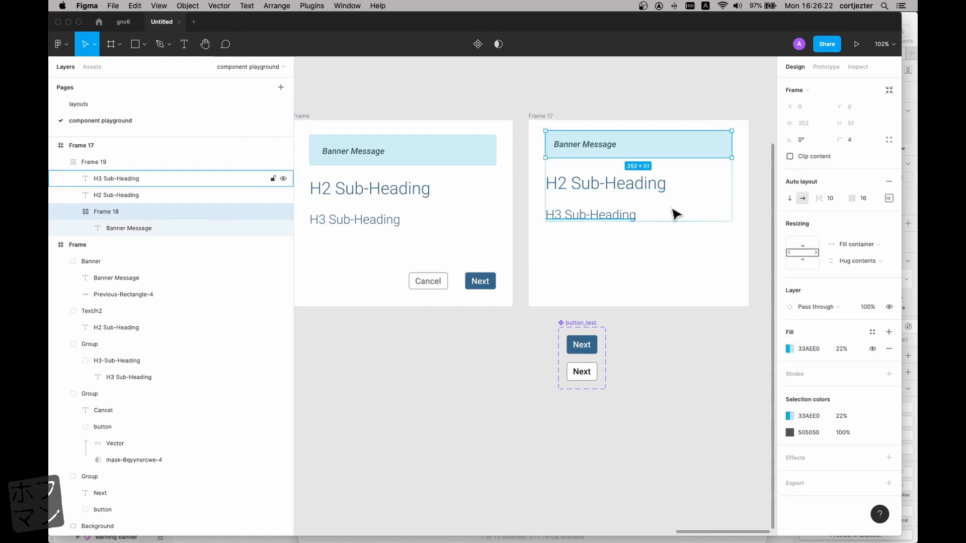
pyautogui.click(888, 199)
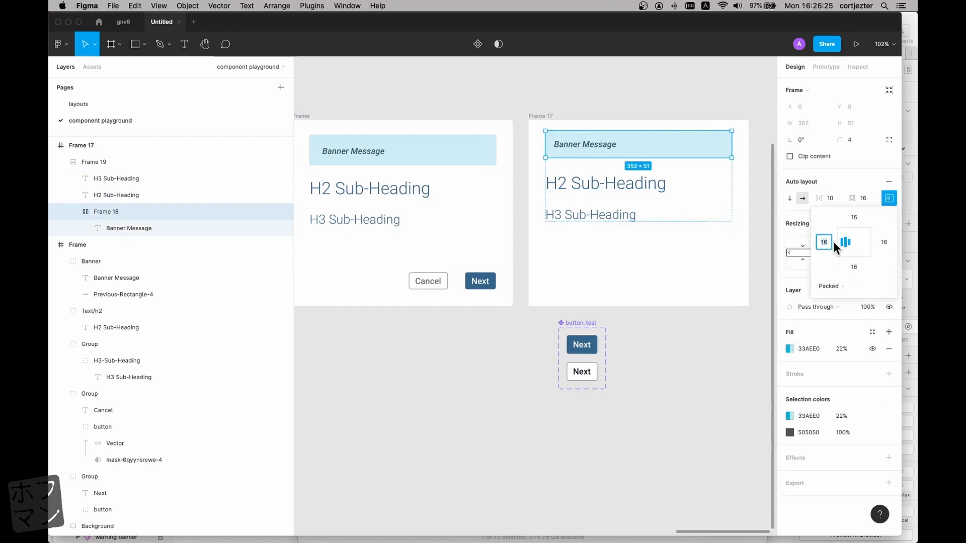
pyautogui.write('24')
pyautogui.press('Return')
pyautogui.press('Tab')
pyautogui.press('Tab')
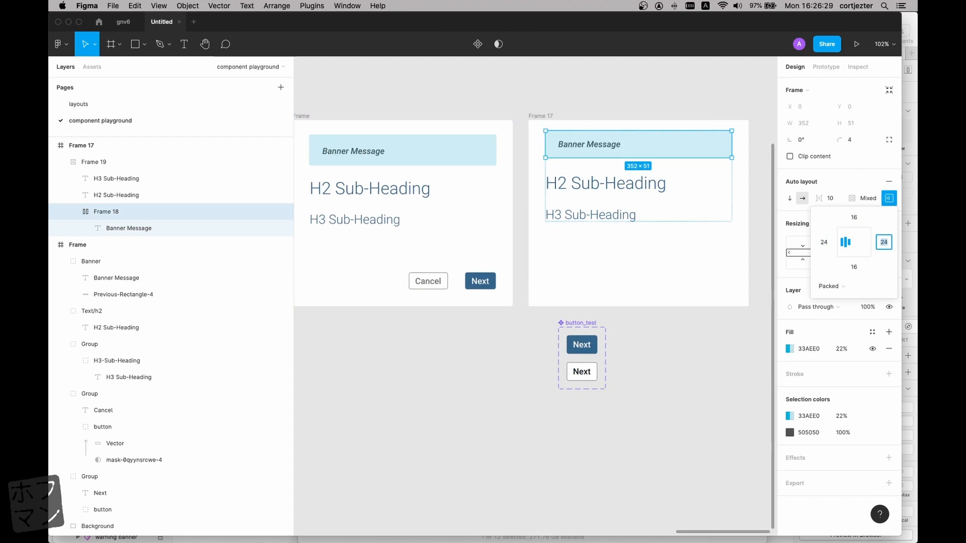
pyautogui.click(643, 98)
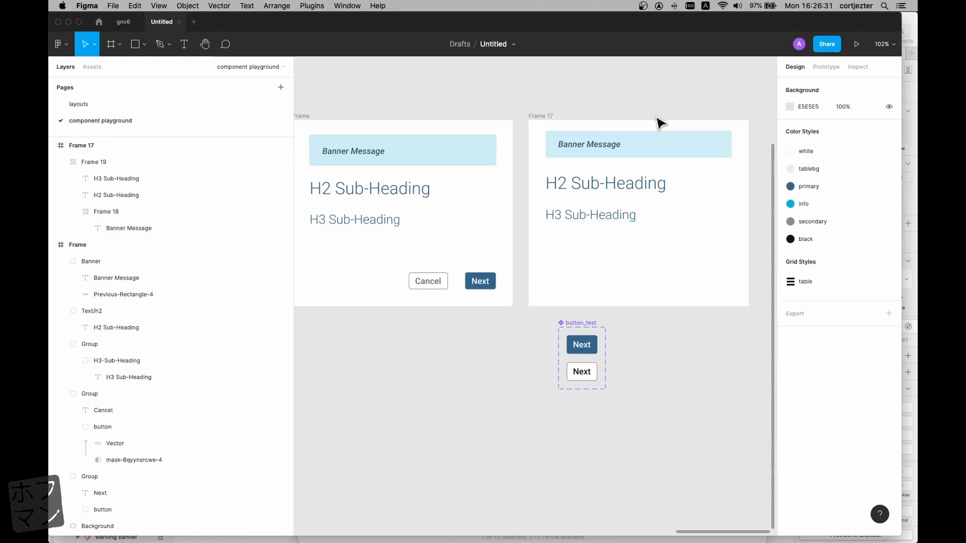
# - Place two instances of the button_test component side by side in the lower right area of Frame 17
pyautogui.hscroll(-2, 604, 122)
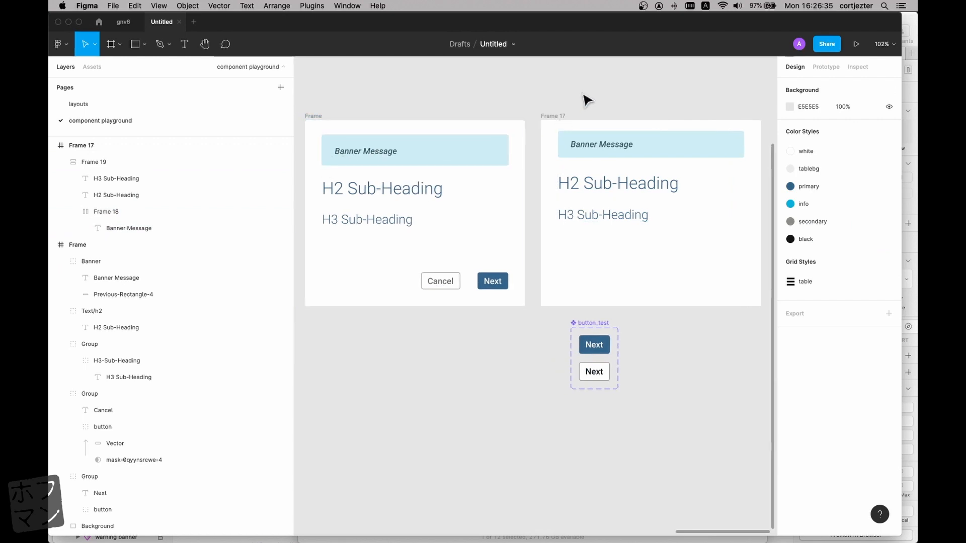
pyautogui.hscroll(3, 587, 118)
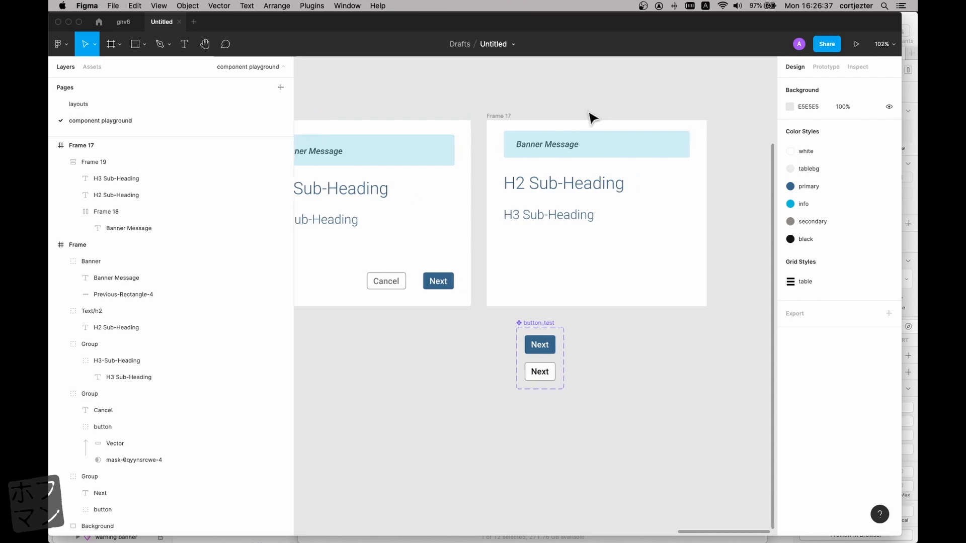
pyautogui.scroll(-1, 581, 255)
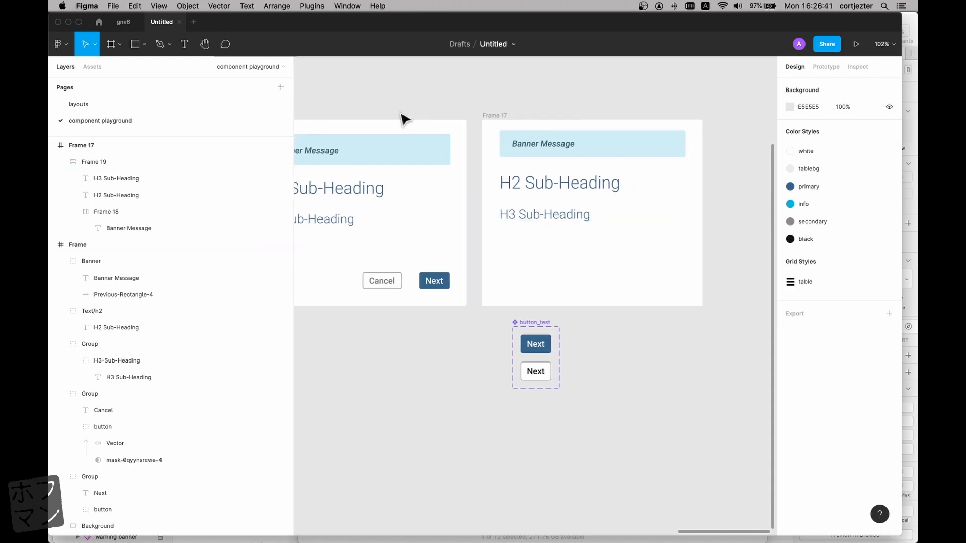
pyautogui.click(92, 67)
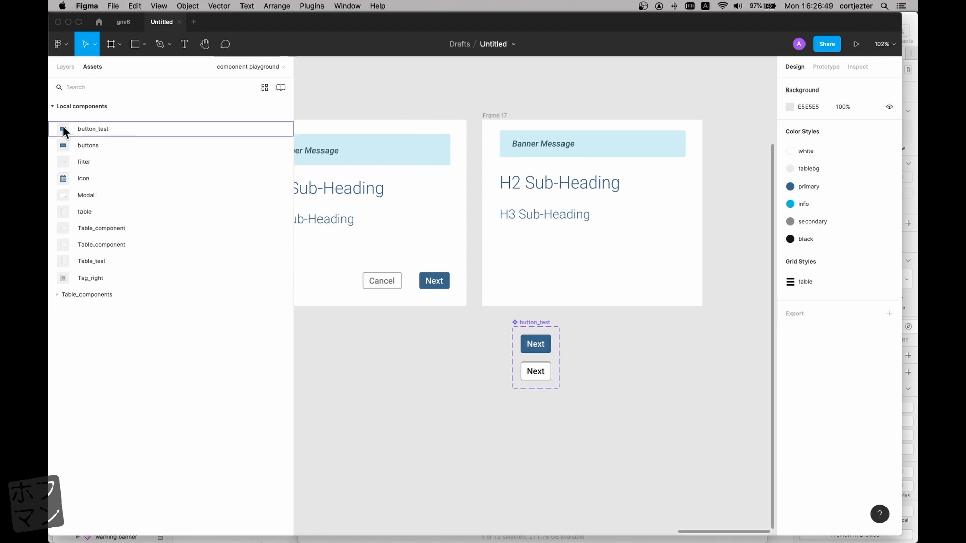
pyautogui.moveTo(63, 128); pyautogui.dragTo(578, 282)
pyautogui.scroll(5, 669, 283)
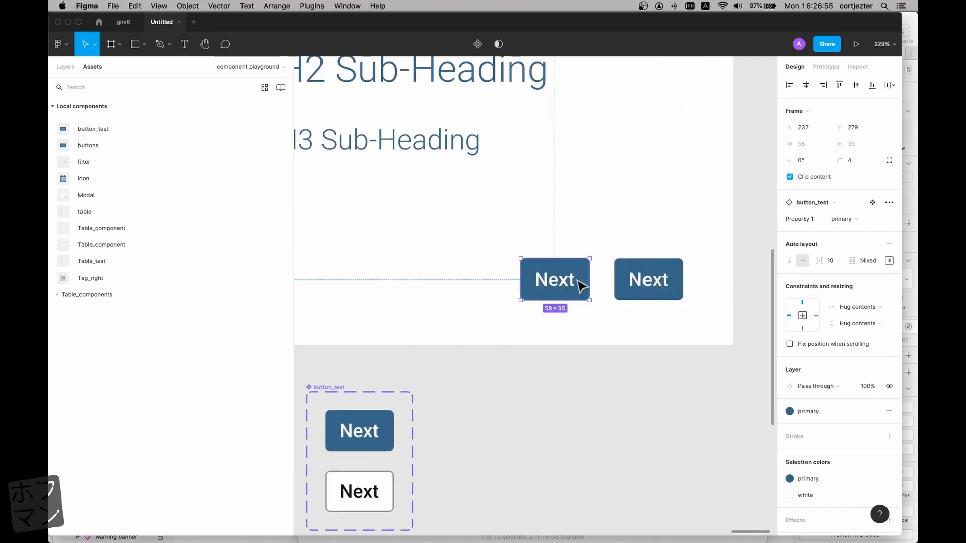
# - Switch the left button instance to the secondary variant and change its label to Cancel
pyautogui.click(840, 220)
pyautogui.click(845, 203)
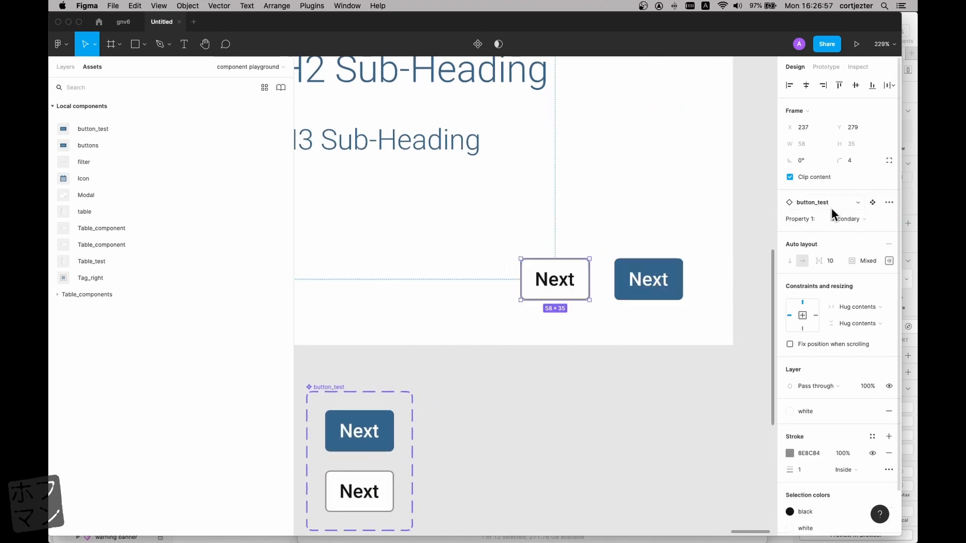
pyautogui.doubleClick(559, 283)
pyautogui.doubleClick(563, 280)
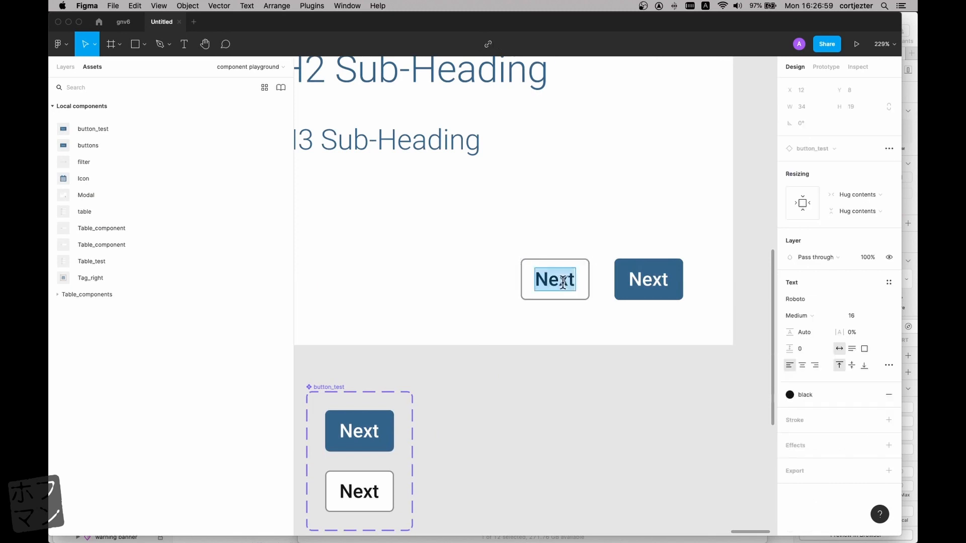
pyautogui.write('Cace')
pyautogui.press('BackSpace')
pyautogui.press('BackSpace')
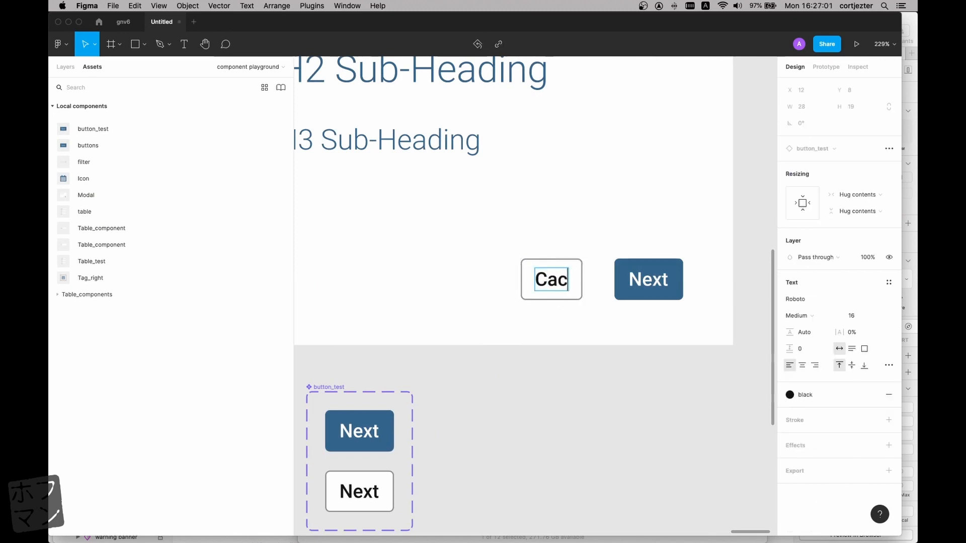
pyautogui.write('ncel')
pyautogui.press('Escape')
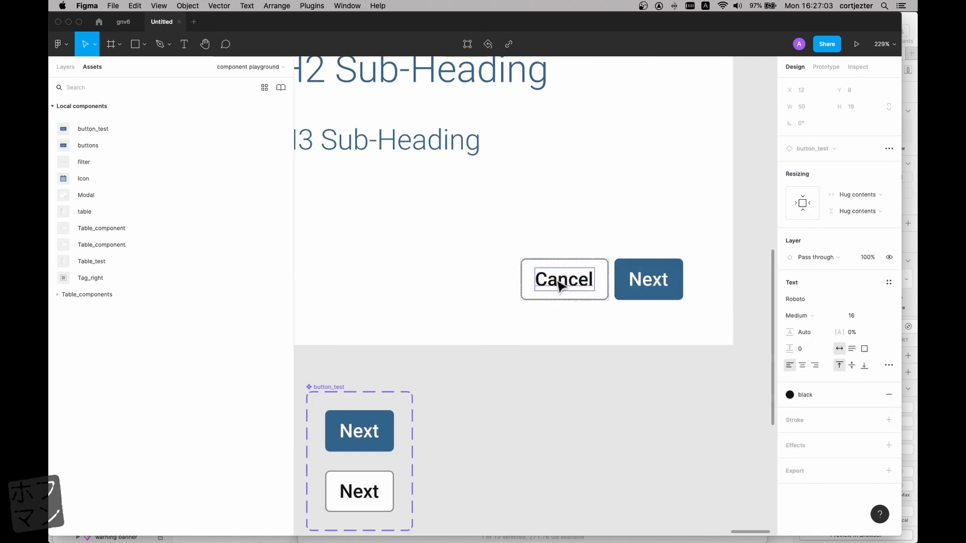
# - Space the Cancel button 28 from the Next button and shift both so they align with the banner's right edge
pyautogui.moveTo(560, 280); pyautogui.dragTo(538, 287)
pyautogui.click(647, 286)
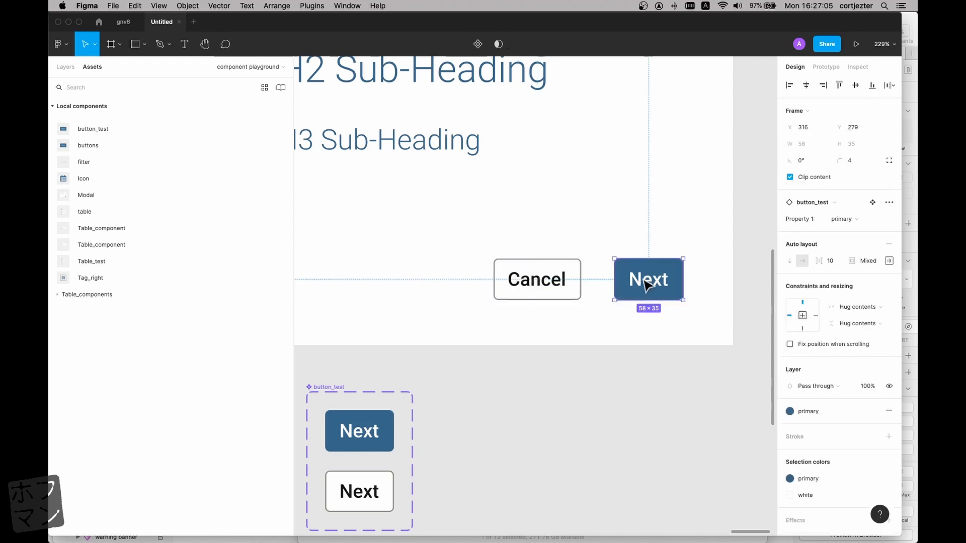
pyautogui.scroll(-5, 648, 285)
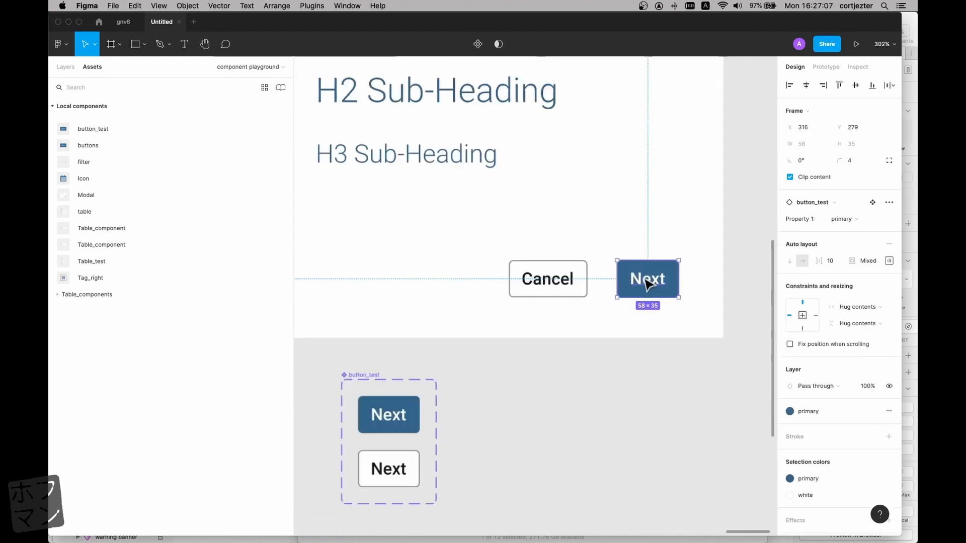
pyautogui.scroll(3, 644, 282)
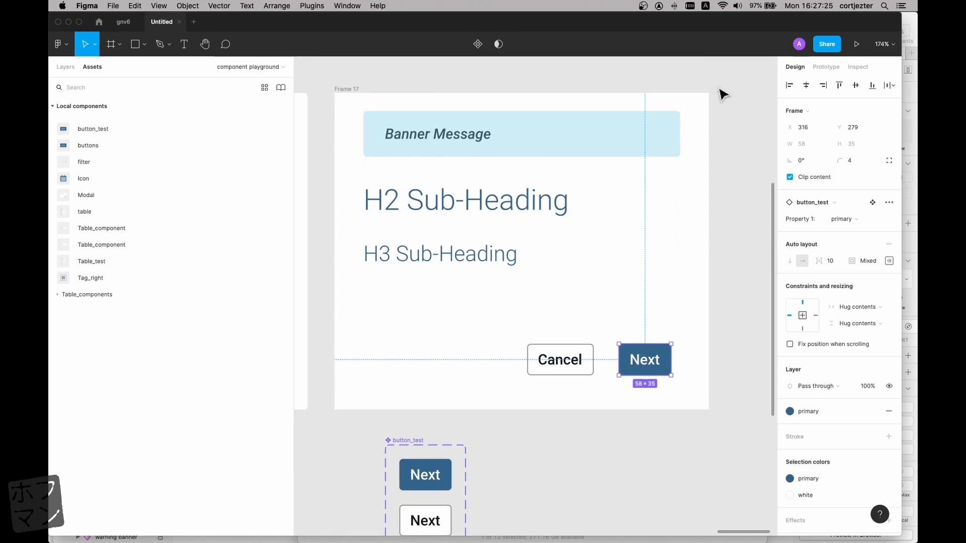
pyautogui.click(579, 363)
pyautogui.keyDown('shift'); pyautogui.click(628, 364); pyautogui.keyUp('shift')
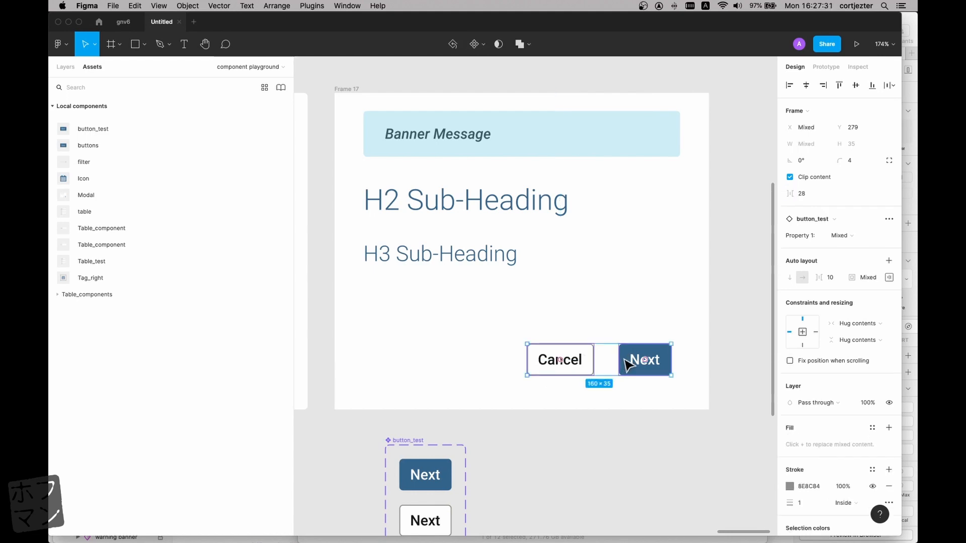
pyautogui.moveTo(627, 364); pyautogui.dragTo(636, 364)
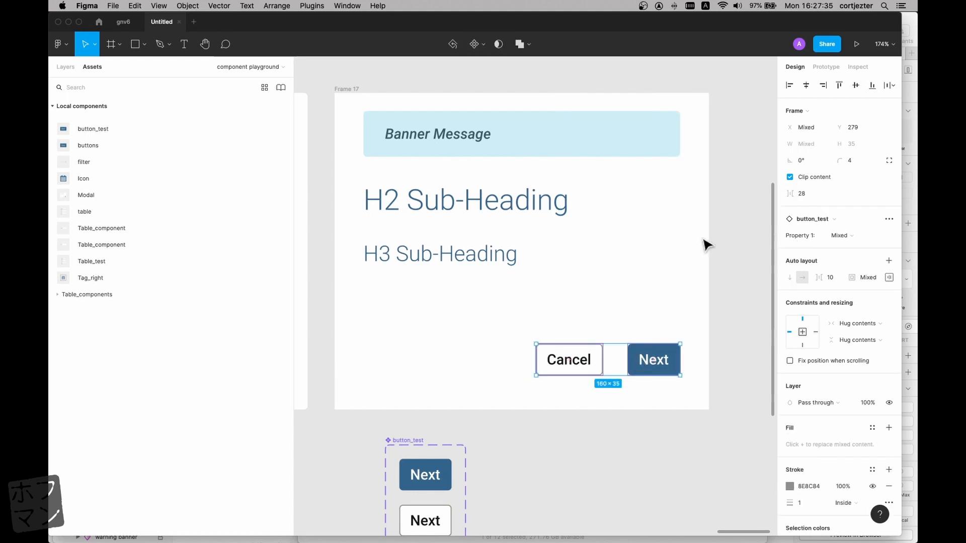
# - Wrap the Cancel and Next buttons in a horizontal auto layout with spacing 32 and content aligned to the right centre
pyautogui.click(65, 69)
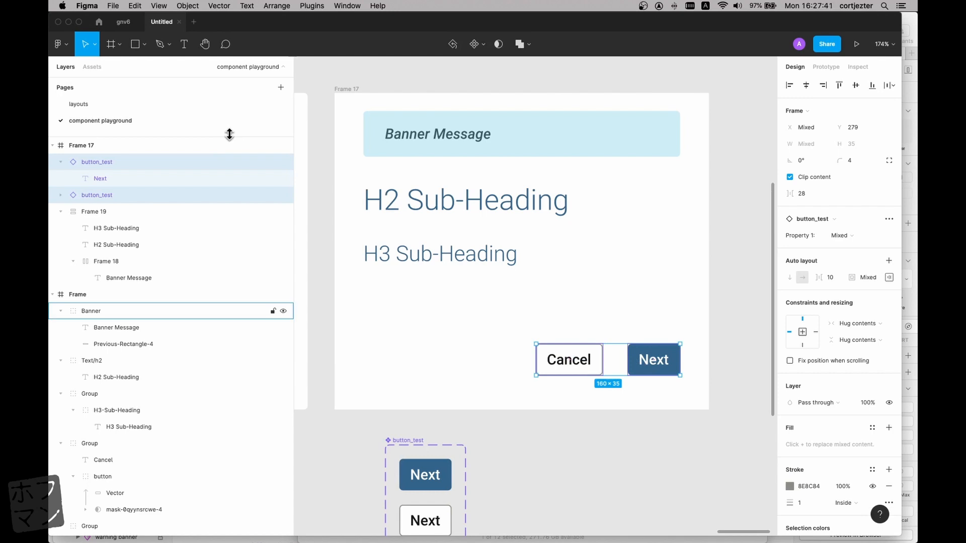
pyautogui.hotkey('shift', 'a')
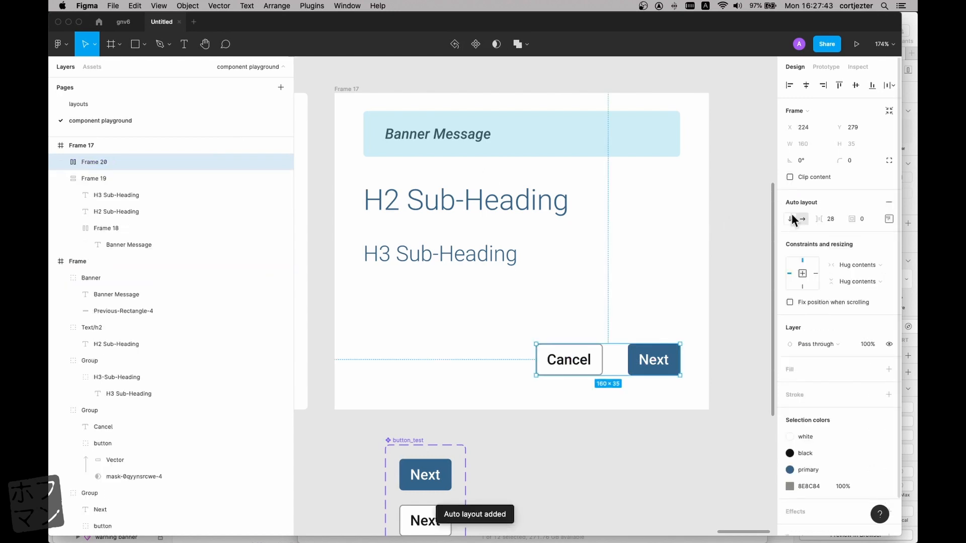
pyautogui.moveTo(819, 223); pyautogui.dragTo(826, 223)
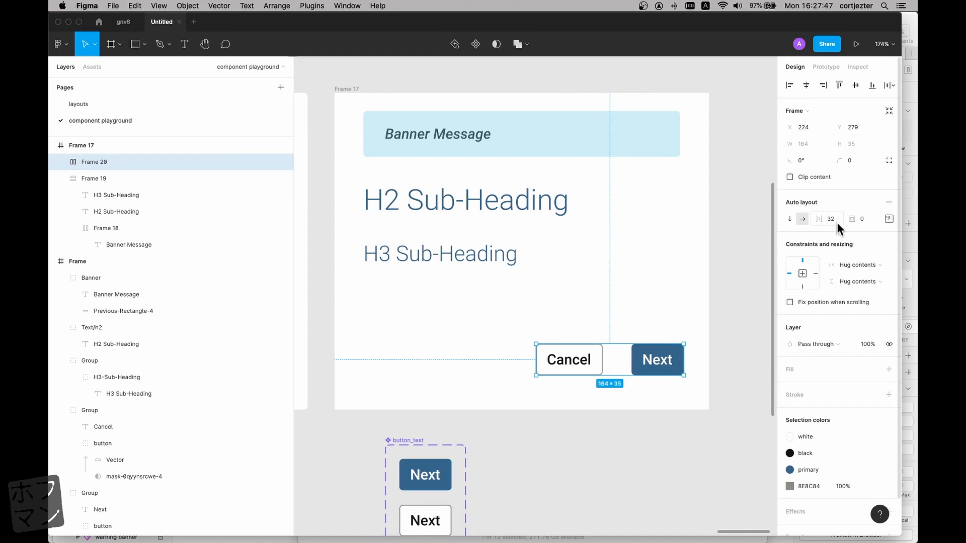
pyautogui.click(889, 220)
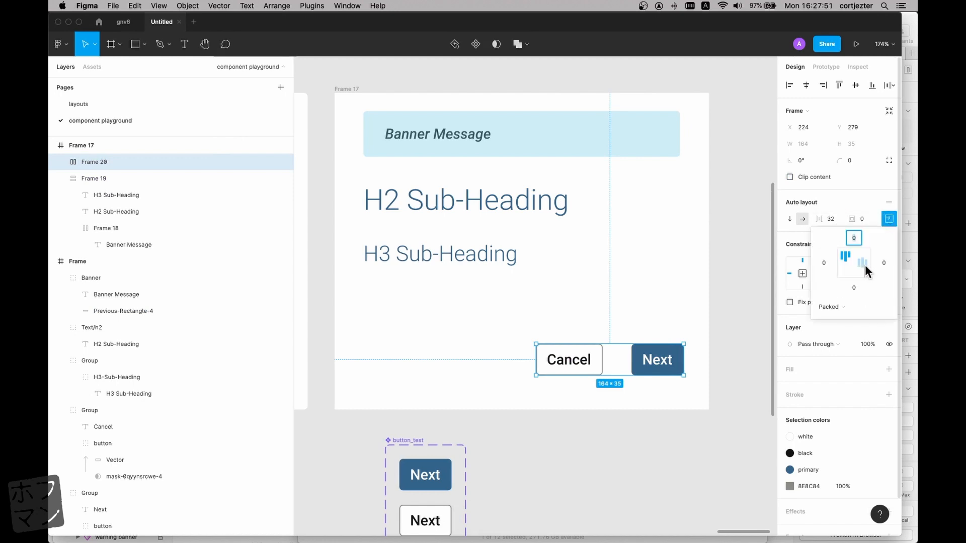
pyautogui.click(864, 264)
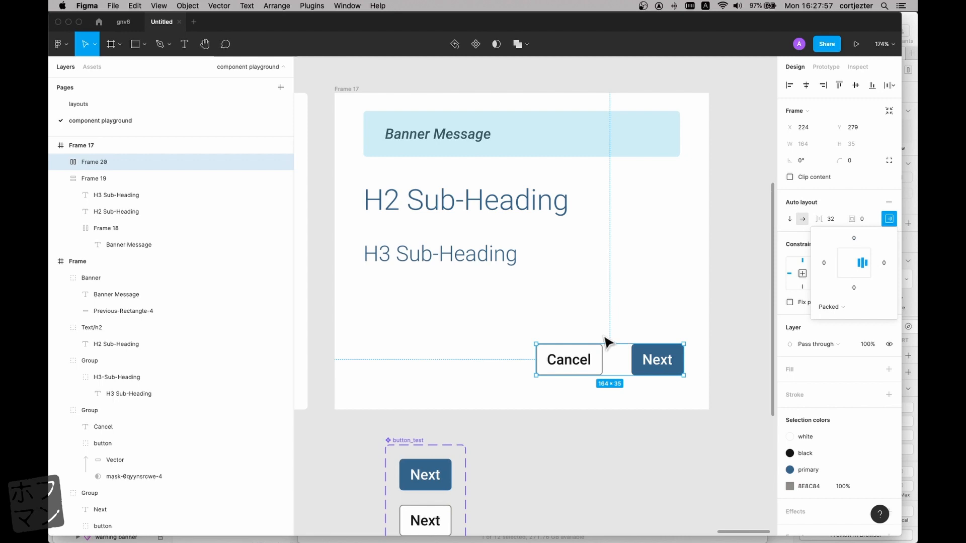
# - Move the button row (Frame 20) to X 220, Y 285 and constrain it to the right and bottom of Frame 17
pyautogui.click(718, 323)
pyautogui.click(664, 371)
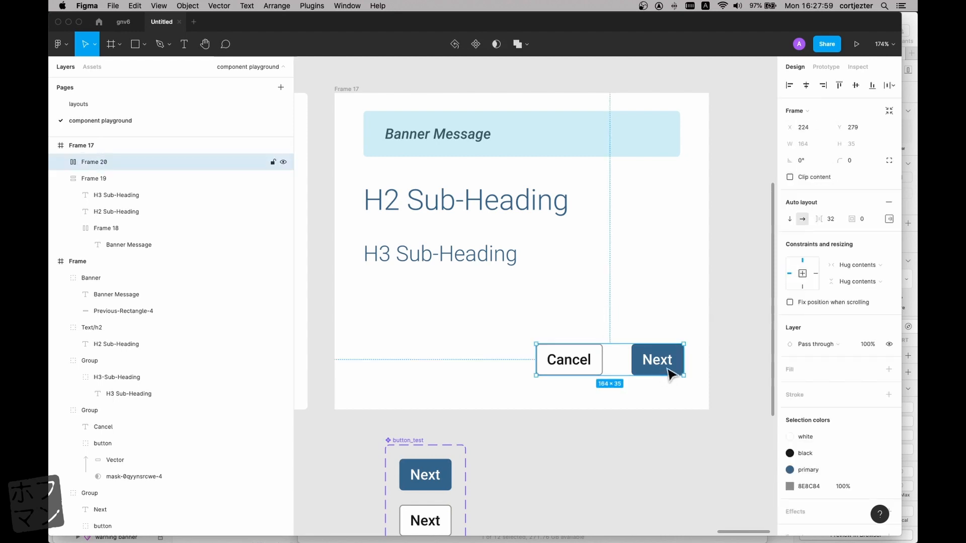
pyautogui.moveTo(663, 372); pyautogui.dragTo(687, 402)
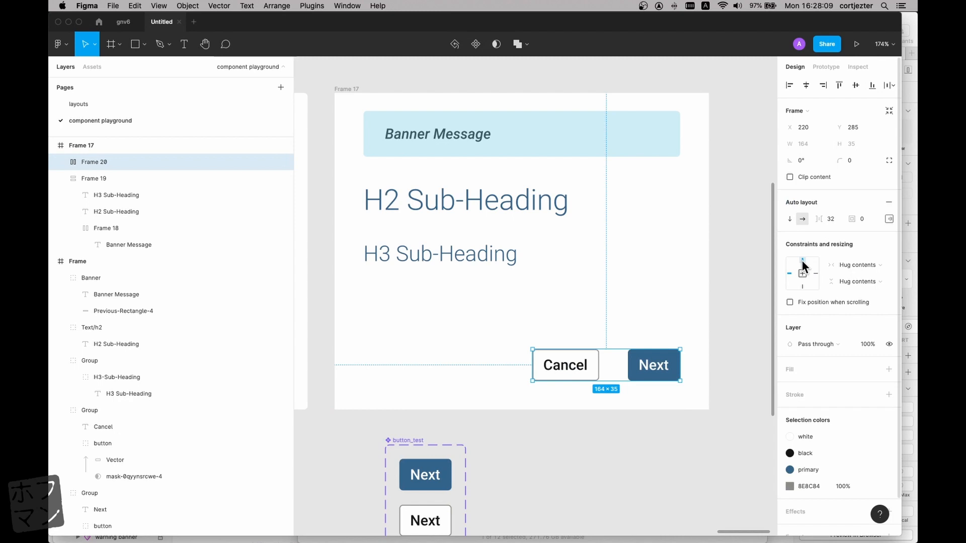
pyautogui.click(802, 286)
pyautogui.click(816, 273)
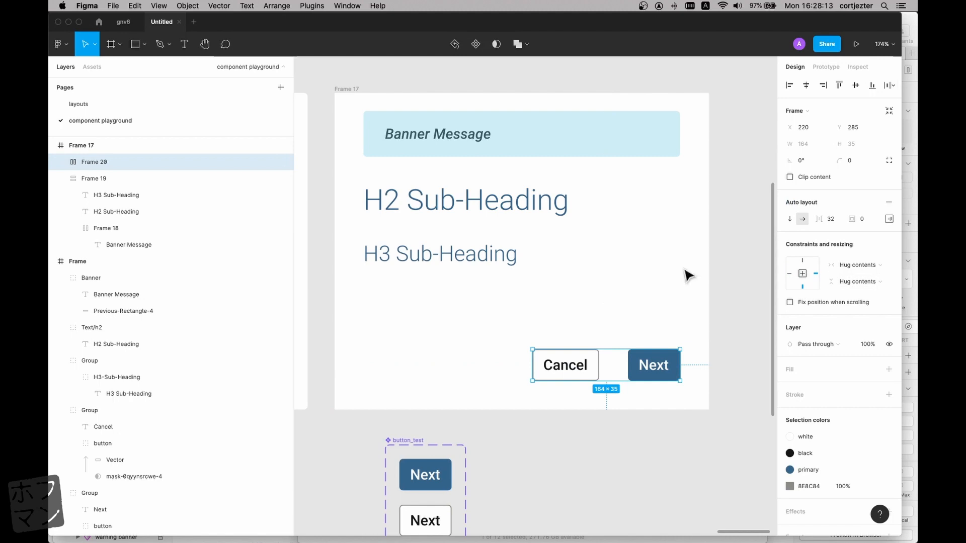
pyautogui.scroll(3, 651, 233)
pyautogui.scroll(-5, 650, 231)
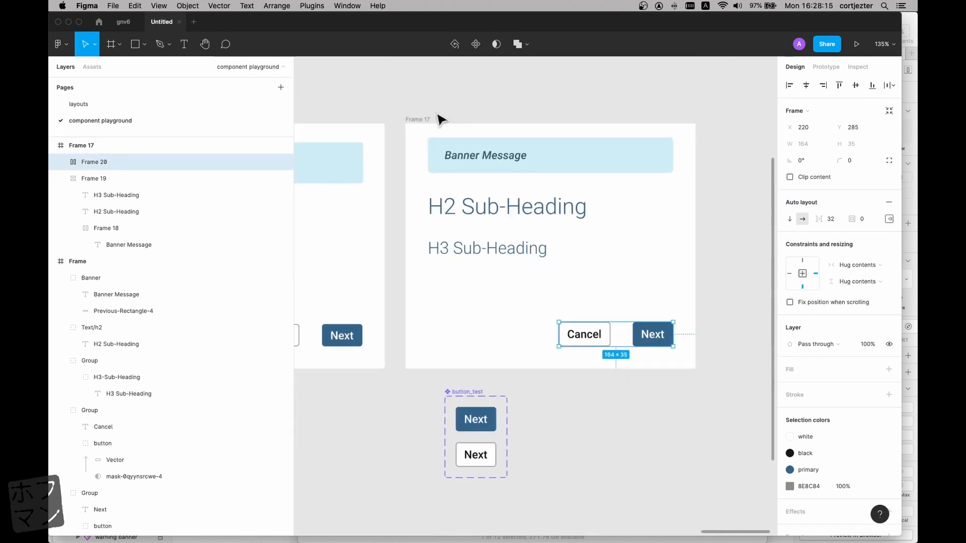
# - Test the constraints by widening Frame 17 to 500, and undo the resize
pyautogui.hscroll(1, 439, 121)
pyautogui.click(394, 120)
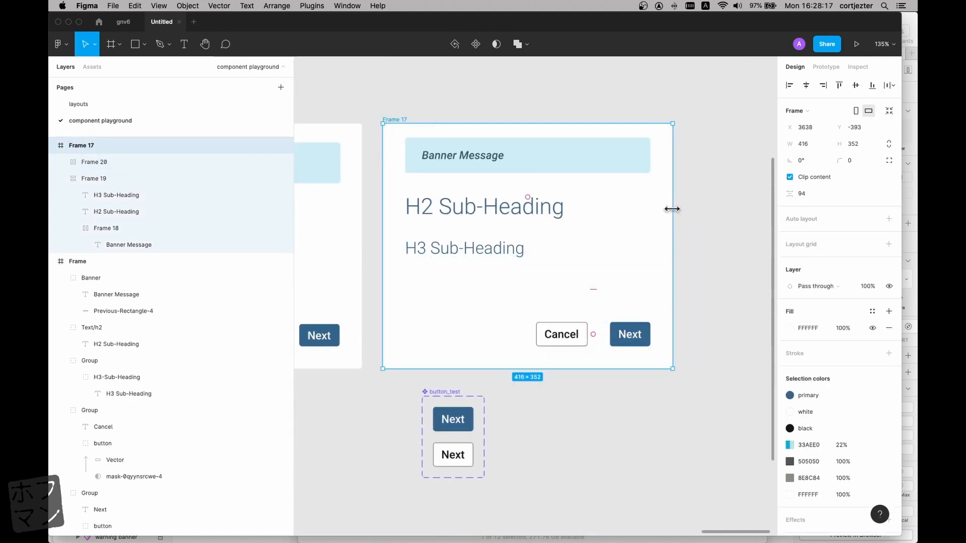
pyautogui.moveTo(672, 209); pyautogui.dragTo(731, 213)
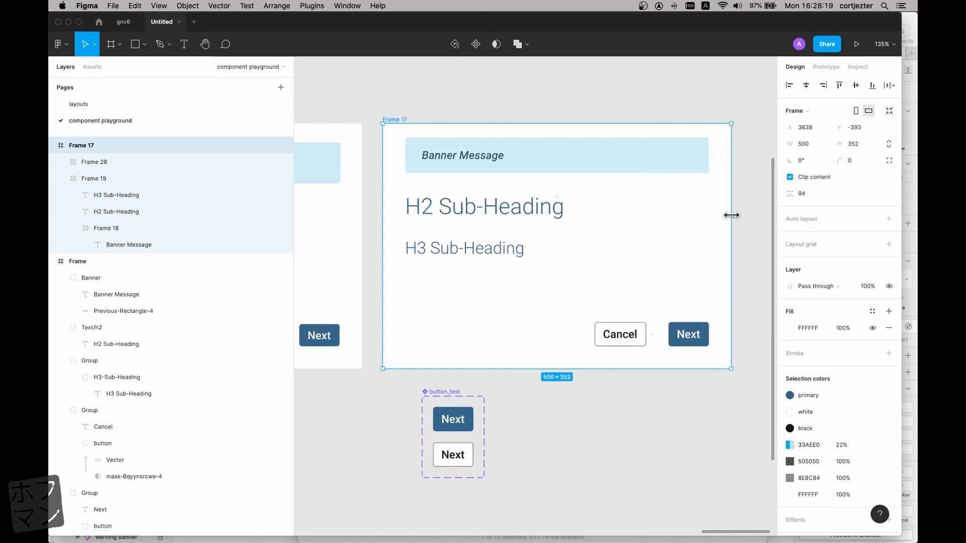
pyautogui.press('super+z')
# - Change the label of the Next button in Frame 17 to Submit
pyautogui.doubleClick(637, 336)
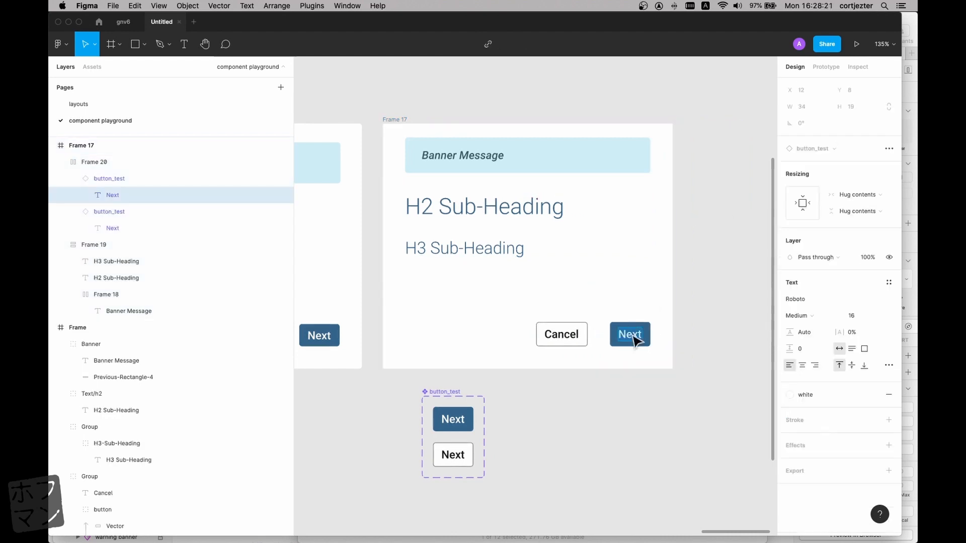
pyautogui.write('Submit')
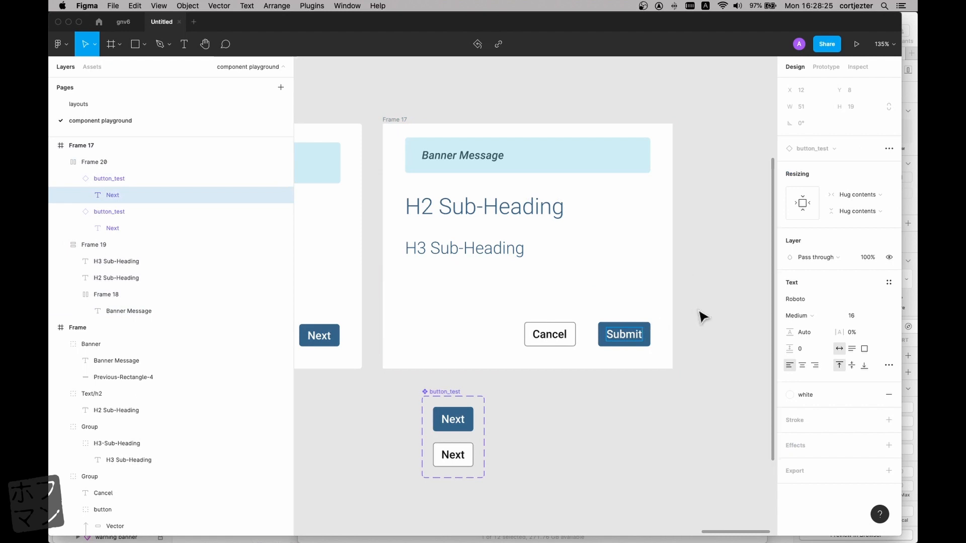
pyautogui.press('Escape')
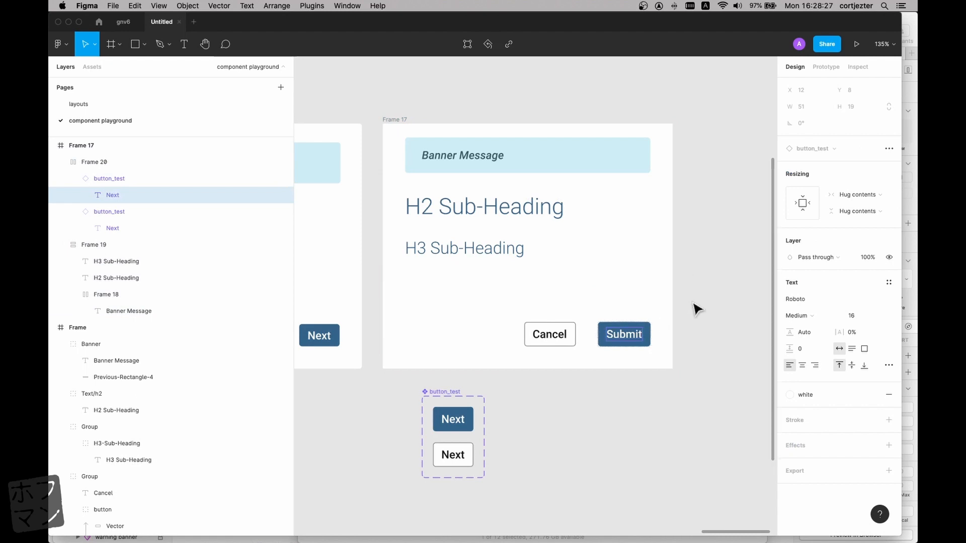
# - Compare the layout of the imported modal with the rebuilt modal in Frame 17
pyautogui.scroll(-3, 697, 308)
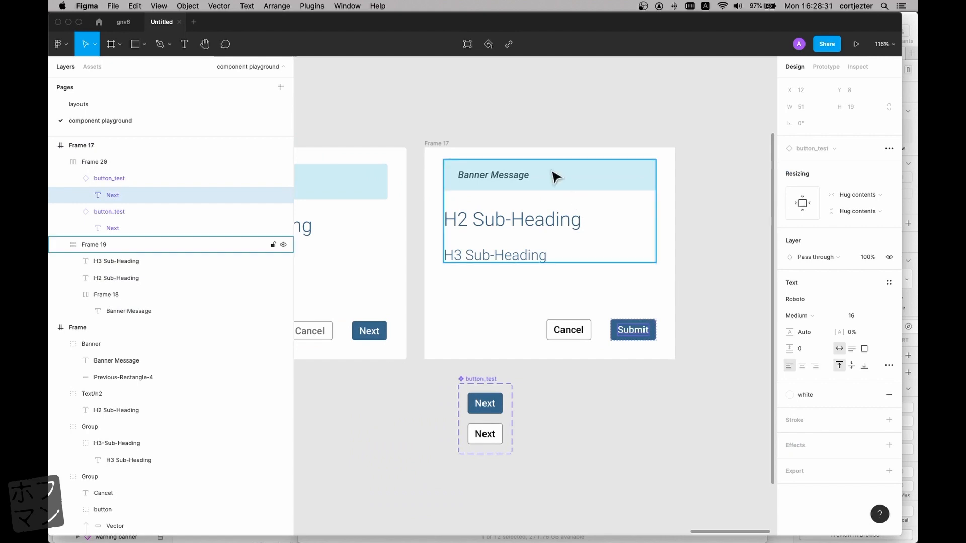
pyautogui.hscroll(-5, 465, 176)
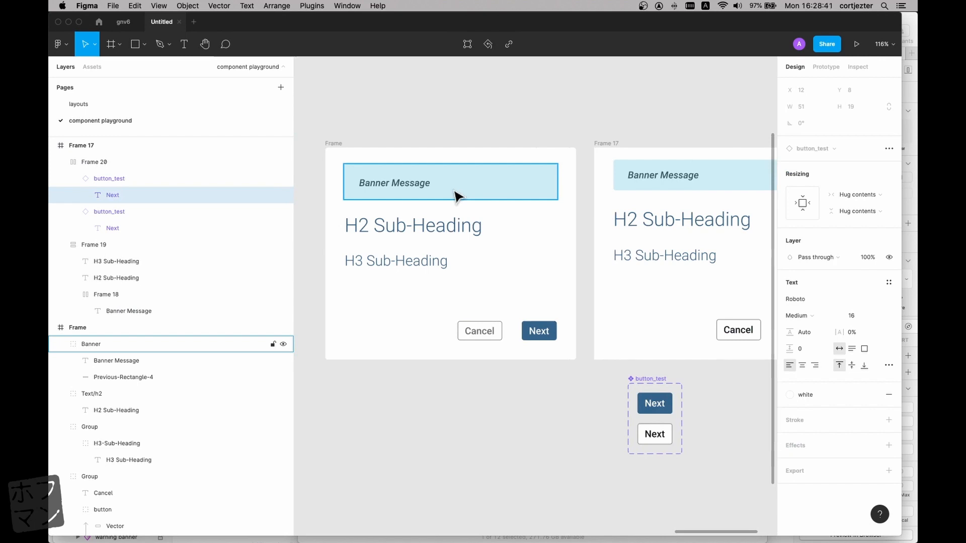
pyautogui.hscroll(5, 470, 189)
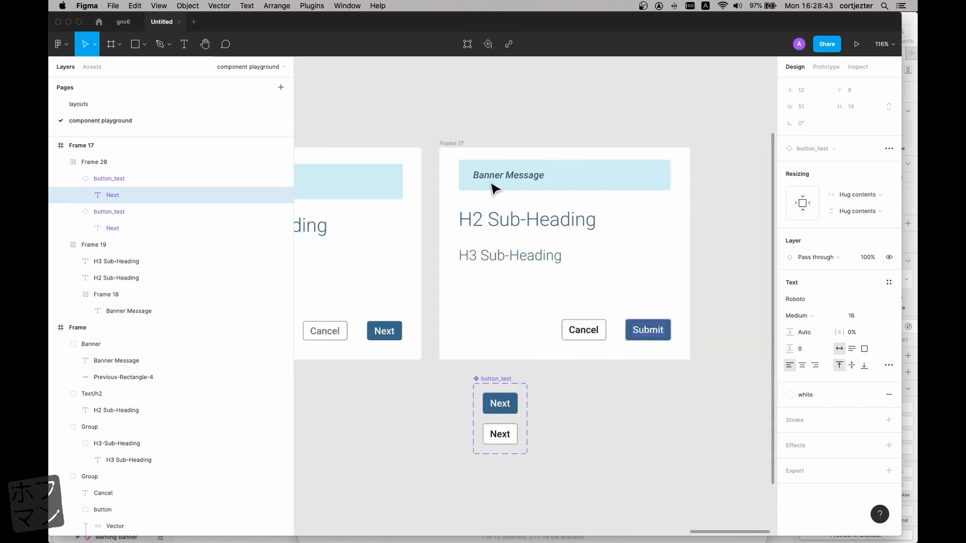
pyautogui.scroll(2, 556, 216)
pyautogui.scroll(3, 555, 216)
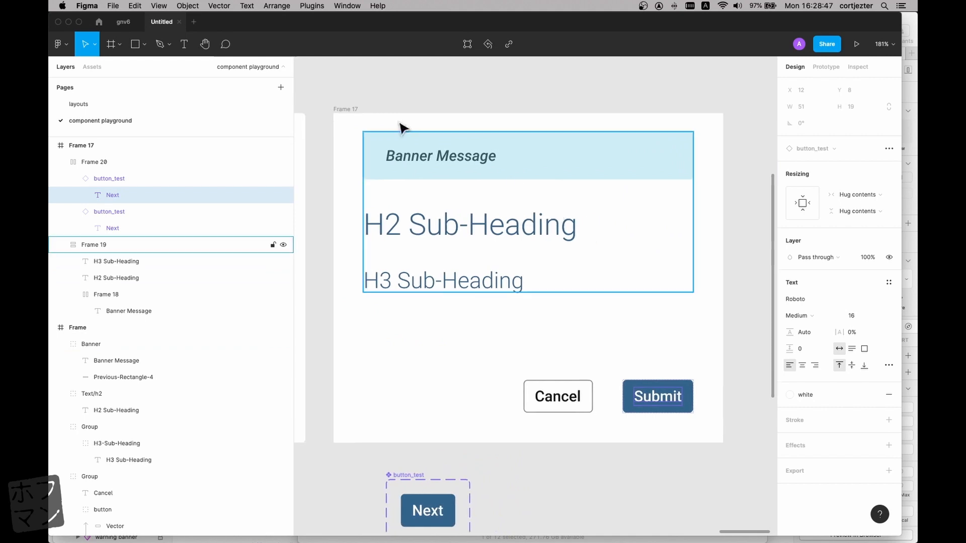
pyautogui.click(351, 111)
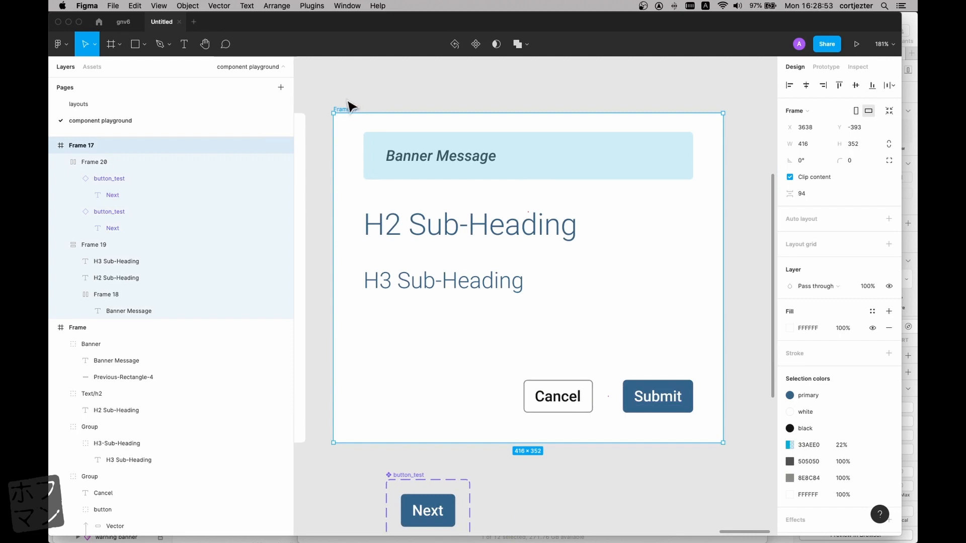
pyautogui.scroll(-3, 393, 108)
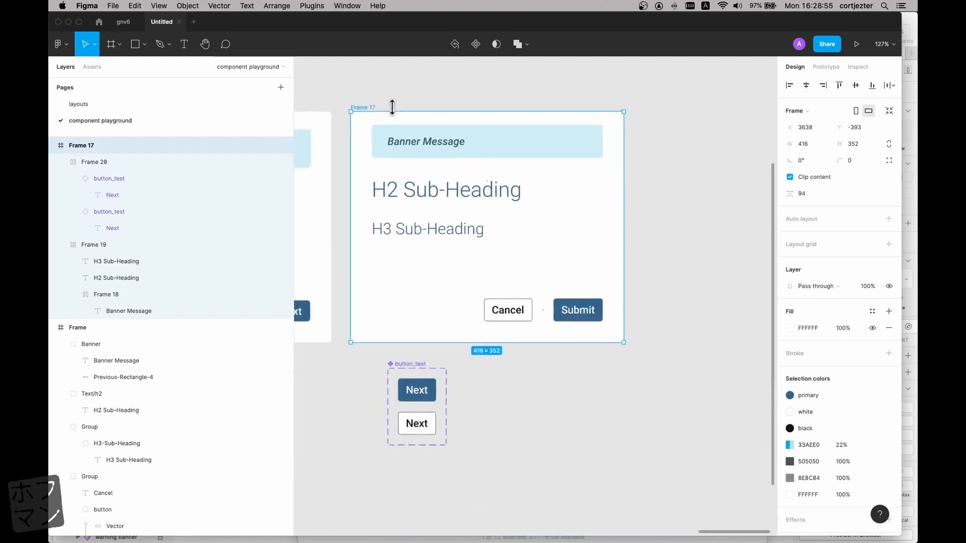
pyautogui.scroll(3, 393, 108)
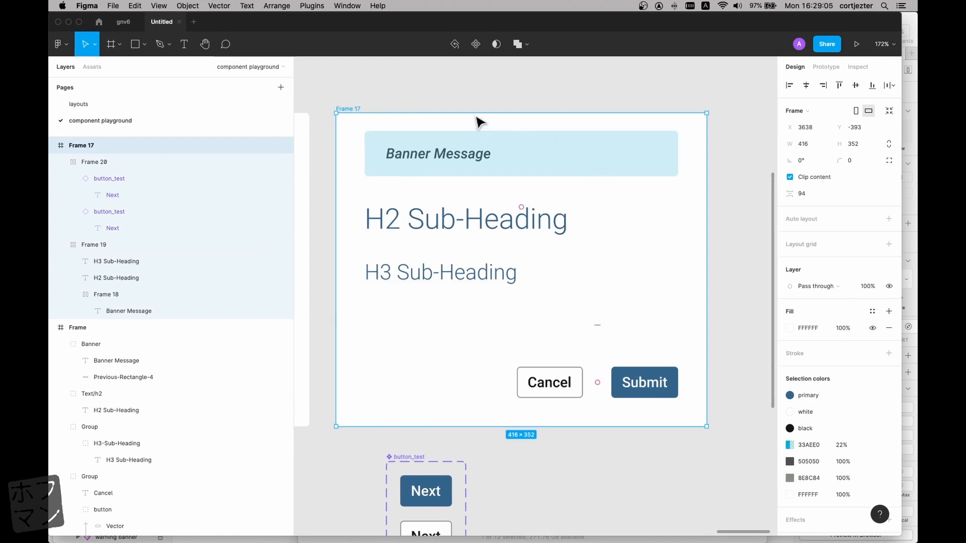
# - Turn Frame 17 into a component and rename it Modal_test/main
pyautogui.click(419, 94)
pyautogui.click(355, 108)
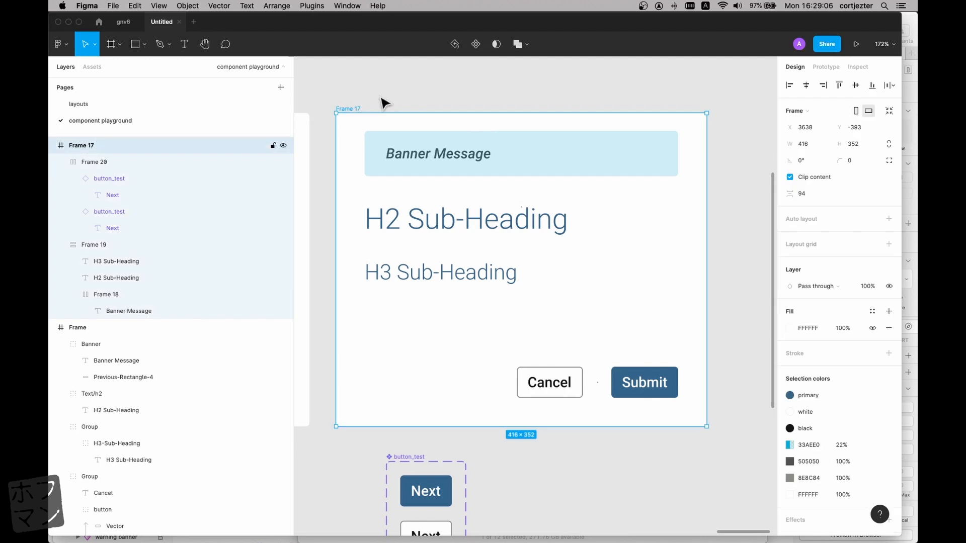
pyautogui.click(476, 44)
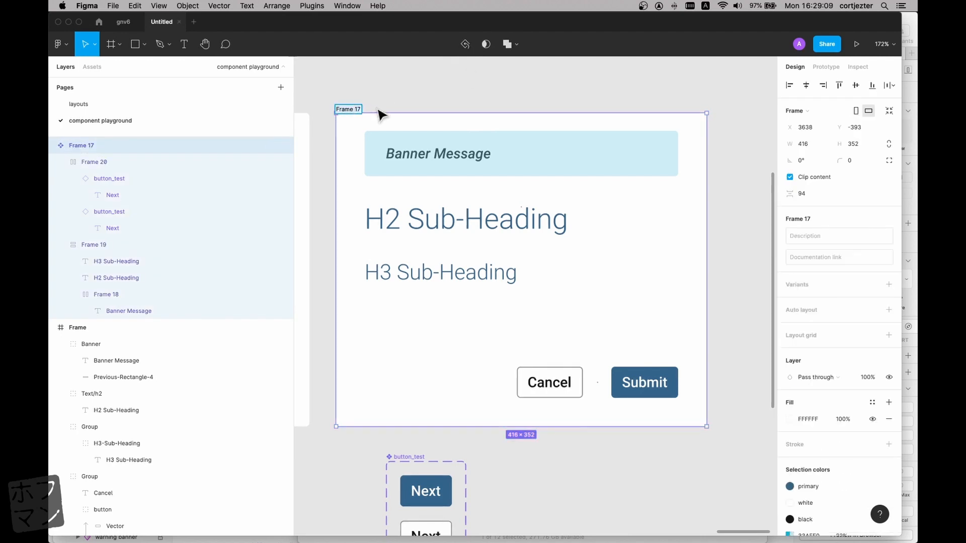
pyautogui.press('super+r')
pyautogui.write('Modal_test/main')
pyautogui.press('Return')
pyautogui.click(446, 87)
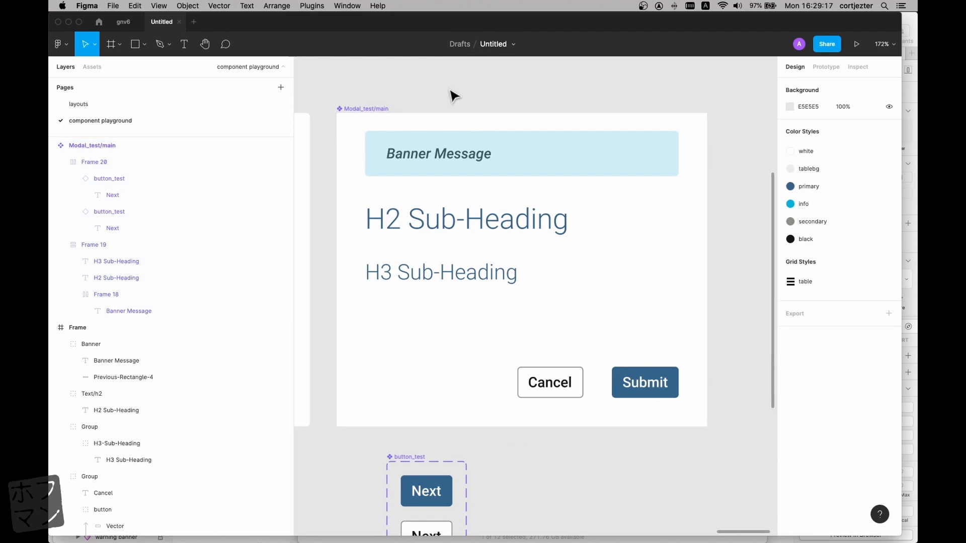
# - Add a layout grid to the Modal_test/main component and change its type to Columns
pyautogui.scroll(2, 491, 190)
pyautogui.scroll(-1, 491, 190)
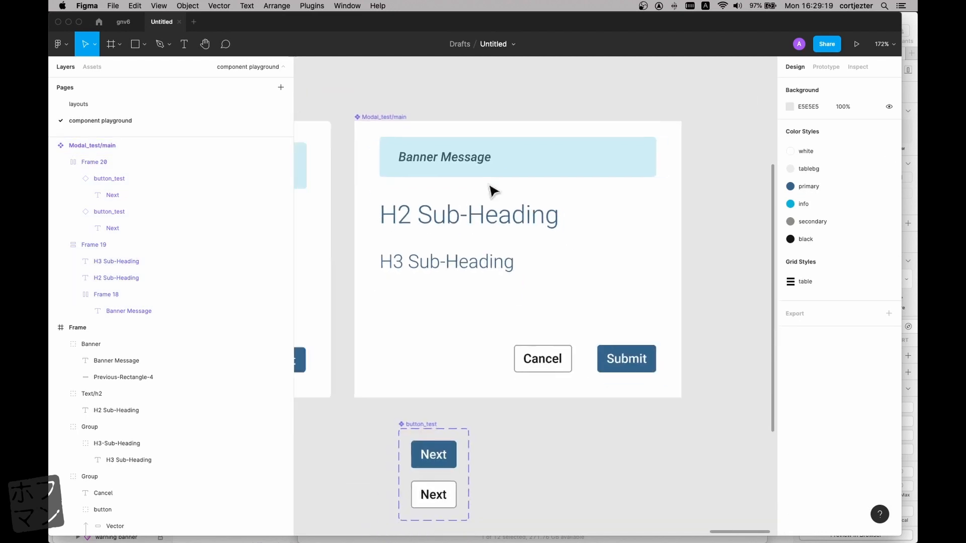
pyautogui.click(371, 121)
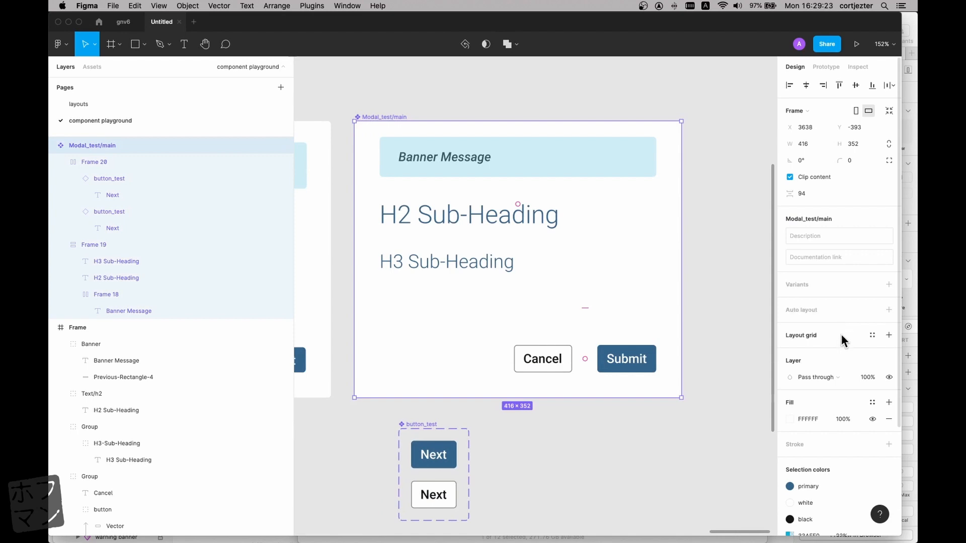
pyautogui.click(888, 335)
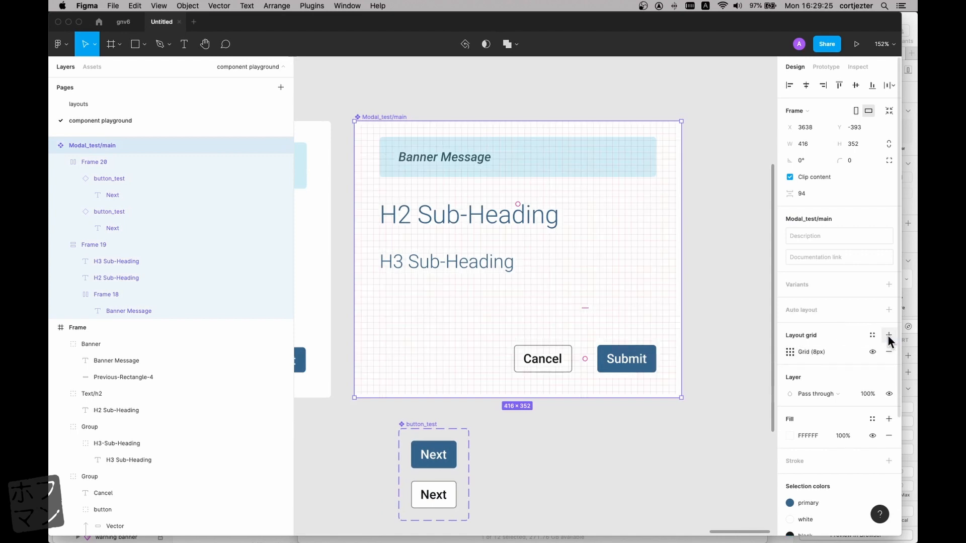
pyautogui.click(791, 352)
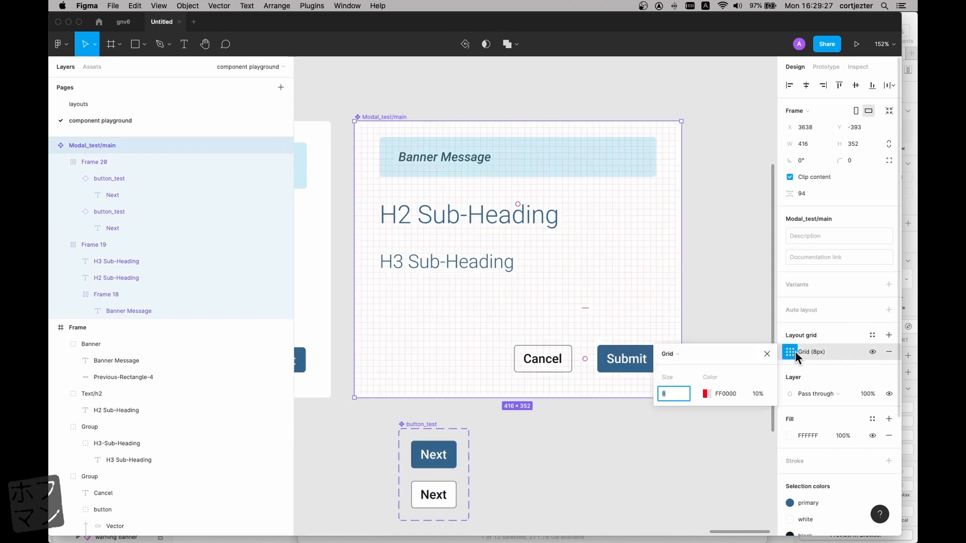
pyautogui.click(678, 355)
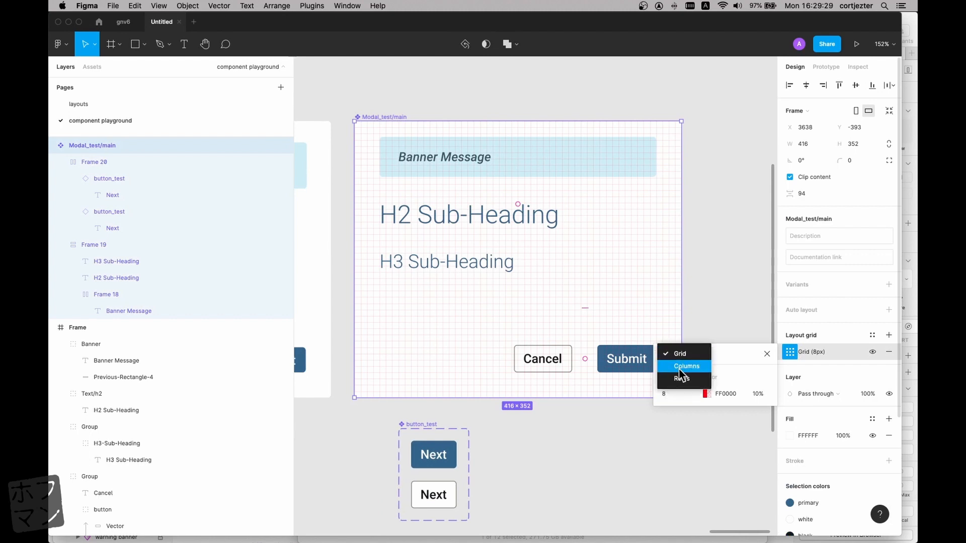
pyautogui.click(678, 370)
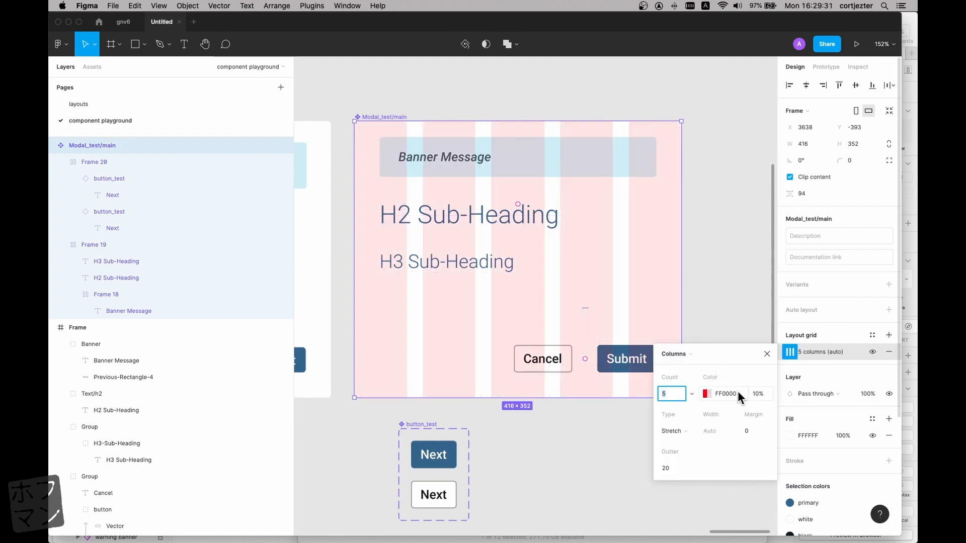
# - Set the column grid's color to grey 797979 at 8% opacity
pyautogui.click(706, 394)
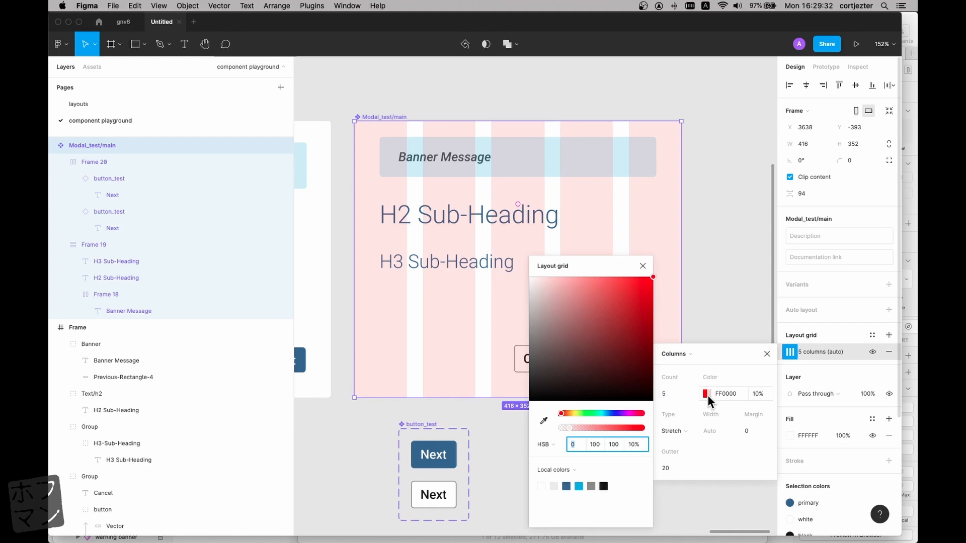
pyautogui.click(768, 394)
pyautogui.write('8')
pyautogui.press('Return')
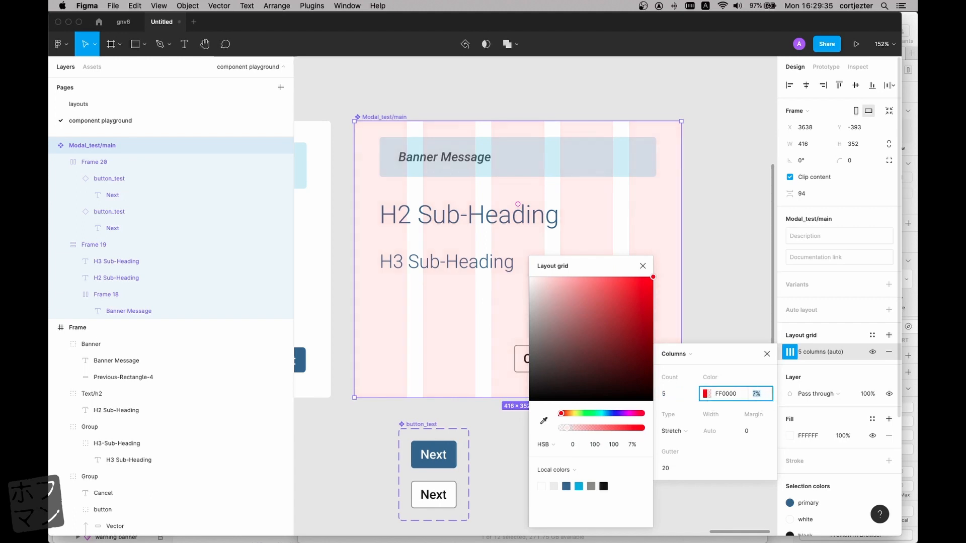
pyautogui.click(530, 327)
pyautogui.moveTo(531, 328); pyautogui.dragTo(528, 342)
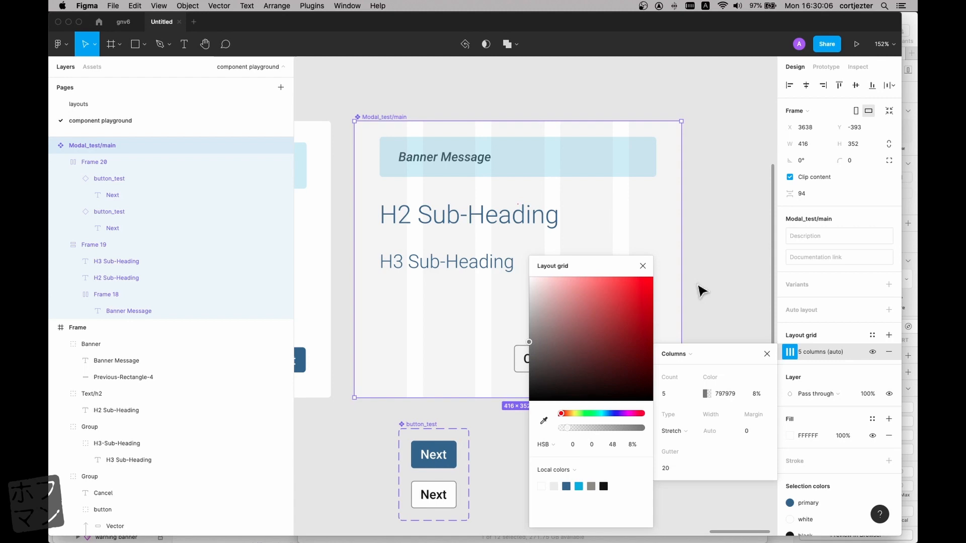
# - Set the grid to 4 columns of type Left, trying a column width of 32 before using 64
pyautogui.click(672, 395)
pyautogui.press('Down')
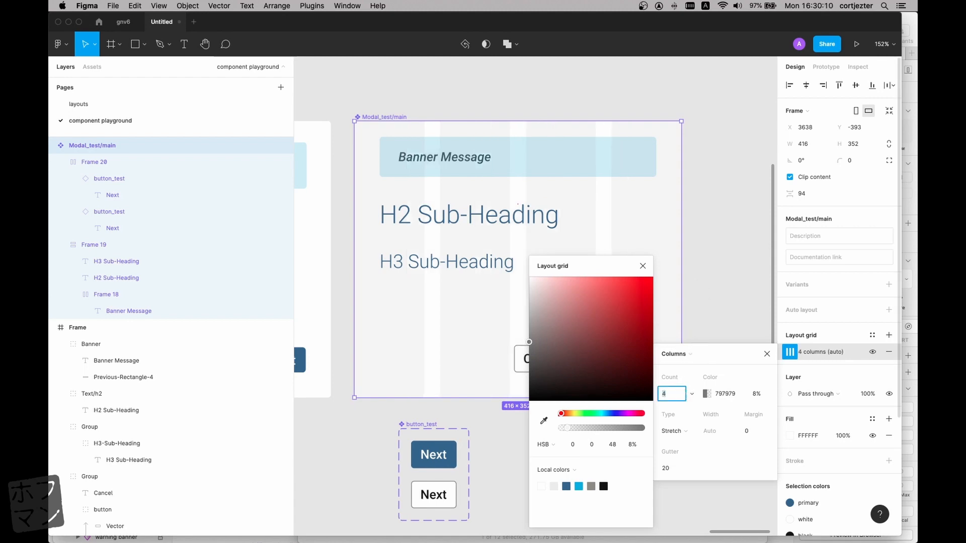
pyautogui.click(683, 432)
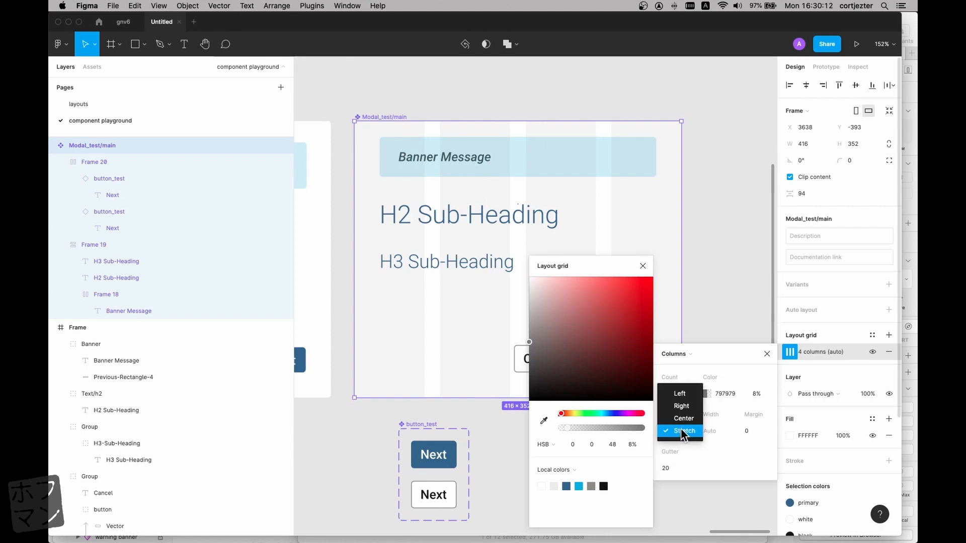
pyautogui.click(680, 394)
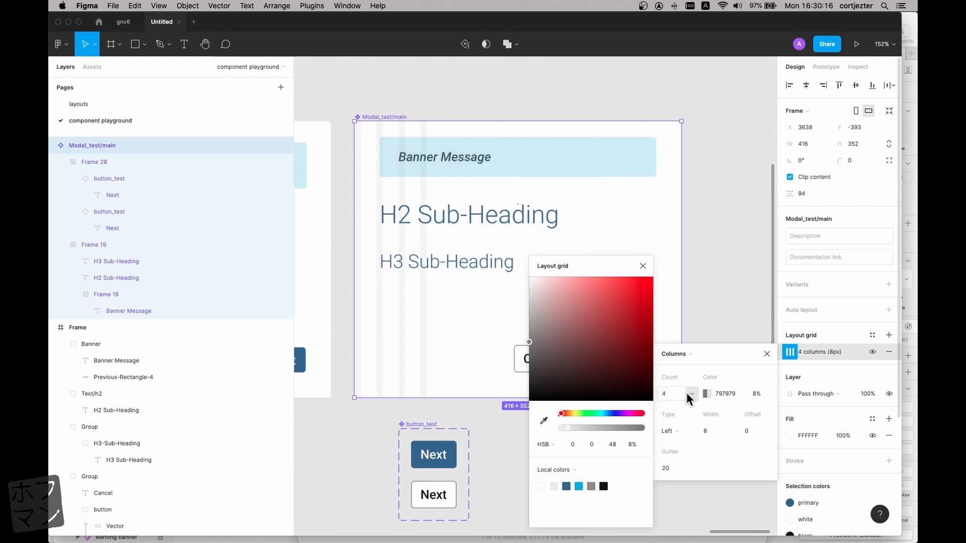
pyautogui.click(719, 433)
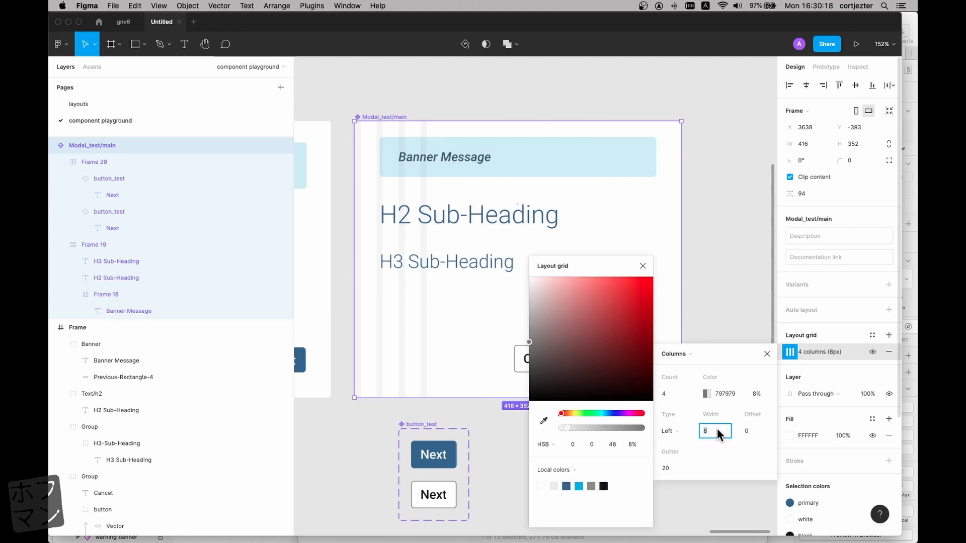
pyautogui.write('32')
pyautogui.press('Return')
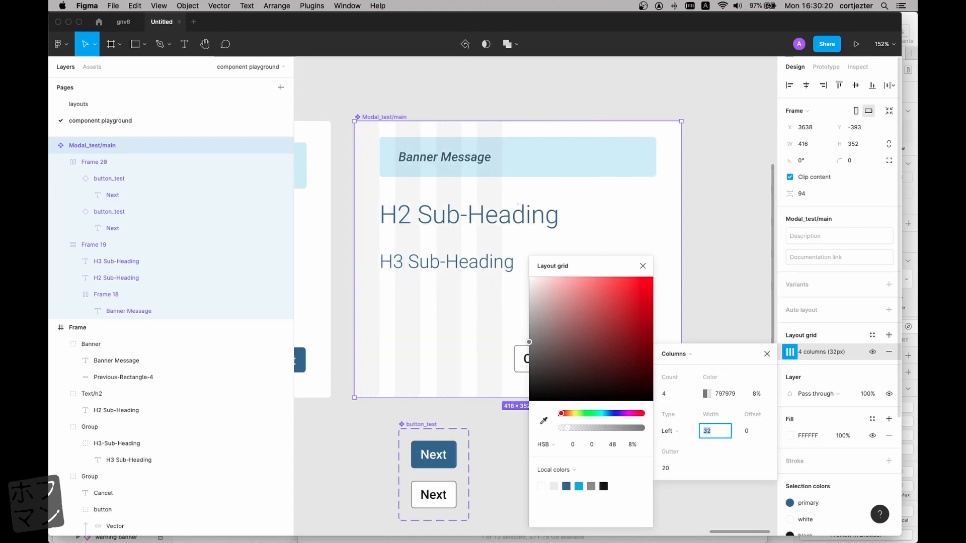
pyautogui.write('64')
pyautogui.press('Return')
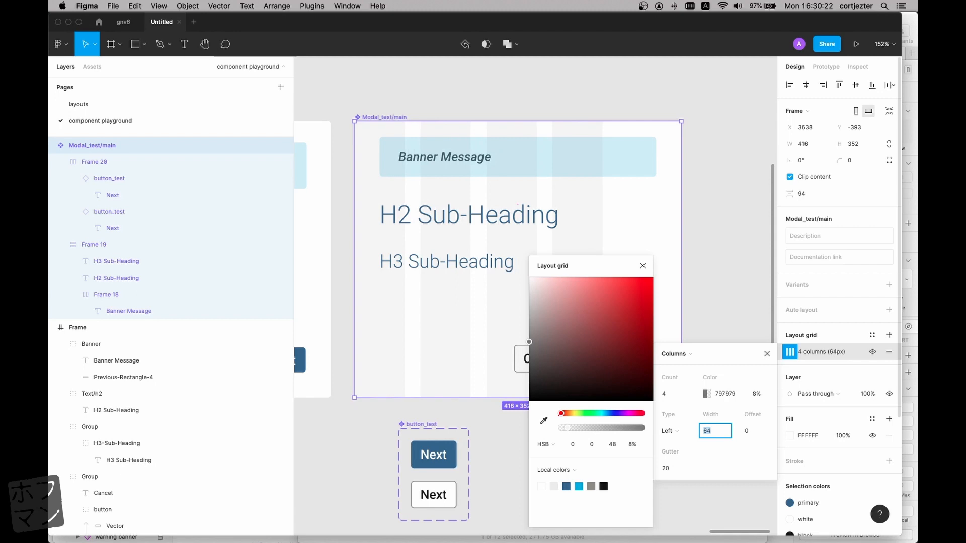
# - Set the column gutter to 32 after trying 28 and 36
pyautogui.click(672, 467)
pyautogui.write('28')
pyautogui.press('Return')
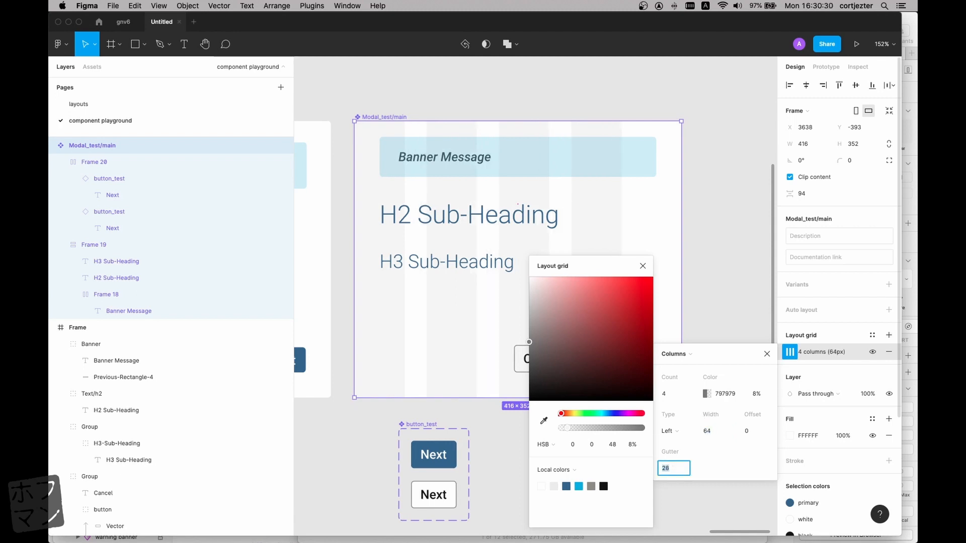
pyautogui.write('36')
pyautogui.press('Return')
pyautogui.write('32')
pyautogui.press('Return')
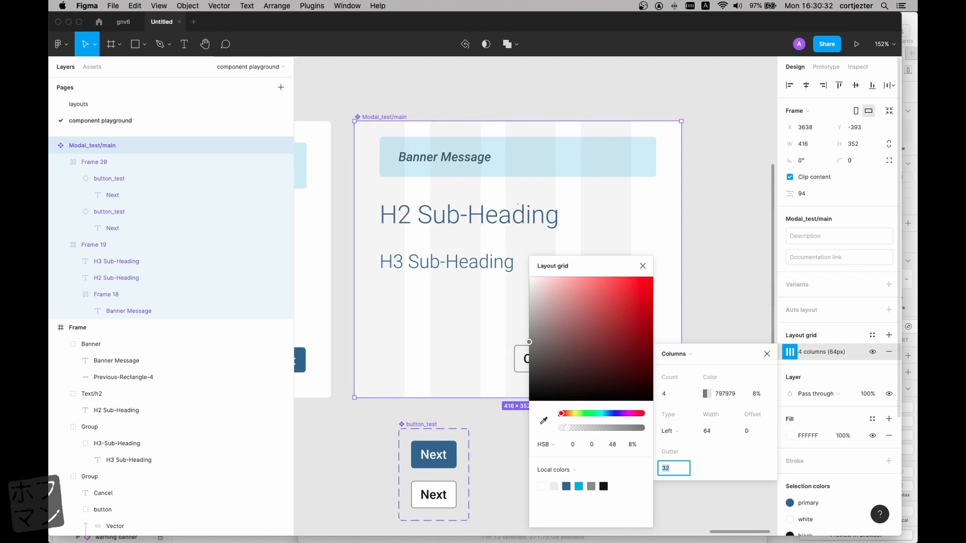
# - Keep the column type as Left and set the column count to 12
pyautogui.click(677, 433)
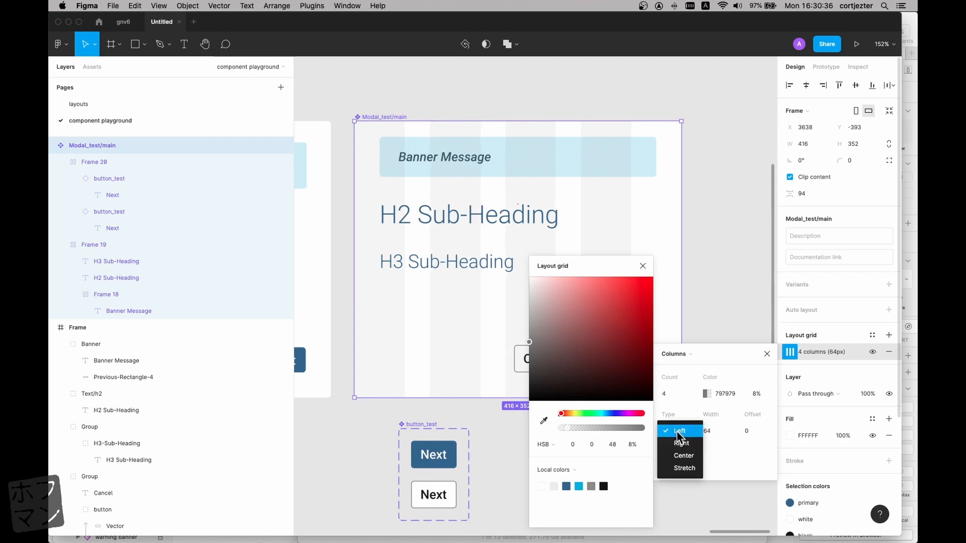
pyautogui.click(679, 433)
pyautogui.click(670, 395)
pyautogui.write('14')
pyautogui.press('Return')
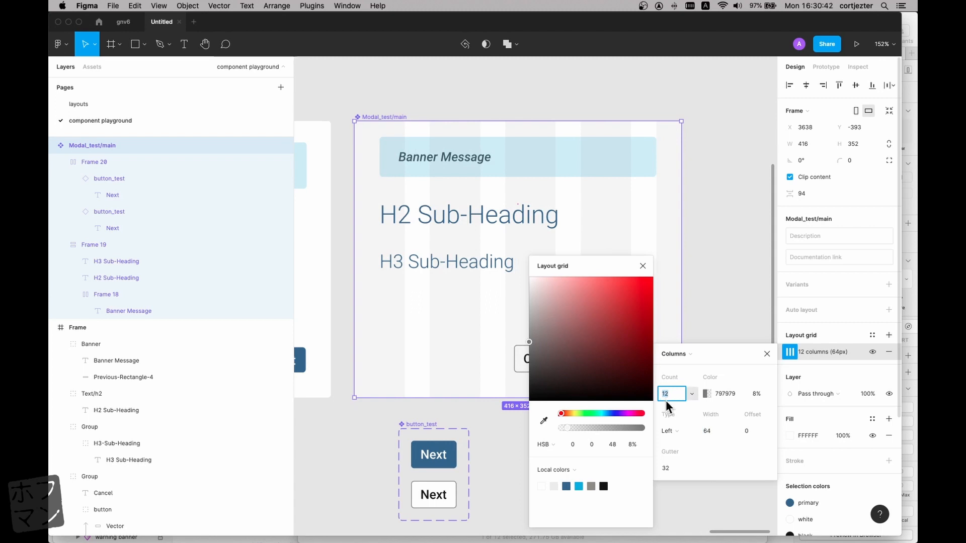
# - Set the column grid's offset to 32 on Modal_test/main and close the grid settings
pyautogui.click(756, 431)
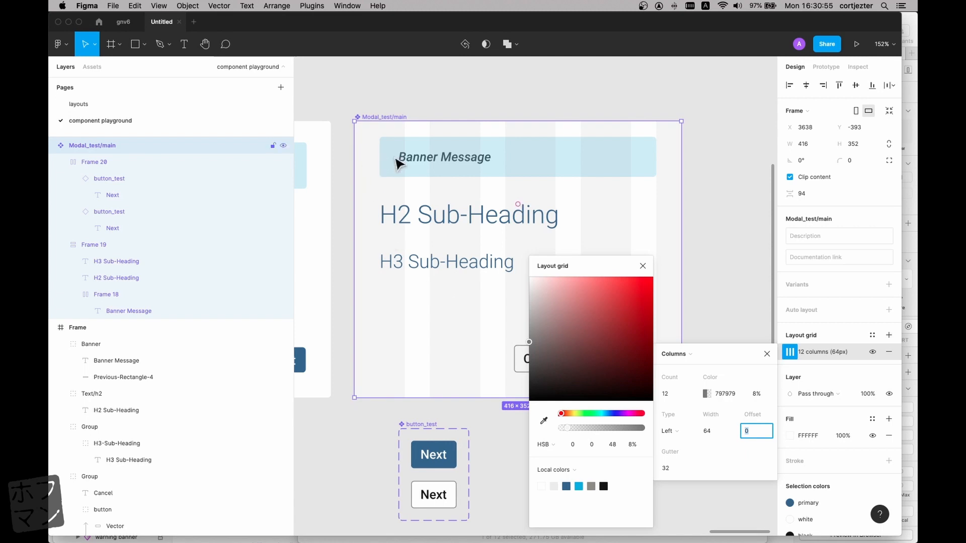
pyautogui.hotkey('shift', 'Up')
pyautogui.hotkey('shift', 'Up')
pyautogui.hotkey('shift', 'Up')
pyautogui.hotkey('shift', 'Up')
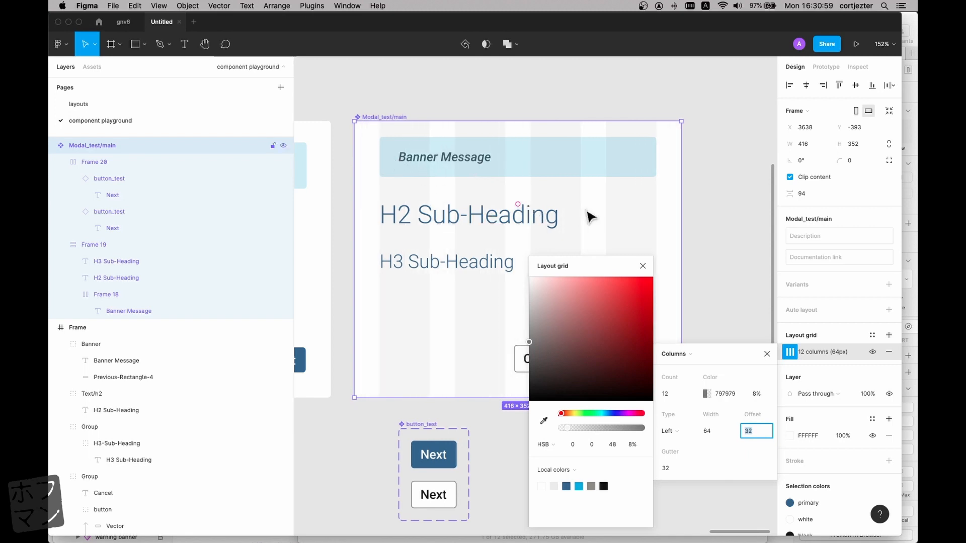
pyautogui.click(643, 267)
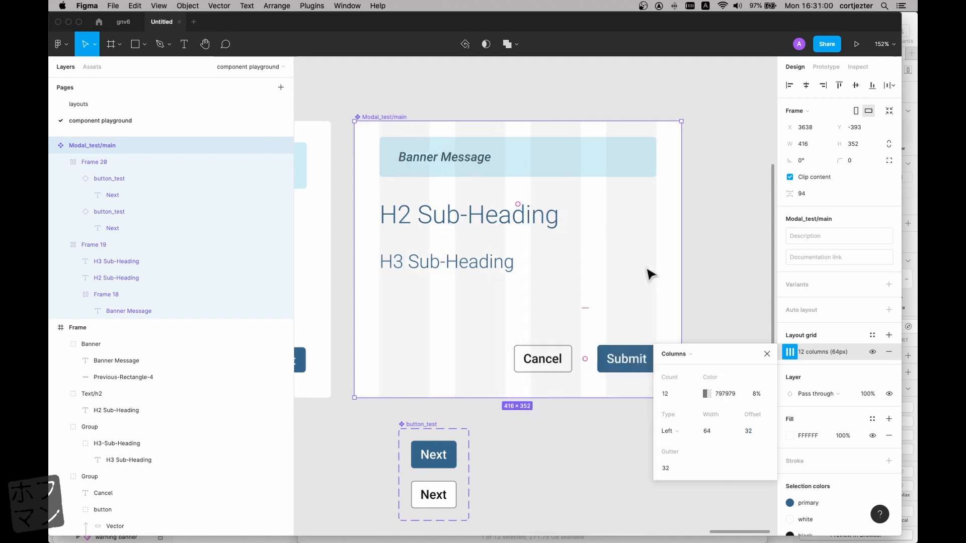
pyautogui.click(766, 357)
pyautogui.click(690, 292)
# - Place an instance of the Modal_test/main component on the layouts page, below the table
pyautogui.scroll(3, 690, 291)
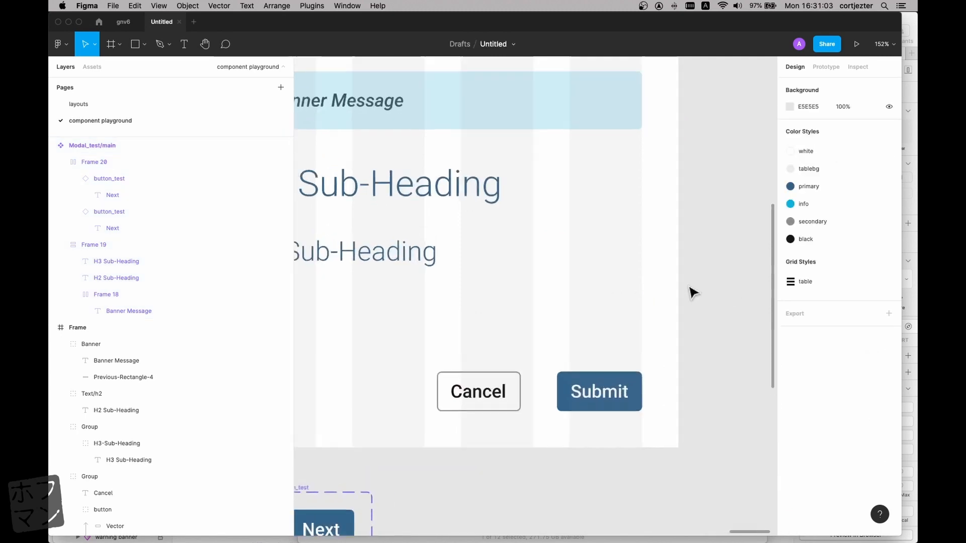
pyautogui.scroll(-5, 692, 291)
pyautogui.hscroll(2, 520, 211)
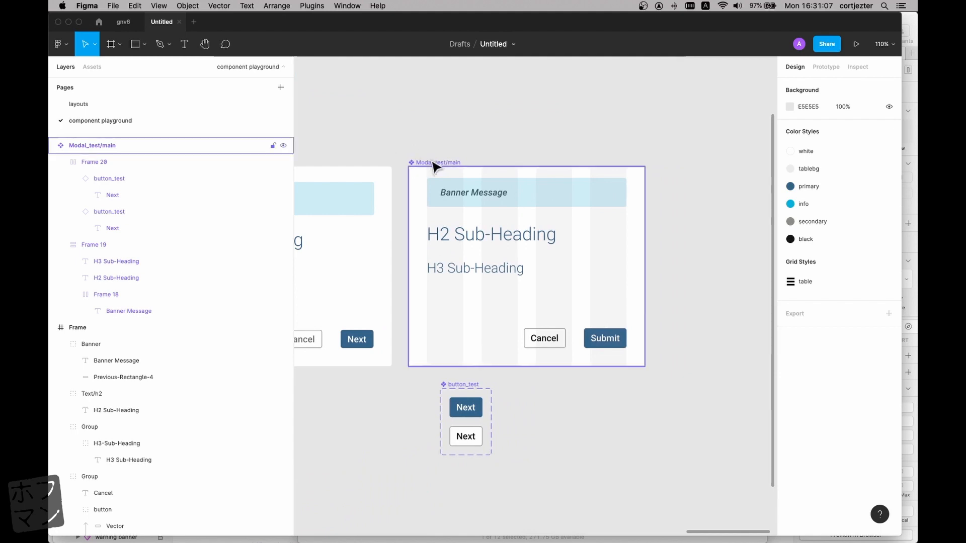
pyautogui.click(100, 104)
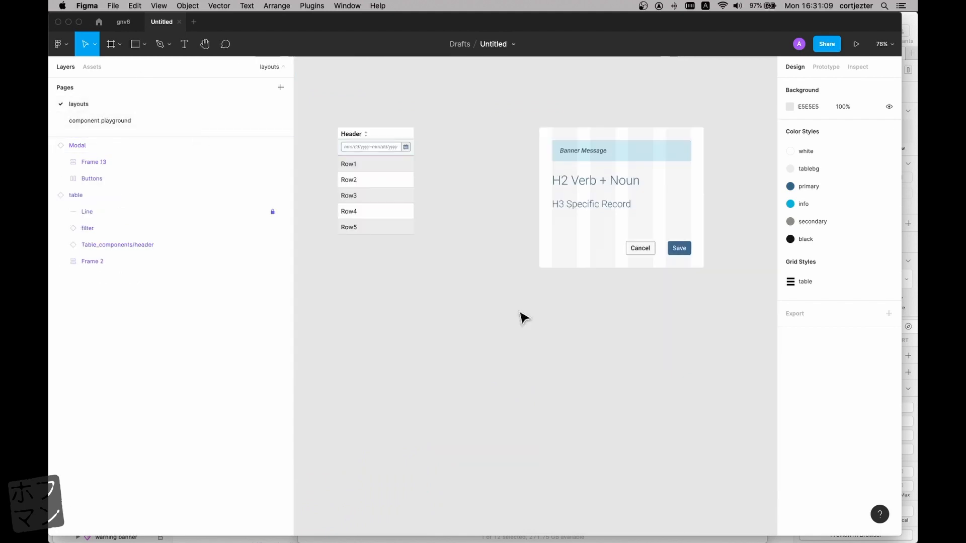
pyautogui.scroll(-3, 521, 318)
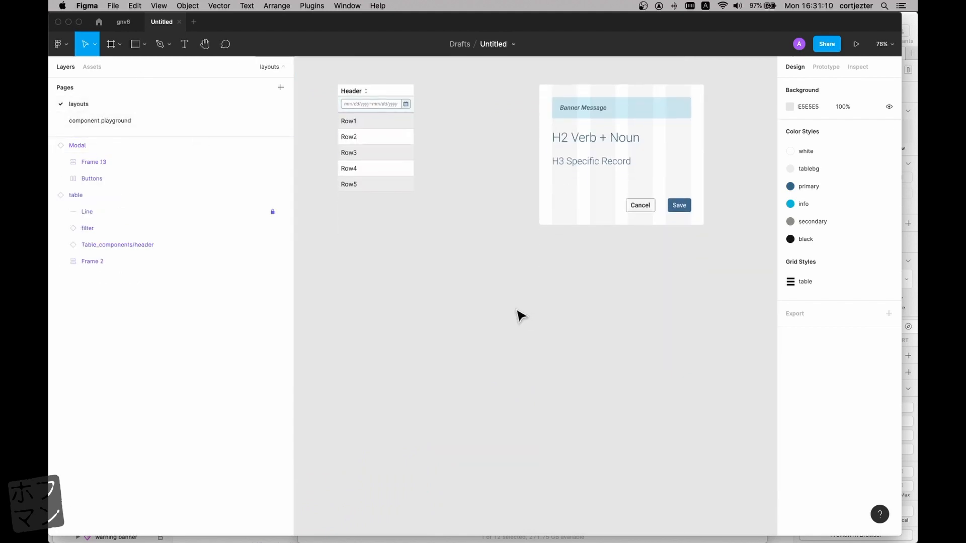
pyautogui.click(86, 65)
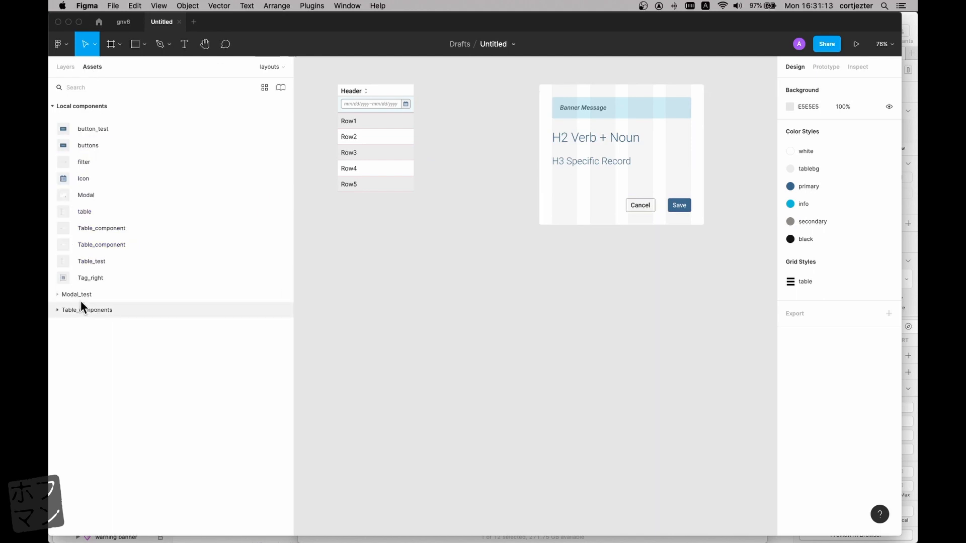
pyautogui.click(59, 294)
pyautogui.moveTo(67, 314); pyautogui.dragTo(433, 332)
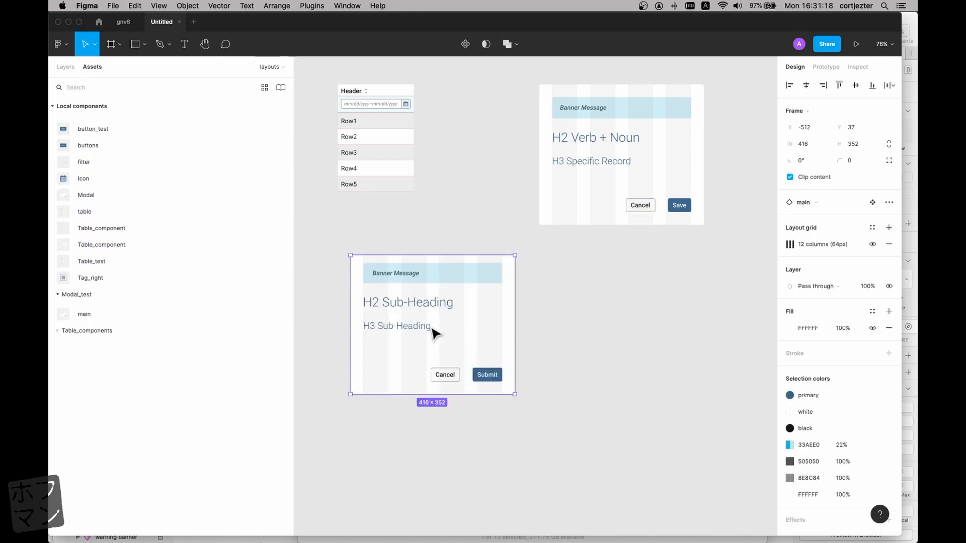
# - Move the new modal instance on the layouts page to about X -373, Y 159
pyautogui.hscroll(-1, 493, 327)
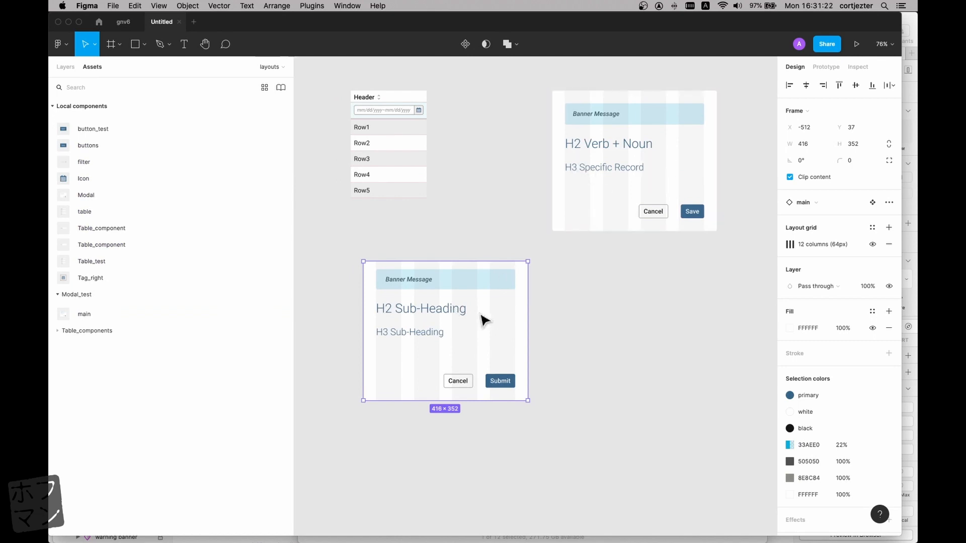
pyautogui.moveTo(481, 317); pyautogui.dragTo(537, 352)
pyautogui.scroll(-3, 534, 334)
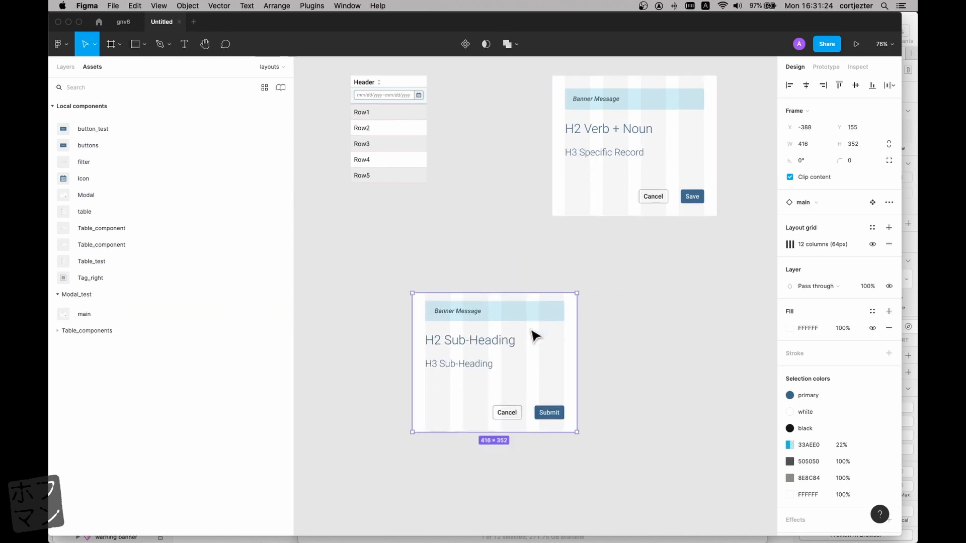
pyautogui.scroll(3, 534, 328)
pyautogui.hscroll(-1, 597, 343)
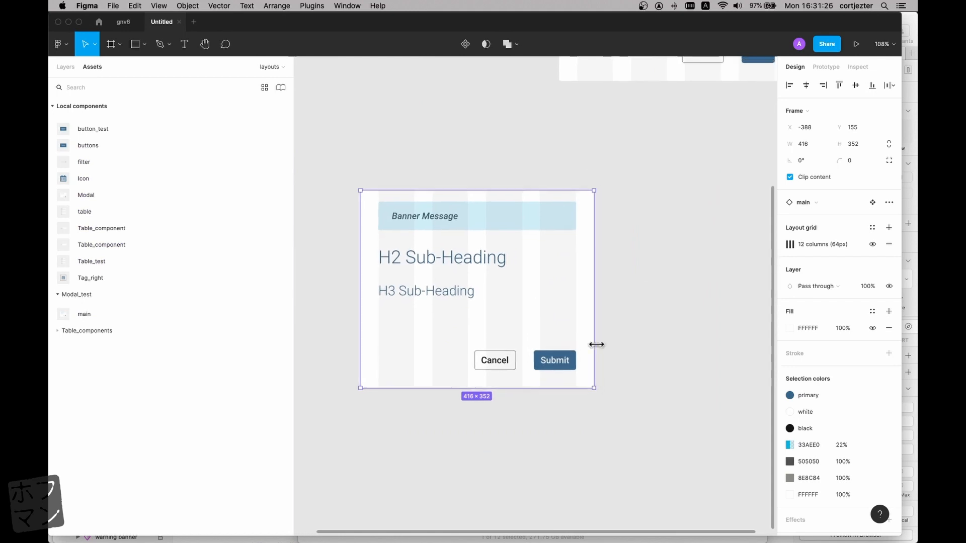
pyautogui.moveTo(599, 350)
pyautogui.mouseDown()
pyautogui.moveTo(624, 349)
pyautogui.moveTo(607, 351)
pyautogui.mouseUp()
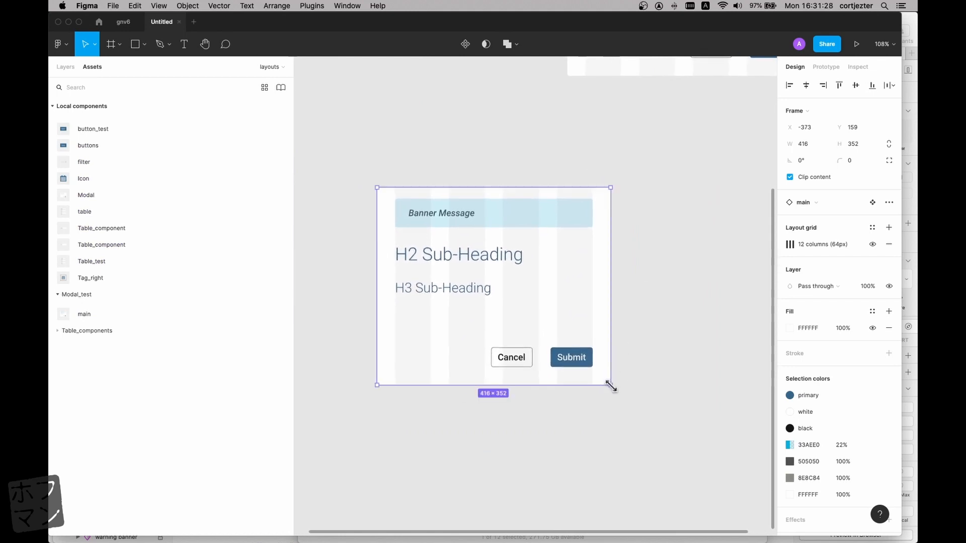
# - Try enlarging the modal instance from its lower corner, and undo the resize
pyautogui.moveTo(611, 386); pyautogui.dragTo(666, 432)
pyautogui.press('super+z')
# - Hide the banner frame inside the modal instance to test the stacking, and show it again
pyautogui.click(523, 226)
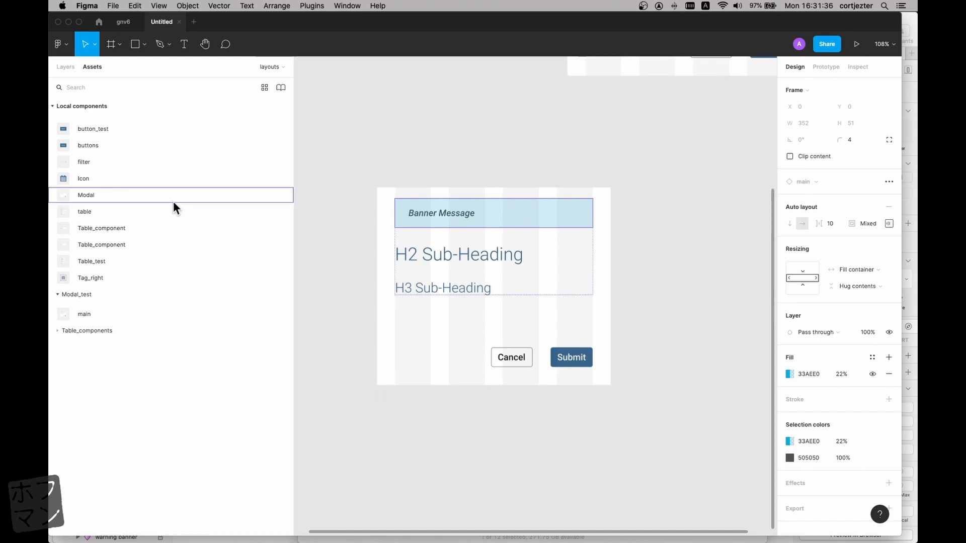
pyautogui.click(65, 67)
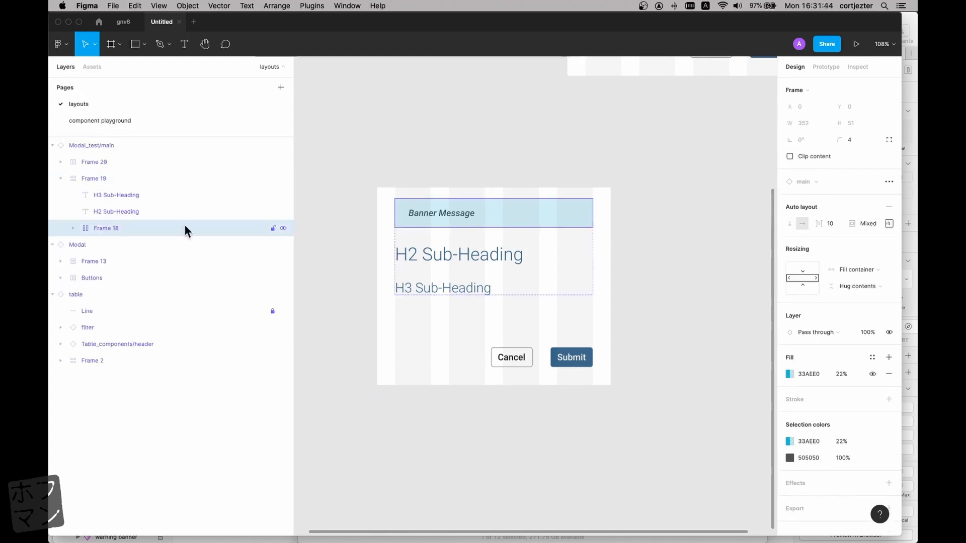
pyautogui.click(283, 229)
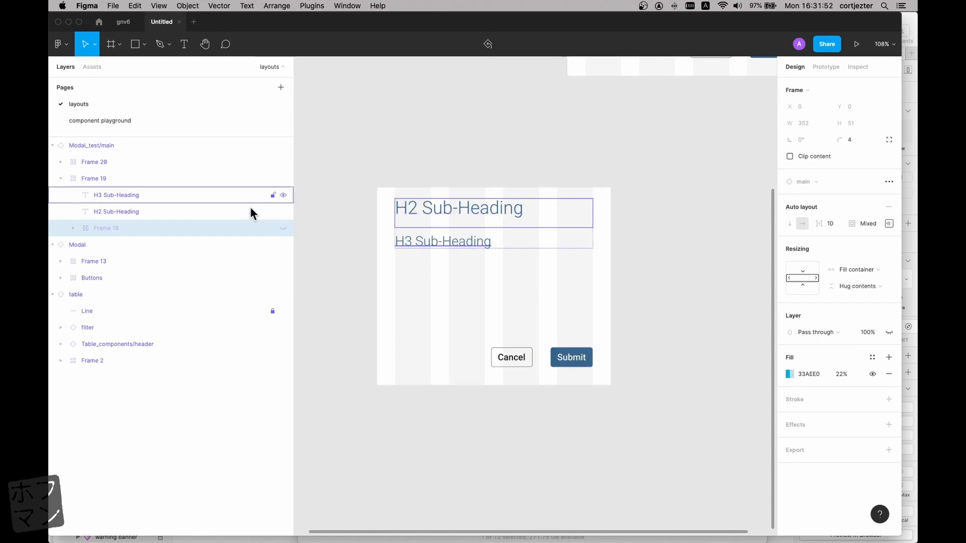
pyautogui.click(284, 229)
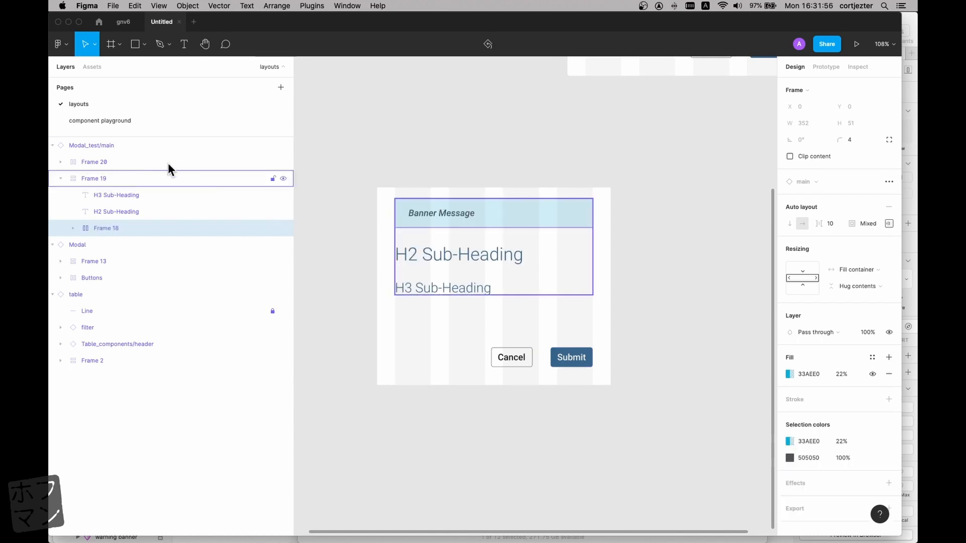
# - On the component playground page, set the Y position of Frame 19 in Modal_test/main to 32, and return to the layouts page
pyautogui.click(115, 120)
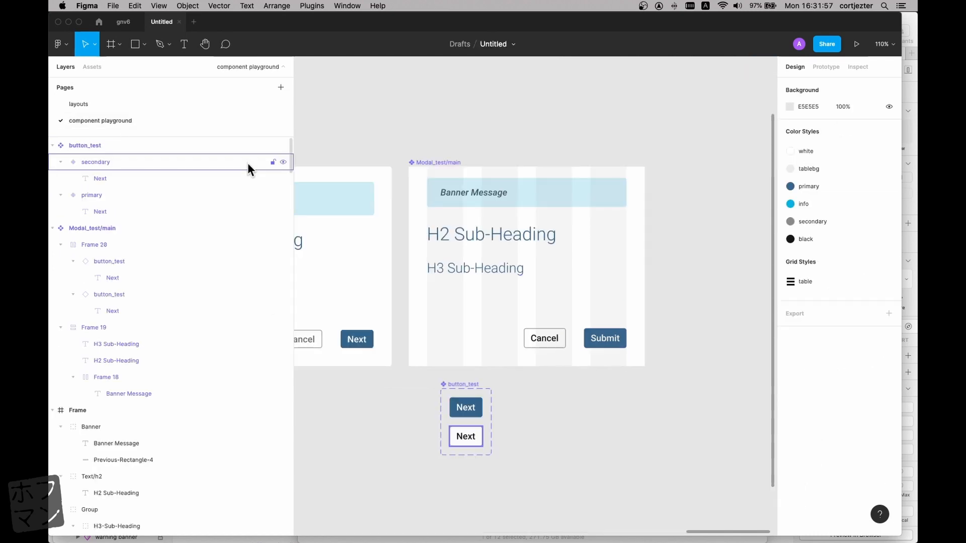
pyautogui.doubleClick(515, 194)
pyautogui.click(130, 329)
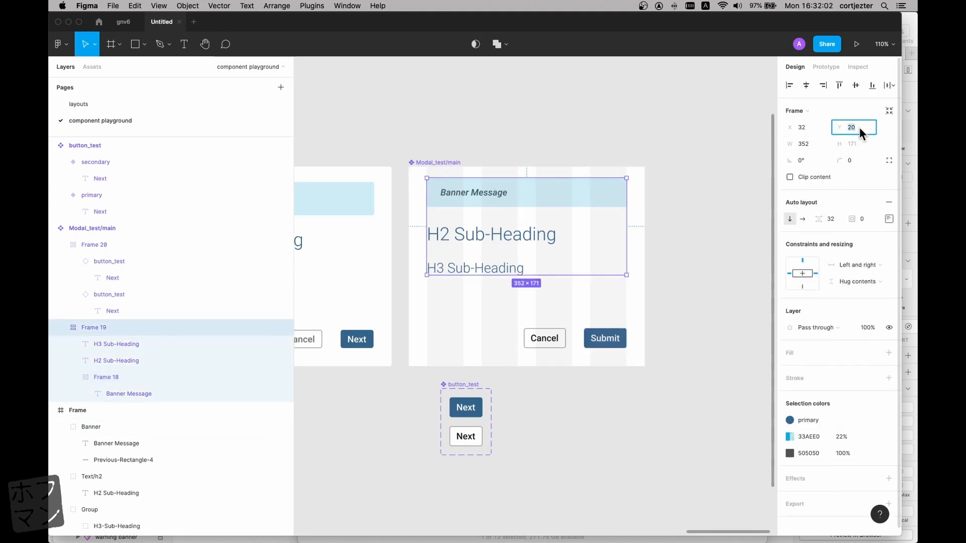
pyautogui.write('28')
pyautogui.press('Return')
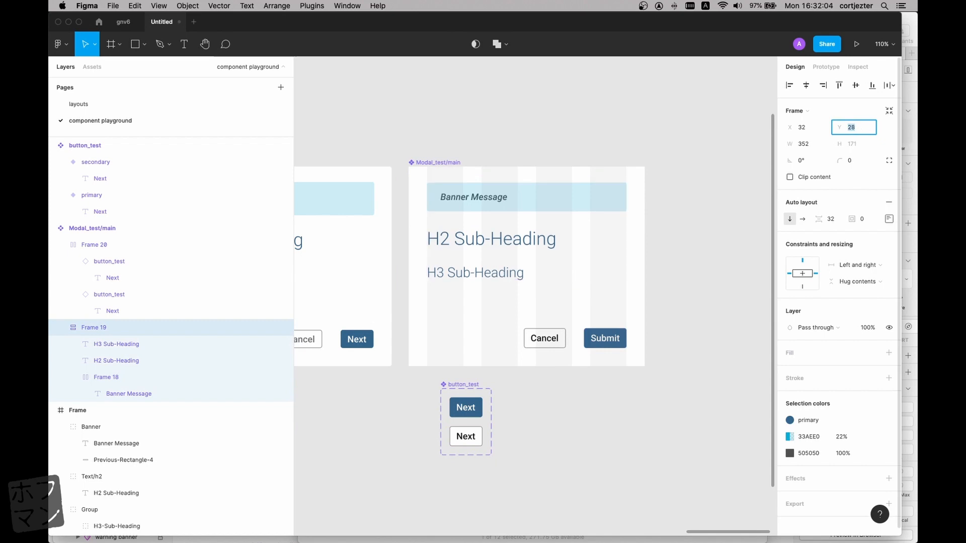
pyautogui.press('Up')
pyautogui.press('Up')
pyautogui.press('Up')
pyautogui.press('Up')
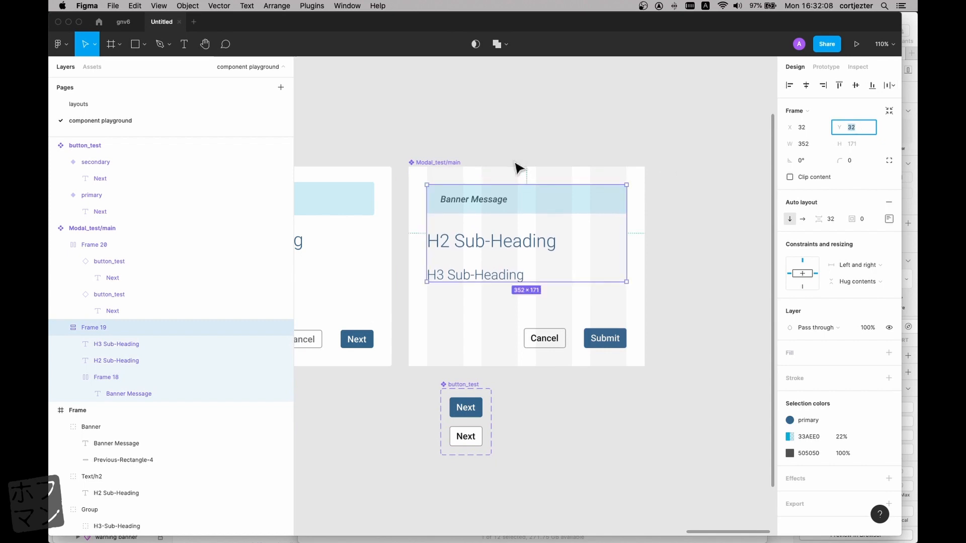
pyautogui.click(128, 107)
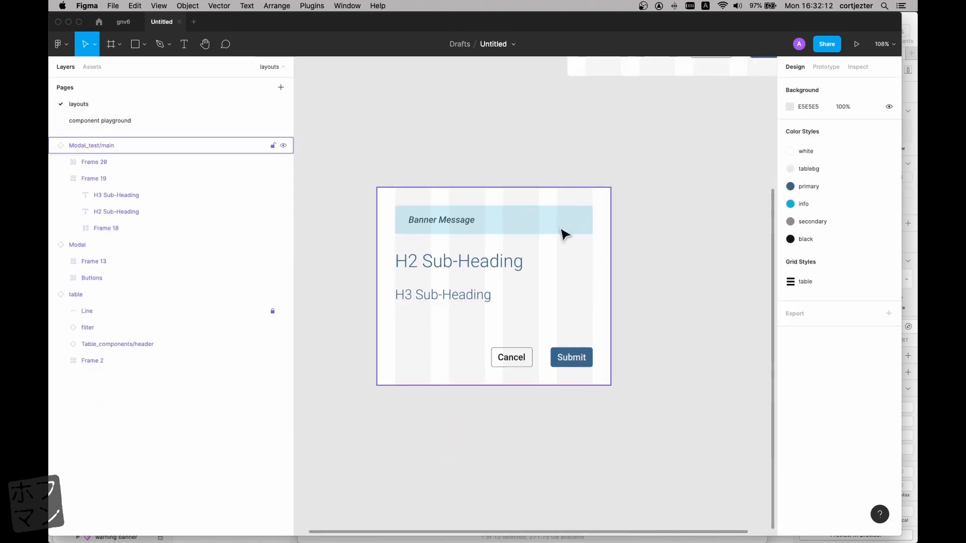
# - Toggle the visibility of Frame 18 in the modal instance to check the spacing, leaving the banner shown
pyautogui.click(134, 227)
pyautogui.click(283, 228)
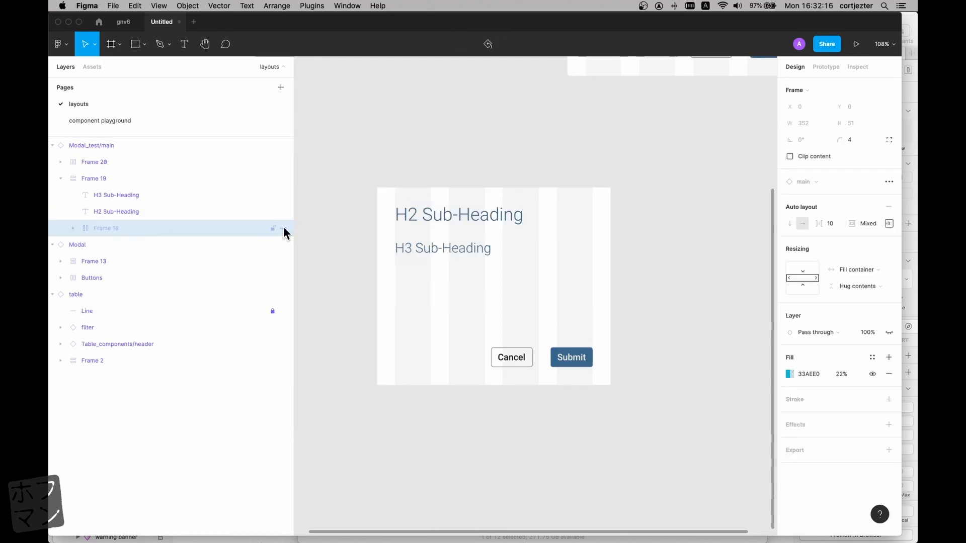
pyautogui.click(284, 228)
pyautogui.click(283, 228)
pyautogui.click(283, 228)
pyautogui.click(639, 264)
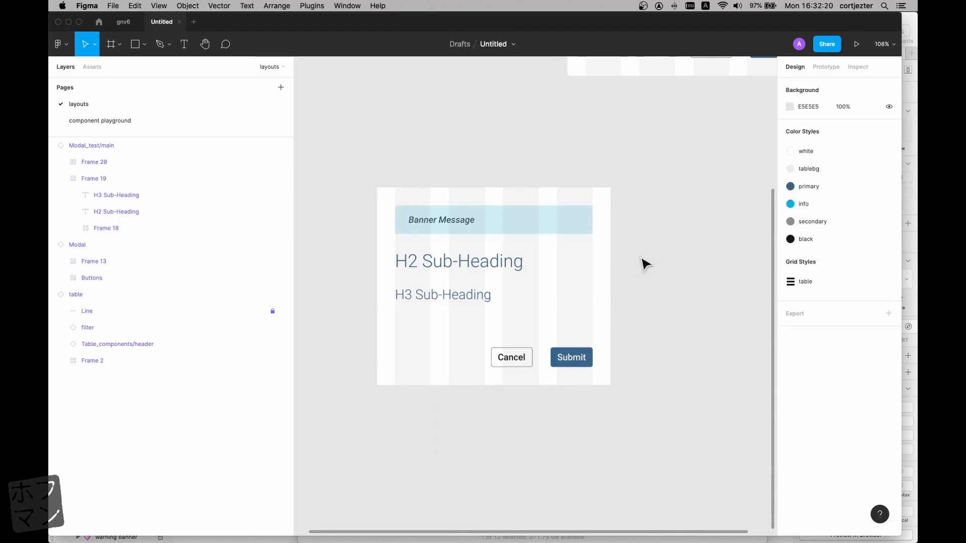
# - Resize the Modal_test/main instance to about 794 × 400
pyautogui.click(415, 190)
pyautogui.hscroll(2, 431, 188)
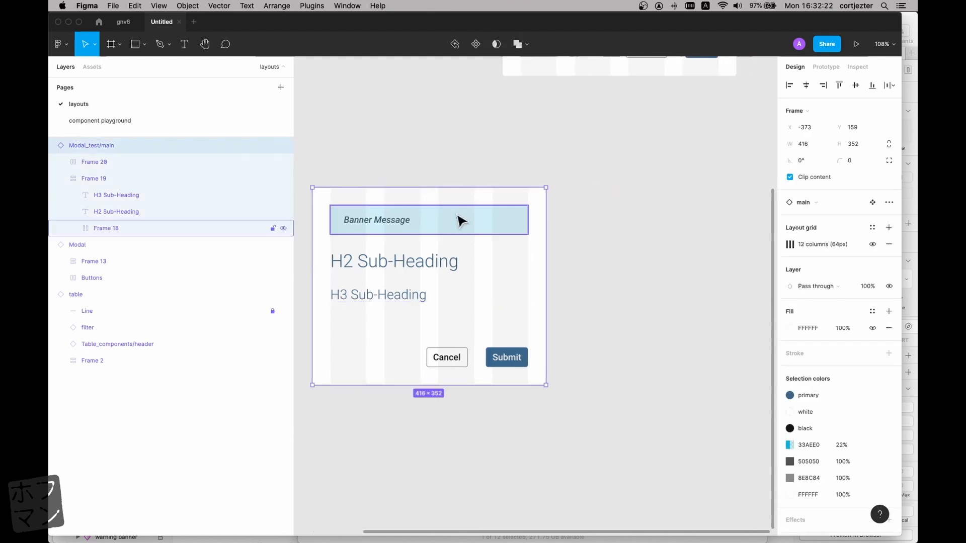
pyautogui.scroll(2, 460, 221)
pyautogui.scroll(-2, 461, 220)
pyautogui.scroll(-2, 460, 221)
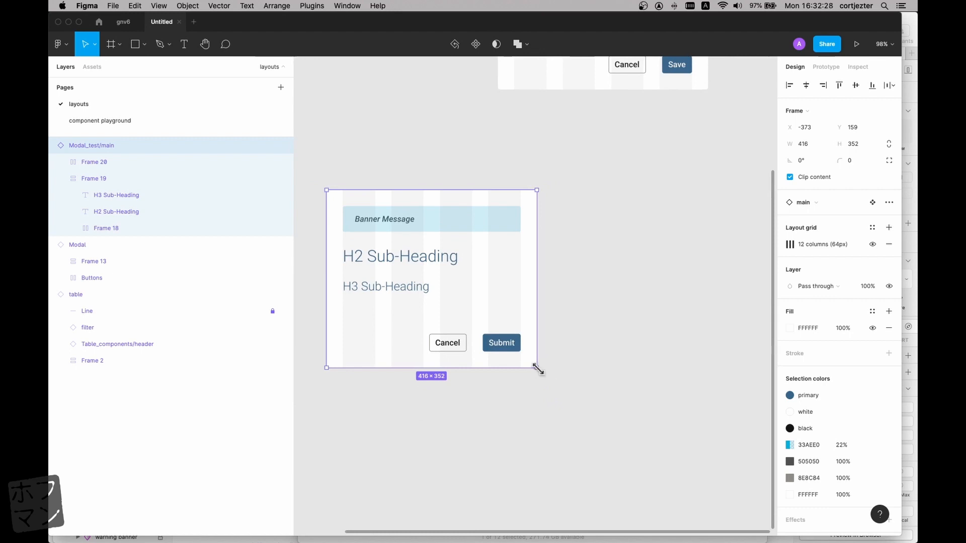
pyautogui.moveTo(537, 369); pyautogui.dragTo(723, 392)
pyautogui.scroll(2, 723, 392)
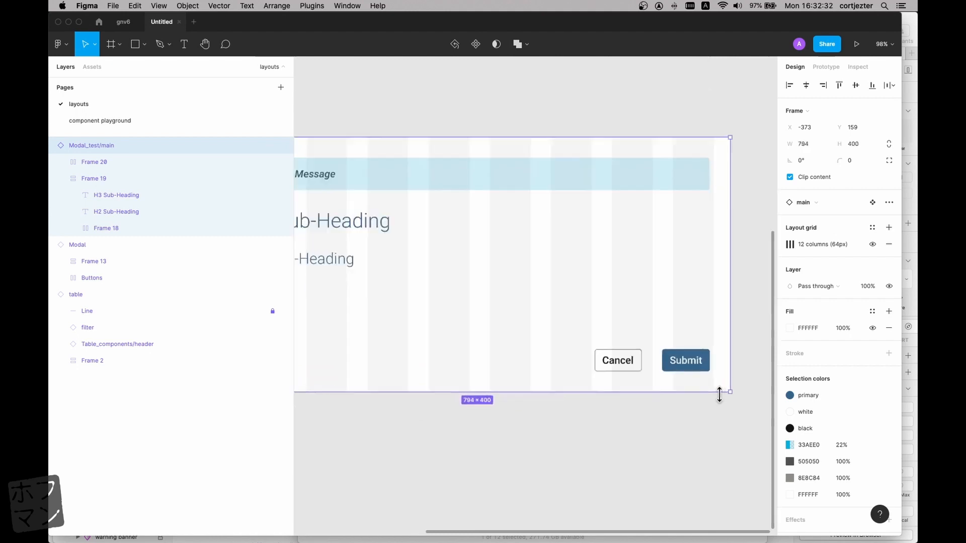
# - Stretch the Modal_test/main instance further to about 1187 × 423
pyautogui.scroll(-4, 722, 393)
pyautogui.scroll(-3, 715, 390)
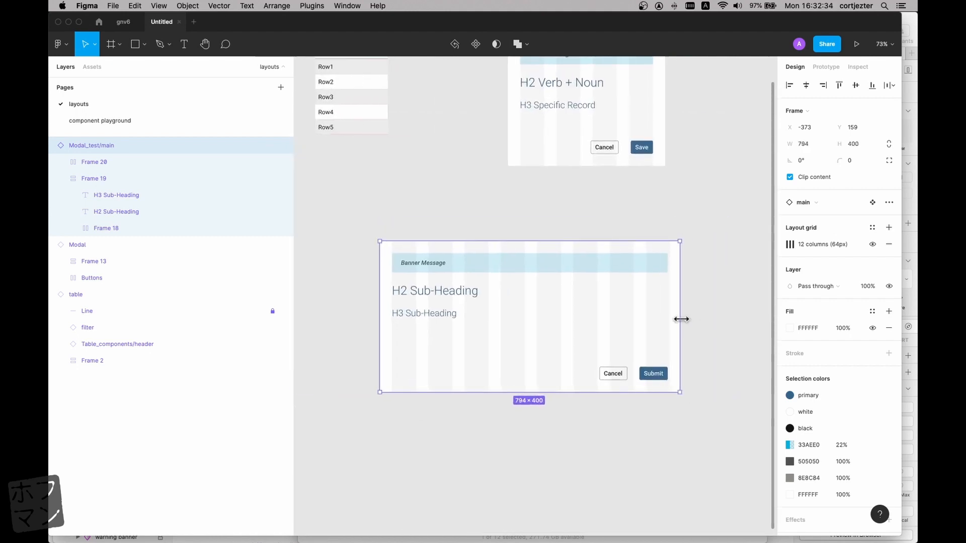
pyautogui.moveTo(684, 320); pyautogui.dragTo(747, 336)
pyautogui.moveTo(739, 338); pyautogui.dragTo(741, 336)
pyautogui.scroll(-2, 627, 347)
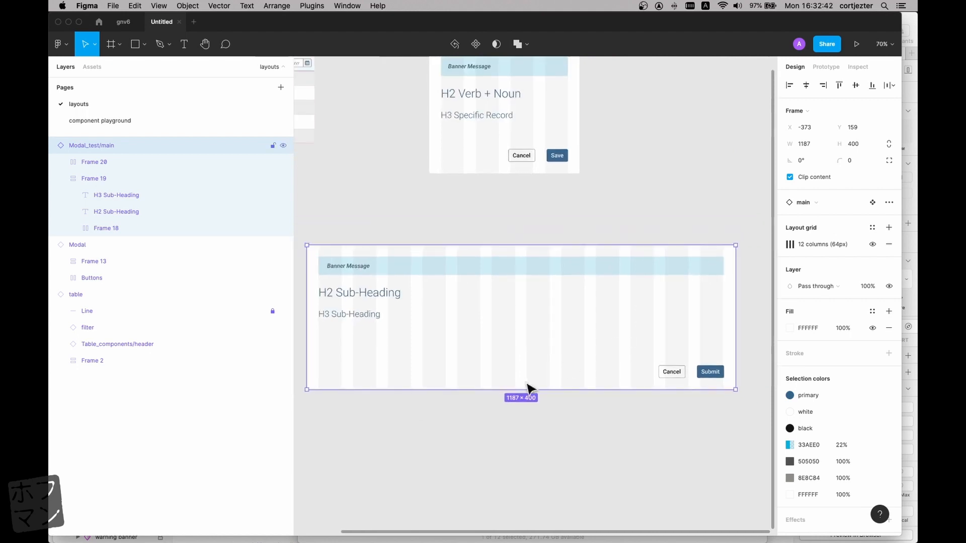
pyautogui.moveTo(517, 389)
pyautogui.mouseDown()
pyautogui.moveTo(520, 446)
pyautogui.moveTo(530, 388)
pyautogui.moveTo(526, 444)
pyautogui.moveTo(526, 398)
pyautogui.mouseUp()
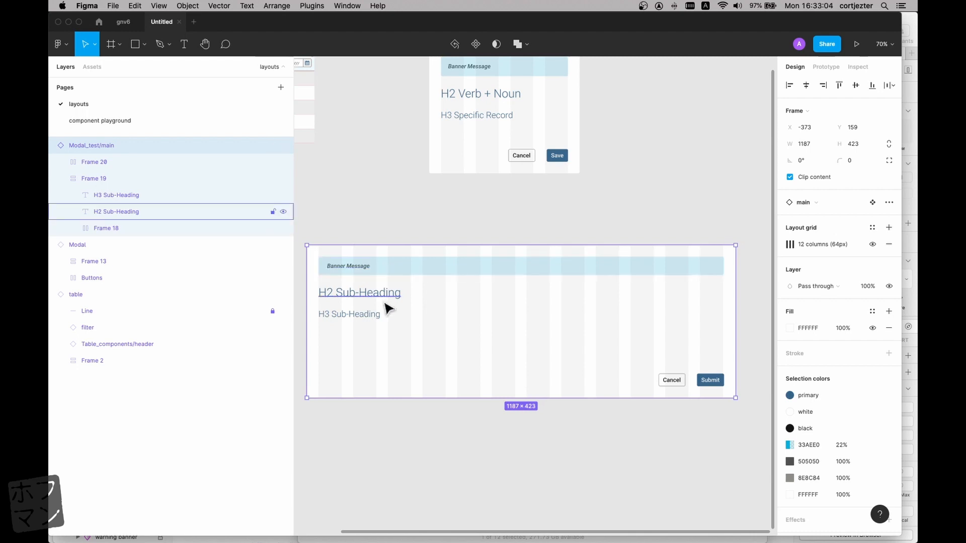
# - Duplicate the older Modal instance beside the original and switch the copy's Property 1 to Delete confirmatin
pyautogui.scroll(3, 575, 204)
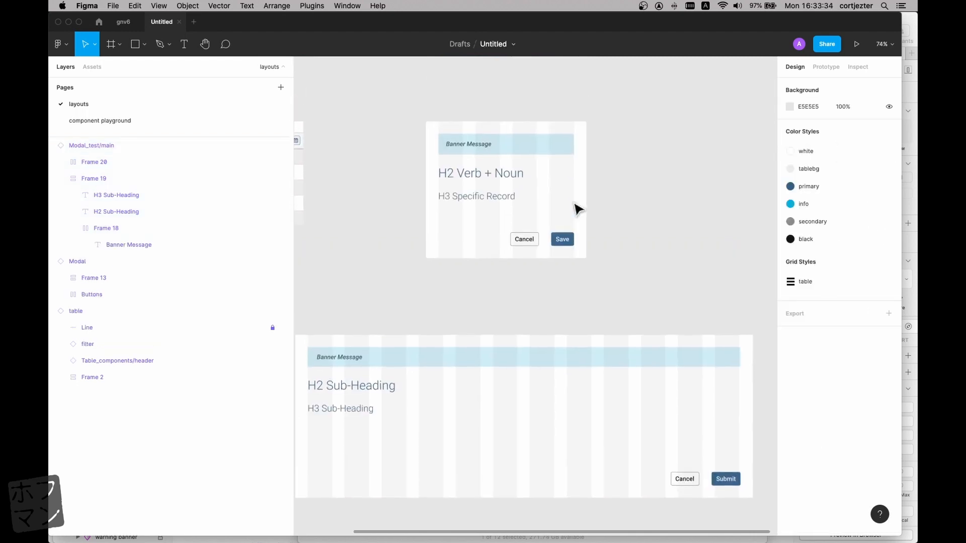
pyautogui.hscroll(2, 567, 201)
pyautogui.click(518, 195)
pyautogui.moveTo(518, 195); pyautogui.dragTo(700, 196)
pyautogui.hscroll(2, 701, 196)
pyautogui.hscroll(3, 679, 199)
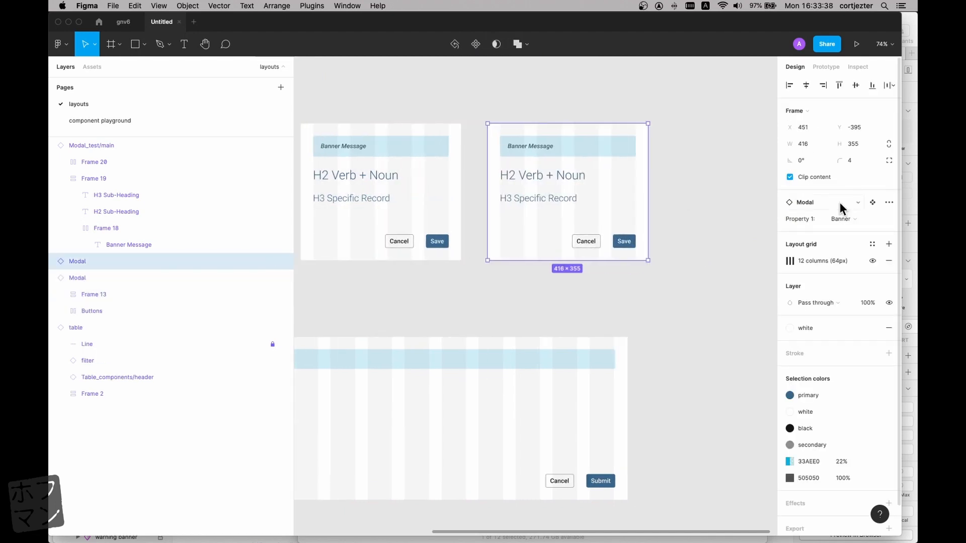
pyautogui.click(847, 218)
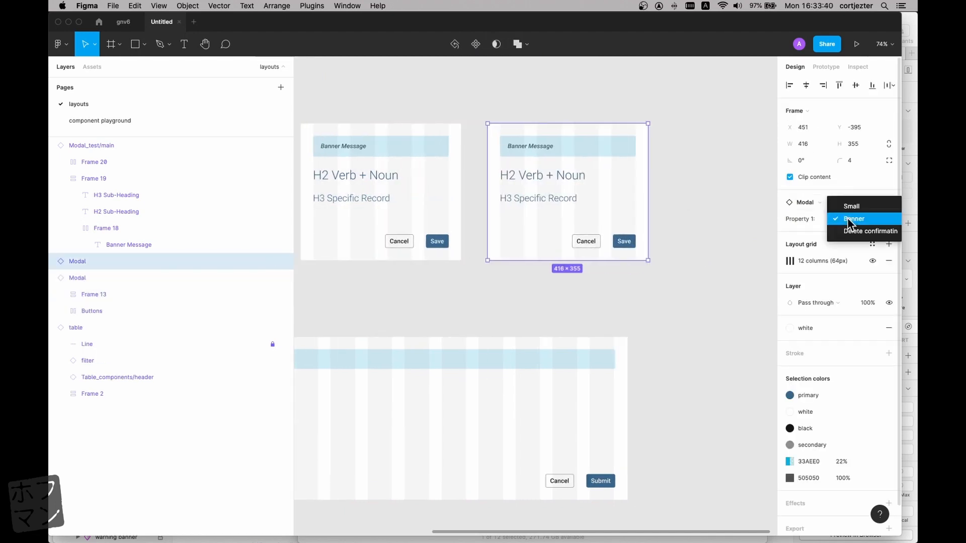
pyautogui.click(853, 232)
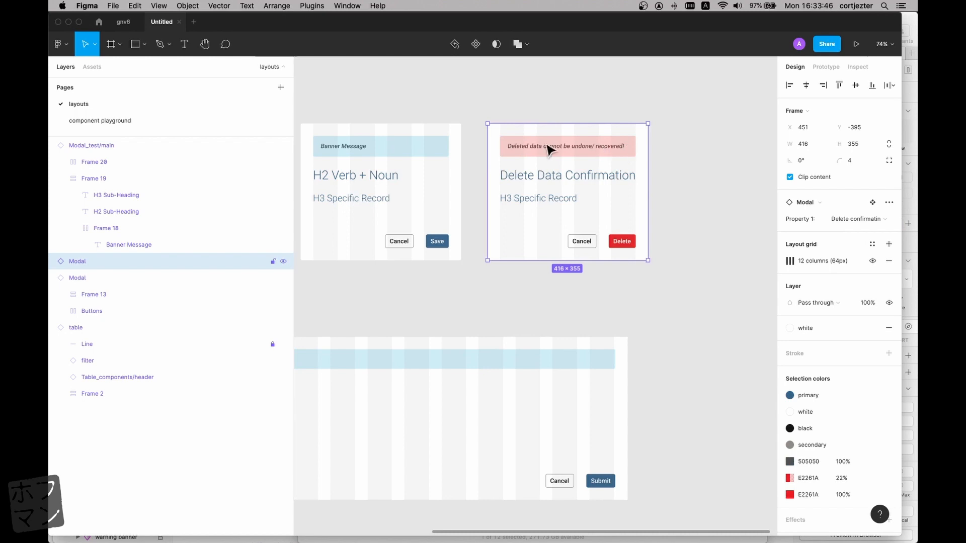
# - Enlarge the delete confirmation modal to about 666 × 461
pyautogui.click(687, 162)
pyautogui.click(643, 187)
pyautogui.moveTo(648, 260); pyautogui.dragTo(743, 301)
pyautogui.scroll(5, 678, 252)
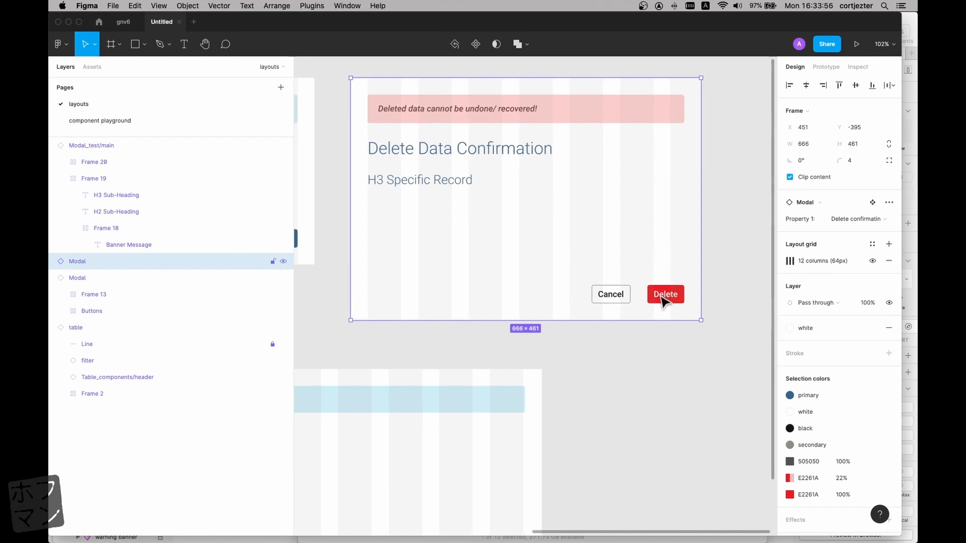
# - Inspect the delete confirmation modal's nested elements, checking its banner, heading and H3 Specific Record text layers
pyautogui.scroll(1, 665, 302)
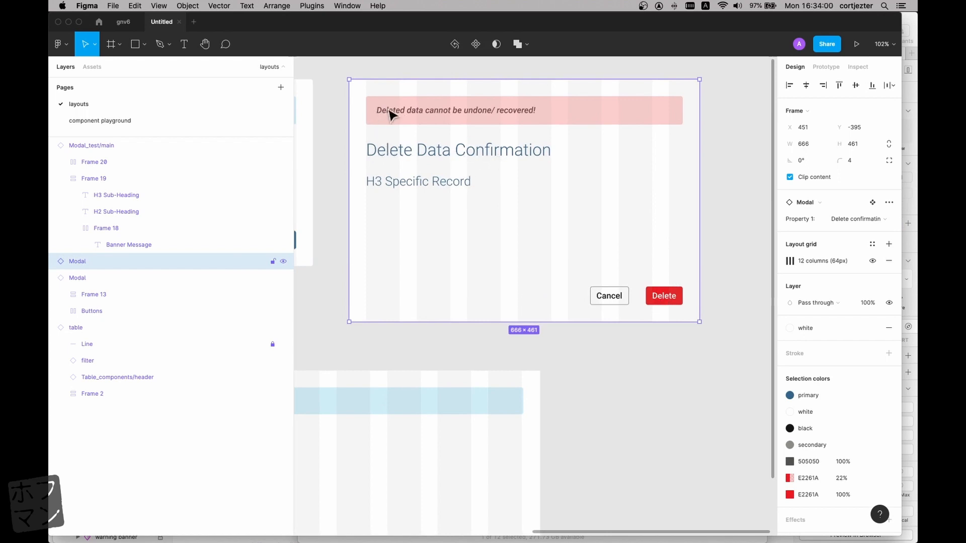
pyautogui.hscroll(1, 543, 109)
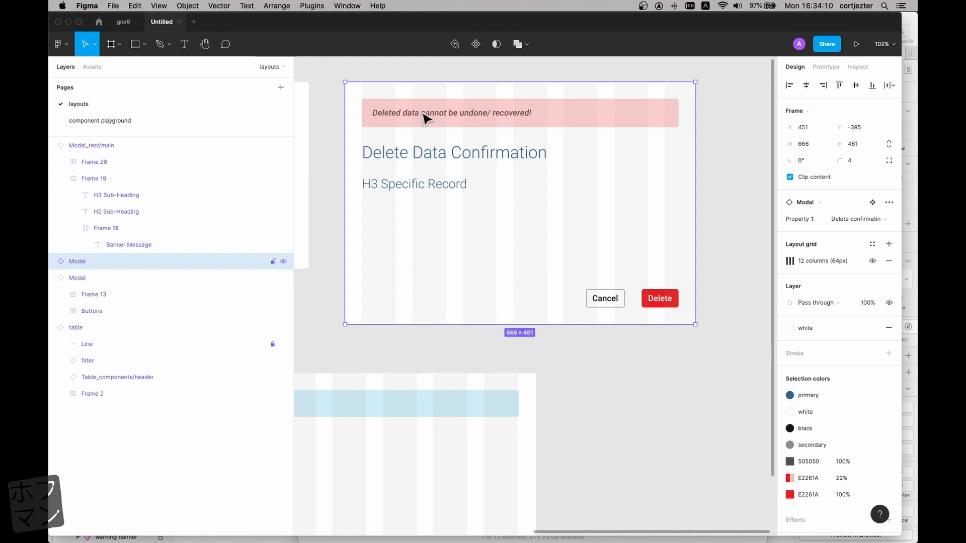
pyautogui.click(716, 160)
pyautogui.click(640, 121)
pyautogui.doubleClick(451, 186)
pyautogui.click(445, 158)
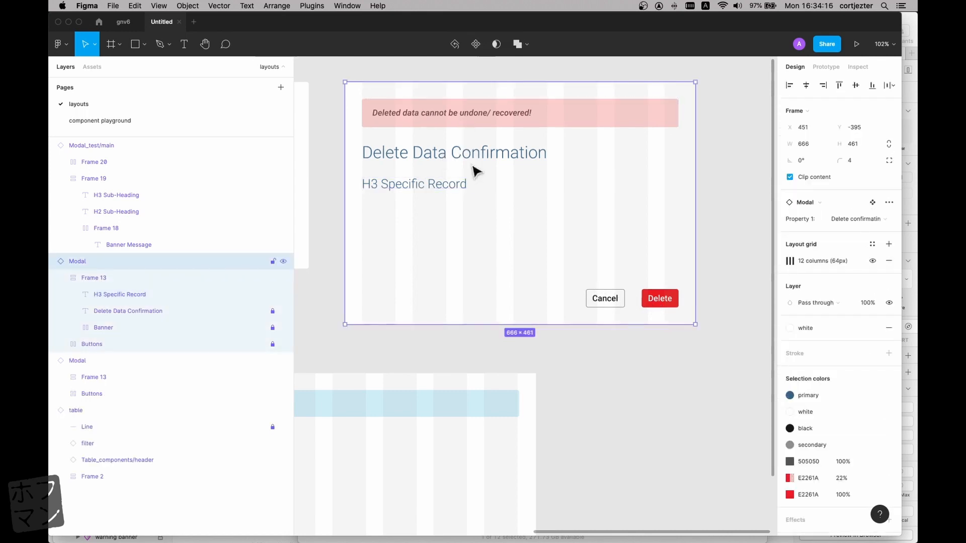
pyautogui.doubleClick(449, 188)
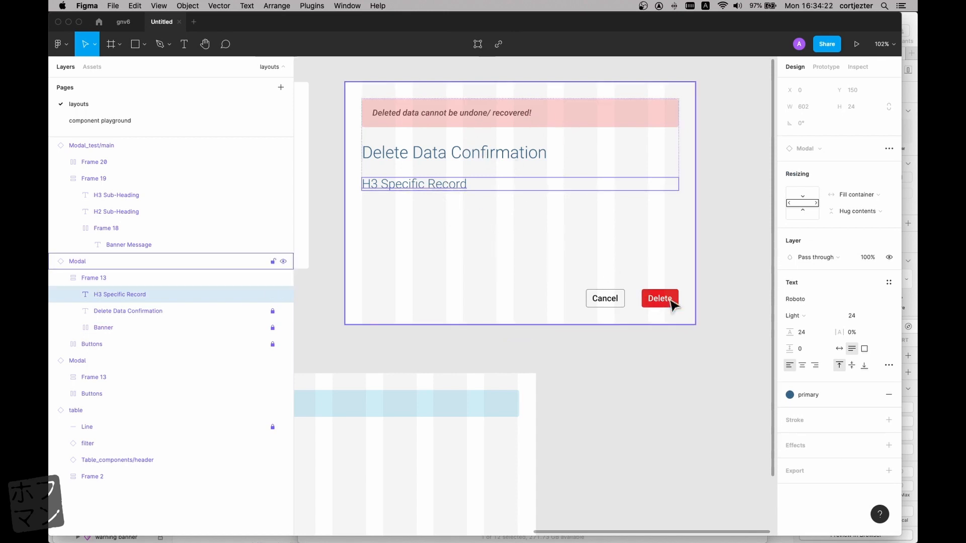
pyautogui.click(610, 264)
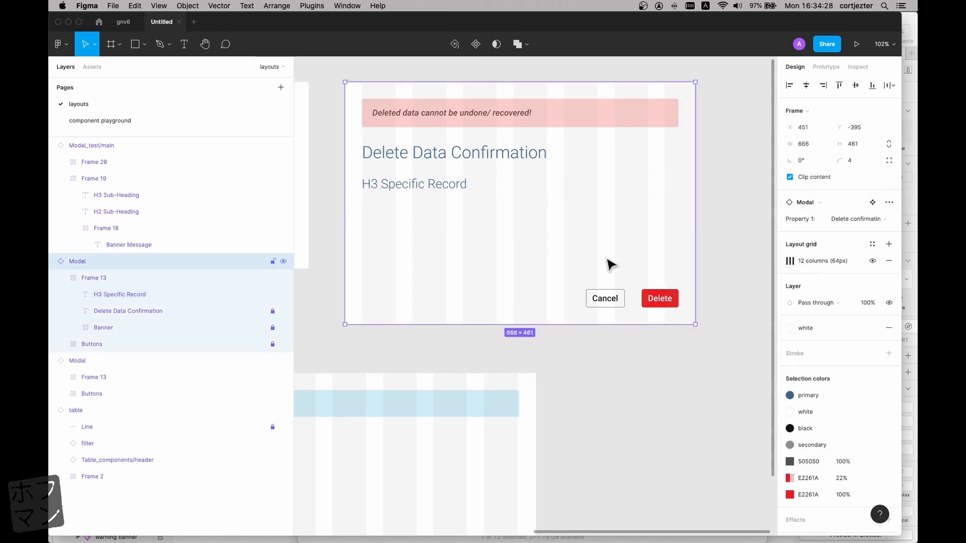
# - Shrink the delete confirmation modal to about 420 × 355 and clear the selection
pyautogui.scroll(-6, 610, 264)
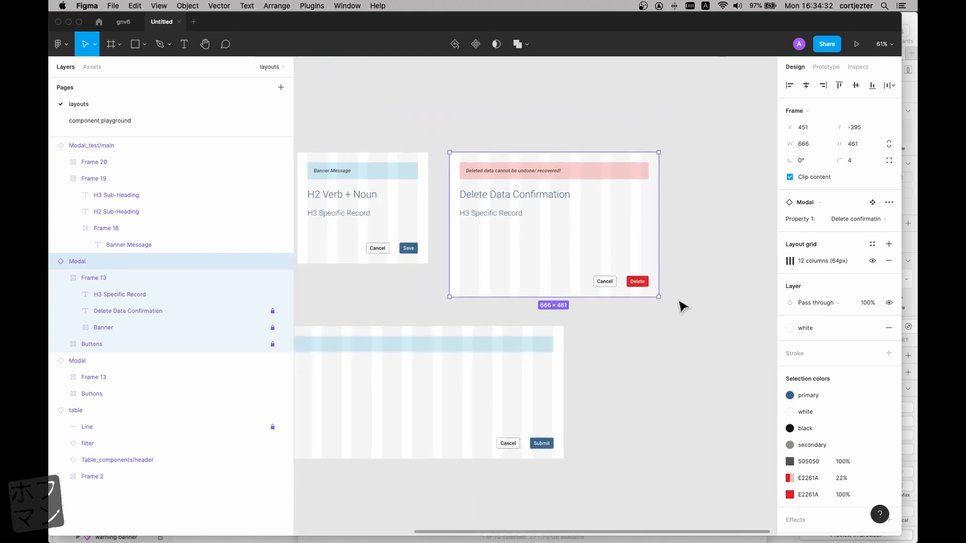
pyautogui.moveTo(658, 296); pyautogui.dragTo(581, 265)
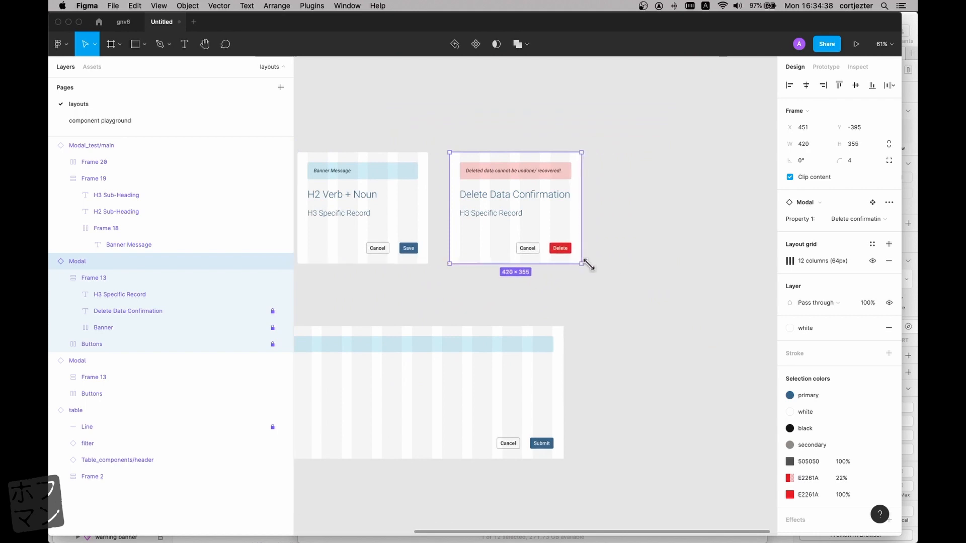
pyautogui.click(647, 269)
pyautogui.hscroll(-3, 649, 268)
pyautogui.hscroll(-3, 647, 265)
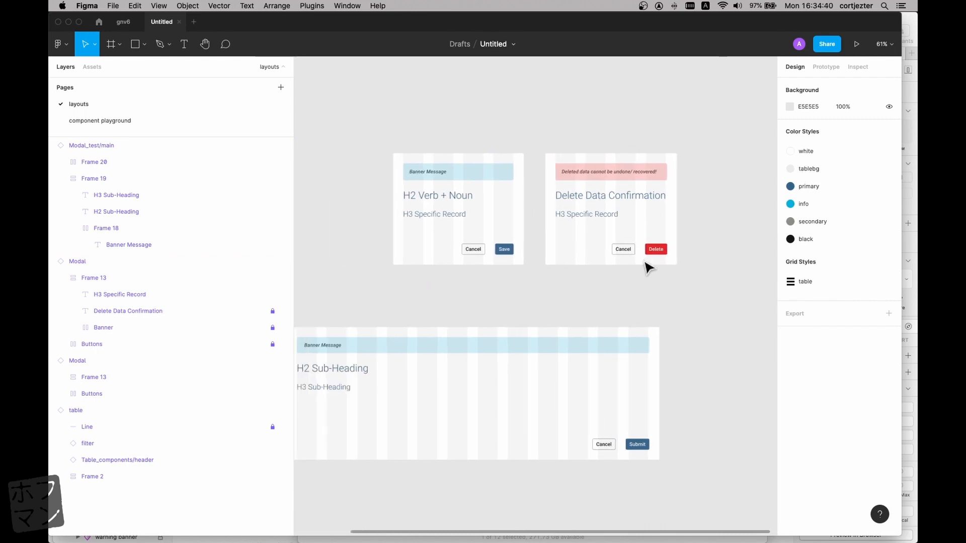
pyautogui.scroll(2, 623, 271)
pyautogui.scroll(-2, 624, 273)
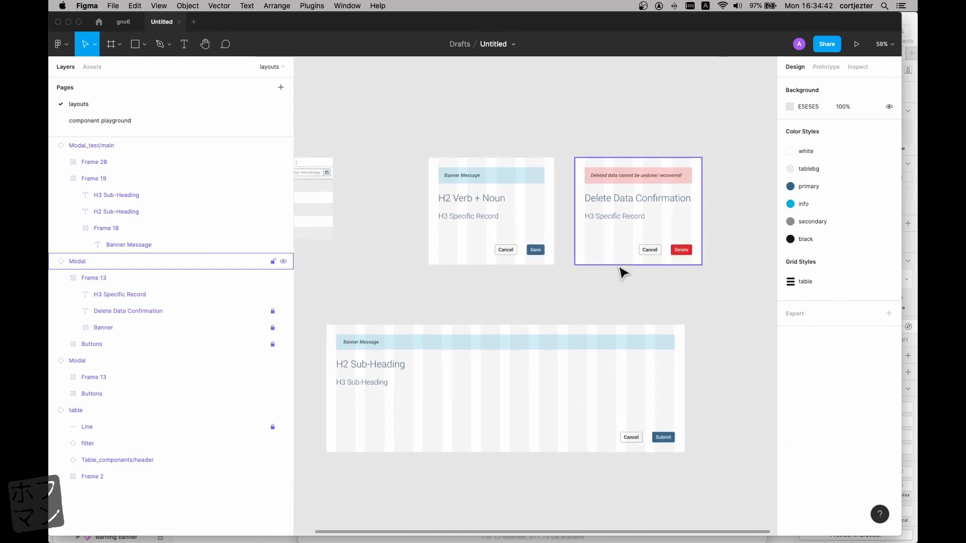